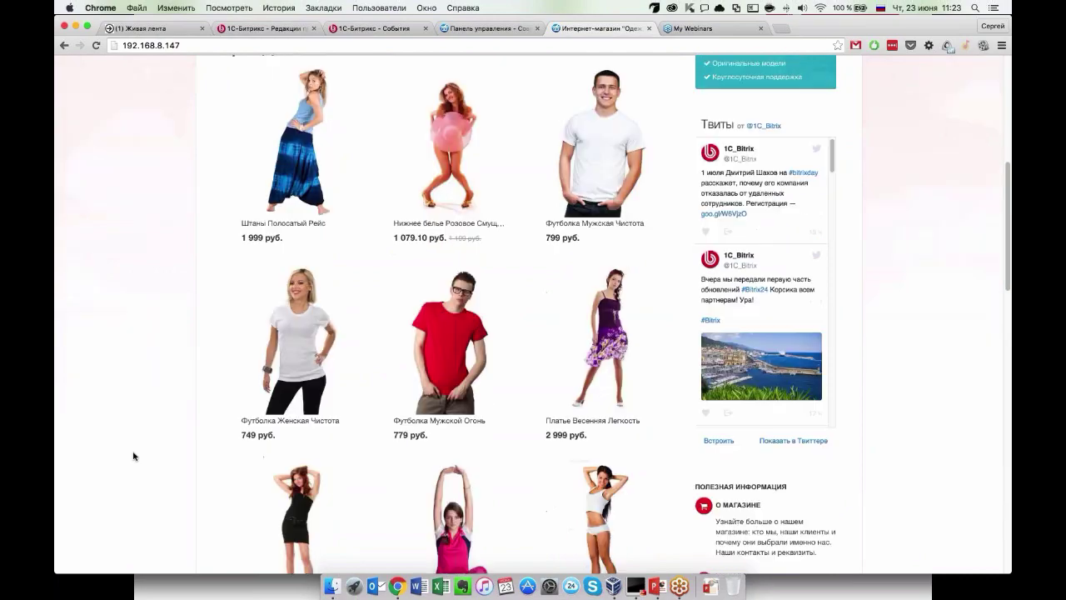
pyautogui.scroll(-15, 133, 457)
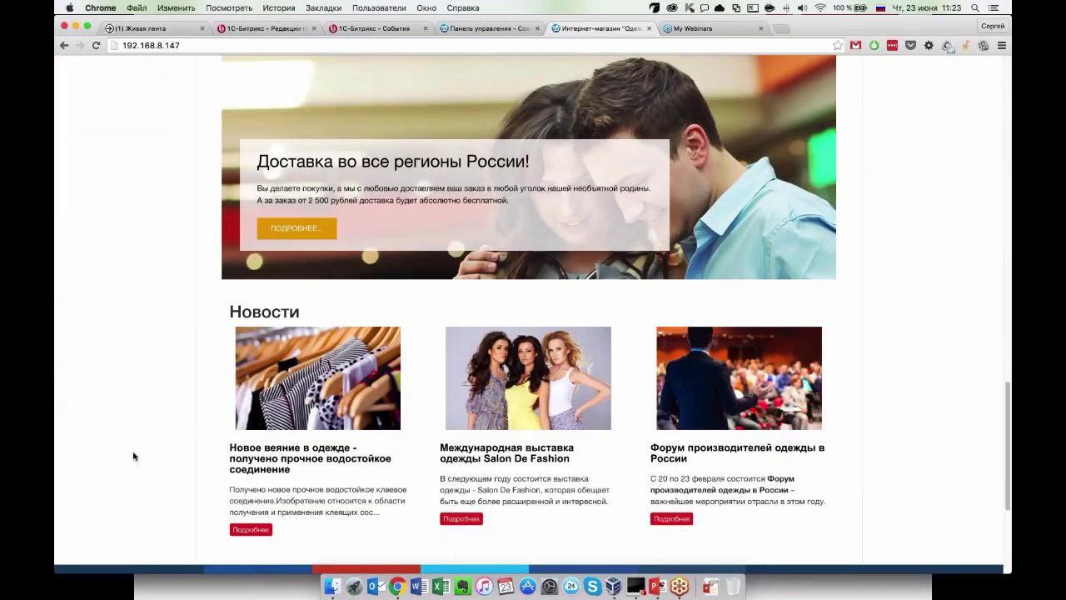
pyautogui.scroll(-3, 133, 456)
pyautogui.scroll(15, 134, 457)
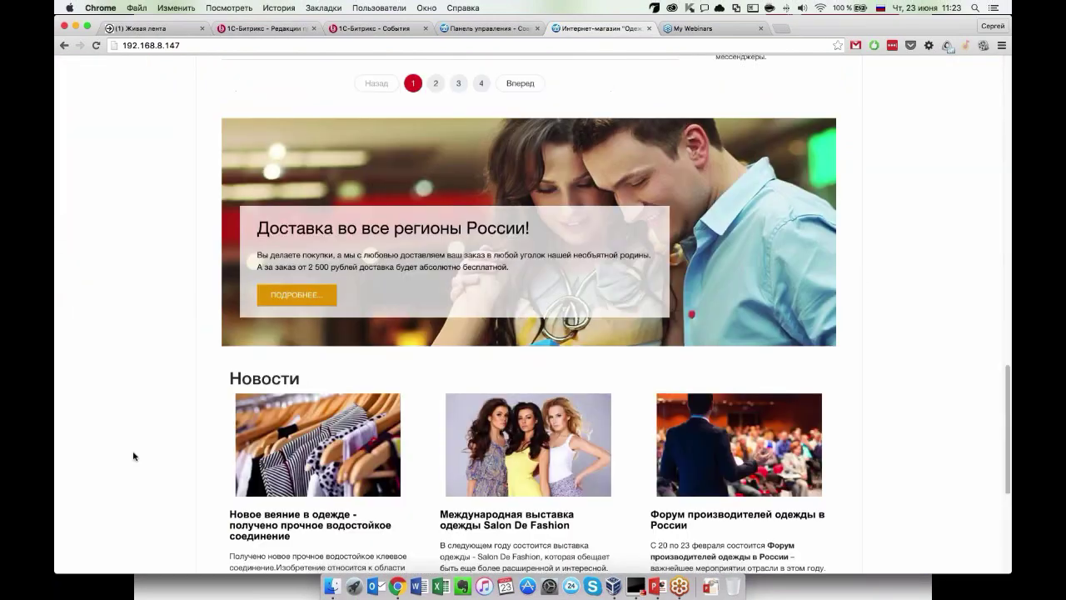
pyautogui.scroll(5, 133, 456)
pyautogui.scroll(10, 134, 457)
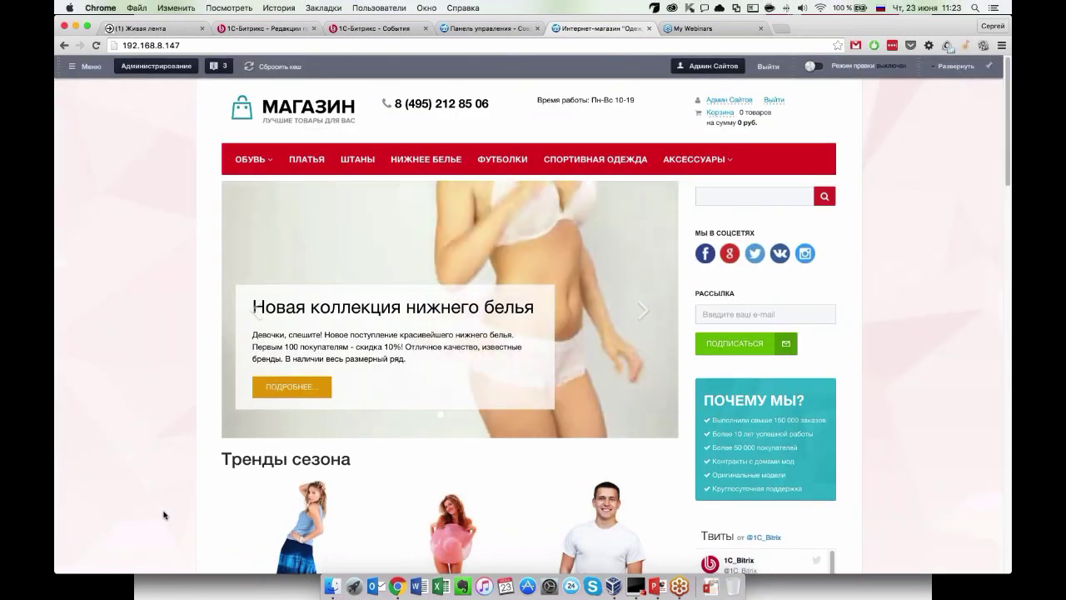
pyautogui.scroll(-2, 165, 515)
pyautogui.scroll(-5, 165, 515)
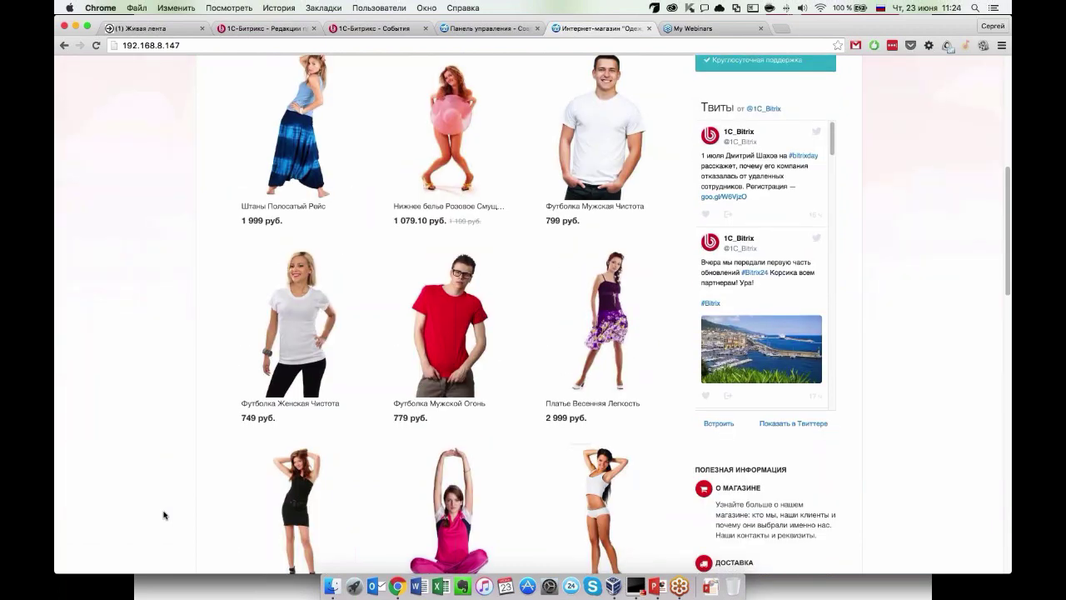
pyautogui.scroll(-1, 165, 513)
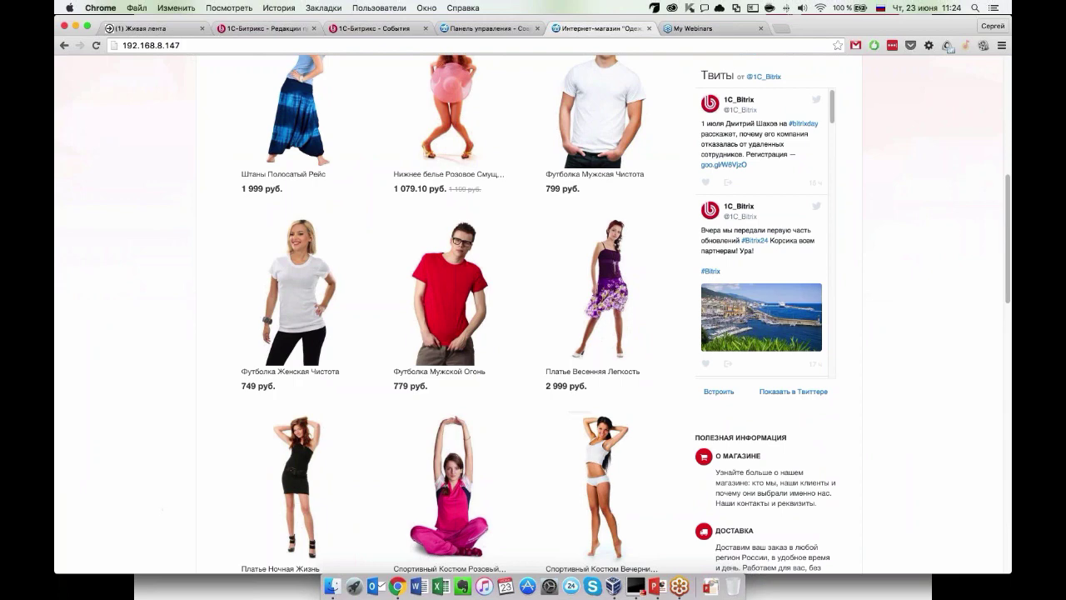
pyautogui.moveTo(449, 300)
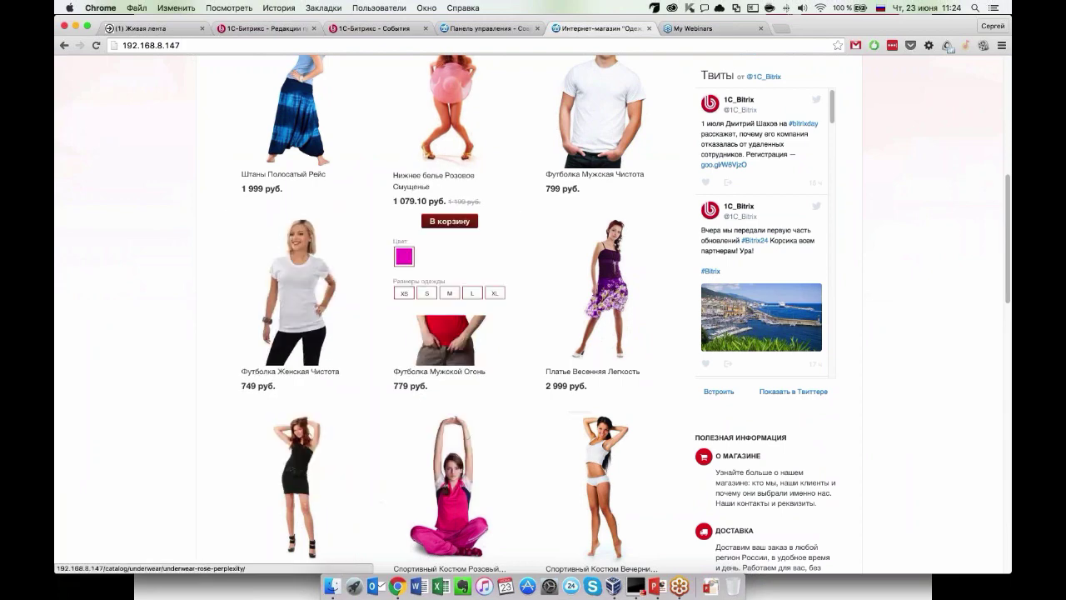
pyautogui.scroll(5, 450, 333)
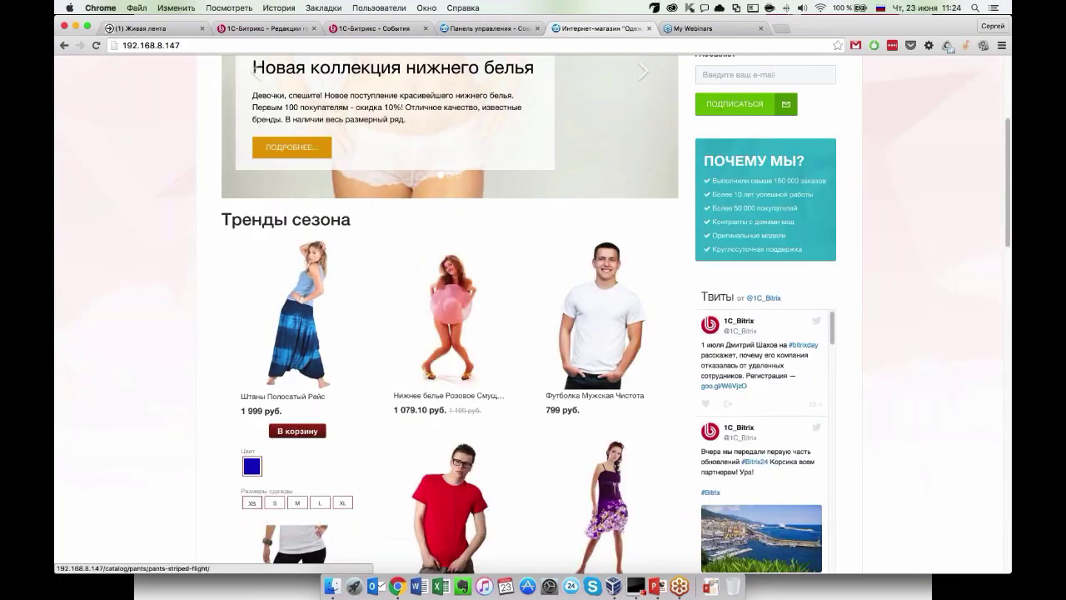
pyautogui.scroll(5, 159, 316)
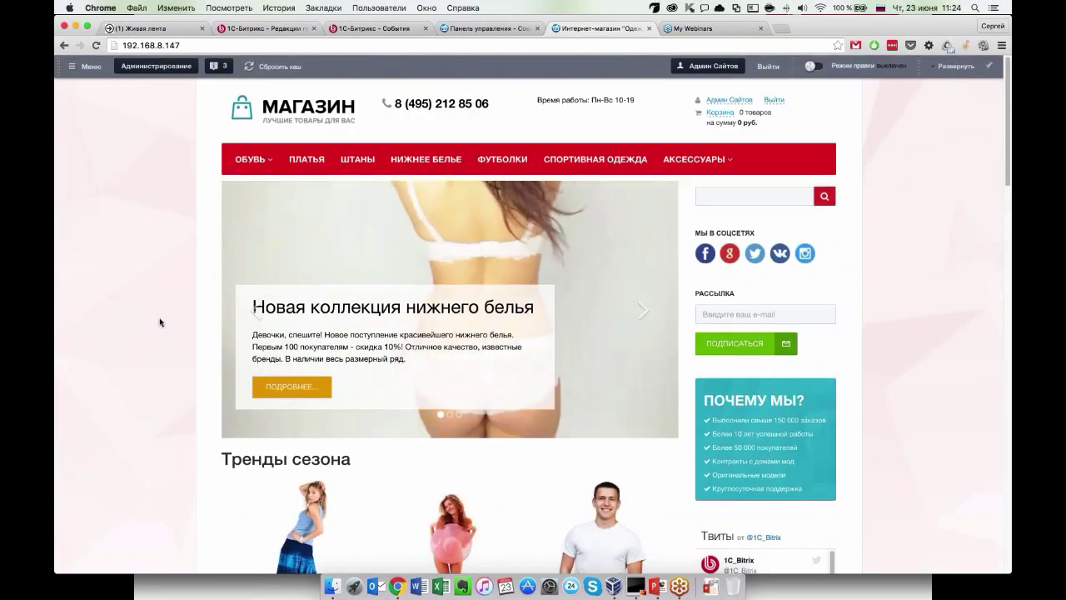
pyautogui.scroll(-3, 164, 364)
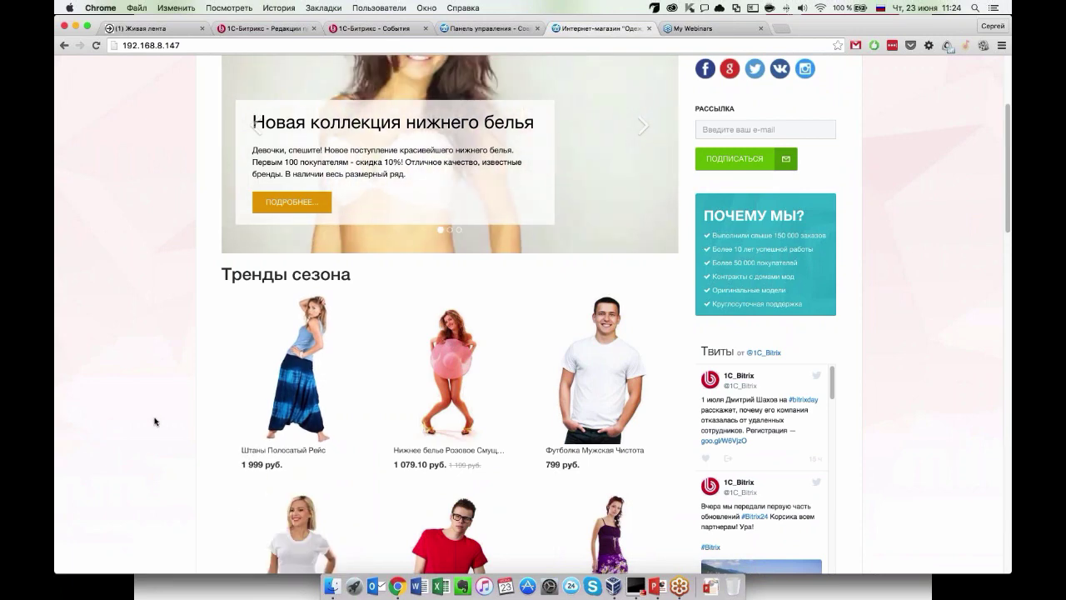
pyautogui.scroll(-2, 154, 422)
pyautogui.scroll(1, 154, 421)
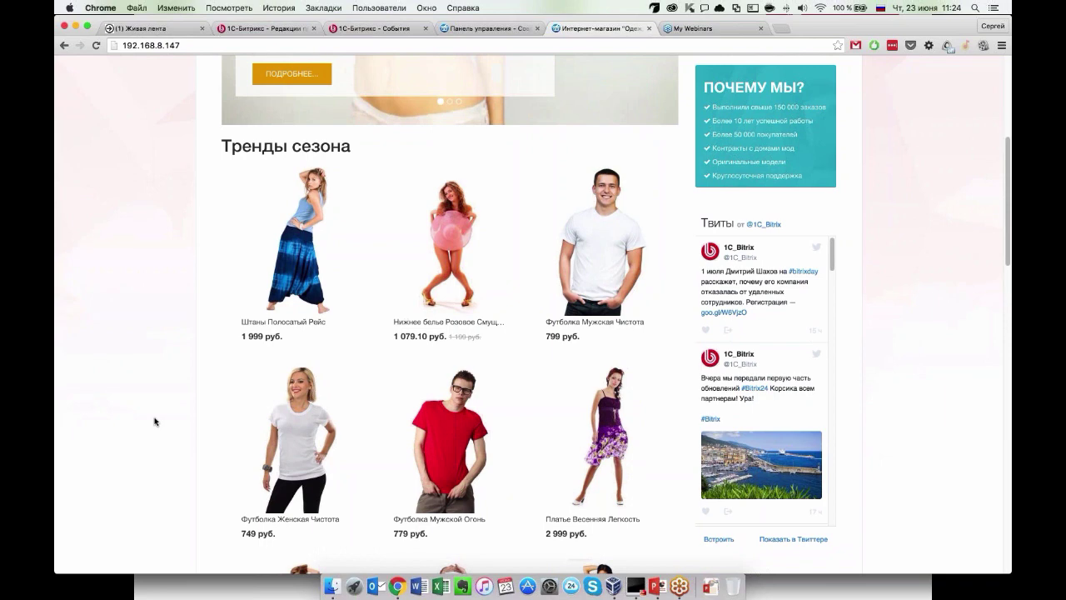
pyautogui.scroll(2, 154, 421)
pyautogui.scroll(1, 154, 421)
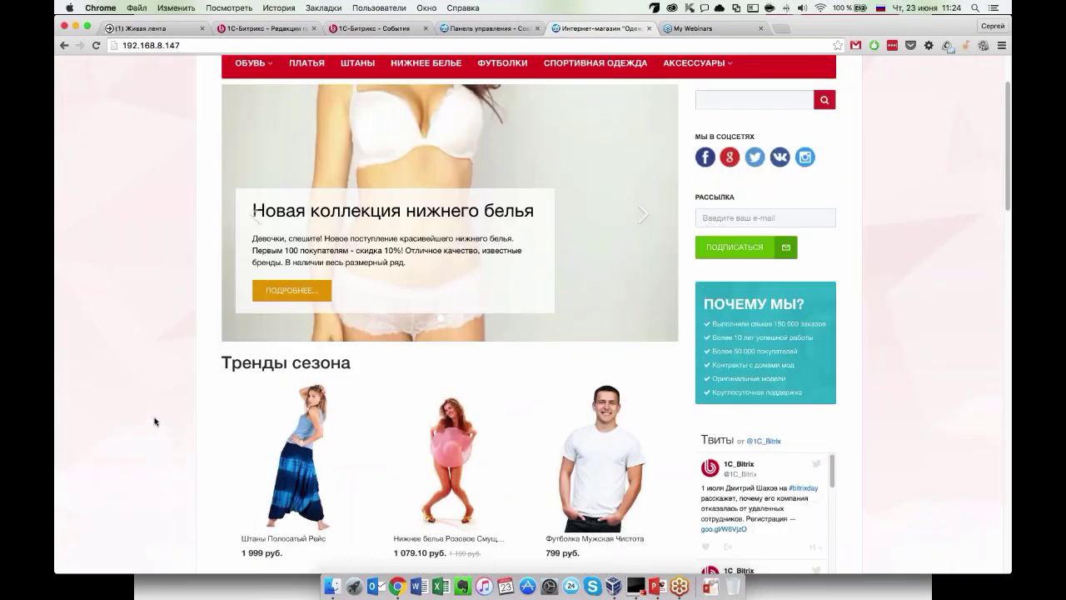
pyautogui.scroll(2, 154, 422)
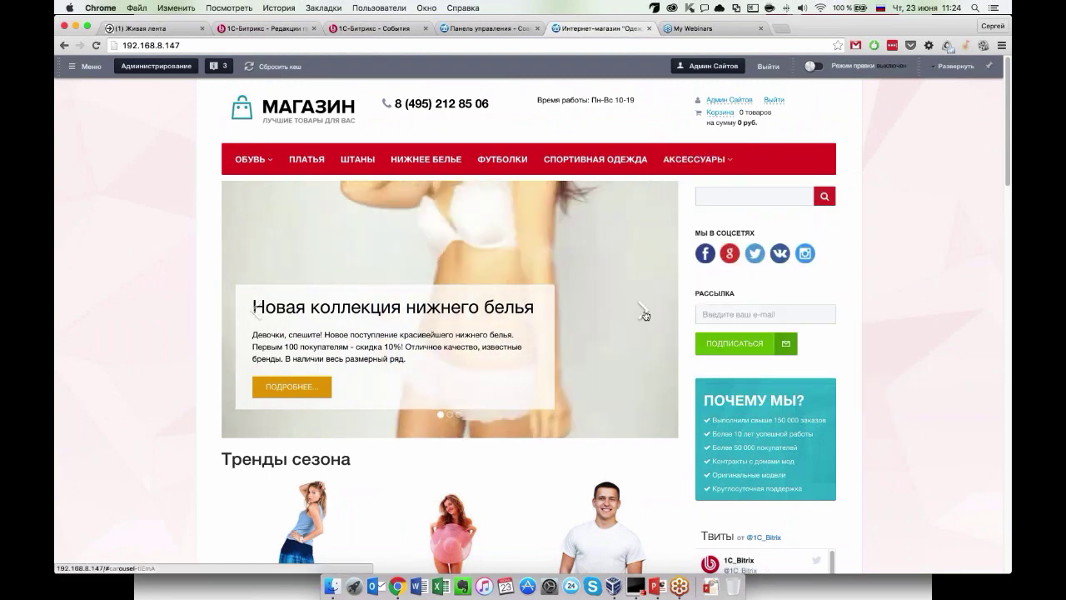
pyautogui.click(644, 314)
pyautogui.click(644, 315)
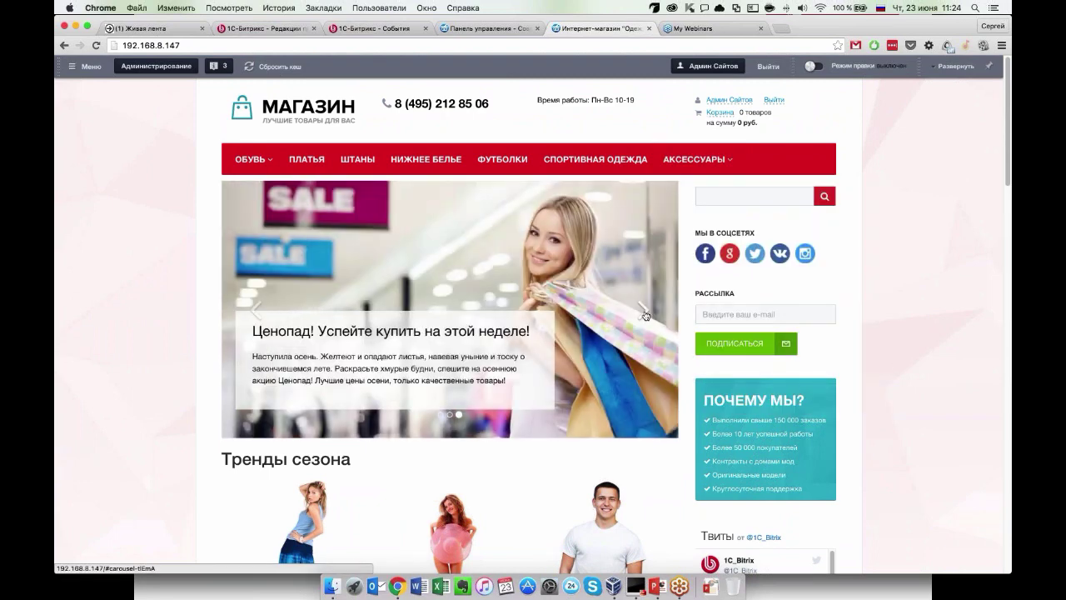
pyautogui.click(644, 315)
pyautogui.click(645, 315)
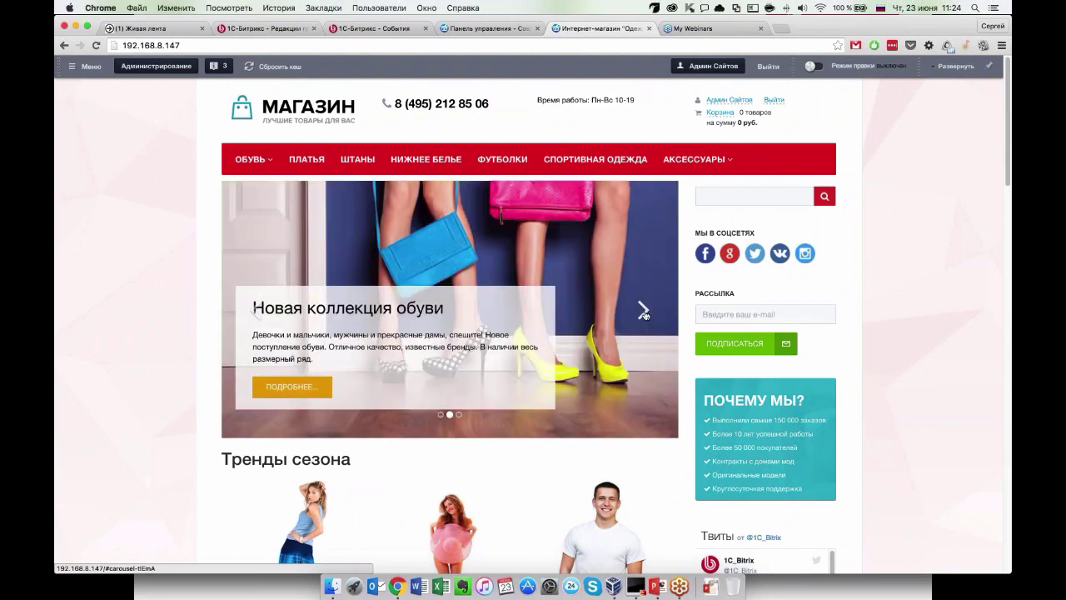
pyautogui.click(645, 315)
pyautogui.scroll(-5, 138, 489)
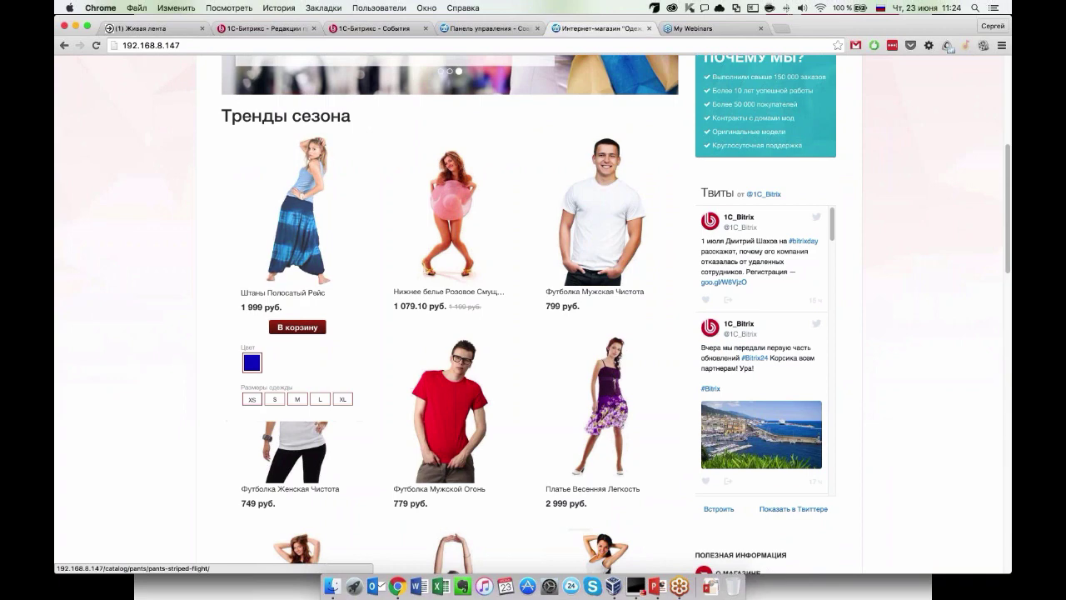
pyautogui.moveTo(596, 233)
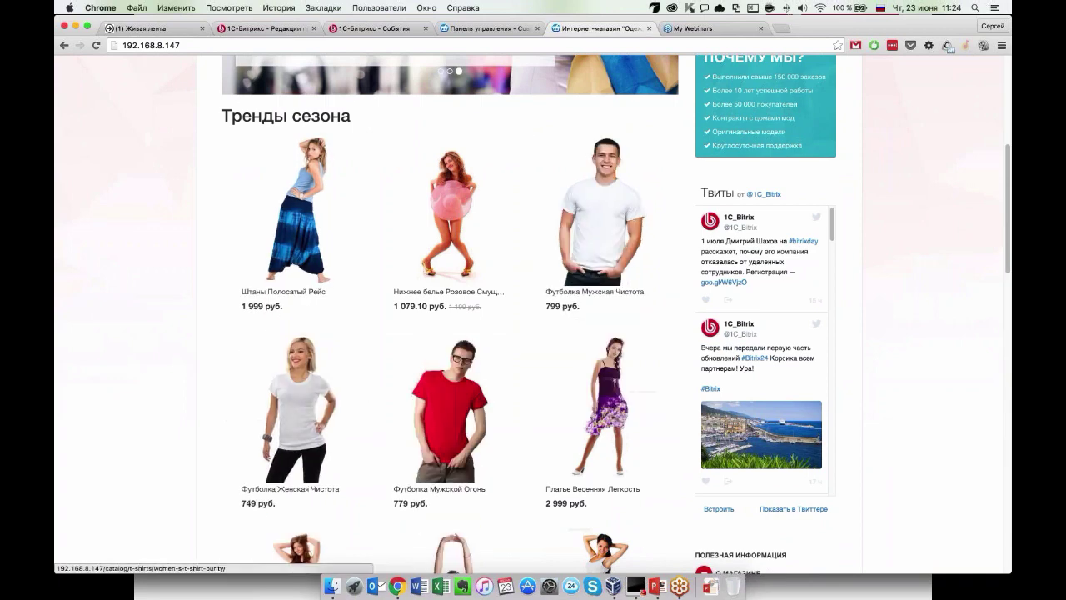
pyautogui.moveTo(450, 216)
pyautogui.scroll(-3, 450, 333)
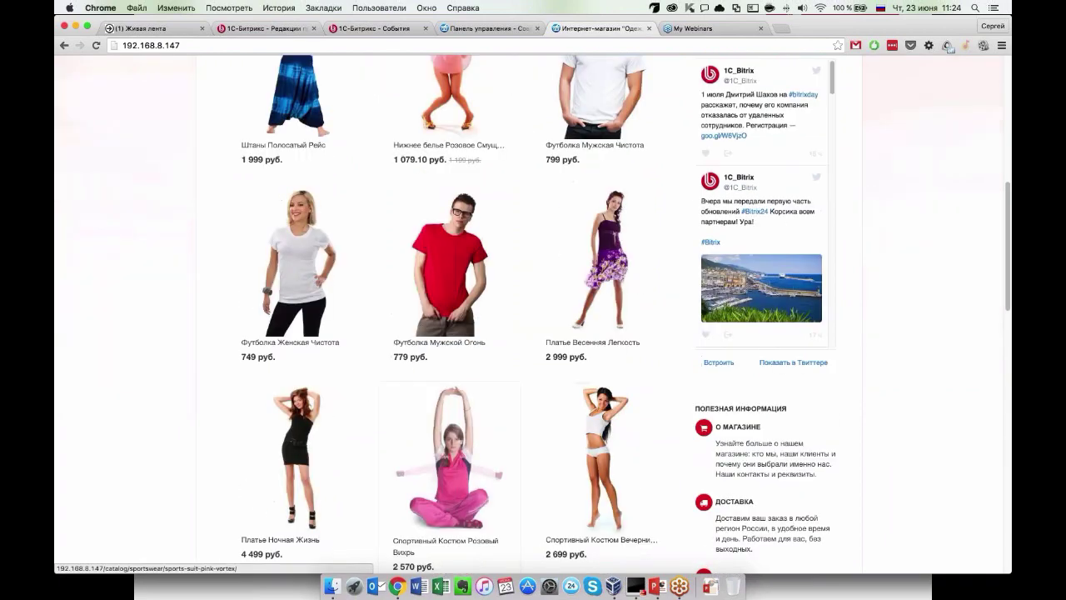
pyautogui.scroll(-6, 333, 375)
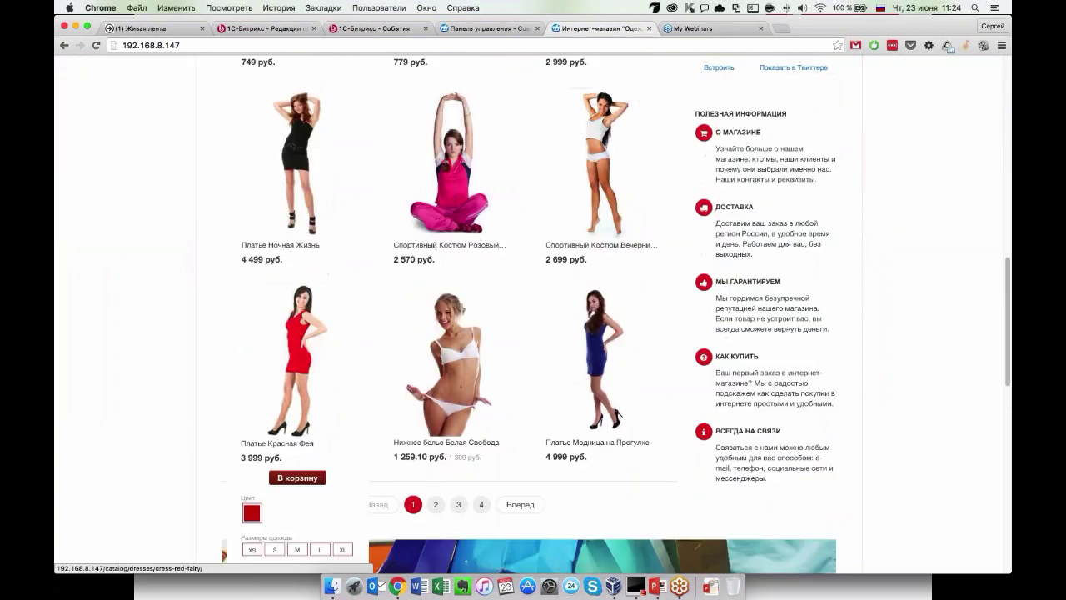
pyautogui.moveTo(608, 417)
pyautogui.scroll(-4, 610, 432)
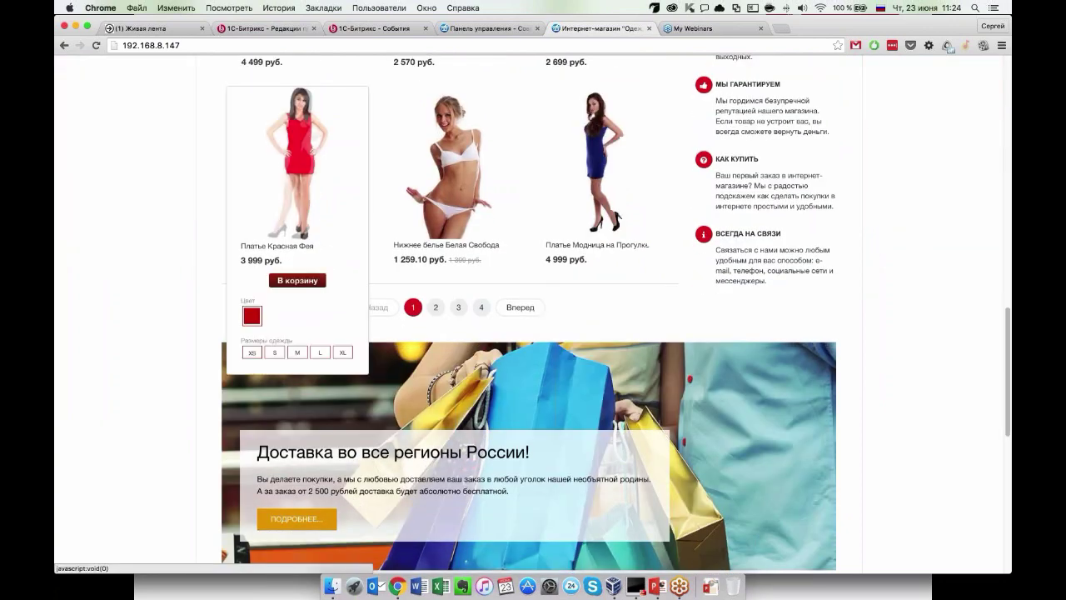
pyautogui.scroll(-6, 158, 424)
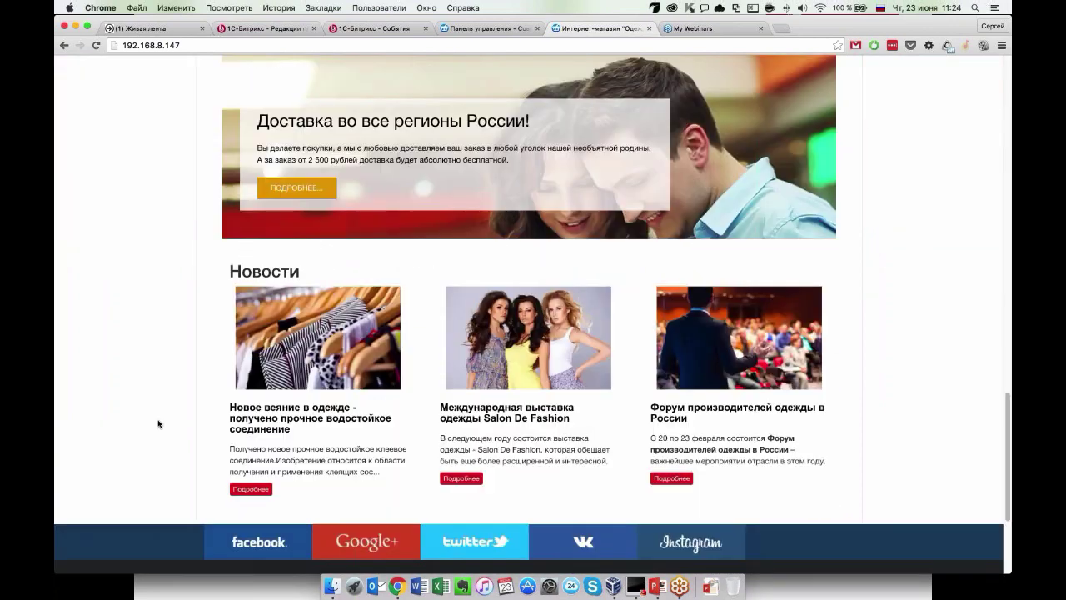
pyautogui.scroll(-3, 476, 369)
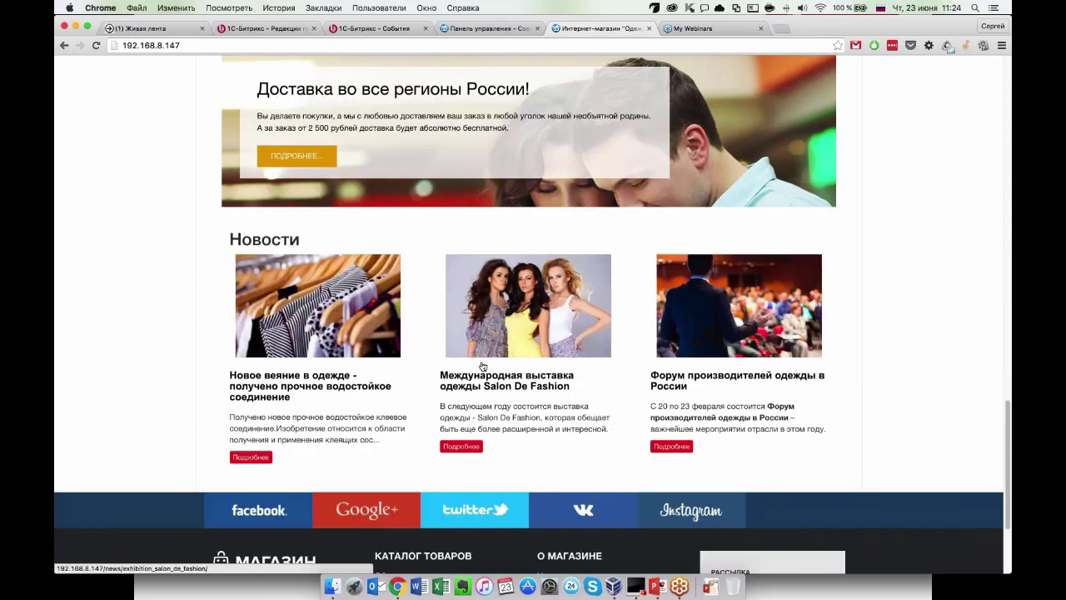
pyautogui.scroll(3, 528, 375)
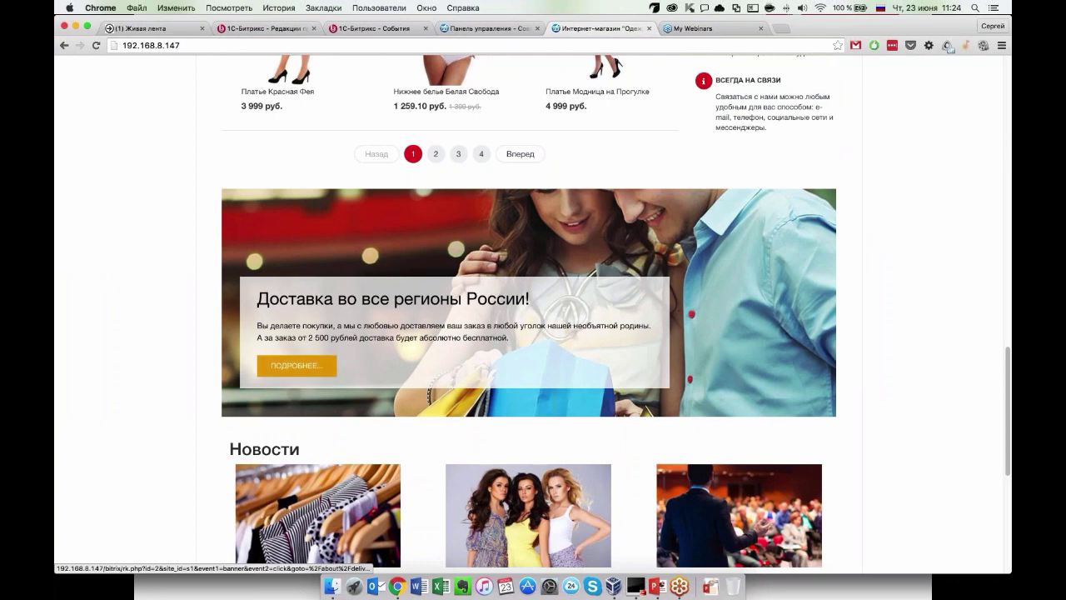
pyautogui.scroll(5, 185, 385)
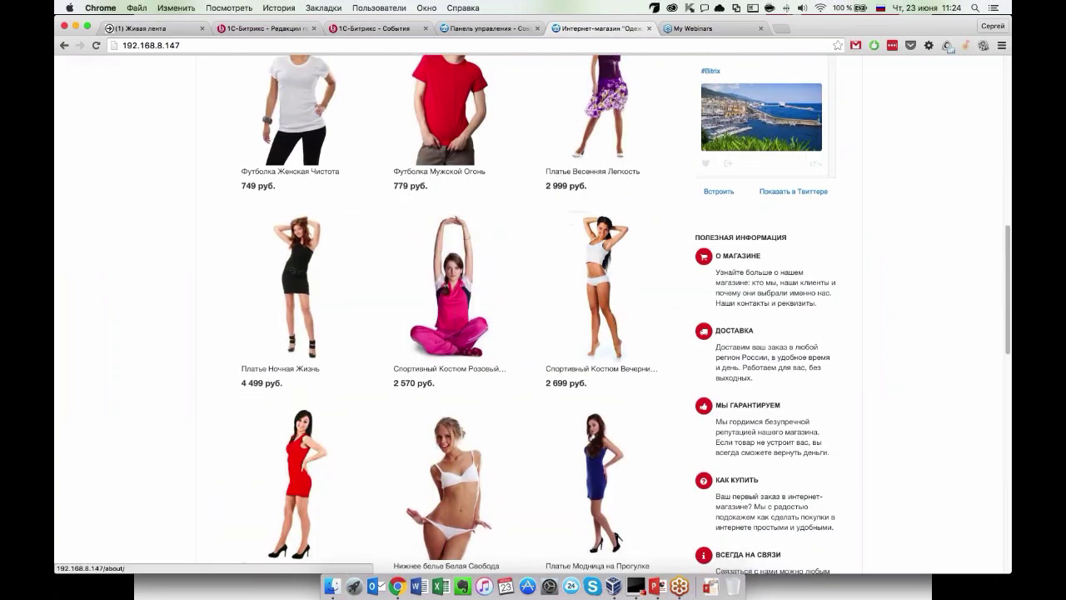
pyautogui.scroll(10, 450, 375)
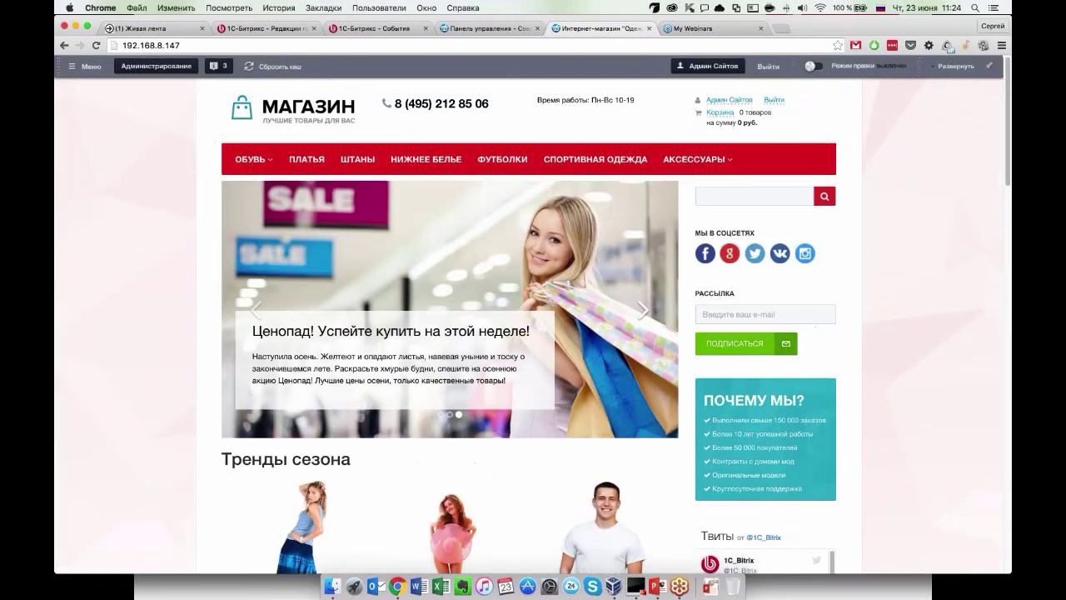
# Open the ПЛАТЬЯ catalog from the top menu and scroll through its four dresses and filter.
pyautogui.moveTo(249, 159)
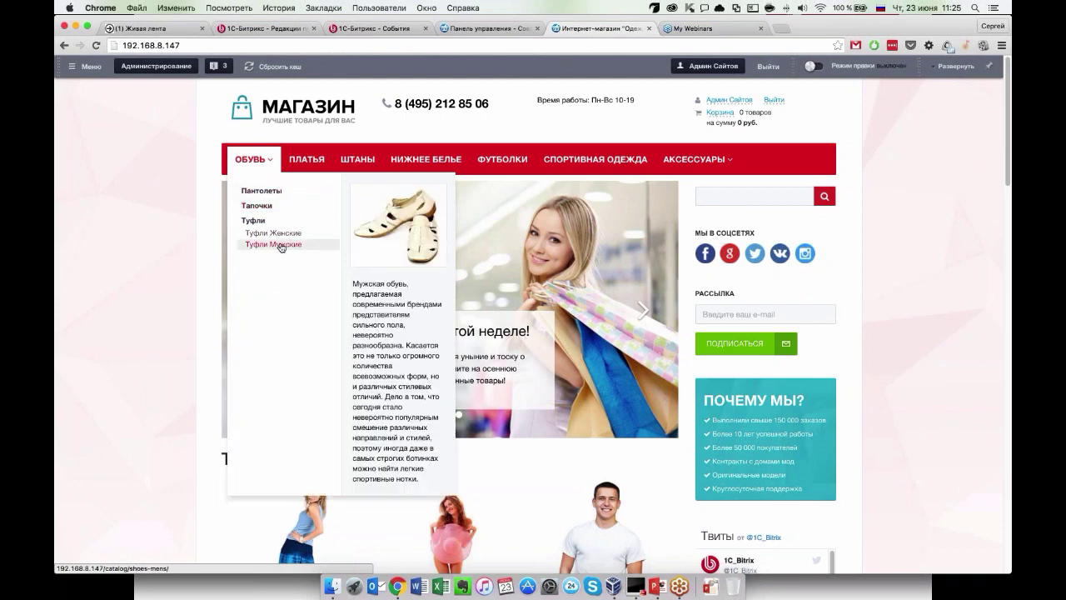
pyautogui.moveTo(698, 159)
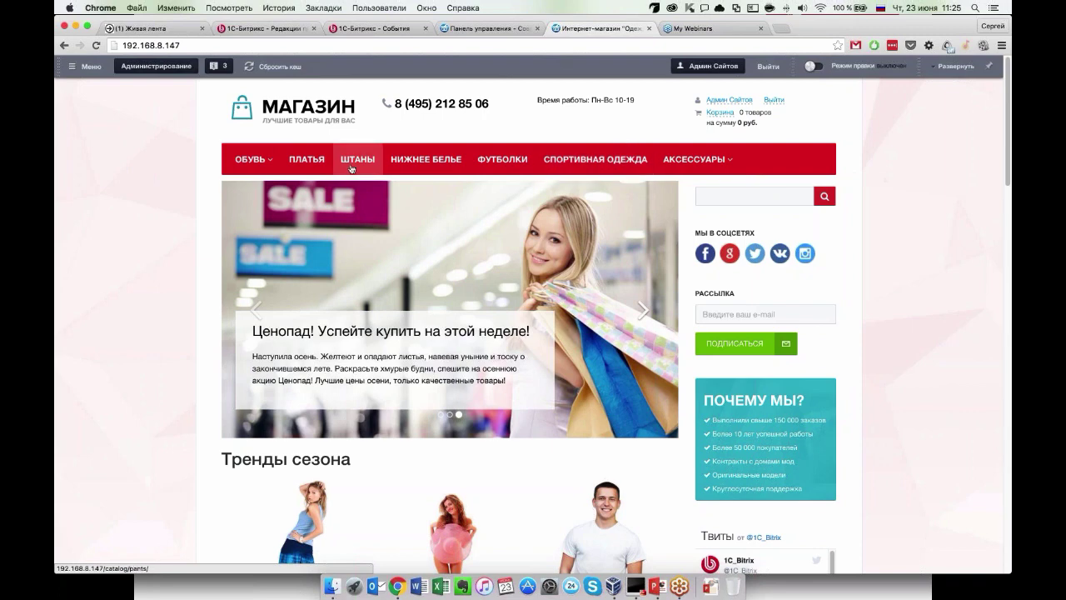
pyautogui.click(290, 166)
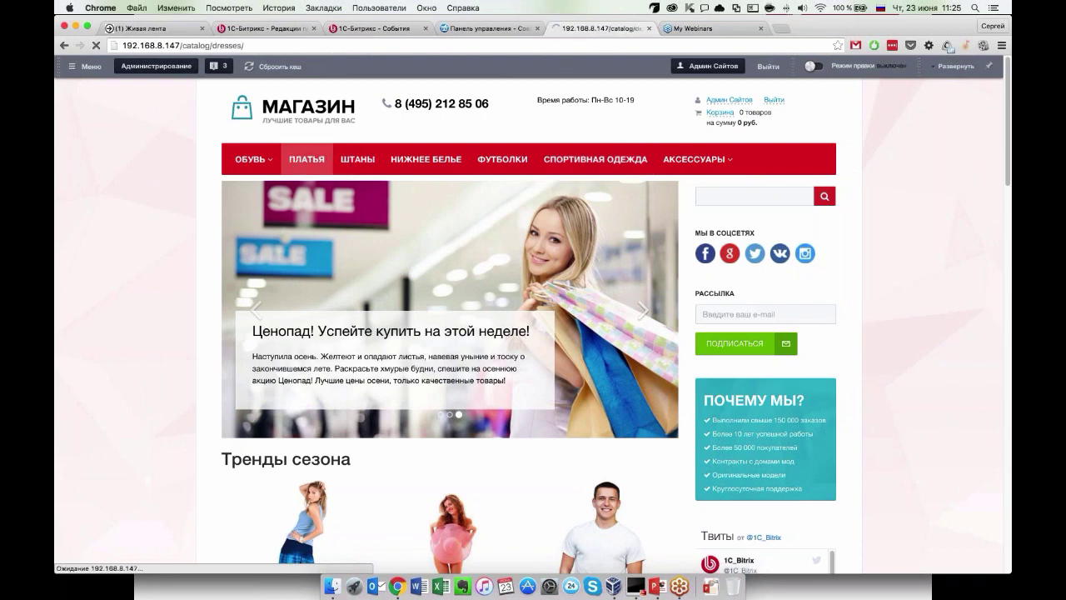
pyautogui.scroll(-5, 147, 418)
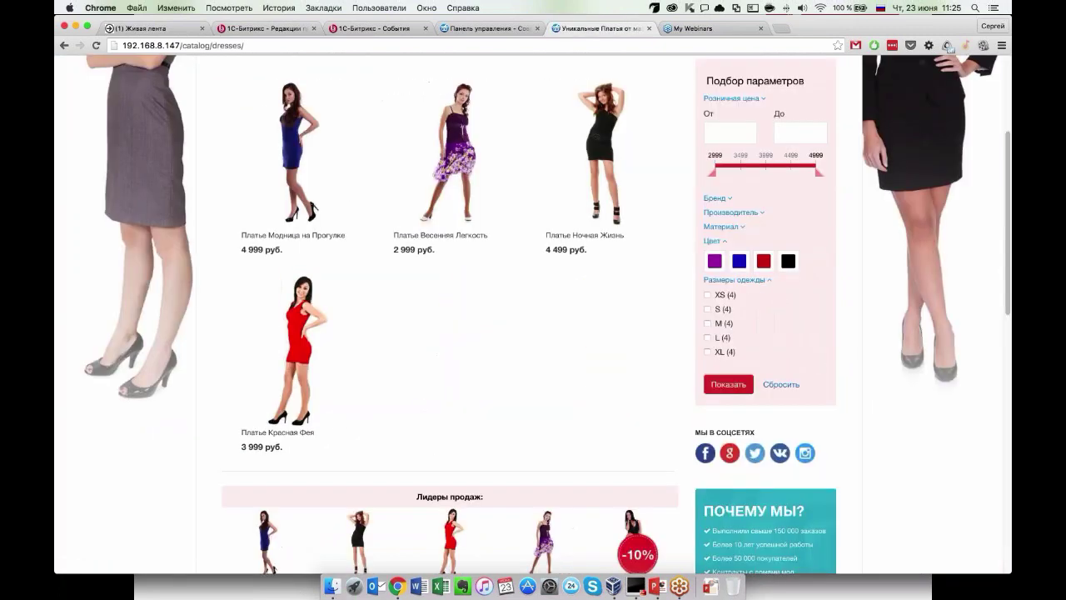
pyautogui.scroll(5, 726, 289)
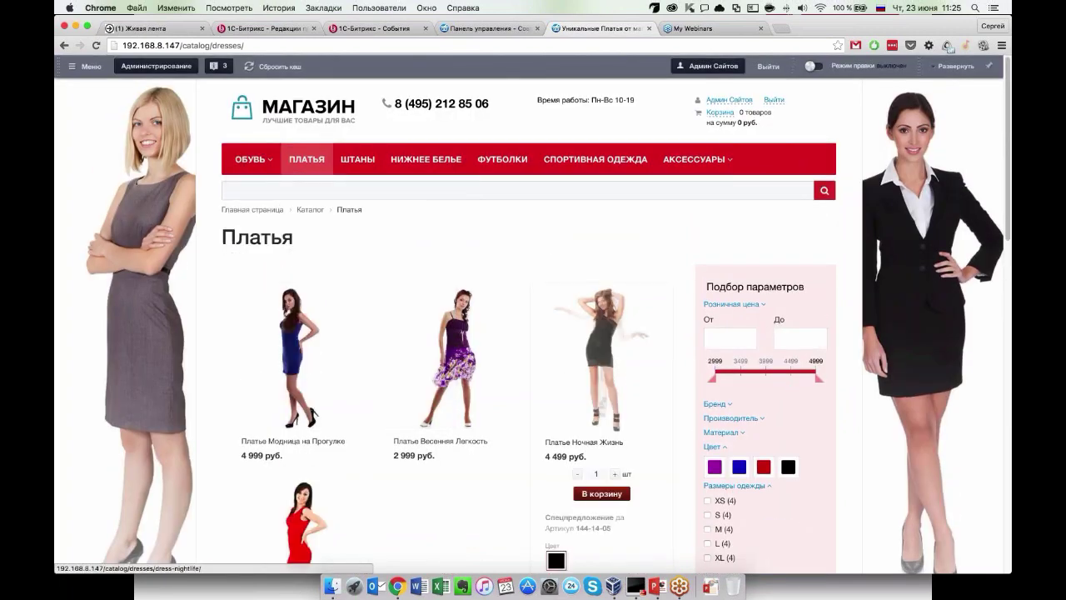
pyautogui.scroll(-4, 769, 333)
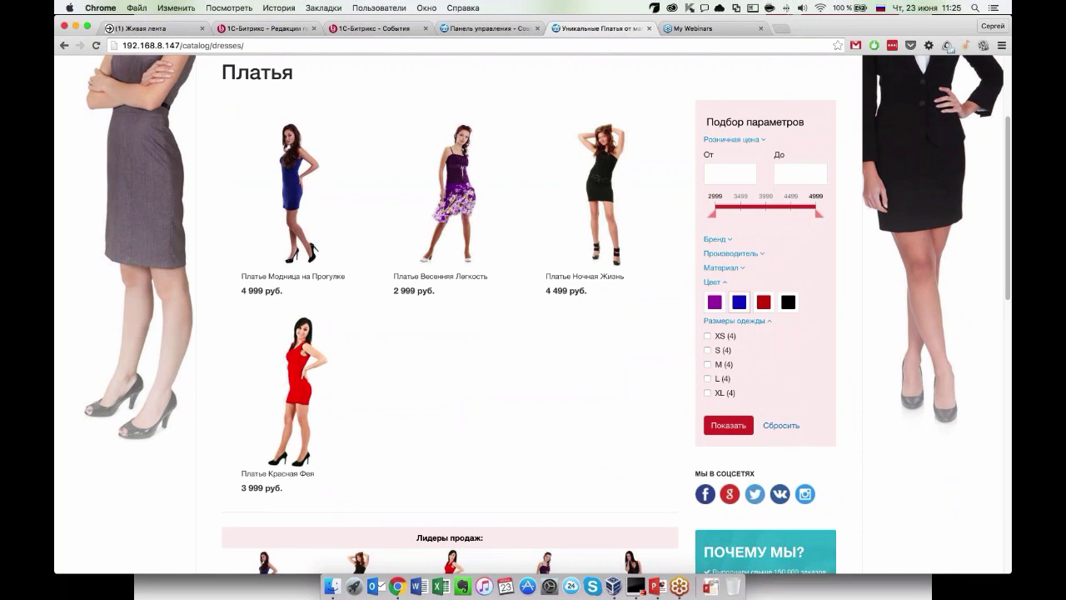
pyautogui.scroll(-1, 808, 341)
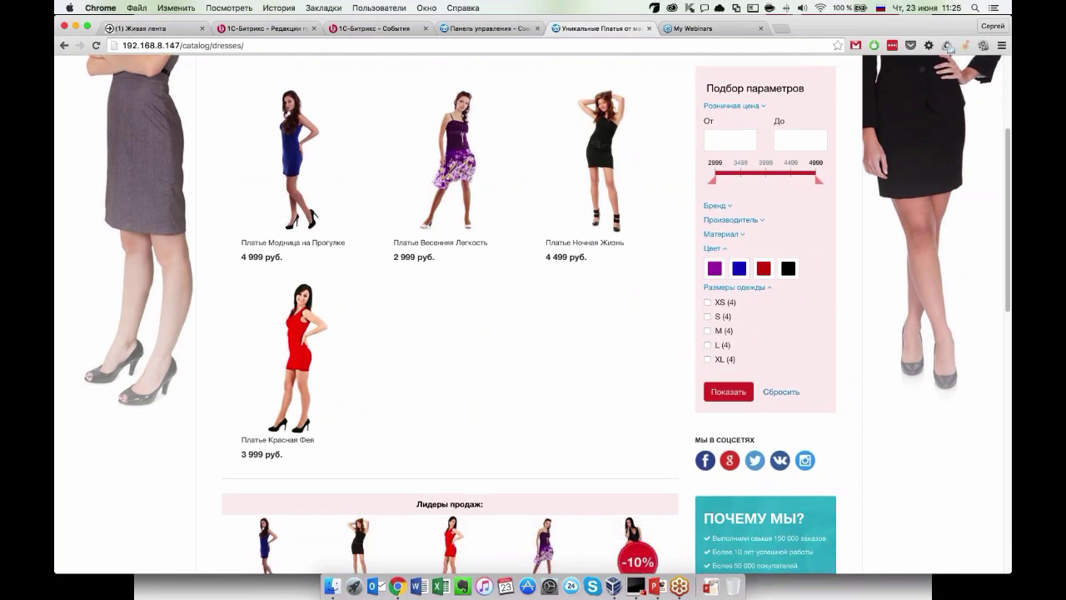
# Filter the dresses to blue in Подбор параметров, then reset the filter with Сбросить.
pyautogui.click(739, 268)
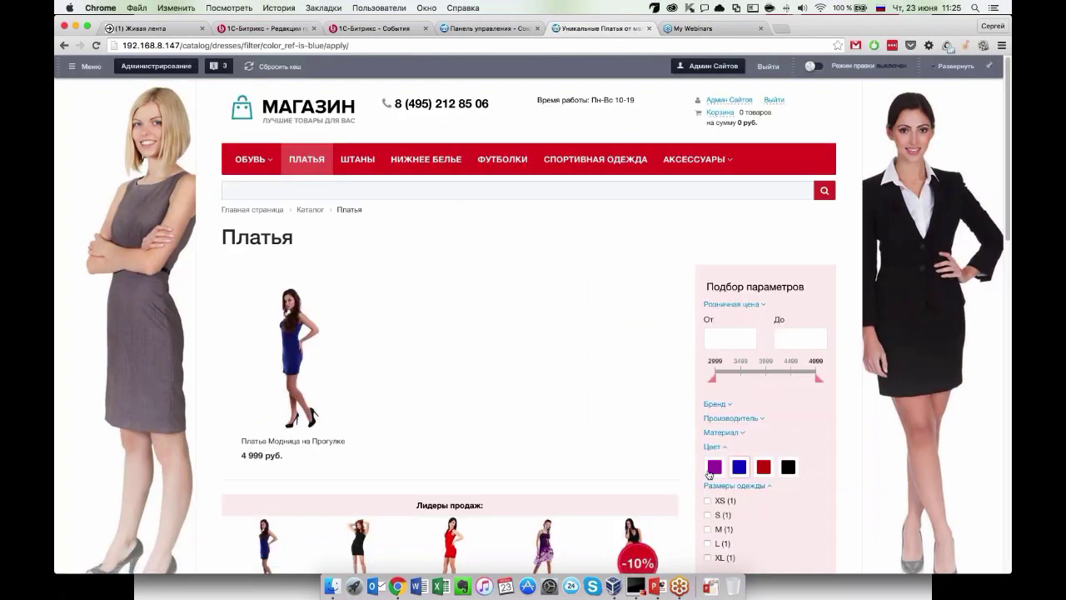
pyautogui.scroll(-3, 708, 475)
pyautogui.click(787, 474)
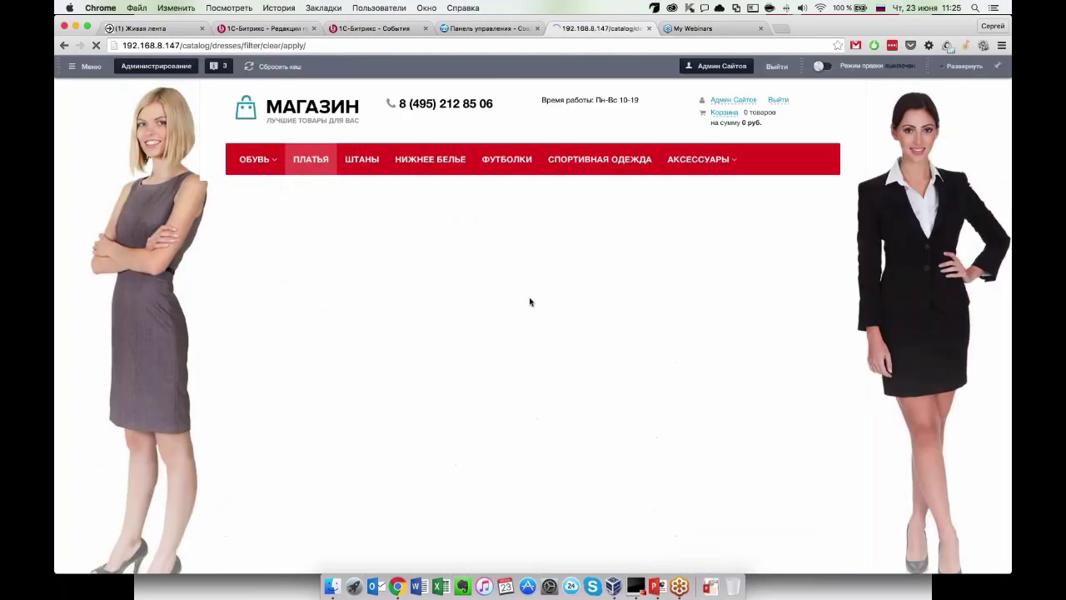
pyautogui.scroll(-10, 438, 403)
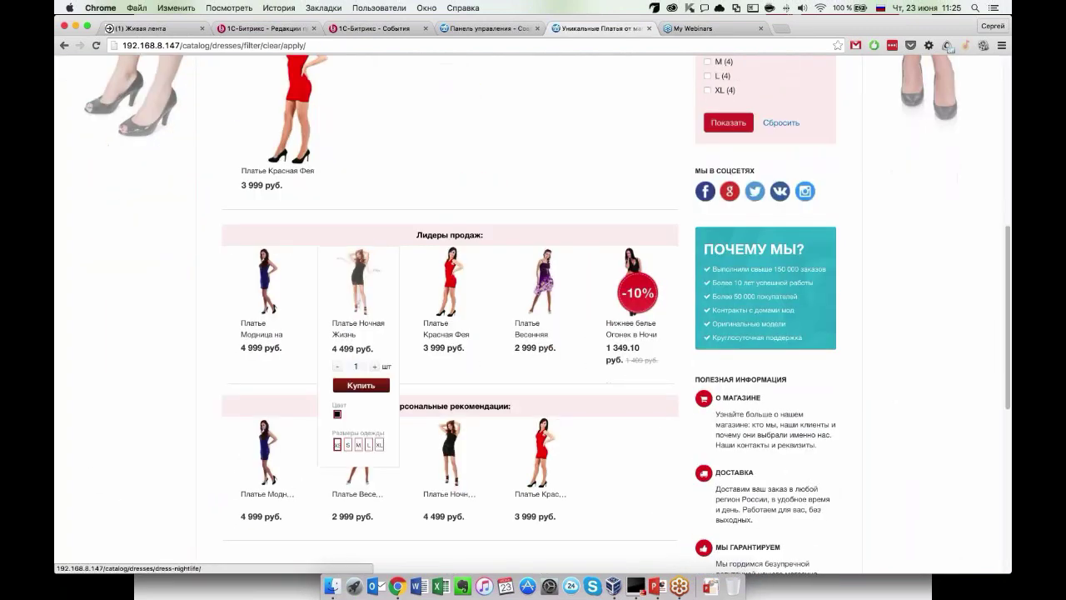
pyautogui.scroll(-3, 609, 373)
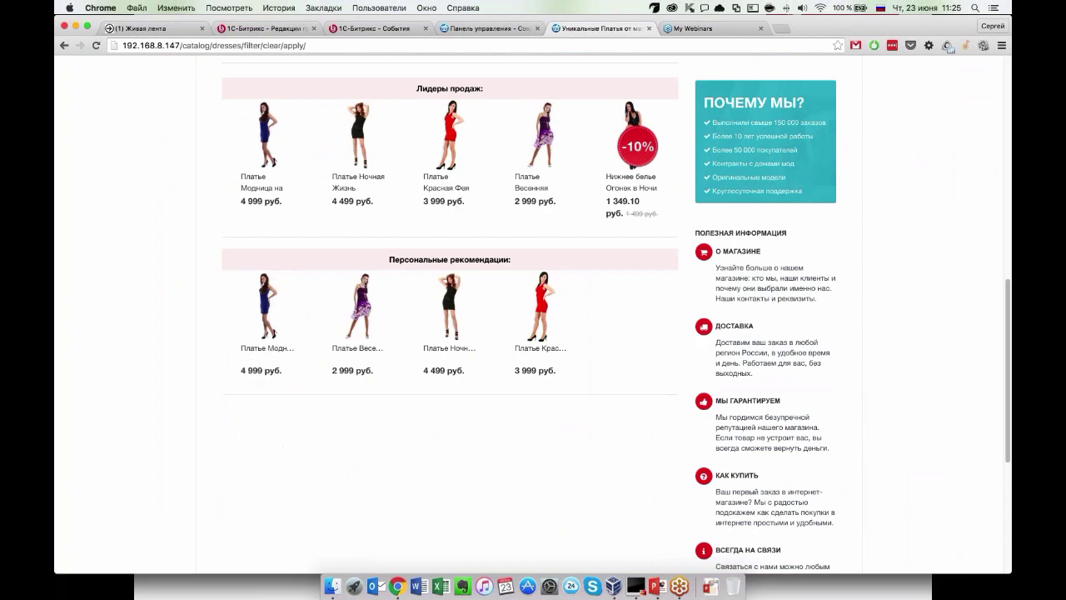
# Highlight the Персональные рекомендации heading and browse the Лидеры продаж and recommendation blocks.
pyautogui.tripleClick(530, 260)
pyautogui.click(530, 261)
pyautogui.scroll(1, 450, 358)
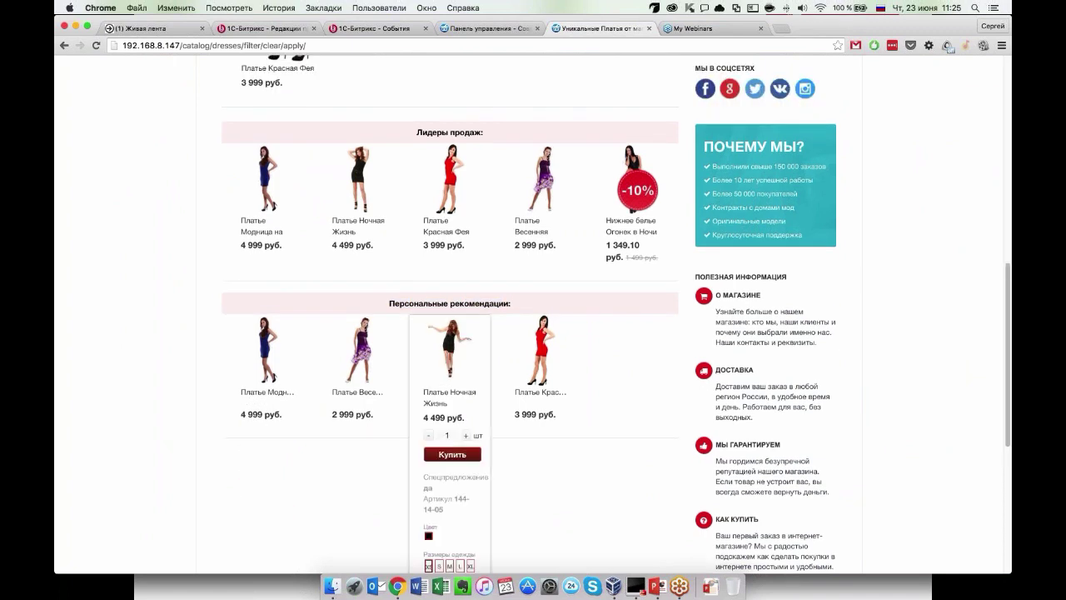
pyautogui.scroll(5, 449, 350)
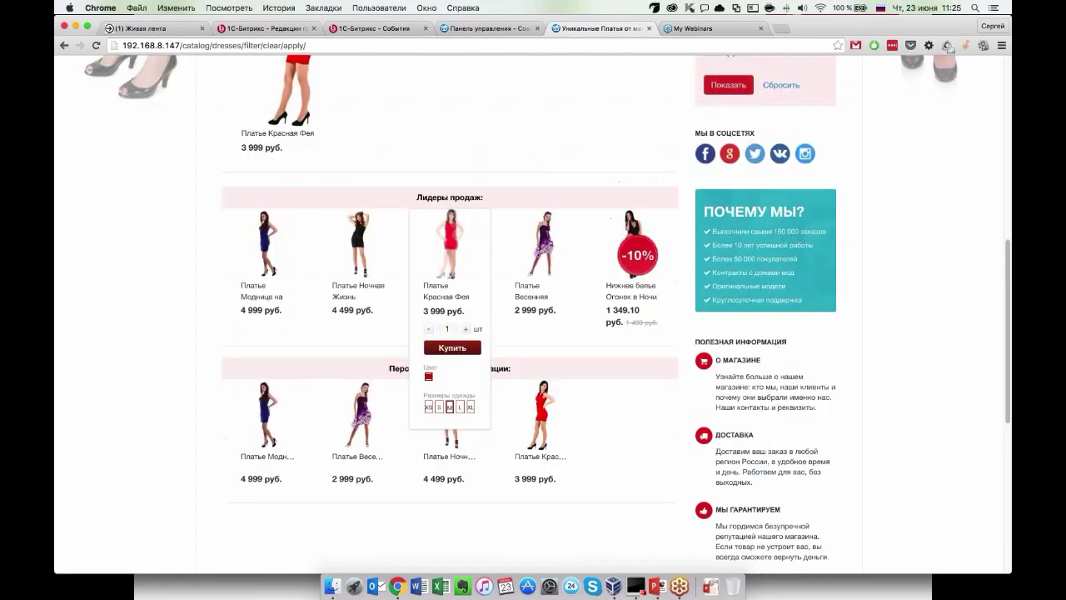
pyautogui.scroll(-5, 366, 358)
pyautogui.scroll(-1, 133, 416)
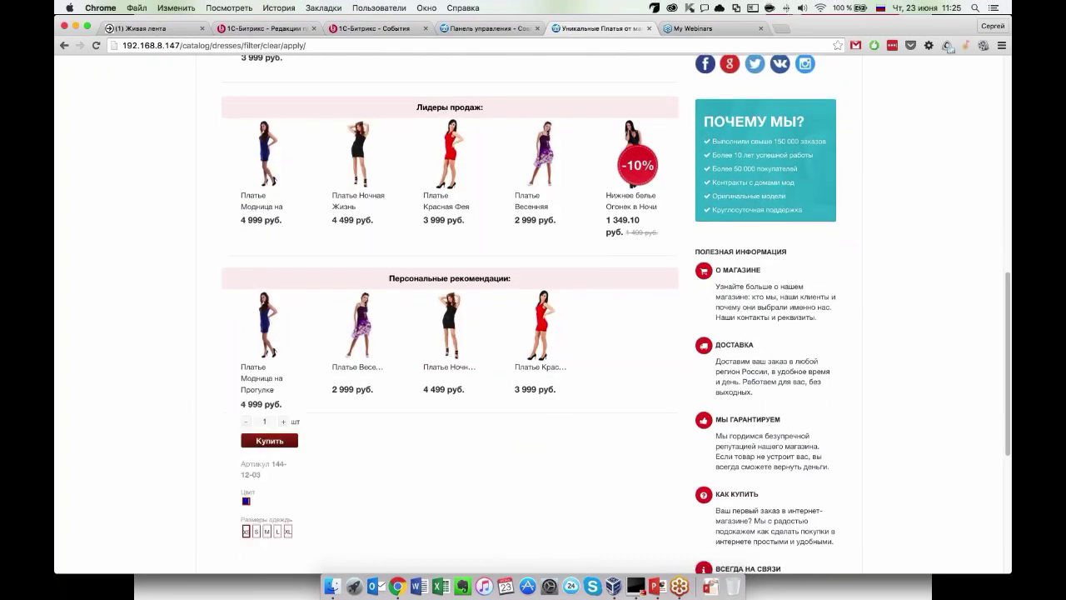
pyautogui.moveTo(532, 356)
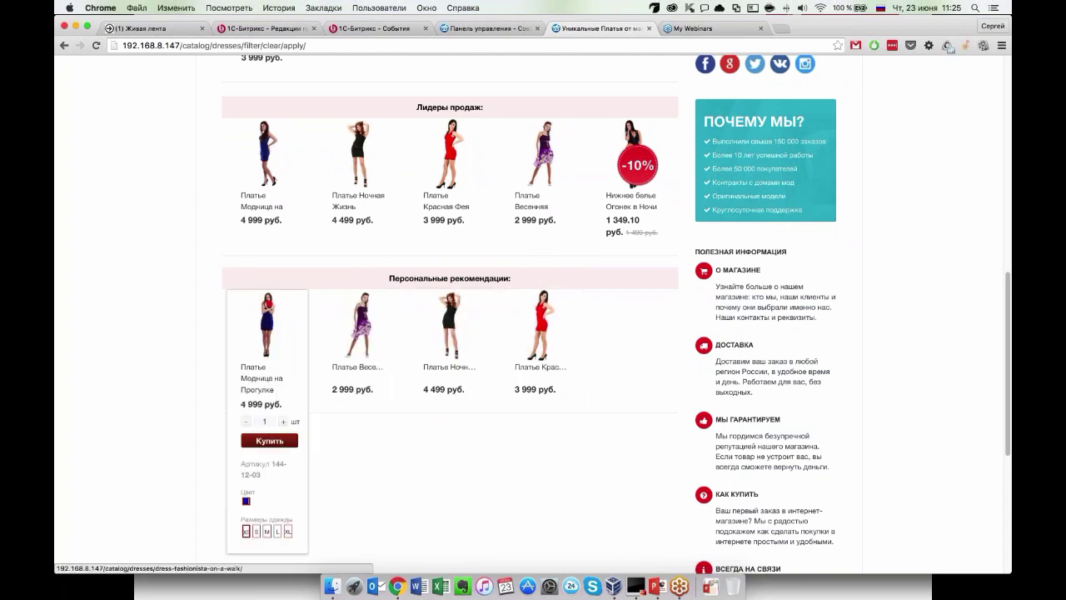
pyautogui.scroll(1, 165, 430)
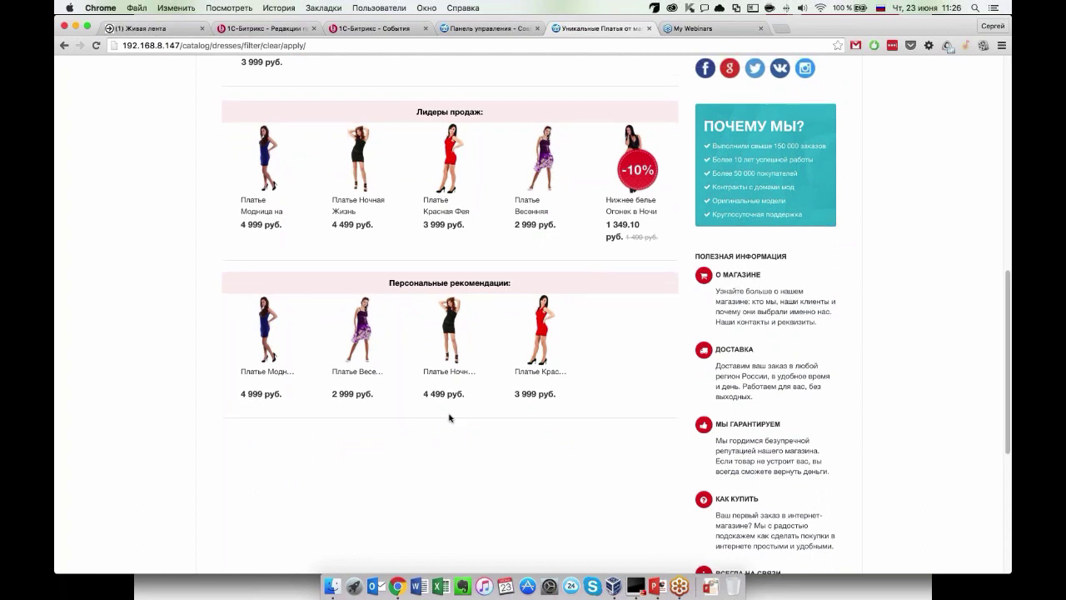
pyautogui.moveTo(279, 338)
pyautogui.moveTo(540, 331)
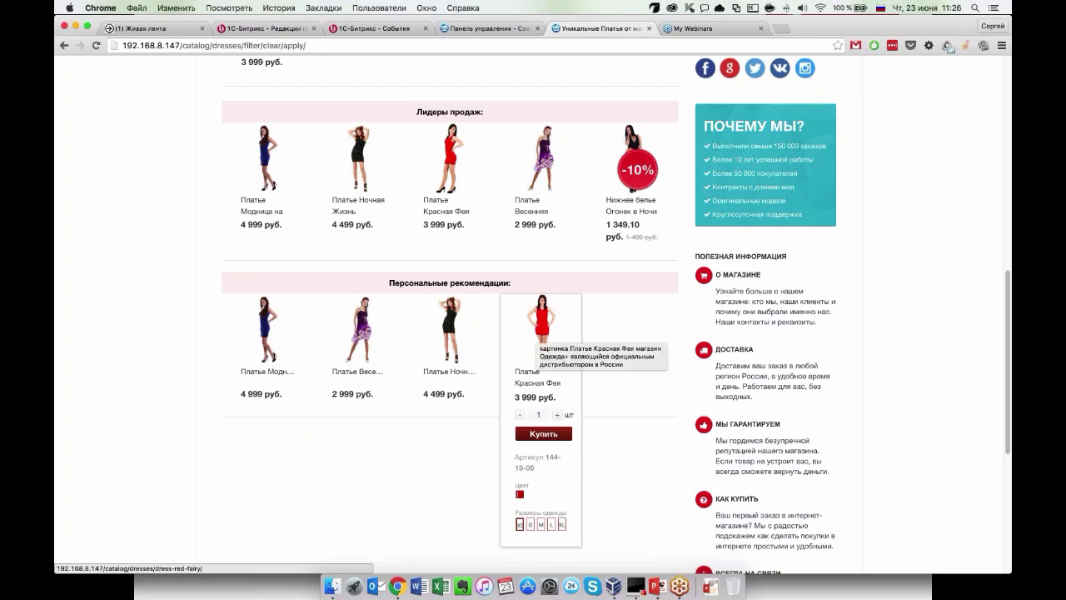
pyautogui.scroll(2, 538, 331)
pyautogui.scroll(-1, 467, 333)
pyautogui.moveTo(360, 350)
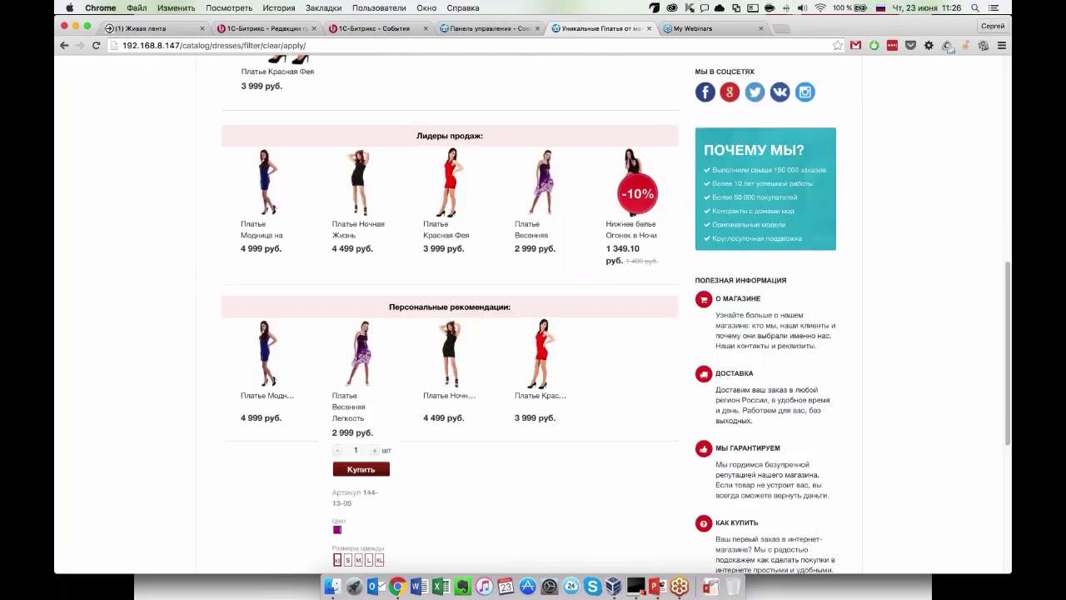
pyautogui.scroll(3, 449, 358)
pyautogui.scroll(6, 454, 381)
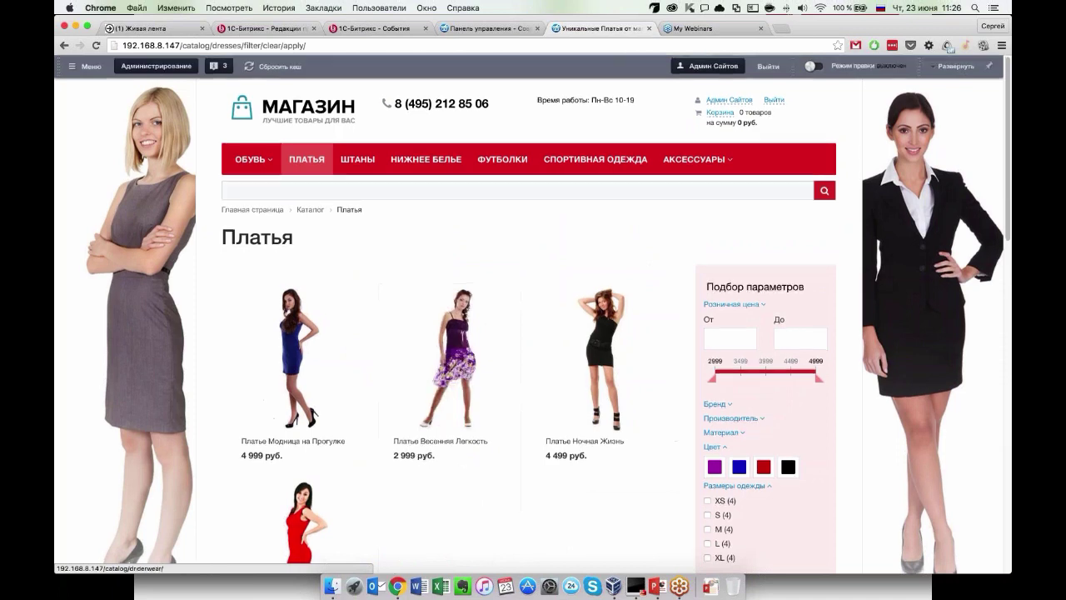
# Turn on Режим правки with Ctrl+Alt+V and scroll the reloaded Платья page.
pyautogui.hotkey('ctrl', 'alt', 'v')
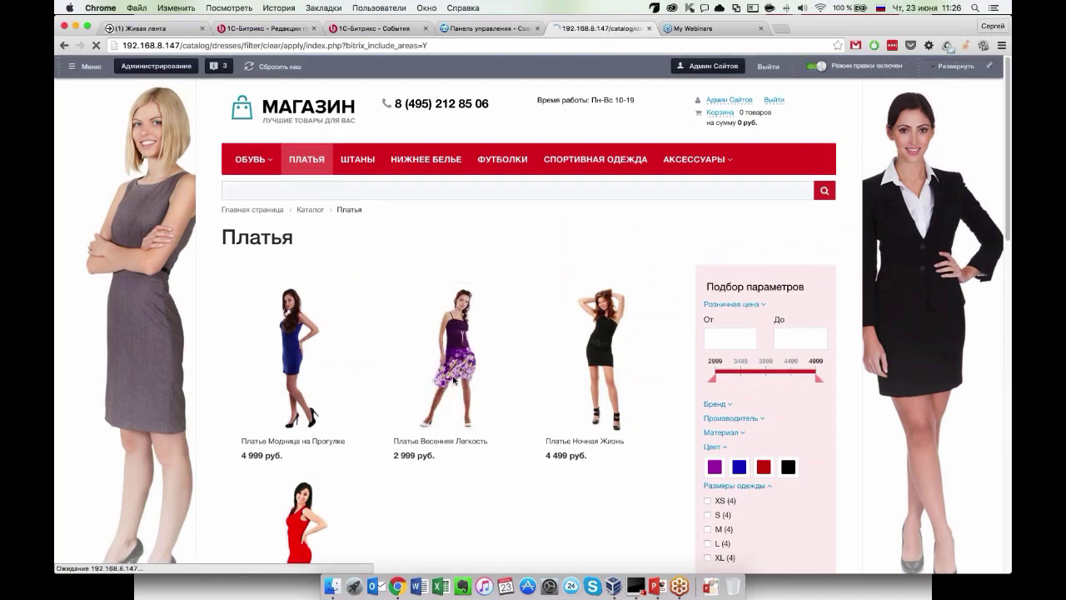
pyautogui.scroll(-5, 430, 438)
pyautogui.scroll(-4, 266, 333)
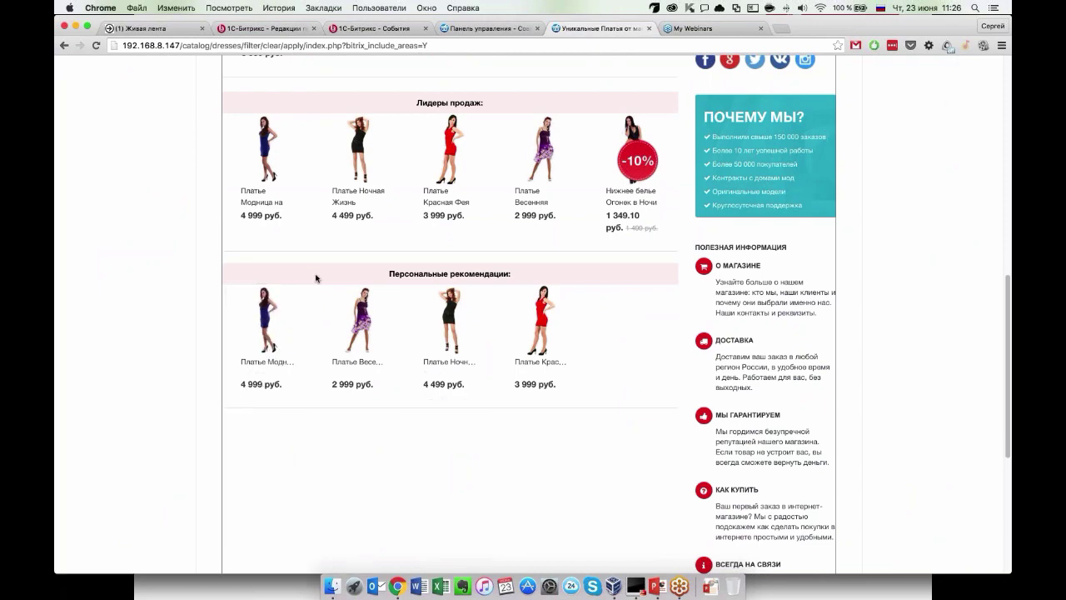
pyautogui.scroll(10, 316, 278)
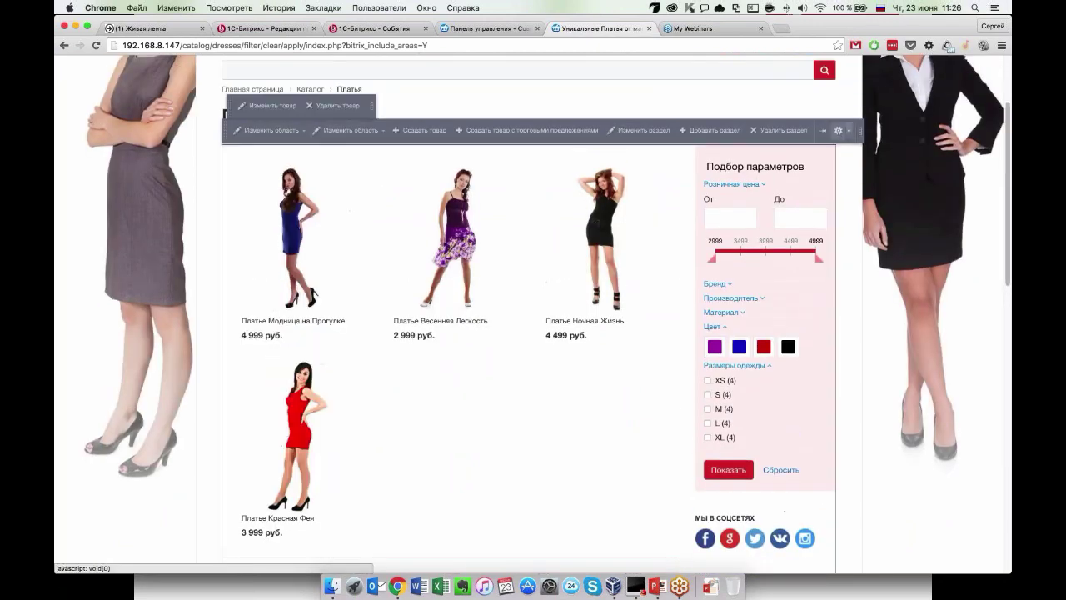
# Open the Каталог component's parameters at the Персональные рекомендации section.
pyautogui.click(838, 130)
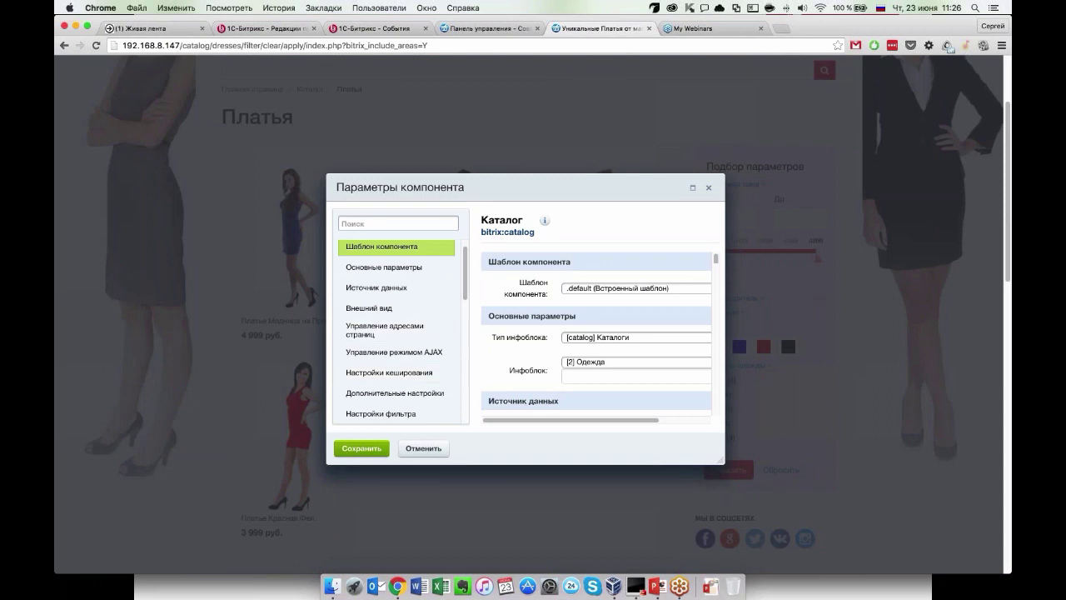
pyautogui.scroll(-5, 422, 365)
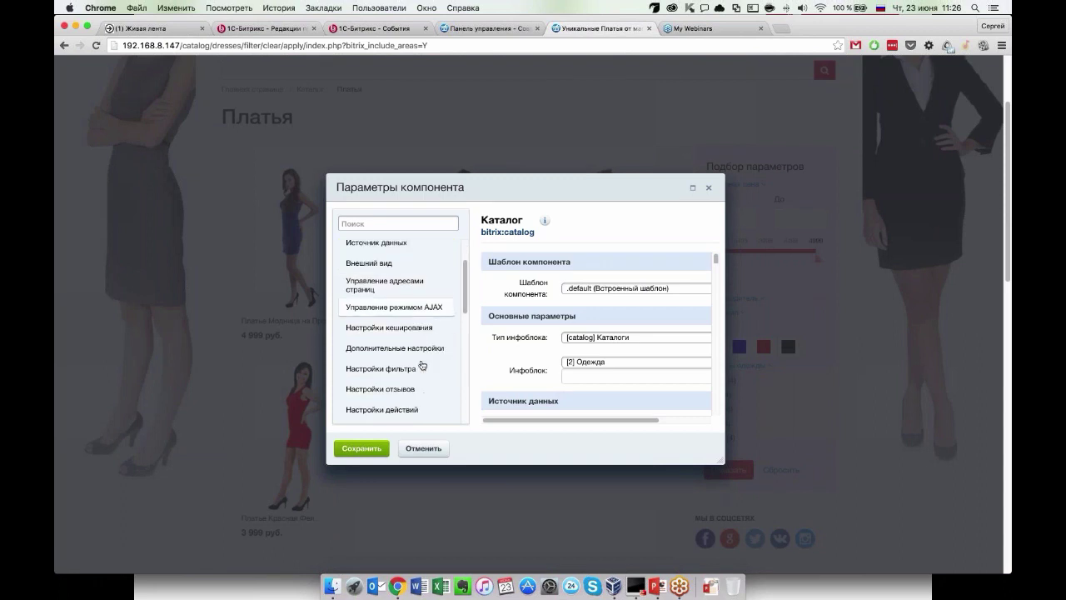
pyautogui.scroll(-6, 422, 365)
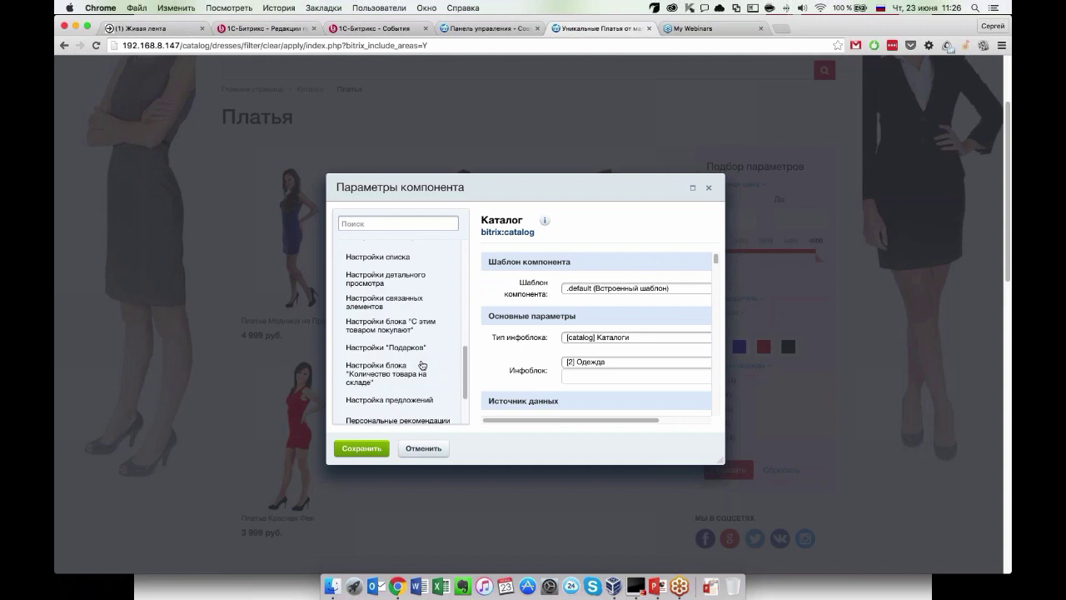
pyautogui.click(398, 314)
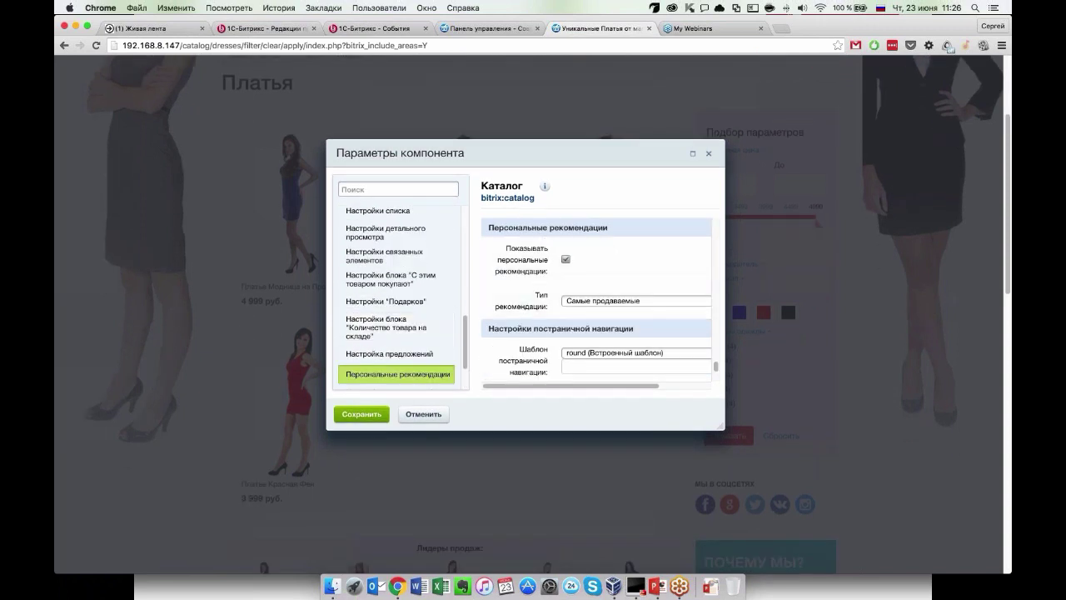
# Enlarge the settings dialog and expand Тип рекомендации, currently Самые продаваемые.
pyautogui.scroll(-1, 606, 261)
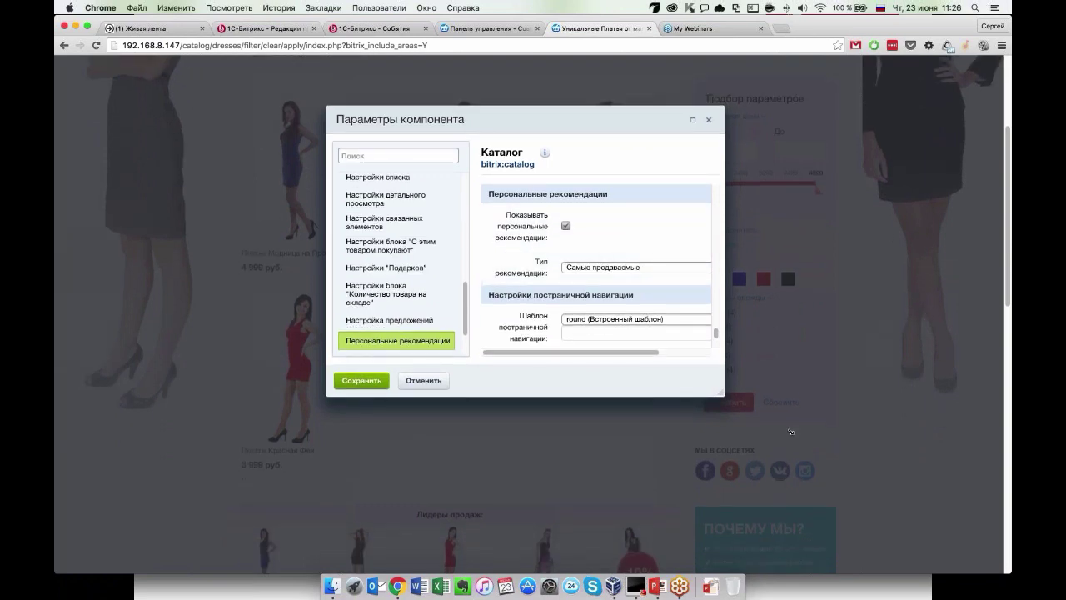
pyautogui.moveTo(721, 398); pyautogui.dragTo(844, 459)
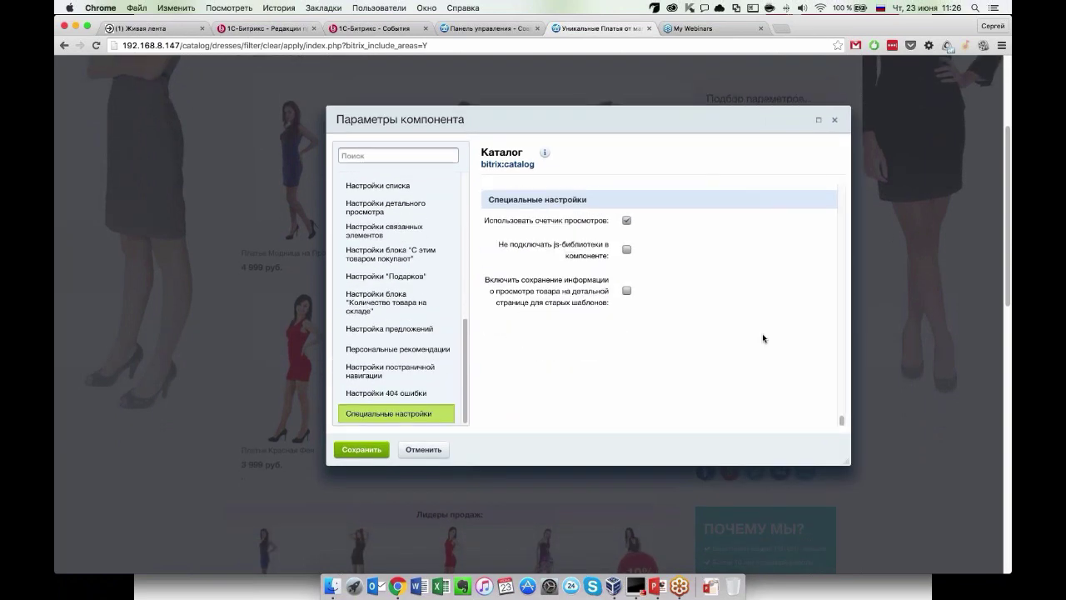
pyautogui.scroll(3, 763, 337)
pyautogui.scroll(5, 762, 333)
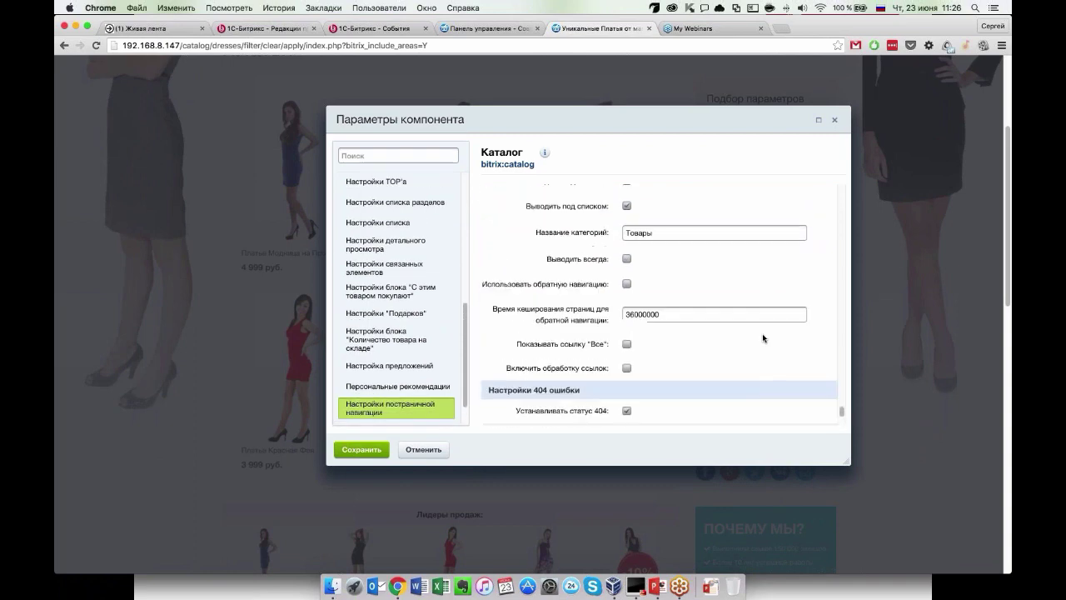
pyautogui.scroll(1, 762, 333)
pyautogui.scroll(-1, 699, 337)
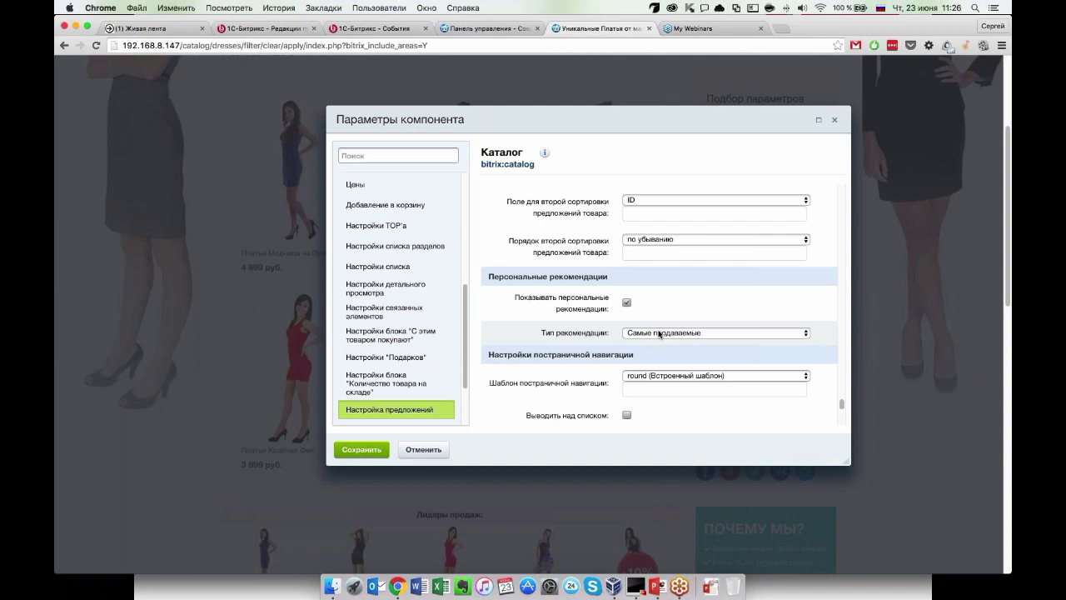
pyautogui.click(708, 331)
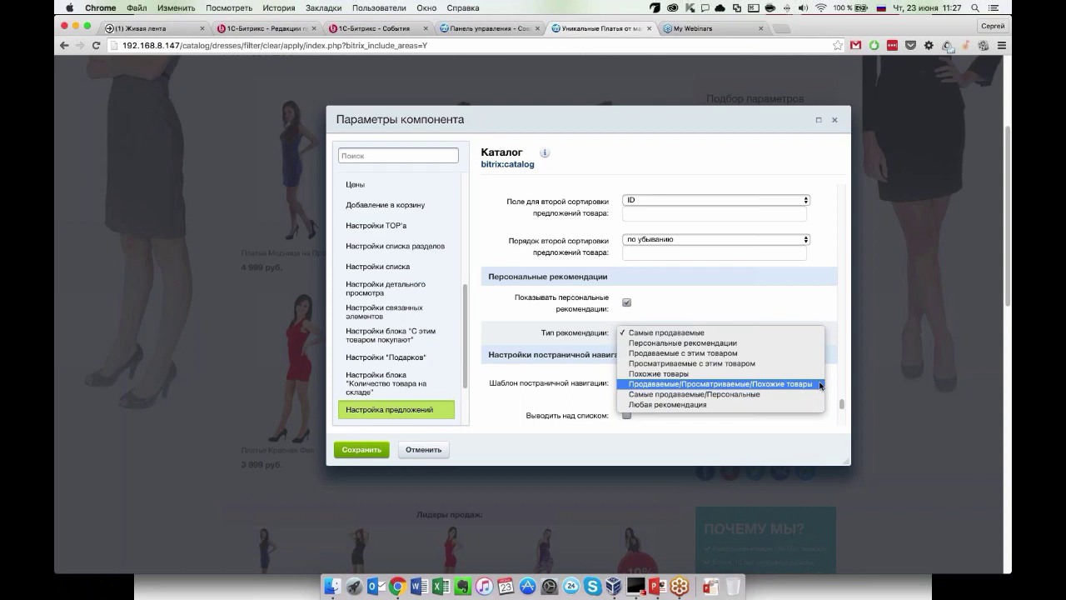
pyautogui.click(657, 384)
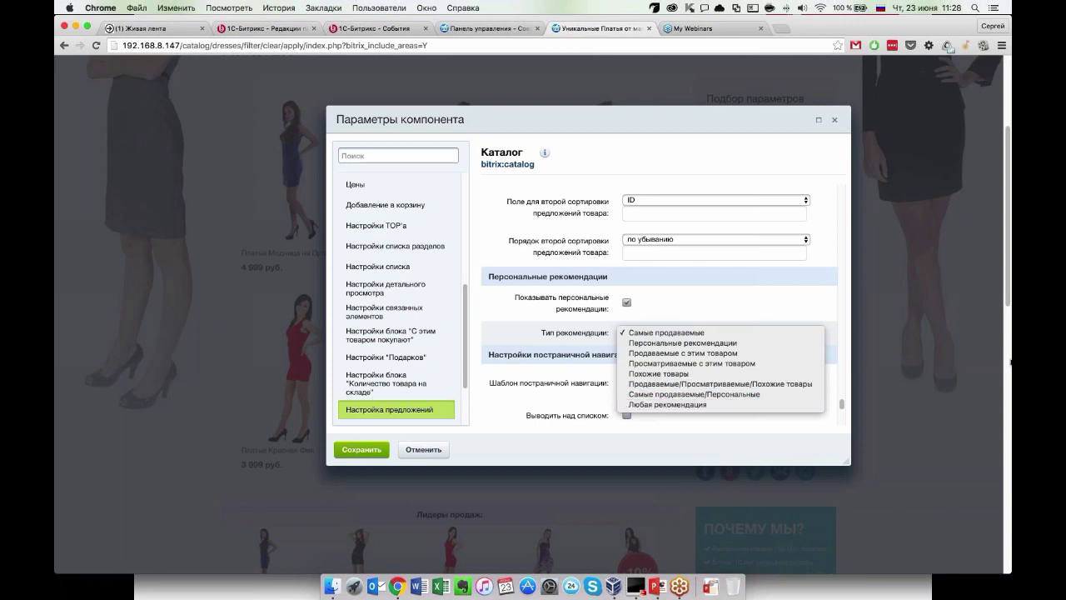
pyautogui.click(992, 238)
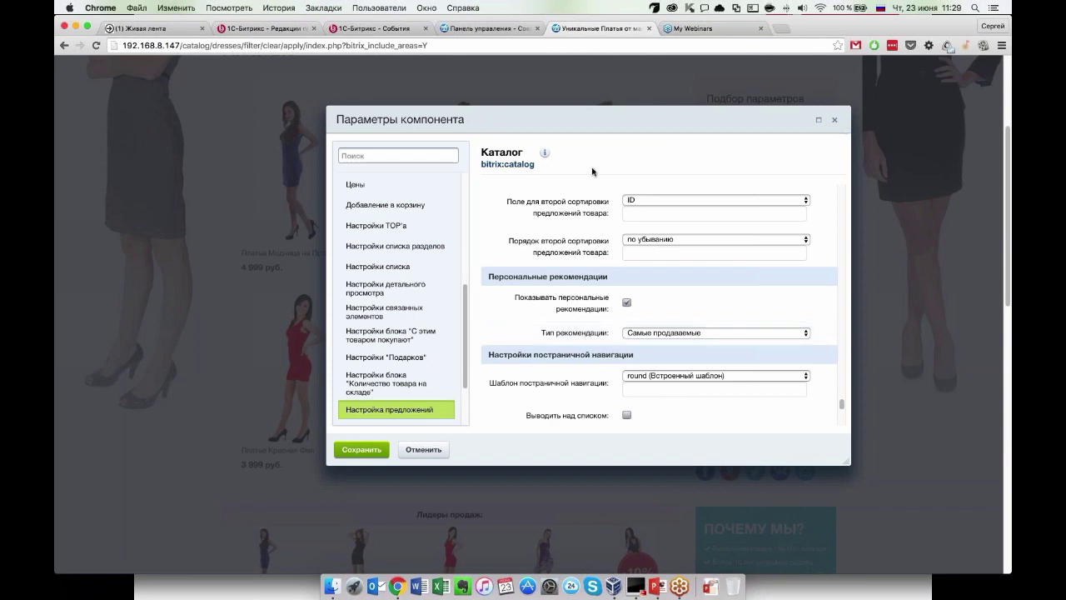
pyautogui.scroll(-1, 588, 321)
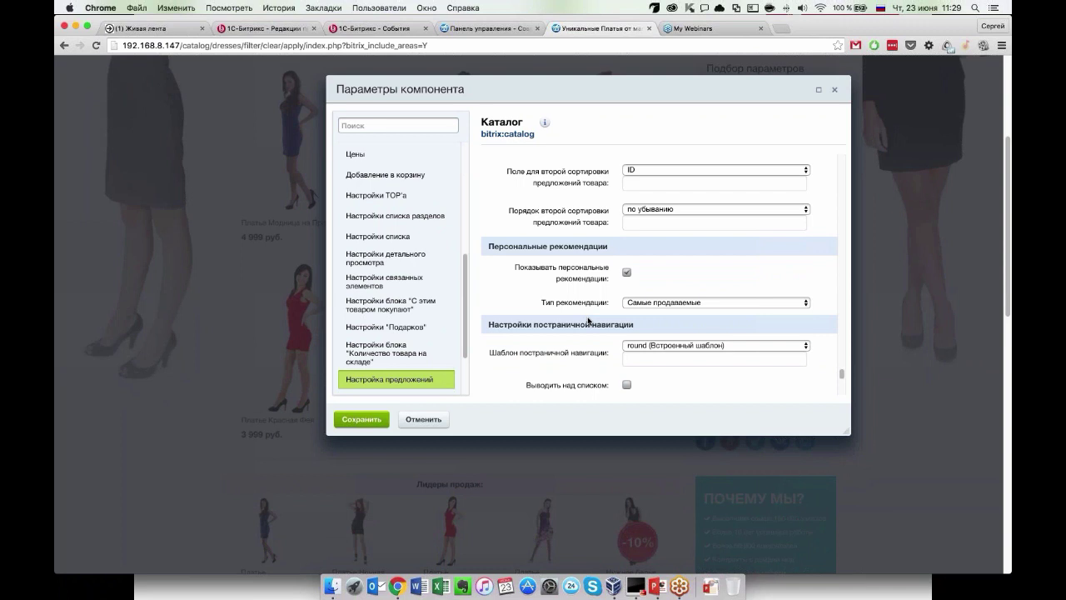
pyautogui.scroll(-1, 617, 345)
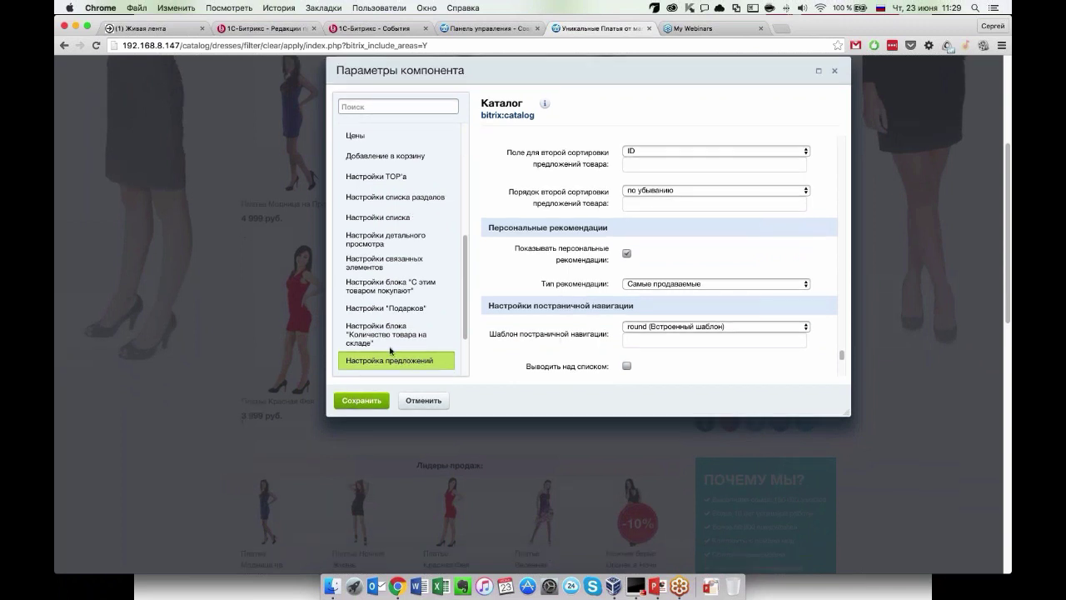
# Save the Каталог component parameters and check the Персональные рекомендации block on the reloaded page.
pyautogui.click(380, 403)
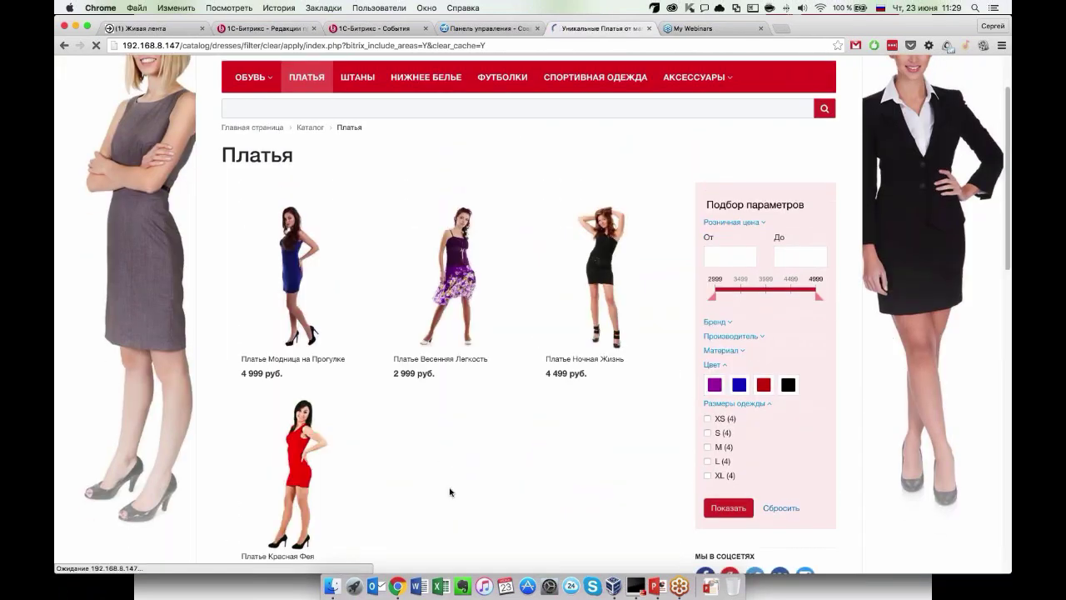
pyautogui.scroll(-10, 450, 492)
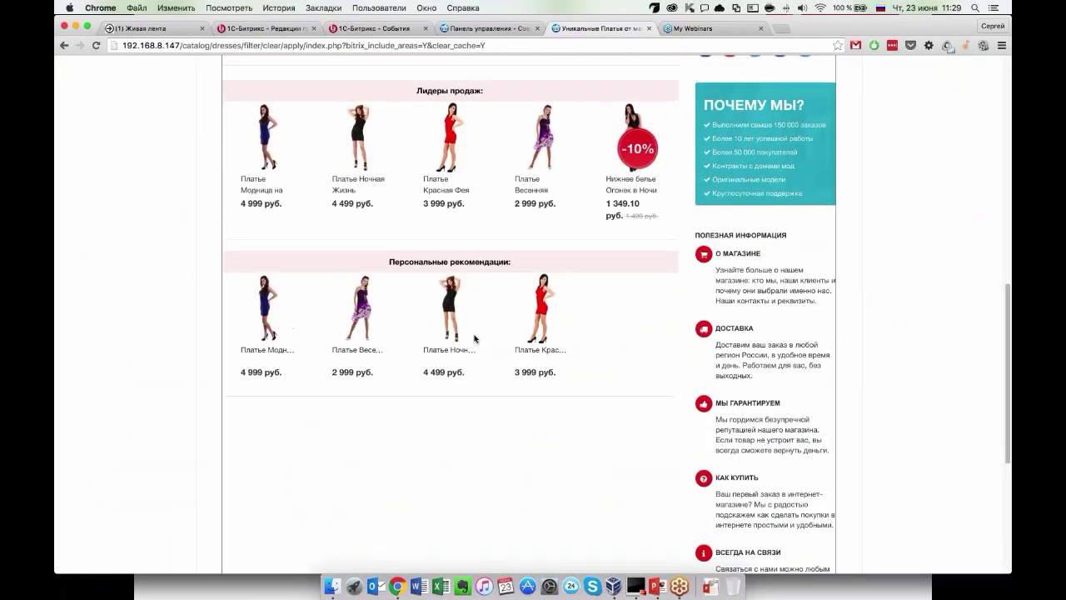
pyautogui.scroll(1, 474, 338)
pyautogui.moveTo(267, 316)
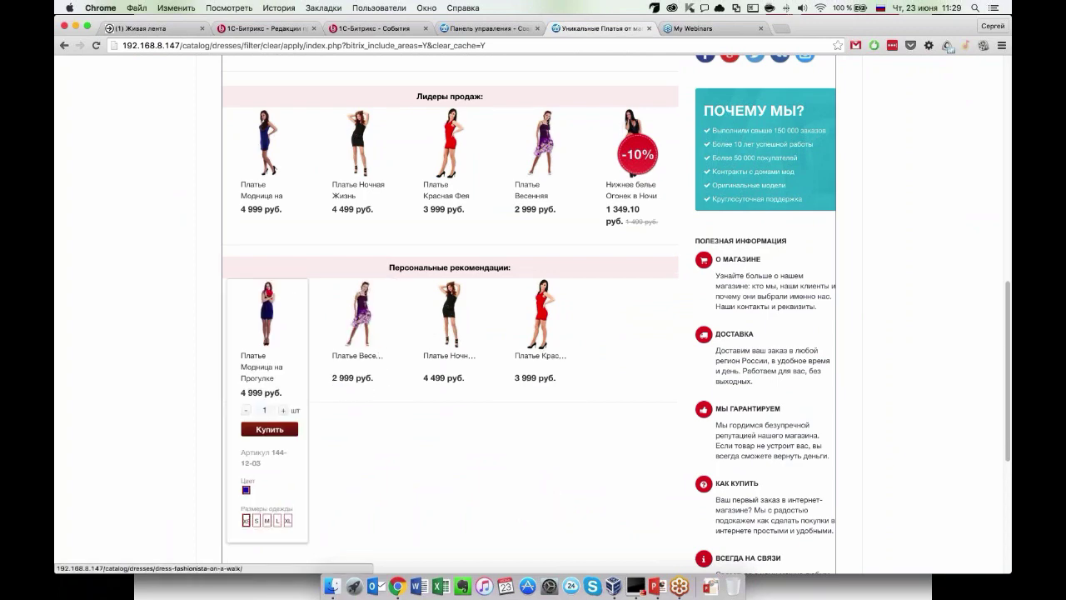
pyautogui.scroll(3, 450, 334)
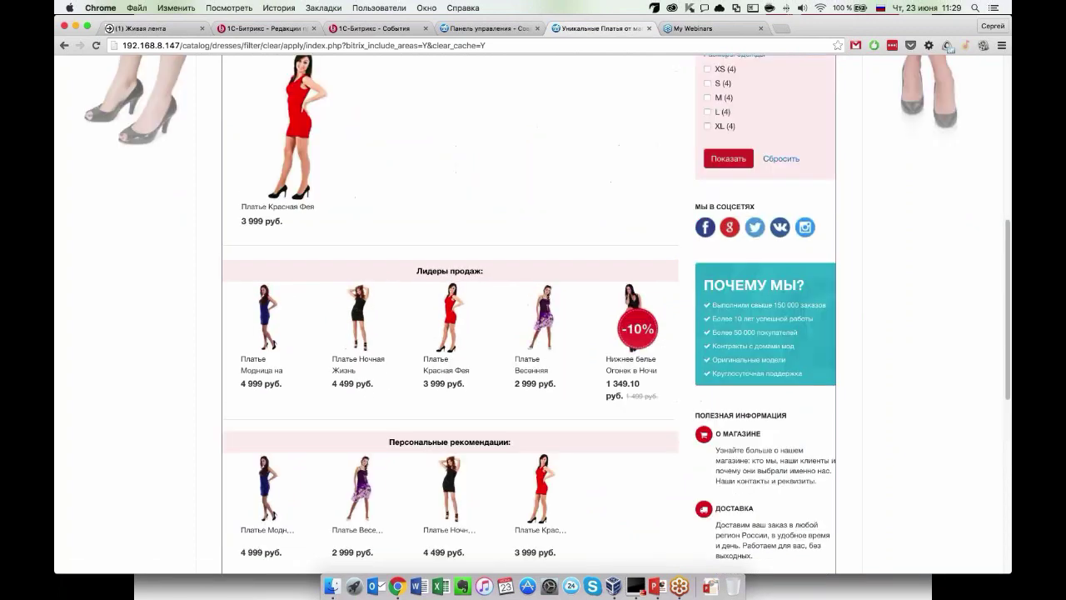
pyautogui.scroll(1, 632, 350)
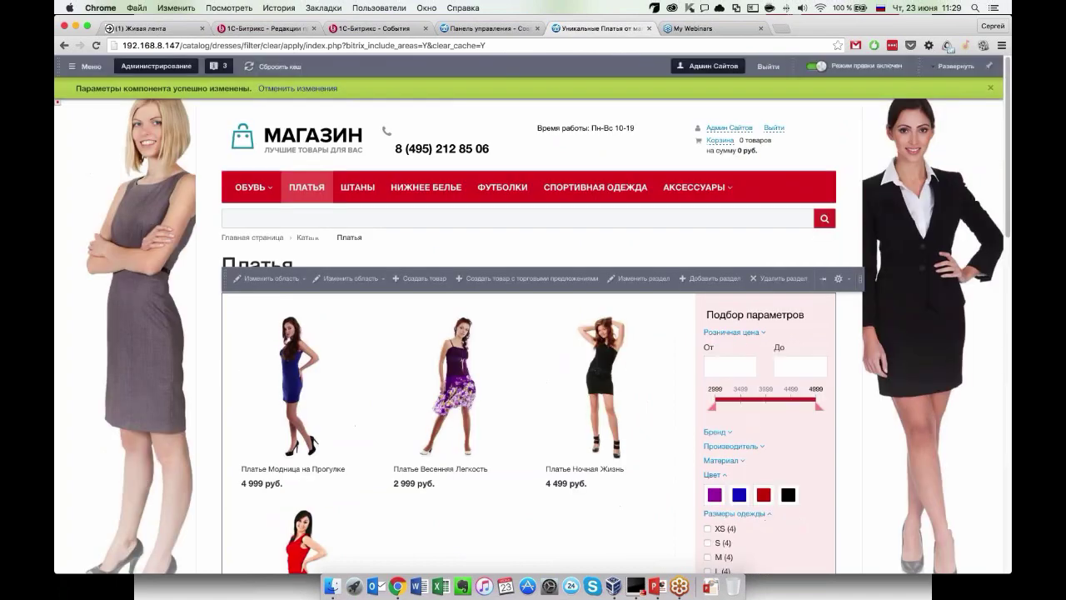
# Go to the store's home page via the logo and scroll through it.
pyautogui.click(263, 140)
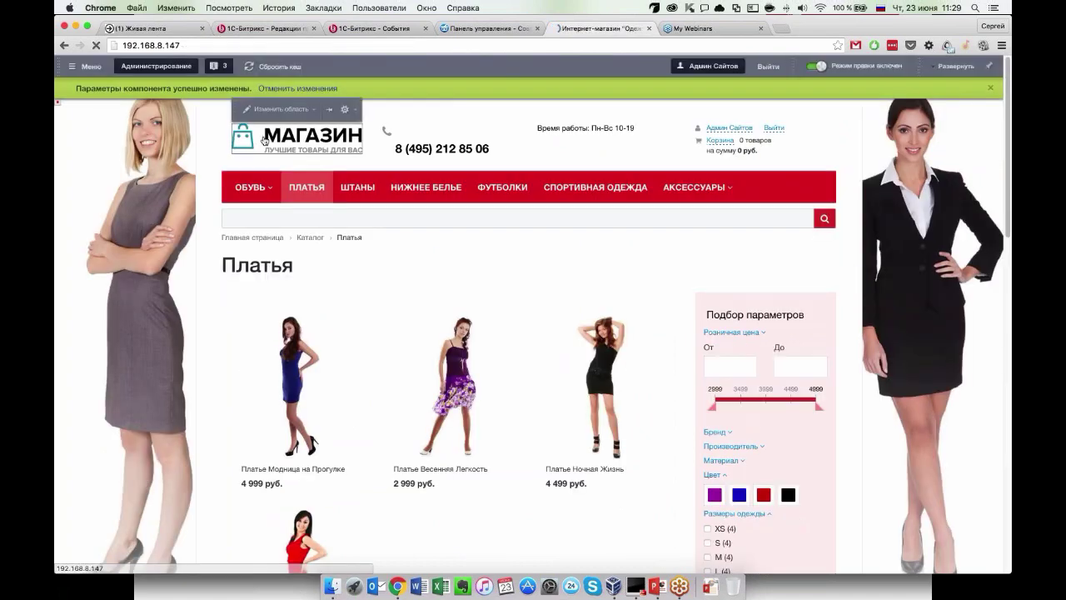
pyautogui.scroll(-5, 182, 371)
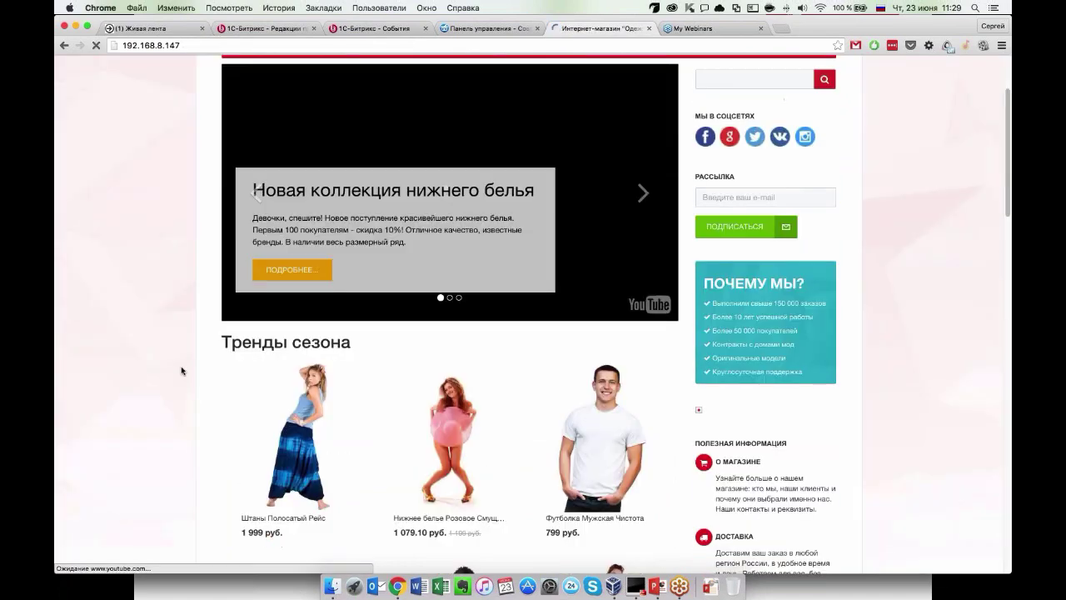
pyautogui.scroll(-9, 181, 371)
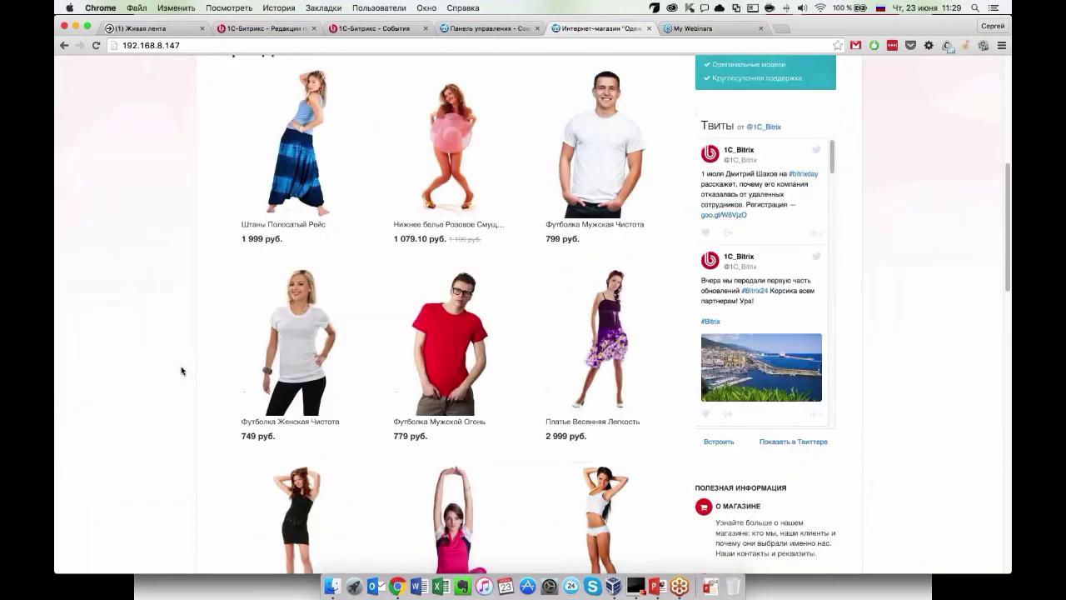
pyautogui.scroll(8, 182, 371)
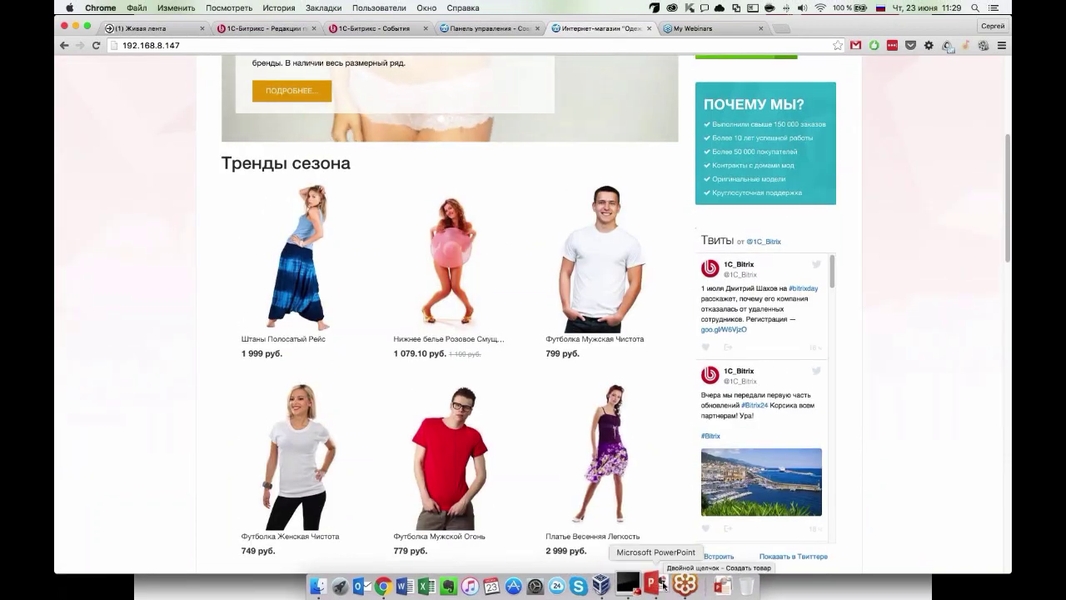
# Return to PowerPoint and advance to the 'A/B тестирование: запуск за 5 минут' slide.
pyautogui.click(662, 585)
pyautogui.click(489, 291)
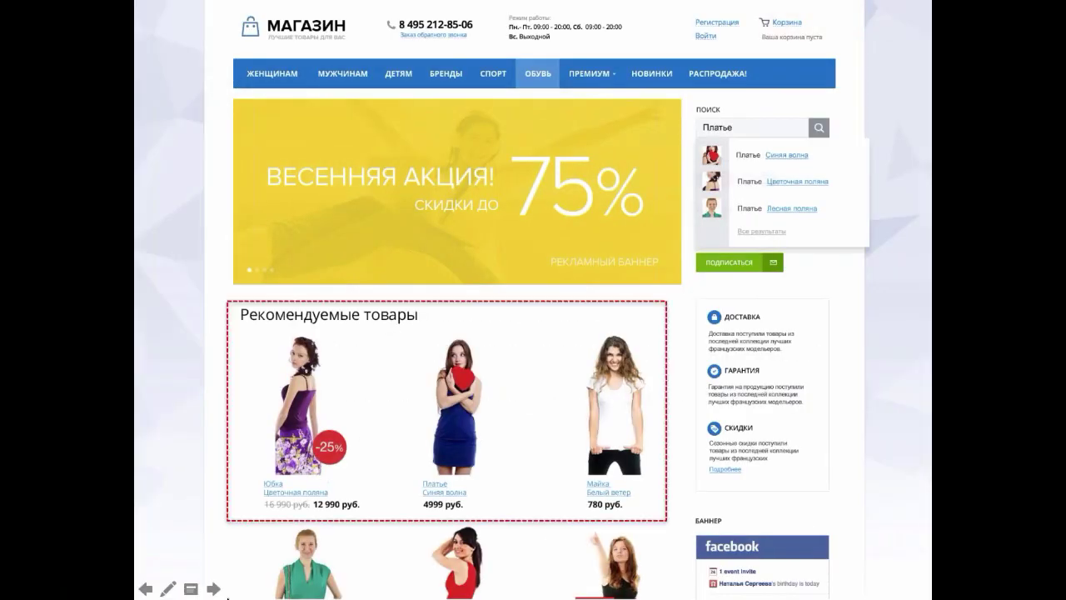
pyautogui.click(213, 589)
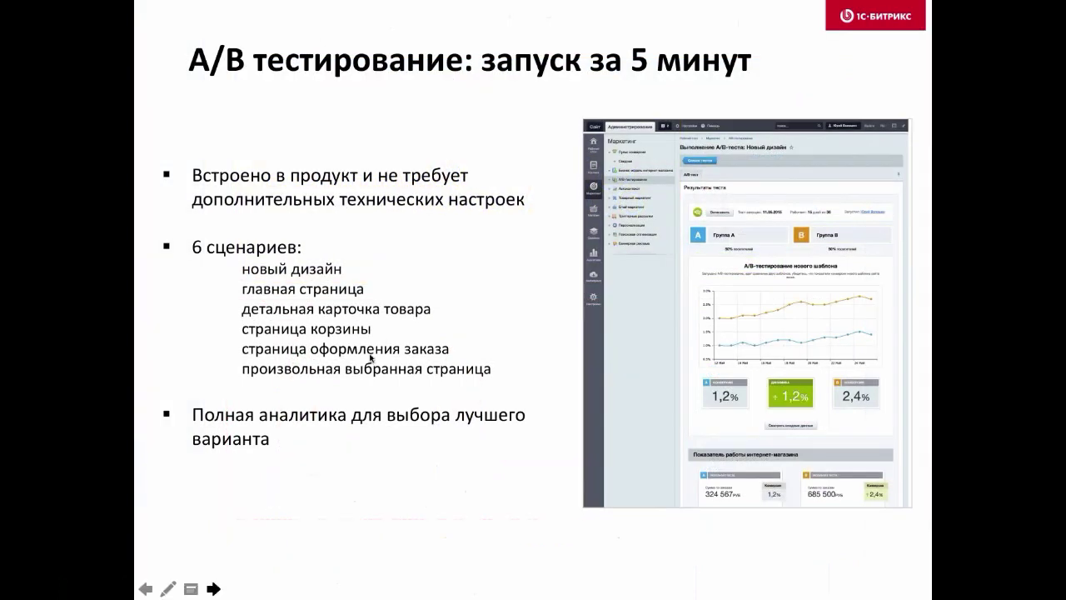
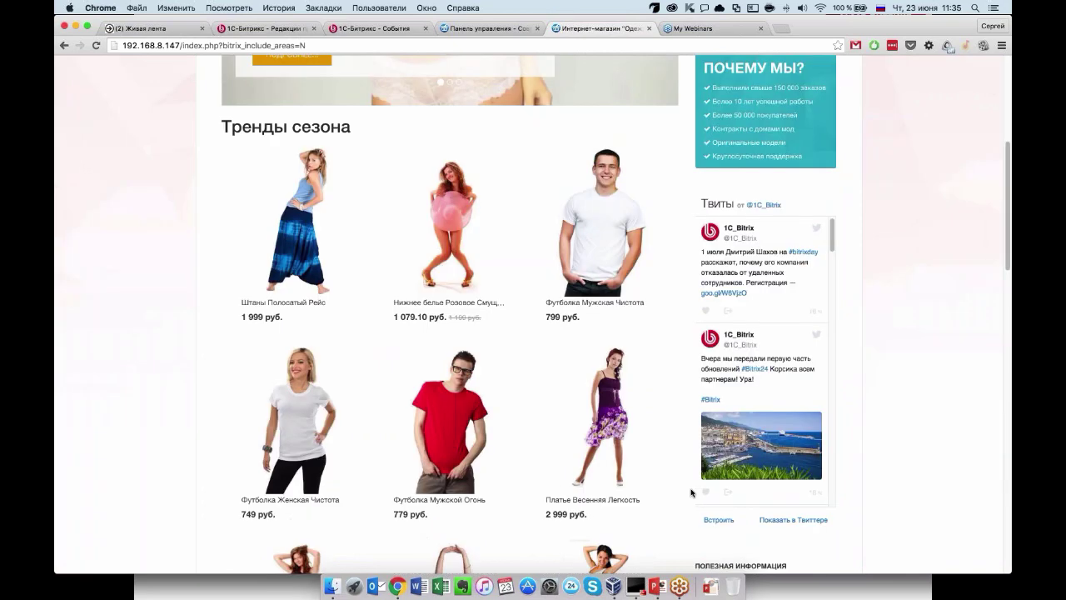
# Go to Маркетинг > A/B-тестирование and choose to edit the Главная страница test.
pyautogui.click(489, 29)
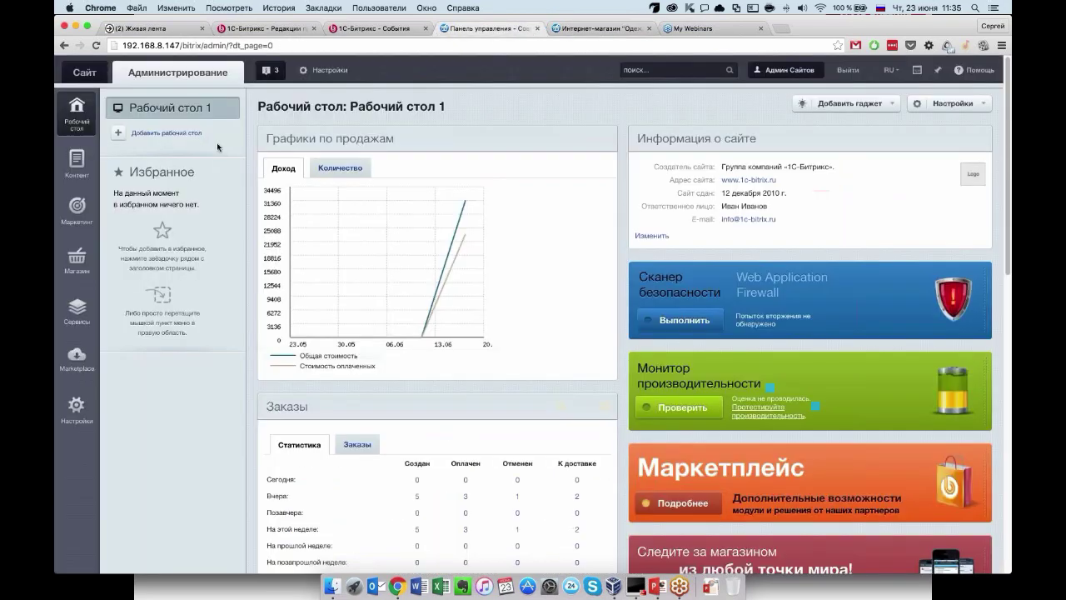
pyautogui.click(86, 216)
pyautogui.click(165, 170)
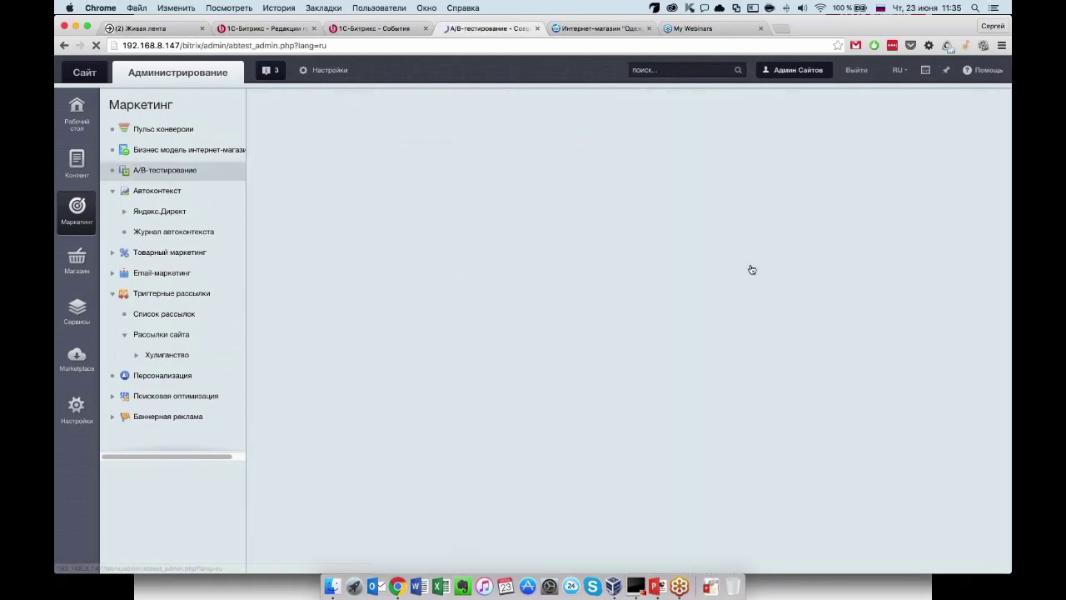
pyautogui.scroll(-3, 752, 269)
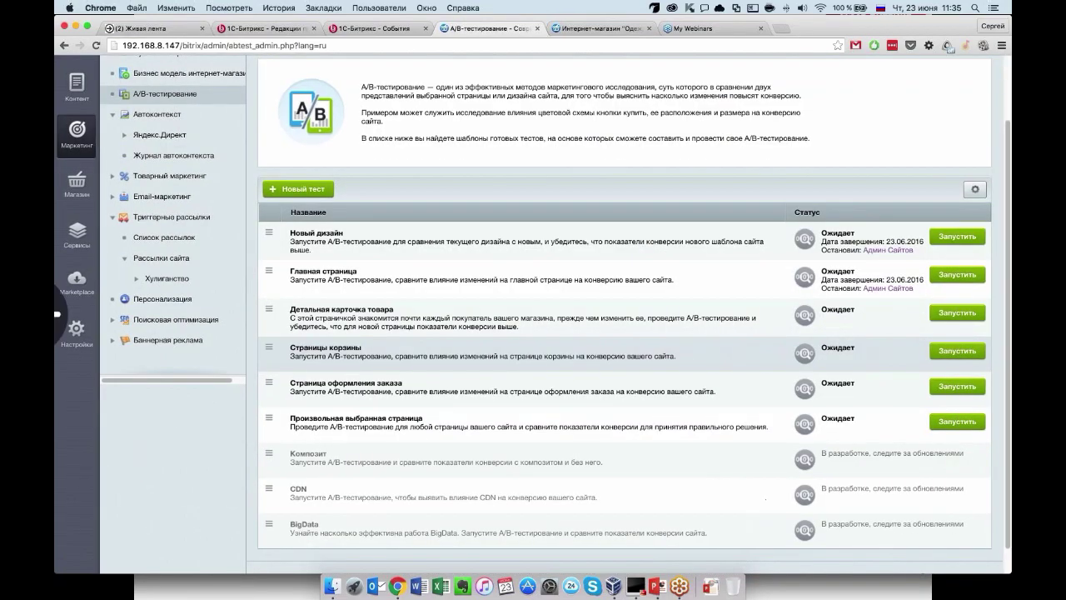
pyautogui.scroll(2, 625, 333)
pyautogui.scroll(-3, 661, 313)
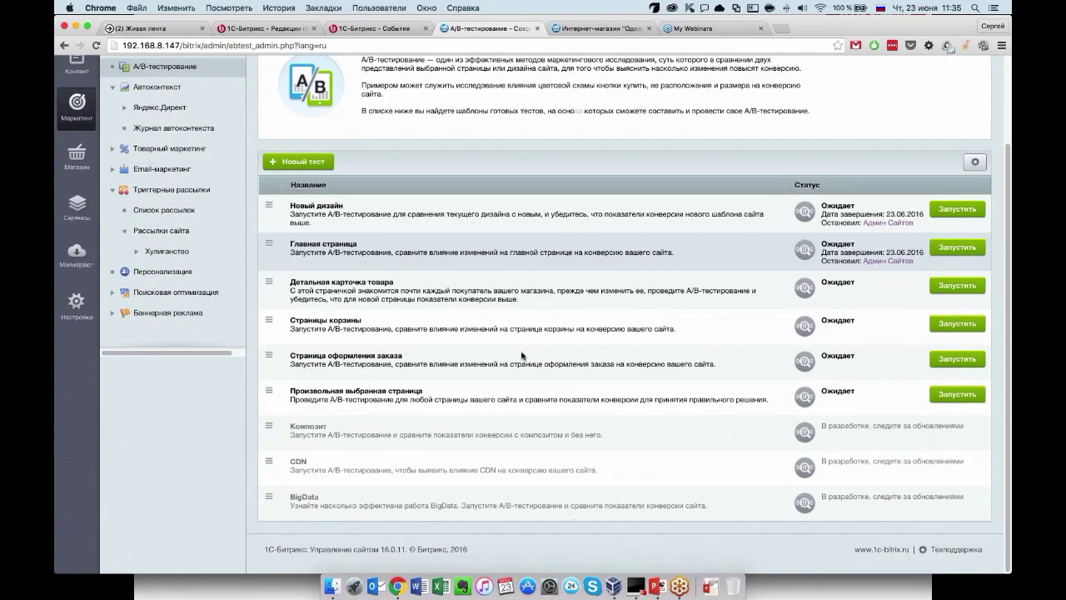
pyautogui.scroll(3, 660, 313)
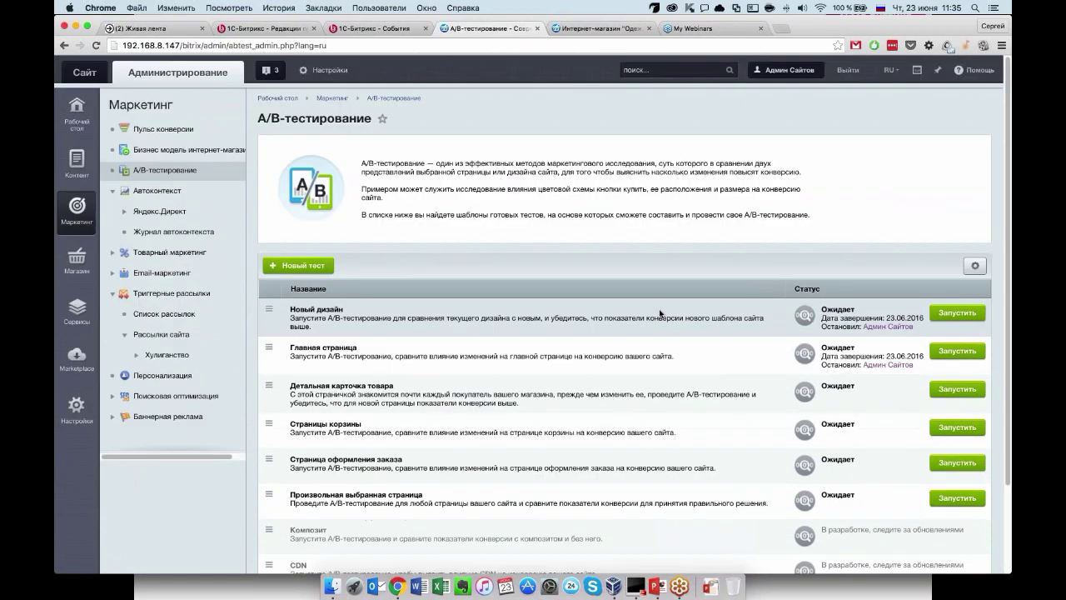
pyautogui.scroll(-3, 660, 313)
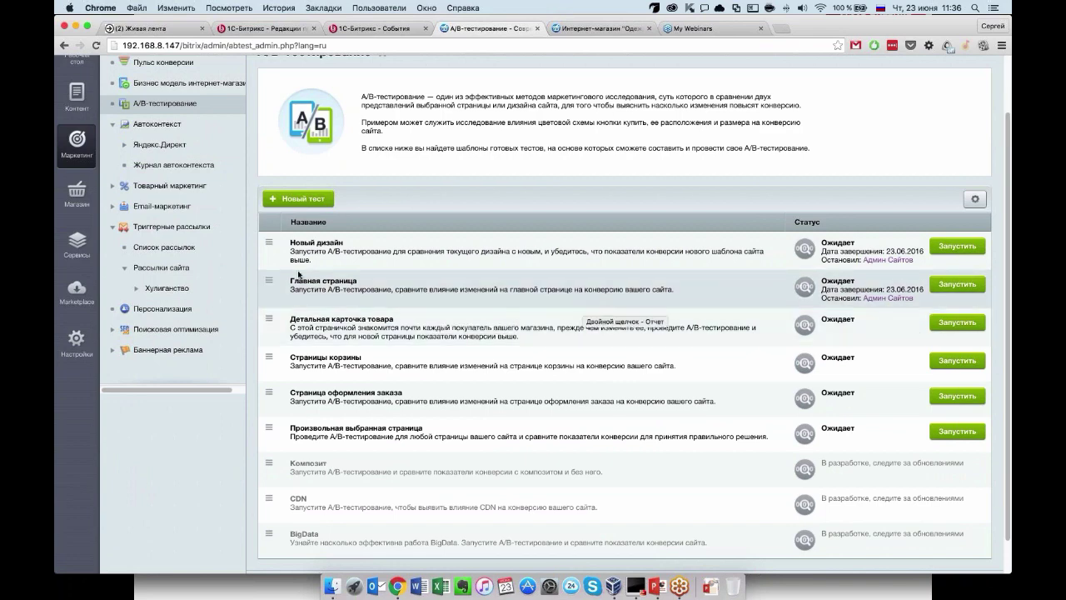
pyautogui.click(269, 280)
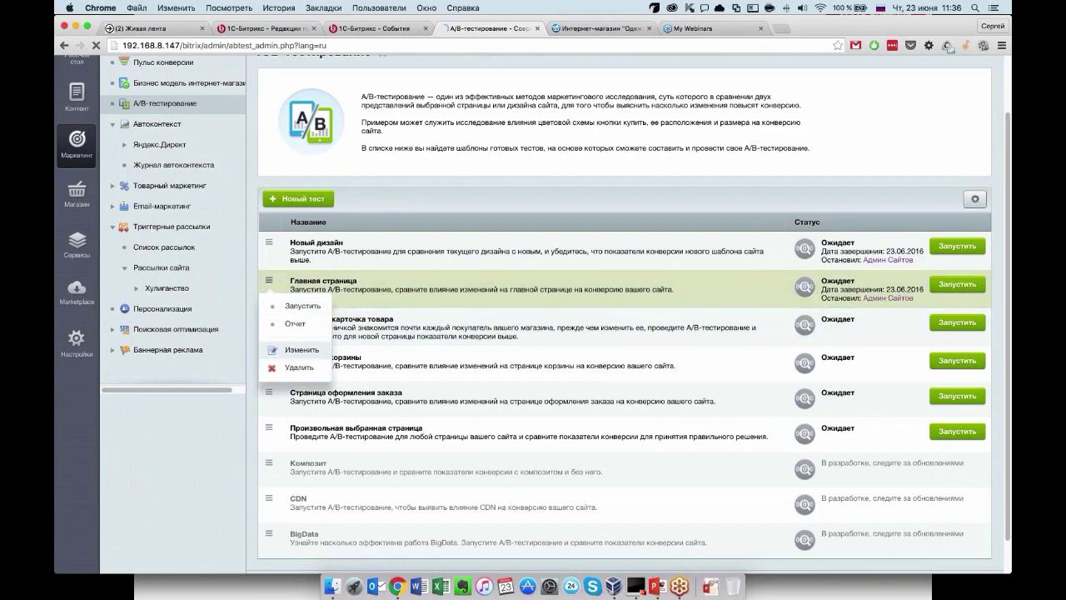
pyautogui.click(301, 349)
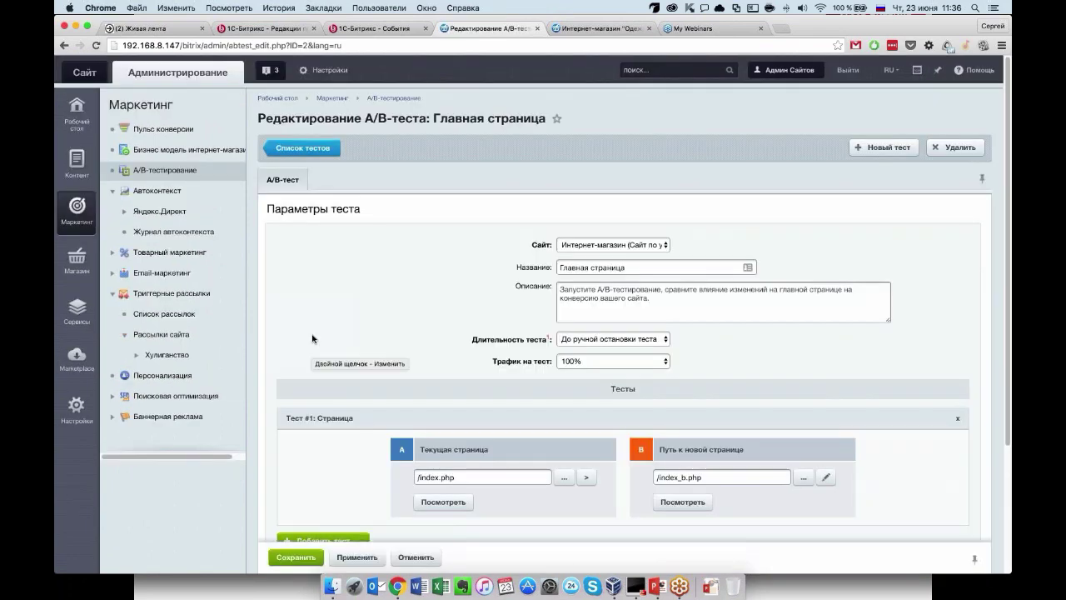
# Check the Трафик на тест options and keep test traffic at 100%.
pyautogui.scroll(-2, 321, 323)
pyautogui.scroll(-3, 321, 323)
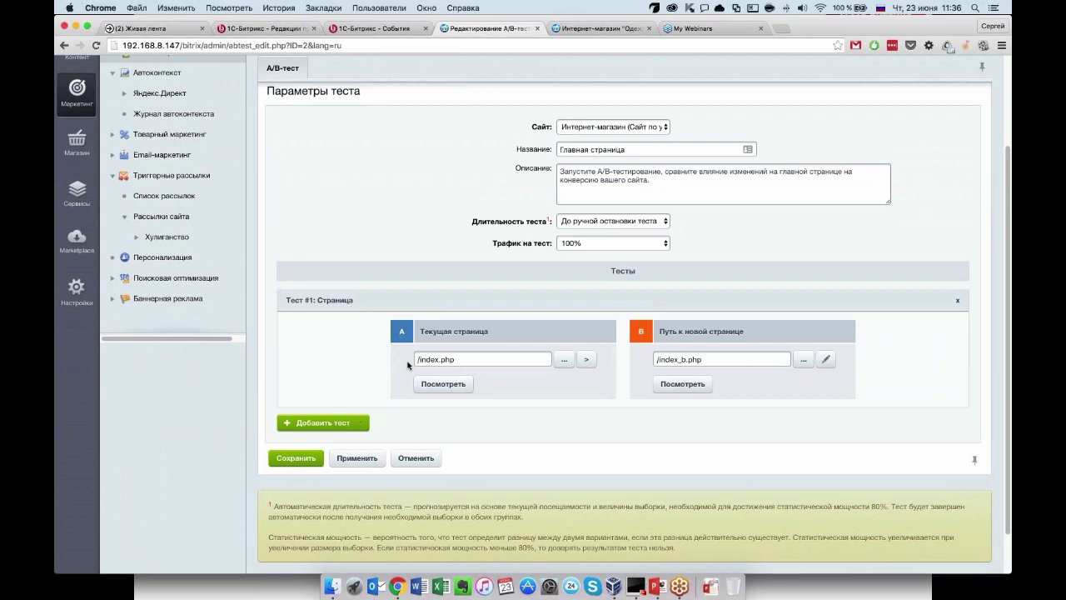
pyautogui.scroll(3, 408, 364)
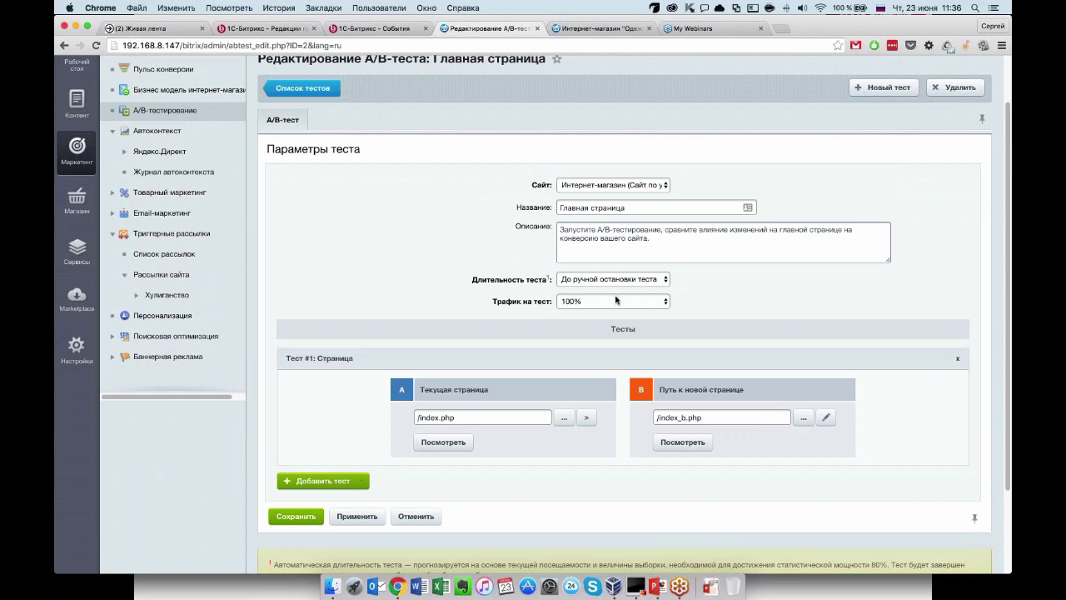
pyautogui.click(599, 302)
pyautogui.click(589, 301)
# Inspect variant B's /index_b.php path in the file browser, then cancel without choosing.
pyautogui.moveTo(697, 418); pyautogui.dragTo(677, 420)
pyautogui.click(694, 419)
pyautogui.click(804, 417)
pyautogui.scroll(-1, 634, 310)
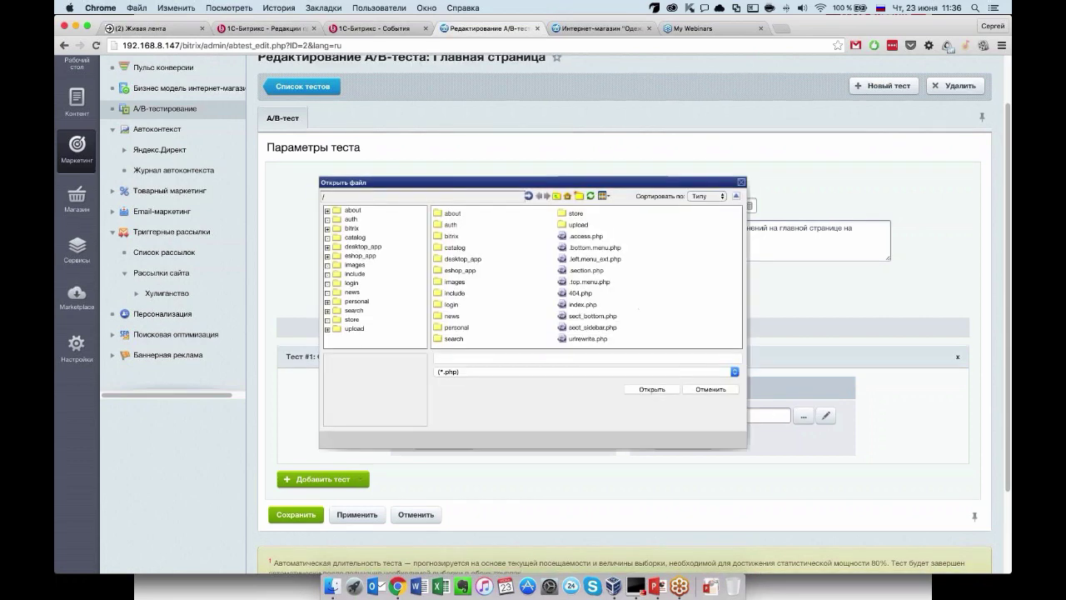
pyautogui.click(702, 389)
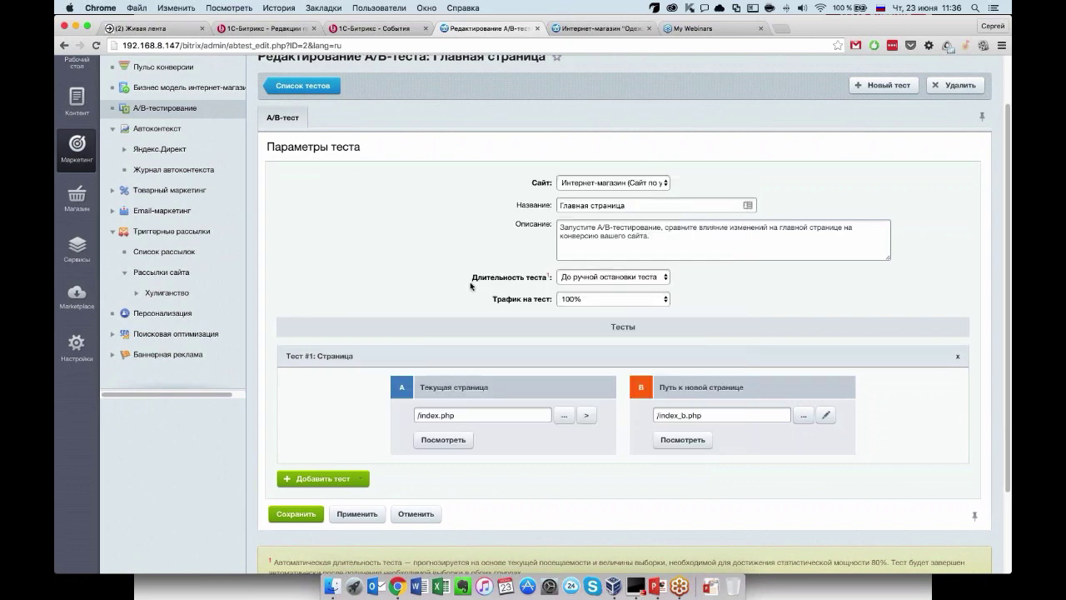
pyautogui.scroll(2, 289, 252)
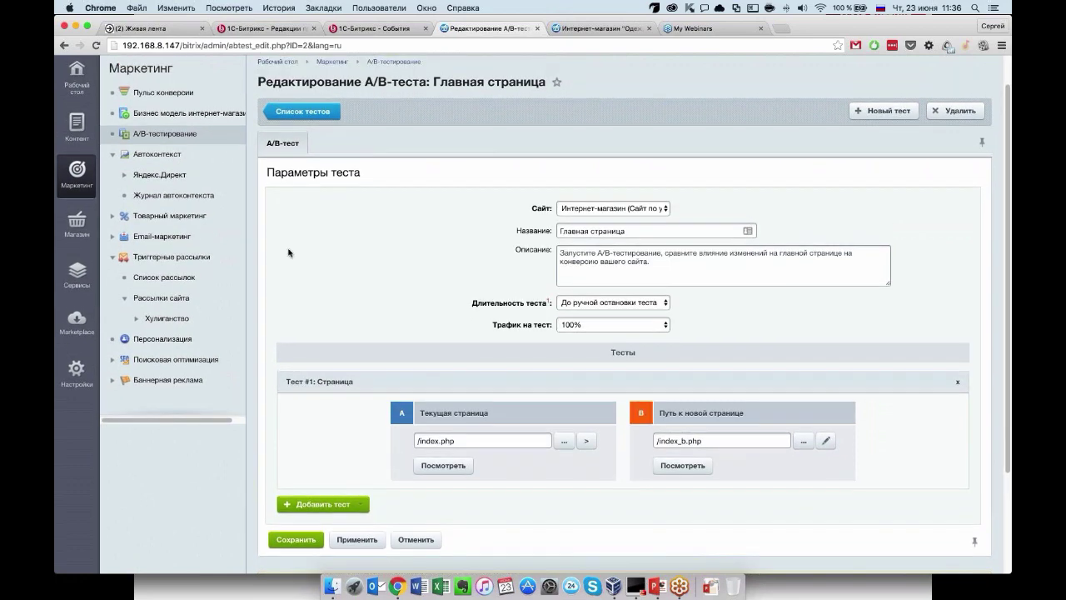
pyautogui.scroll(3, 250, 250)
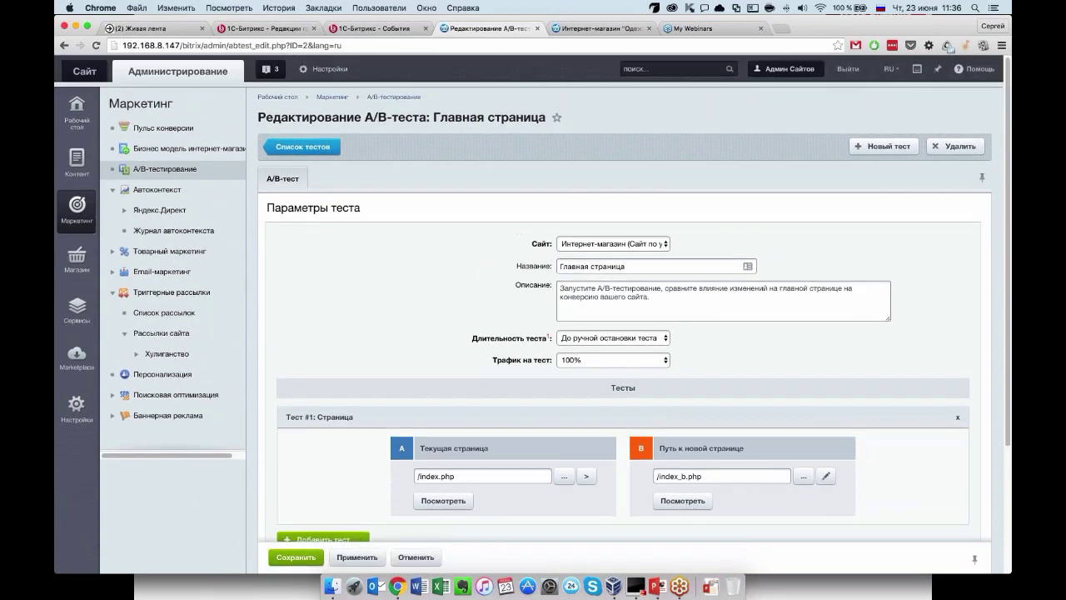
# Open Контент > Файлы и папки in a new tab and find the root file list.
pyautogui.moveTo(77, 162)
pyautogui.click(167, 170)
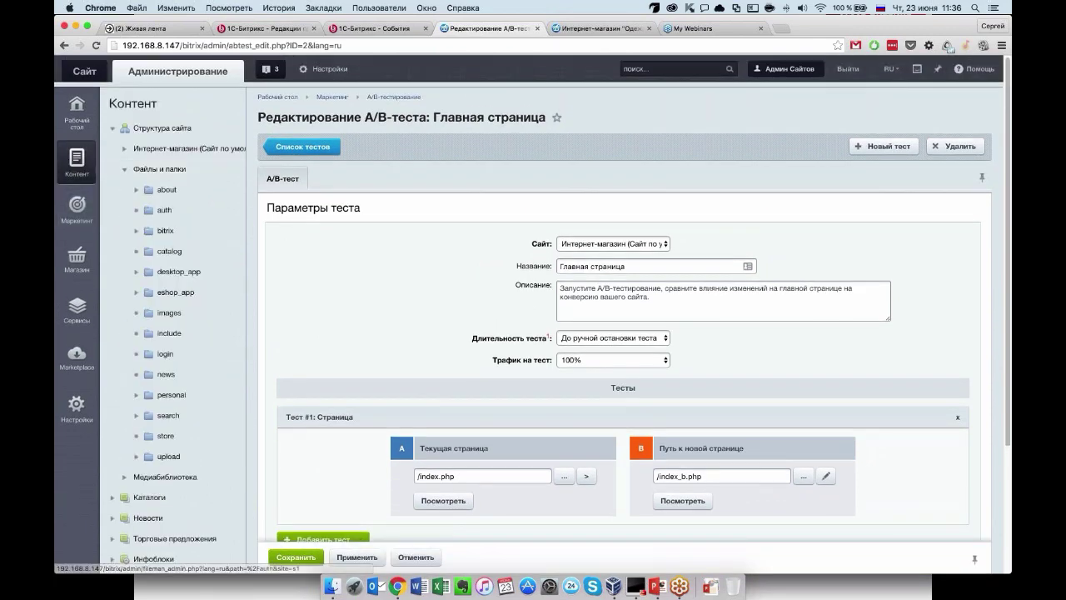
pyautogui.middleClick(169, 174)
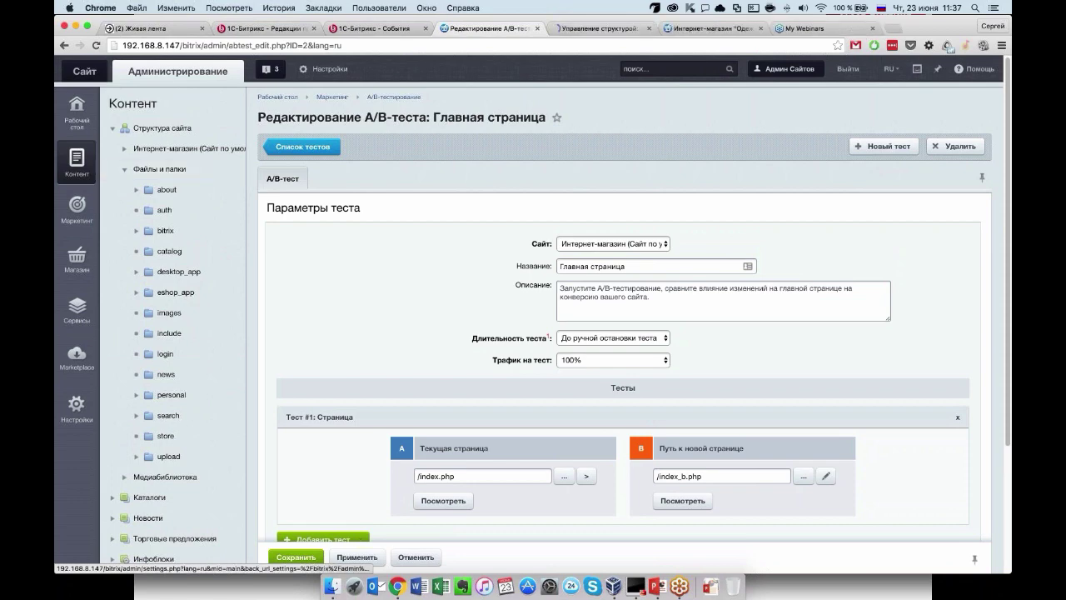
pyautogui.hotkey('ctrl', 'Tab')
pyautogui.scroll(-1, 533, 313)
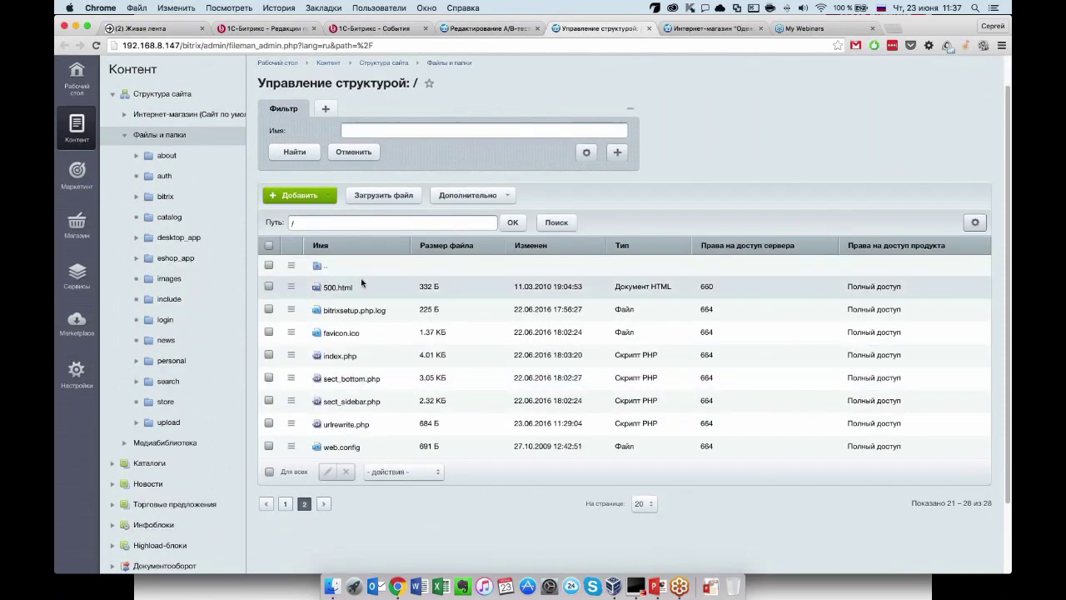
pyautogui.click(285, 503)
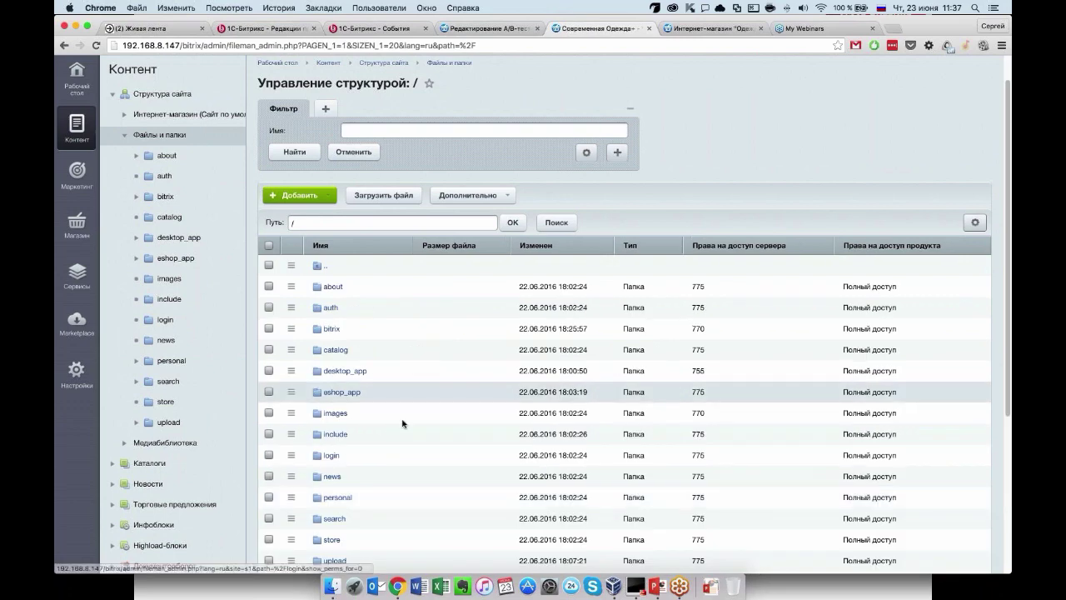
pyautogui.scroll(-5, 403, 423)
pyautogui.click(305, 511)
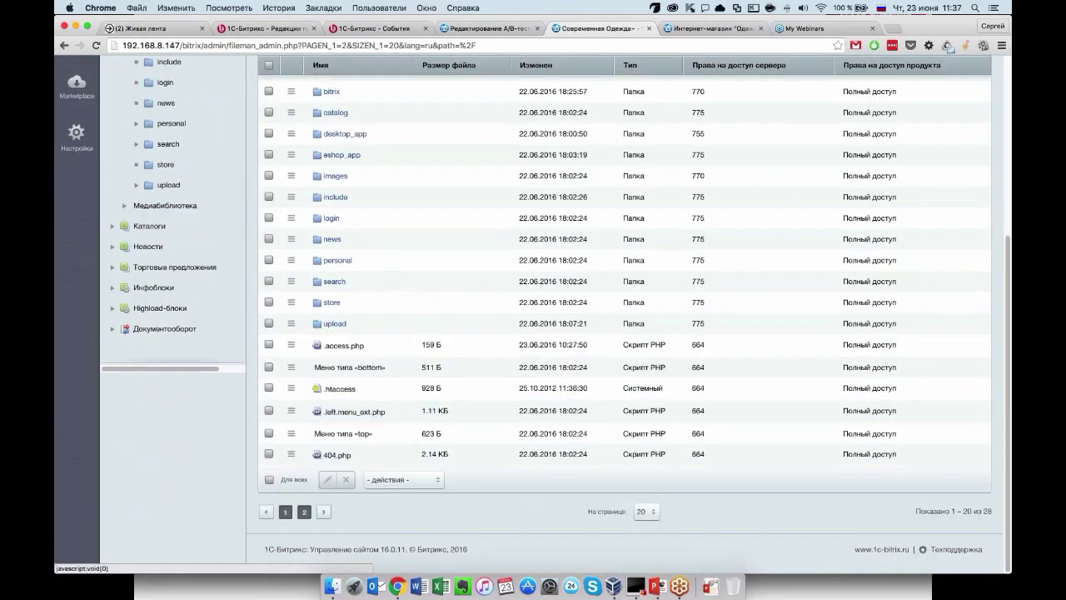
# Copy index.php into the same folder, keeping both as index(1).php.
pyautogui.click(291, 271)
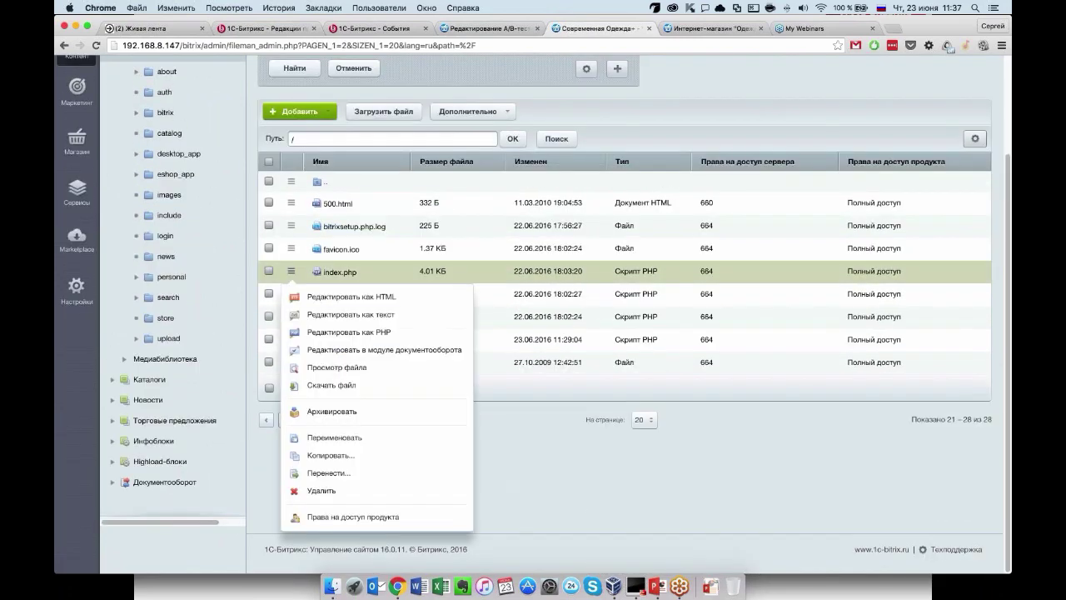
pyautogui.click(329, 454)
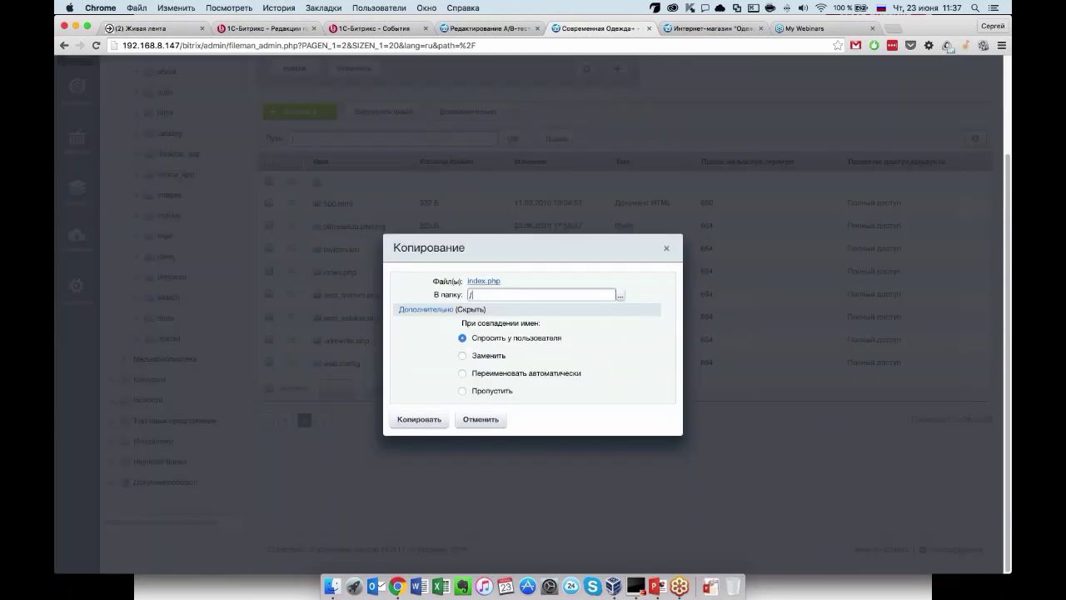
pyautogui.click(420, 420)
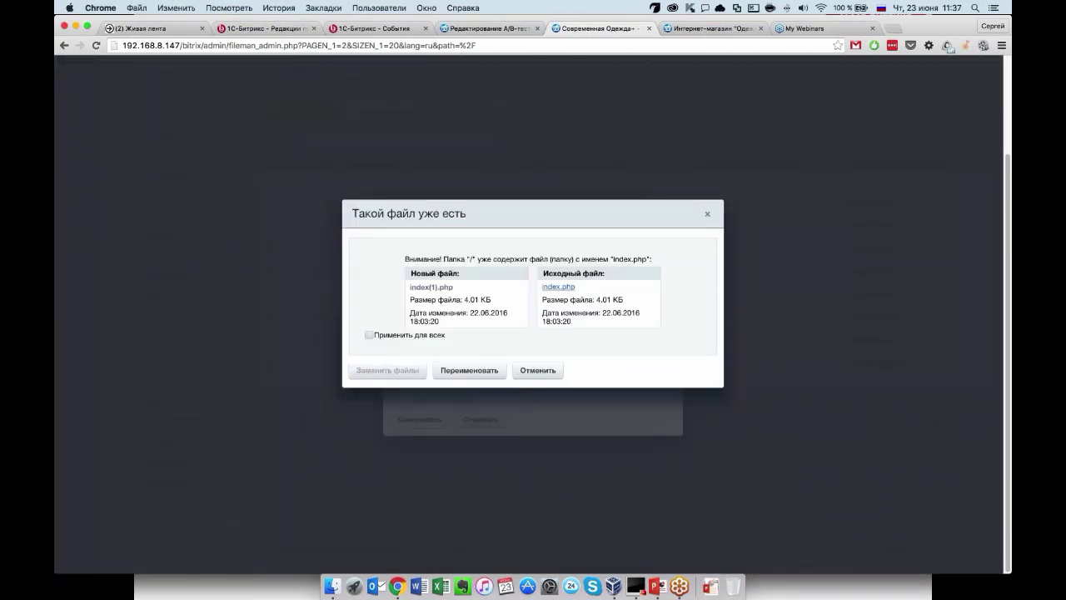
pyautogui.click(469, 369)
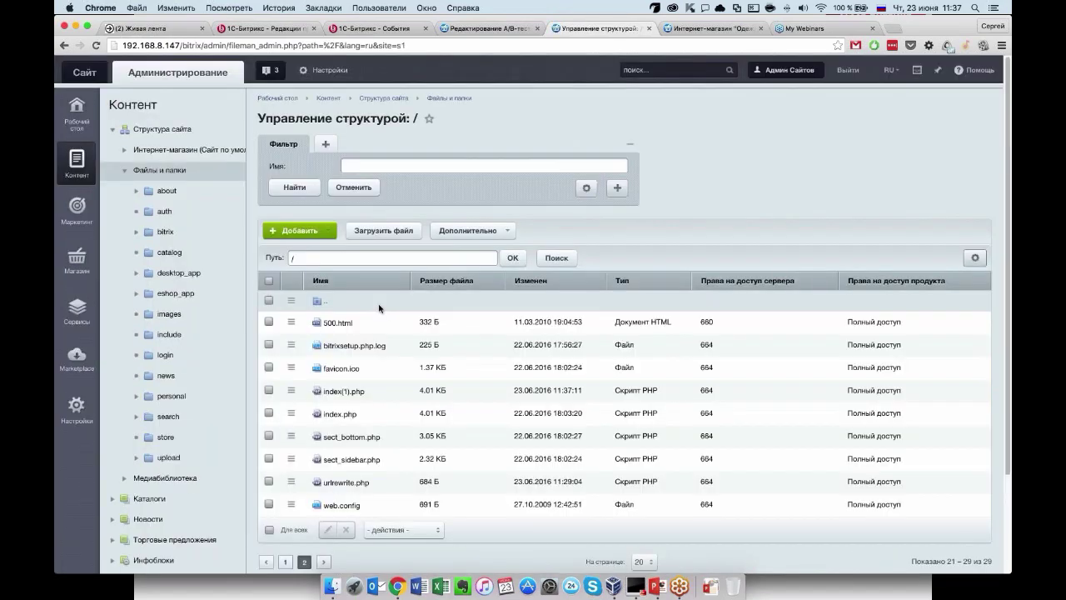
# Rename index(1).php to index_b.php and save the new name.
pyautogui.click(291, 391)
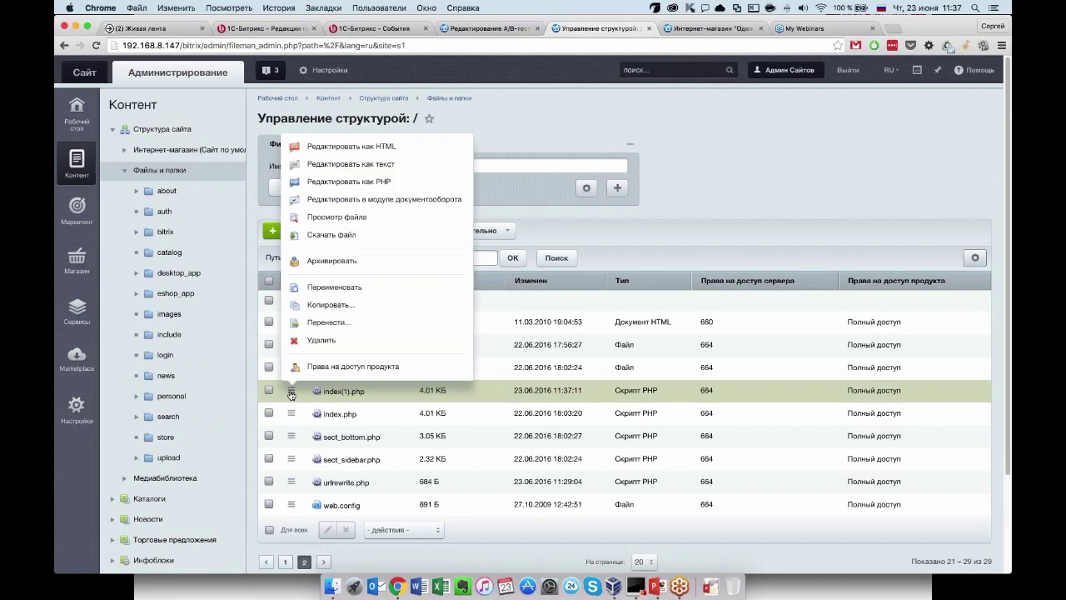
pyautogui.click(333, 288)
pyautogui.scroll(-2, 364, 293)
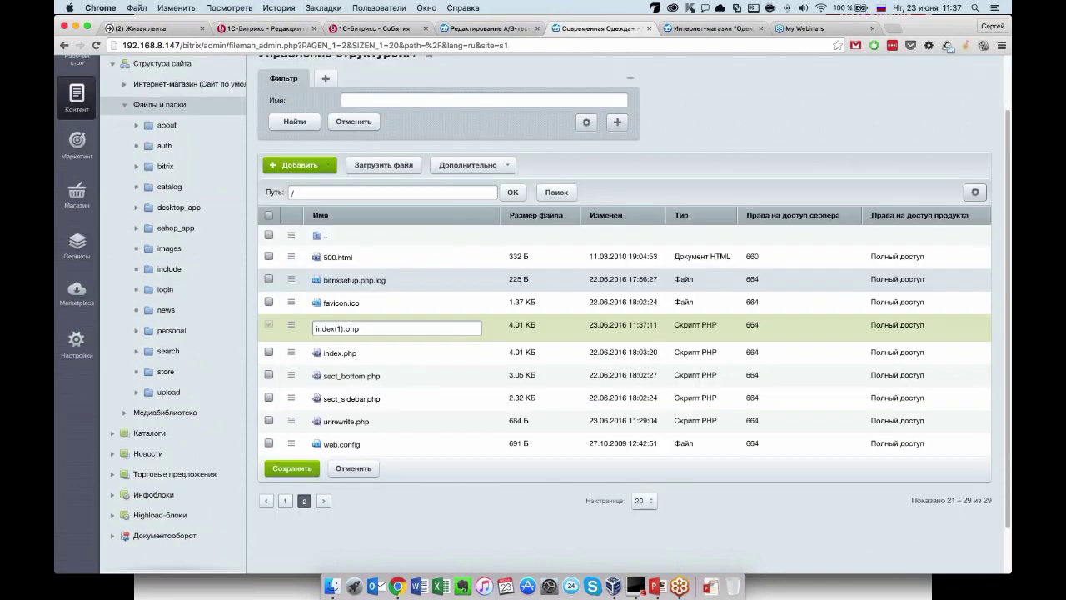
pyautogui.moveTo(348, 328); pyautogui.dragTo(337, 328)
pyautogui.press('BackSpace')
pyautogui.write('_и')
pyautogui.press('BackSpace')
pyautogui.hotkey('ctrl', 'space')
pyautogui.write('b')
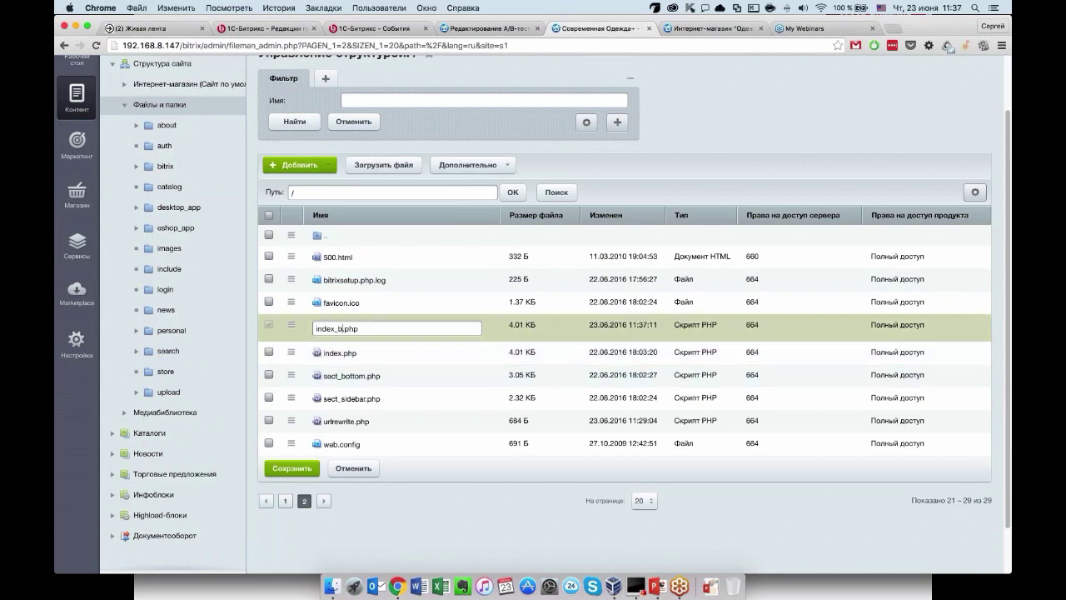
pyautogui.click(291, 468)
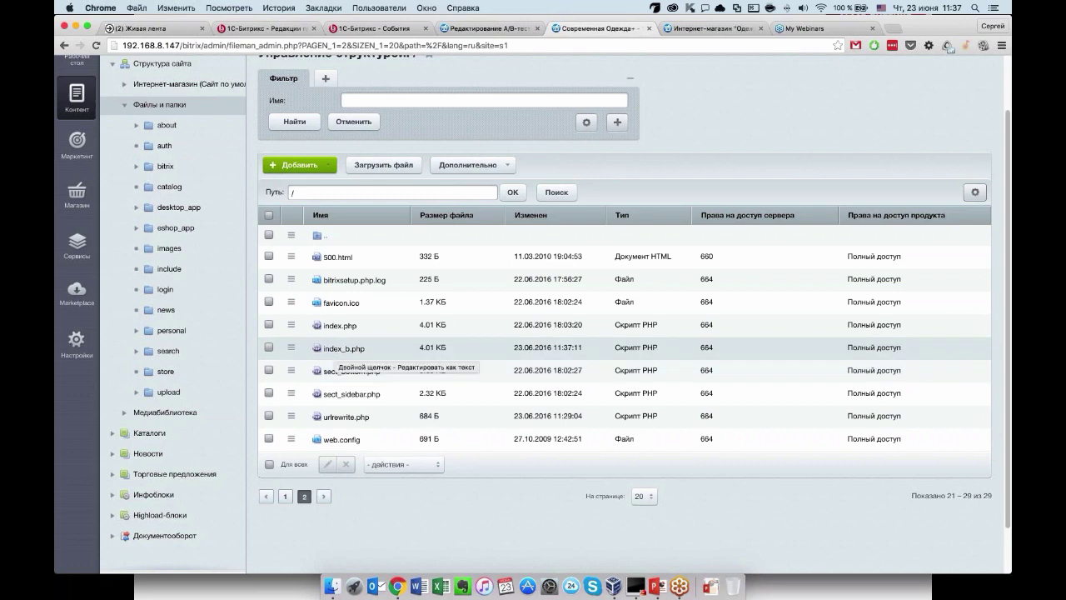
pyautogui.click(292, 347)
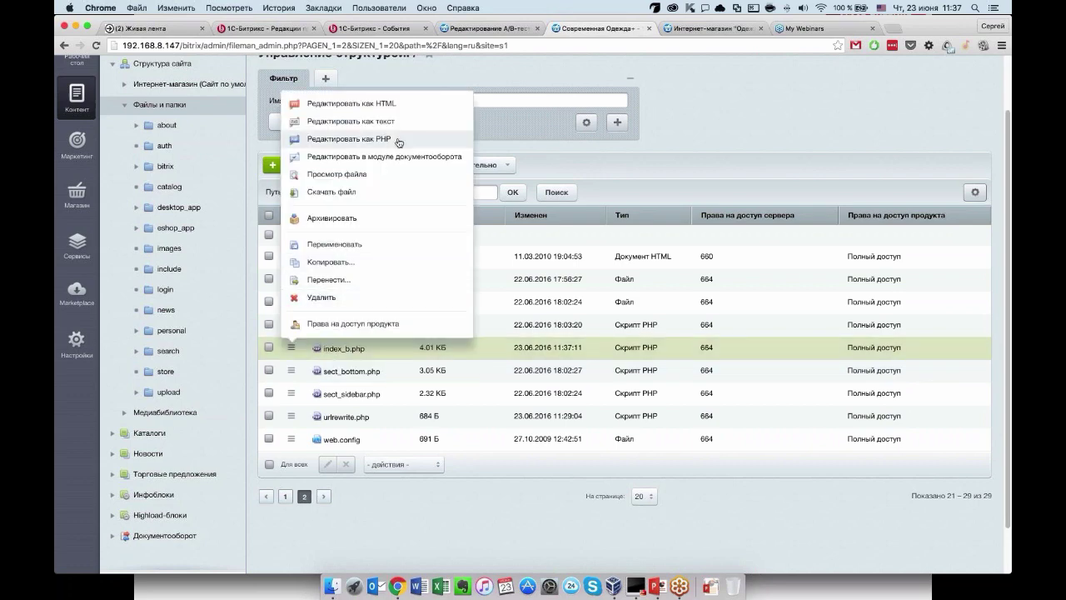
# Open index_b.php in the visual HTML editor instead of as PHP code.
pyautogui.click(349, 139)
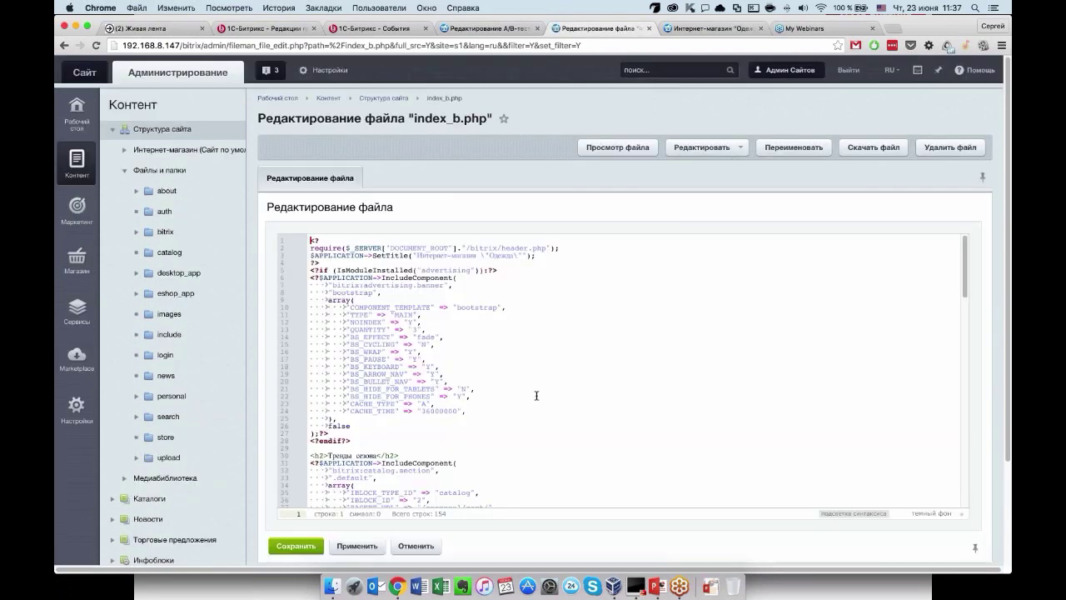
pyautogui.scroll(-1, 537, 395)
pyautogui.scroll(1, 500, 400)
pyautogui.scroll(-1, 269, 423)
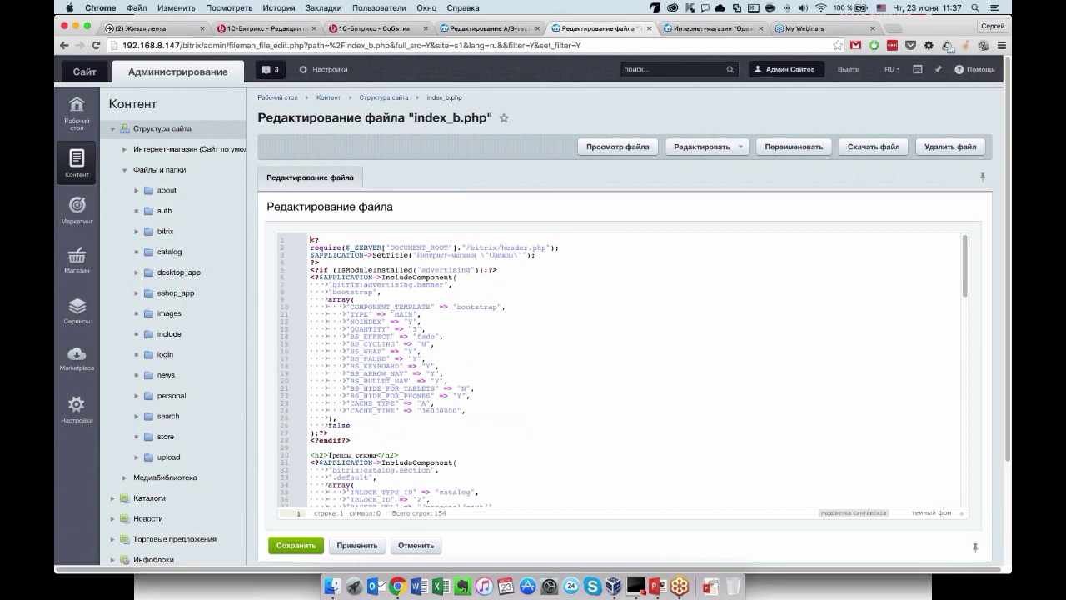
pyautogui.click(702, 147)
pyautogui.click(737, 209)
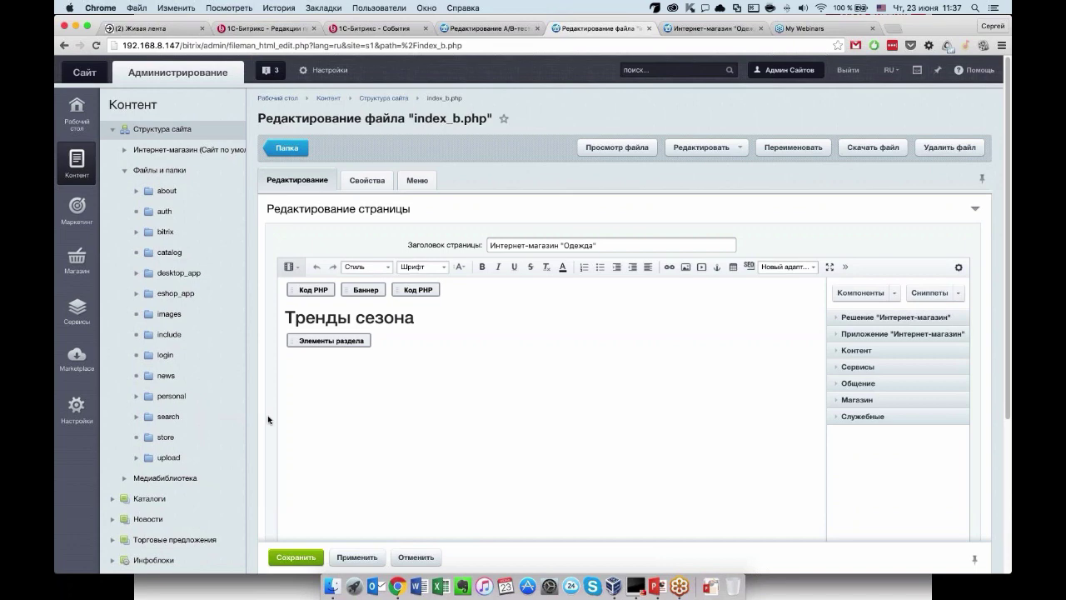
pyautogui.scroll(-1, 265, 400)
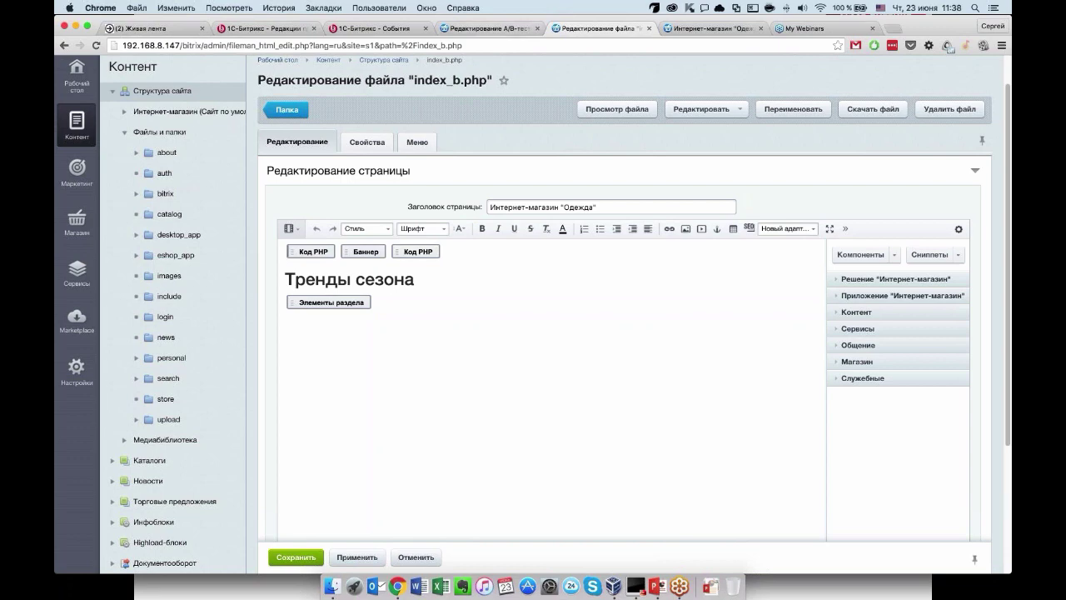
# View the live shop front page, then inspect the Элементы раздела component settings without changes.
pyautogui.click(691, 30)
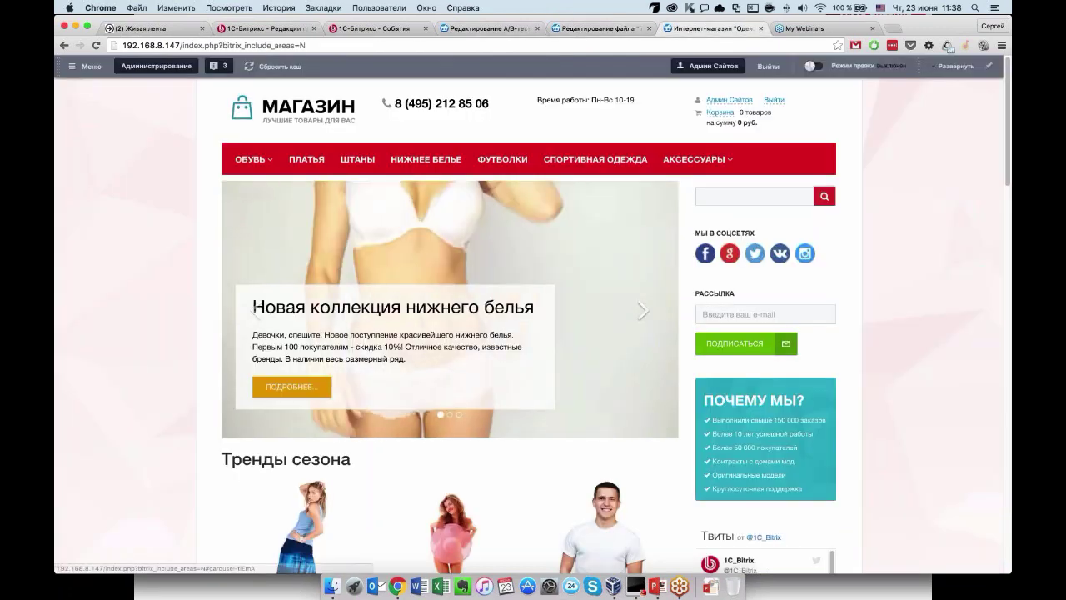
pyautogui.scroll(-5, 450, 414)
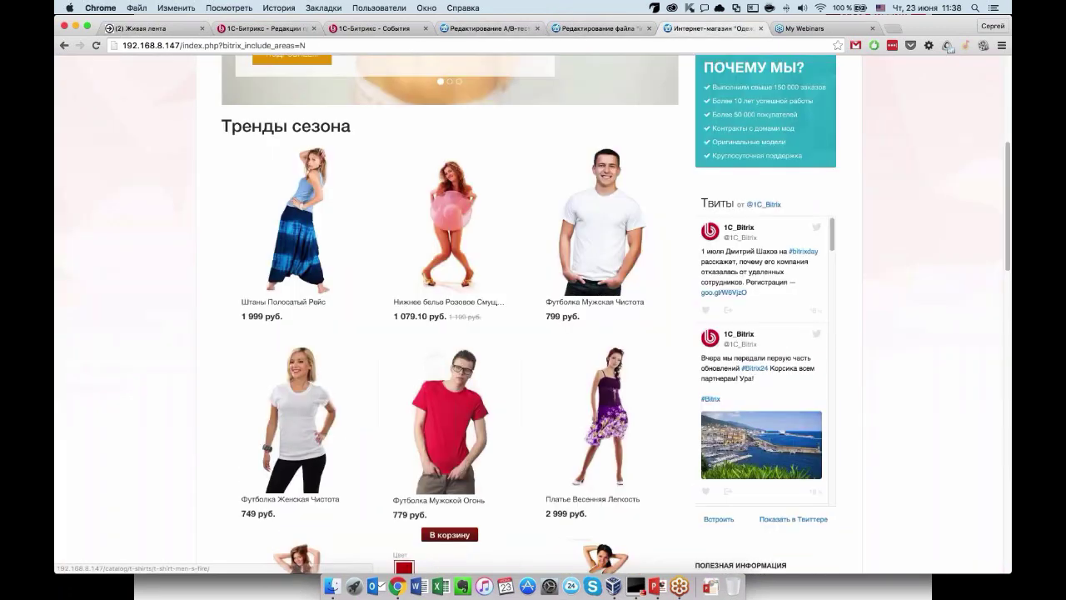
pyautogui.scroll(-2, 450, 417)
pyautogui.hotkey('ctrl', 'shift', 'Tab')
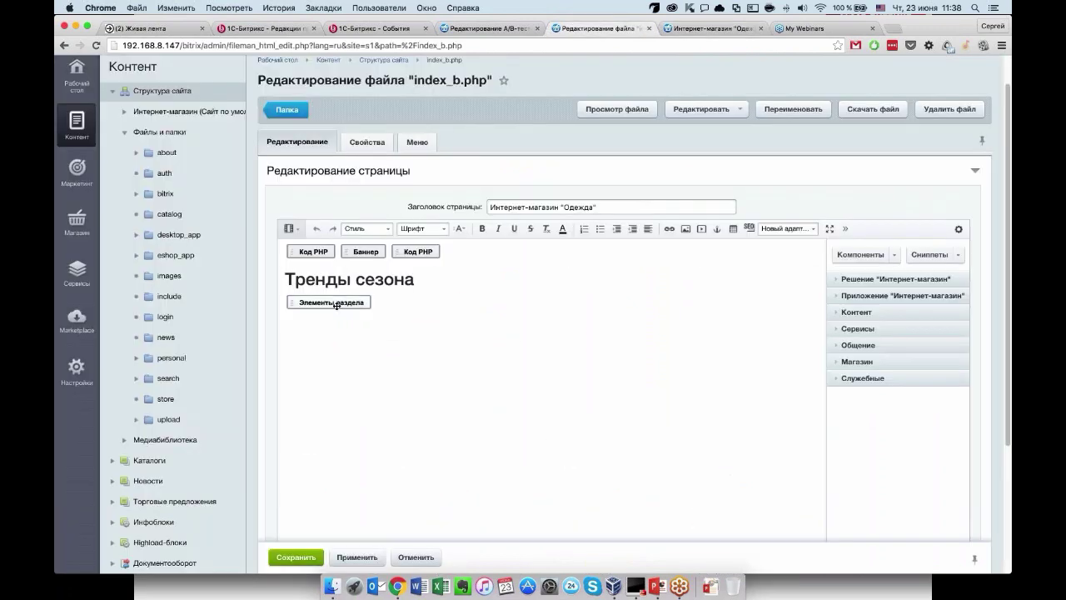
pyautogui.doubleClick(336, 305)
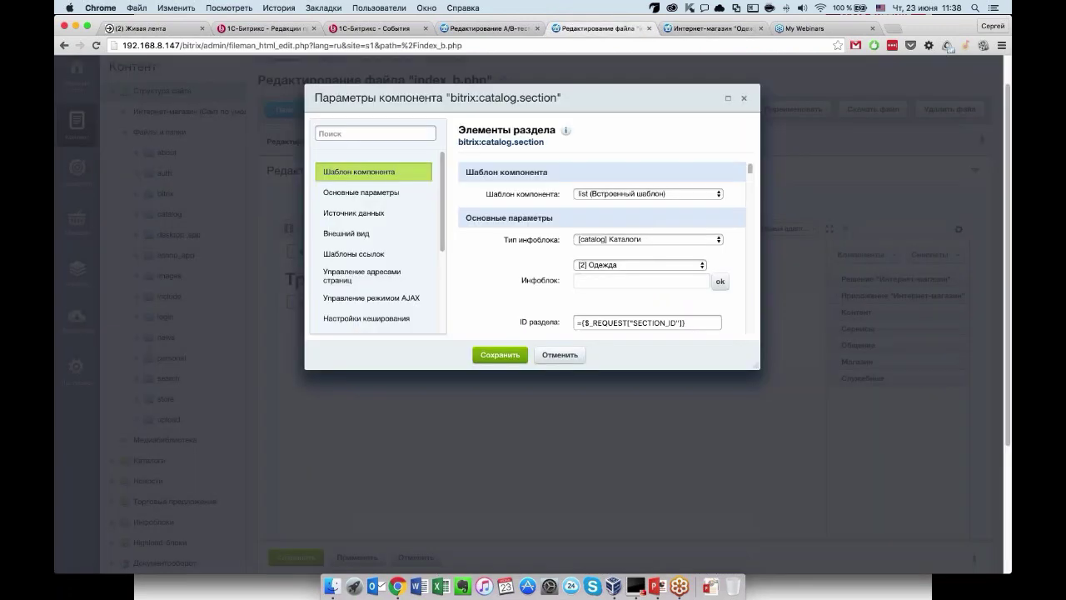
pyautogui.scroll(-1, 539, 275)
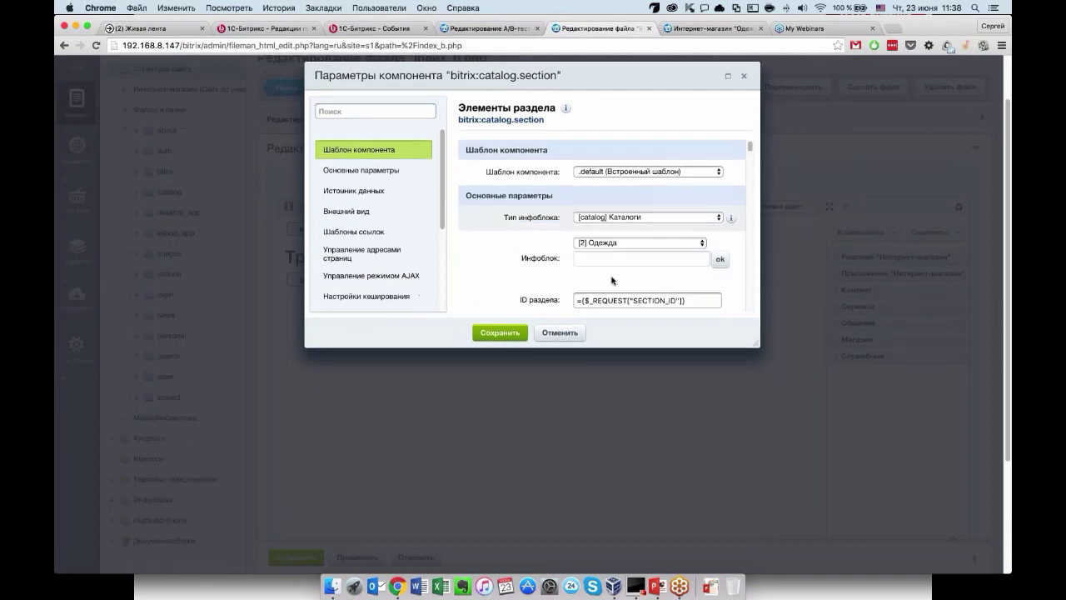
pyautogui.click(571, 334)
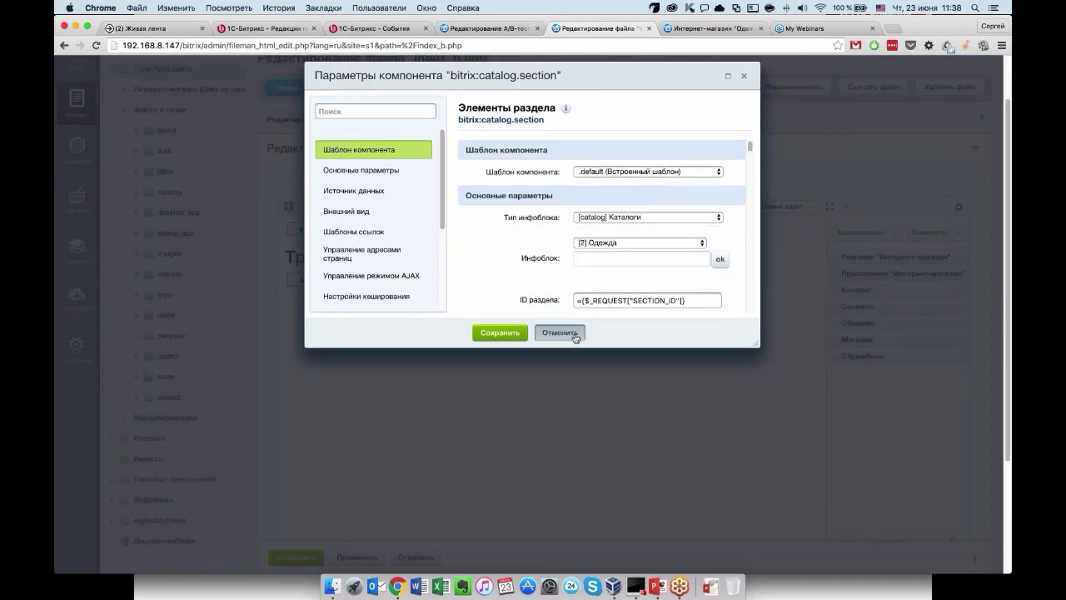
pyautogui.scroll(2, 516, 304)
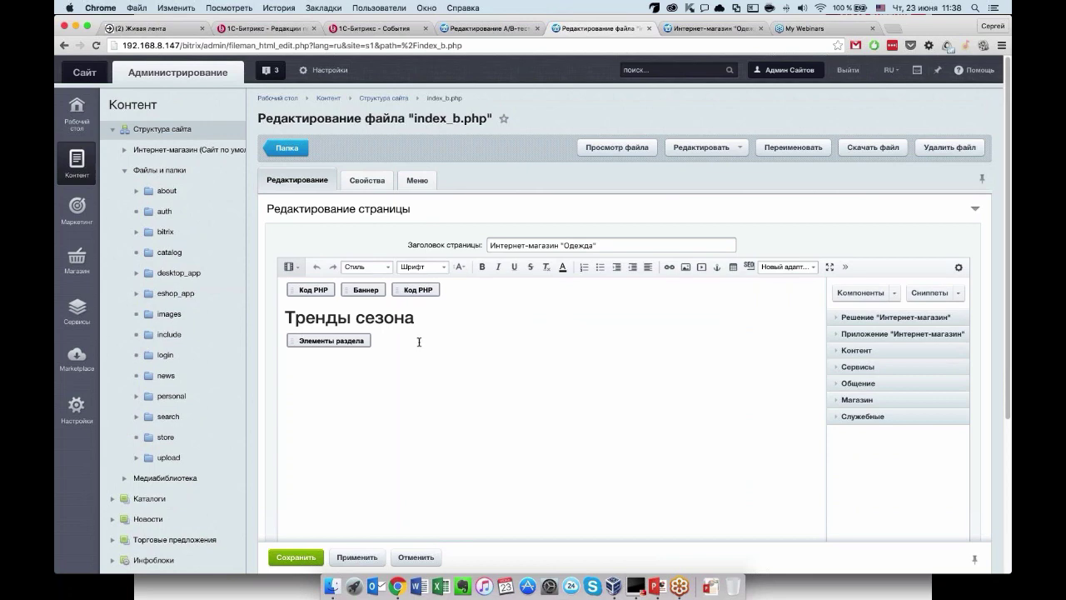
# Delete the Код PHP, Баннер blocks and Тренды сезона heading; make the first line Обычный текст.
pyautogui.moveTo(457, 290); pyautogui.dragTo(290, 285)
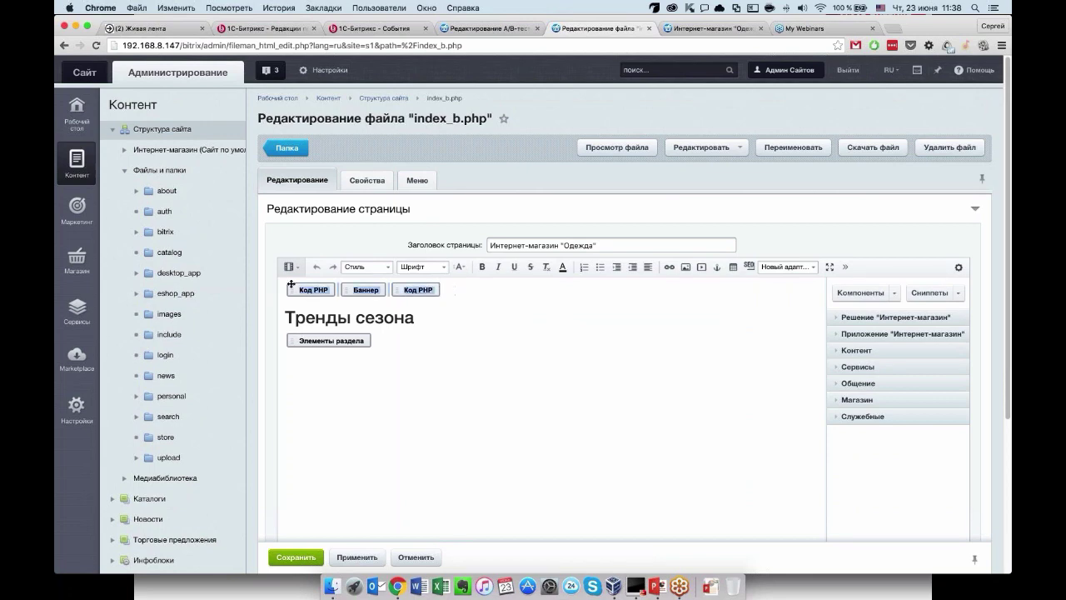
pyautogui.press('Delete')
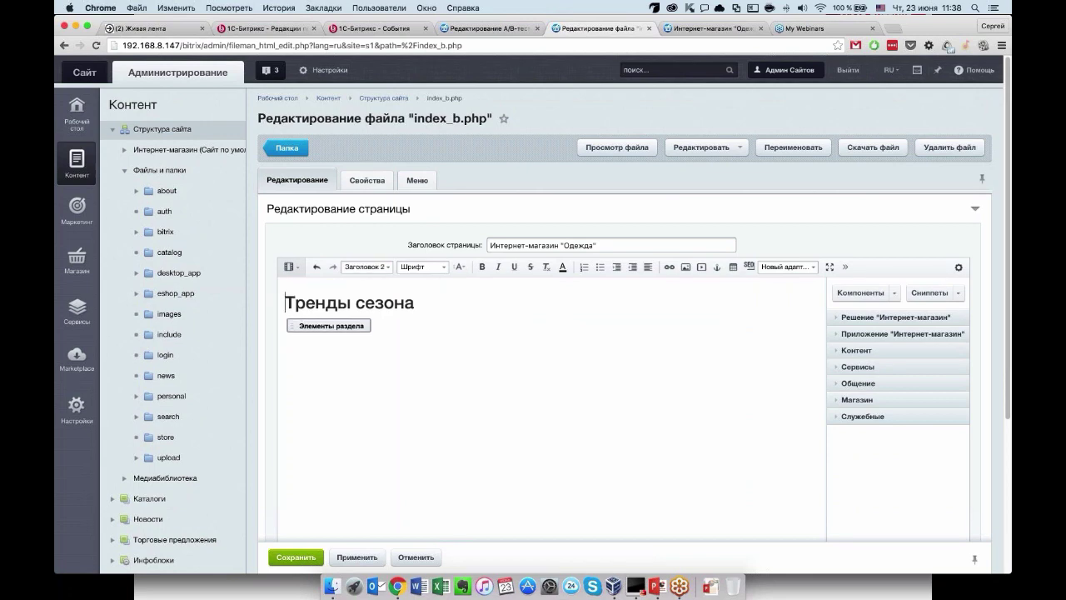
pyautogui.hotkey('shift', 'End')
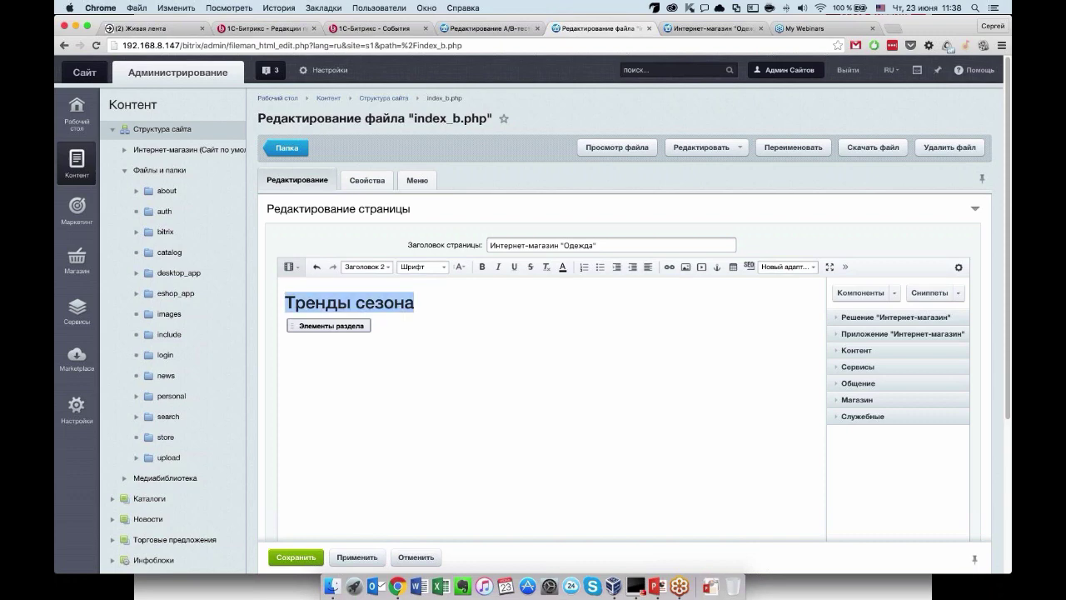
pyautogui.press('Delete')
pyautogui.scroll(-5, 533, 334)
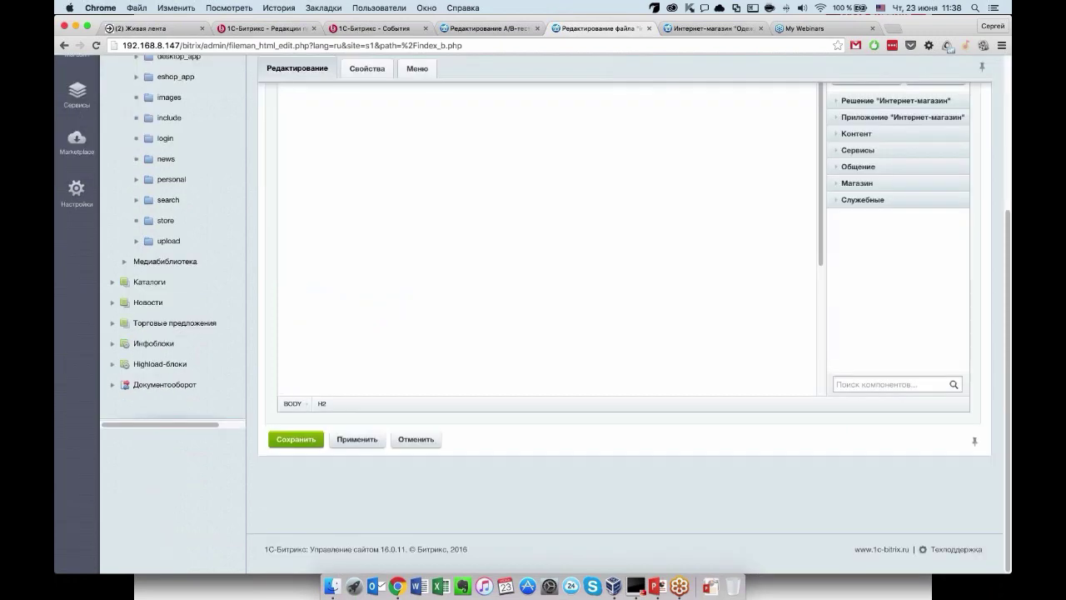
pyautogui.scroll(5, 388, 238)
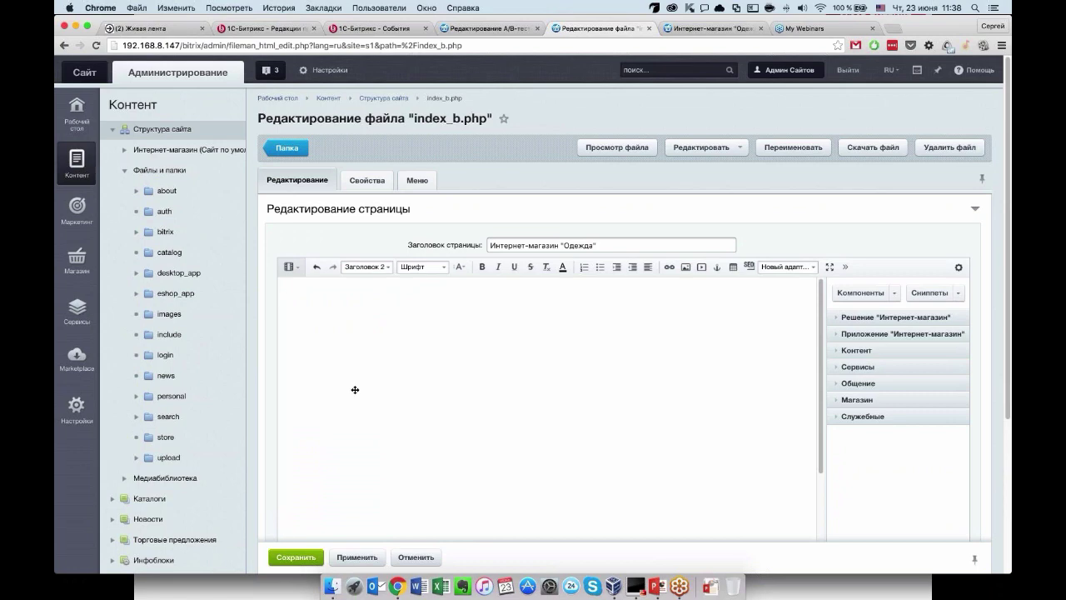
pyautogui.click(366, 266)
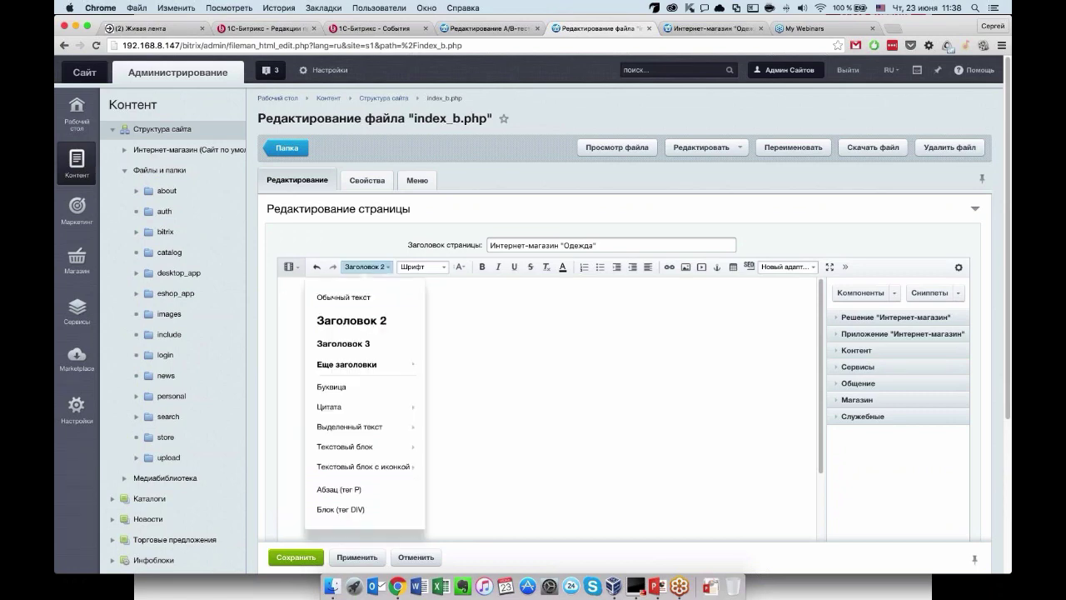
pyautogui.click(315, 296)
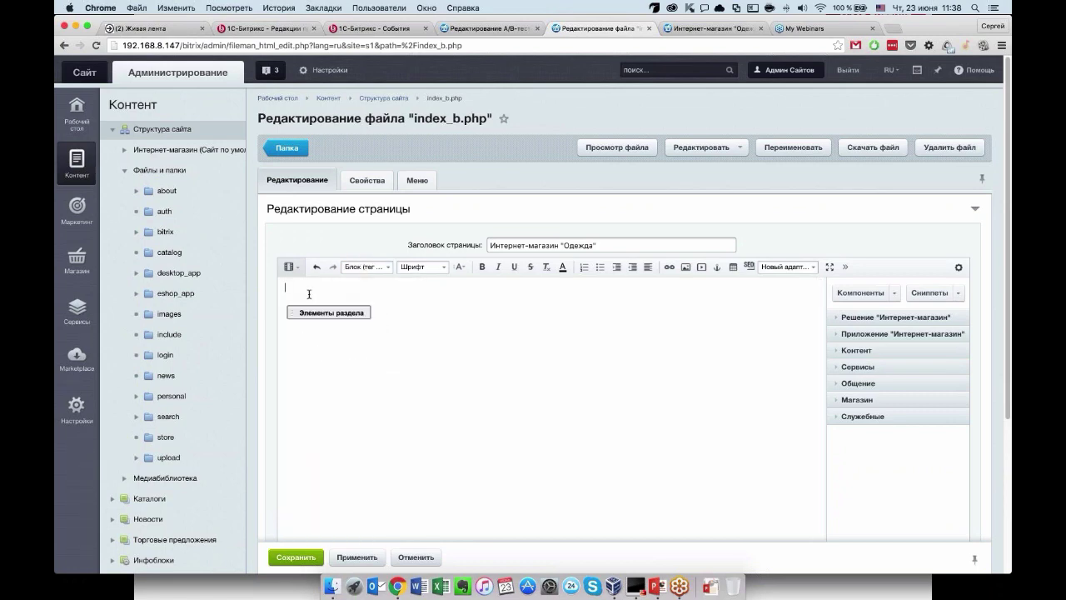
pyautogui.click(321, 295)
# Expand the Контент and Инфоблоки groups in the Components panel.
pyautogui.click(839, 352)
pyautogui.scroll(-2, 857, 400)
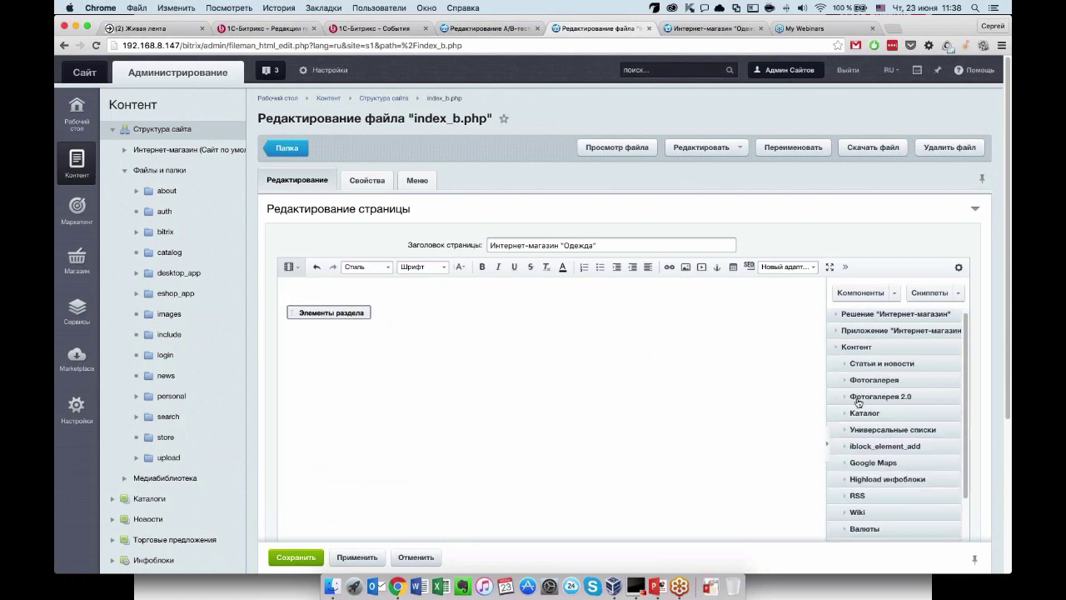
pyautogui.scroll(-5, 858, 402)
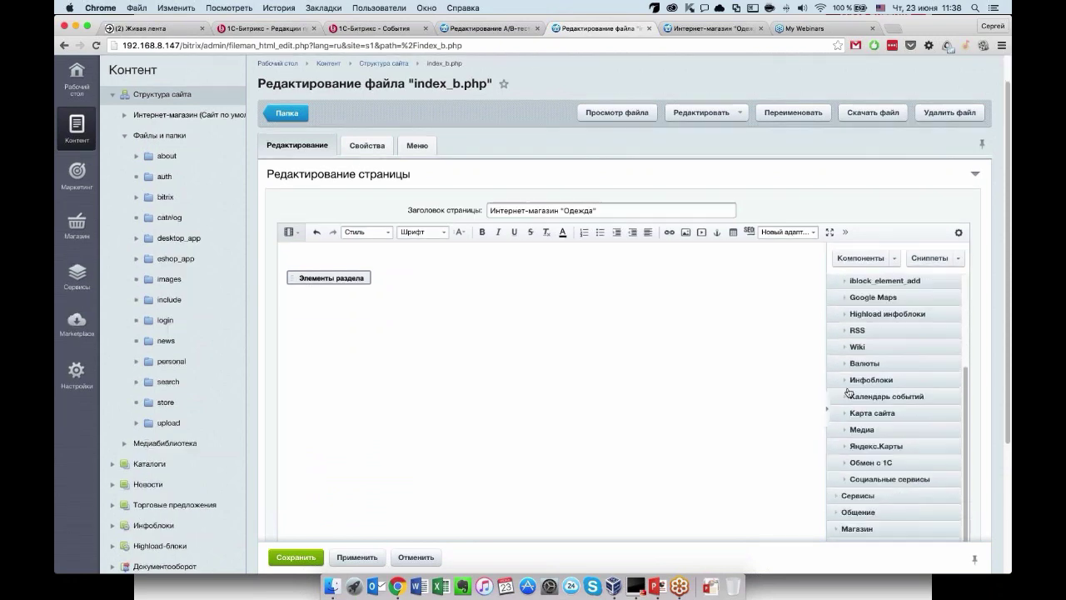
pyautogui.click(846, 383)
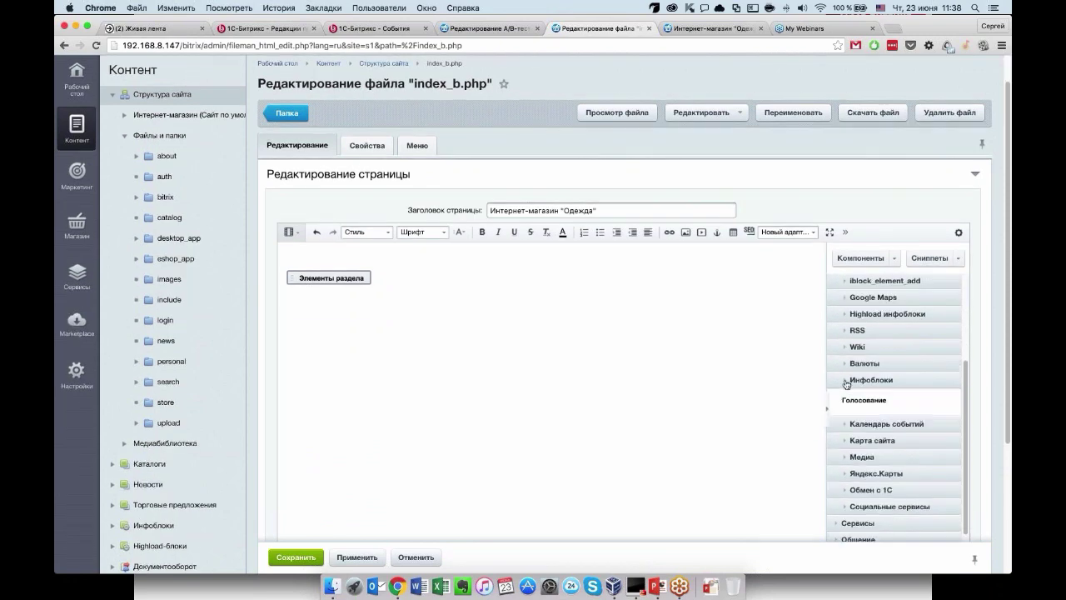
pyautogui.scroll(-5, 846, 384)
# Insert the Персональные рекомендации component found by searching 'персо', keeping type Самые продаваемые.
pyautogui.click(877, 386)
pyautogui.write('персо')
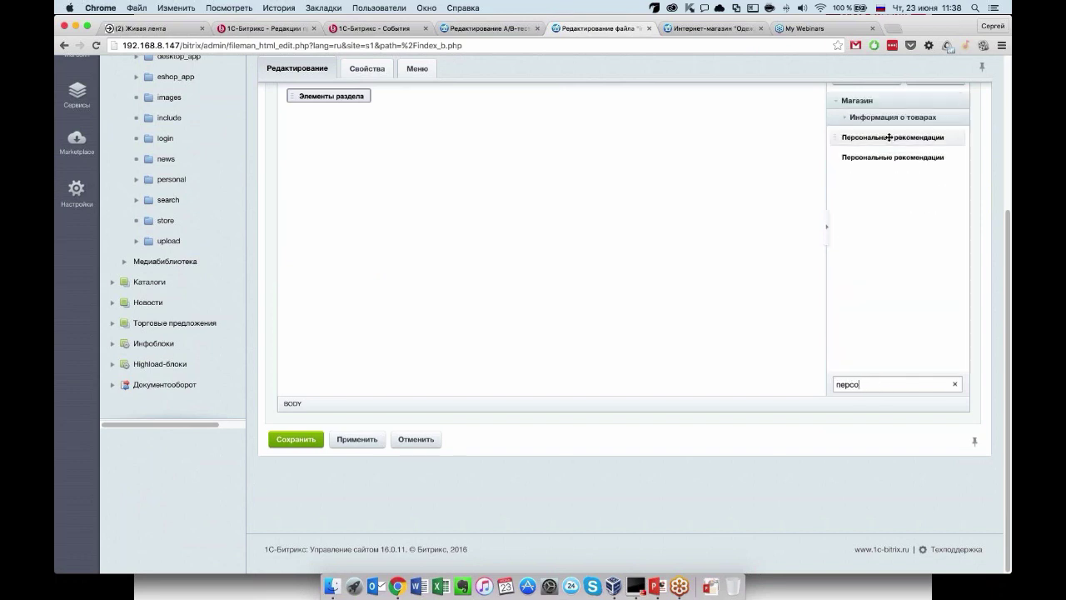
pyautogui.click(890, 137)
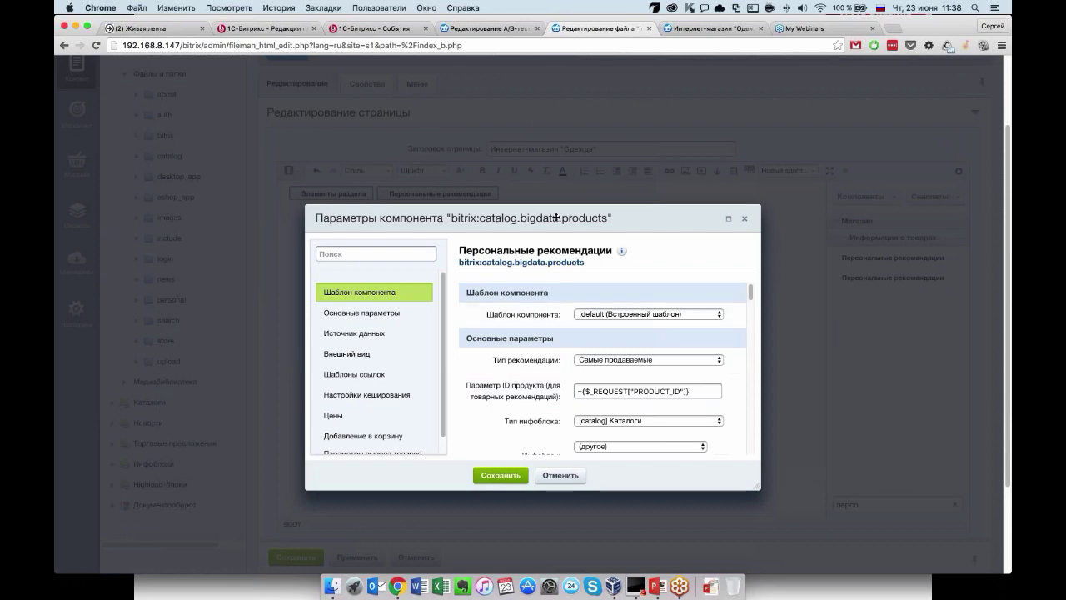
pyautogui.moveTo(556, 218); pyautogui.dragTo(556, 74)
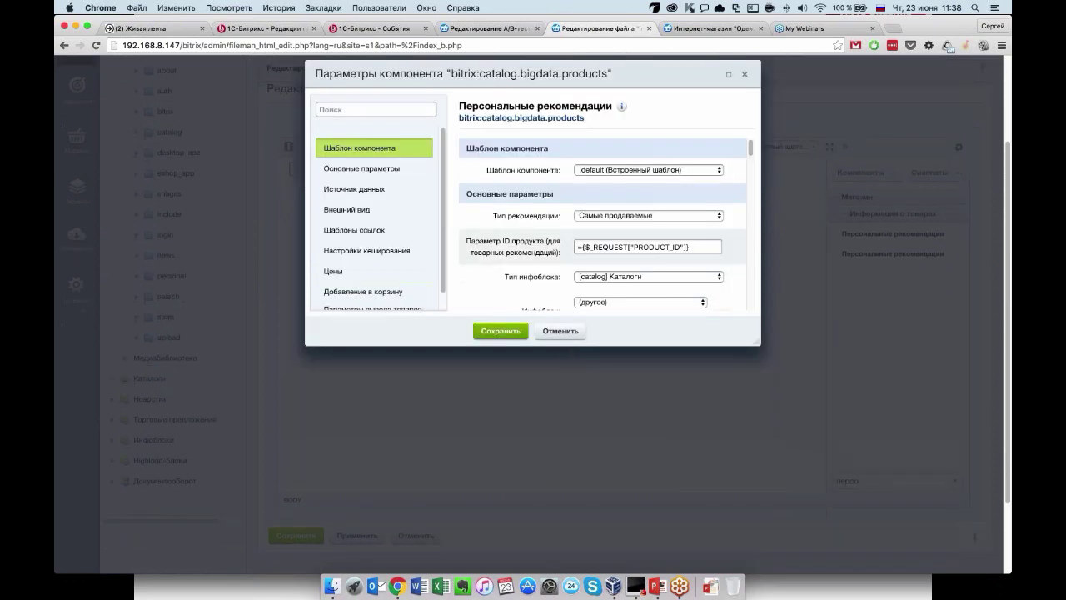
pyautogui.click(361, 169)
pyautogui.click(668, 175)
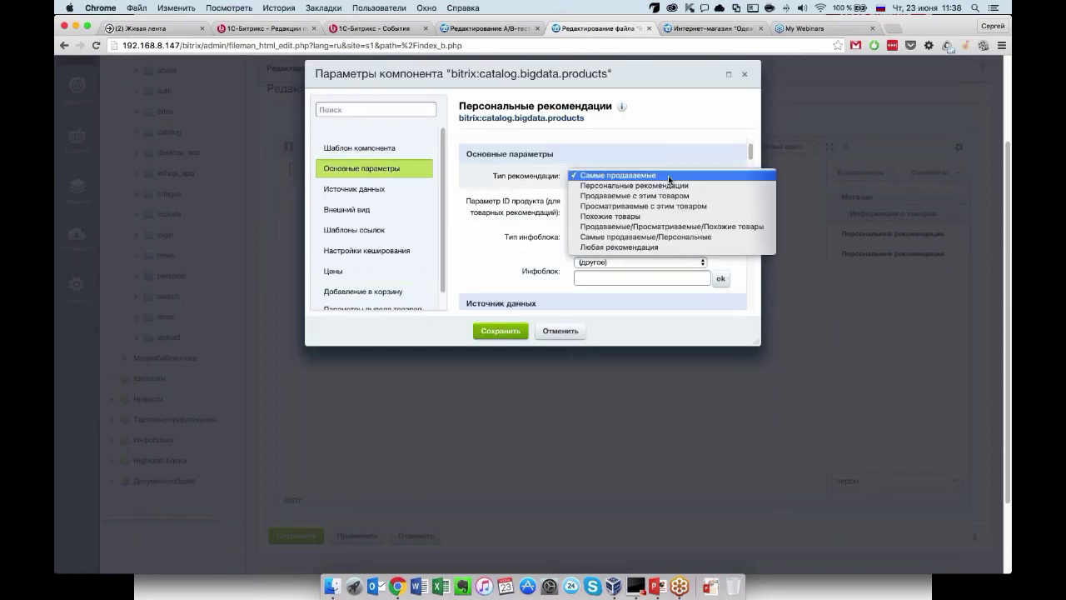
pyautogui.click(668, 175)
# Set its infoblock to [2] Одежда, save, and delete the Элементы раздела block.
pyautogui.scroll(-1, 631, 214)
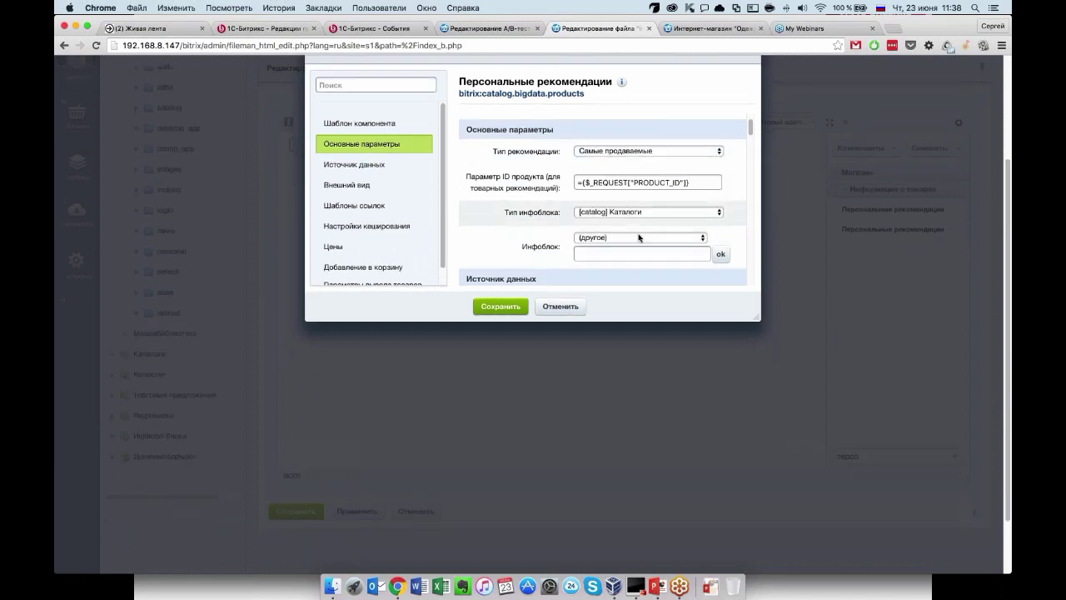
pyautogui.click(640, 237)
pyautogui.click(621, 246)
pyautogui.moveTo(749, 130); pyautogui.dragTo(754, 208)
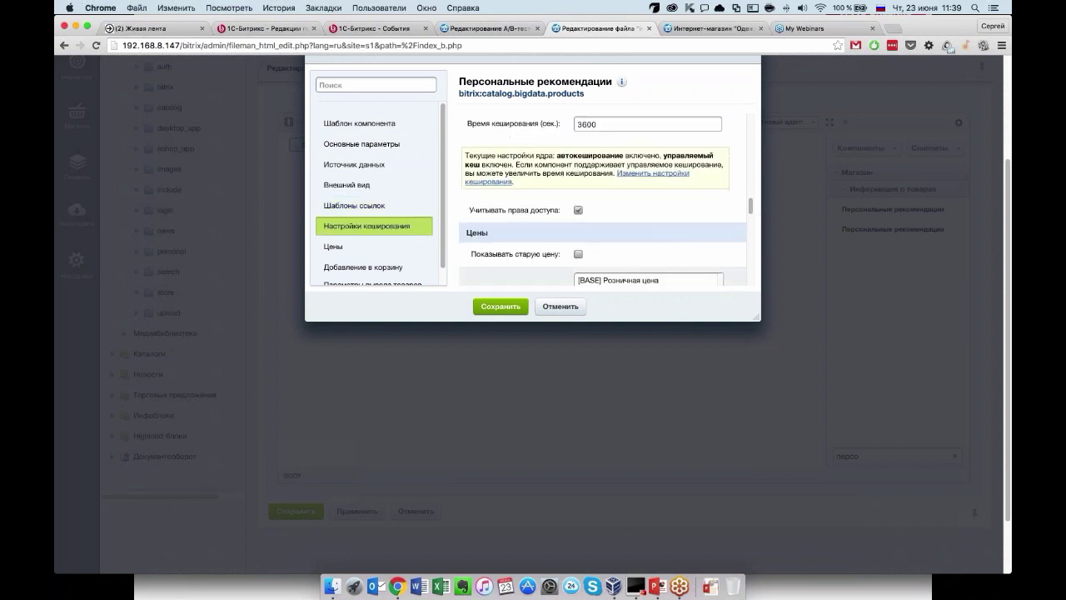
pyautogui.click(492, 306)
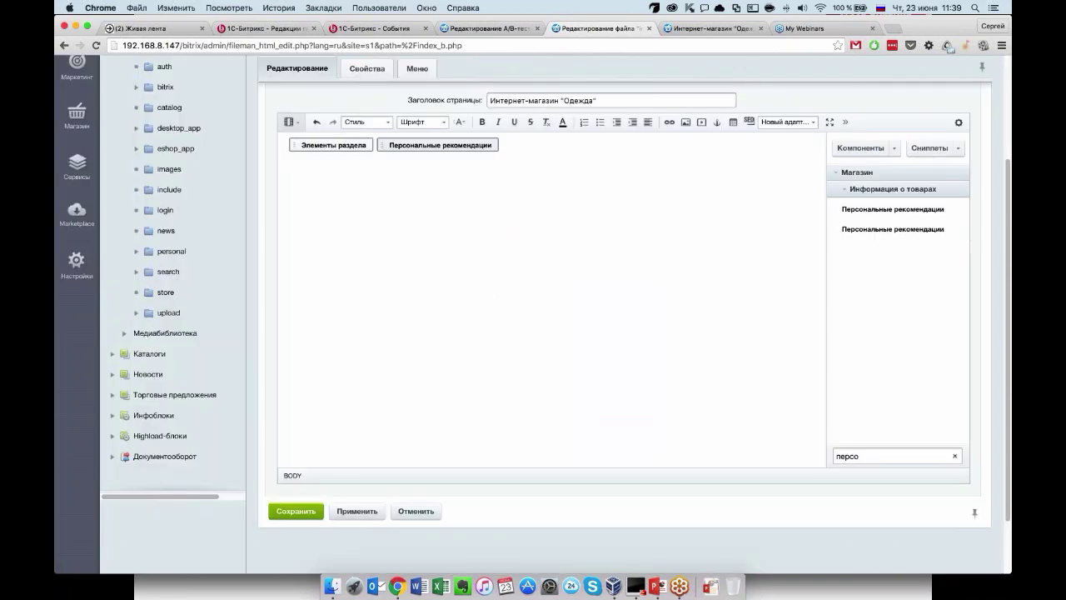
pyautogui.press('BackSpace')
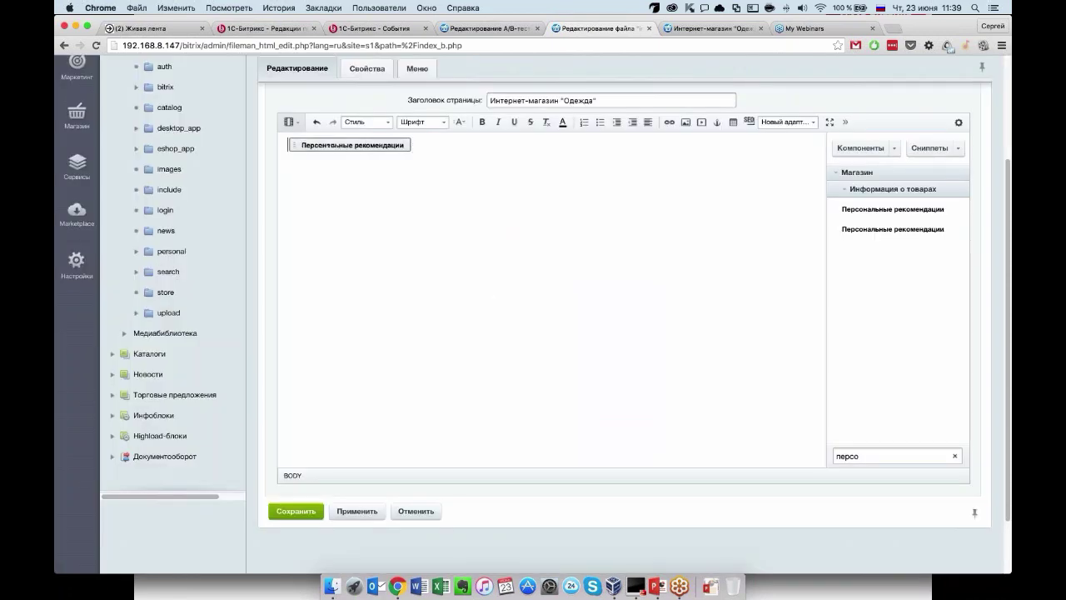
# Apply the index_b.php changes and preview the shop home page as variant A.
pyautogui.click(357, 510)
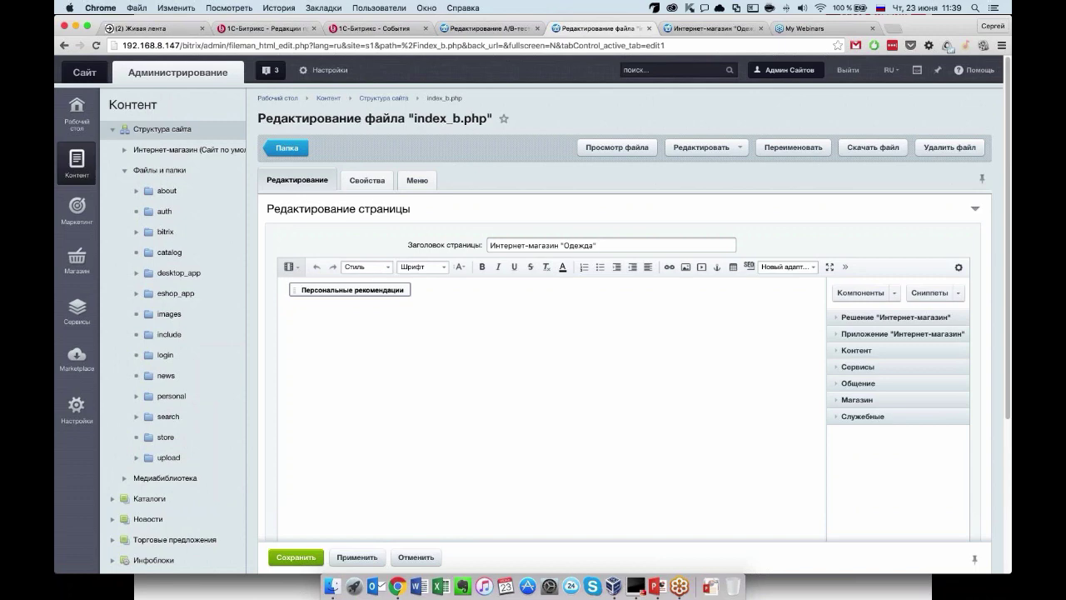
pyautogui.click(515, 29)
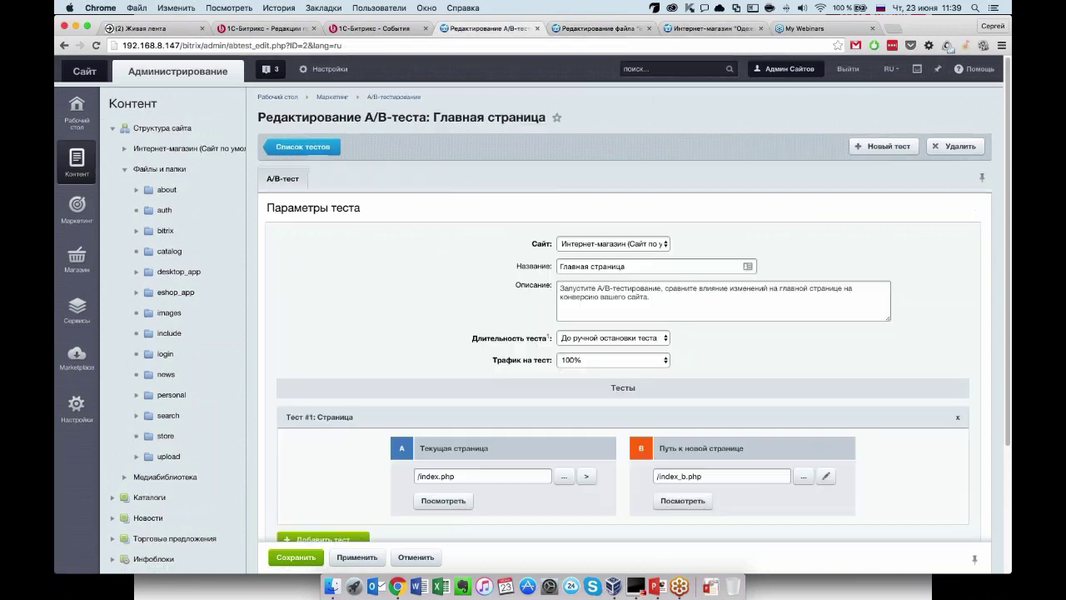
pyautogui.scroll(-2, 616, 333)
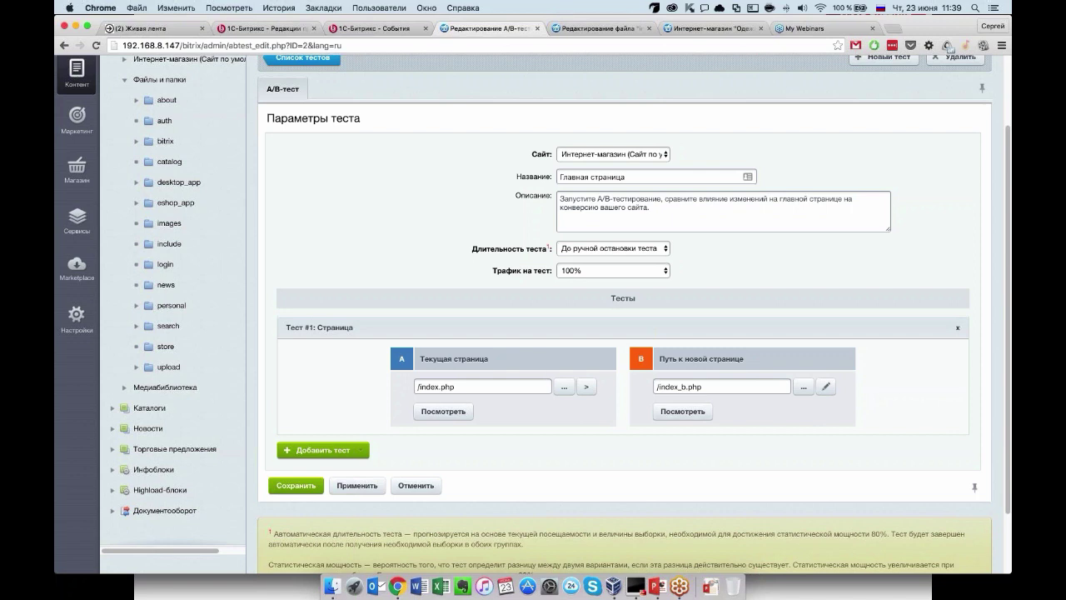
pyautogui.click(443, 411)
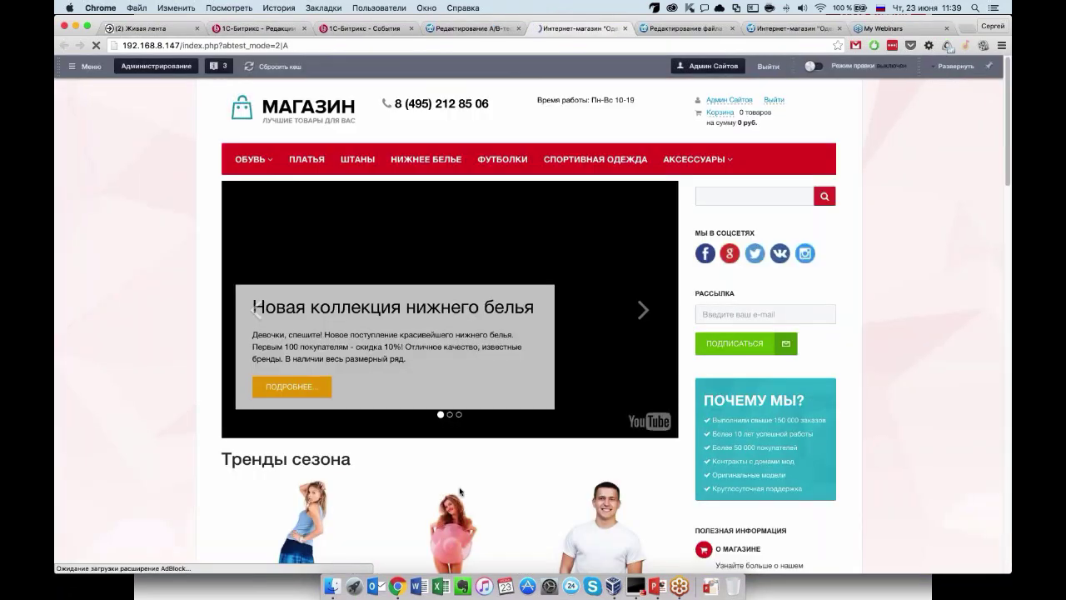
pyautogui.scroll(-5, 443, 411)
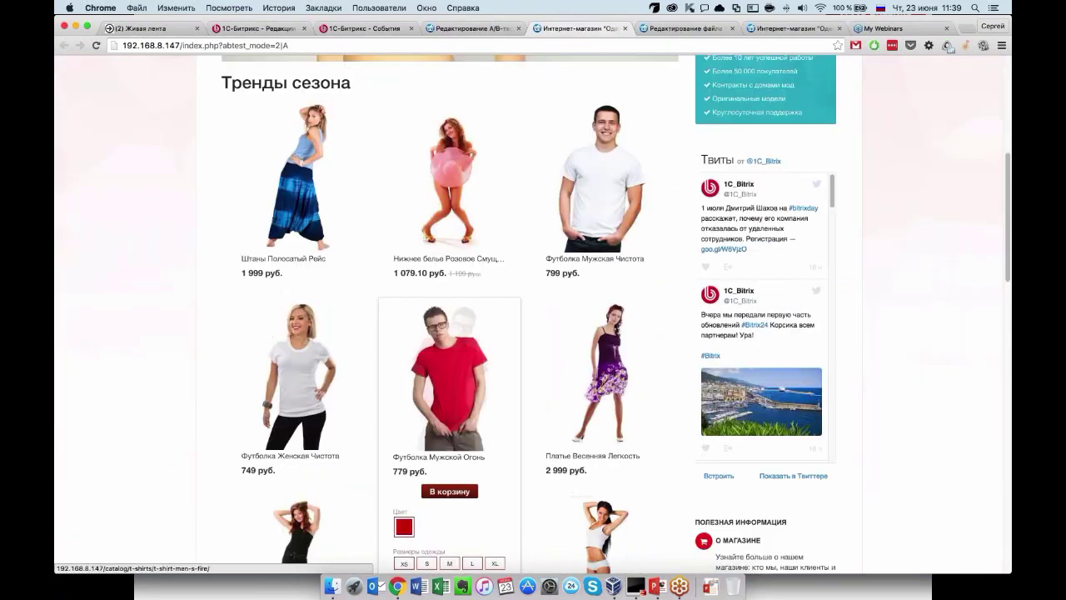
# Reopen the shop home page as variant B using abtest_mode=2|B.
pyautogui.moveTo(202, 45); pyautogui.dragTo(288, 45)
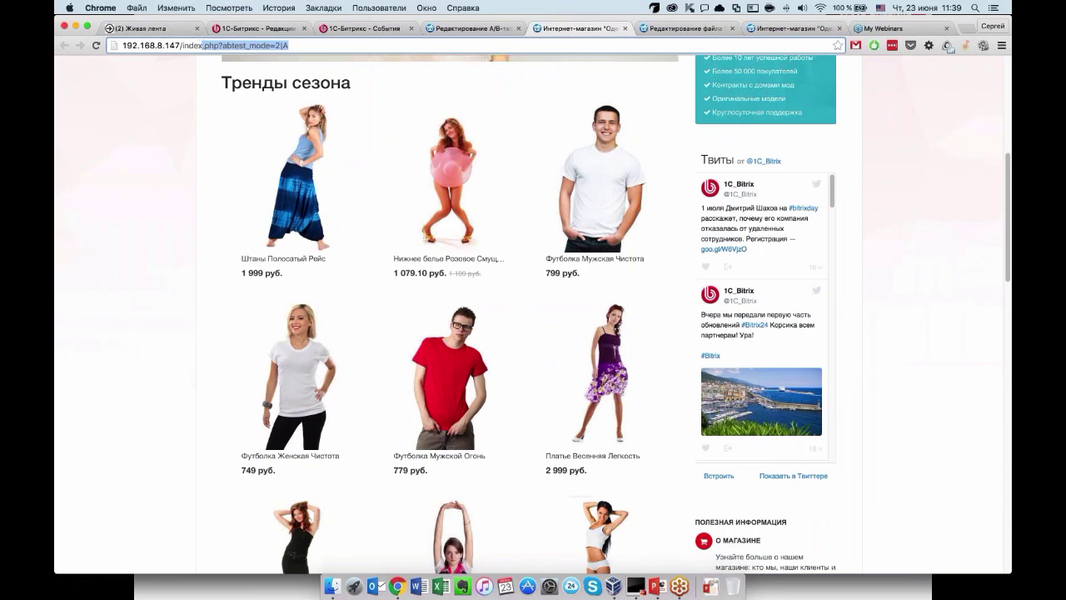
pyautogui.press('Return')
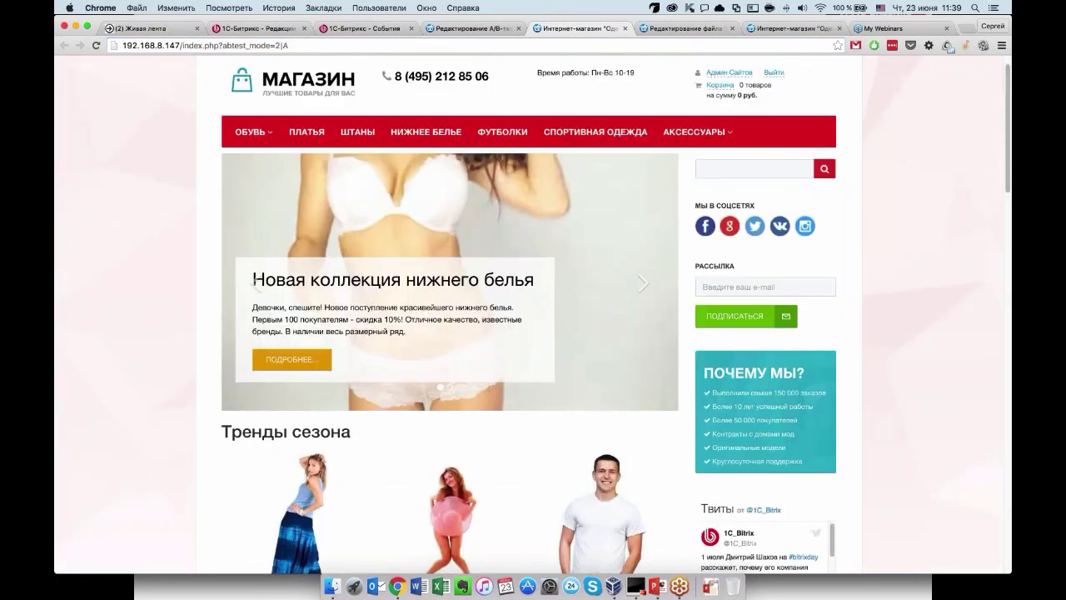
pyautogui.hotkey('ctrl', 'w')
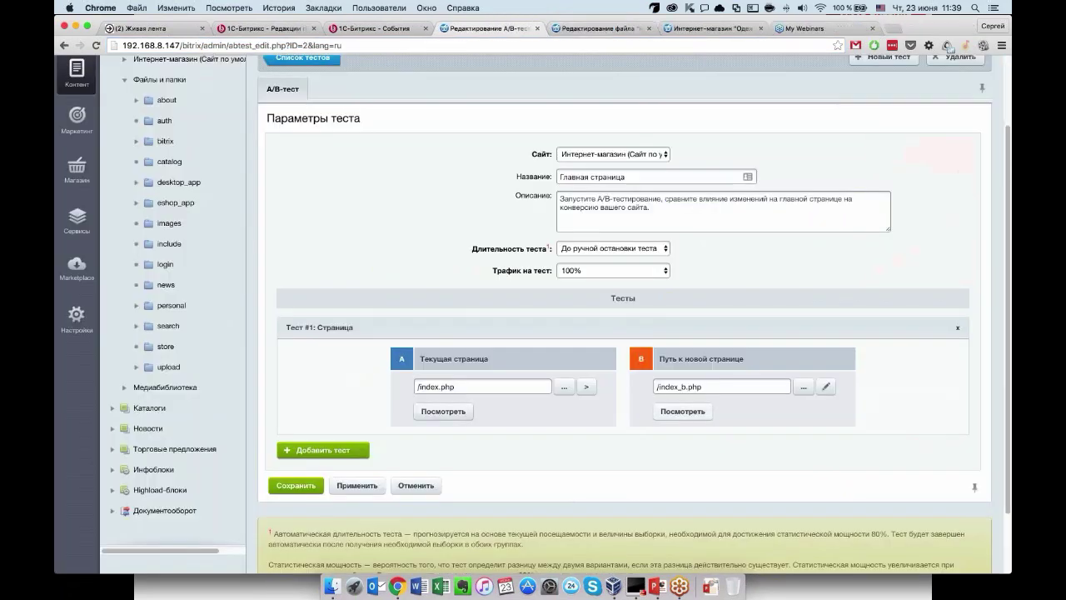
pyautogui.hotkey('ctrl', 'shift', 't')
pyautogui.scroll(-1, 184, 393)
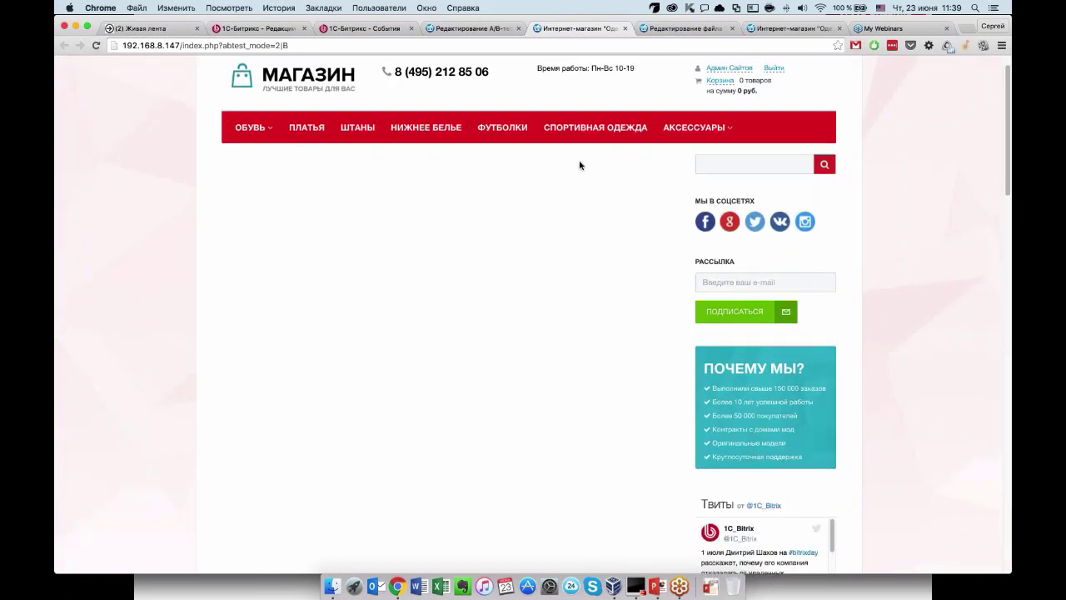
# In edit mode, open the recommendations block settings and clear Параметр ID продукта.
pyautogui.scroll(1, 579, 165)
pyautogui.click(824, 65)
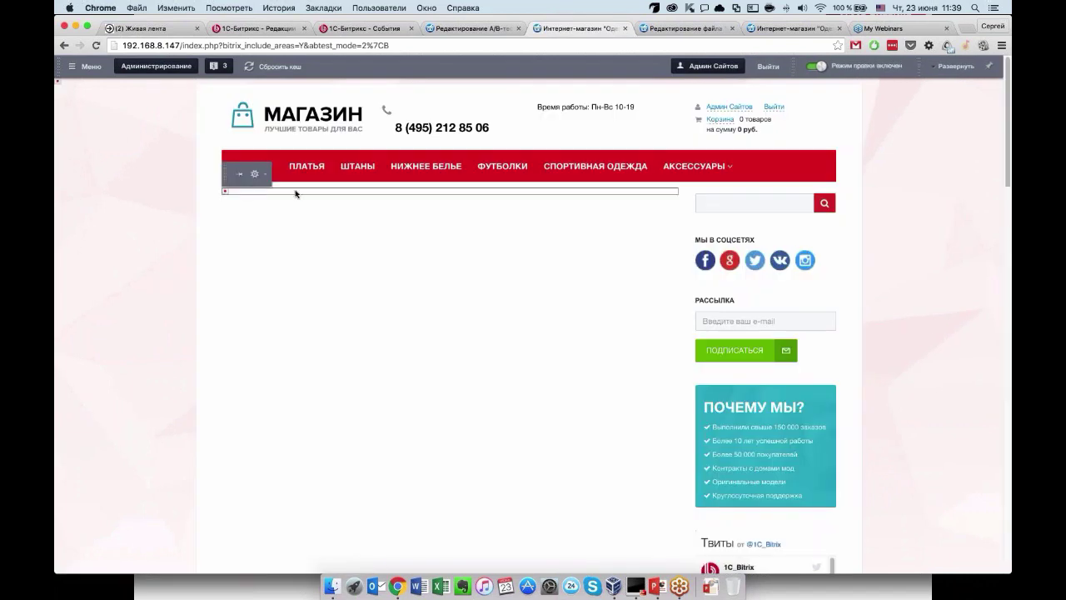
pyautogui.click(254, 173)
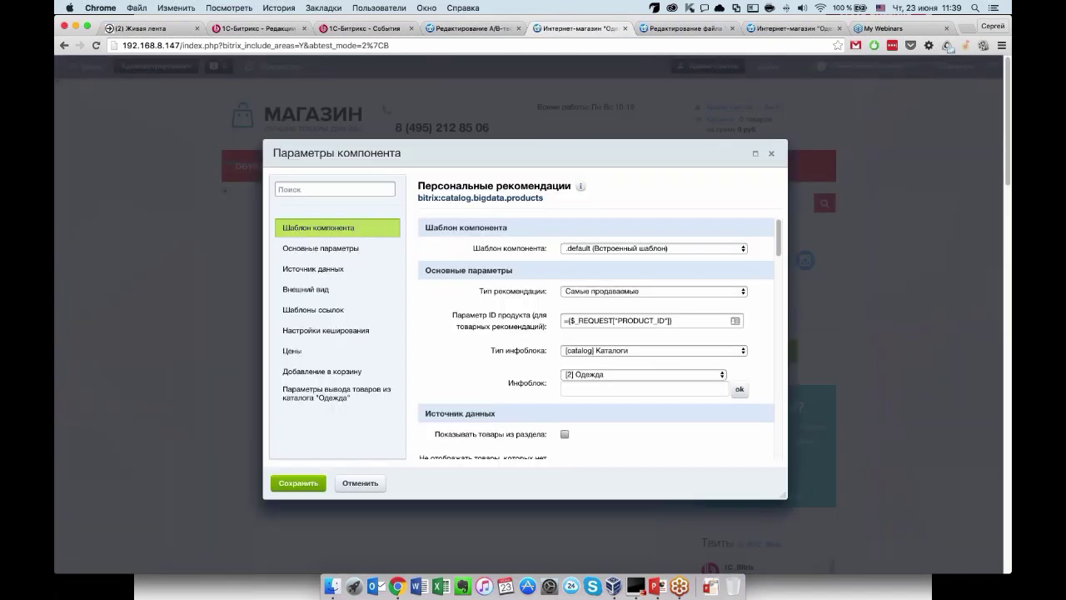
pyautogui.scroll(-2, 517, 362)
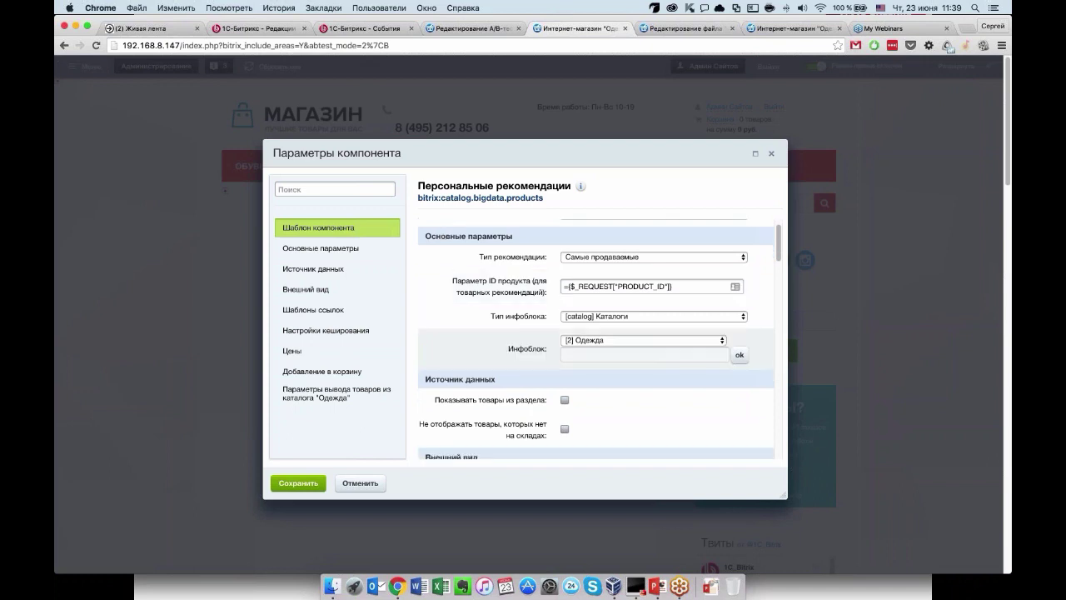
pyautogui.scroll(-1, 596, 339)
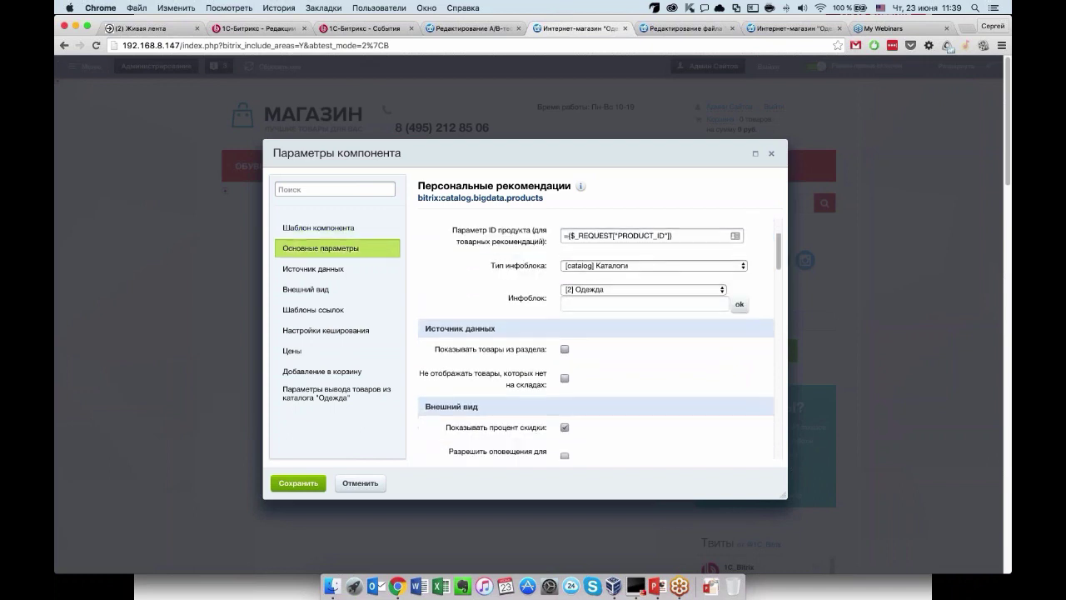
pyautogui.click(693, 257)
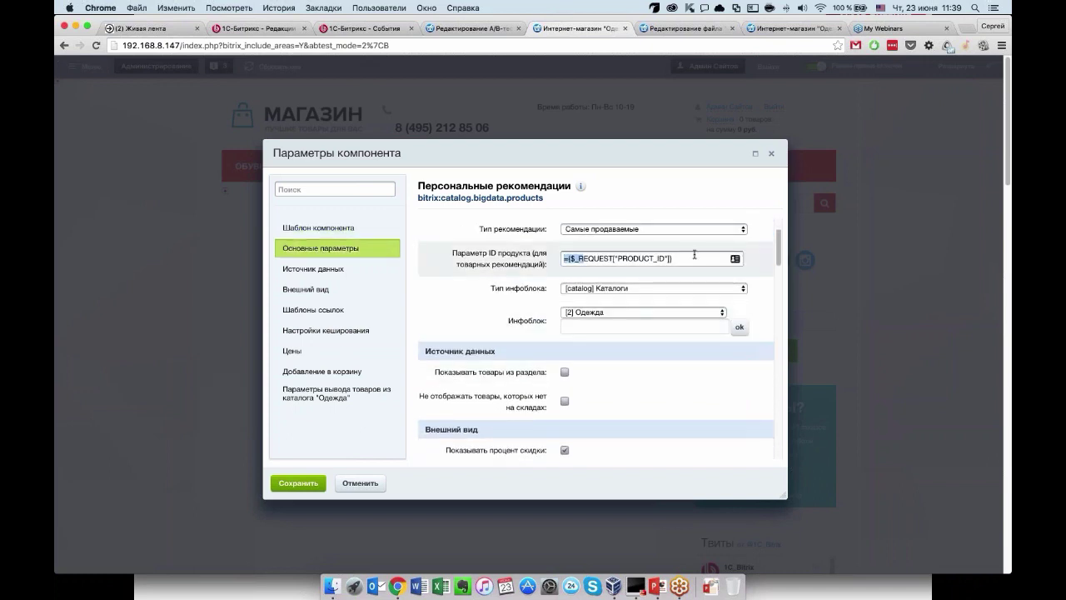
# Tick Показывать товары каталога for the Одежда catalog and save the settings.
pyautogui.scroll(-4, 597, 325)
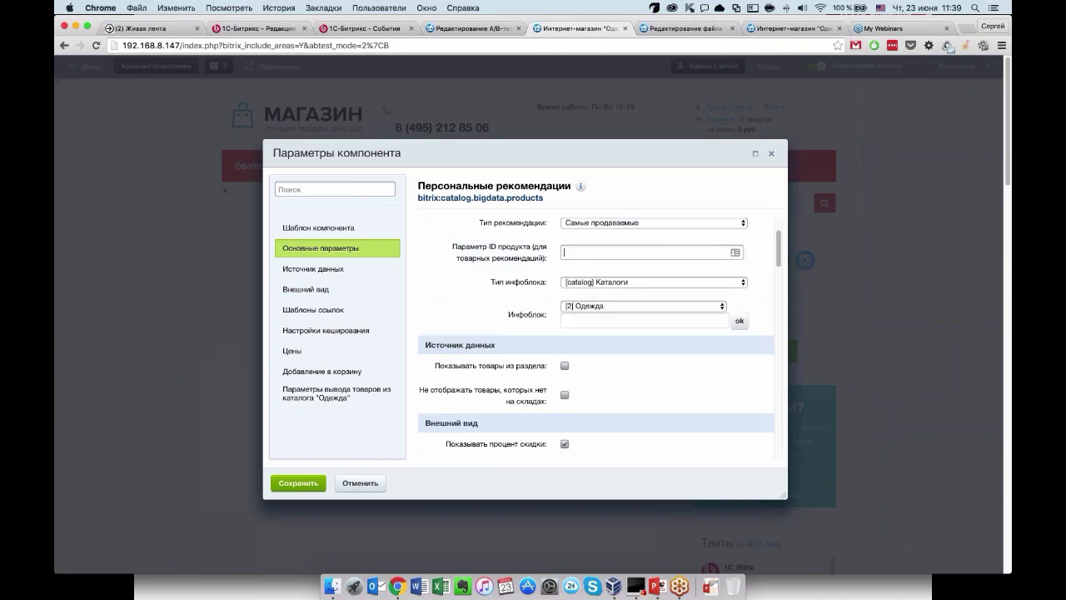
pyautogui.scroll(-6, 596, 300)
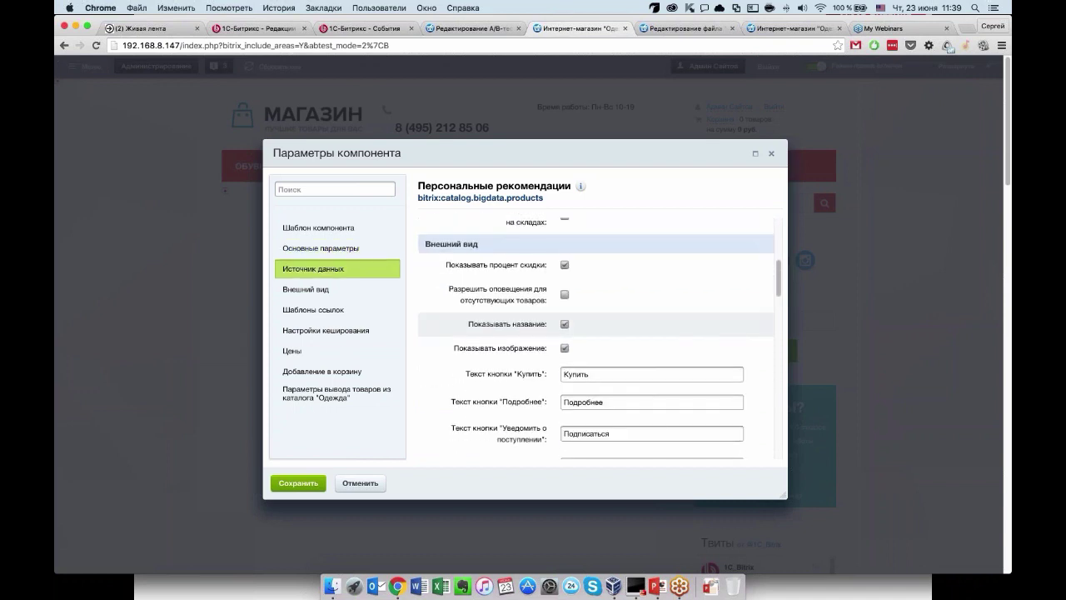
pyautogui.scroll(-12, 596, 334)
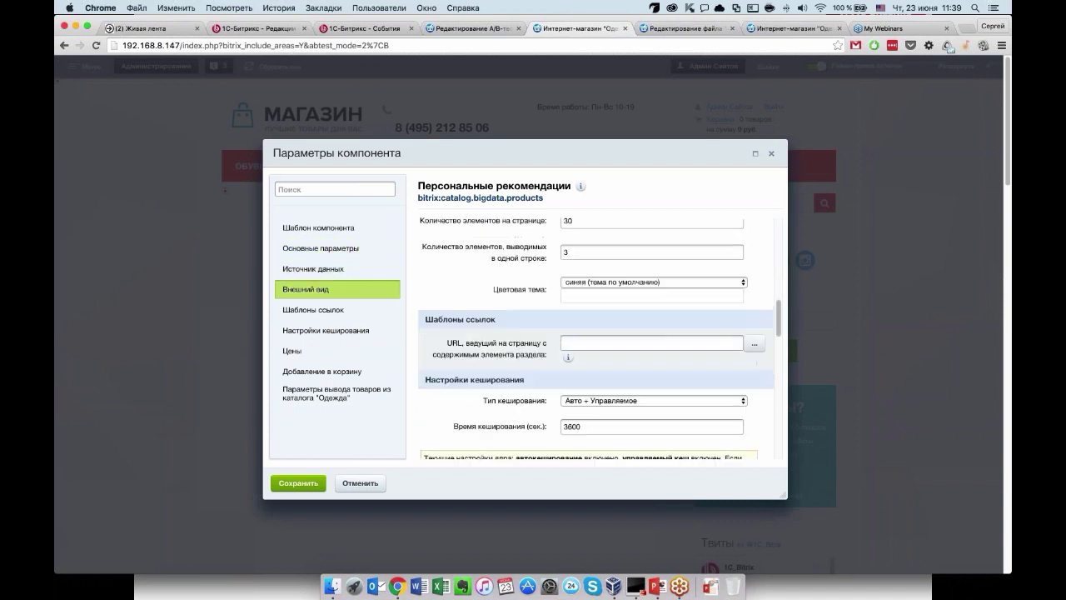
pyautogui.scroll(-8, 596, 338)
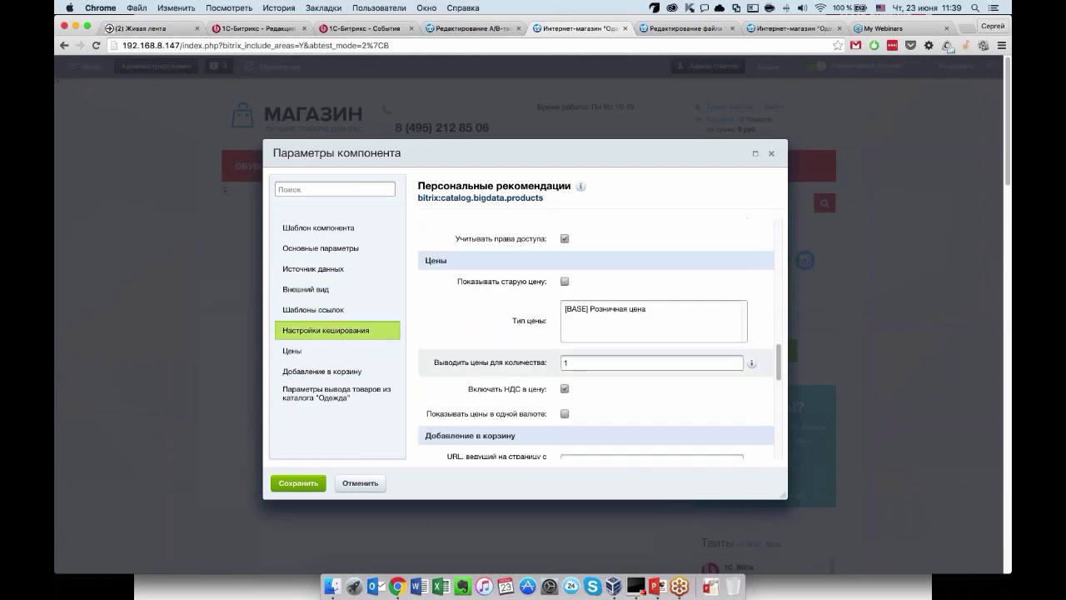
pyautogui.scroll(-10, 597, 338)
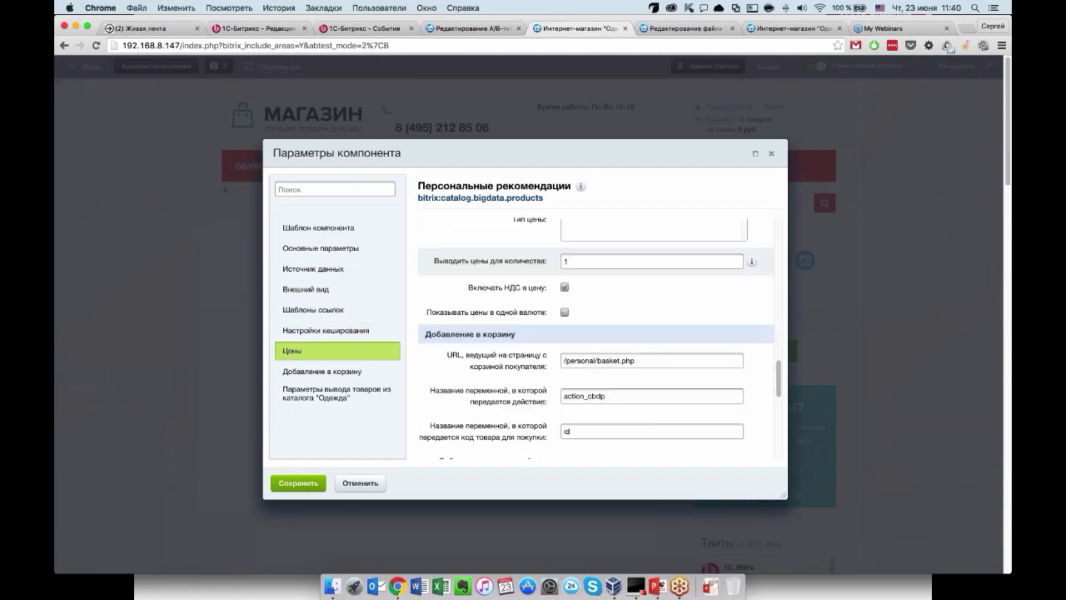
pyautogui.scroll(-6, 560, 327)
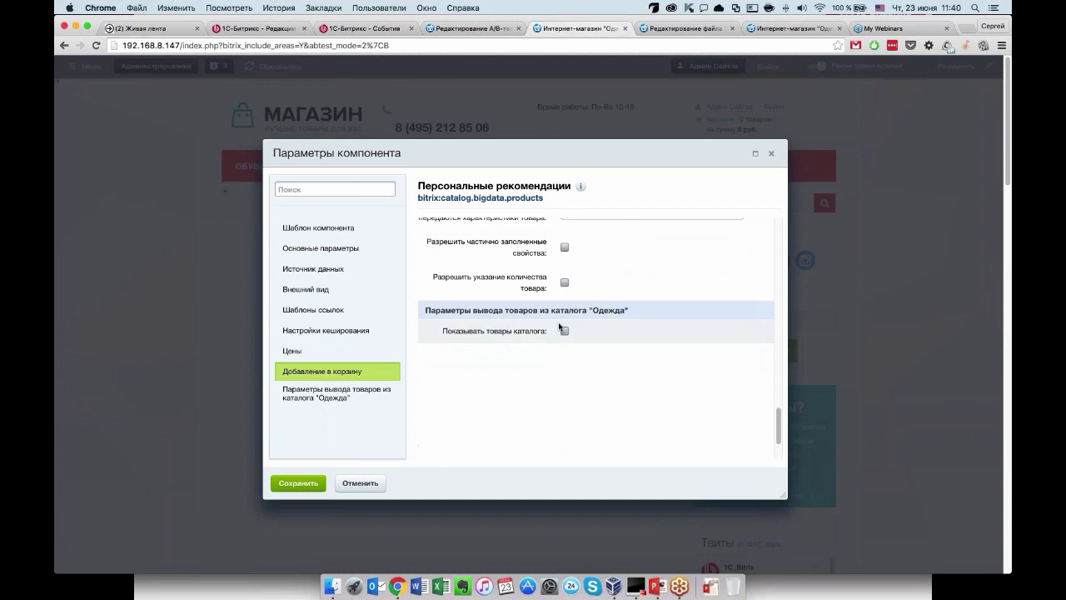
pyautogui.click(564, 330)
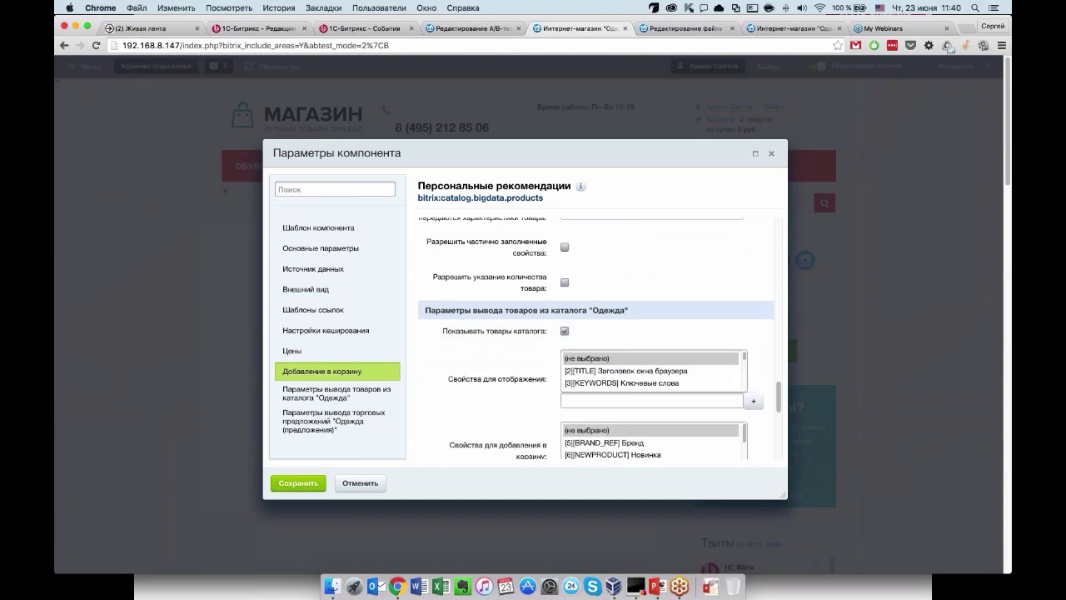
pyautogui.scroll(-2, 653, 371)
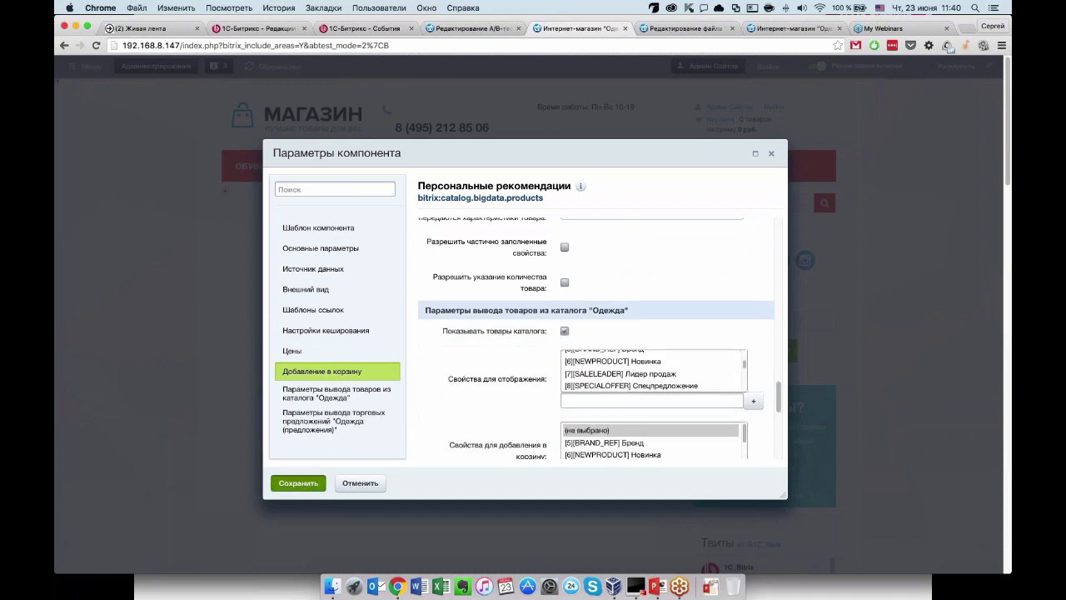
pyautogui.click(298, 483)
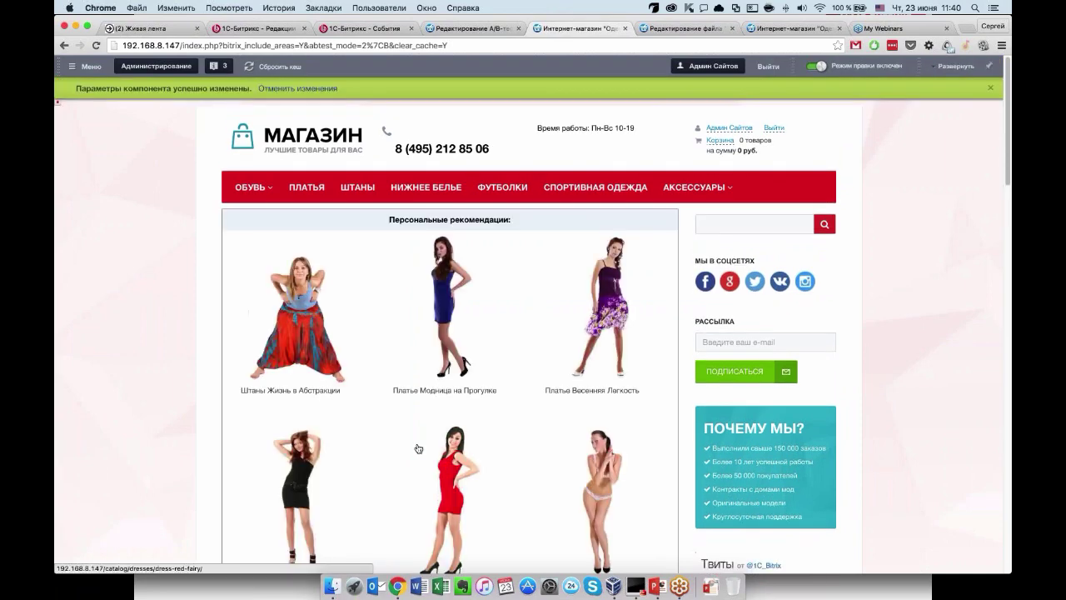
# Save the Главная страница A/B test, then choose Запустить on its row in the list.
pyautogui.scroll(-4, 450, 374)
pyautogui.scroll(4, 449, 334)
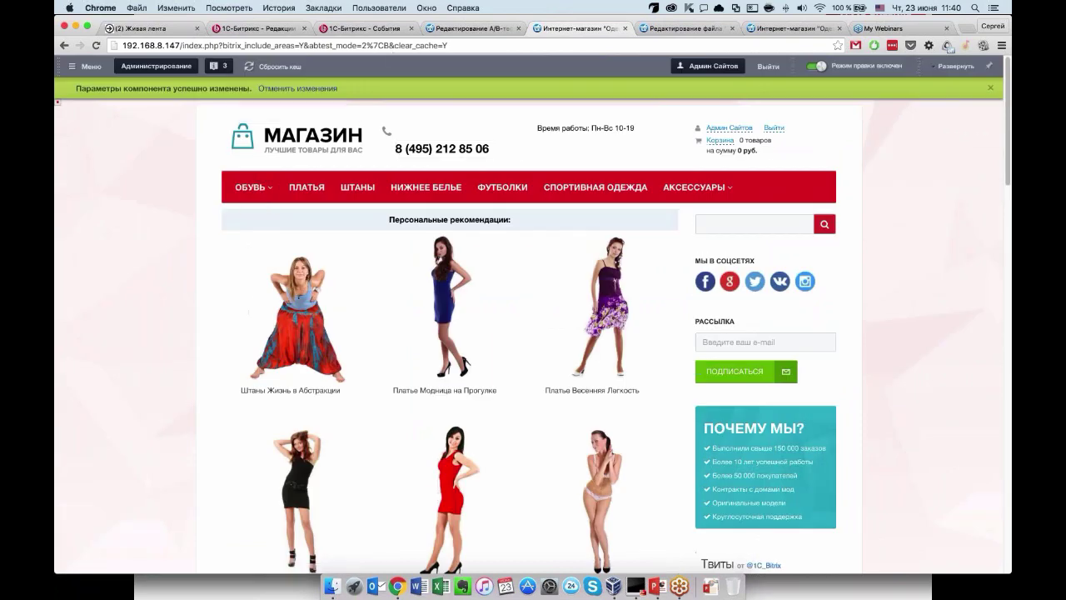
pyautogui.press('super+alt+Left')
pyautogui.click(625, 29)
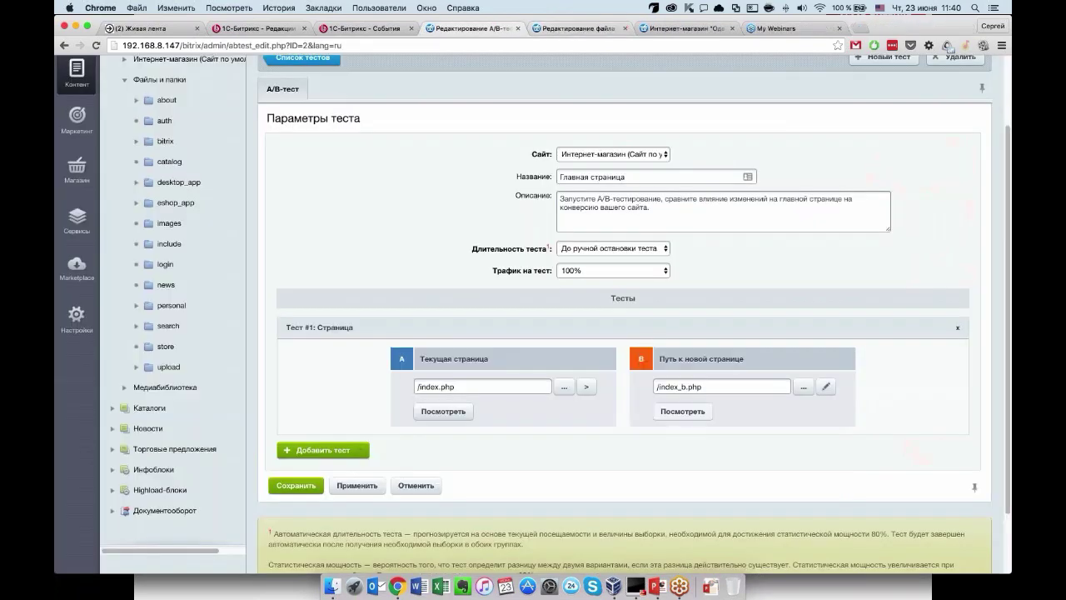
pyautogui.scroll(-1, 499, 334)
pyautogui.click(297, 449)
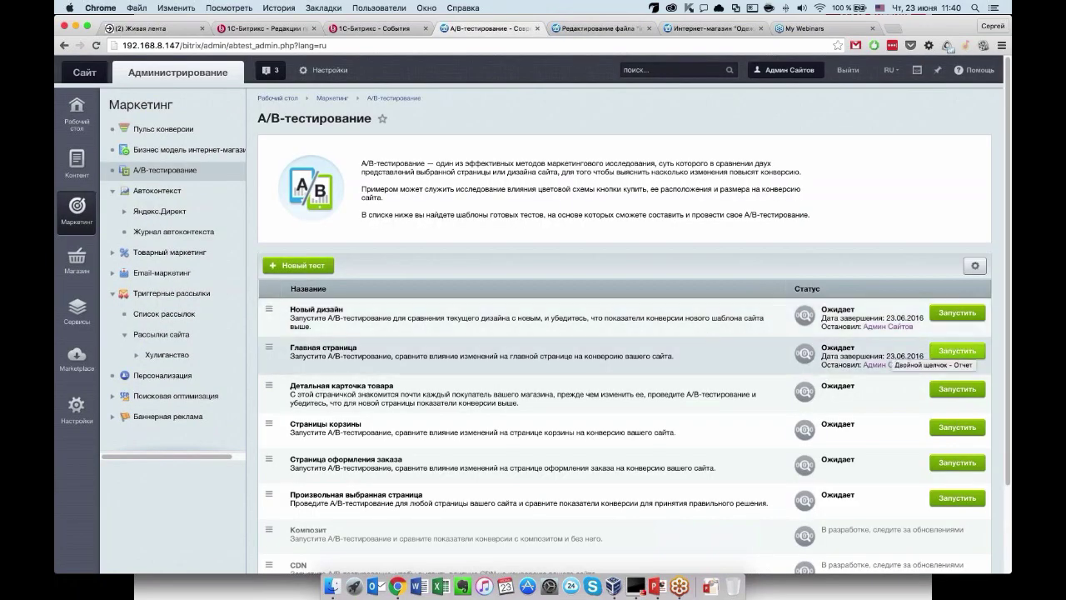
pyautogui.click(957, 351)
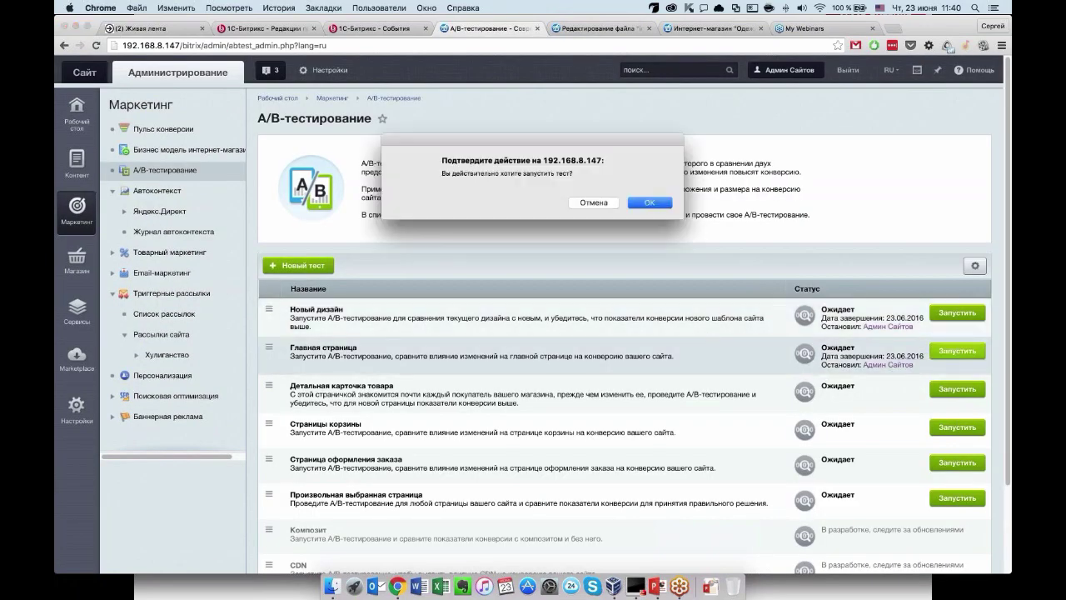
# Confirm starting the Главная страница A/B test and switch to the Интернет-магазин storefront tab.
pyautogui.click(650, 208)
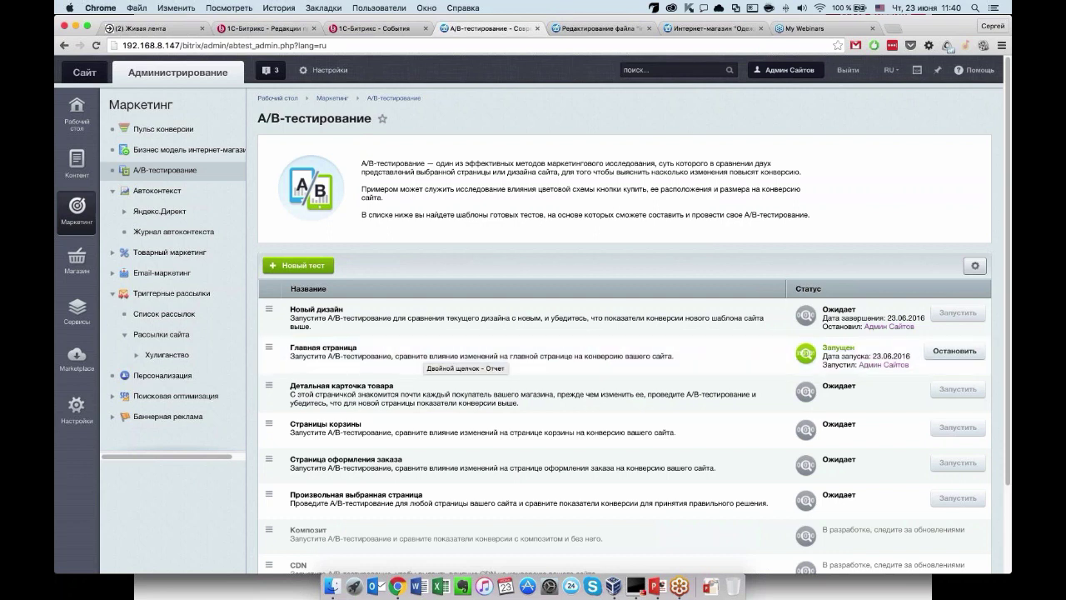
pyautogui.click(693, 30)
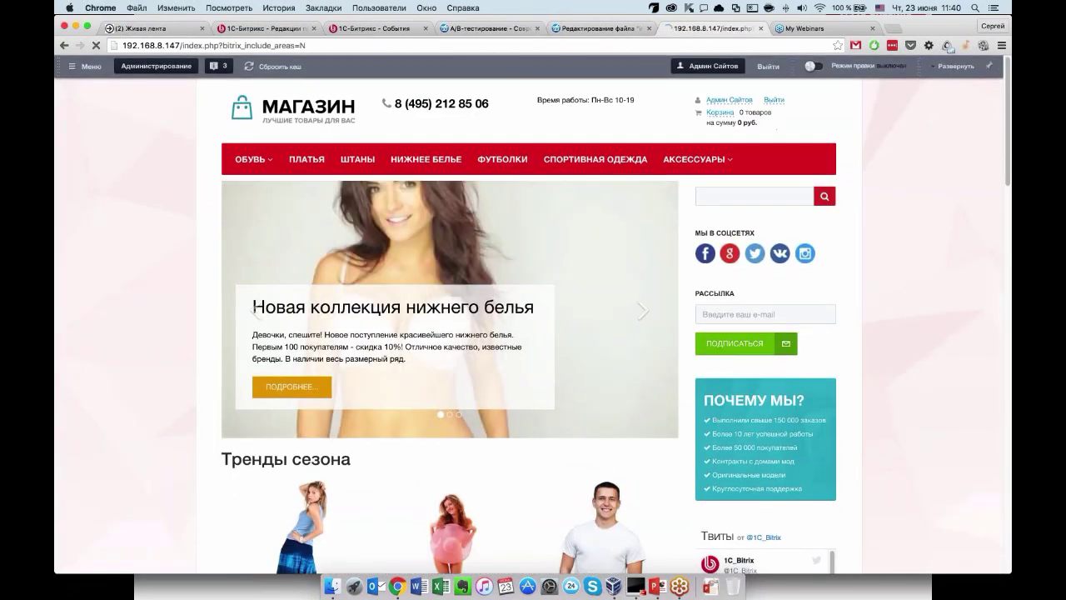
# Reload the storefront to check the Персональные рекомендации block, then open a new incognito window.
pyautogui.press('super+r')
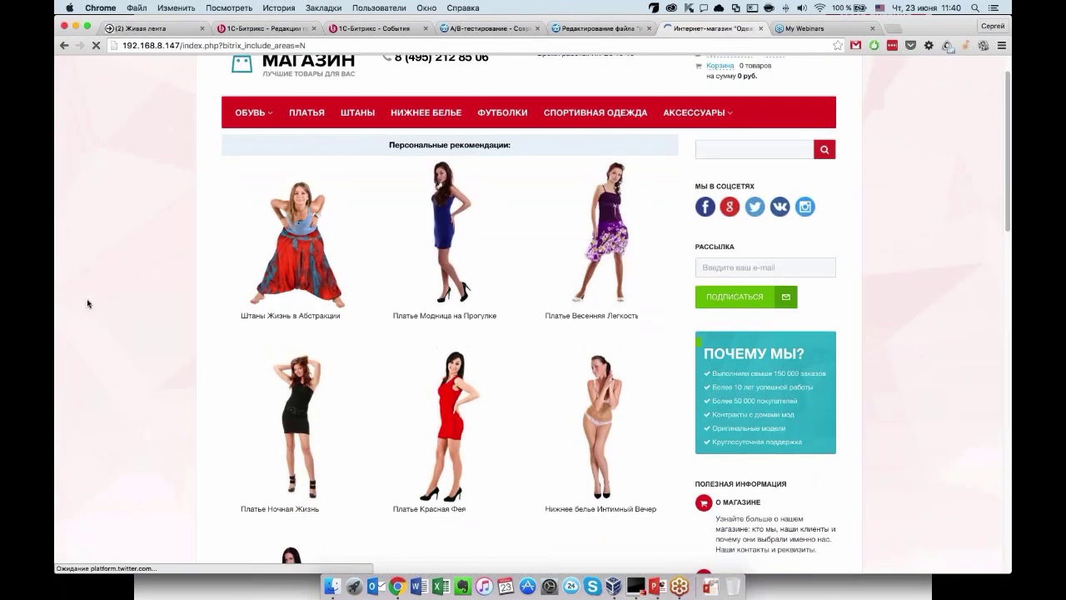
pyautogui.scroll(-10, 88, 304)
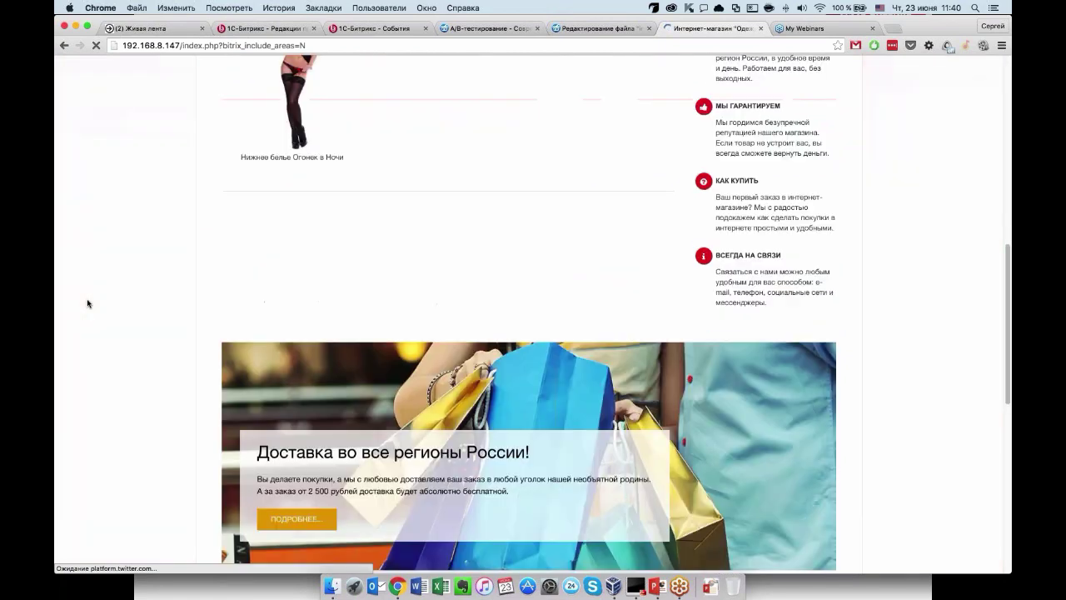
pyautogui.scroll(-5, 88, 303)
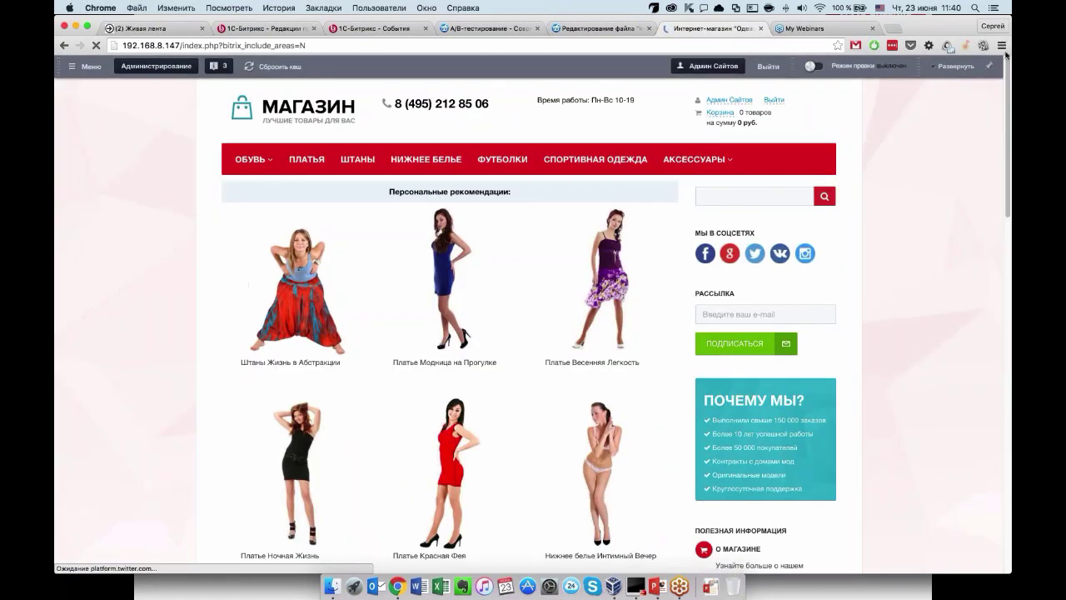
pyautogui.click(1002, 45)
pyautogui.click(845, 105)
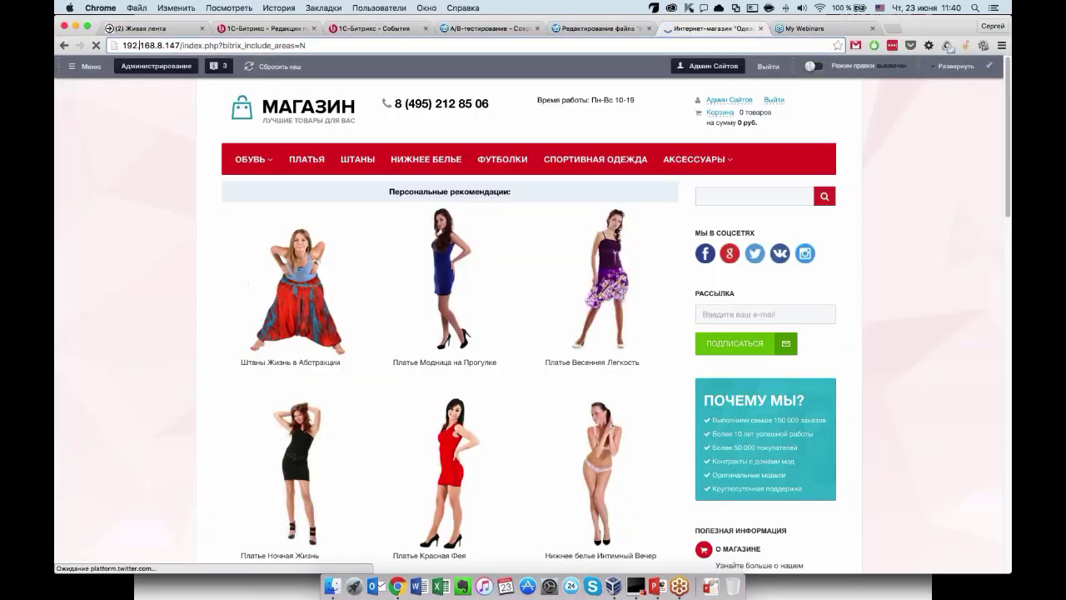
# Load the shop at 192.168.8.147 in the new window, showing variant A's Тренды сезона.
pyautogui.press('super+shift+n')
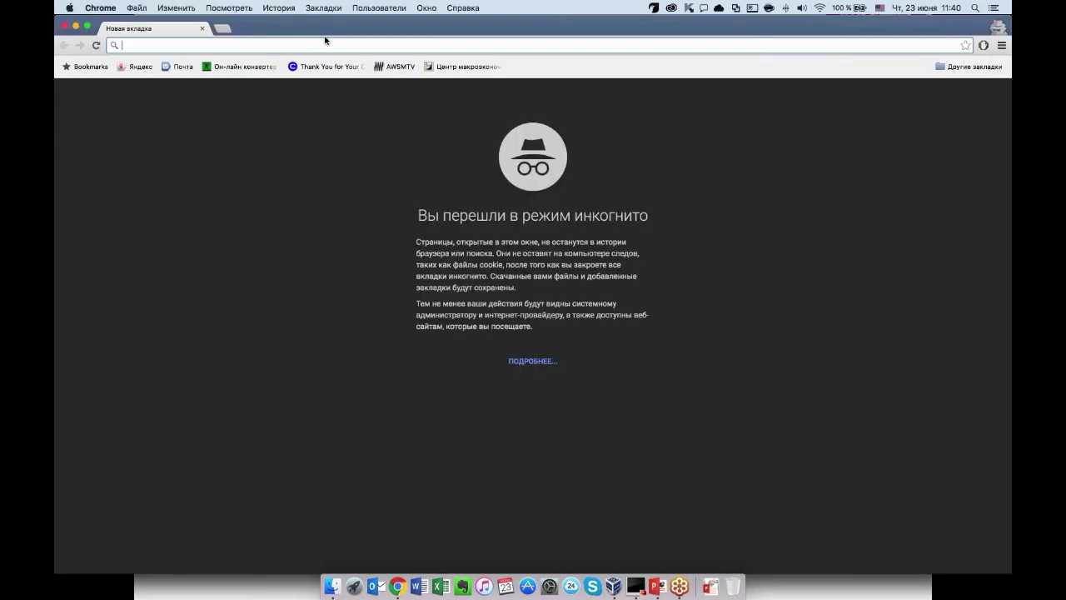
pyautogui.write('192.168.8.147')
pyautogui.press('Return')
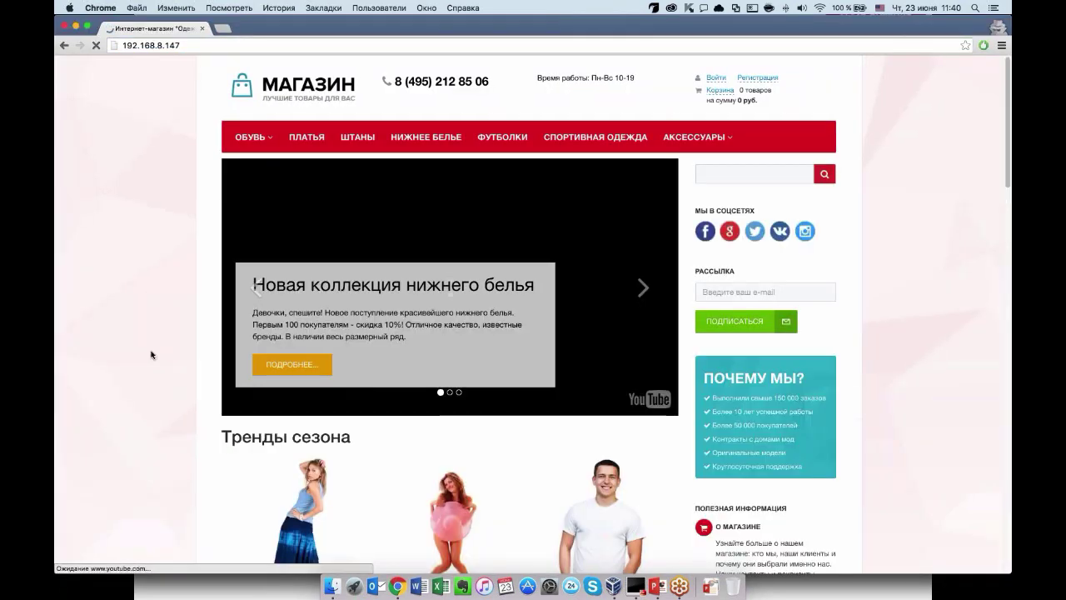
pyautogui.scroll(-8, 151, 355)
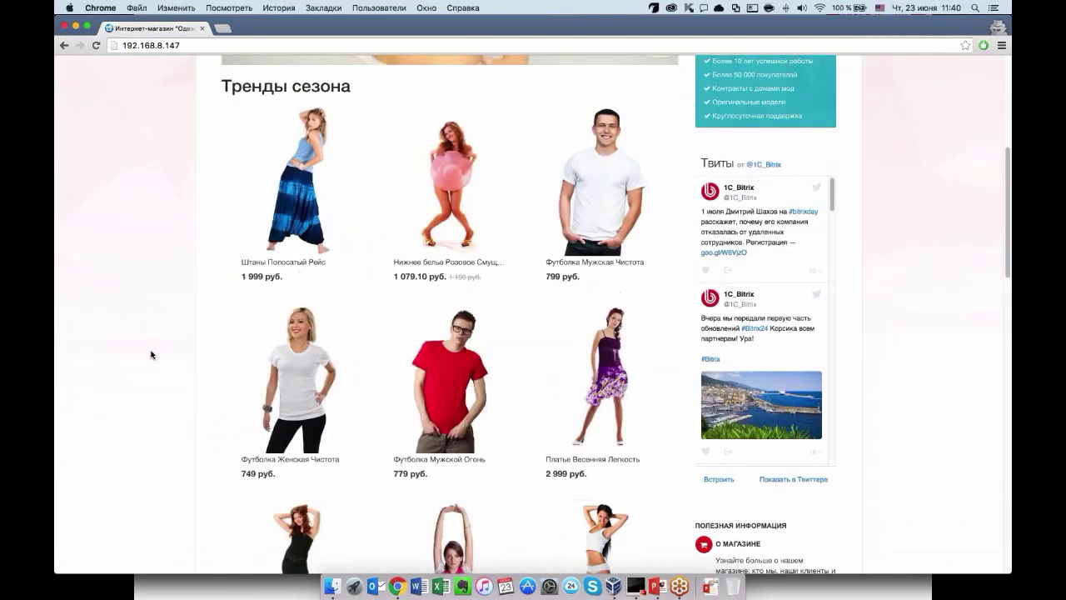
pyautogui.scroll(8, 150, 355)
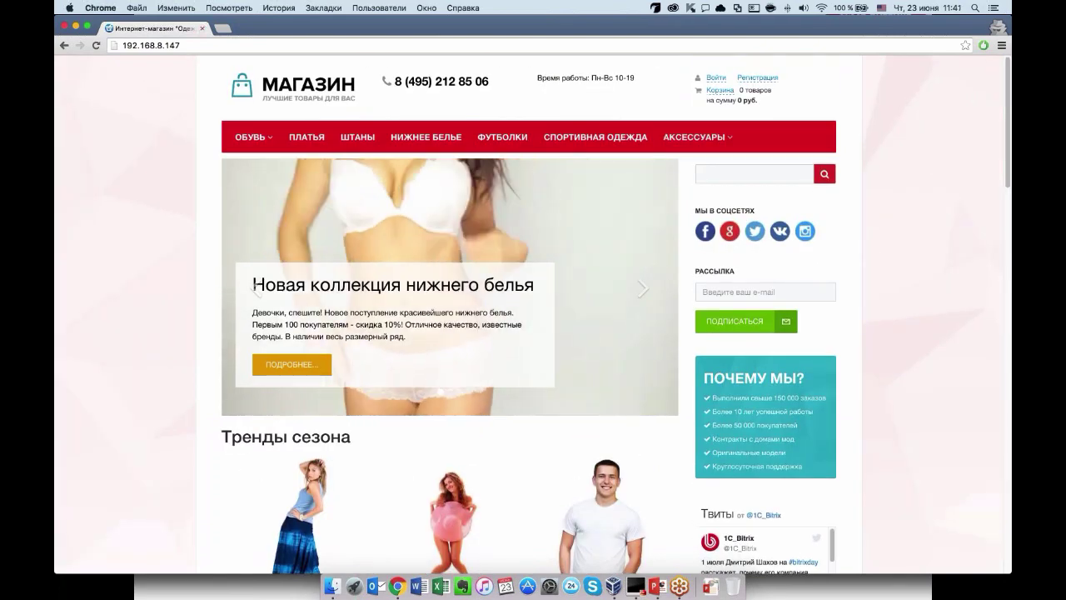
# Narrow the front window so both store versions sit side by side, and compare them.
pyautogui.moveTo(54, 167); pyautogui.dragTo(328, 167)
pyautogui.scroll(-2, 583, 250)
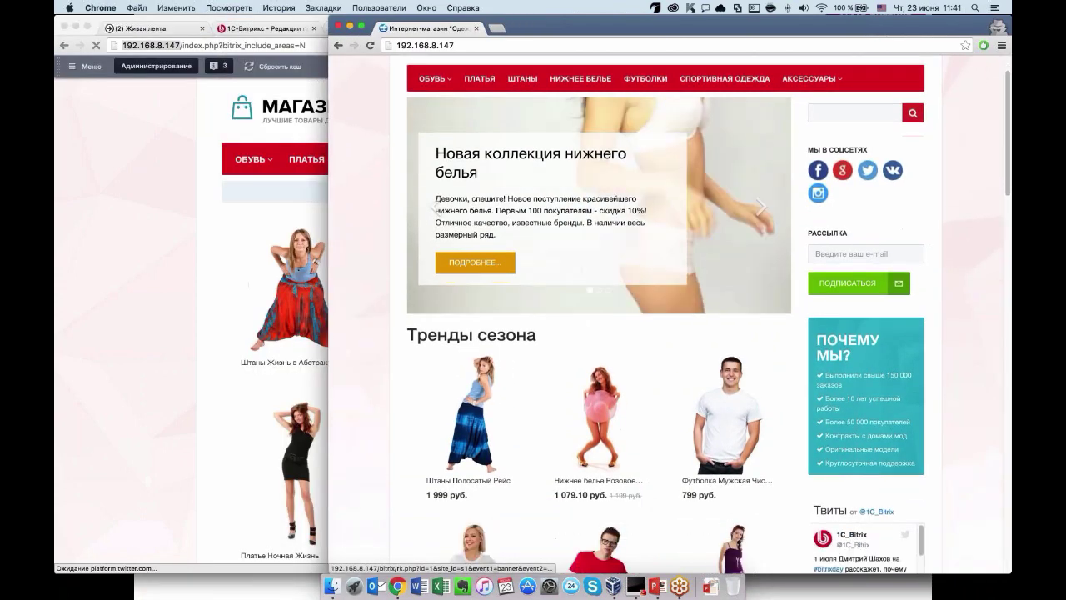
pyautogui.scroll(-2, 290, 352)
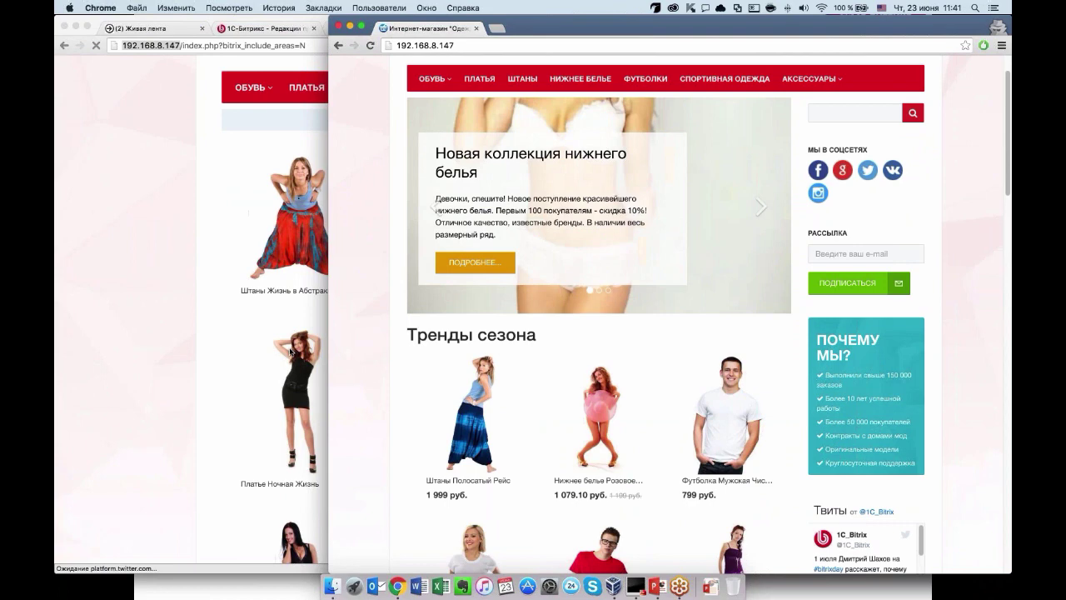
pyautogui.scroll(2, 290, 351)
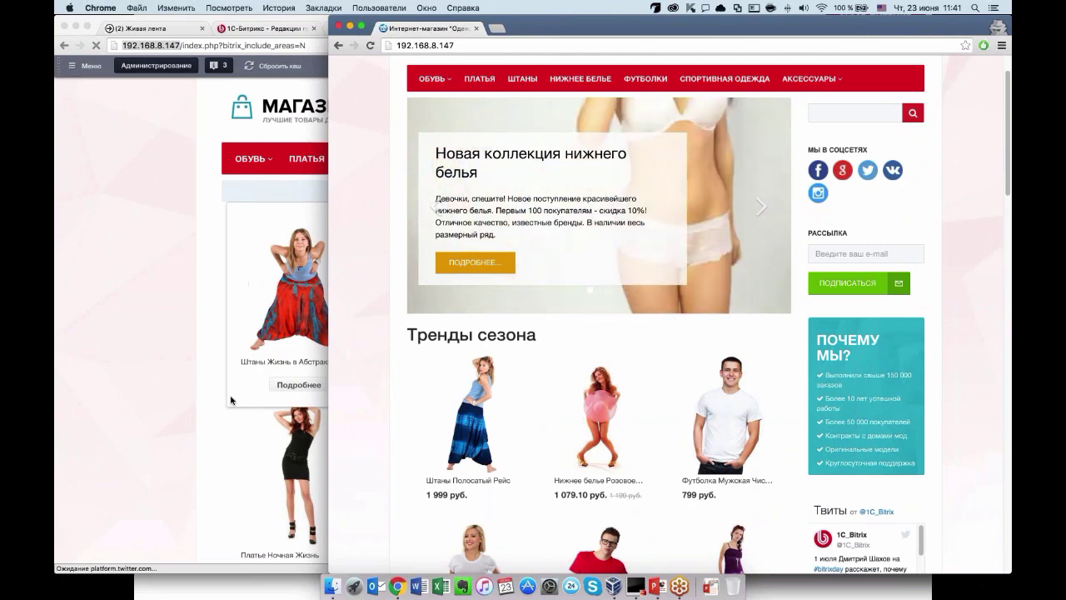
pyautogui.scroll(-5, 470, 400)
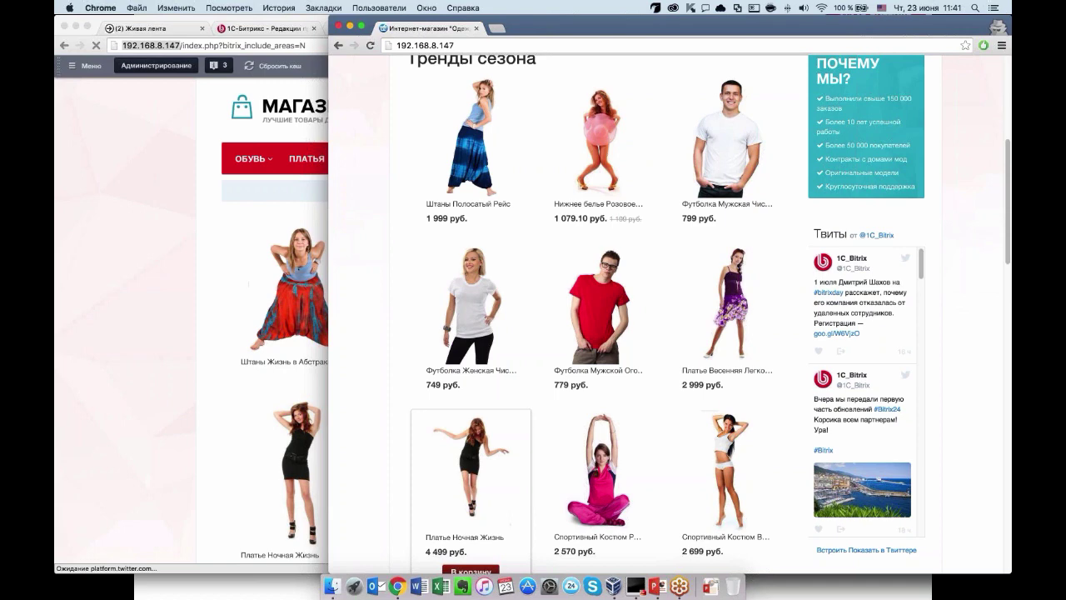
pyautogui.scroll(1, 667, 315)
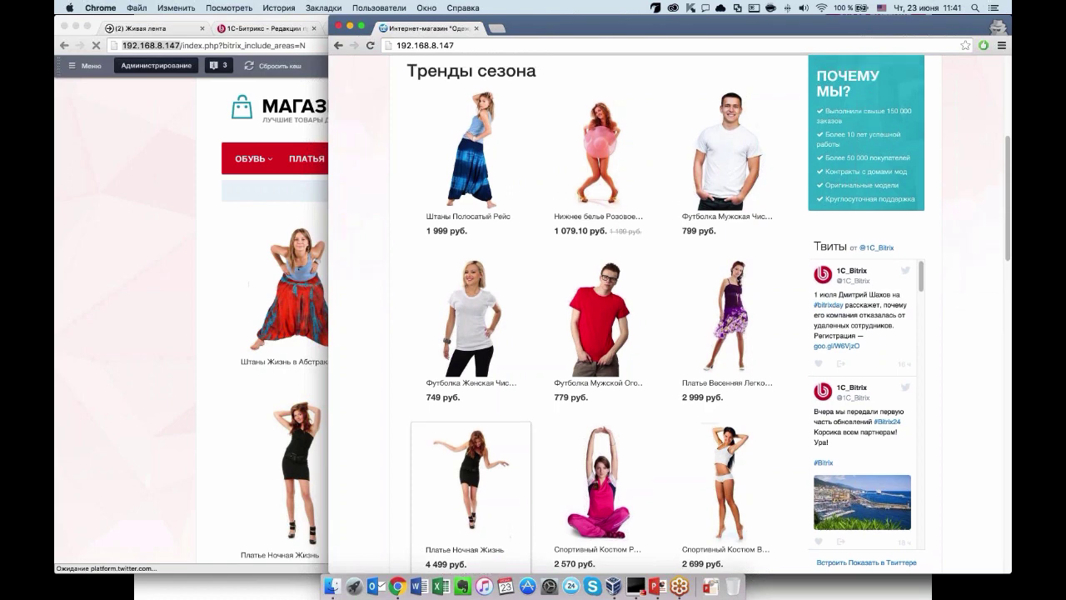
pyautogui.scroll(3, 667, 315)
# In the variant B window, open the Штаны Жизнь в Абстракции pants (1 899 руб.) and add them to the cart.
pyautogui.click(162, 395)
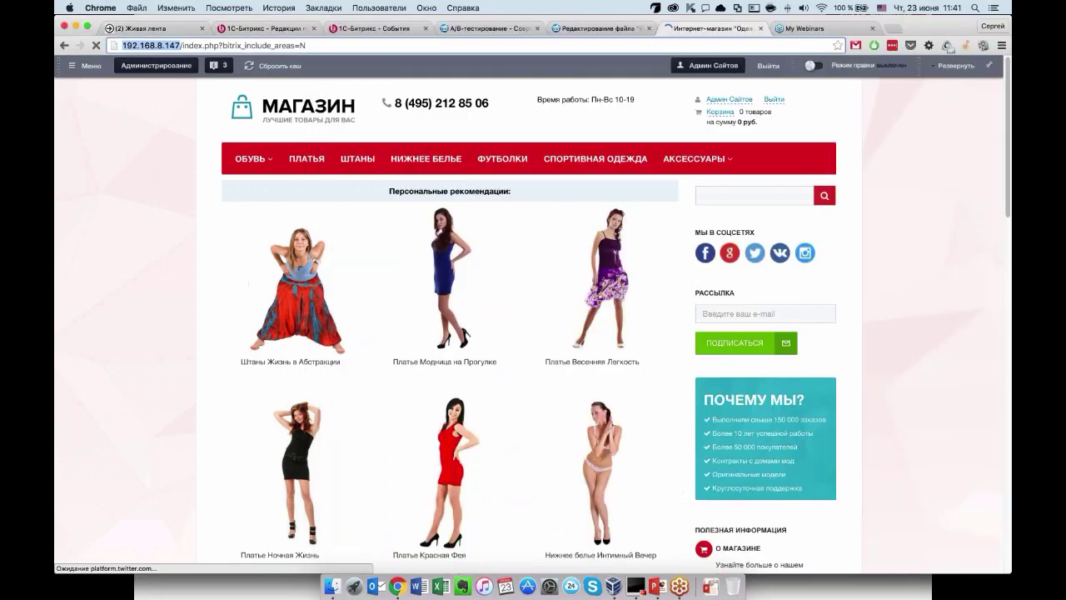
pyautogui.scroll(-10, 162, 395)
pyautogui.scroll(10, 450, 300)
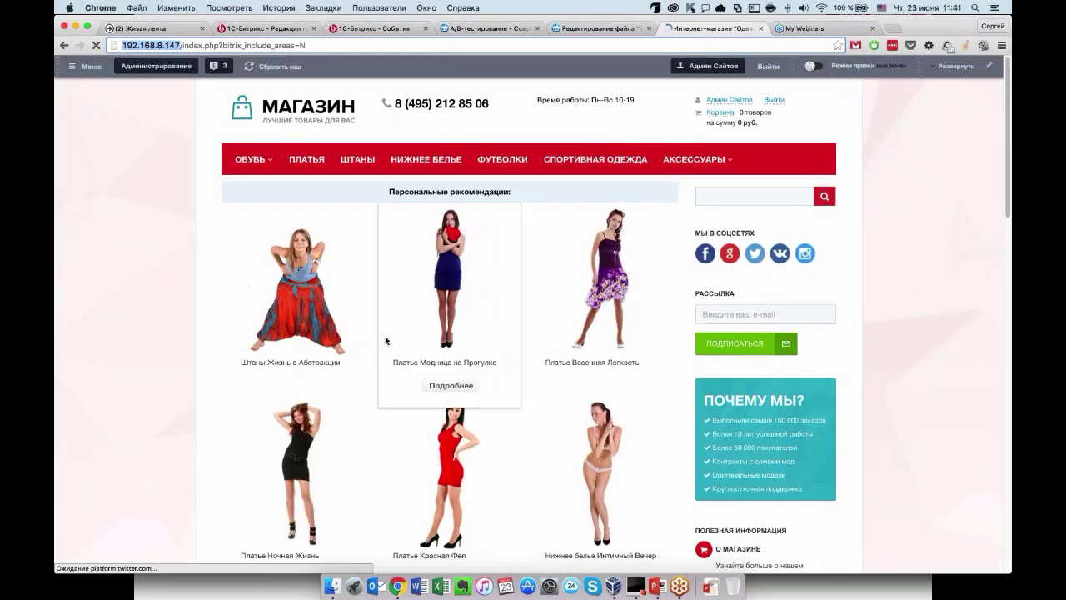
pyautogui.click(296, 283)
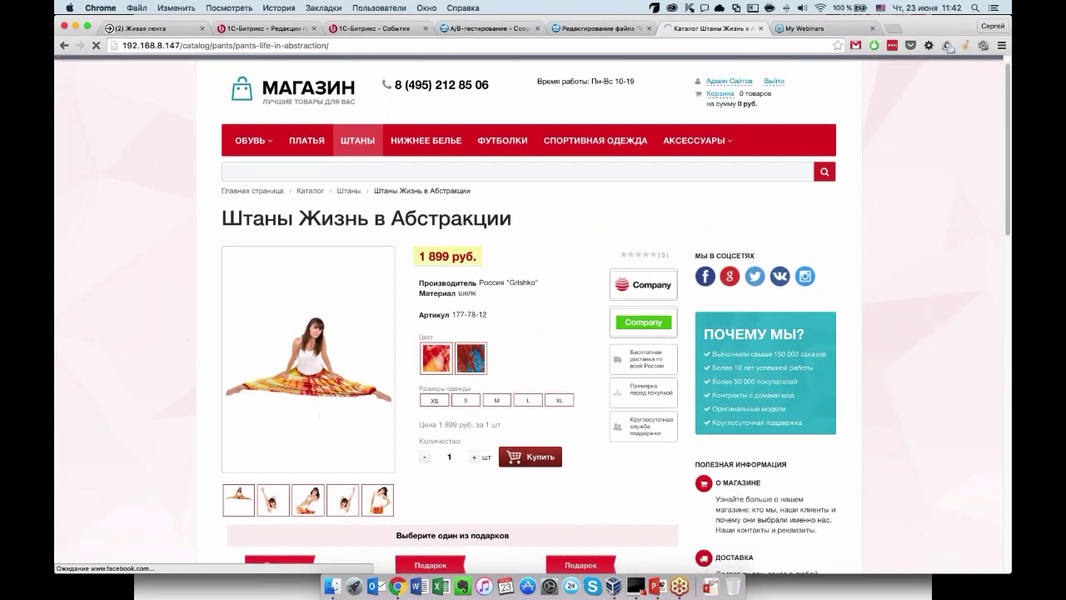
pyautogui.click(530, 457)
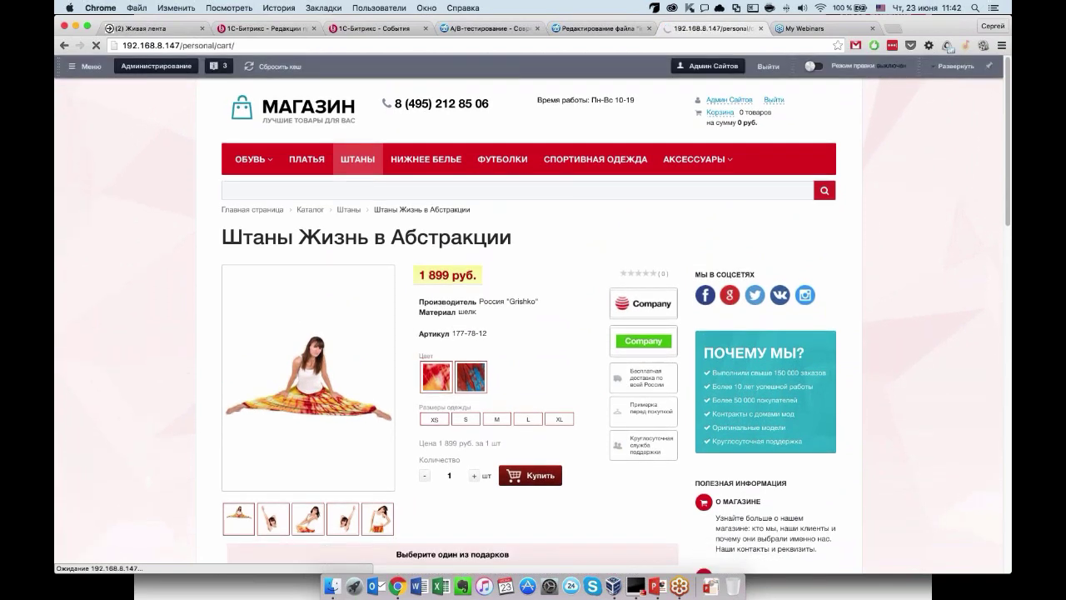
# Stop the Главная страница A/B test and open its Отчет showing groups A and B at 50%.
pyautogui.click(488, 31)
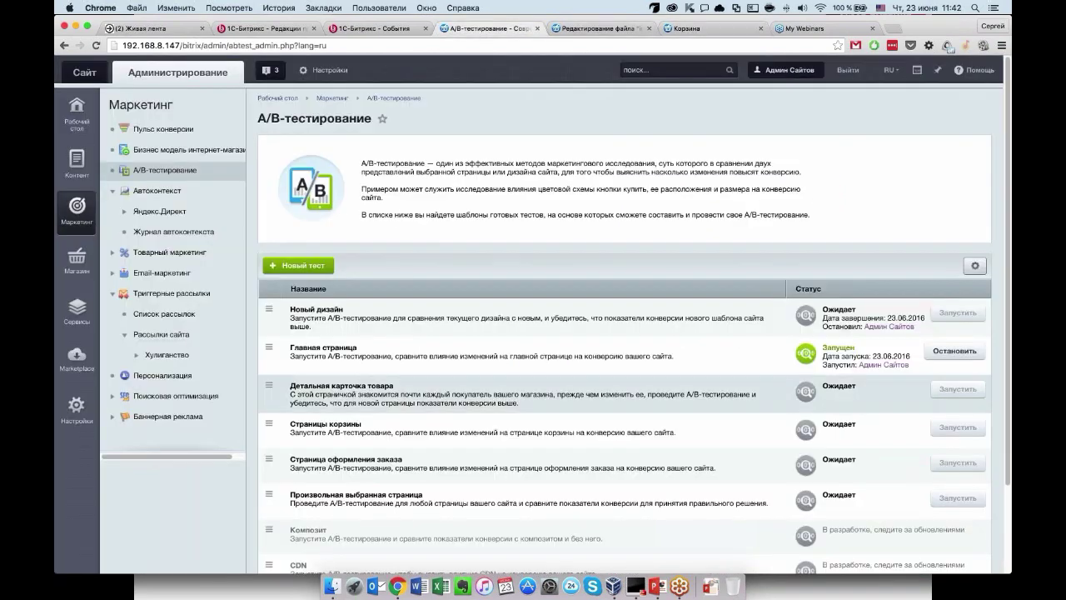
pyautogui.click(270, 350)
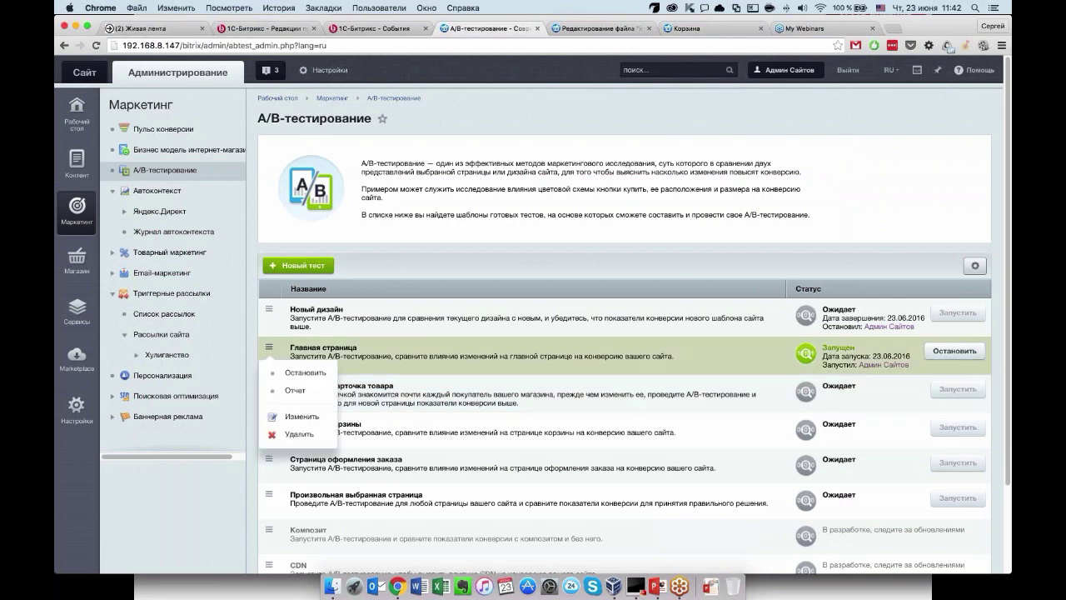
pyautogui.click(287, 368)
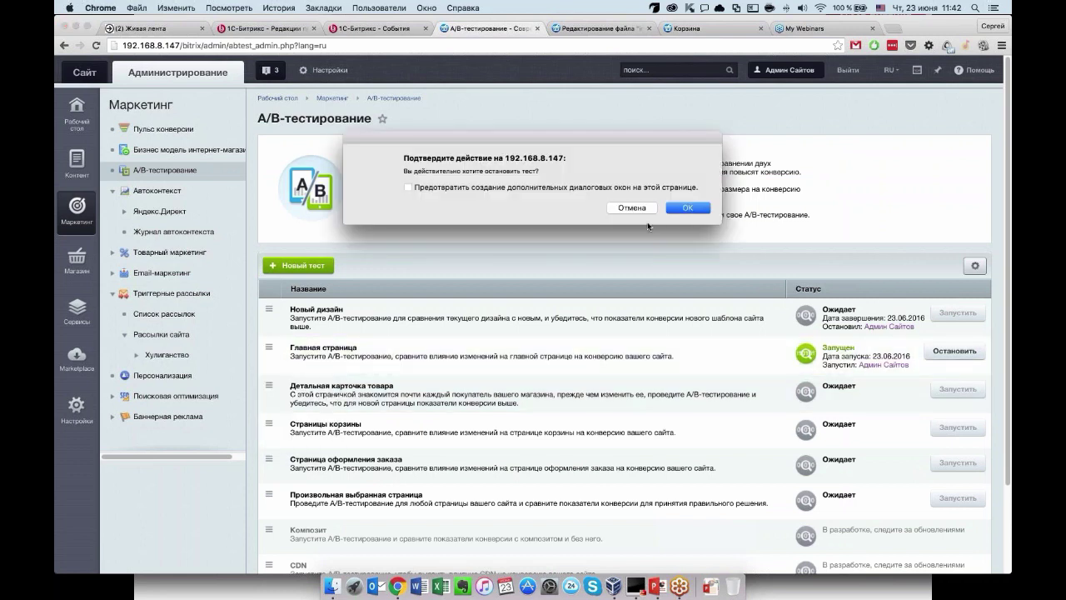
pyautogui.press('Return')
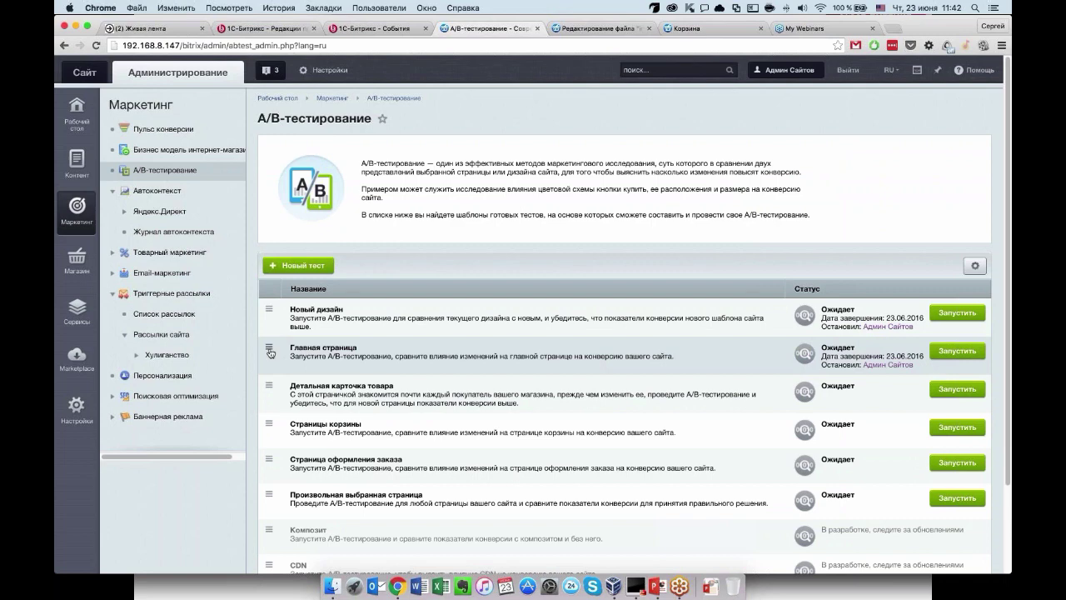
pyautogui.click(269, 346)
pyautogui.click(294, 390)
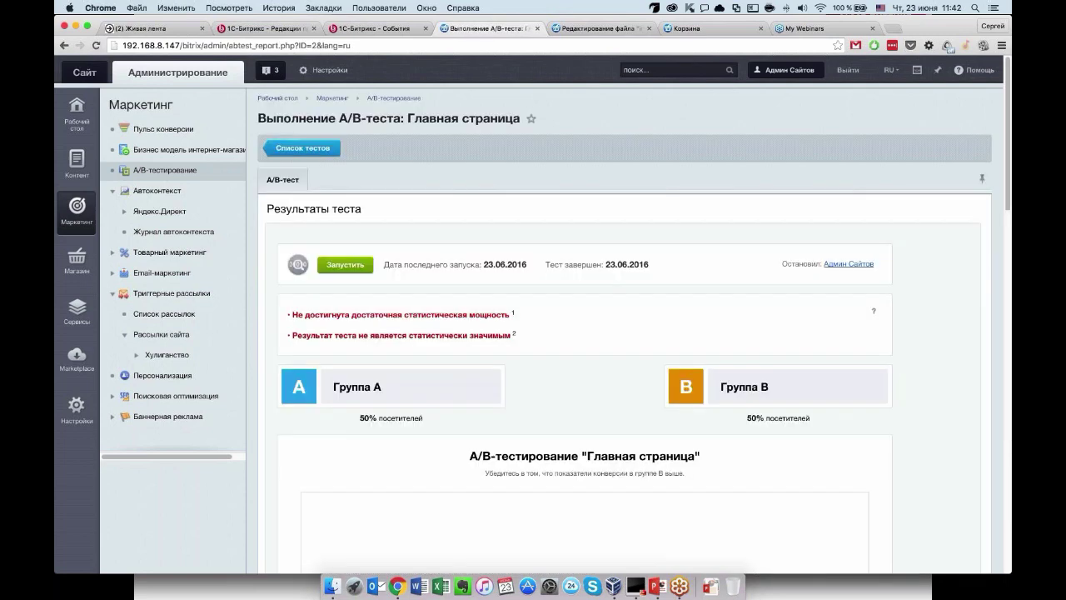
# Review the report's conversion metrics, all 0 for both groups, then go back to Список тестов.
pyautogui.scroll(-2, 533, 317)
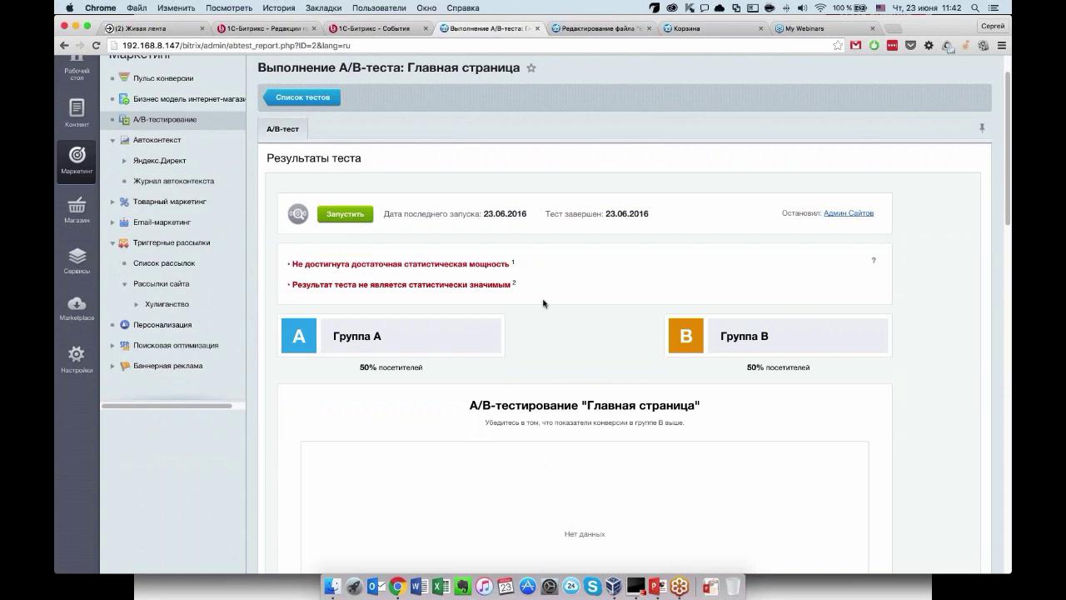
pyautogui.scroll(-3, 543, 303)
pyautogui.scroll(2, 543, 303)
pyautogui.scroll(1, 543, 303)
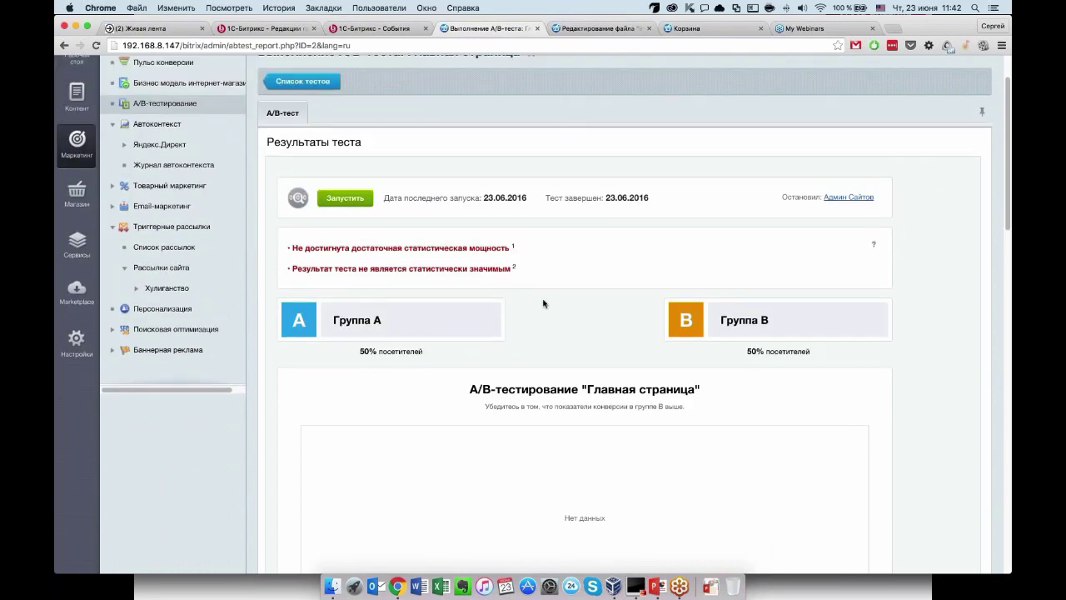
pyautogui.scroll(-2, 543, 303)
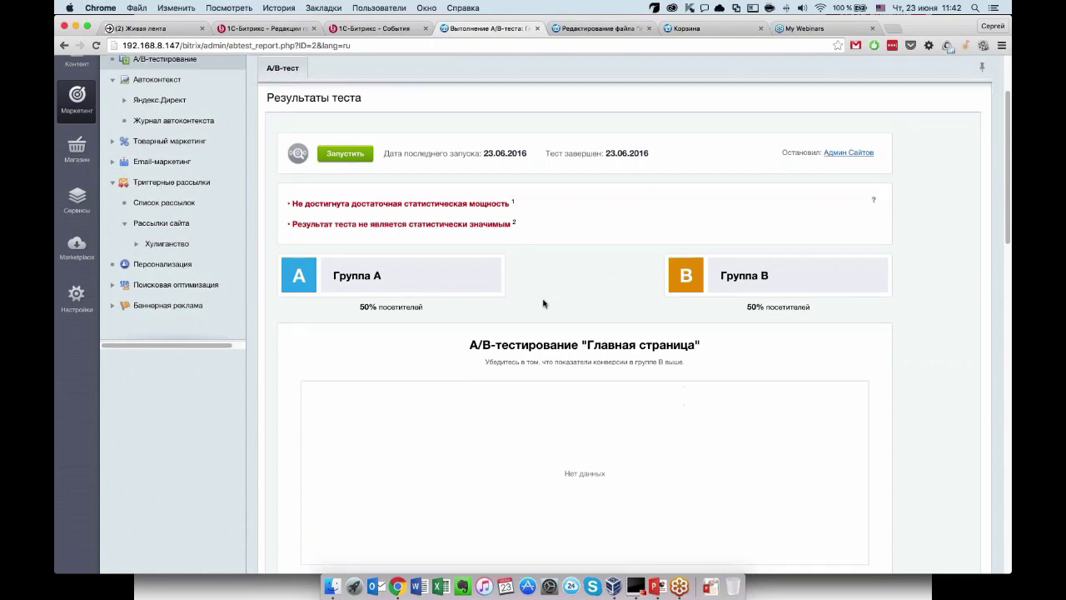
pyautogui.scroll(-6, 543, 304)
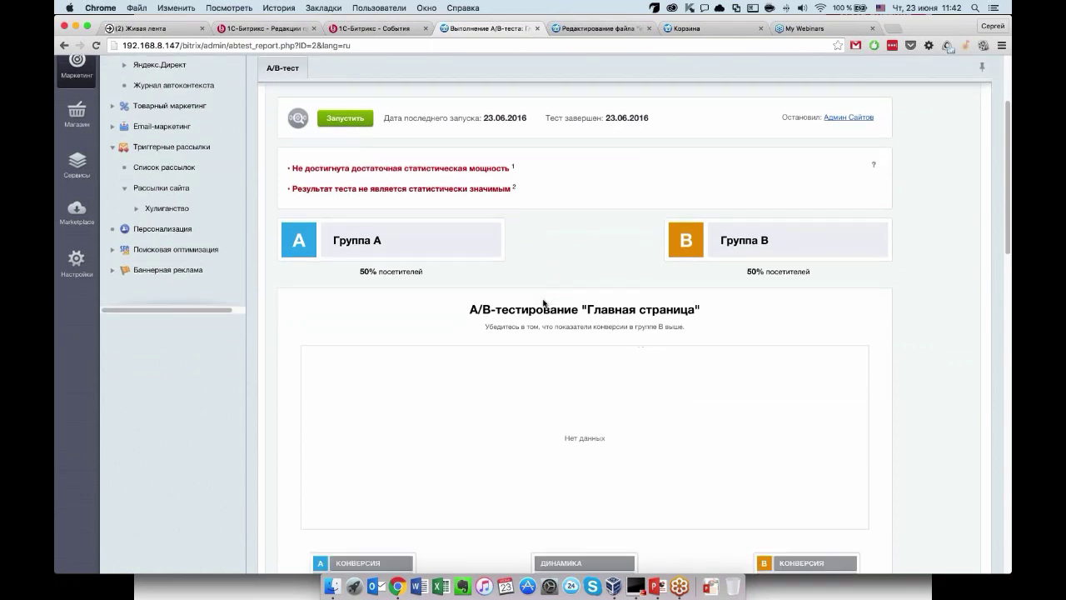
pyautogui.scroll(-2, 543, 303)
pyautogui.scroll(2, 543, 303)
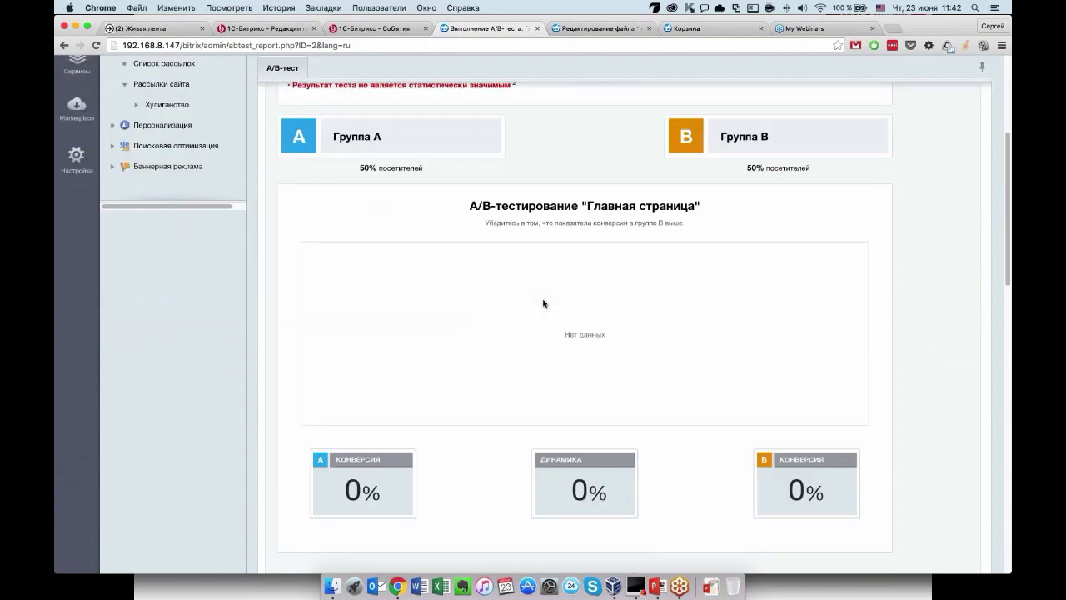
pyautogui.scroll(3, 543, 303)
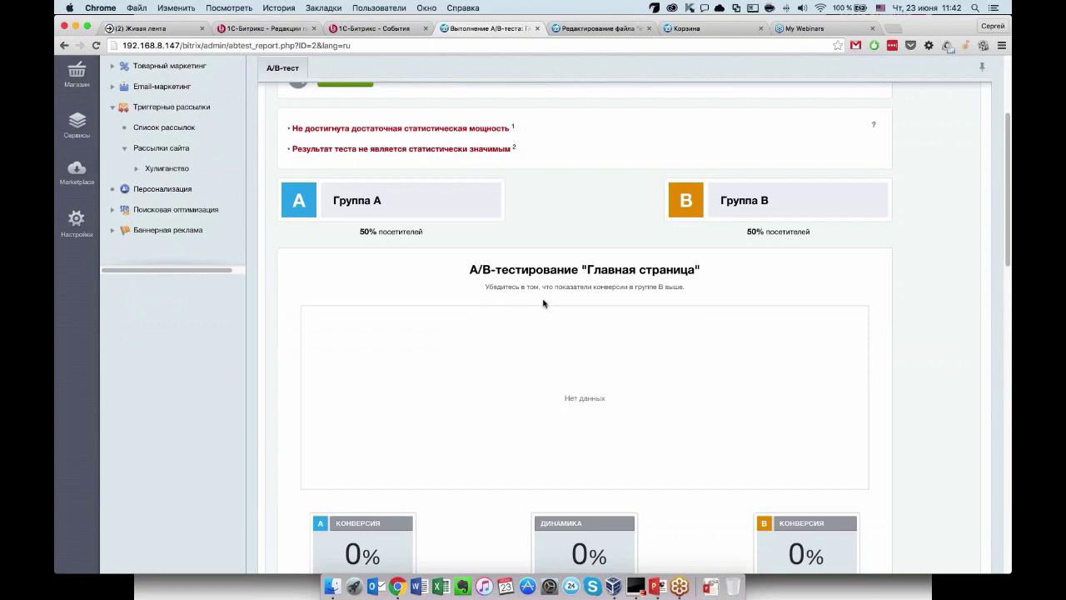
pyautogui.scroll(-12, 543, 303)
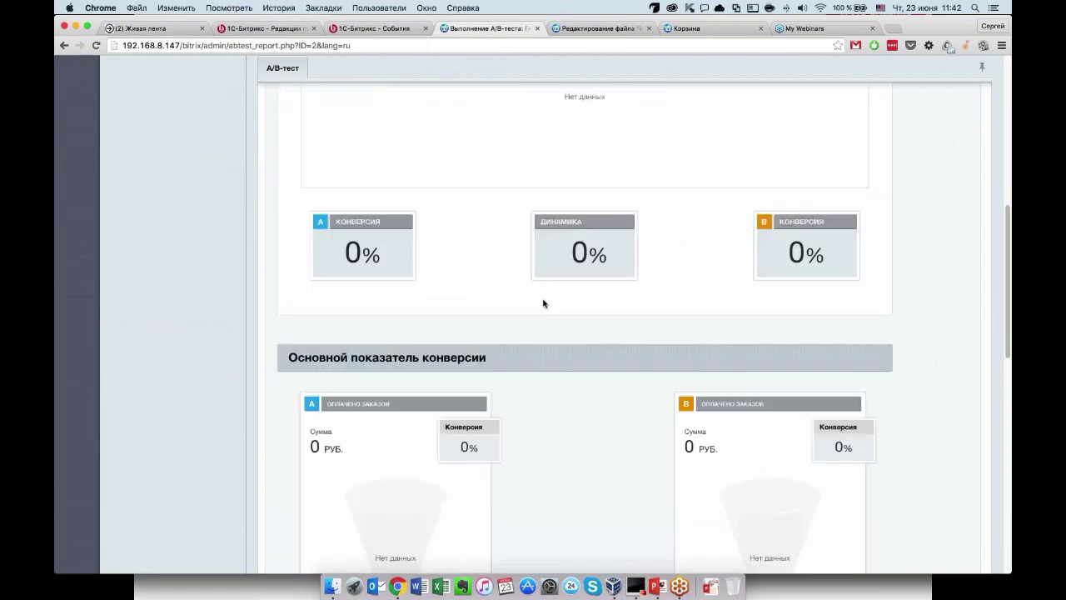
pyautogui.scroll(15, 543, 303)
pyautogui.scroll(-2, 543, 303)
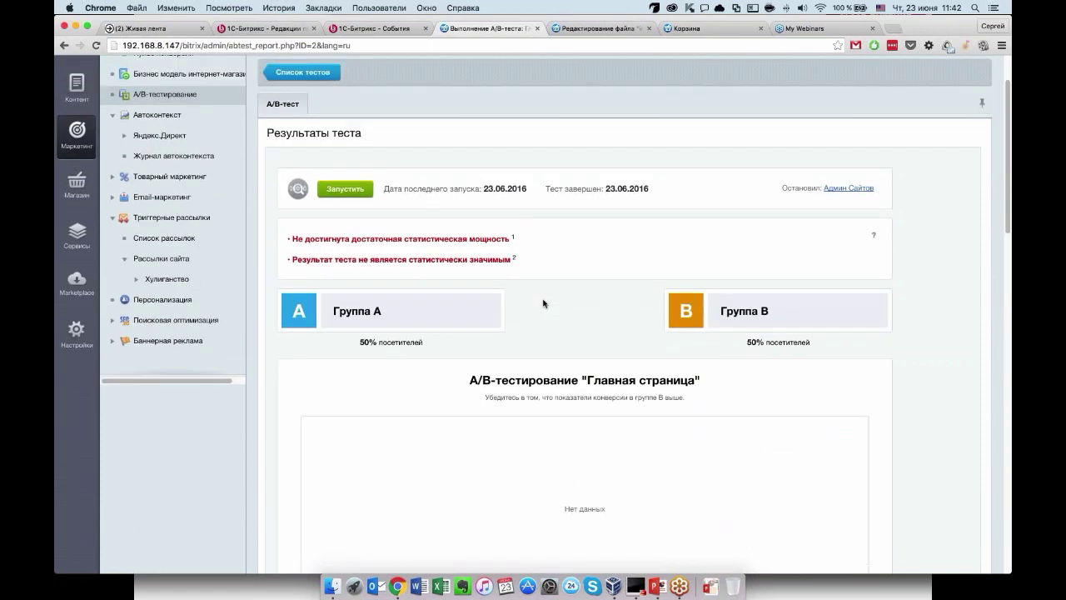
pyautogui.scroll(-3, 543, 303)
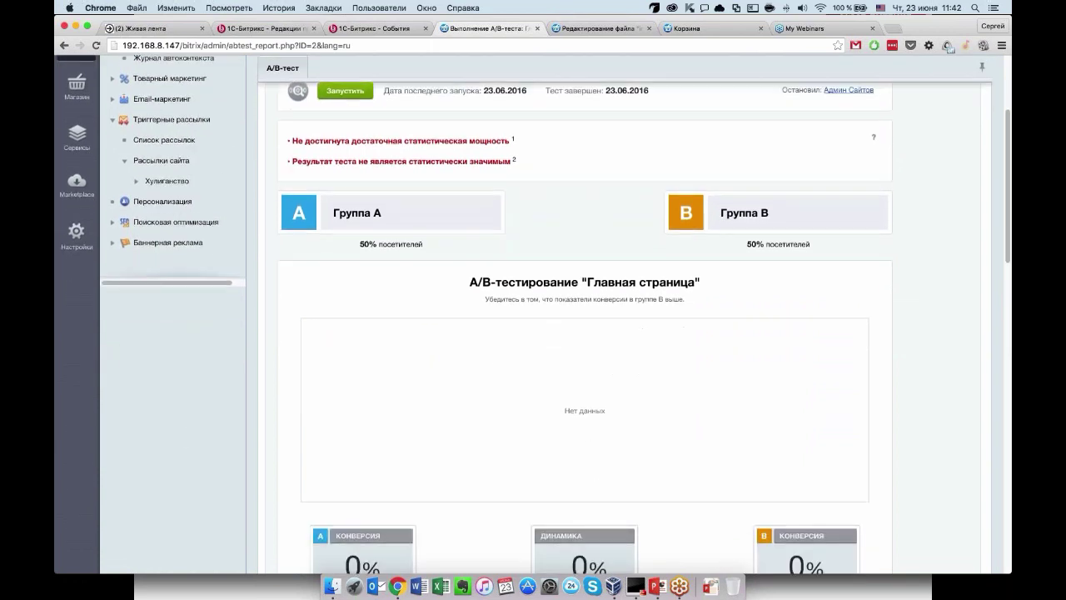
pyautogui.scroll(-1, 543, 303)
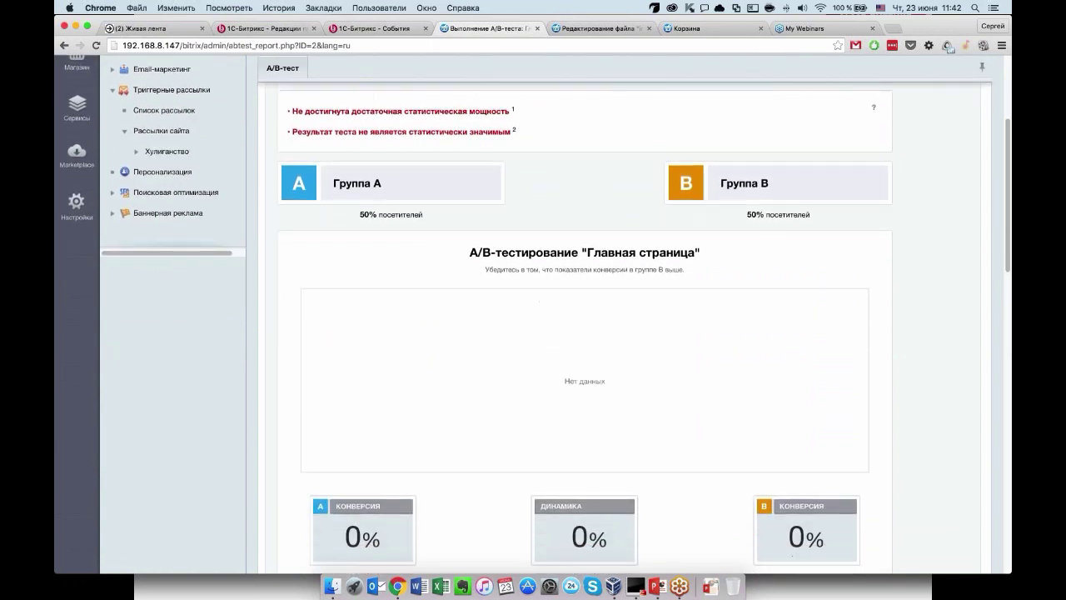
pyautogui.scroll(-5, 576, 327)
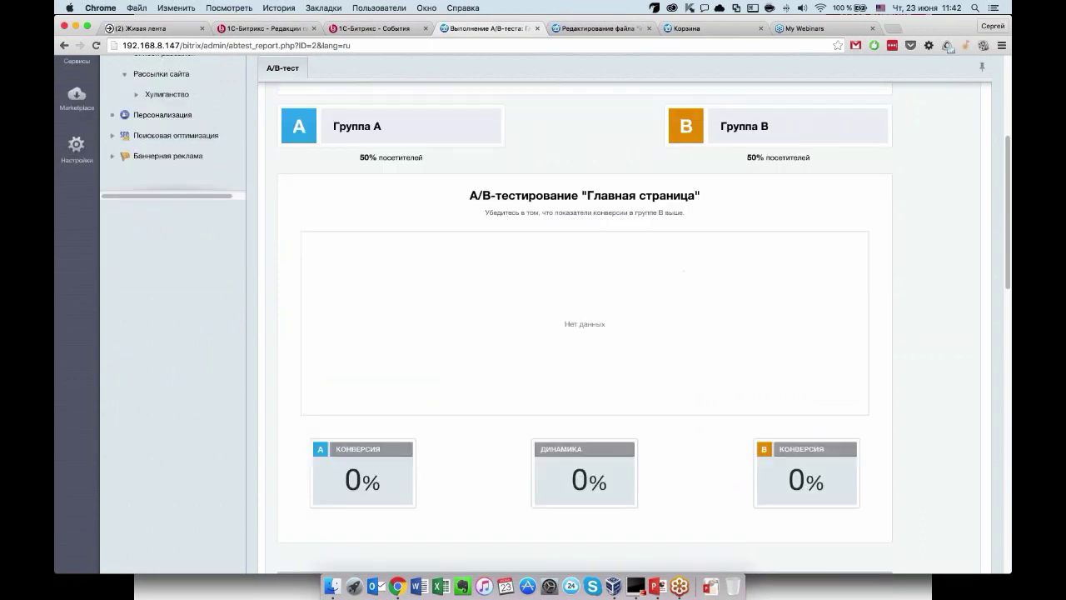
pyautogui.scroll(-4, 575, 327)
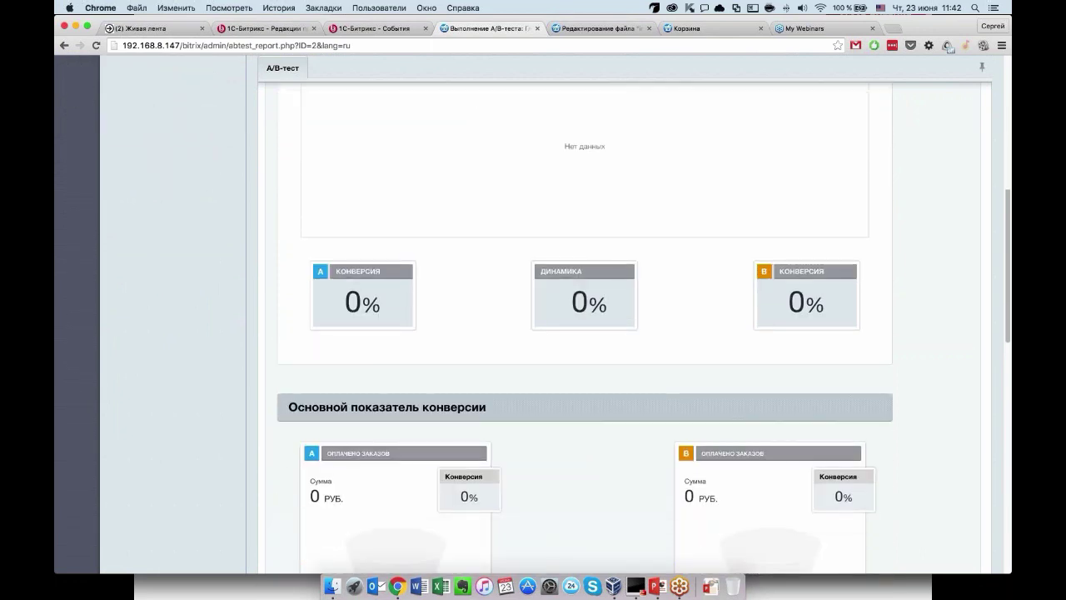
pyautogui.scroll(-8, 425, 221)
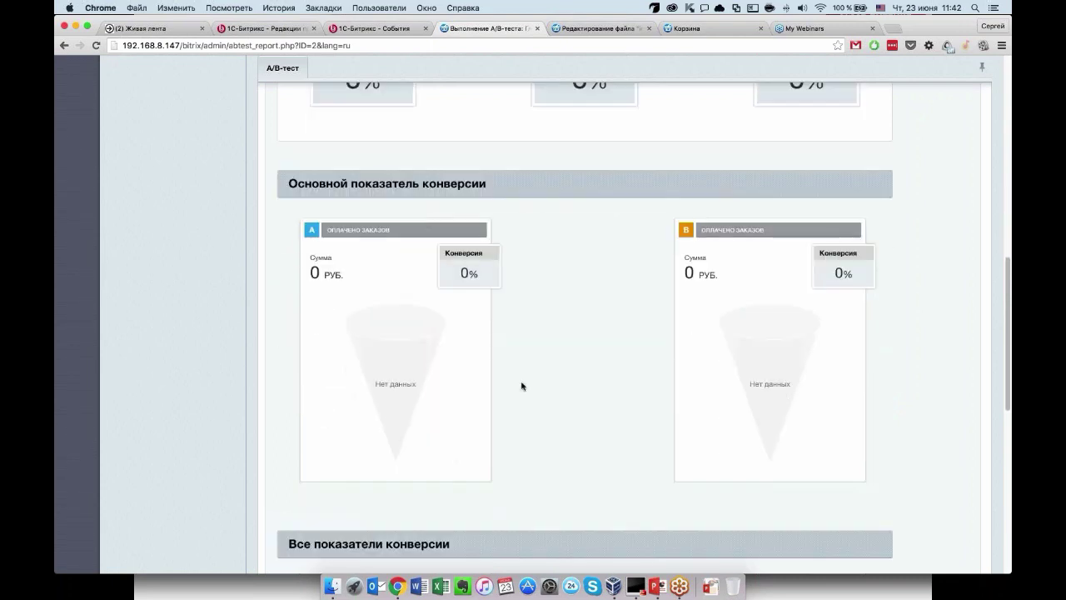
pyautogui.scroll(-1, 464, 147)
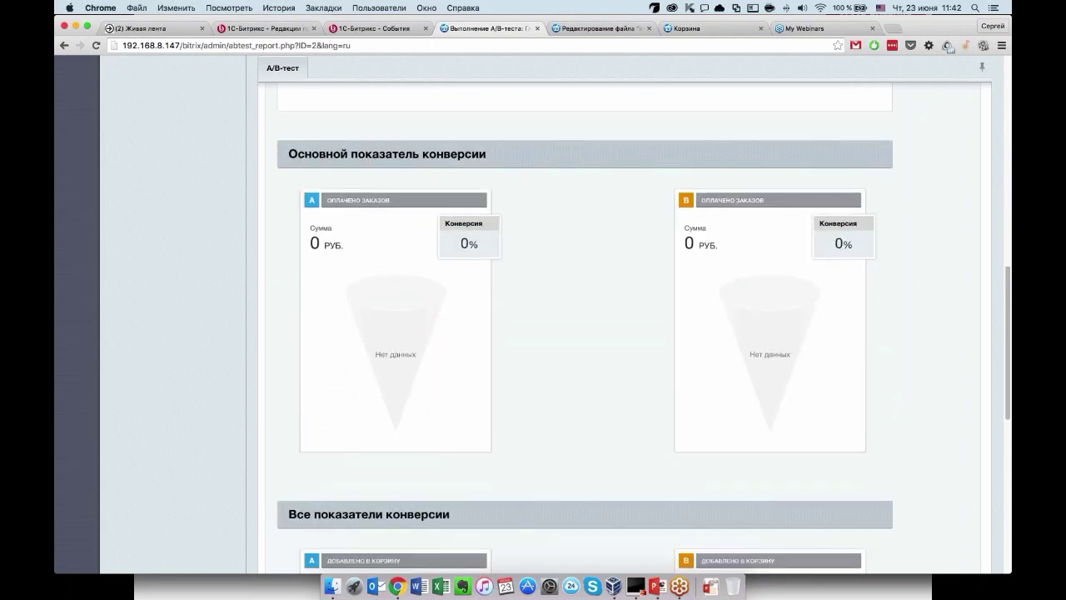
pyautogui.scroll(-8, 594, 333)
pyautogui.scroll(-6, 594, 332)
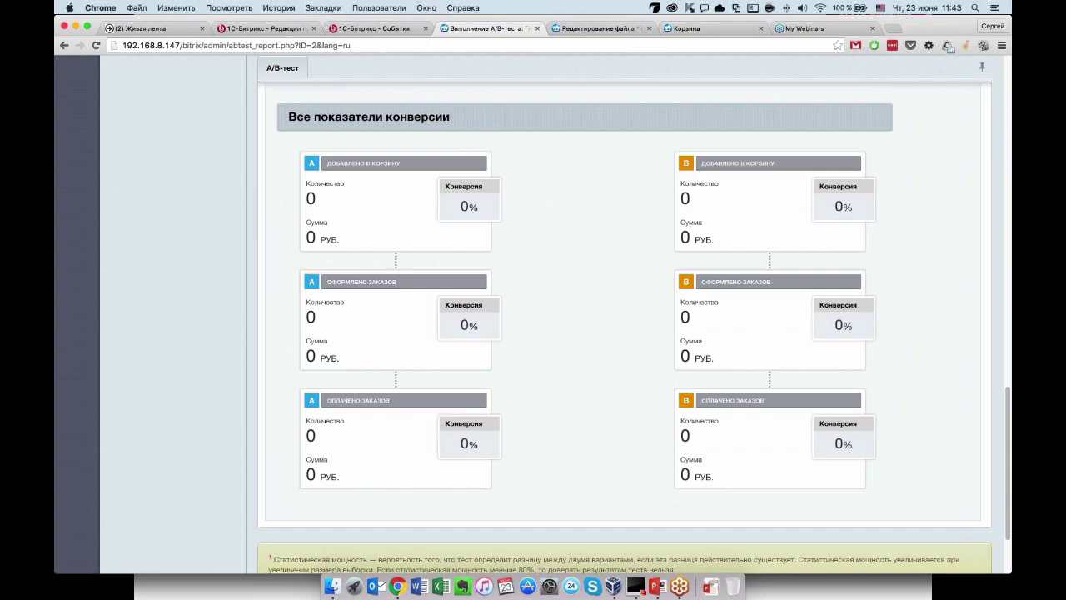
pyautogui.scroll(1, 637, 417)
pyautogui.scroll(1, 637, 417)
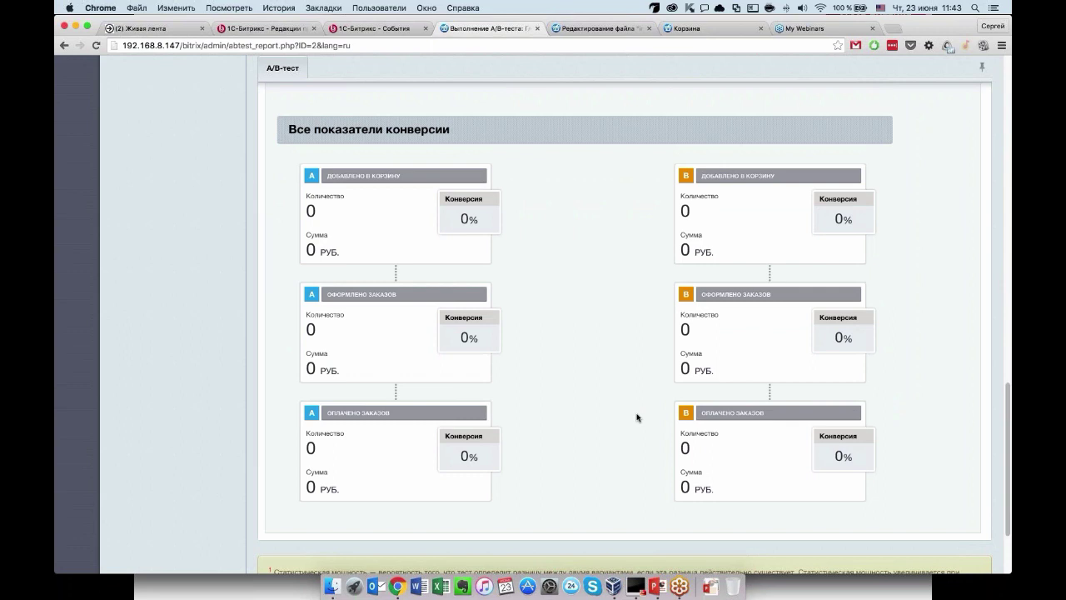
pyautogui.scroll(2, 603, 322)
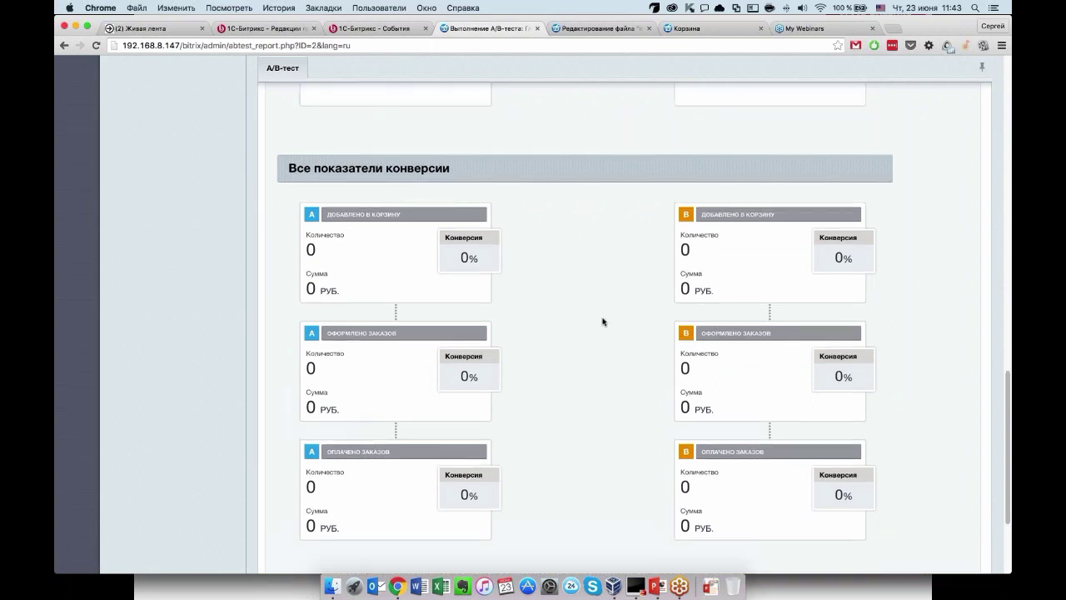
pyautogui.scroll(10, 603, 321)
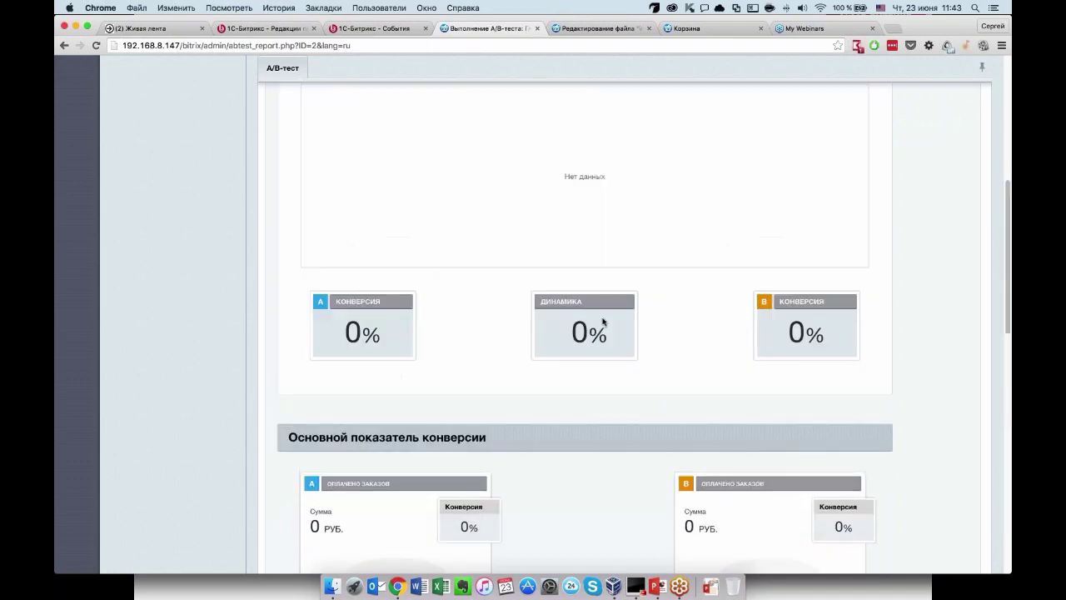
pyautogui.scroll(10, 603, 321)
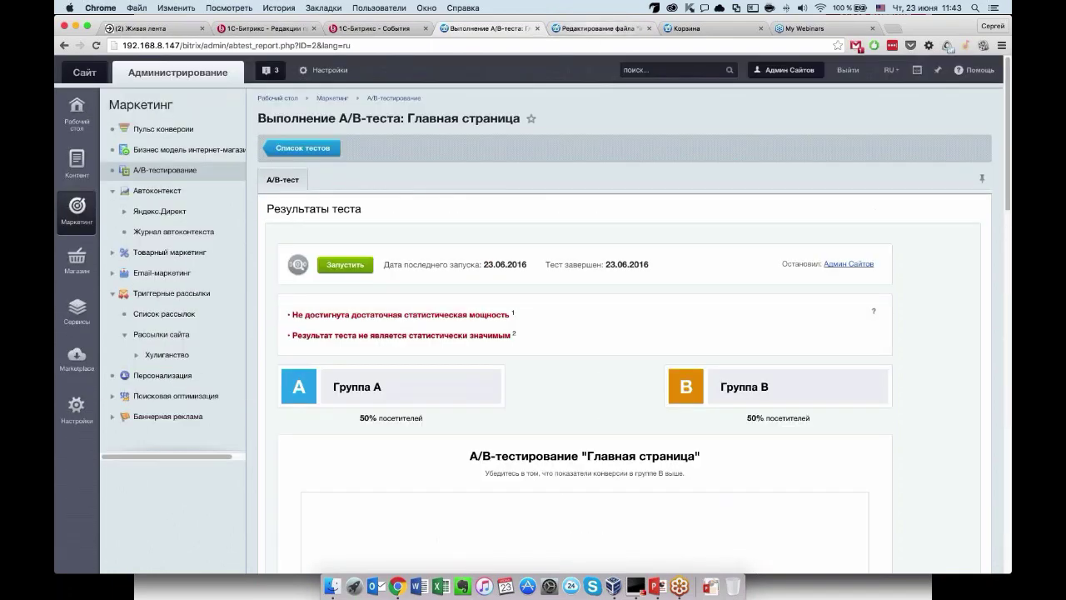
pyautogui.click(303, 148)
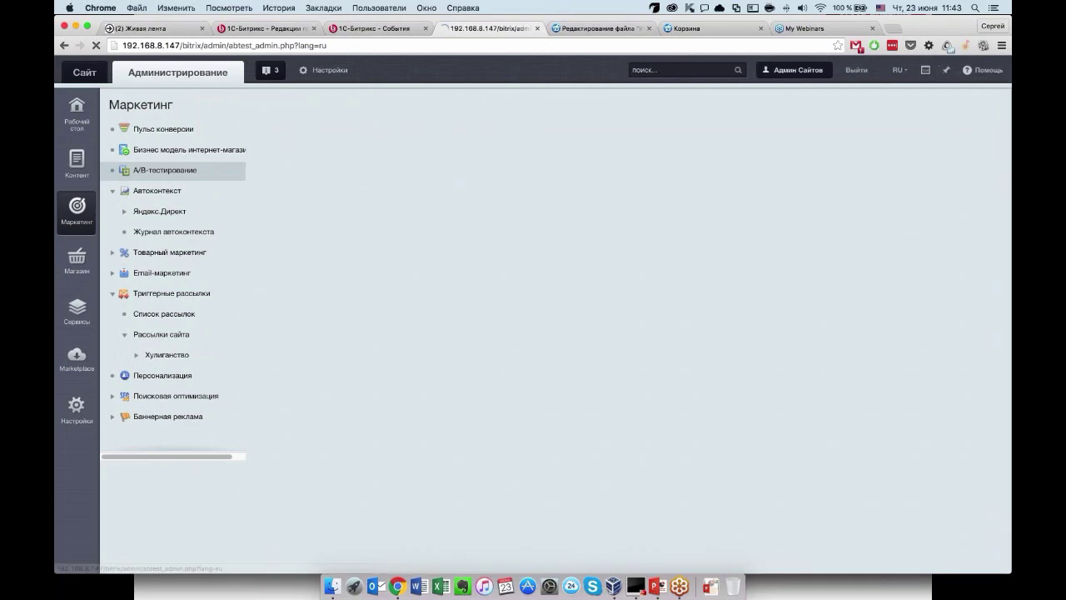
# Scroll through the A/B test list, then advance the slides to 'E-mail маркетинг, триггерные рассылки'.
pyautogui.scroll(-3, 358, 341)
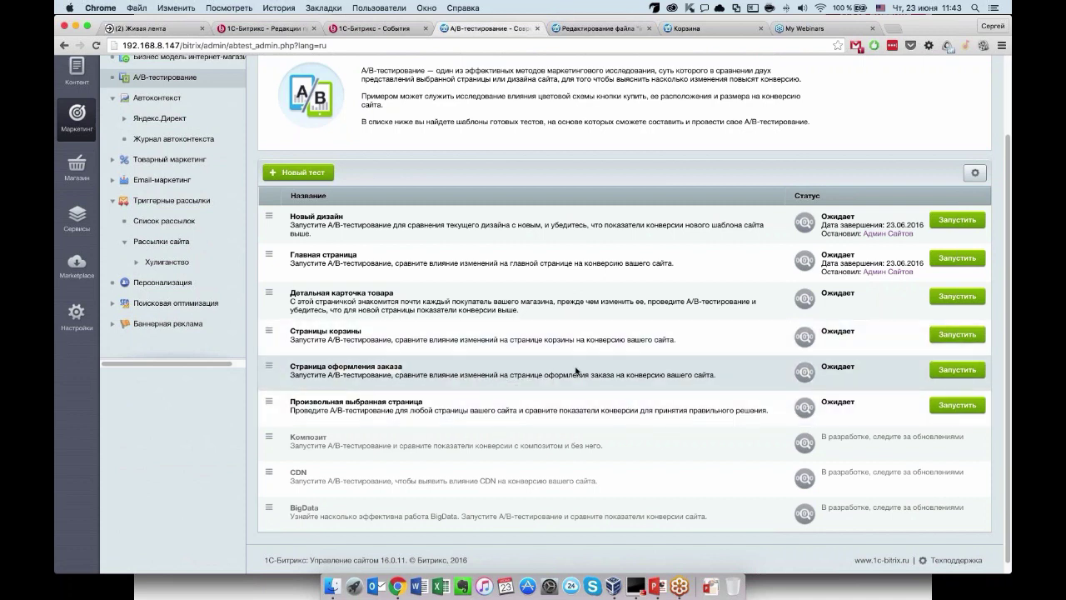
pyautogui.scroll(3, 576, 370)
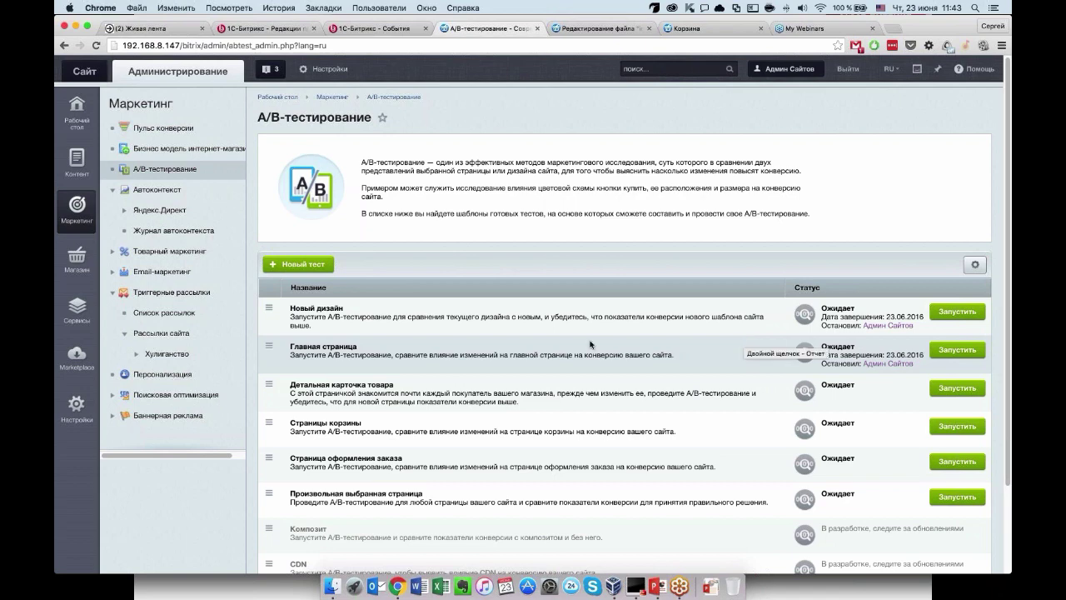
pyautogui.scroll(-2, 590, 350)
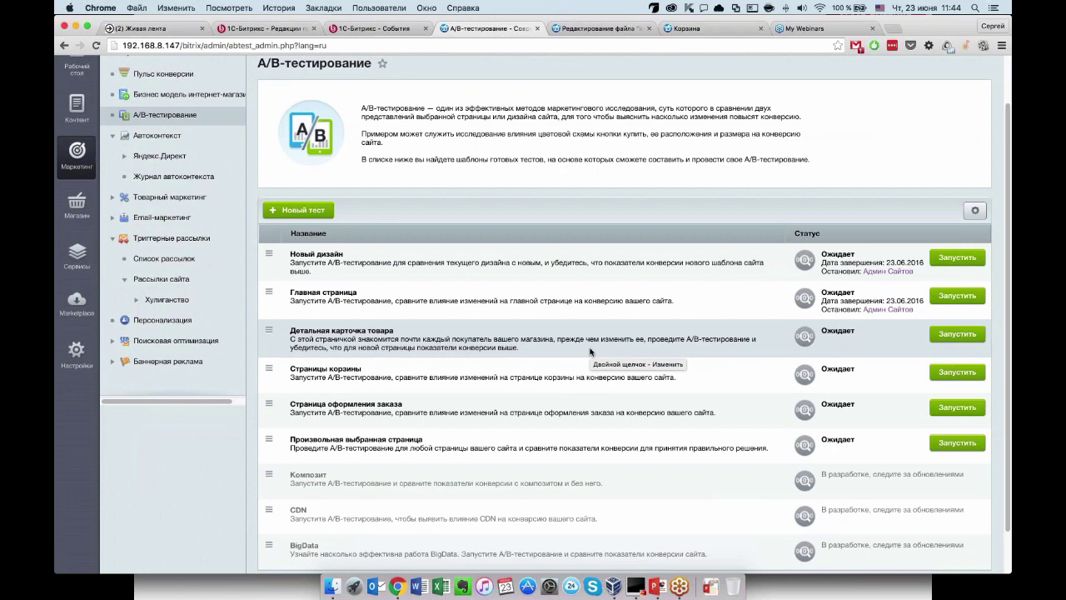
pyautogui.scroll(3, 590, 352)
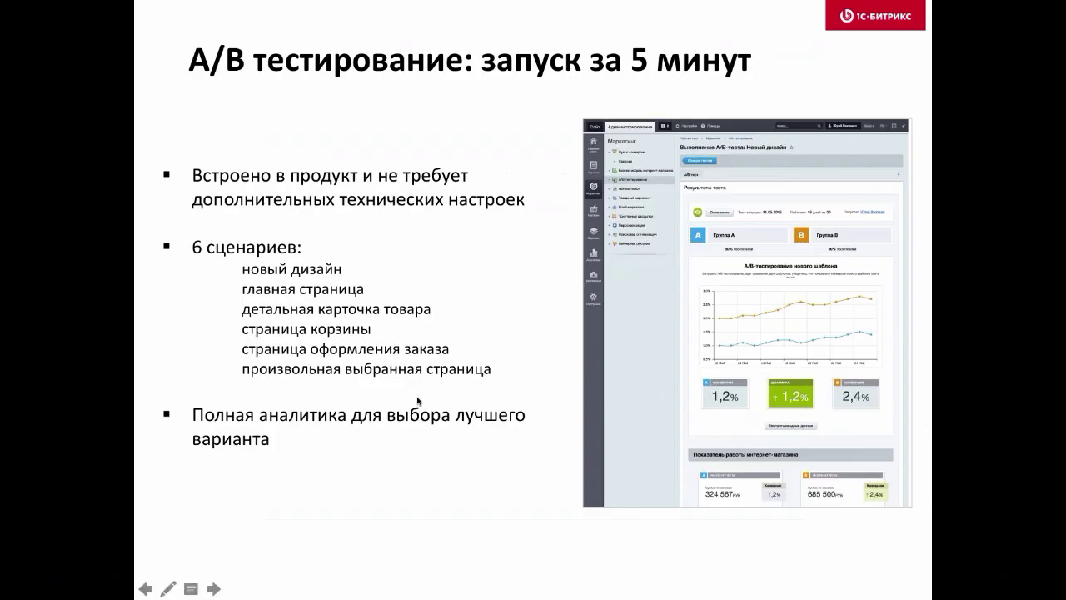
pyautogui.press('Right')
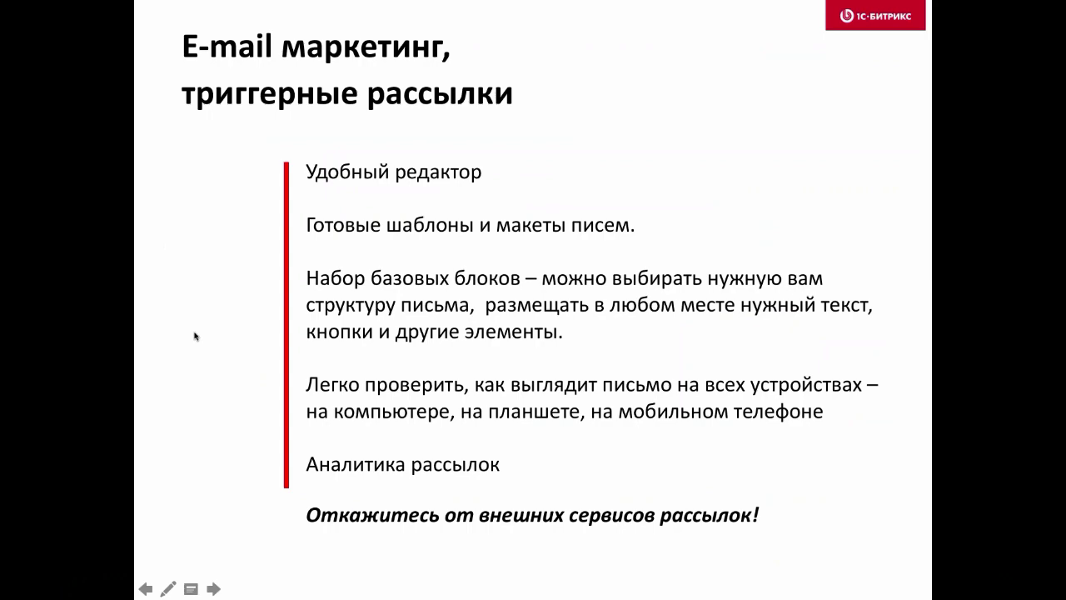
# Back in the admin, expand Email-маркетинг in the marketing menu and switch to the store page tab.
pyautogui.press('super+Tab')
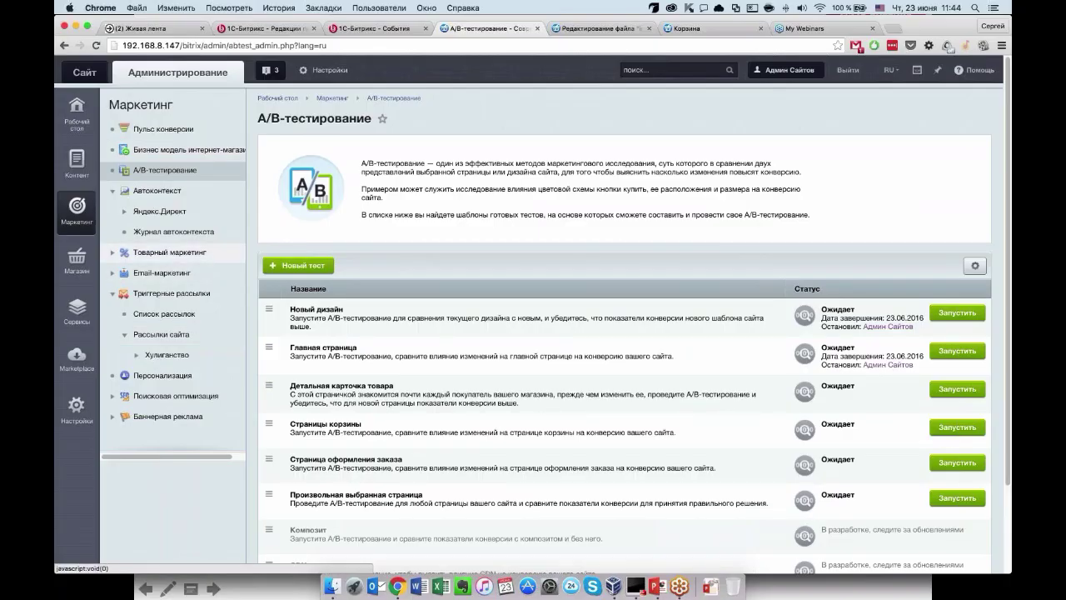
pyautogui.click(160, 273)
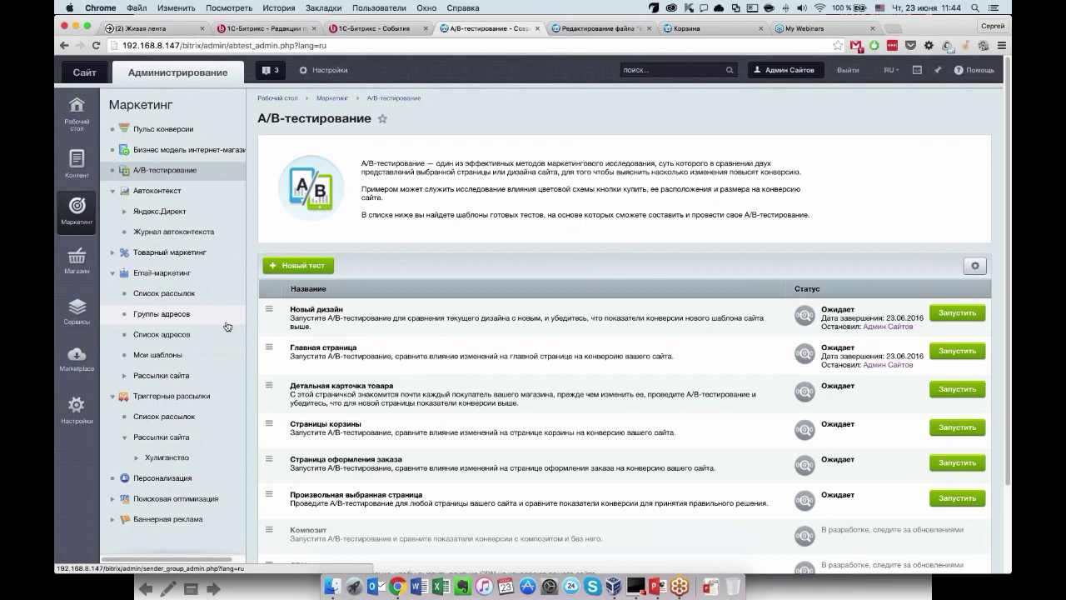
pyautogui.click(583, 32)
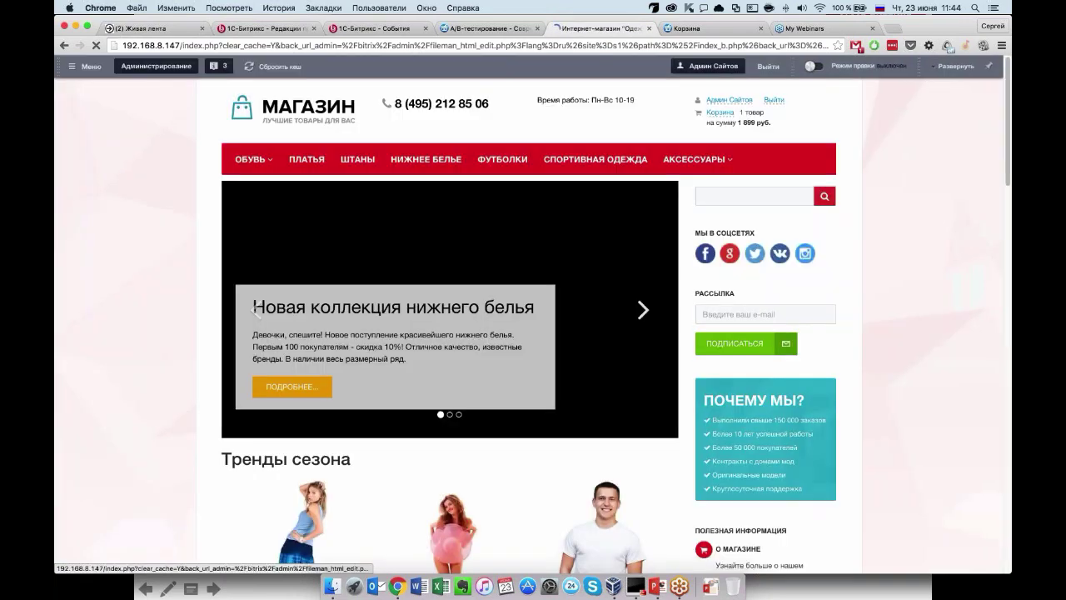
# Add the Платье Весенняя Легкость dress to the cart.
pyautogui.scroll(-5, 600, 292)
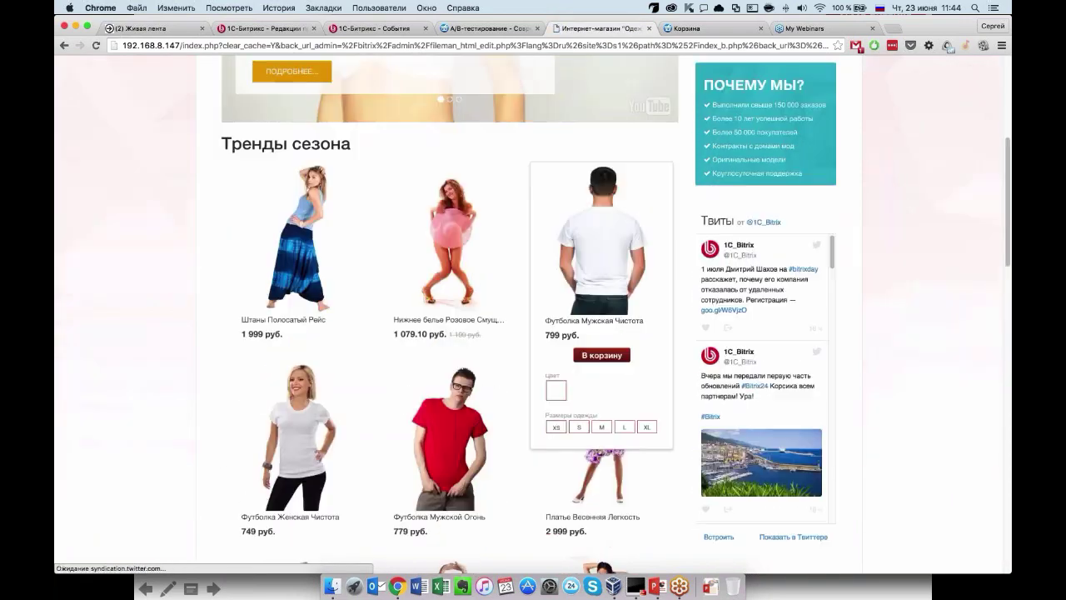
pyautogui.scroll(-3, 600, 333)
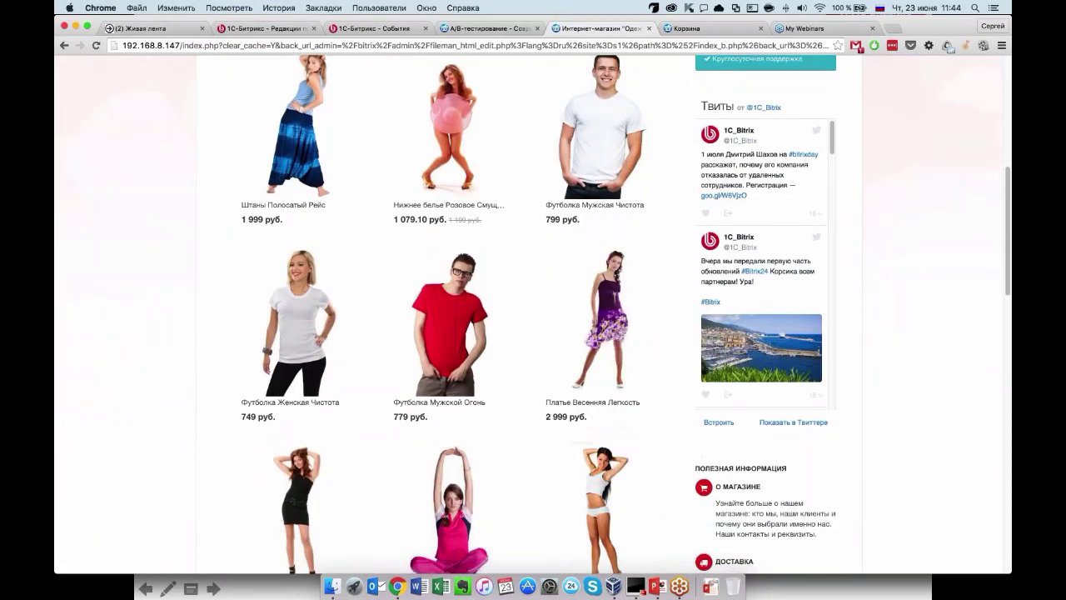
pyautogui.click(602, 402)
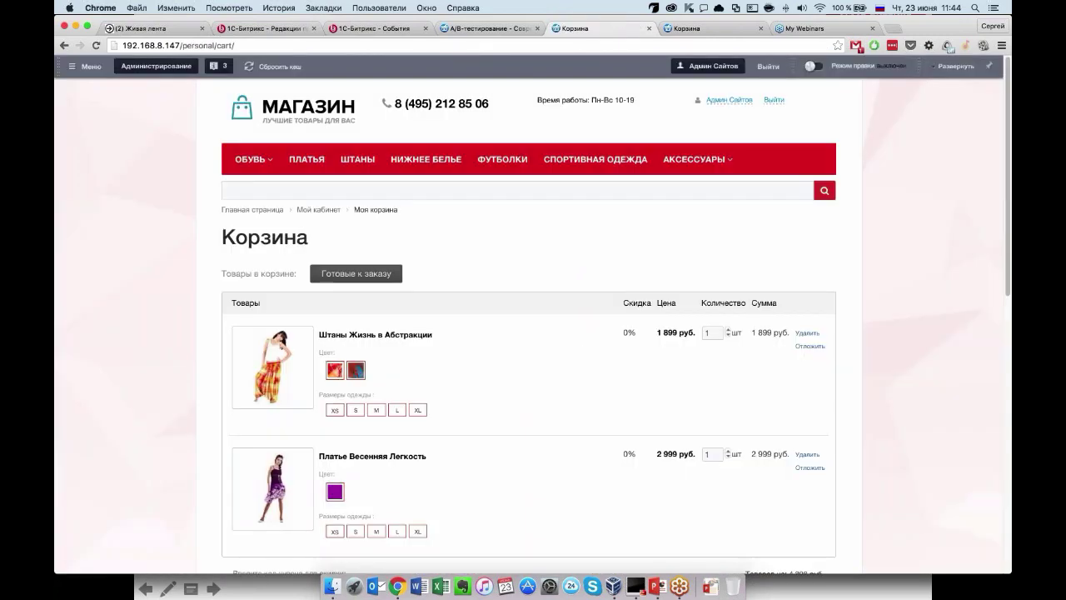
# Review the two-item cart and the home page down to the bottom, then open a new browser tab.
pyautogui.scroll(-3, 604, 448)
pyautogui.scroll(2, 605, 448)
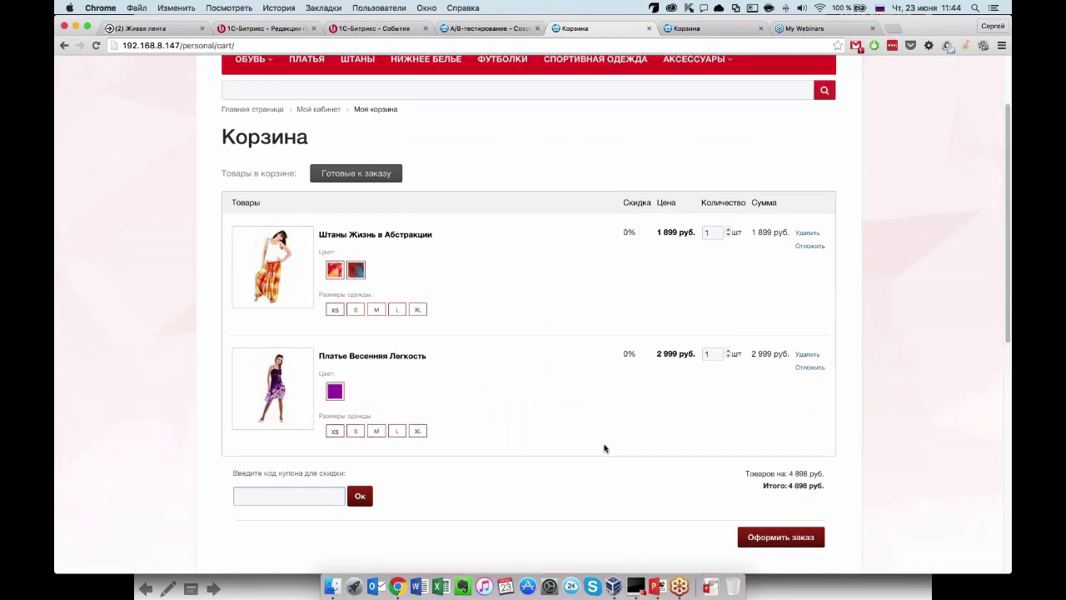
pyautogui.scroll(-1, 605, 448)
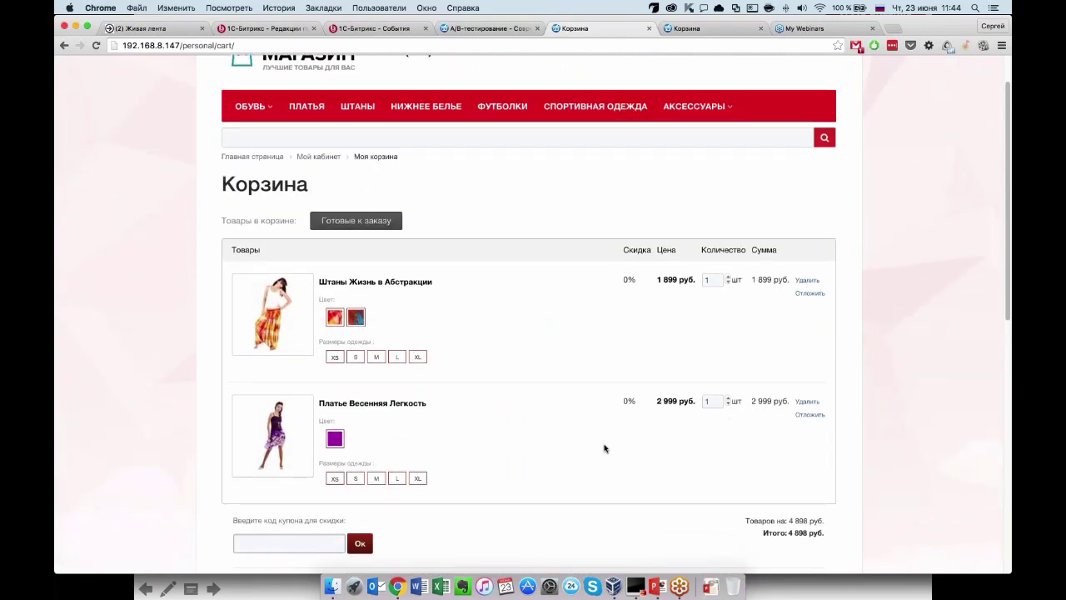
pyautogui.scroll(-3, 605, 448)
pyautogui.scroll(-5, 605, 448)
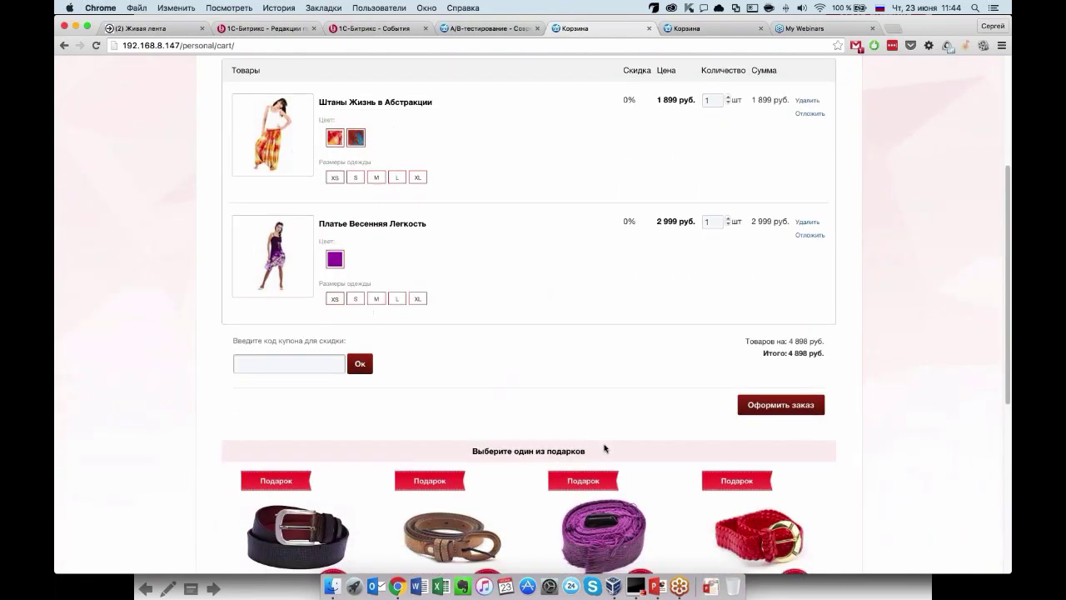
pyautogui.scroll(5, 604, 448)
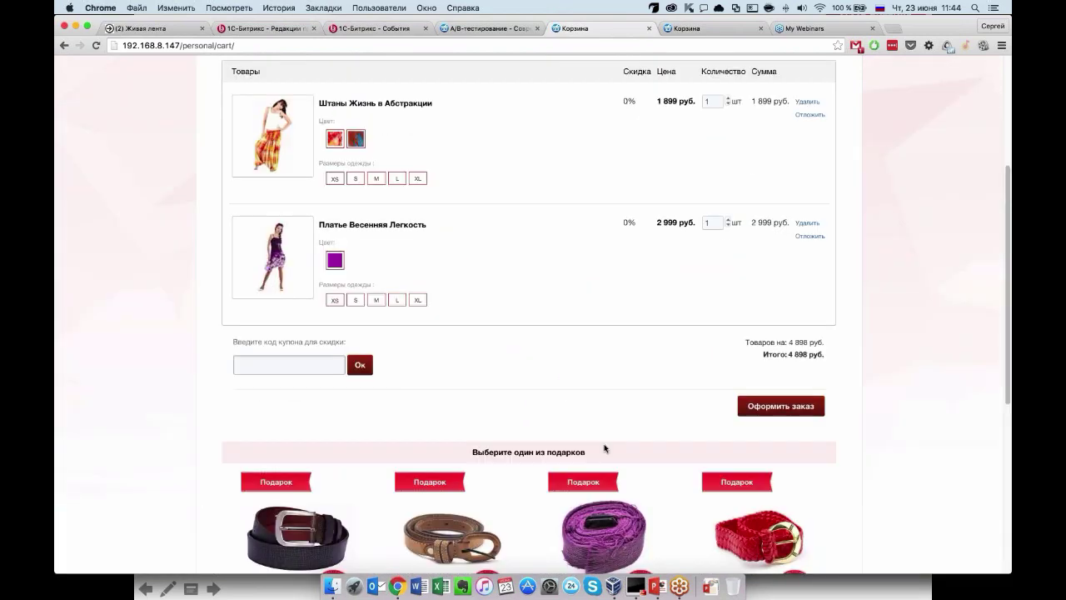
pyautogui.scroll(5, 605, 448)
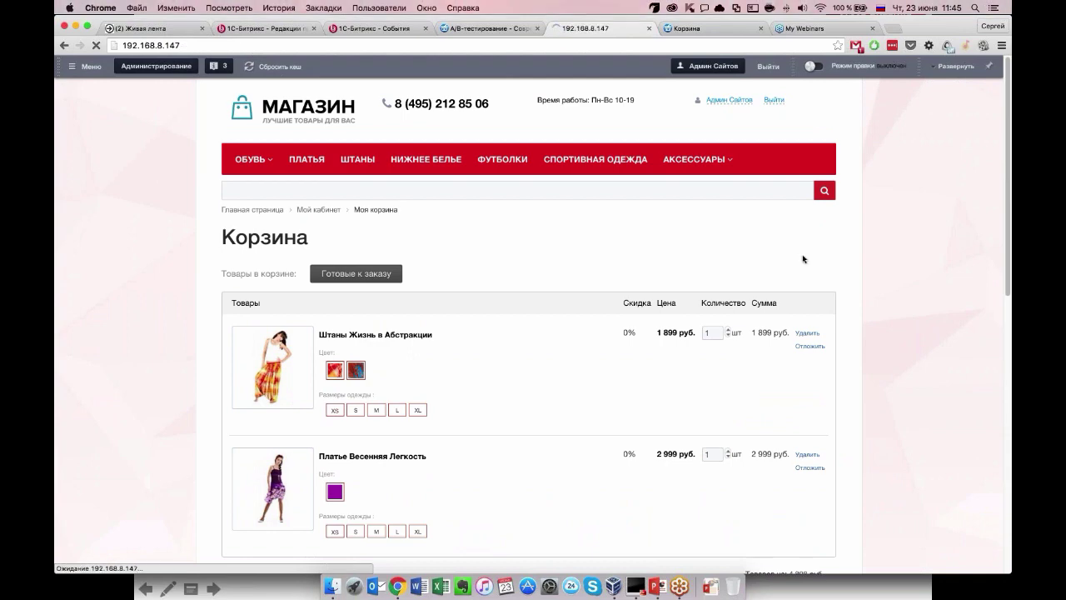
pyautogui.scroll(-2, 797, 361)
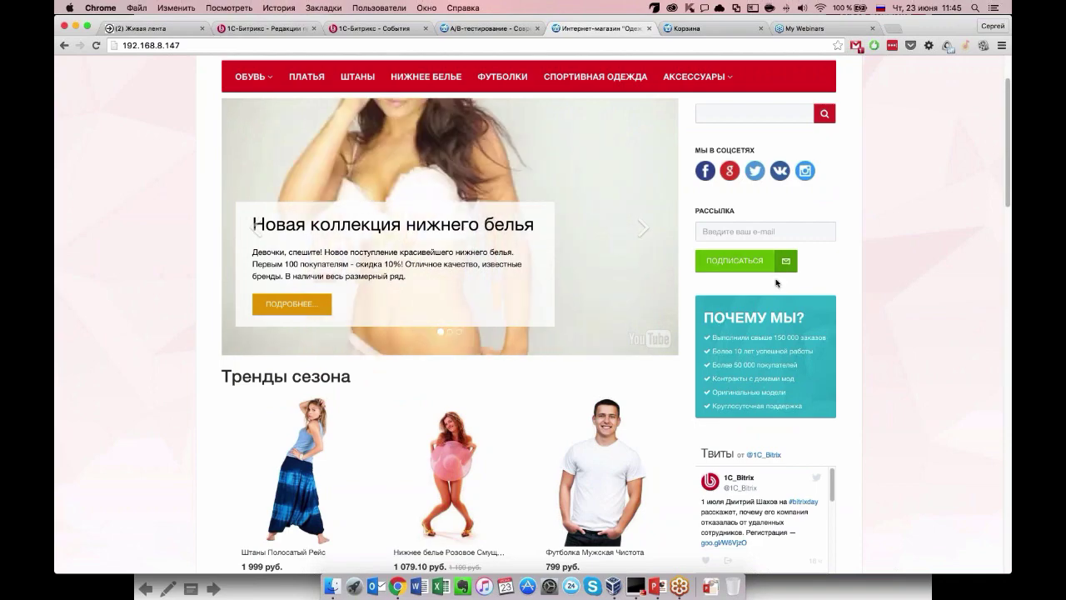
pyautogui.scroll(-5, 775, 283)
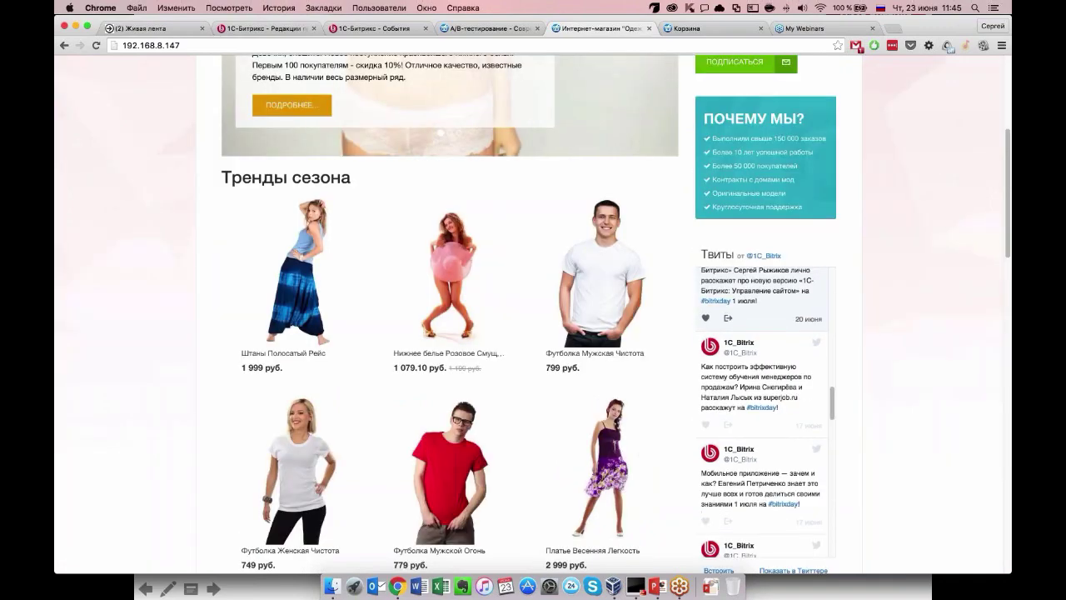
pyautogui.scroll(-20, 533, 317)
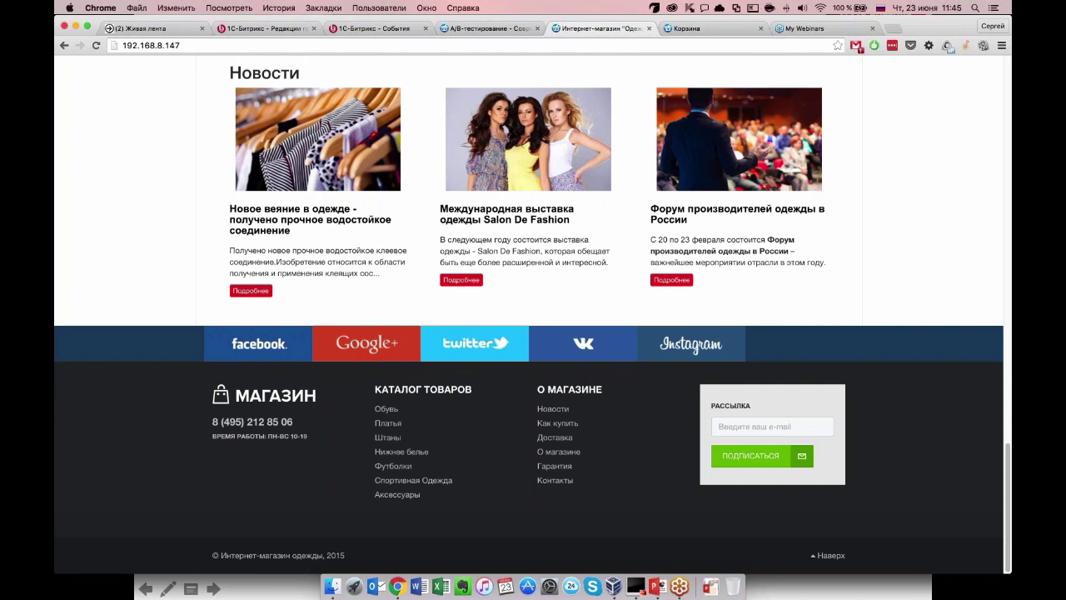
pyautogui.click(892, 30)
# Open mann-ivanov-ferber.ru and highlight the gift audiobook title in the newsletter offer.
pyautogui.write('mann-i')
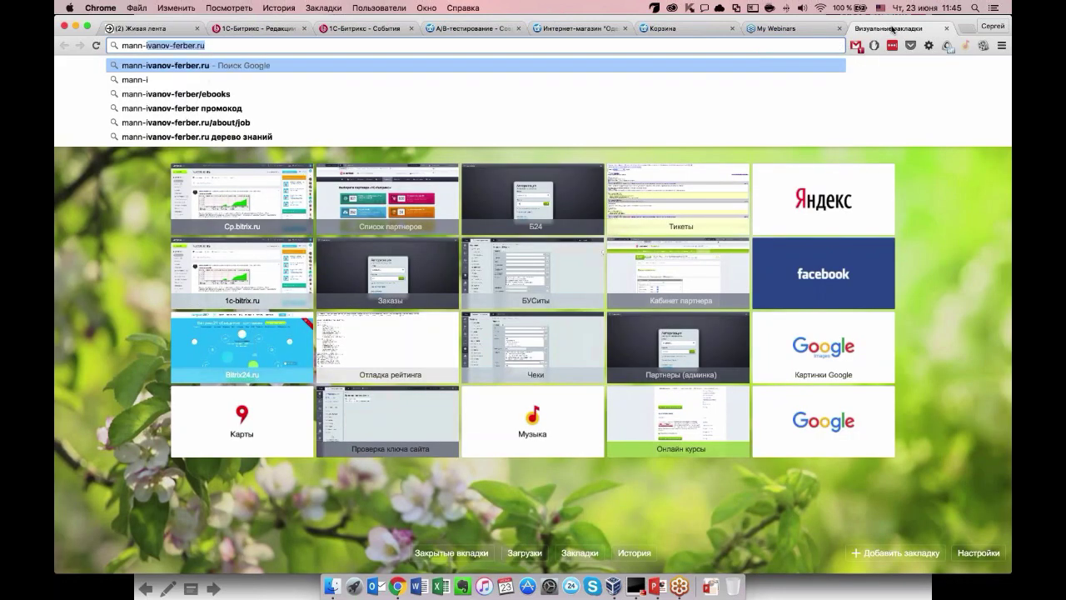
pyautogui.press('Right')
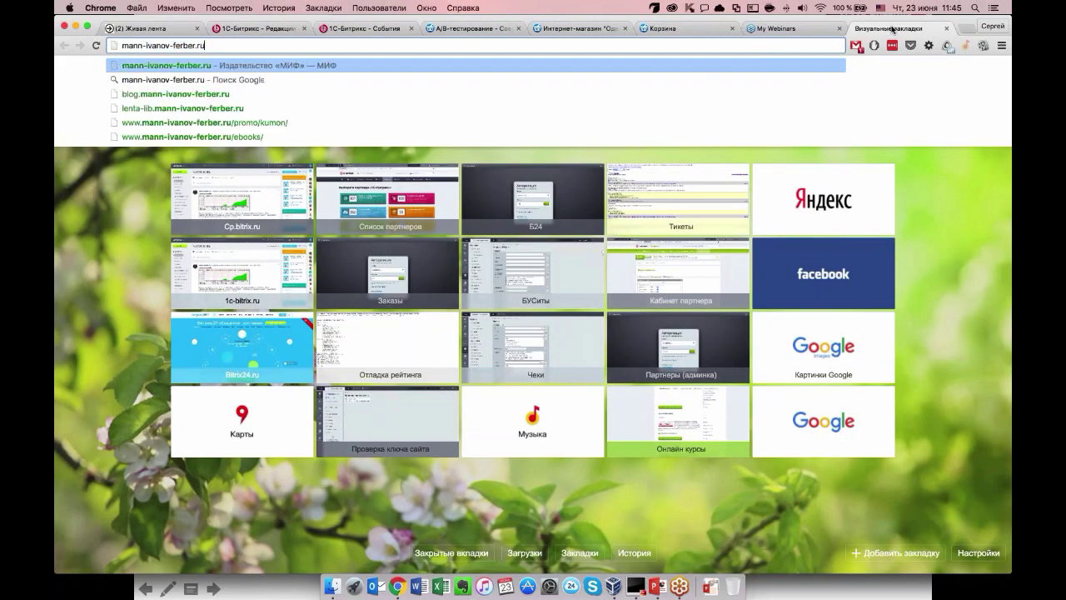
pyautogui.press('Return')
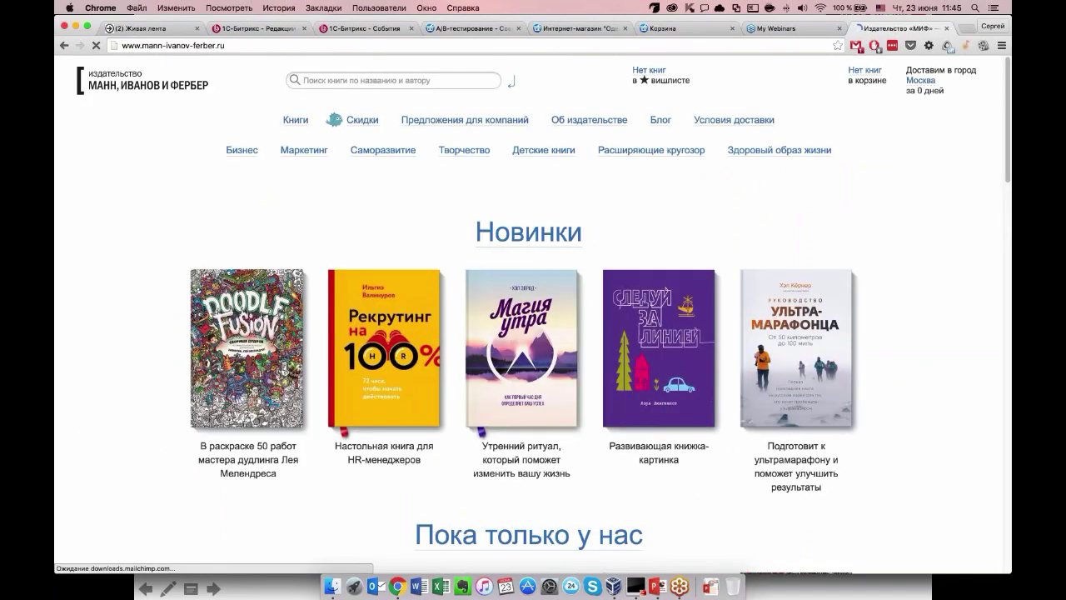
pyautogui.scroll(-2, 533, 316)
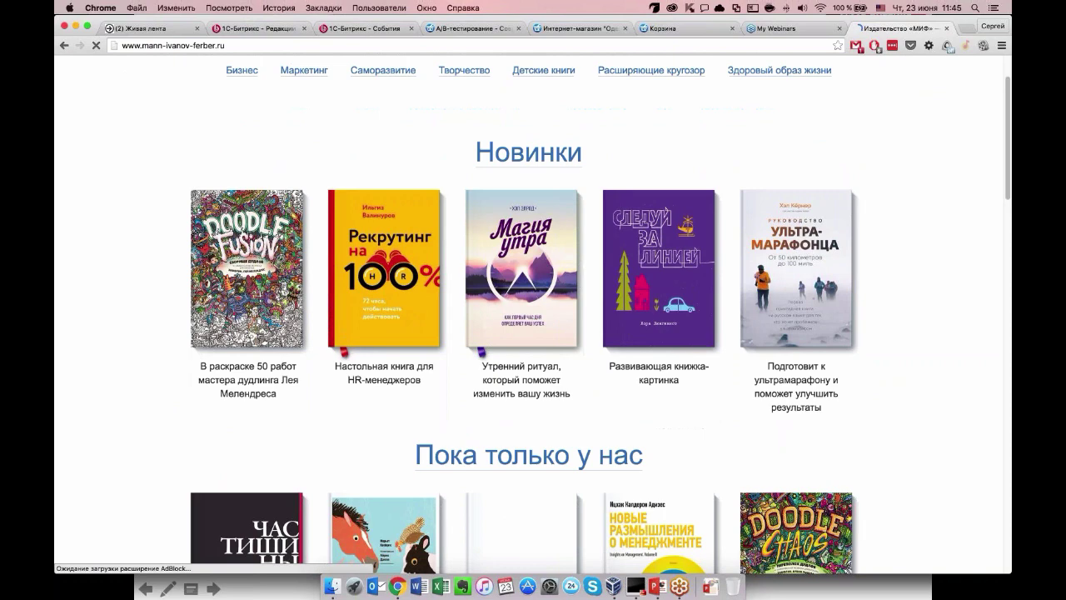
pyautogui.scroll(-12, 524, 290)
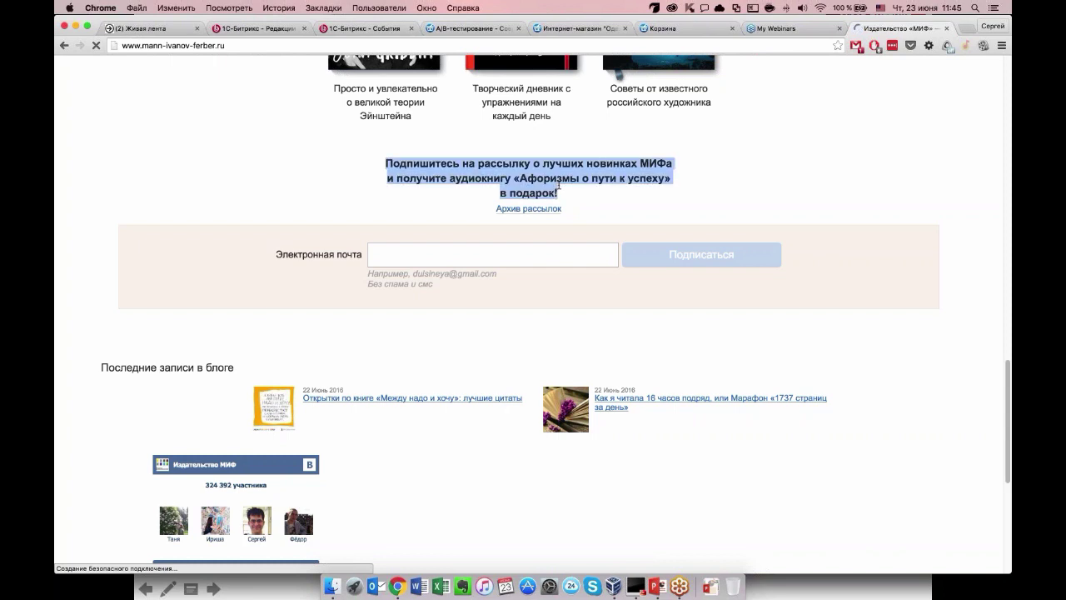
pyautogui.moveTo(558, 193); pyautogui.dragTo(513, 180)
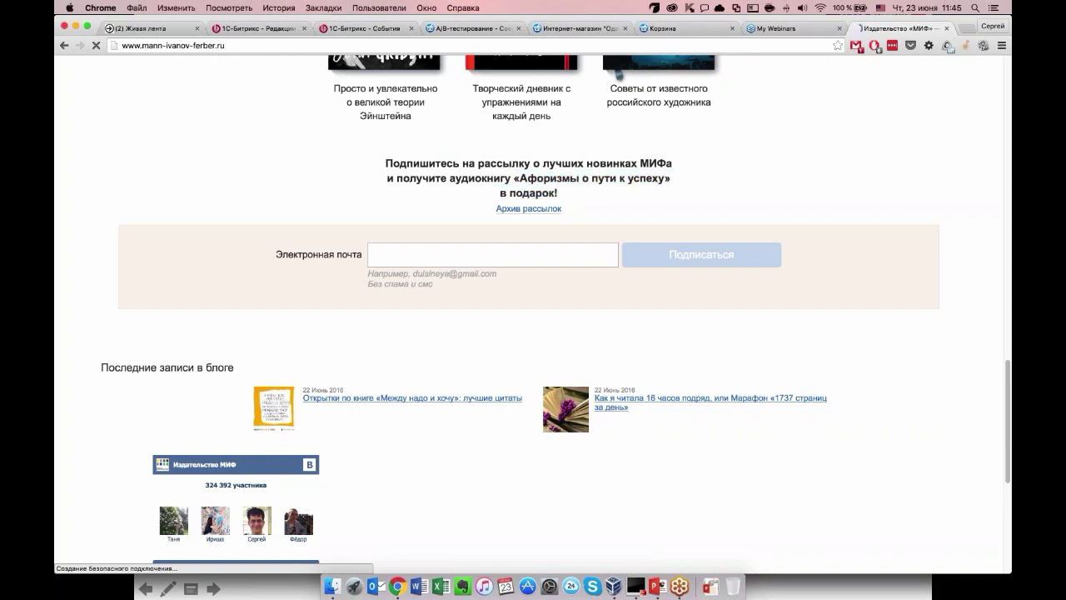
pyautogui.moveTo(536, 178); pyautogui.dragTo(656, 179)
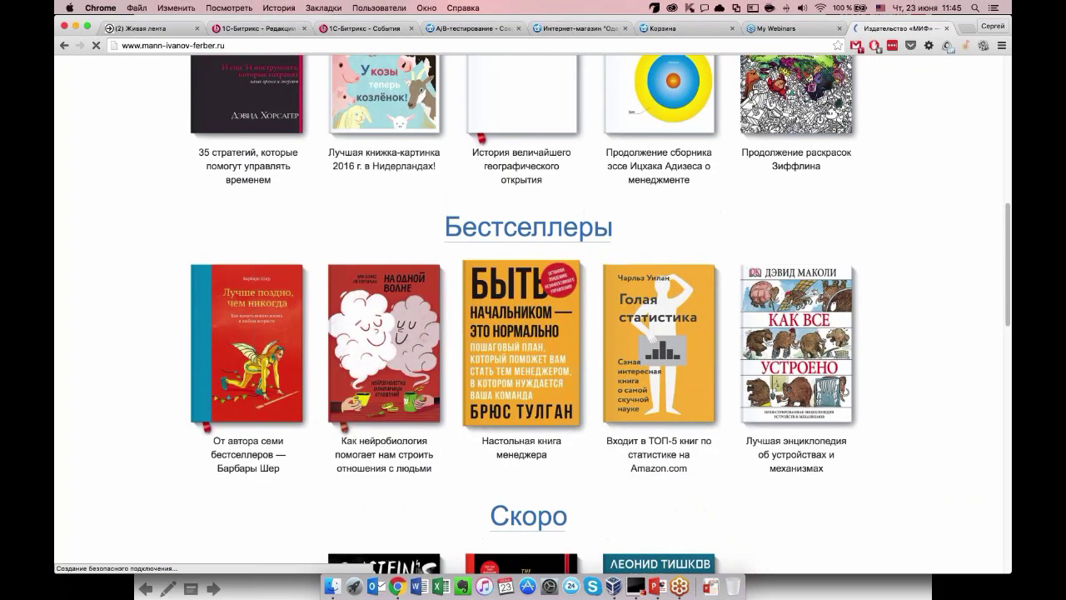
# Browse the «Быть начальником» book page, highlighting the free-chapter paragraph, then close both publisher tabs.
pyautogui.click(520, 325)
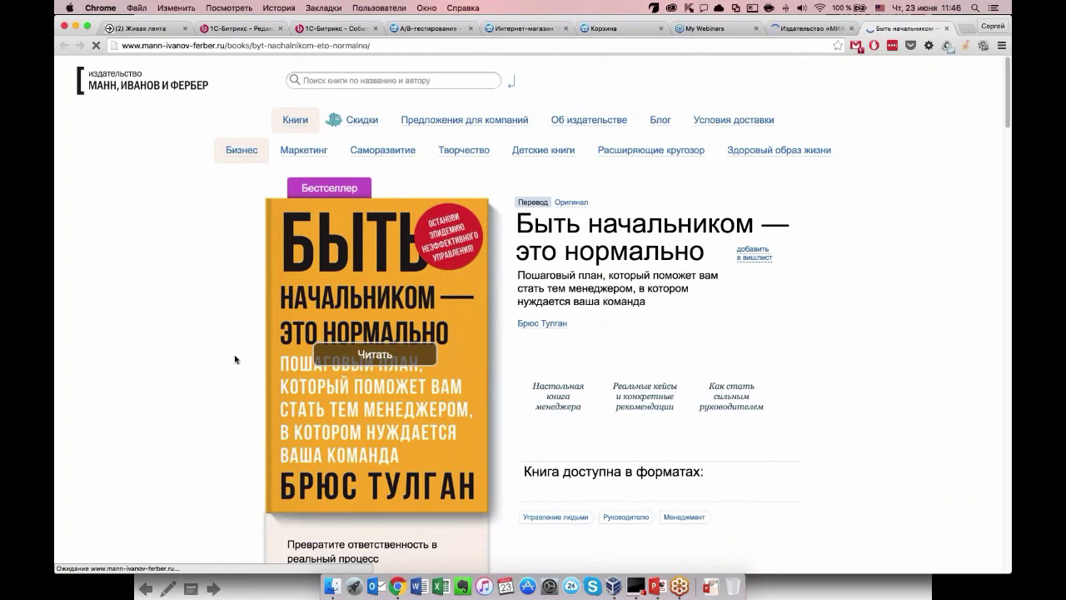
pyautogui.scroll(-5, 236, 359)
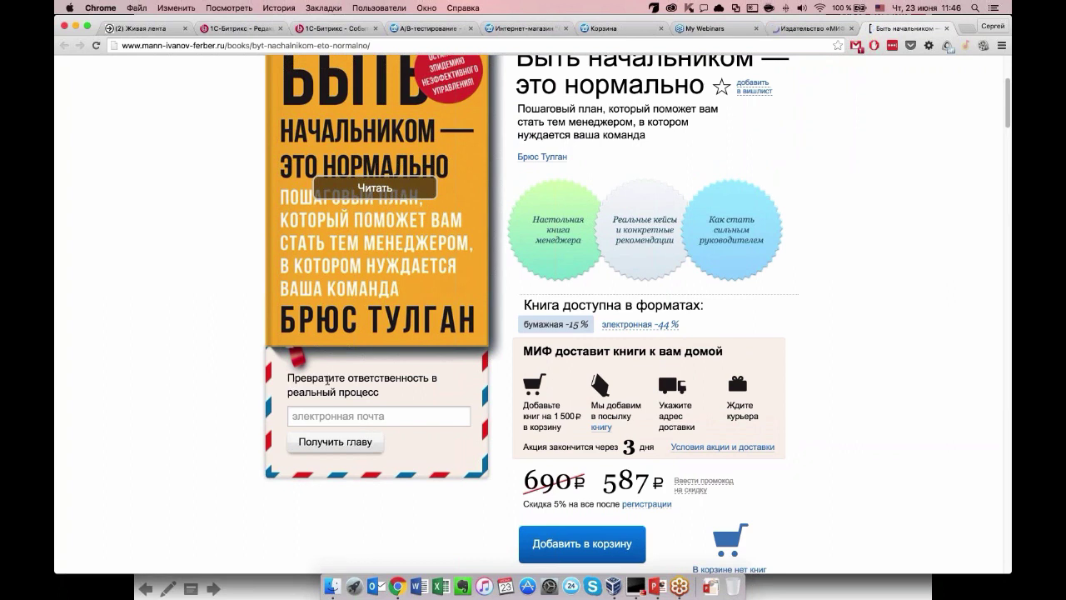
pyautogui.moveTo(287, 377); pyautogui.dragTo(388, 397)
pyautogui.click(388, 398)
pyautogui.scroll(1, 383, 284)
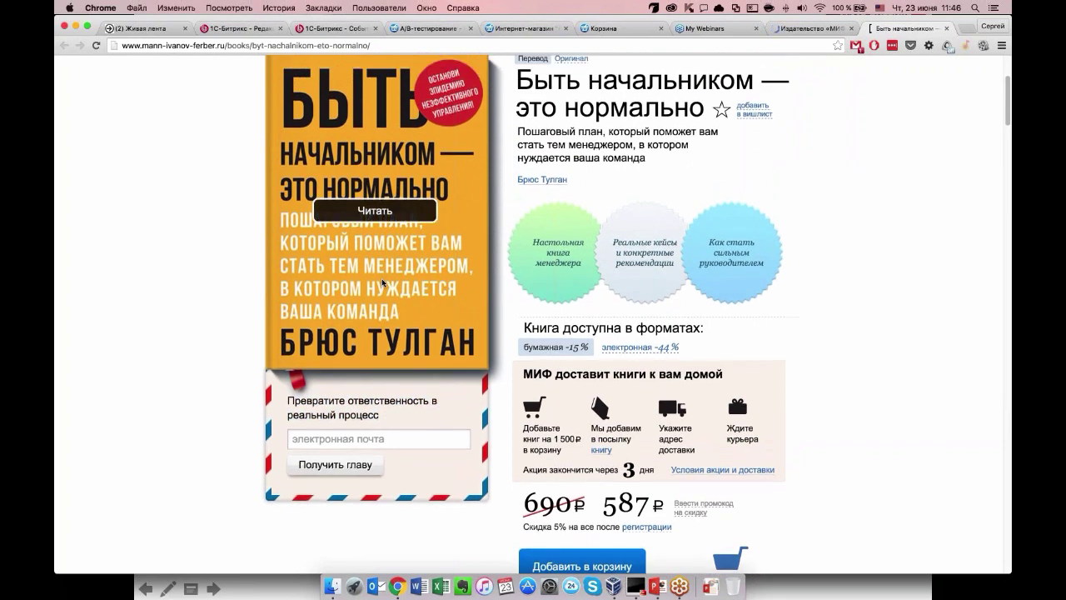
pyautogui.scroll(-3, 382, 283)
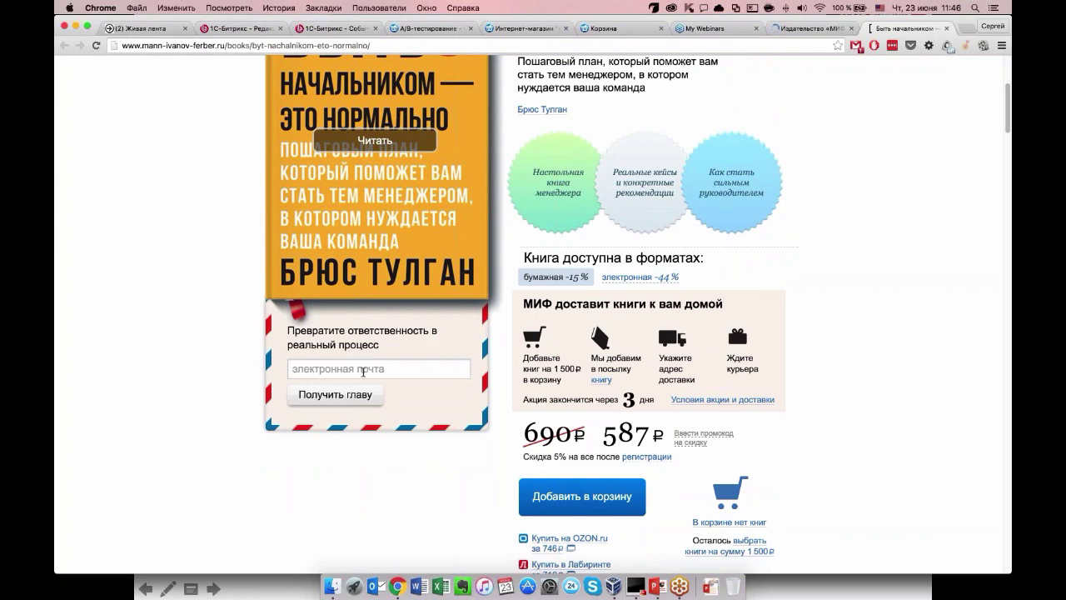
pyautogui.scroll(3, 363, 371)
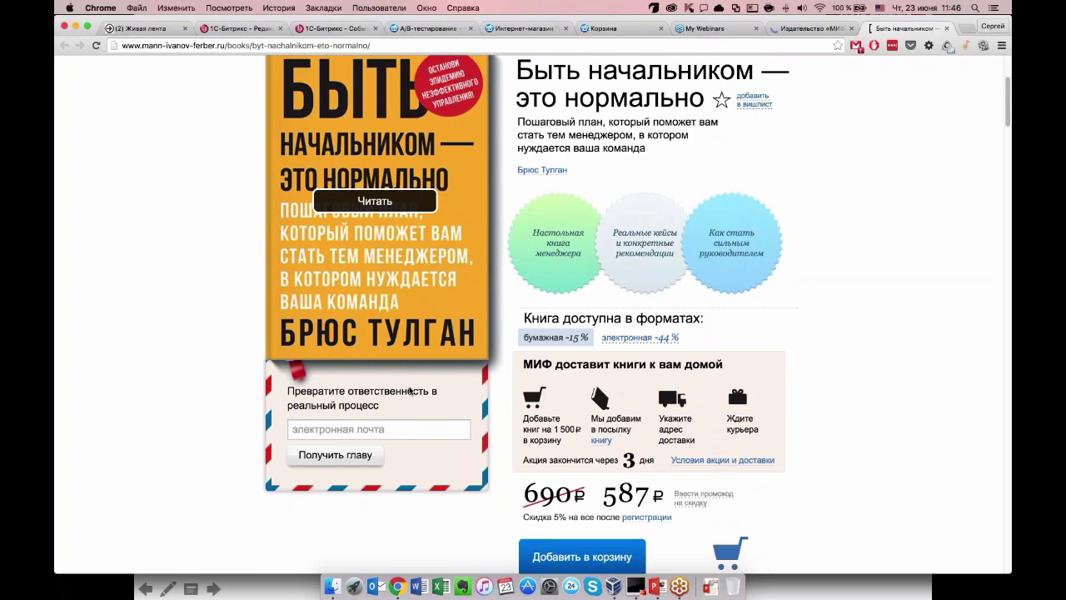
pyautogui.scroll(1, 409, 389)
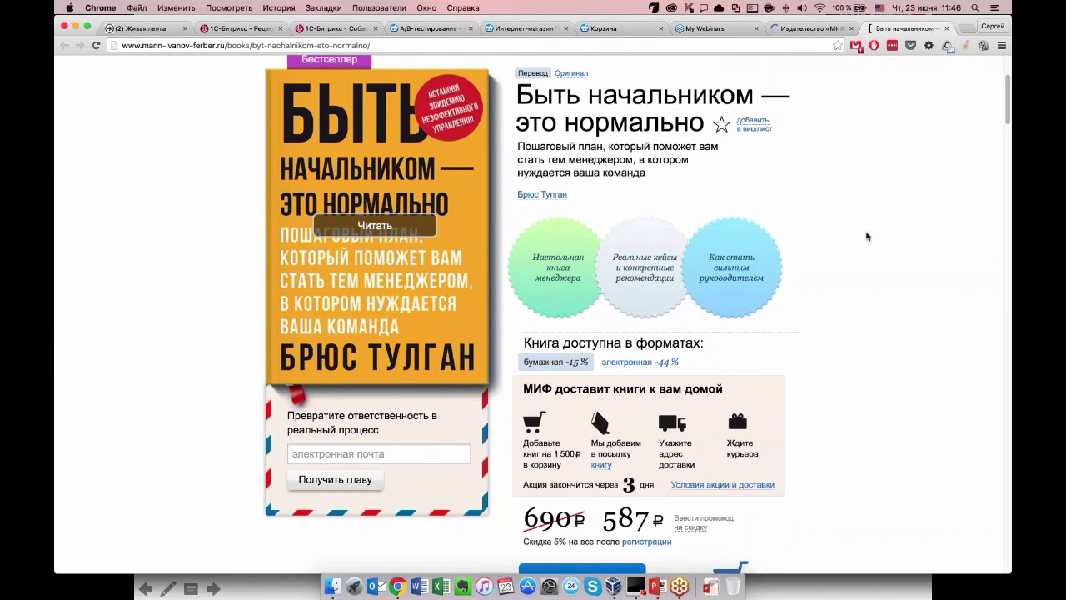
pyautogui.scroll(3, 908, 209)
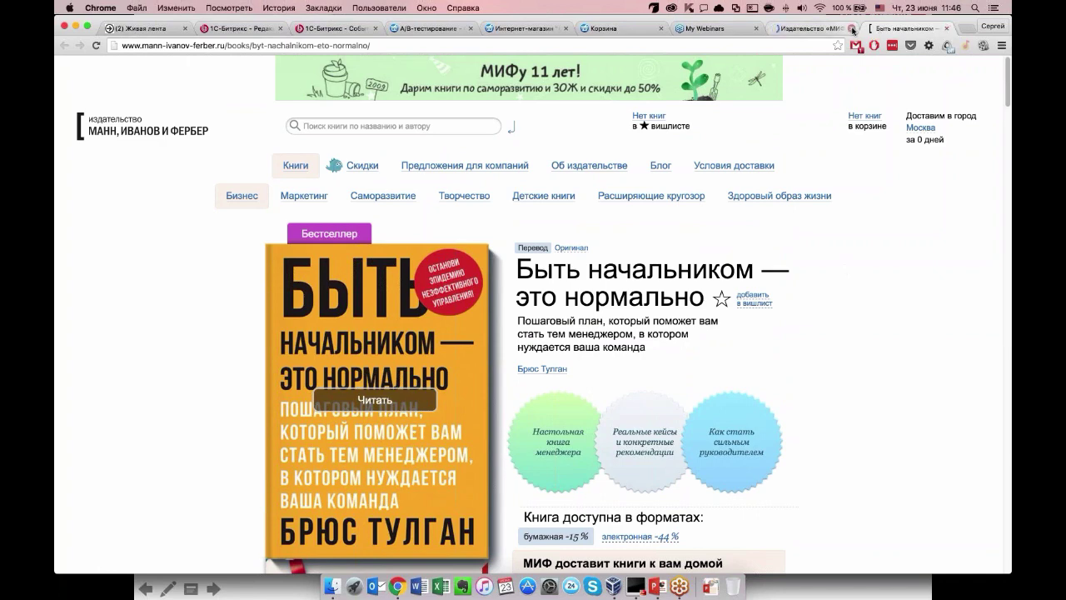
pyautogui.click(851, 28)
pyautogui.click(851, 29)
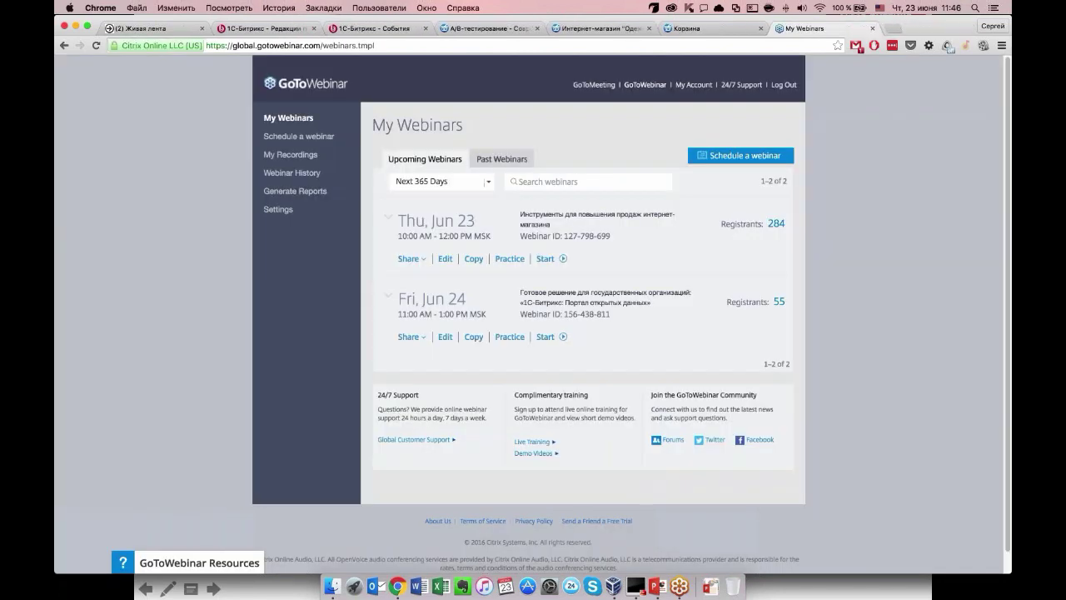
# Check the cart and the homepage footer news, then return to the A/B-тестирование admin page.
pyautogui.click(708, 28)
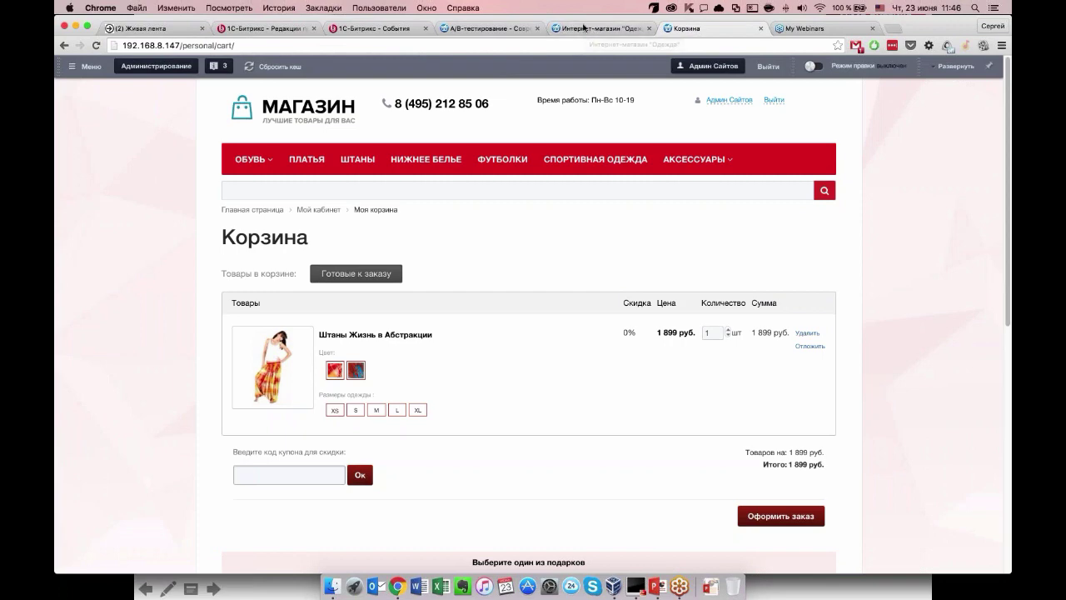
pyautogui.click(585, 30)
pyautogui.scroll(10, 403, 551)
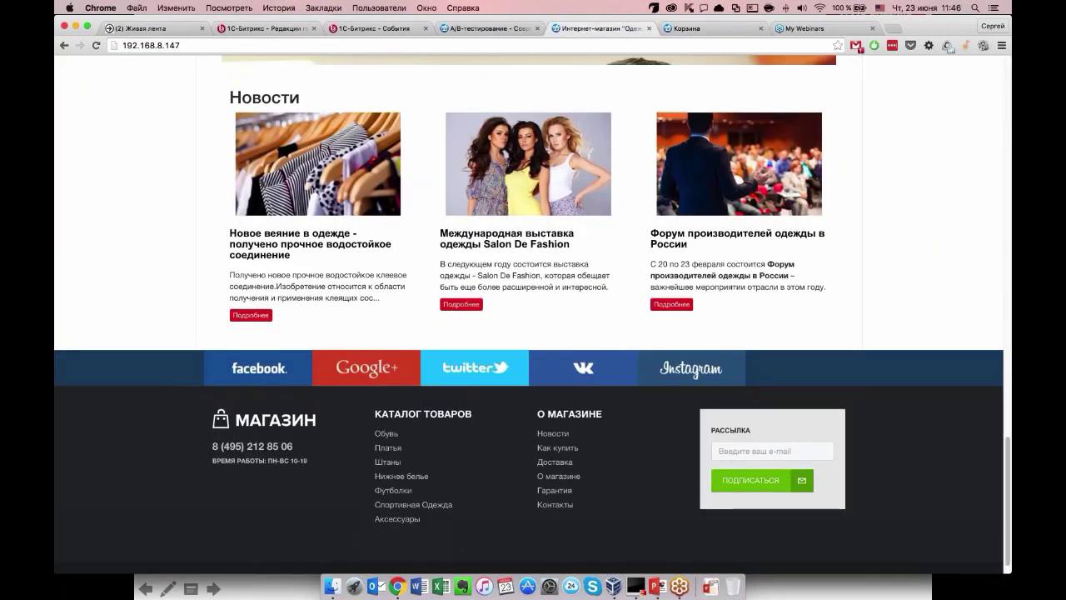
pyautogui.scroll(-8, 403, 552)
pyautogui.scroll(-3, 403, 551)
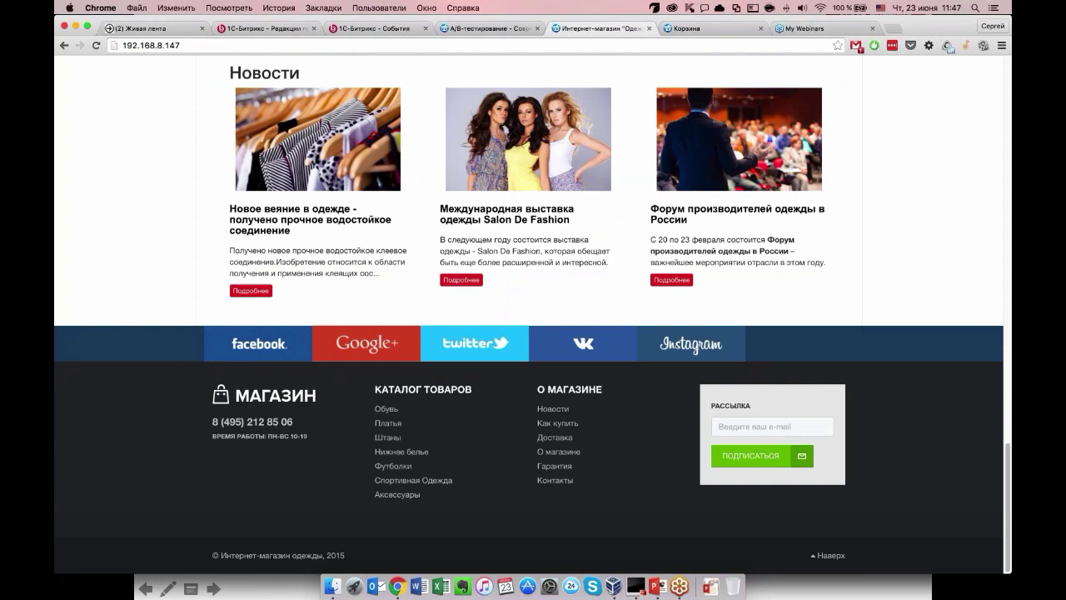
pyautogui.click(485, 30)
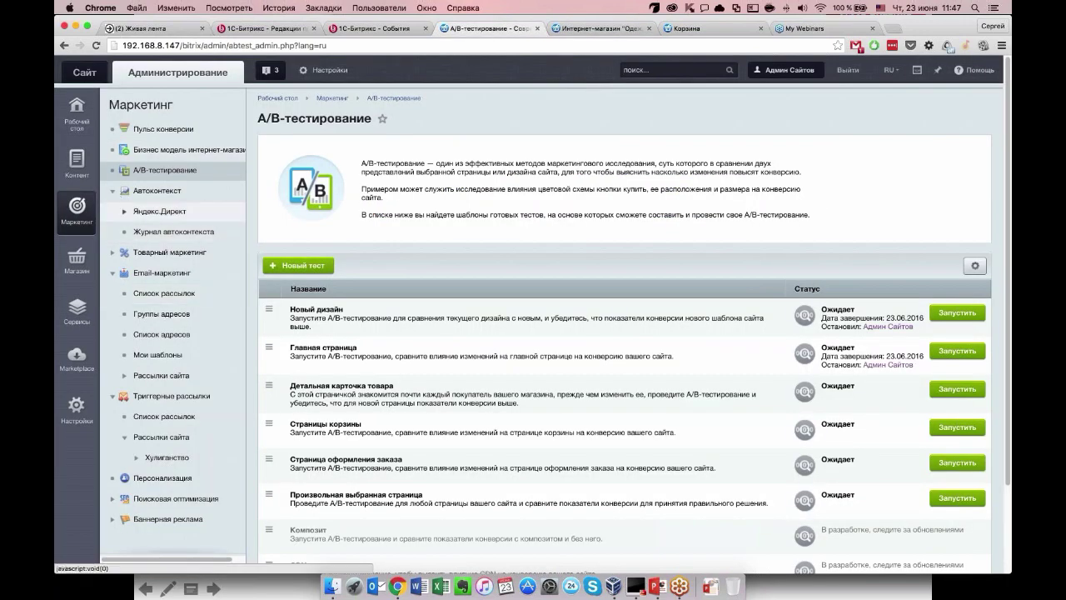
# Open Email-маркетинг > Список рассылок and launch Добавить через мастер.
pyautogui.click(197, 297)
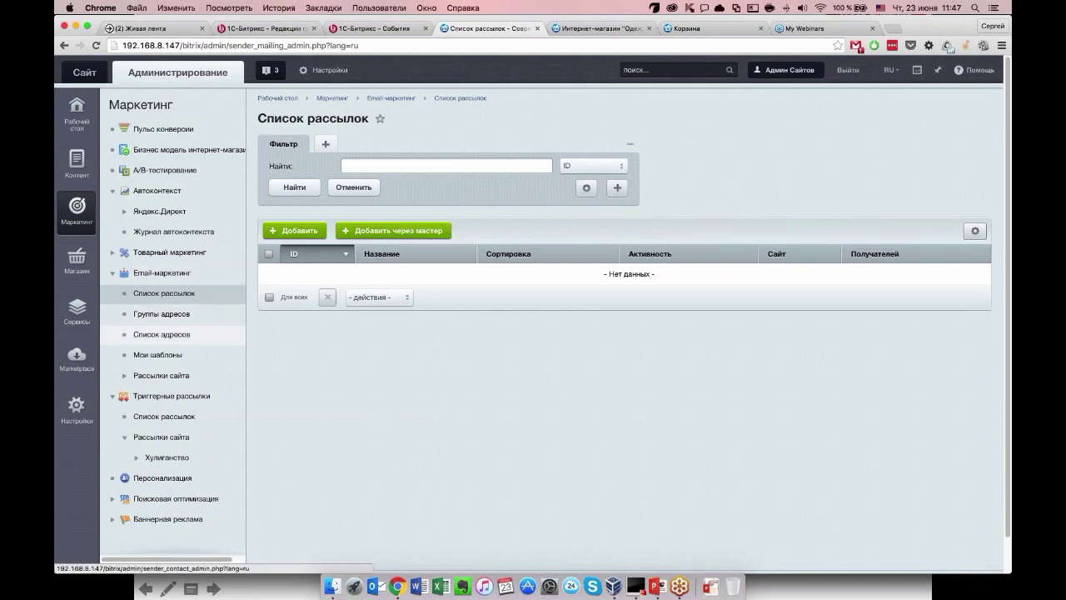
pyautogui.click(373, 236)
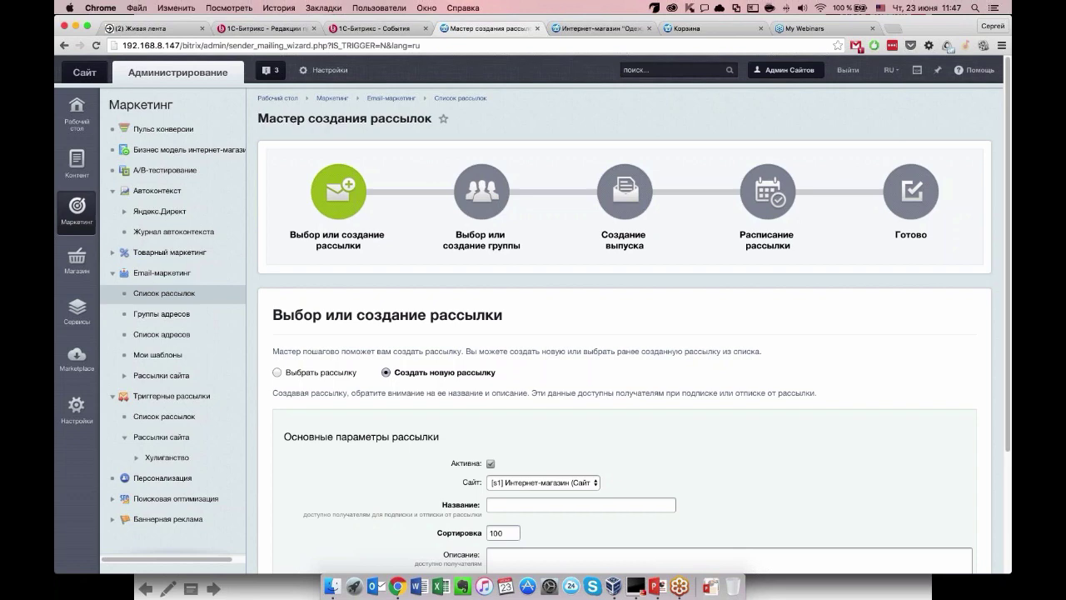
# Start entering the mailing name Рассылка новинок in the Название field, fixing a typo.
pyautogui.scroll(-2, 533, 333)
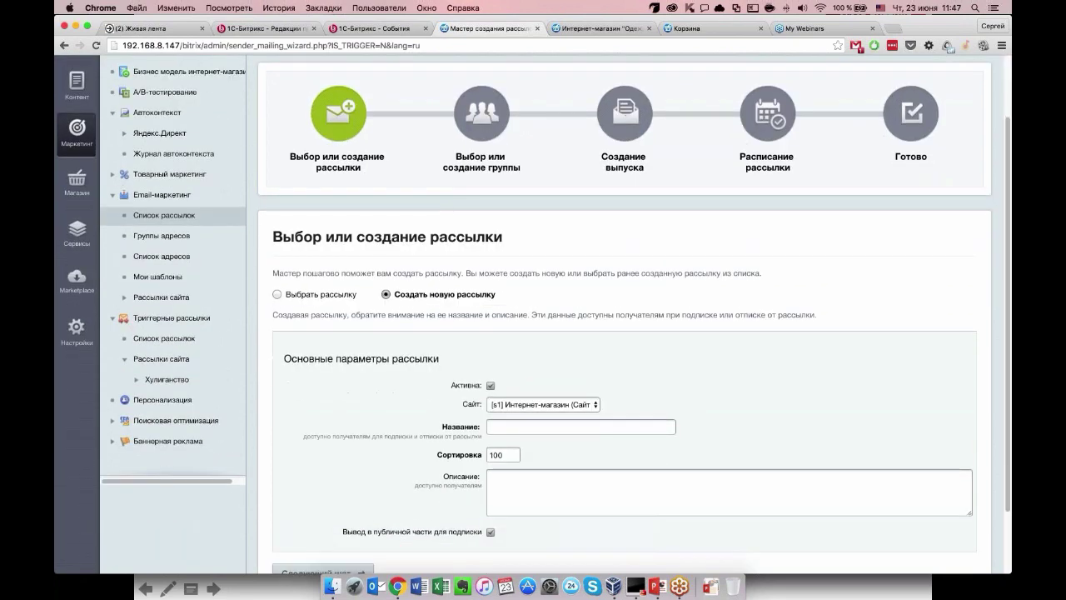
pyautogui.scroll(-2, 533, 333)
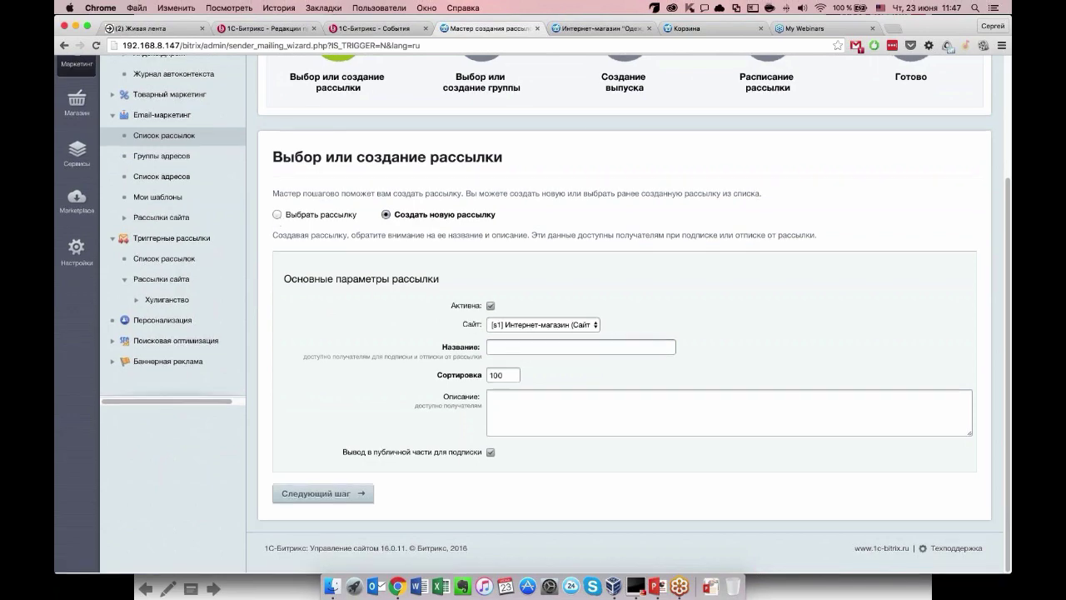
pyautogui.scroll(2, 409, 452)
pyautogui.scroll(-2, 431, 322)
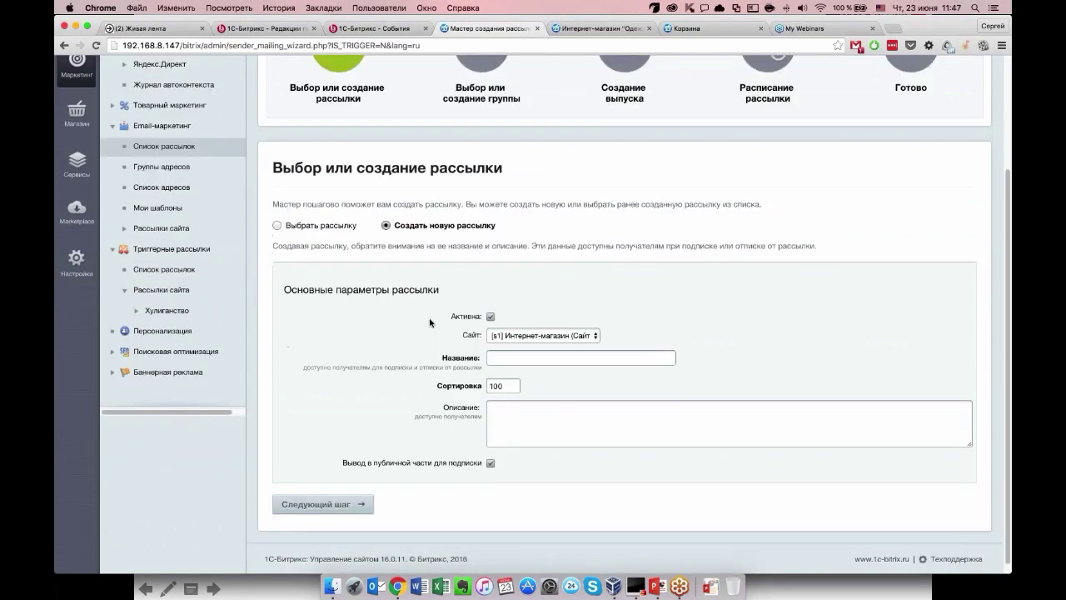
pyautogui.write('Рассылка новосте')
pyautogui.press('BackSpace')
pyautogui.press('BackSpace')
pyautogui.press('BackSpace')
# Finish the name Рассылка новинок and advance to the recipient-group step.
pyautogui.write('инок')
pyautogui.click(322, 504)
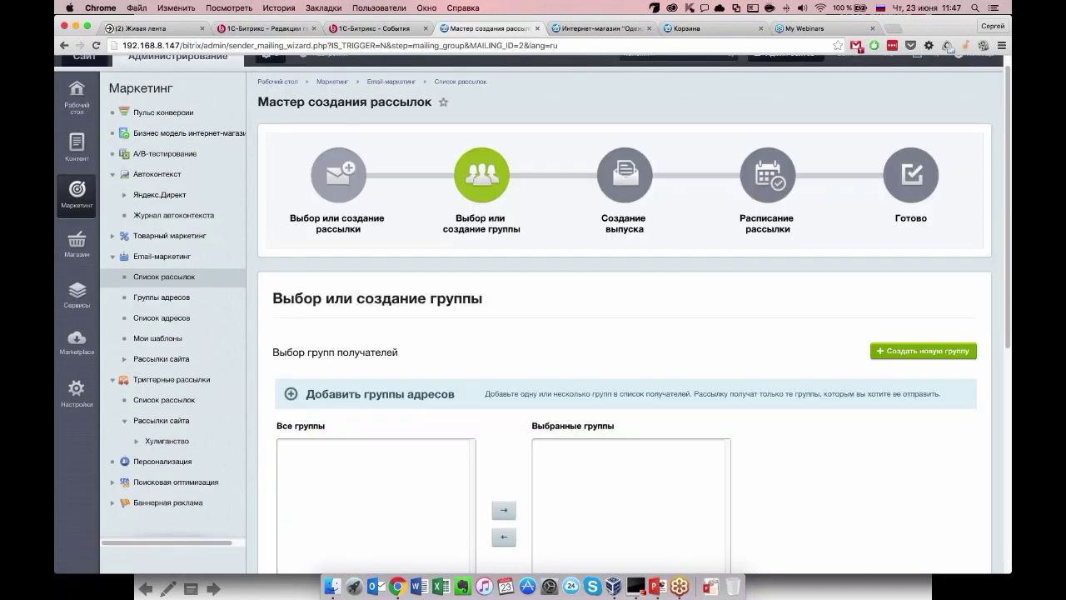
pyautogui.scroll(-5, 523, 444)
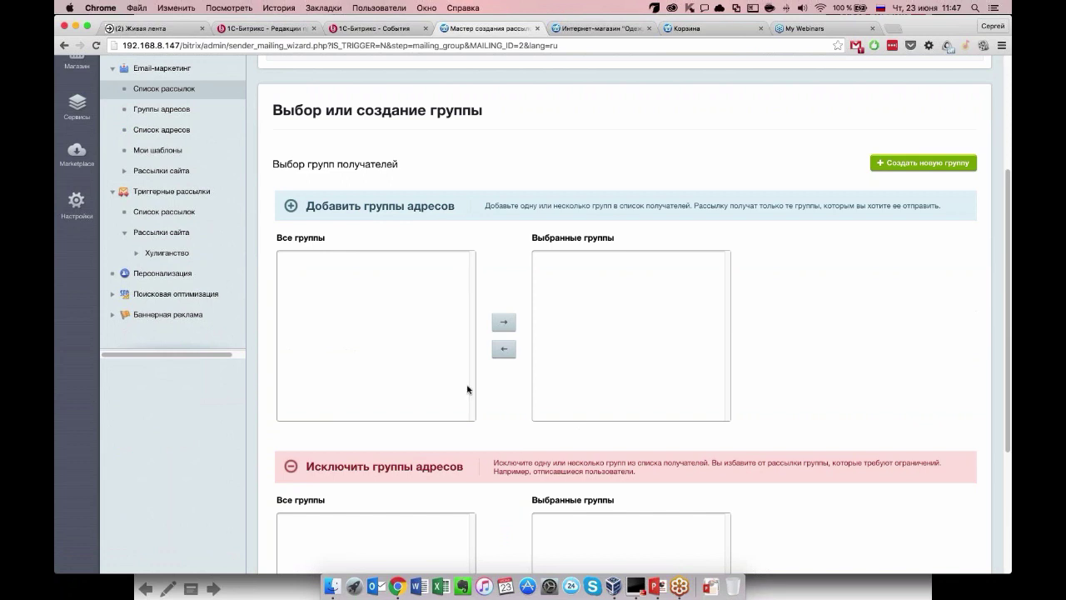
# Create address group Покупатели from Магазин - Покупатели with paid orders from 2.
pyautogui.click(922, 160)
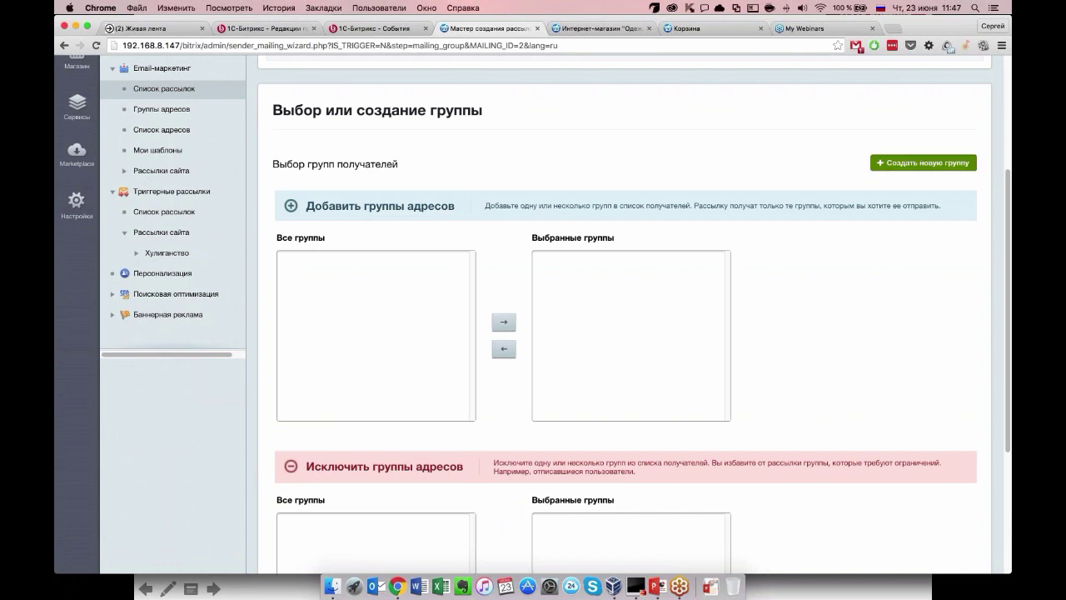
pyautogui.write('Покупатели')
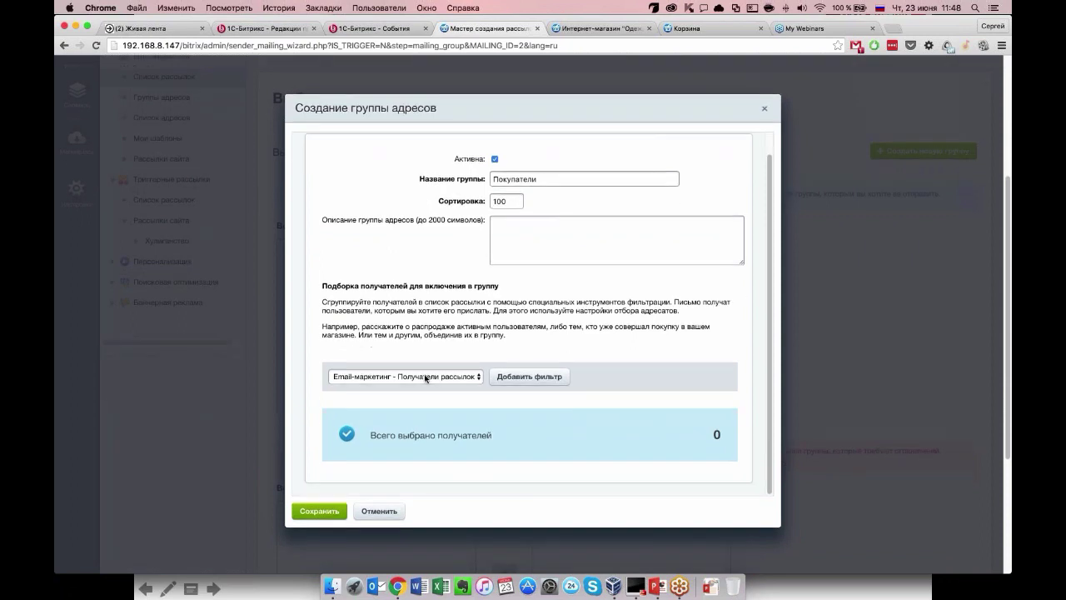
pyautogui.click(423, 375)
pyautogui.click(403, 418)
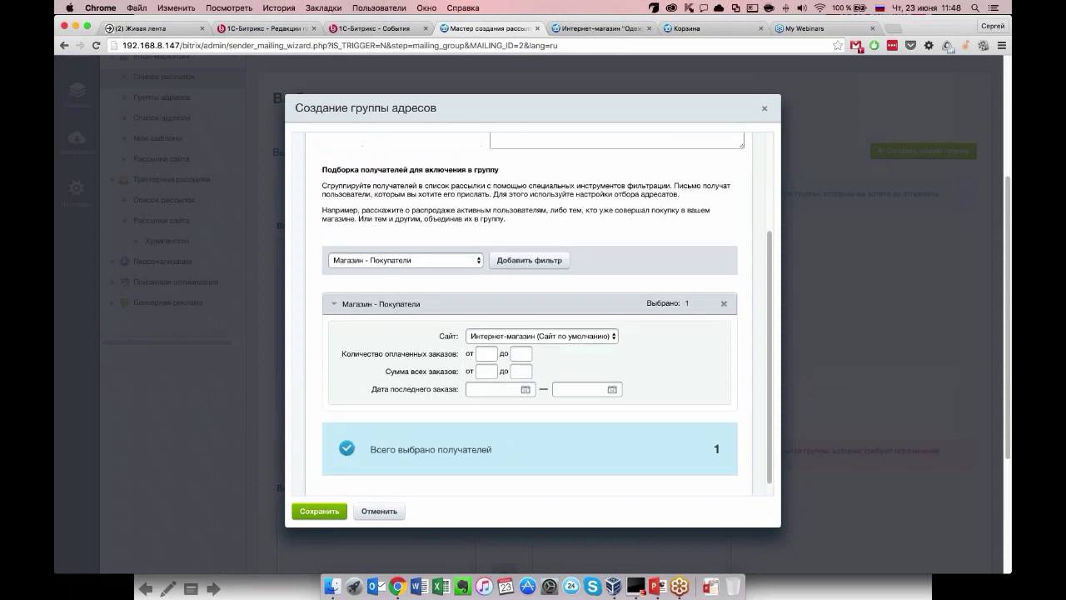
pyautogui.write('1')
pyautogui.press('BackSpace')
pyautogui.write('2')
# Save the Покупатели group, include Покупатели (1) in recipients, and go to the issue step.
pyautogui.click(319, 478)
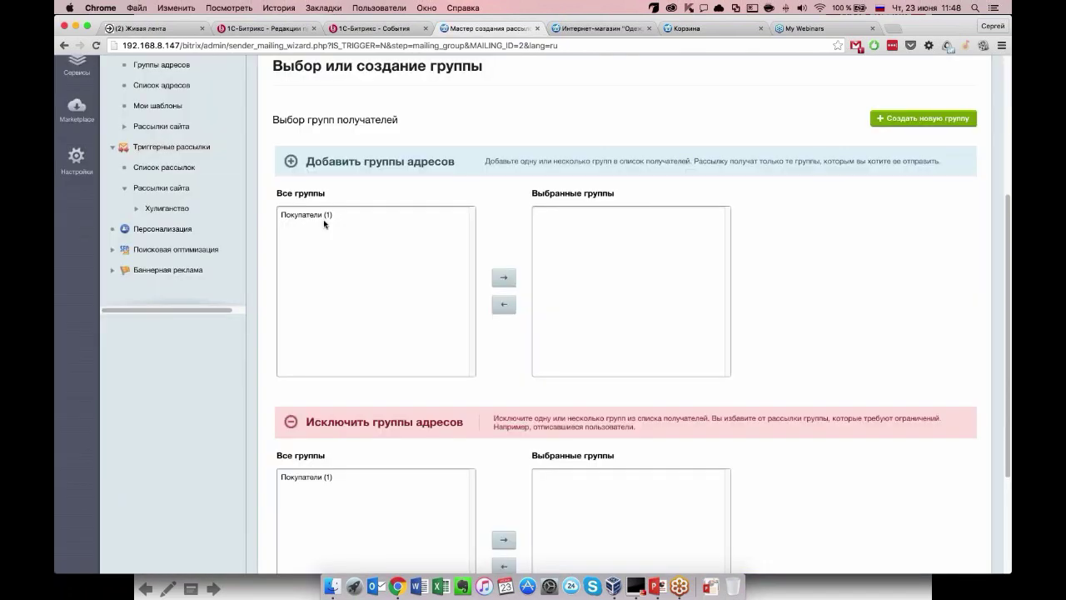
pyautogui.doubleClick(323, 216)
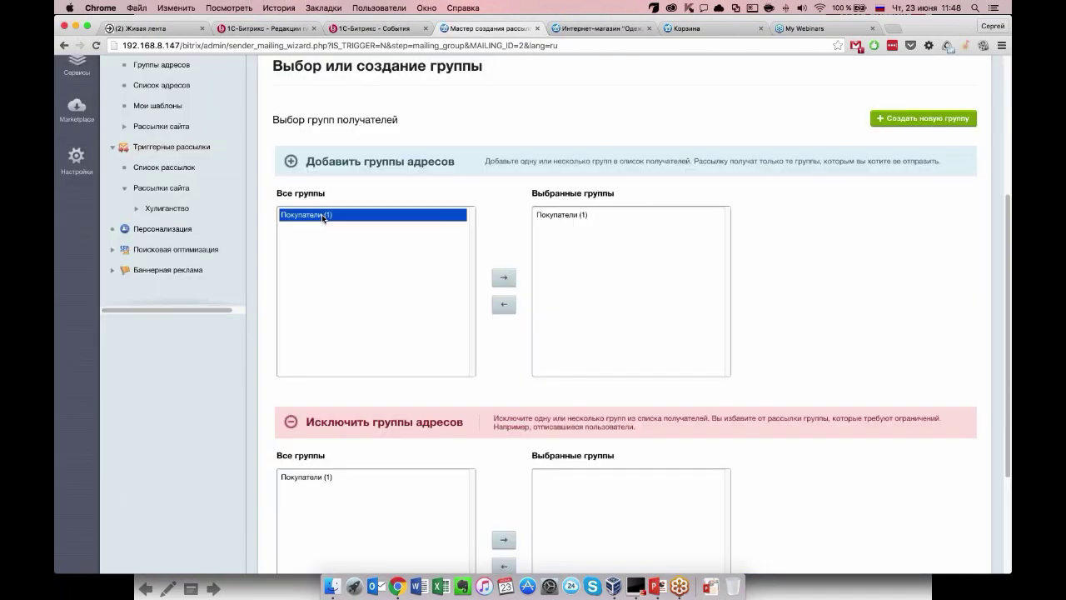
pyautogui.scroll(-3, 575, 233)
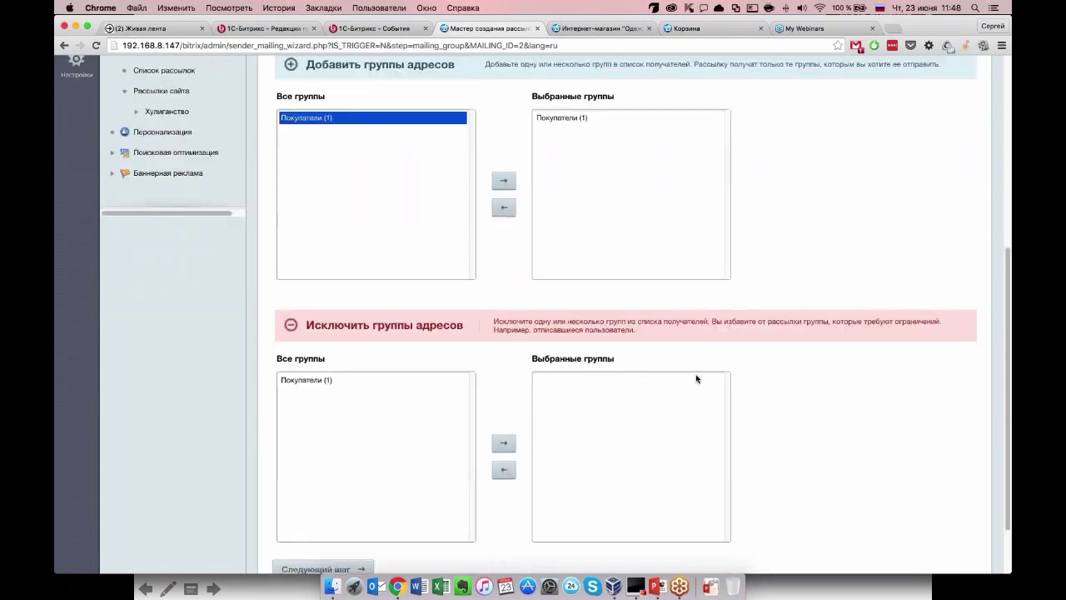
pyautogui.scroll(-2, 697, 376)
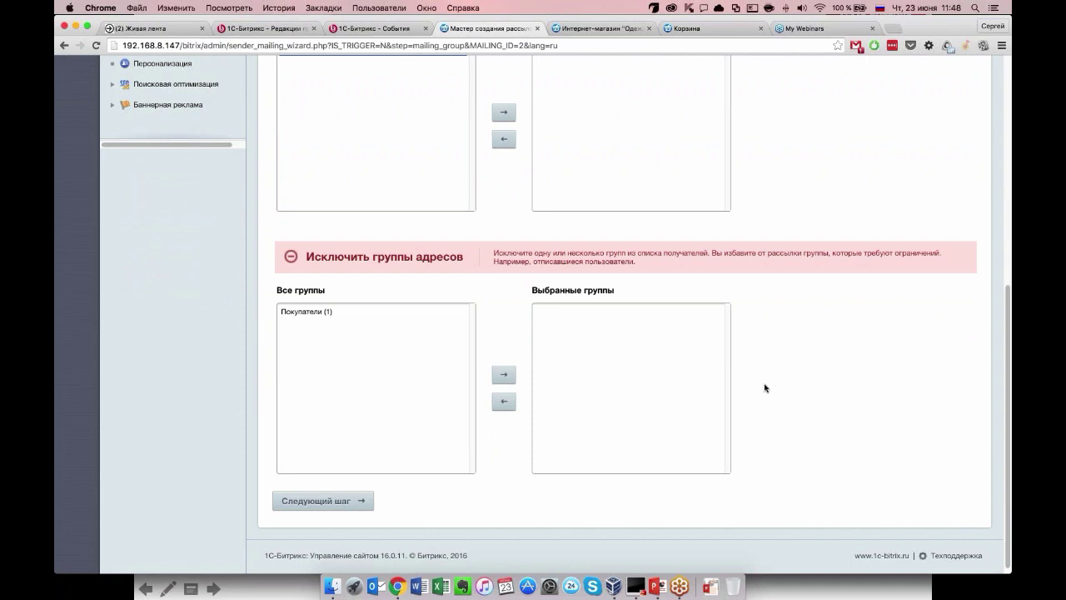
pyautogui.scroll(1, 765, 387)
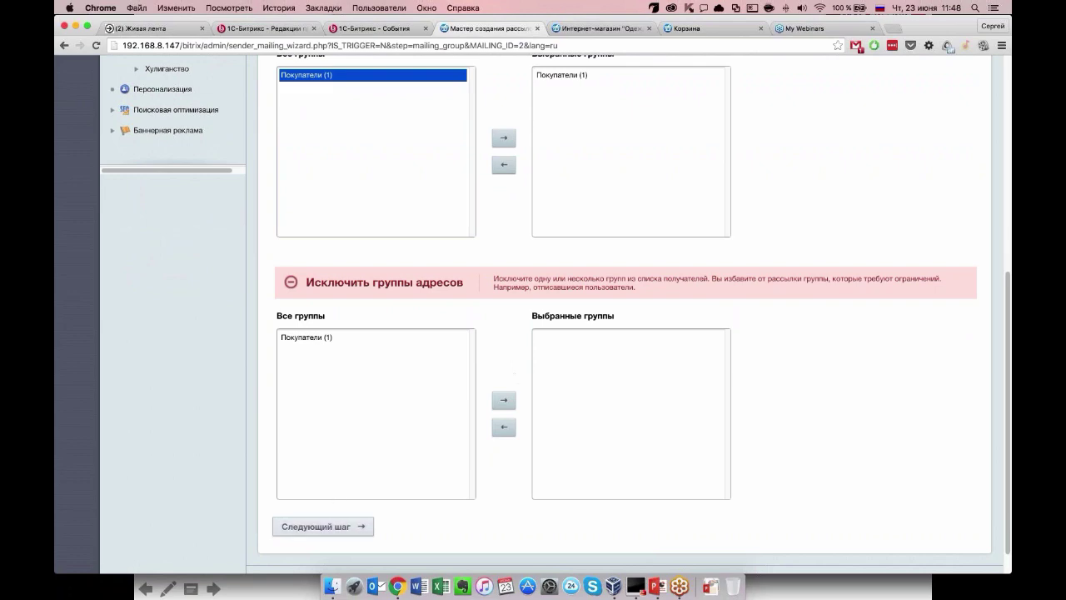
pyautogui.click(333, 526)
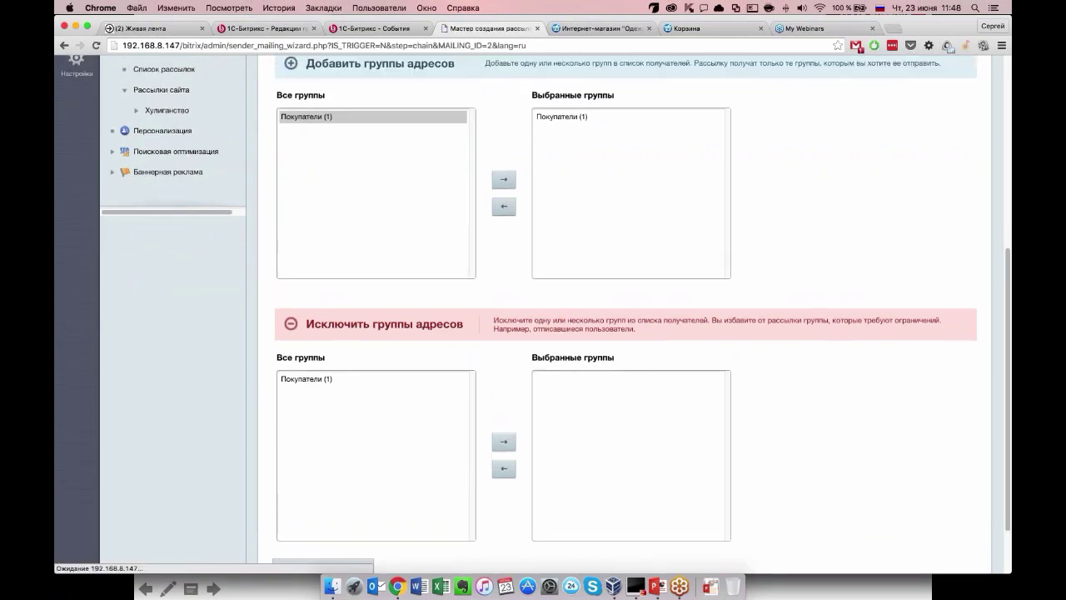
# Go from the recipient-group step back to the Штатные шаблоны template gallery.
pyautogui.scroll(-5, 624, 375)
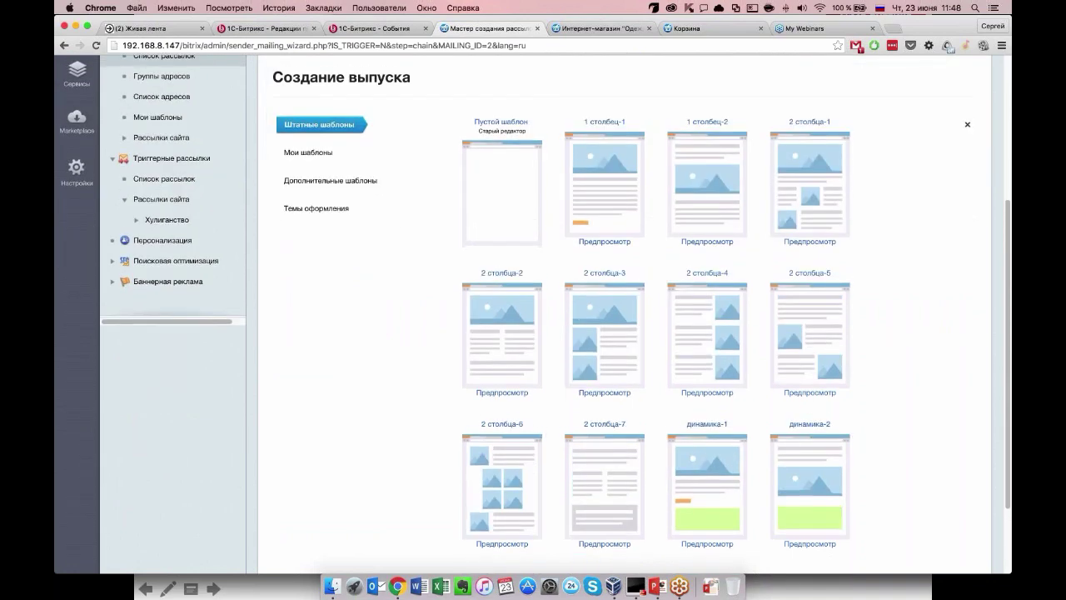
pyautogui.scroll(-3, 625, 333)
pyautogui.scroll(4, 625, 334)
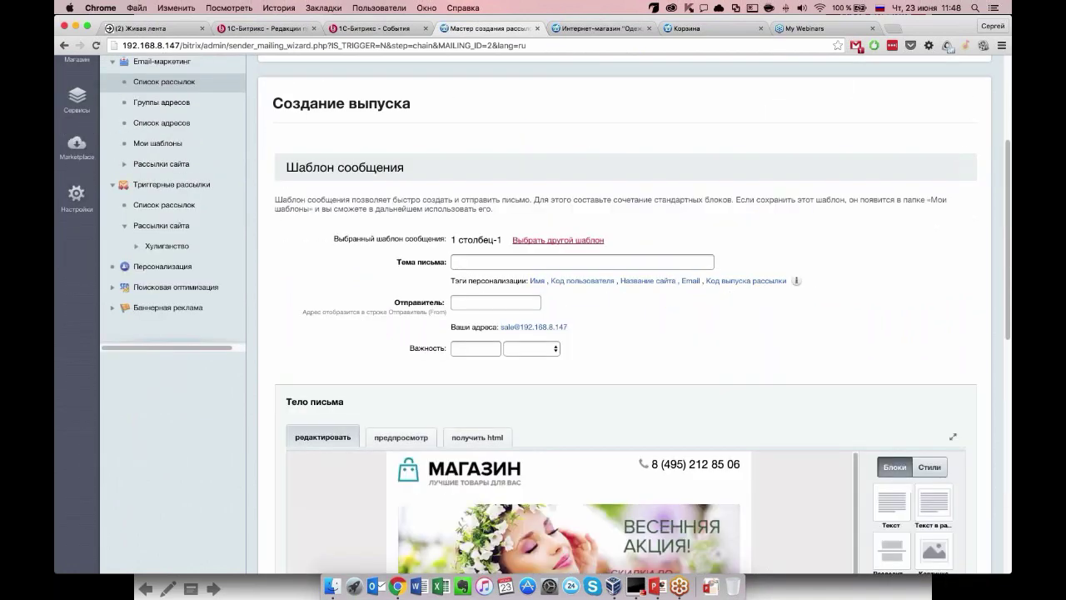
pyautogui.scroll(-3, 934, 542)
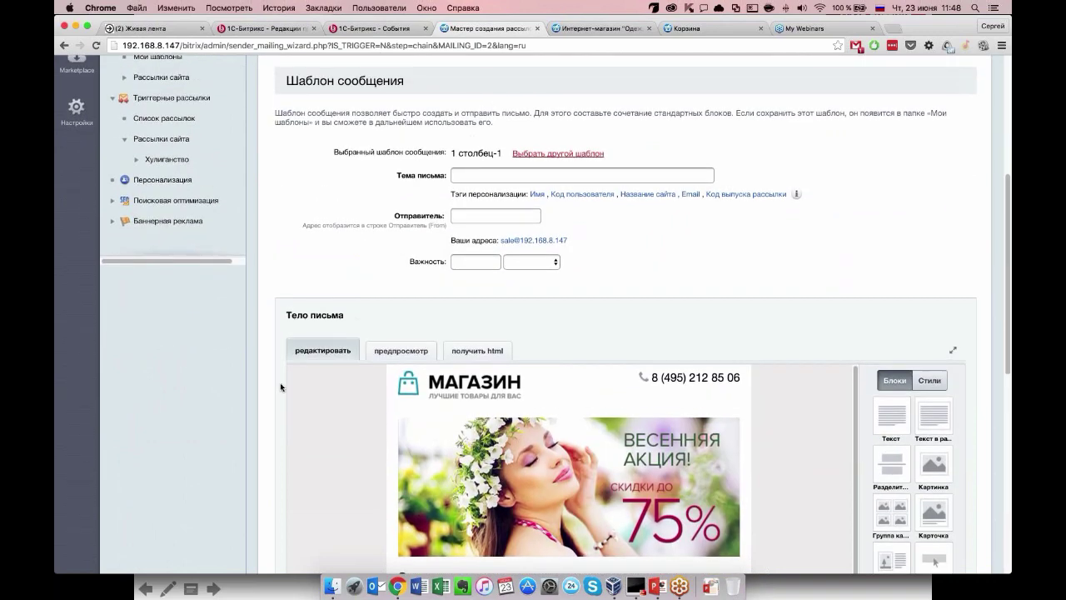
pyautogui.scroll(-3, 282, 386)
pyautogui.scroll(1, 281, 386)
pyautogui.scroll(3, 282, 387)
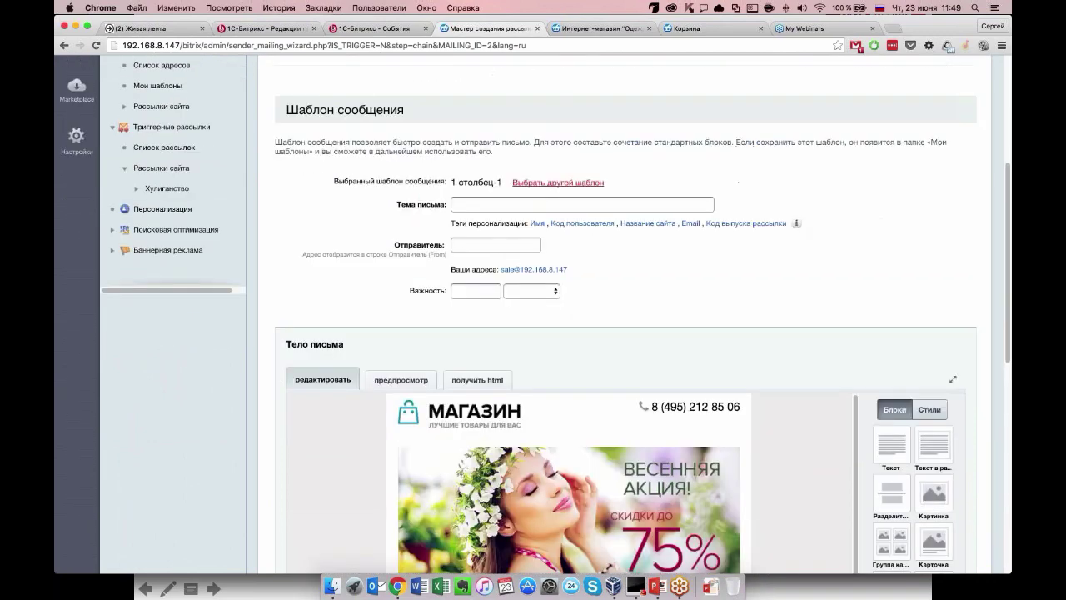
pyautogui.hscroll(-5, 282, 386)
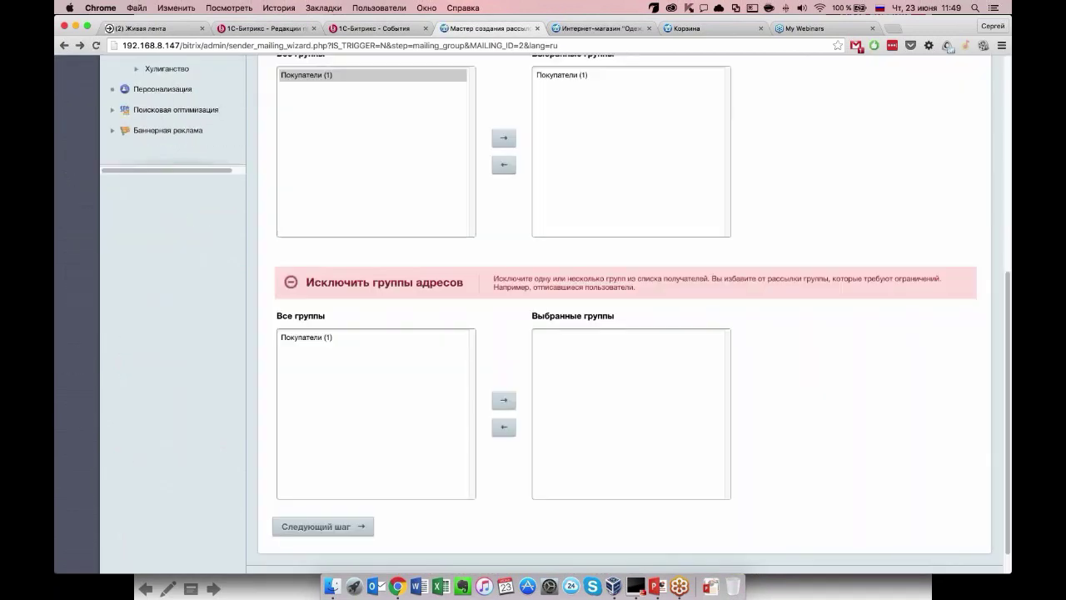
pyautogui.click(342, 526)
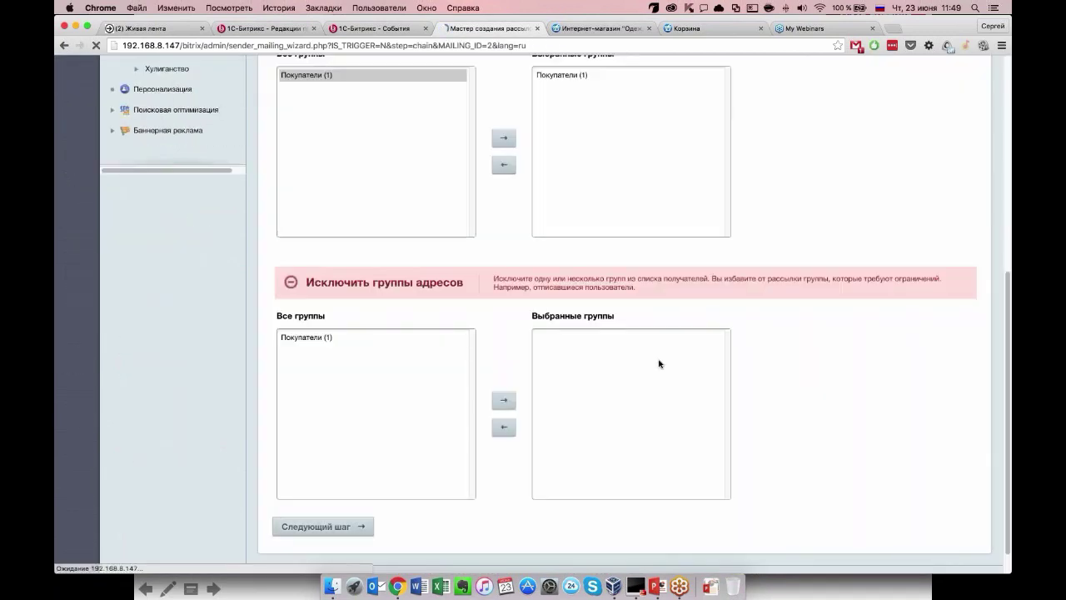
# Preview the динамика-1 and 2 столбца-5 templates.
pyautogui.scroll(-4, 533, 333)
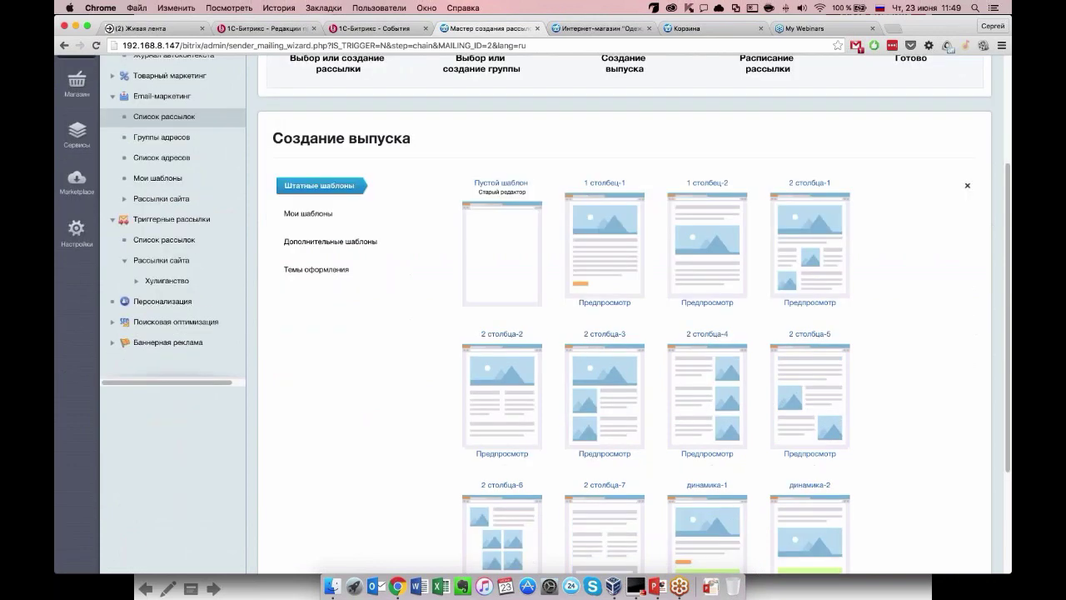
pyautogui.scroll(-3, 624, 333)
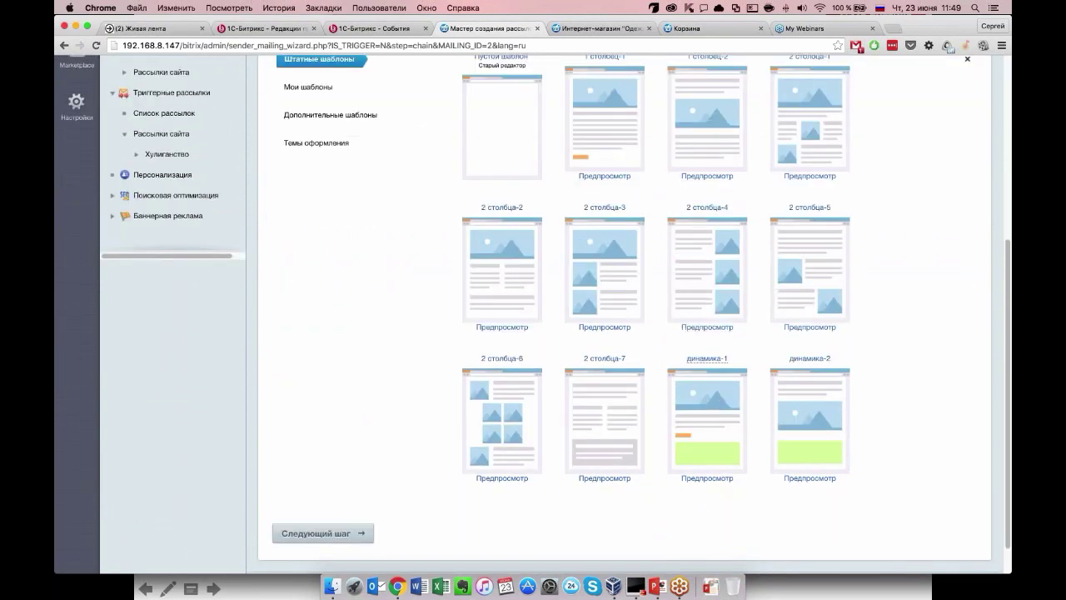
pyautogui.click(707, 478)
pyautogui.scroll(-2, 707, 478)
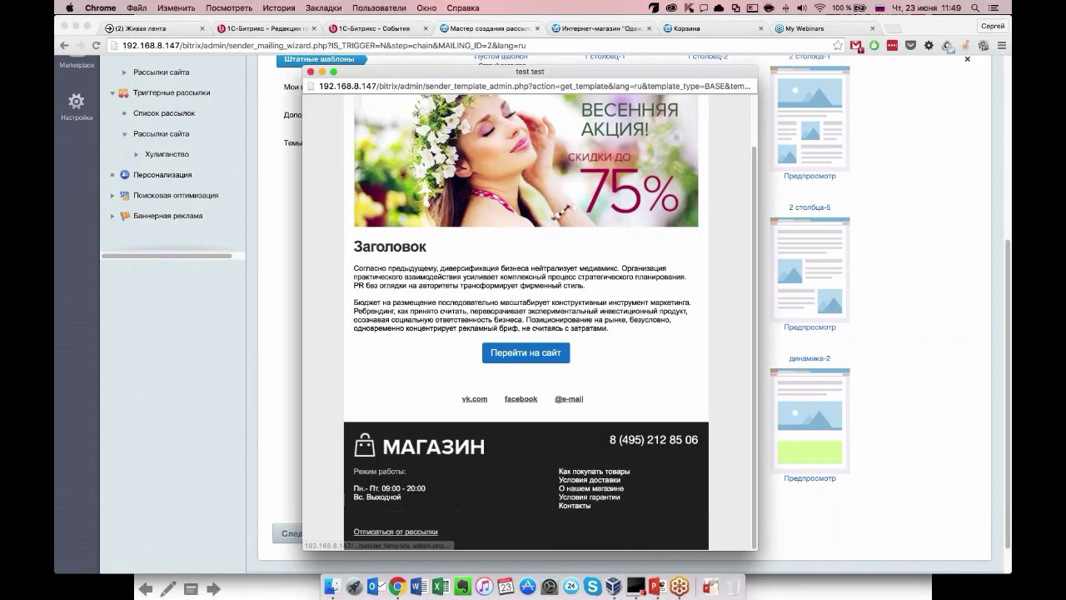
pyautogui.scroll(2, 525, 325)
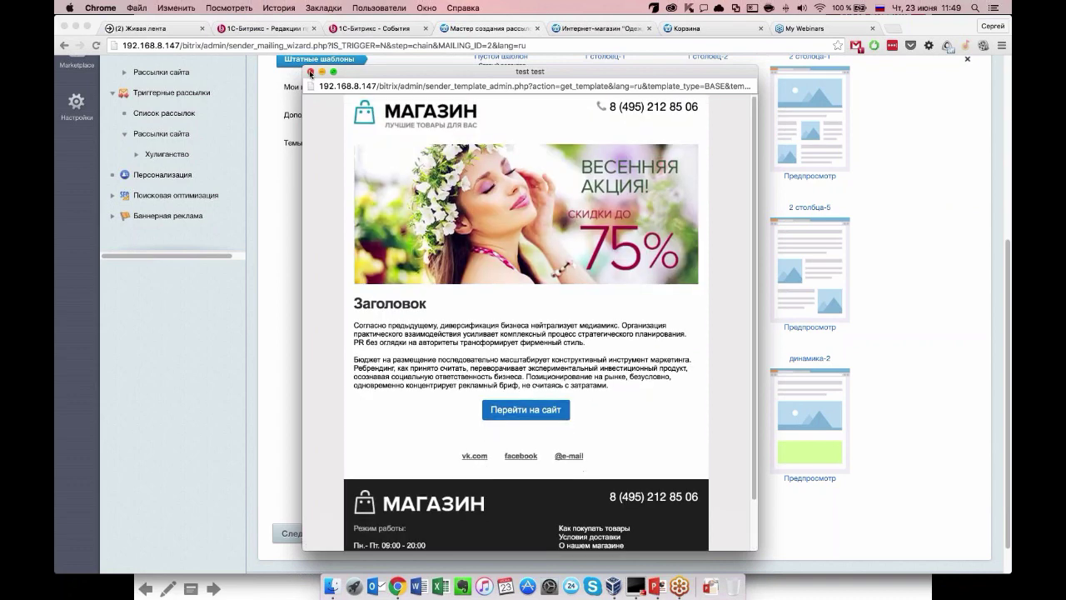
pyautogui.click(309, 72)
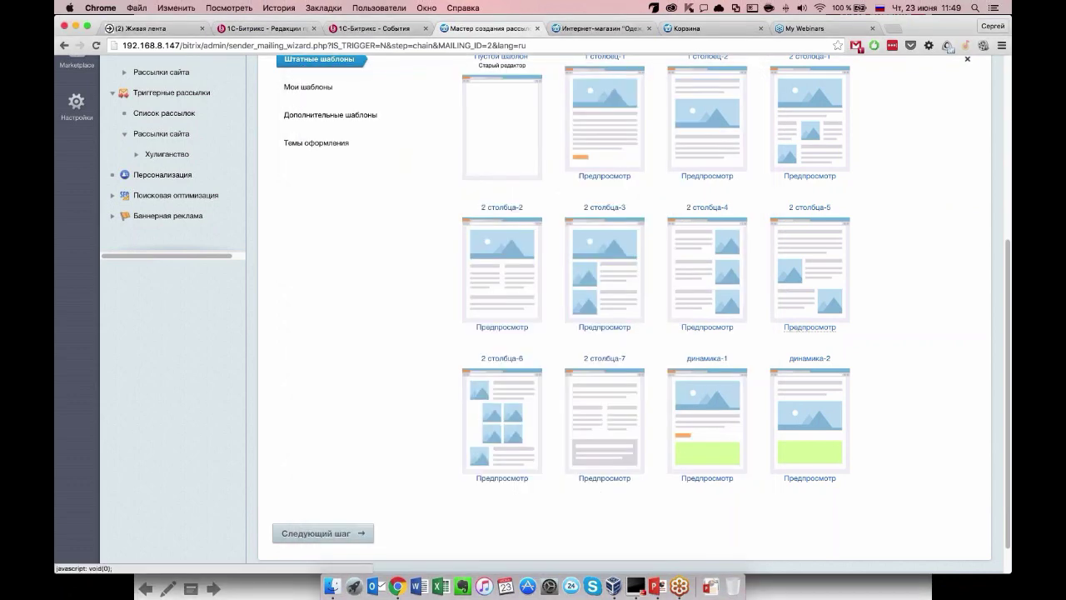
pyautogui.click(800, 331)
pyautogui.scroll(-2, 529, 317)
pyautogui.scroll(1, 530, 325)
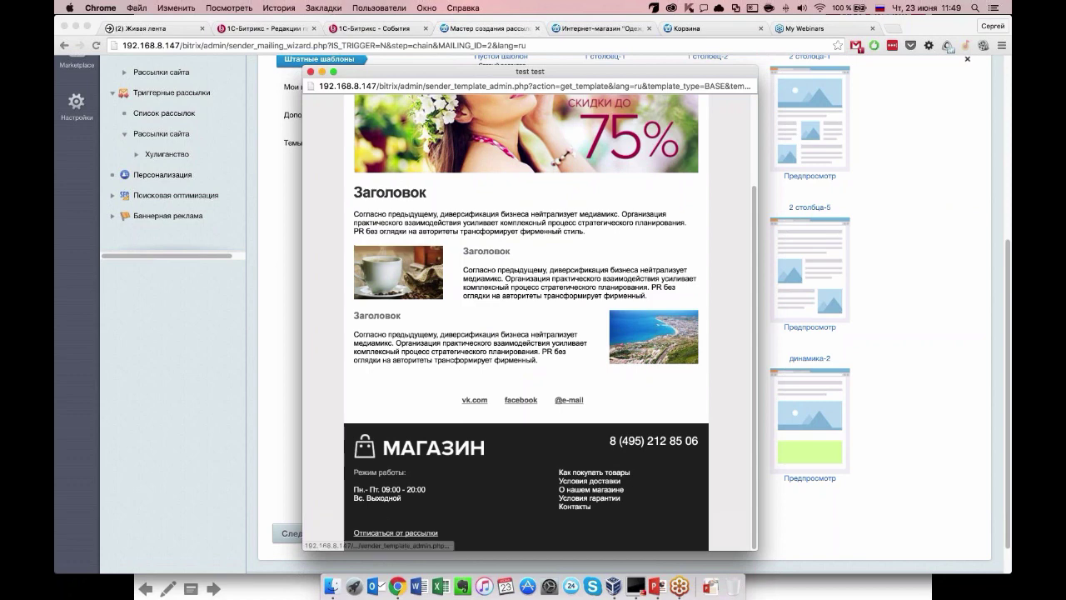
pyautogui.click(310, 72)
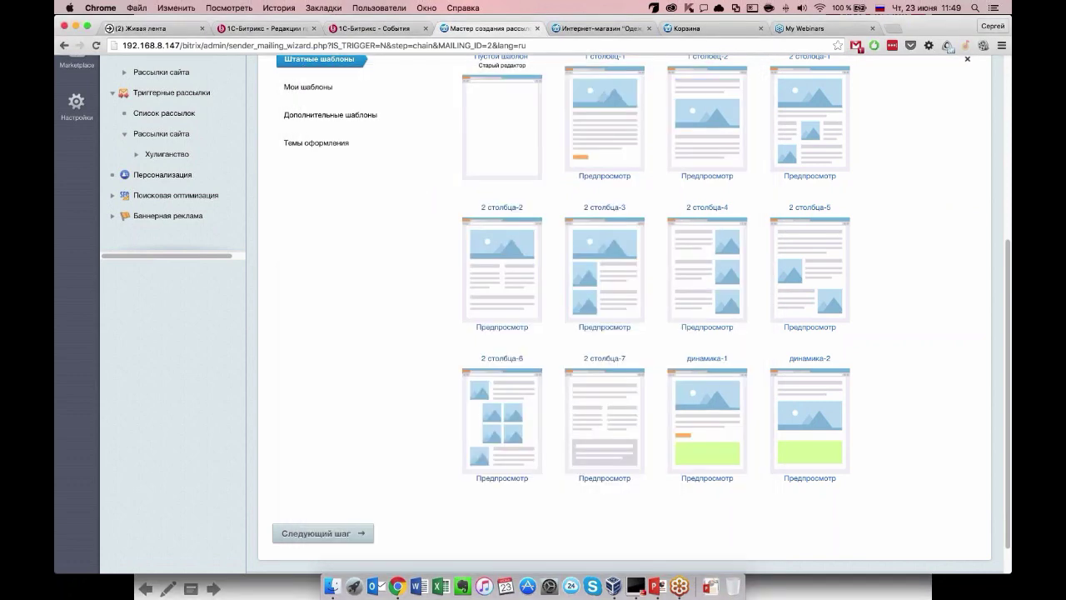
# Preview динамика-2, then choose динамика-1 as the issue's template.
pyautogui.click(801, 478)
pyautogui.scroll(-1, 430, 422)
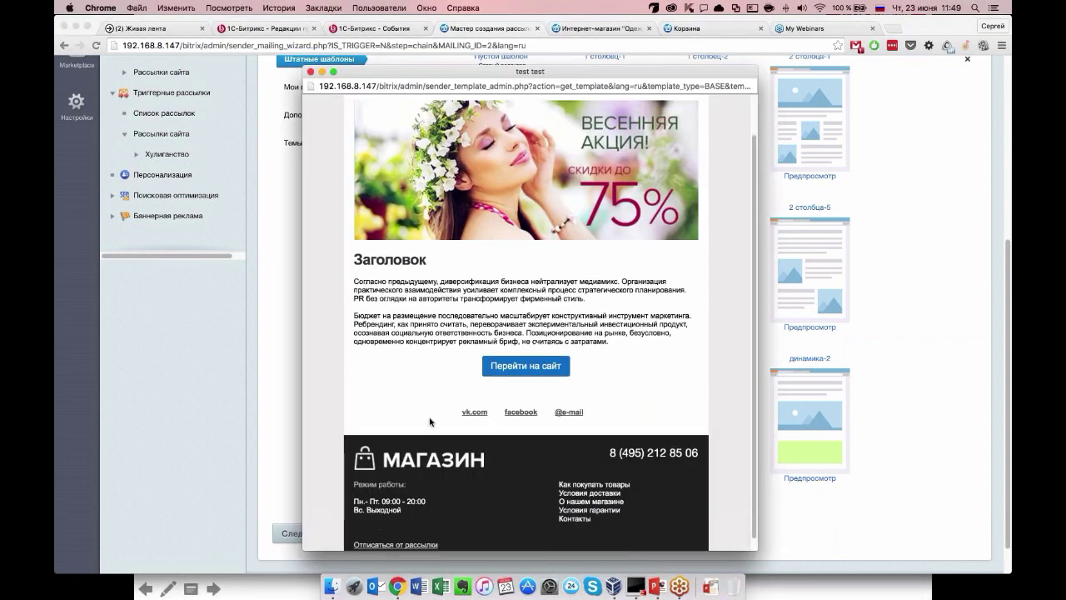
pyautogui.click(310, 72)
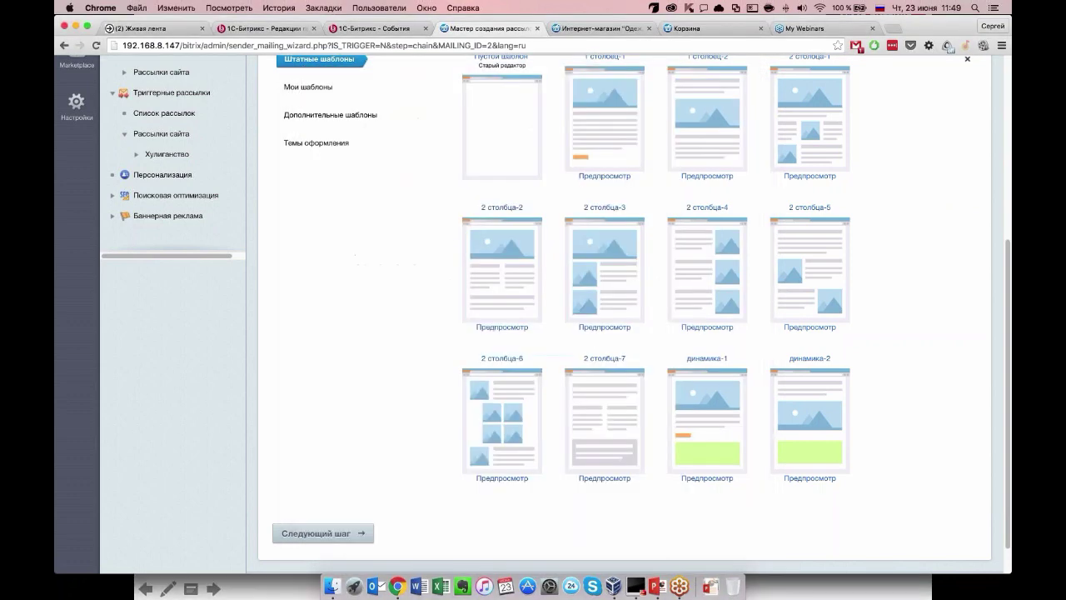
pyautogui.click(722, 415)
pyautogui.scroll(-3, 723, 415)
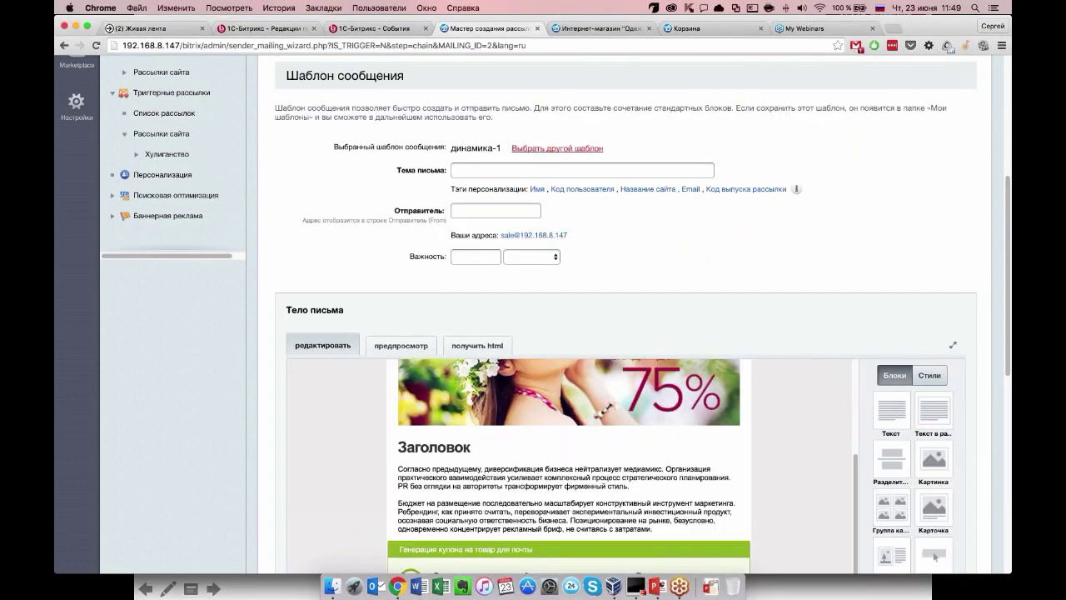
# Select the discount-coupon block in the email body and open its parameters.
pyautogui.scroll(-3, 581, 445)
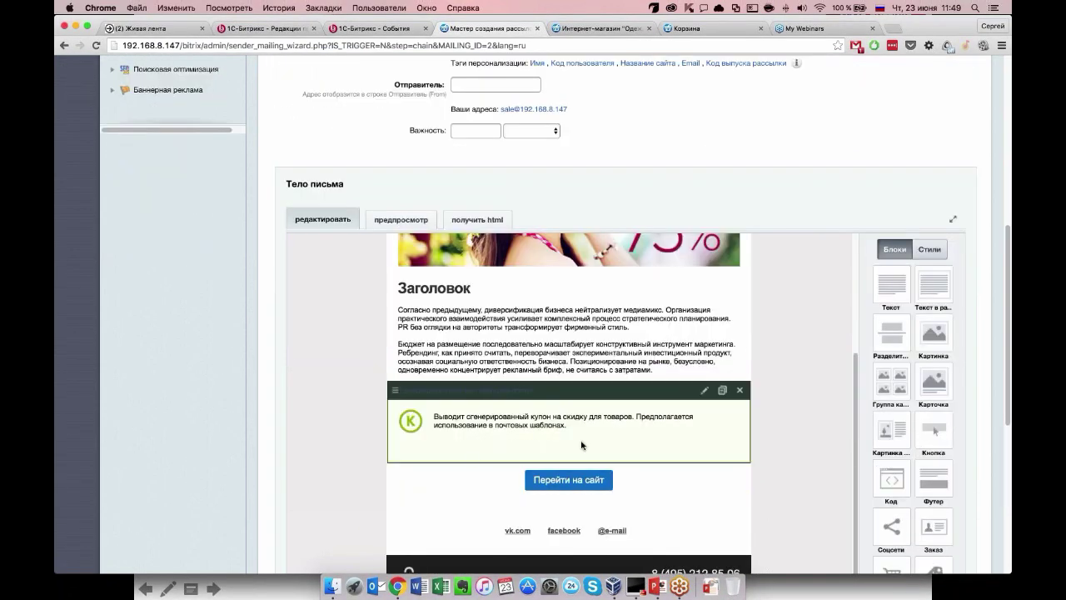
pyautogui.click(523, 401)
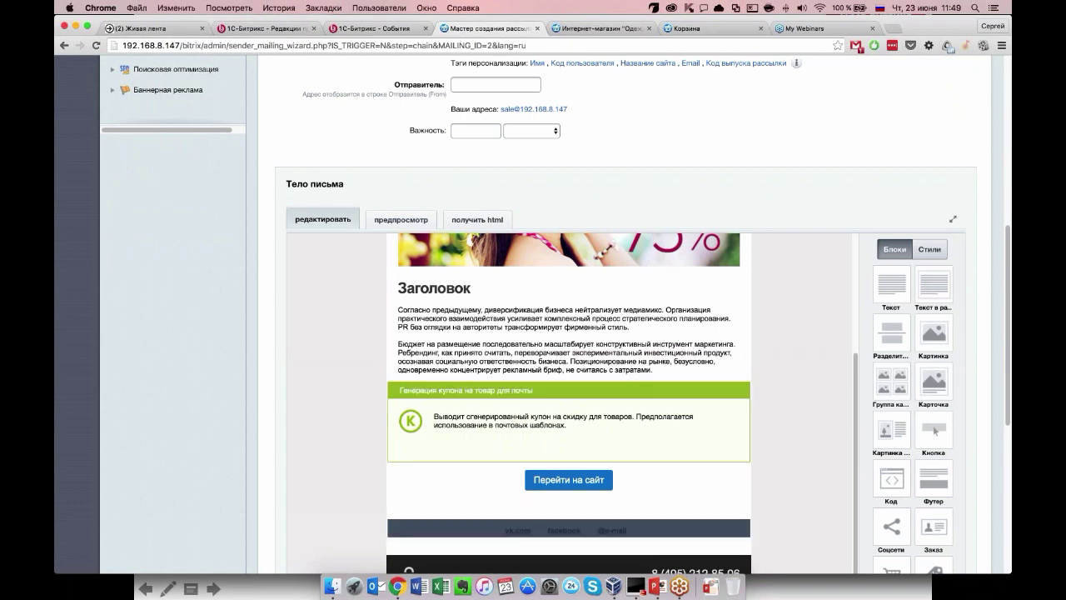
pyautogui.scroll(-2, 536, 336)
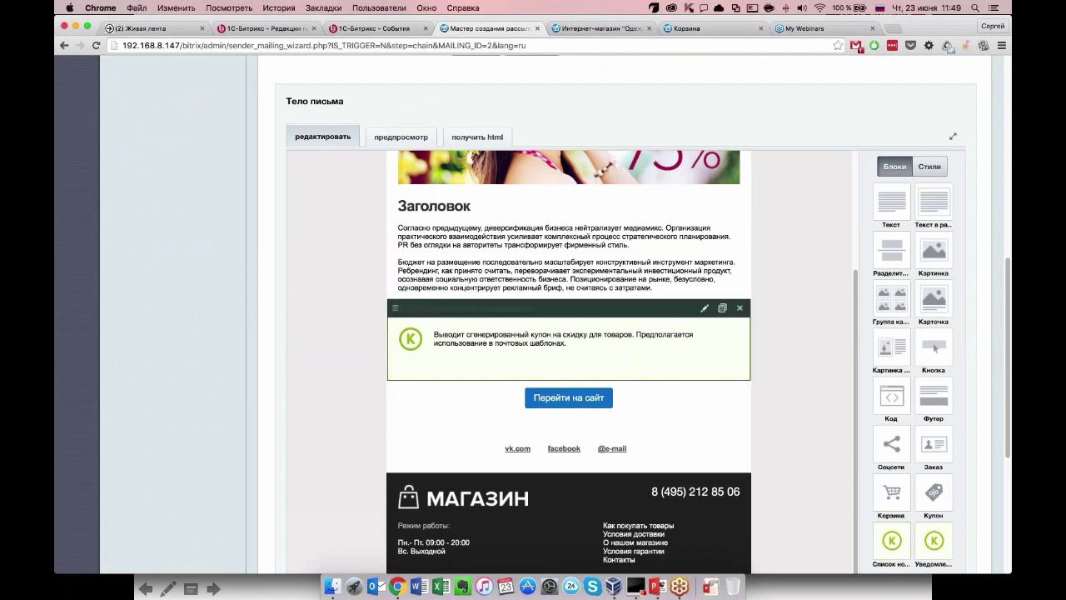
pyautogui.click(705, 308)
# Keep the coupon discount at 10 with type %, and save the block settings.
pyautogui.scroll(-5, 530, 272)
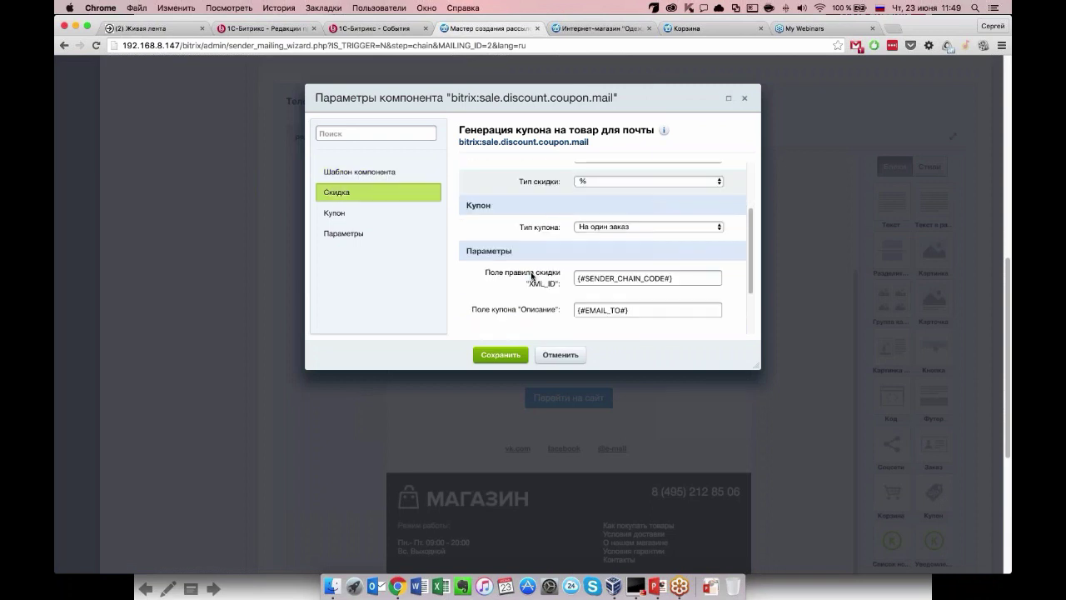
pyautogui.scroll(1, 531, 276)
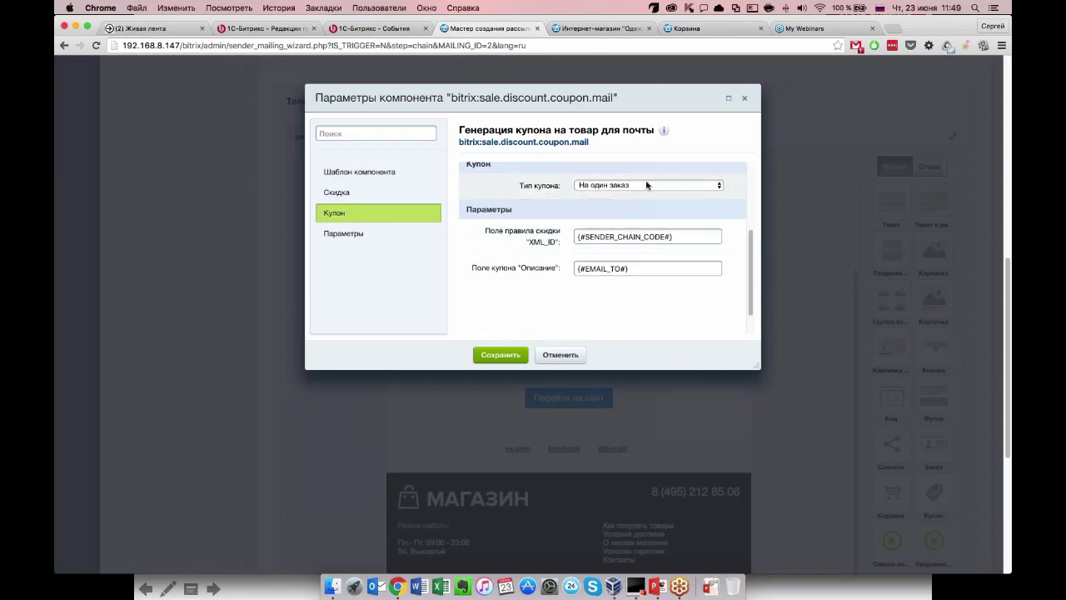
pyautogui.scroll(-2, 516, 304)
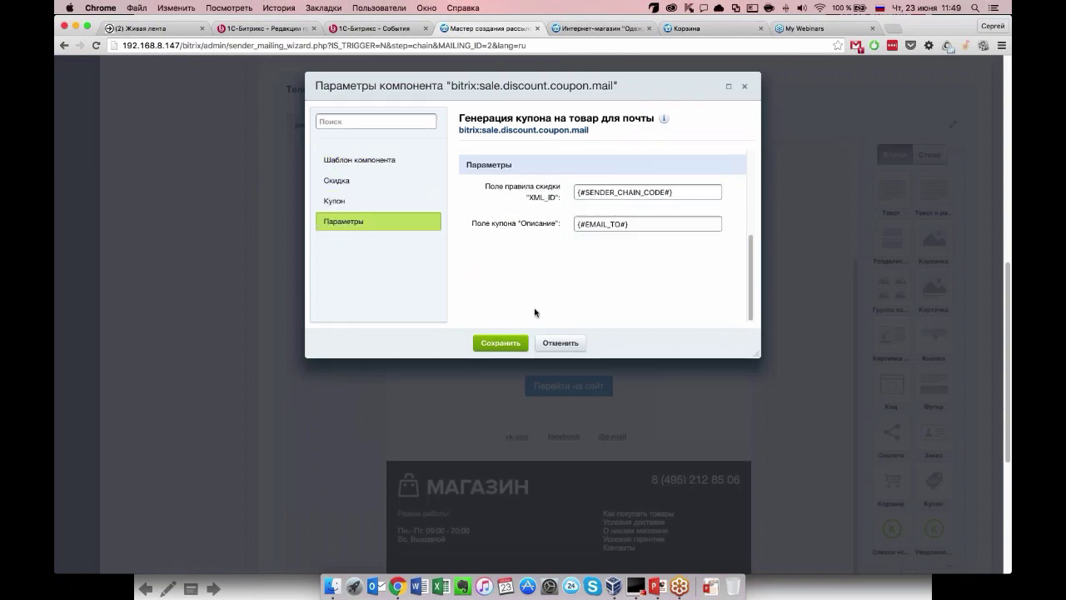
pyautogui.scroll(1, 535, 310)
pyautogui.scroll(4, 537, 277)
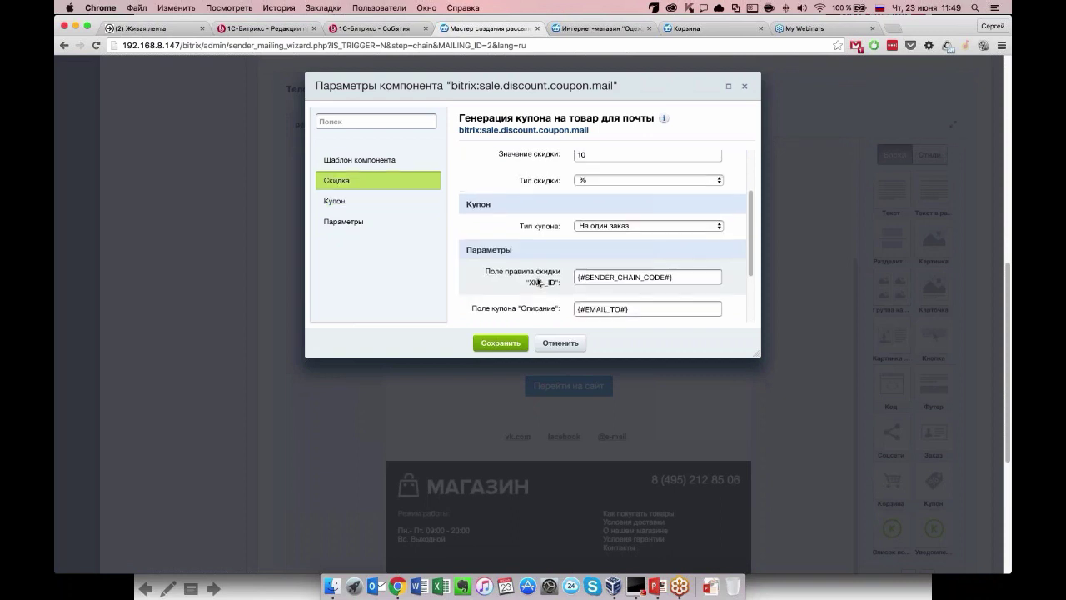
pyautogui.doubleClick(589, 202)
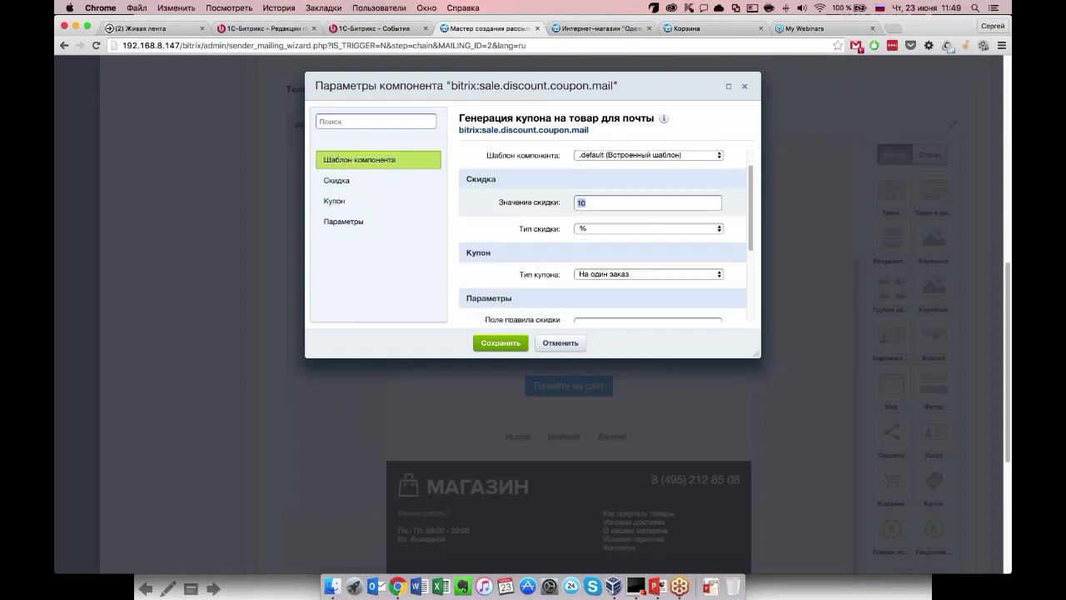
pyautogui.click(607, 228)
pyautogui.click(607, 226)
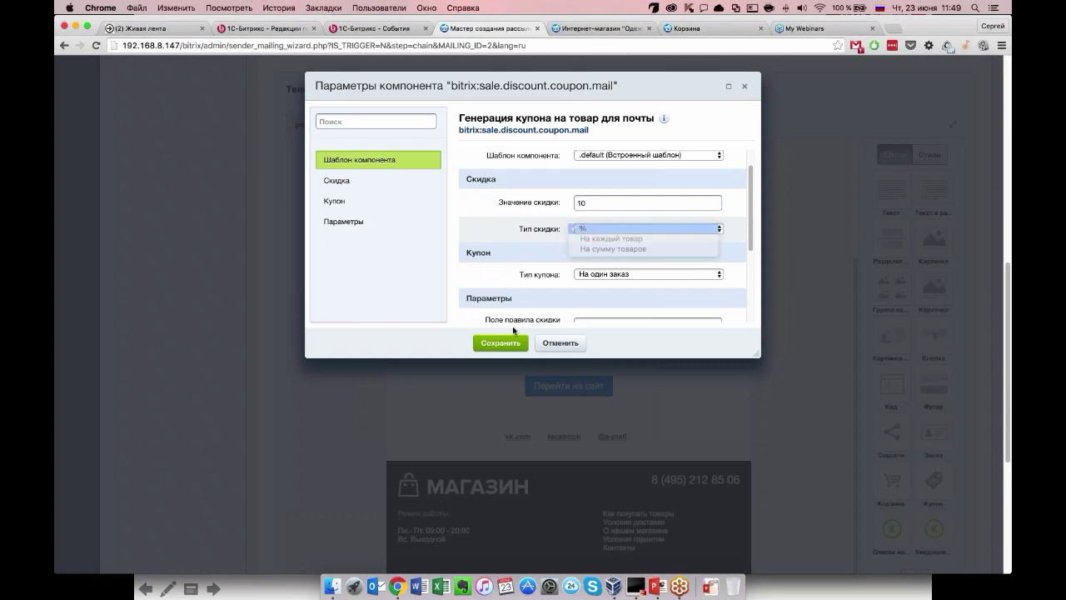
pyautogui.click(501, 342)
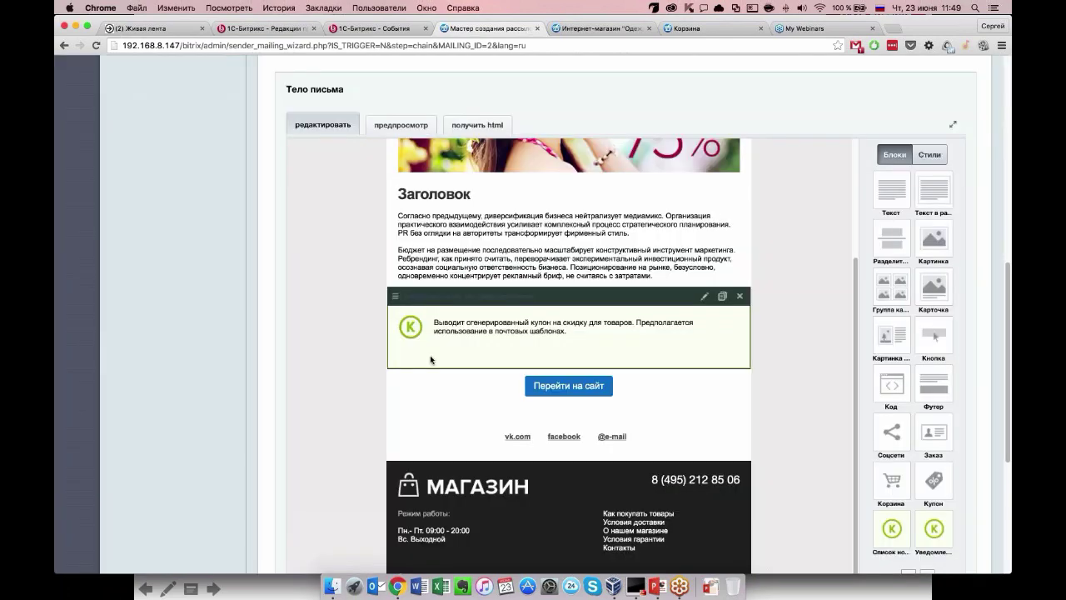
# Return to the template gallery via Выбрать другой шаблон.
pyautogui.scroll(2, 345, 265)
pyautogui.scroll(5, 344, 264)
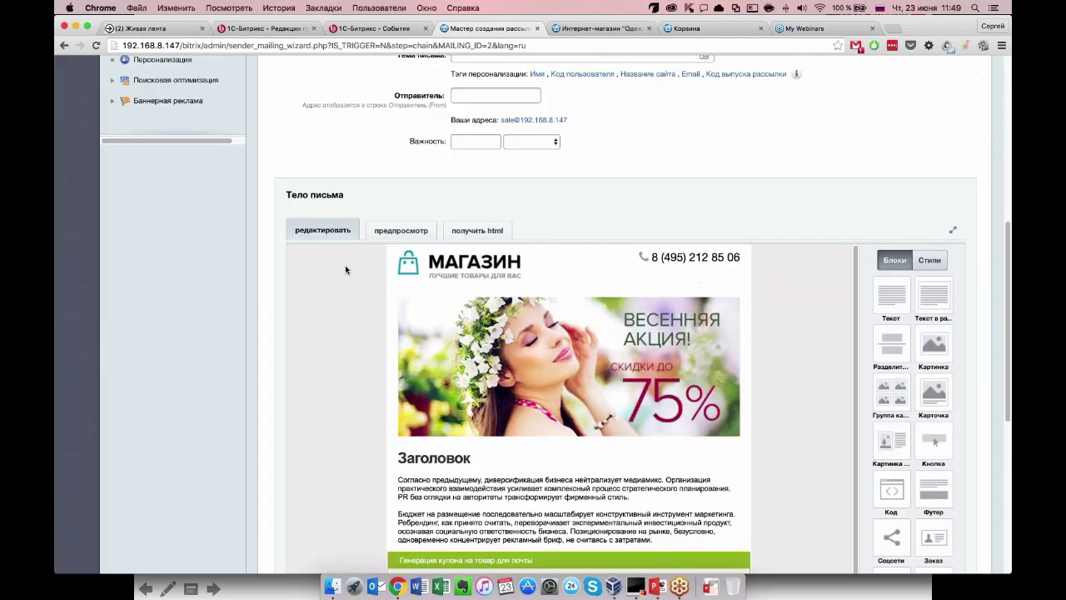
pyautogui.scroll(3, 345, 265)
pyautogui.scroll(-1, 345, 264)
pyautogui.click(586, 114)
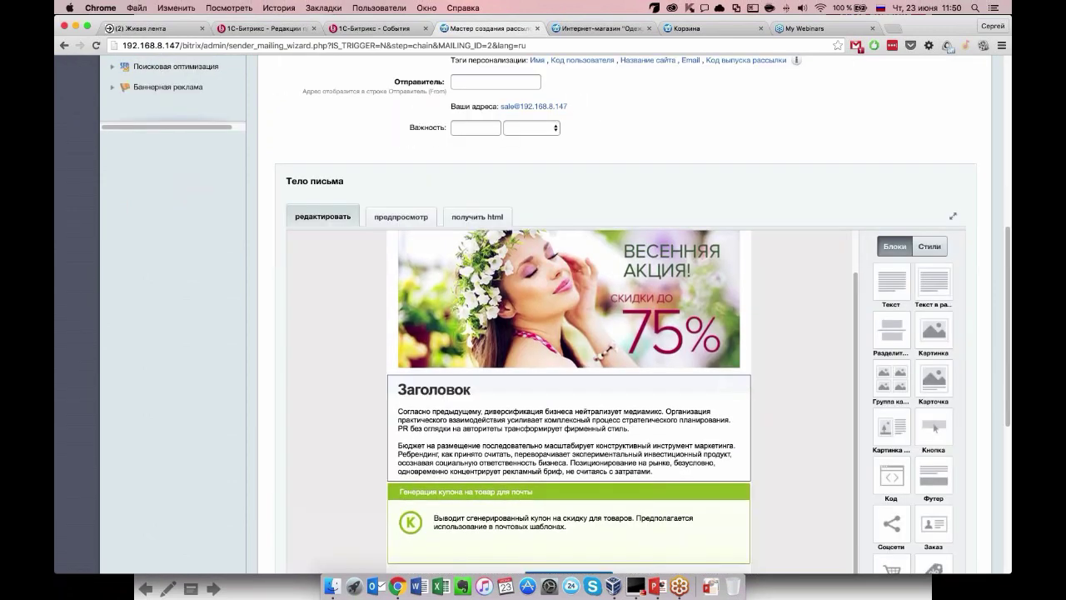
# Add a news list block below the coupon block and save its settings.
pyautogui.scroll(-1, 555, 315)
pyautogui.scroll(-5, 555, 334)
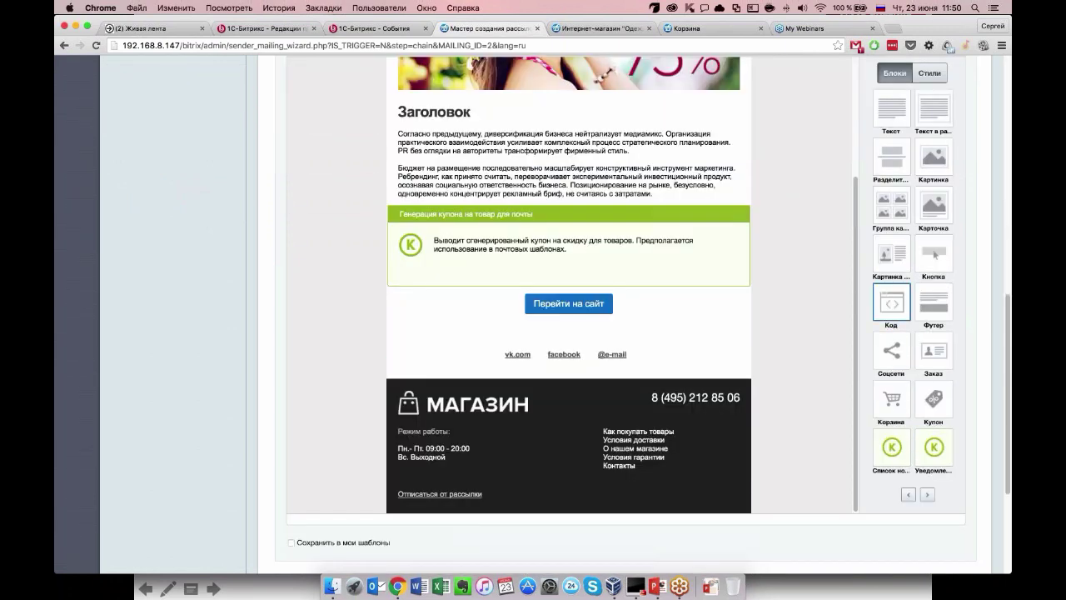
pyautogui.moveTo(895, 456); pyautogui.dragTo(585, 302)
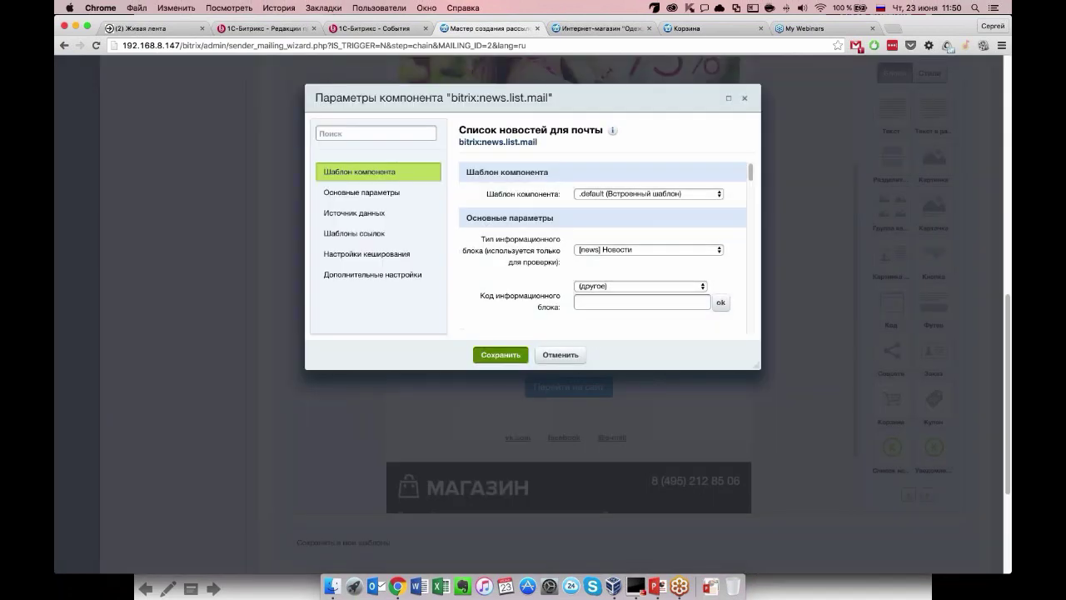
pyautogui.click(500, 355)
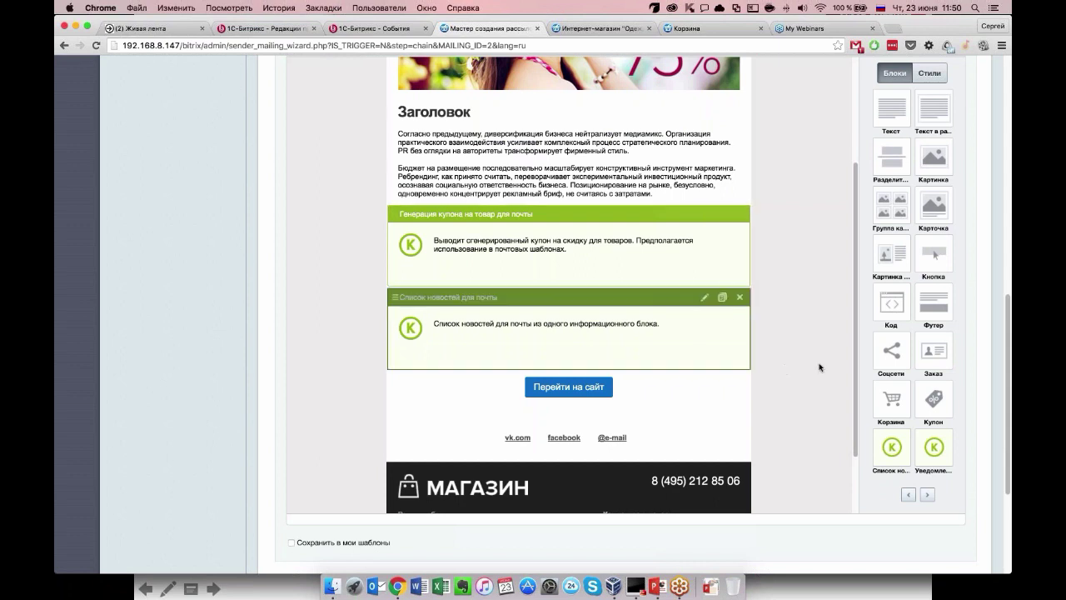
# Page through the content block palette and return to its first set.
pyautogui.scroll(-2, 822, 372)
pyautogui.scroll(-1, 916, 466)
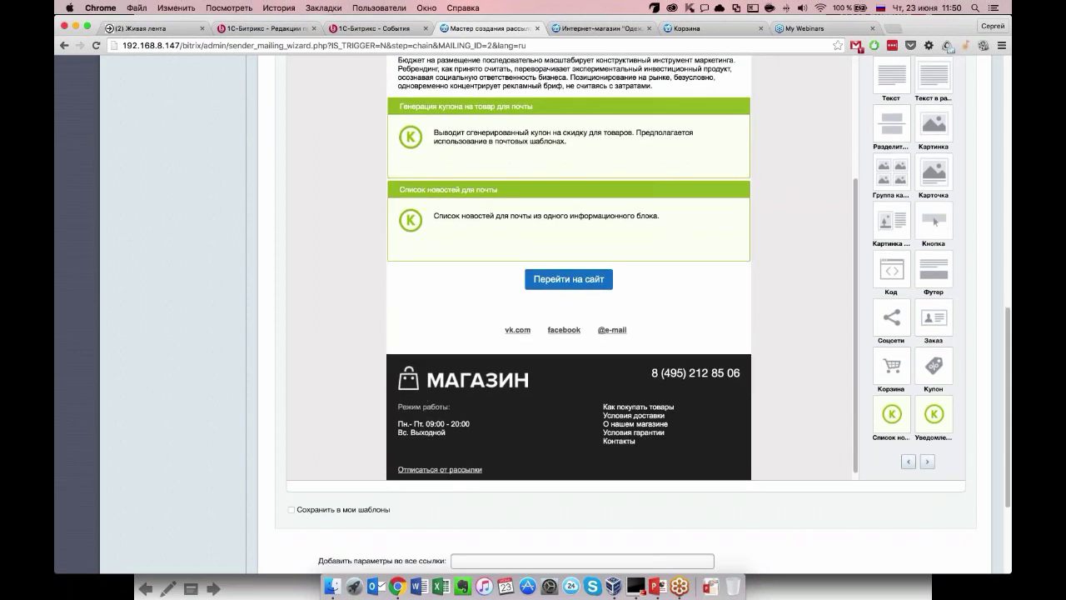
pyautogui.click(928, 463)
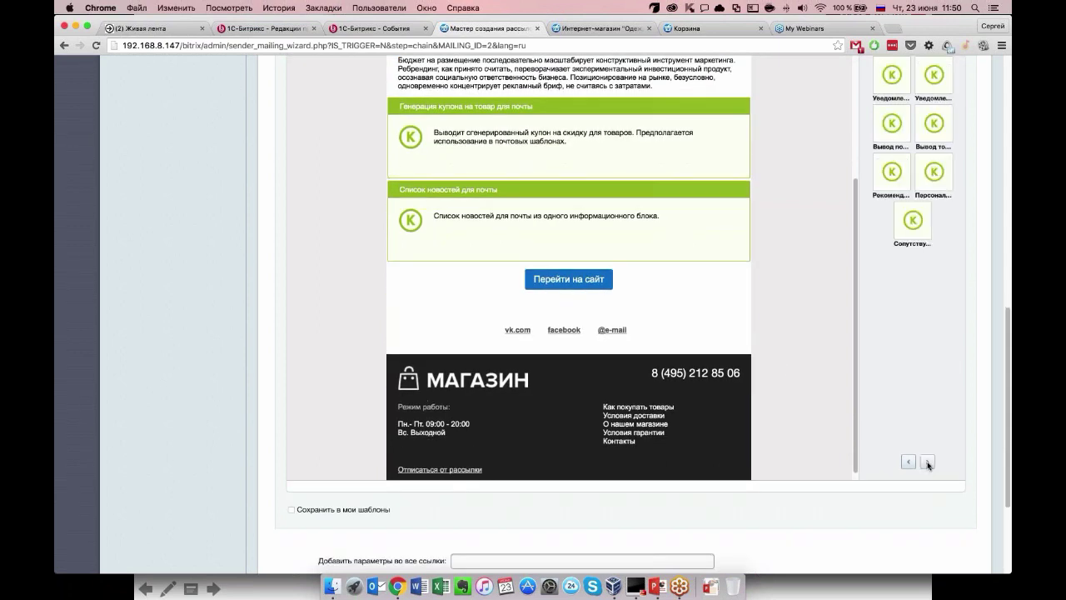
pyautogui.scroll(3, 925, 466)
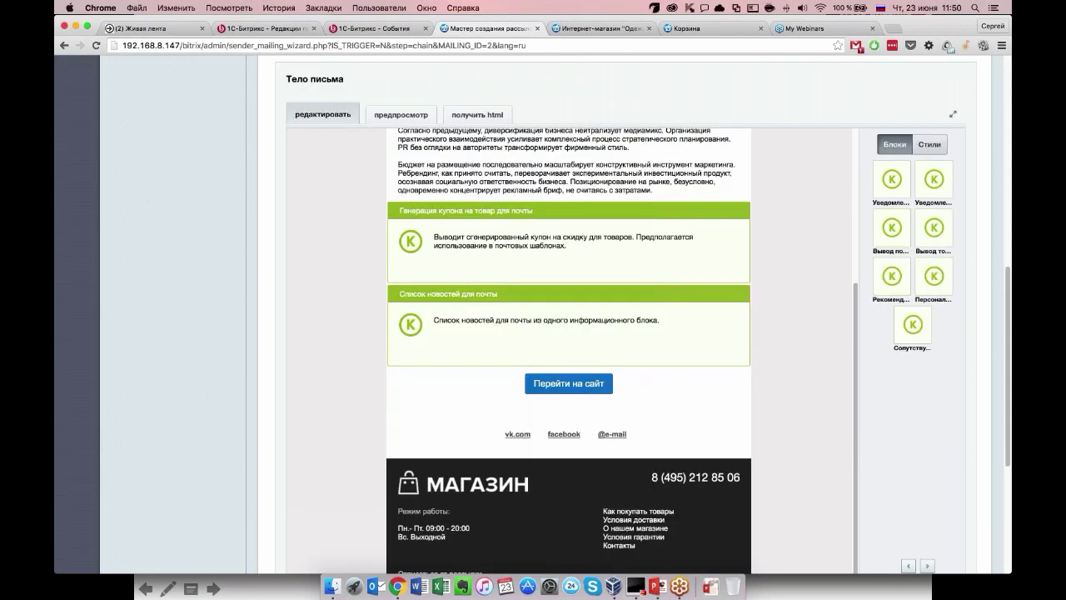
pyautogui.scroll(-2, 905, 479)
pyautogui.click(908, 508)
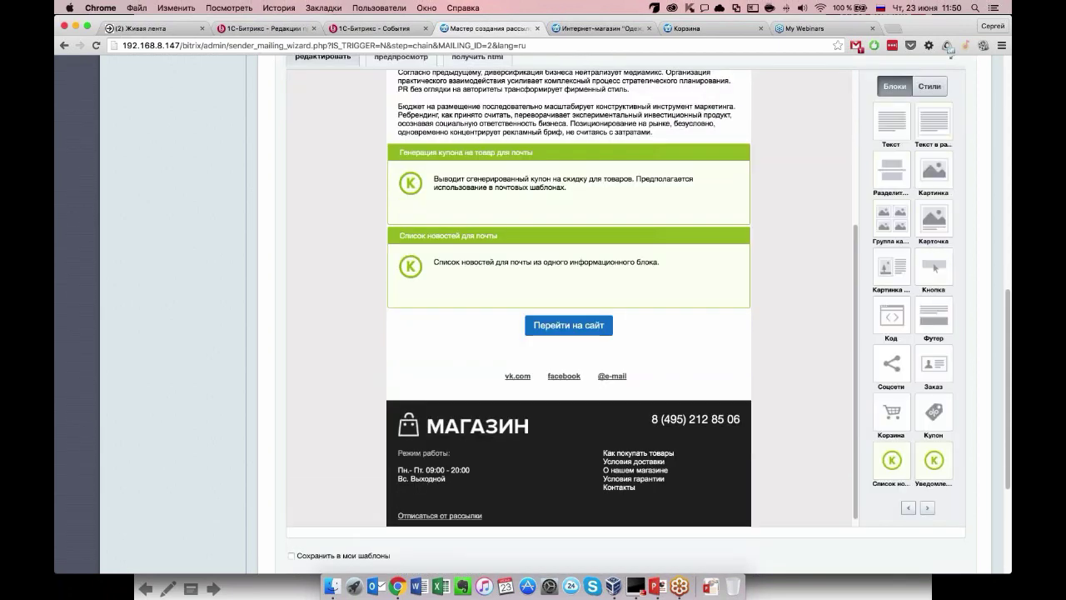
# Switch the letter body to предпросмотр to view the assembled email.
pyautogui.scroll(1, 800, 417)
pyautogui.scroll(6, 802, 386)
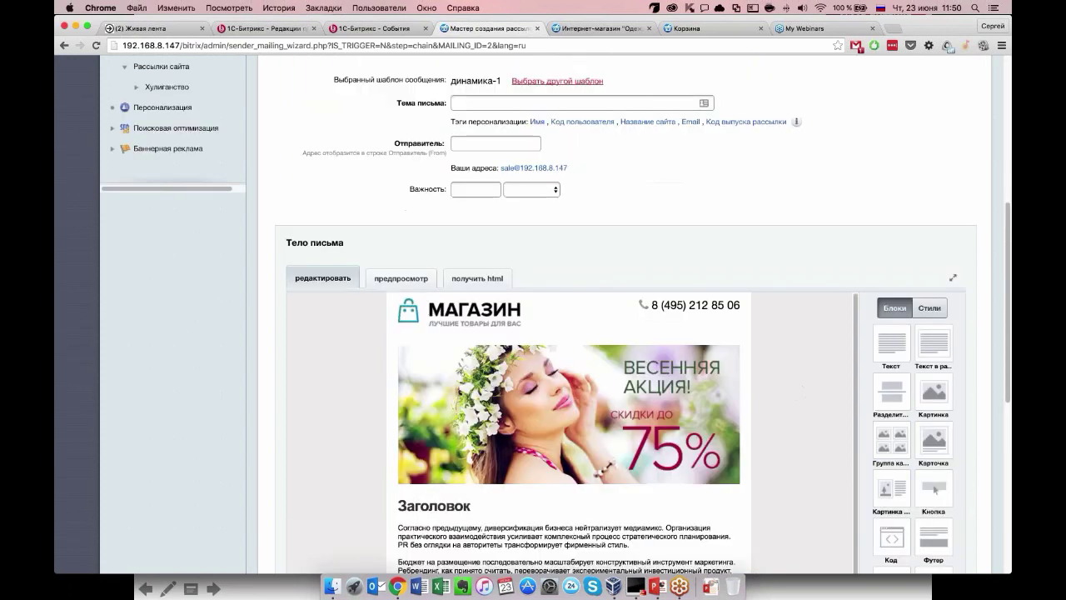
pyautogui.click(402, 279)
pyautogui.scroll(-4, 332, 456)
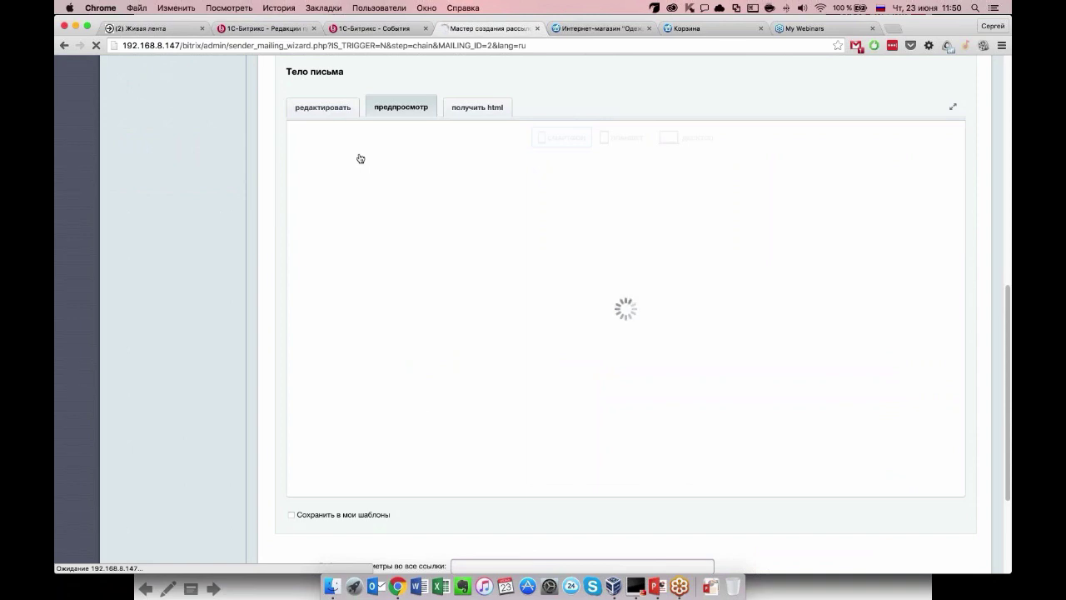
# Scroll through the динамика-1 letter in the phone-width preview.
pyautogui.scroll(1, 358, 159)
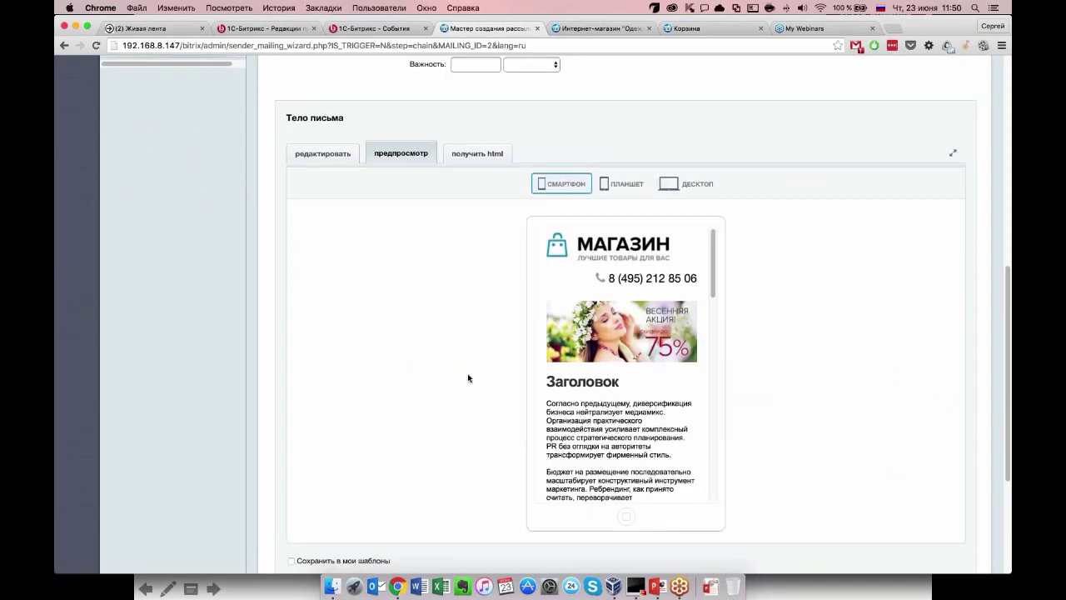
pyautogui.scroll(-2, 469, 375)
pyautogui.scroll(-10, 624, 330)
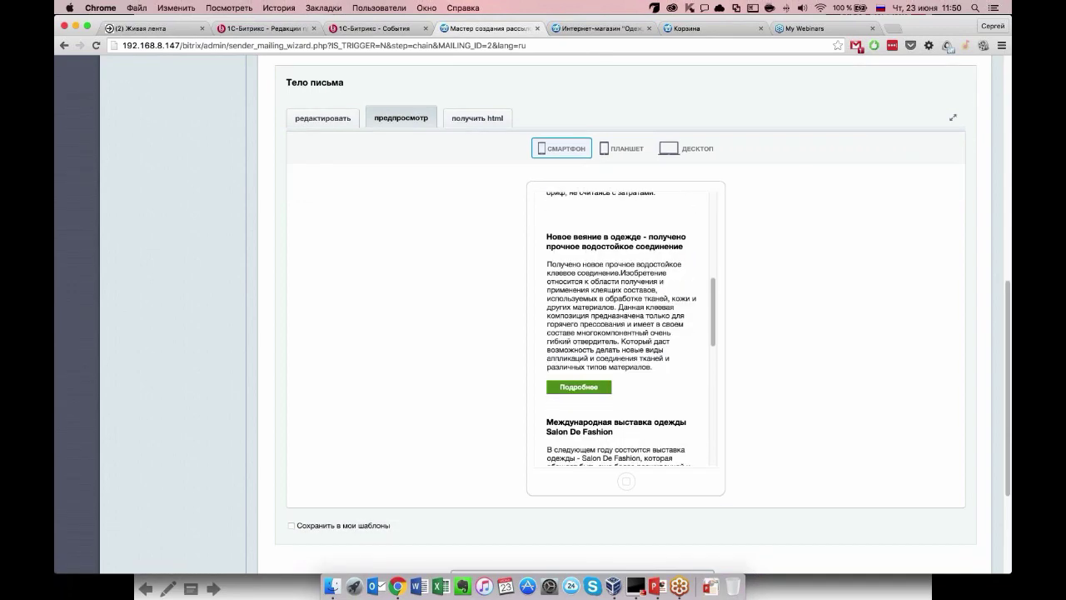
pyautogui.scroll(5, 624, 328)
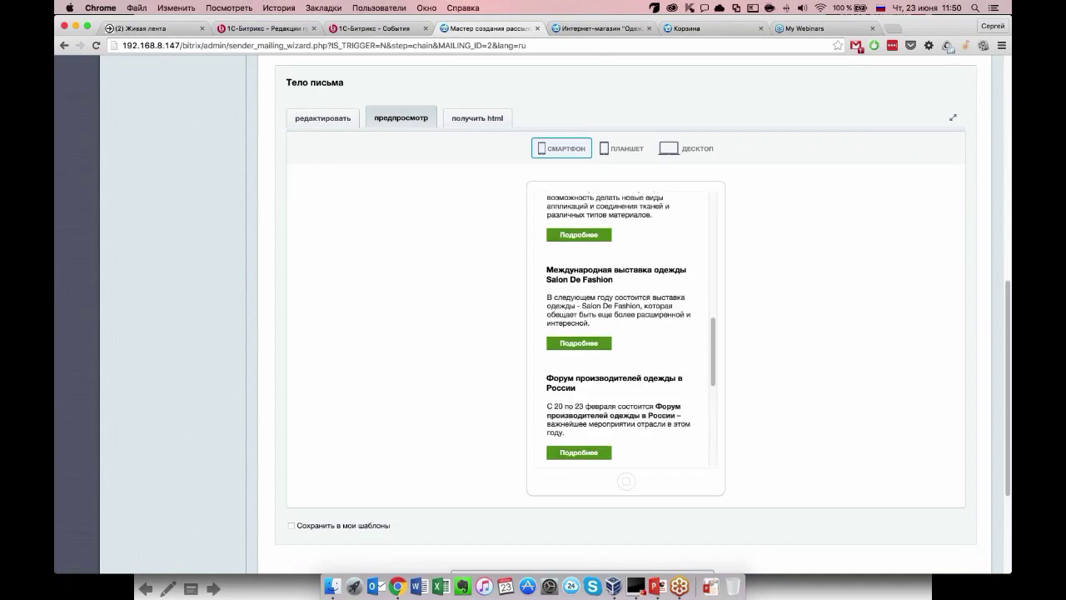
pyautogui.scroll(7, 625, 328)
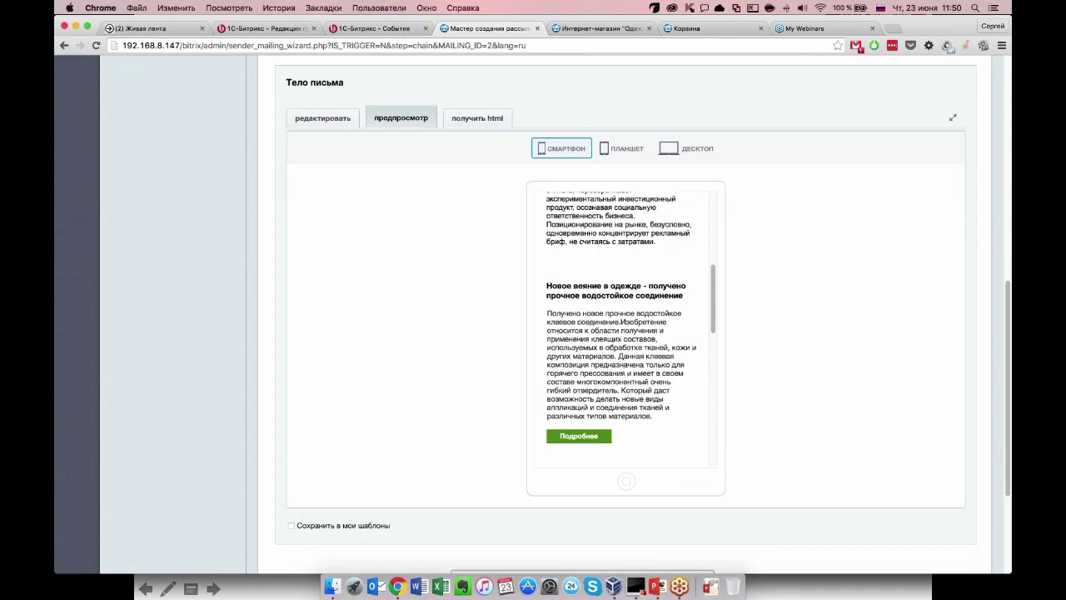
pyautogui.scroll(-10, 625, 328)
pyautogui.scroll(6, 624, 328)
pyautogui.scroll(10, 625, 328)
# Preview the letter at tablet and desktop widths, recheck phone width, then return to editing.
pyautogui.click(632, 152)
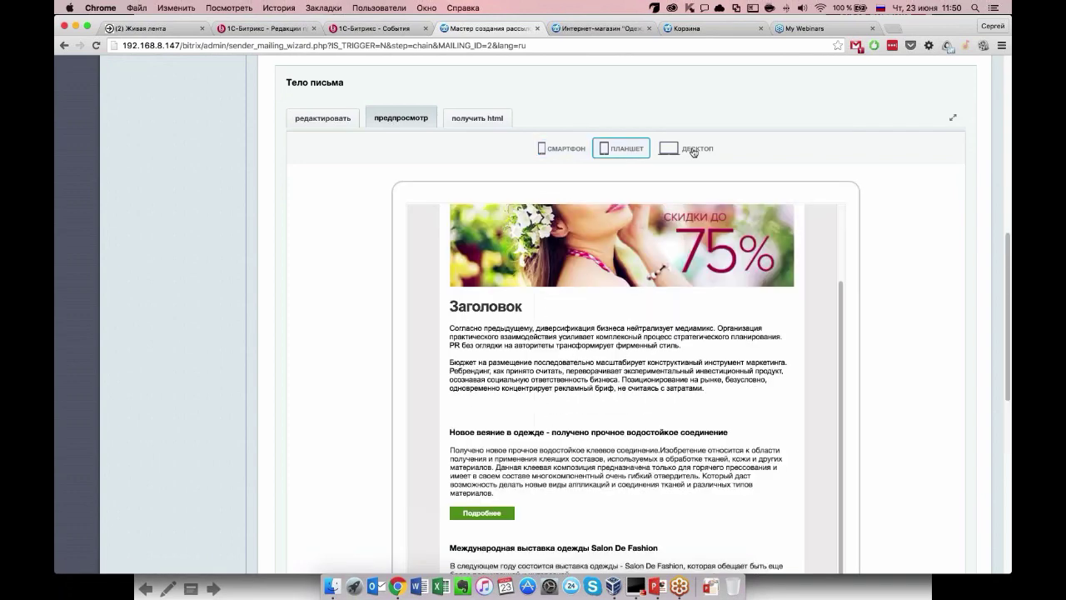
pyautogui.click(692, 152)
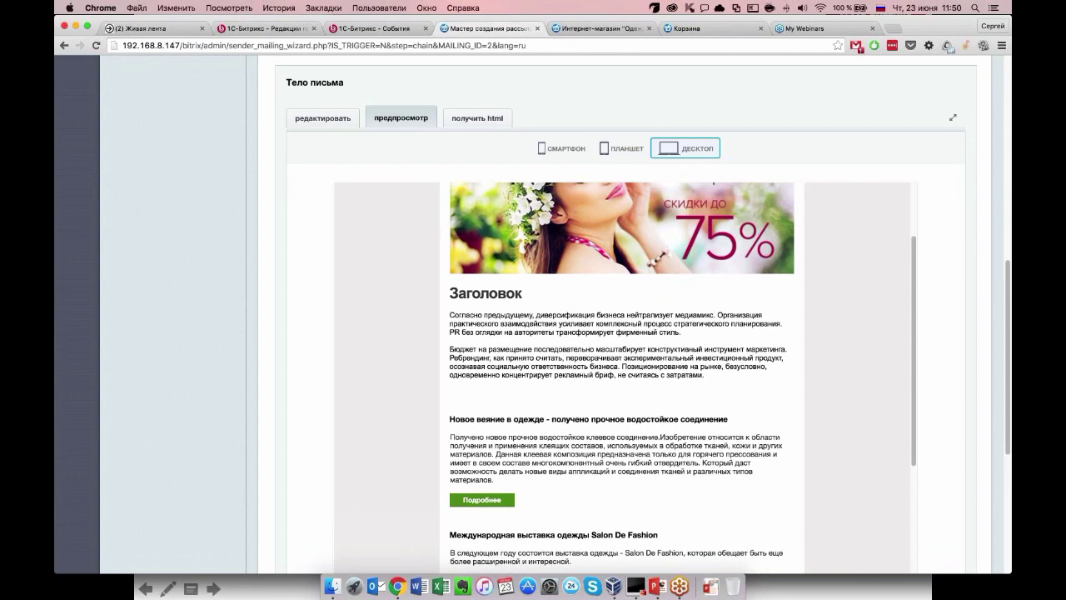
pyautogui.click(563, 149)
pyautogui.scroll(-15, 624, 333)
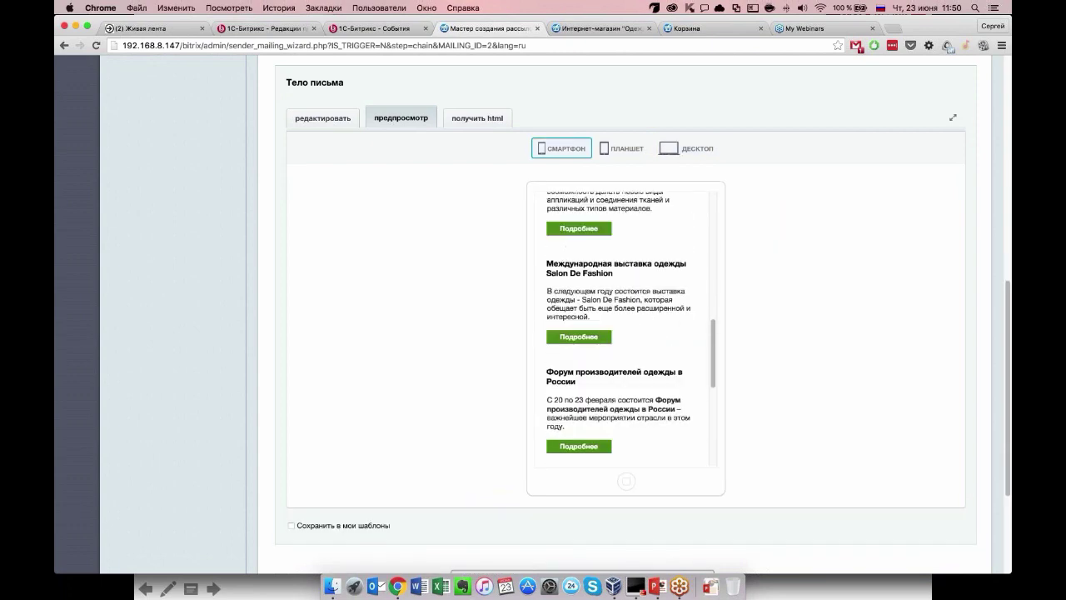
pyautogui.scroll(10, 340, 254)
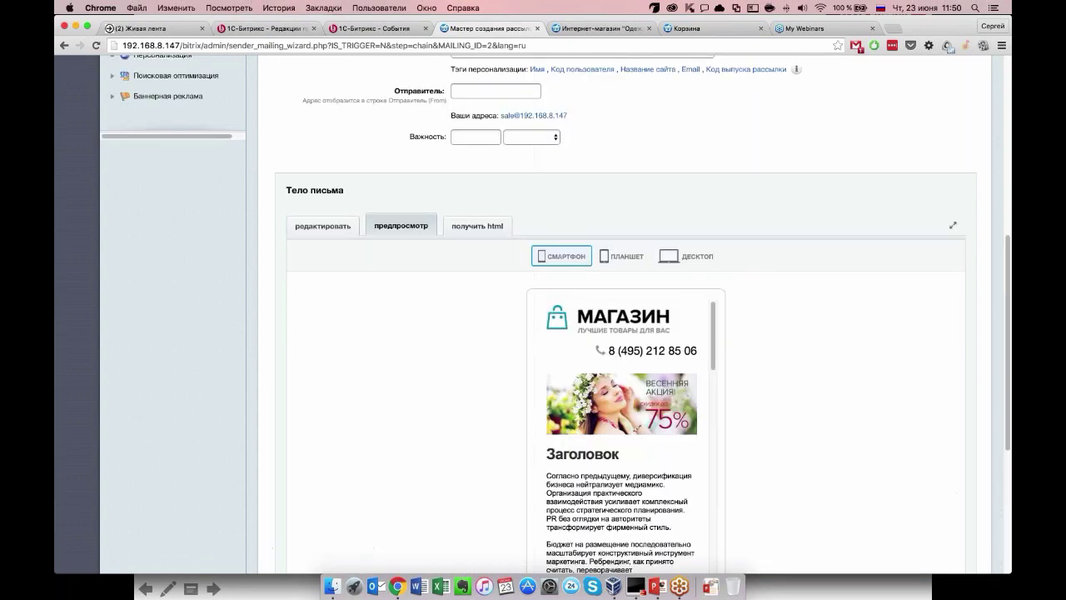
pyautogui.click(323, 226)
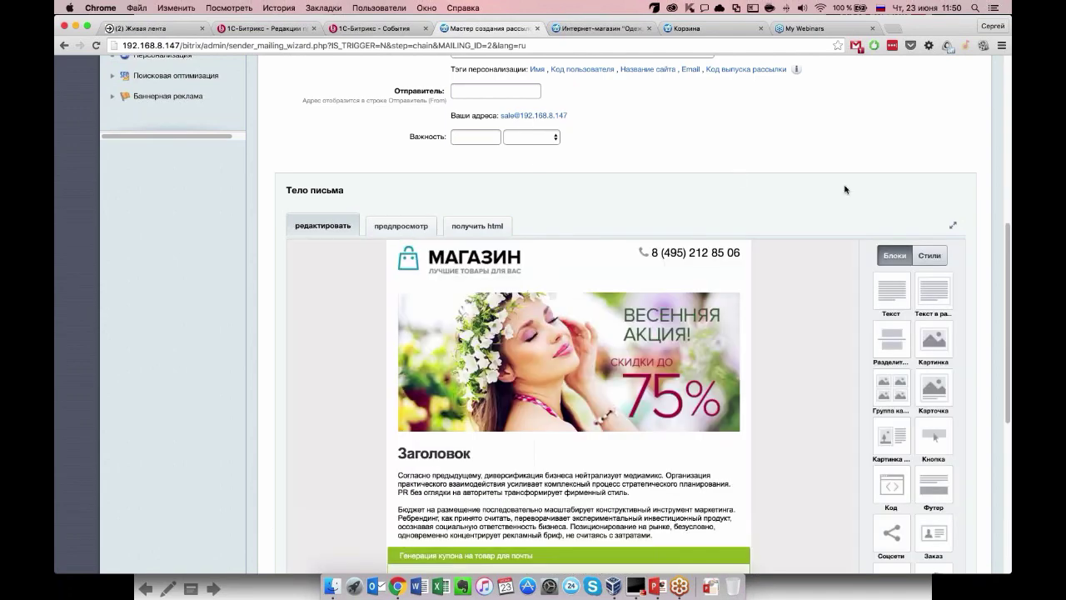
# Set the email subject to 'Новости магазина #SITE_NAME#' using the site name tag.
pyautogui.scroll(5, 845, 190)
pyautogui.click(475, 214)
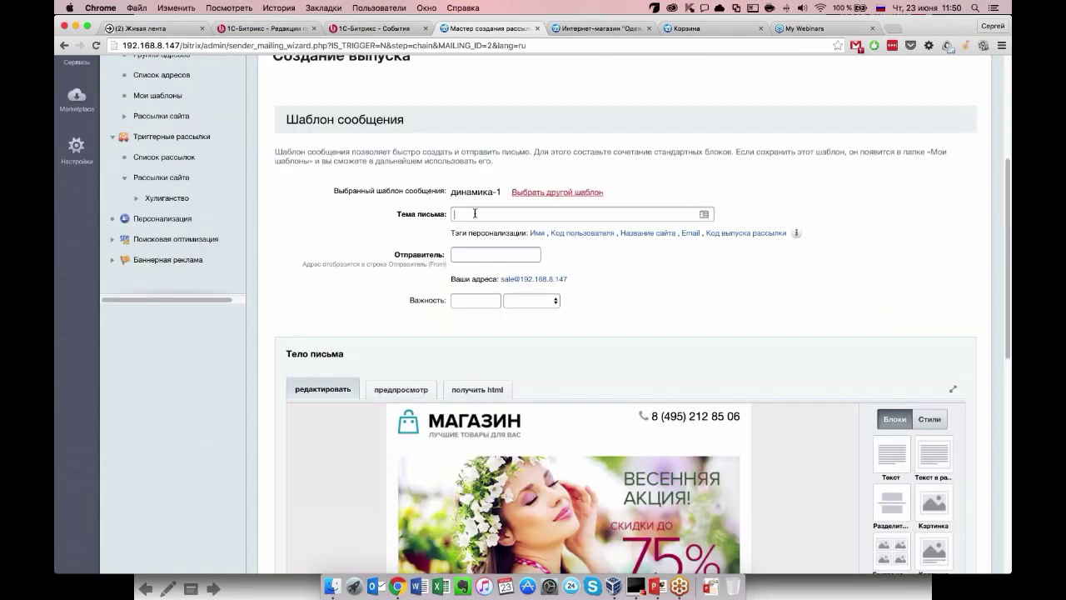
pyautogui.write('новости магазина')
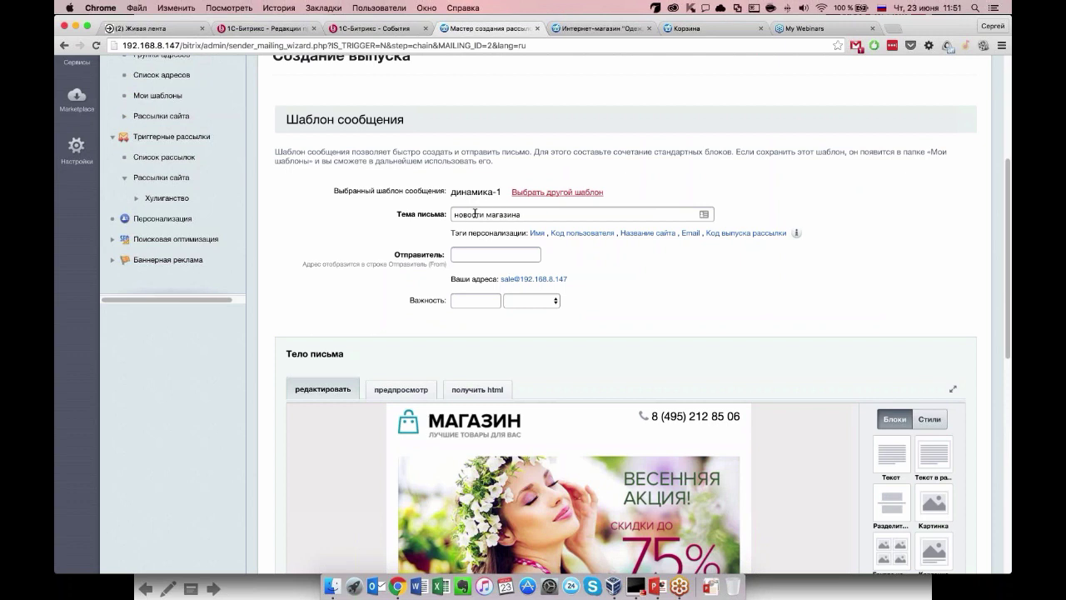
pyautogui.press('Delete')
pyautogui.write('Н')
pyautogui.click(648, 234)
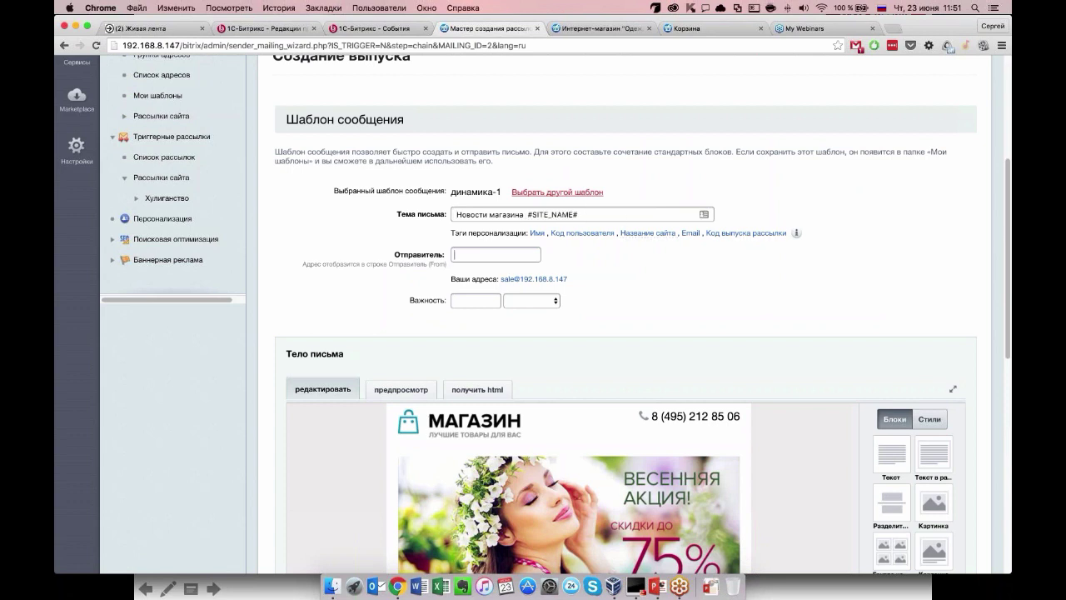
# Fill the sender field with the shop's own sale address.
pyautogui.click(534, 279)
pyautogui.moveTo(537, 258); pyautogui.dragTo(477, 258)
pyautogui.click(638, 265)
pyautogui.scroll(-1, 638, 265)
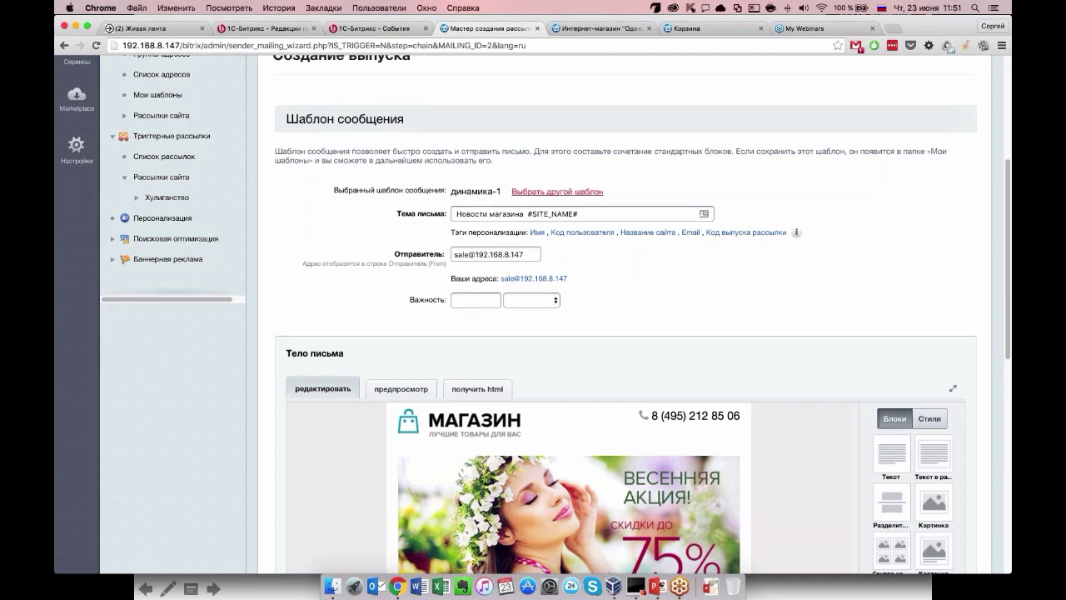
pyautogui.scroll(-10, 285, 428)
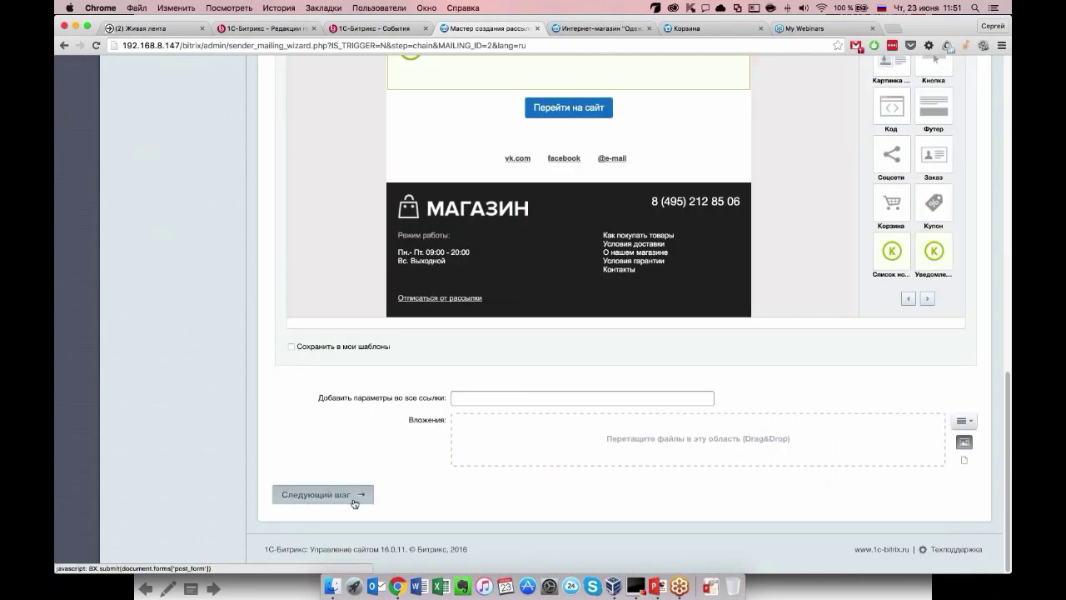
# On the scheduling step, choose 'Периодическая отправка по расписанию'.
pyautogui.click(354, 499)
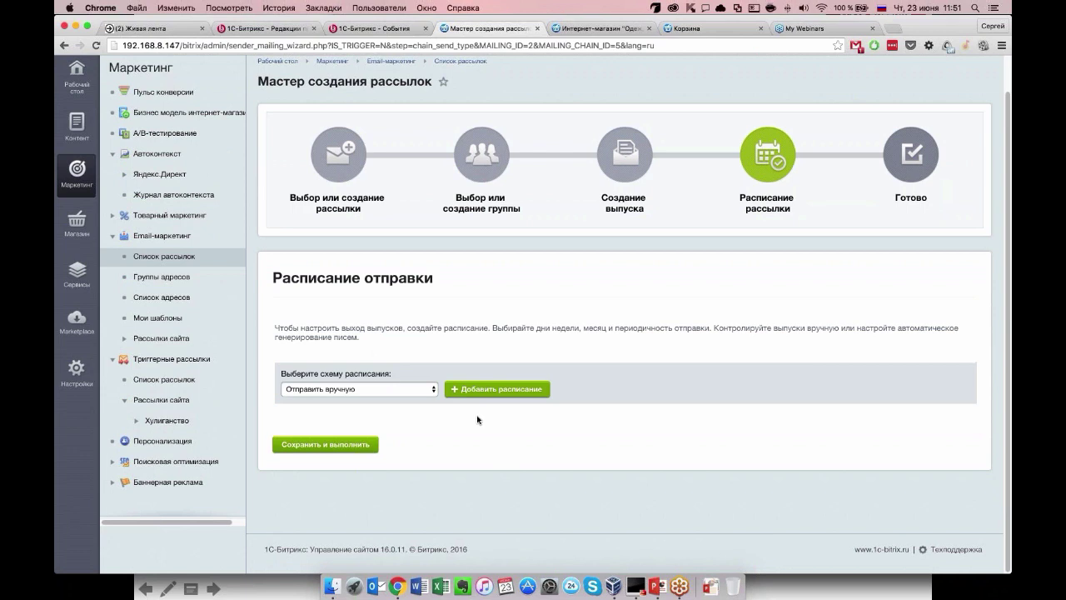
pyautogui.click(406, 389)
pyautogui.click(400, 402)
pyautogui.click(400, 390)
pyautogui.click(401, 402)
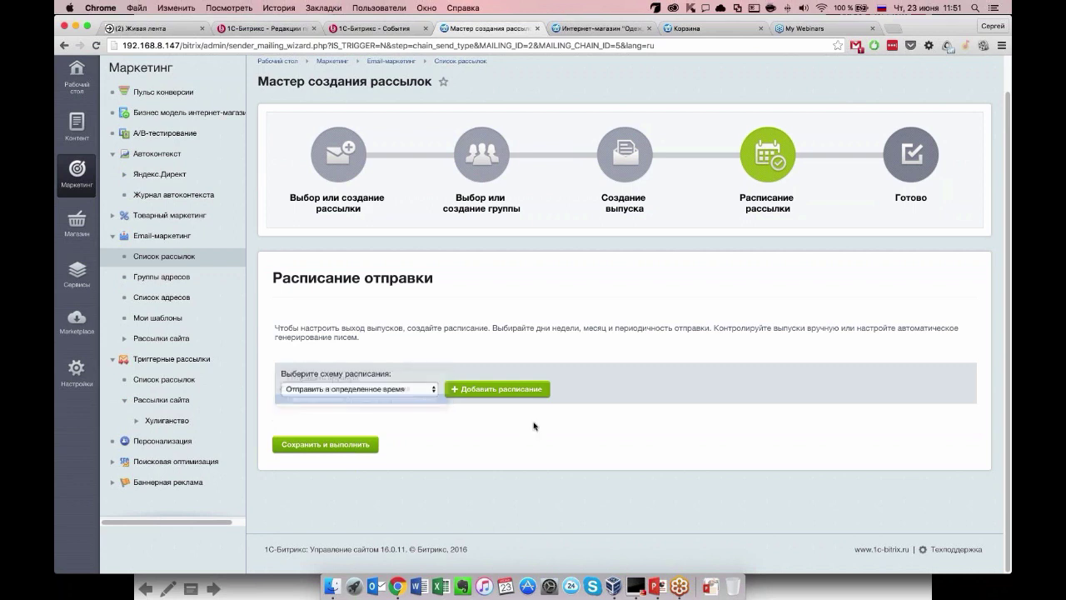
# Schedule sending for Mondays (Пн) at 11:30 and save and launch the issue.
pyautogui.scroll(-2, 436, 433)
pyautogui.click(435, 427)
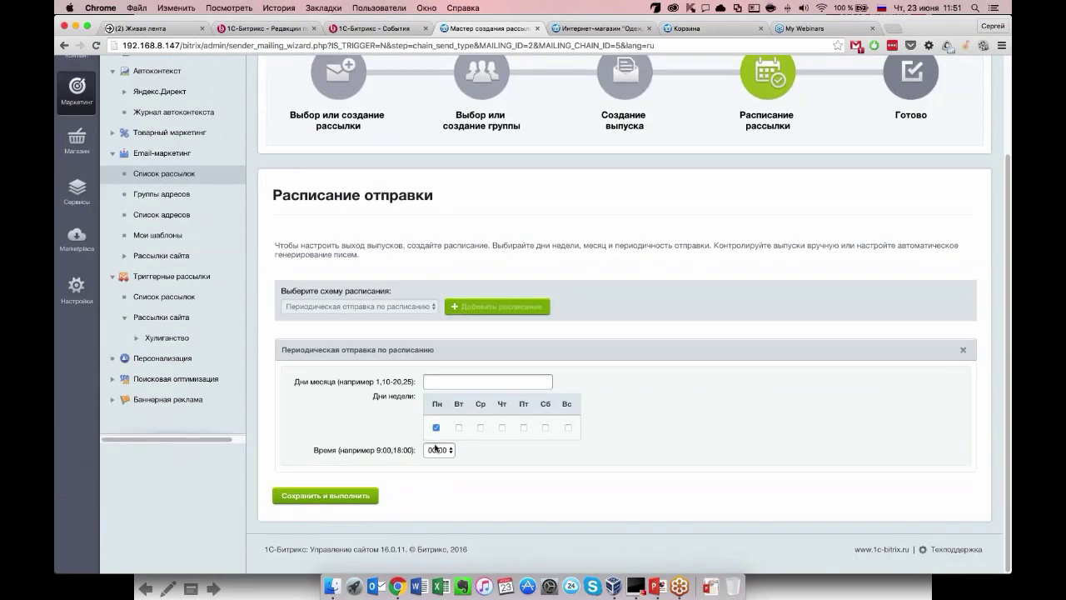
pyautogui.click(437, 450)
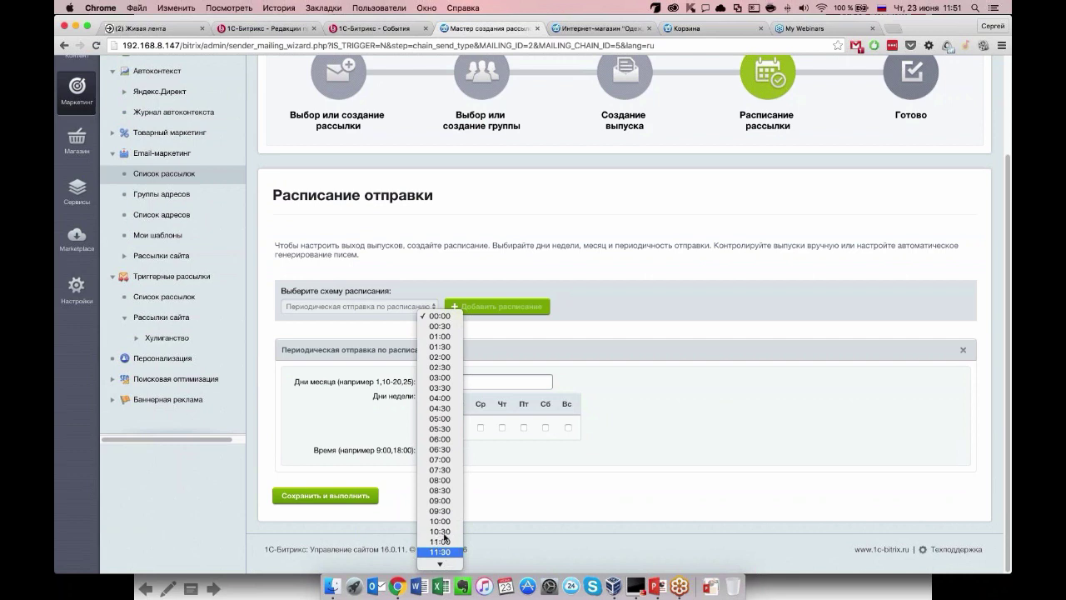
pyautogui.click(448, 552)
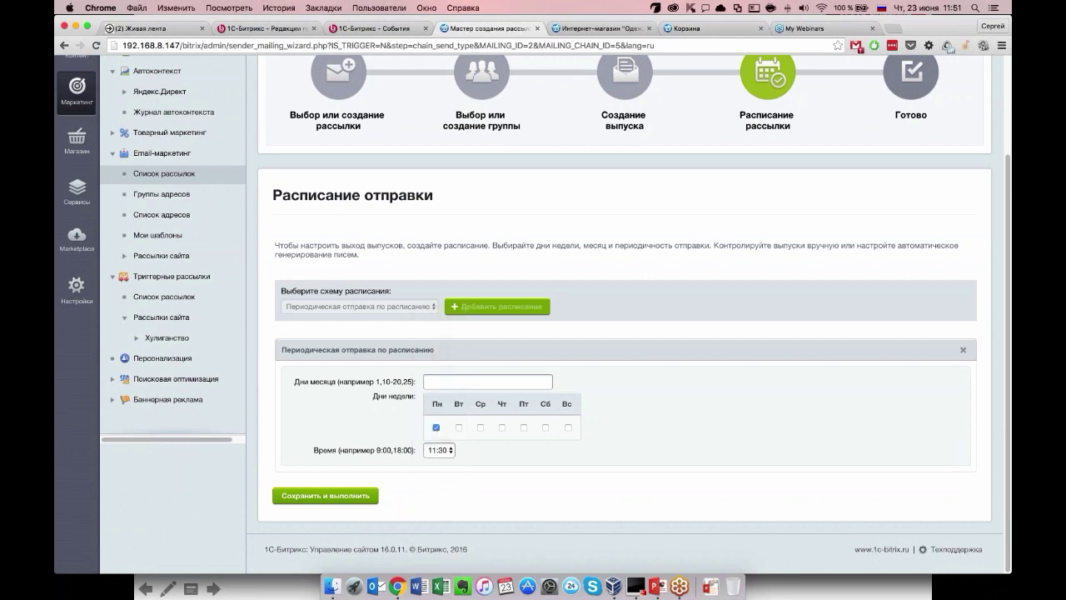
pyautogui.click(324, 495)
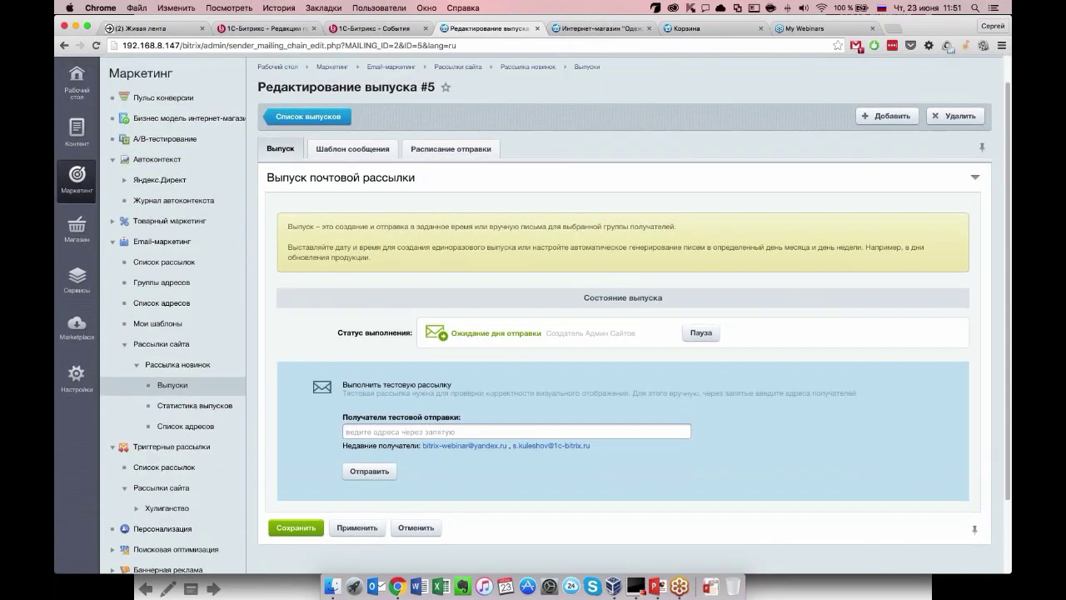
# Review the issue's schedule and template tabs, then pause issue #5 from the Выпуск tab.
pyautogui.click(451, 149)
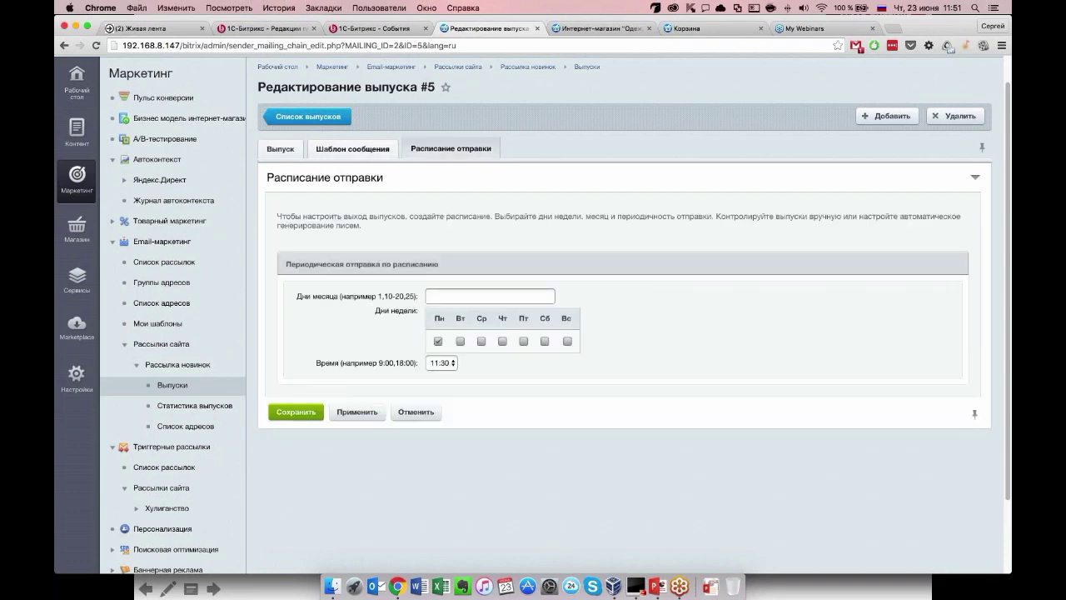
pyautogui.click(352, 148)
pyautogui.click(280, 148)
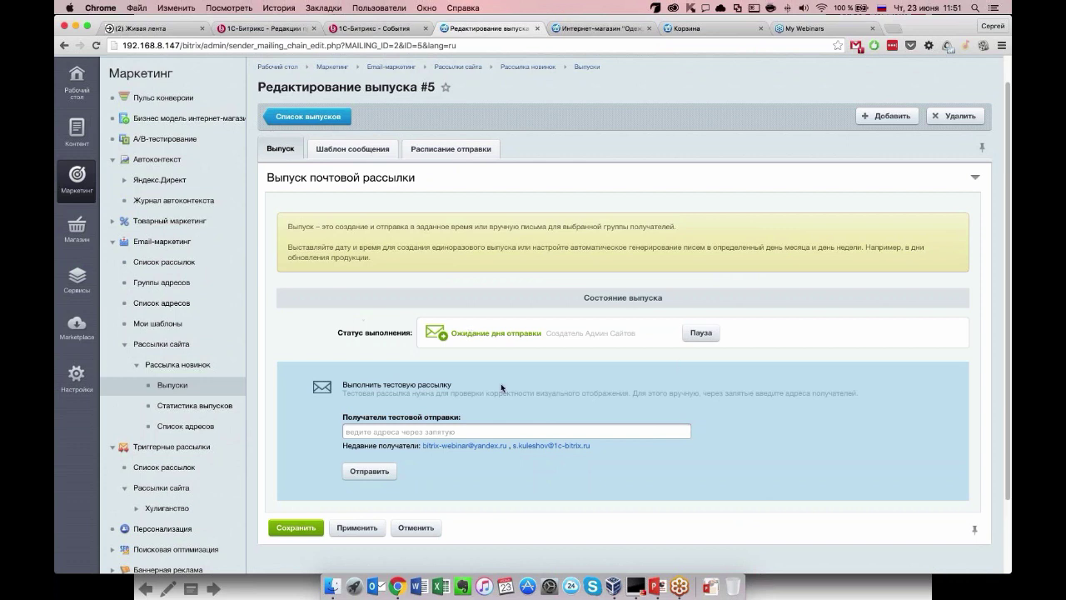
pyautogui.click(701, 332)
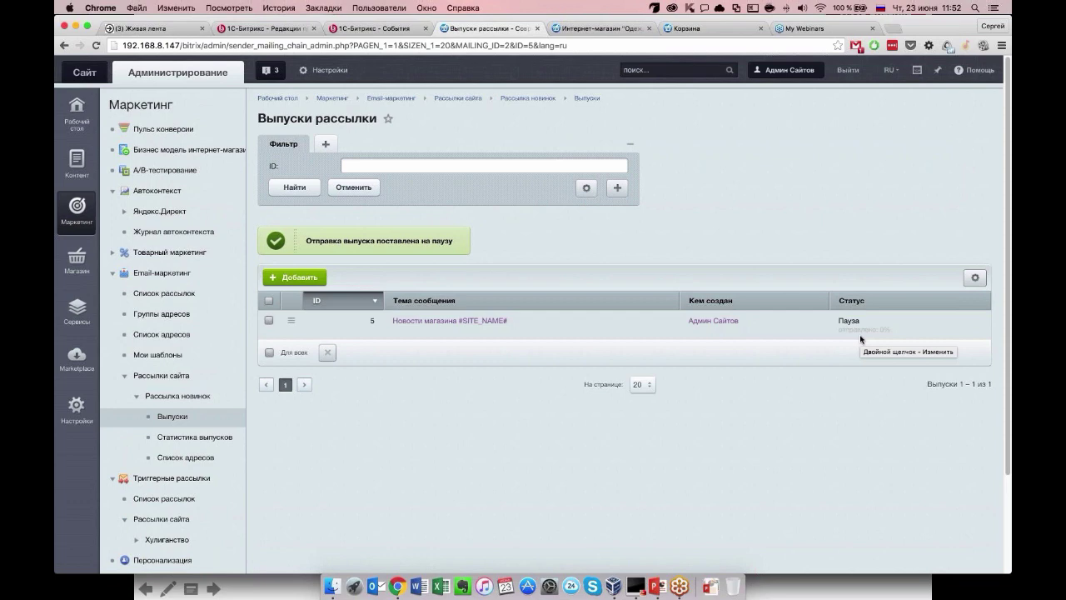
# View Рассылка новинок issue statistics (no data yet), collapse the menu, and open Триггерные рассылки list.
pyautogui.scroll(-1, 861, 339)
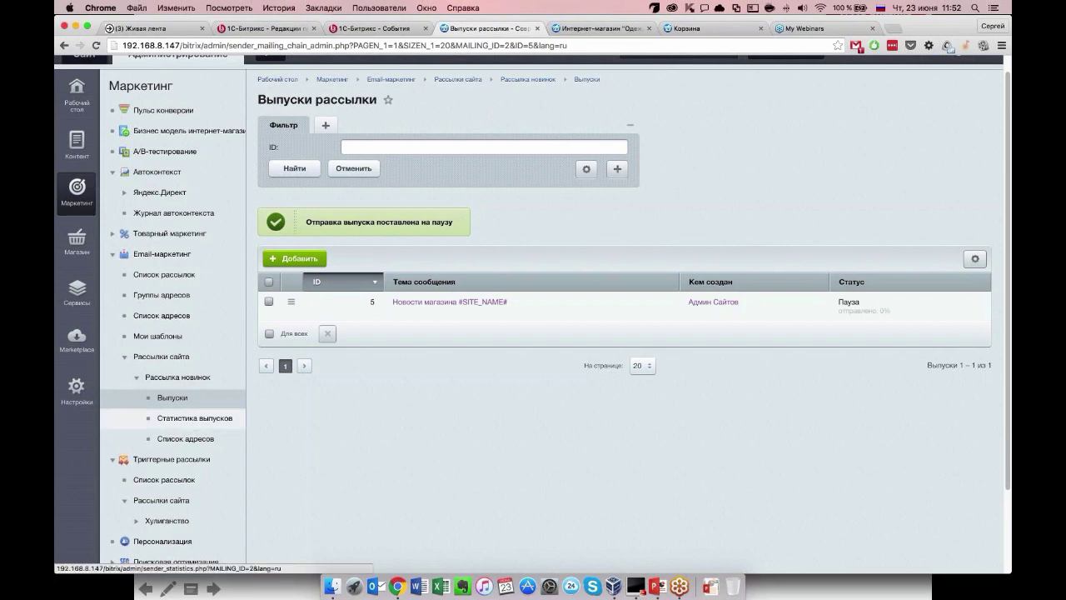
pyautogui.click(194, 418)
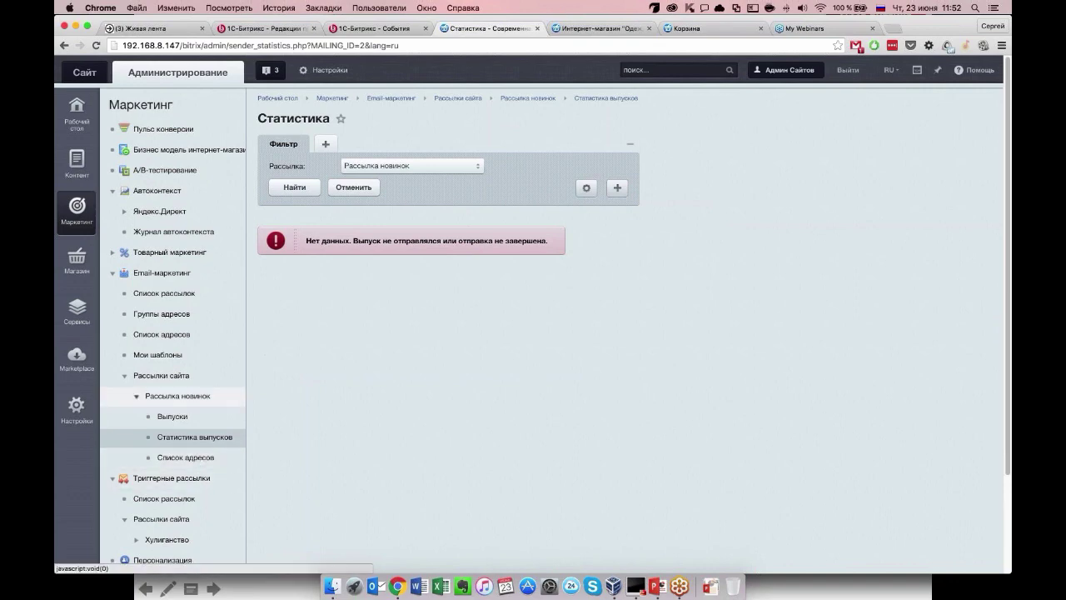
pyautogui.click(124, 387)
pyautogui.click(124, 377)
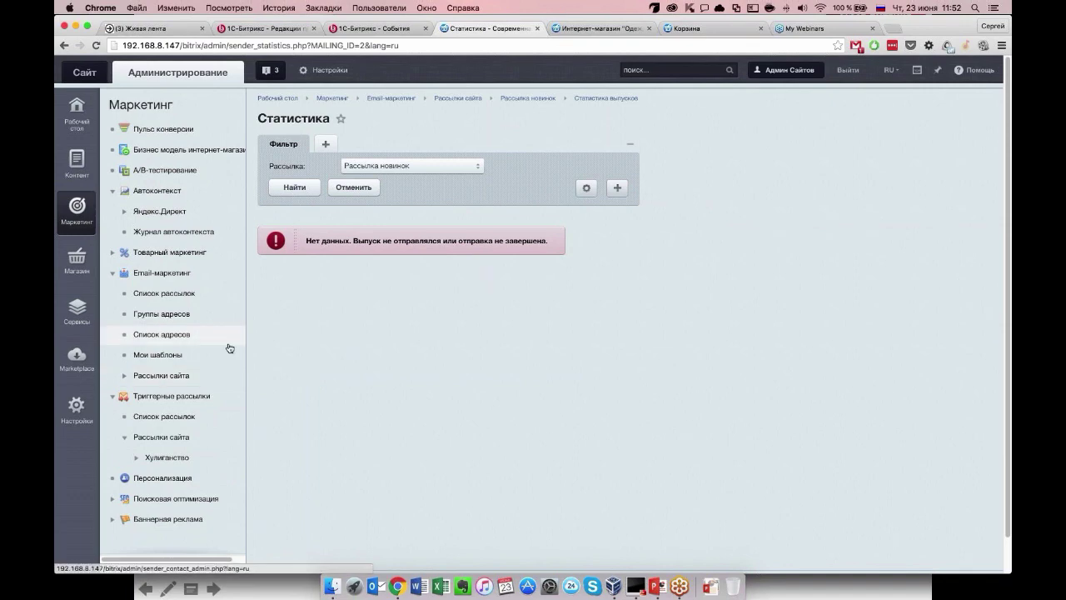
pyautogui.scroll(-1, 185, 391)
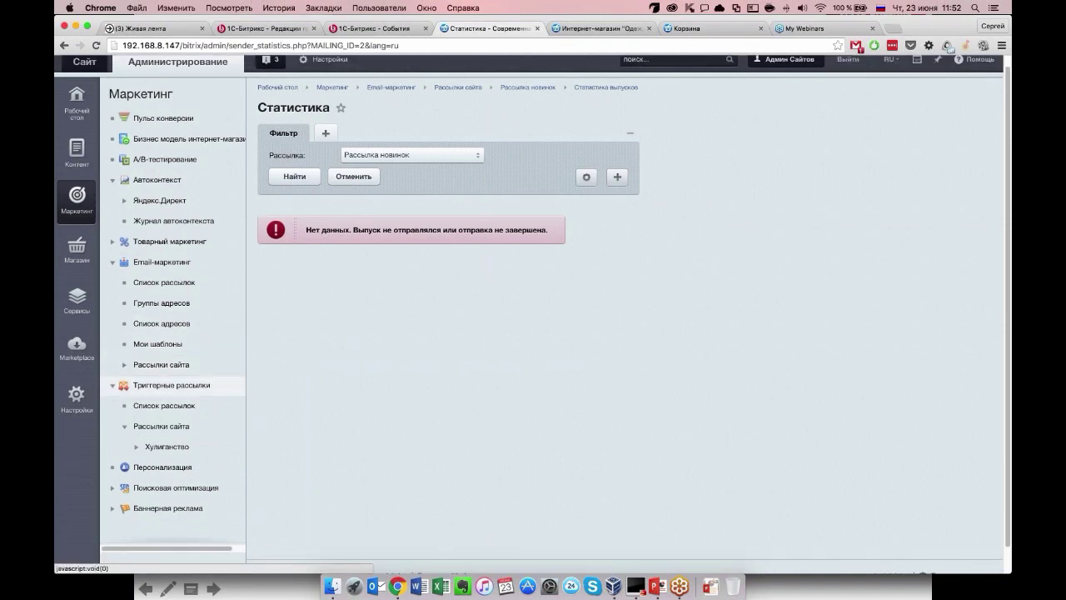
pyautogui.click(186, 393)
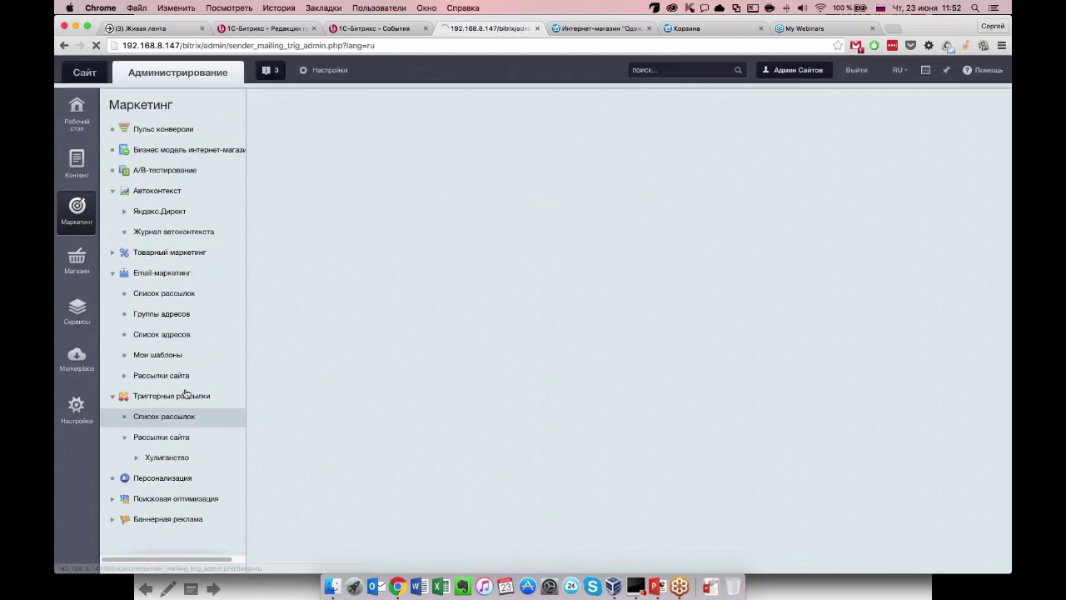
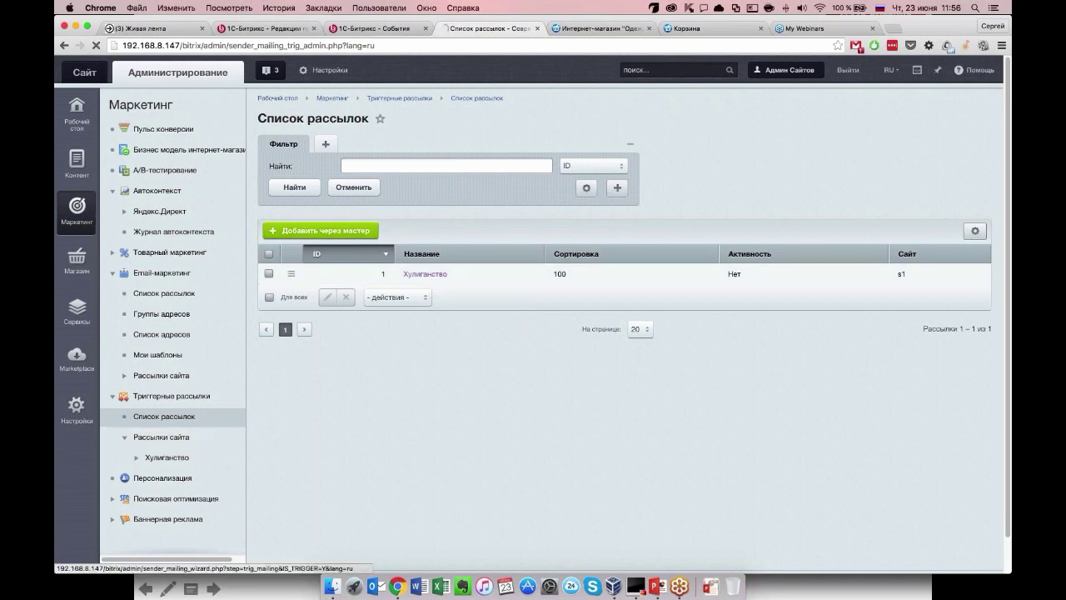
# Start a wizard mailing and choose the ready-made Хулиганство template under Для заказов.
pyautogui.click(321, 230)
pyautogui.scroll(-1, 533, 312)
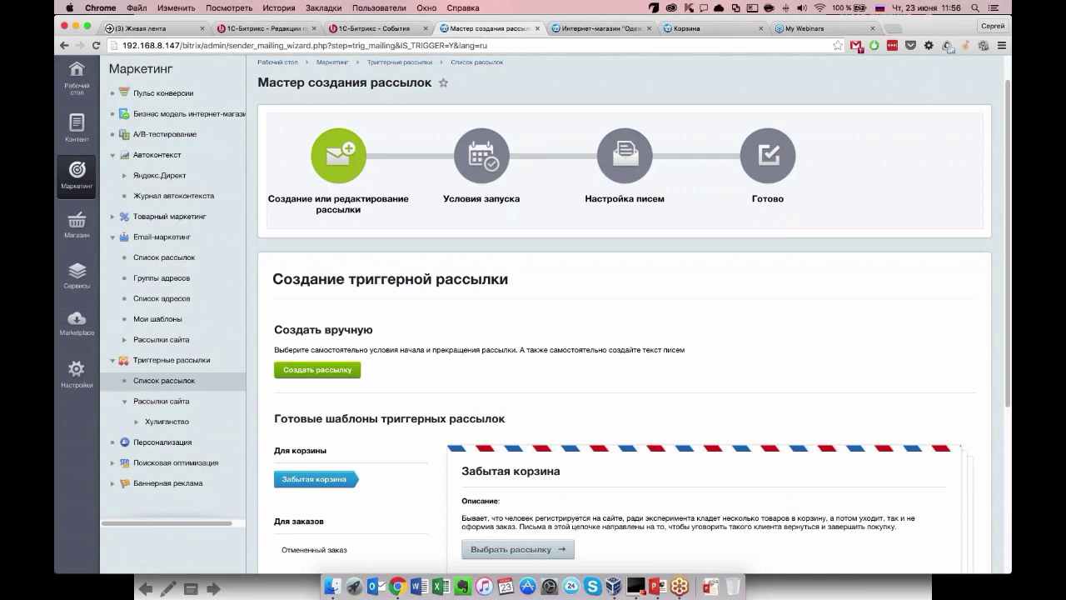
pyautogui.scroll(-5, 625, 333)
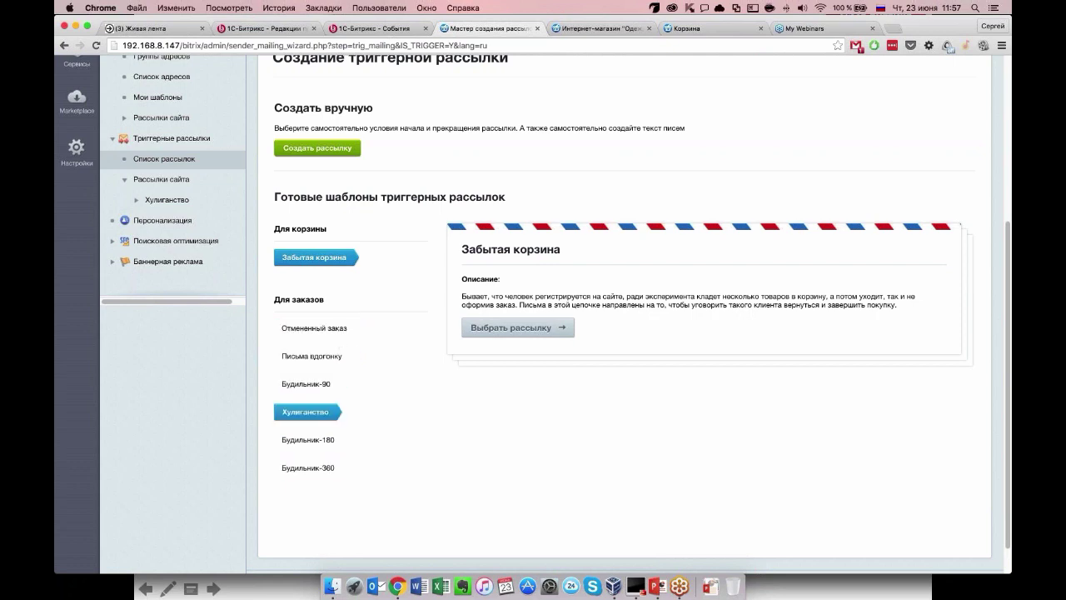
pyautogui.click(305, 411)
# Name the mailing Хулиганство2, replace the sender with the webinar mailbox address, and submit.
pyautogui.click(514, 327)
pyautogui.write('2')
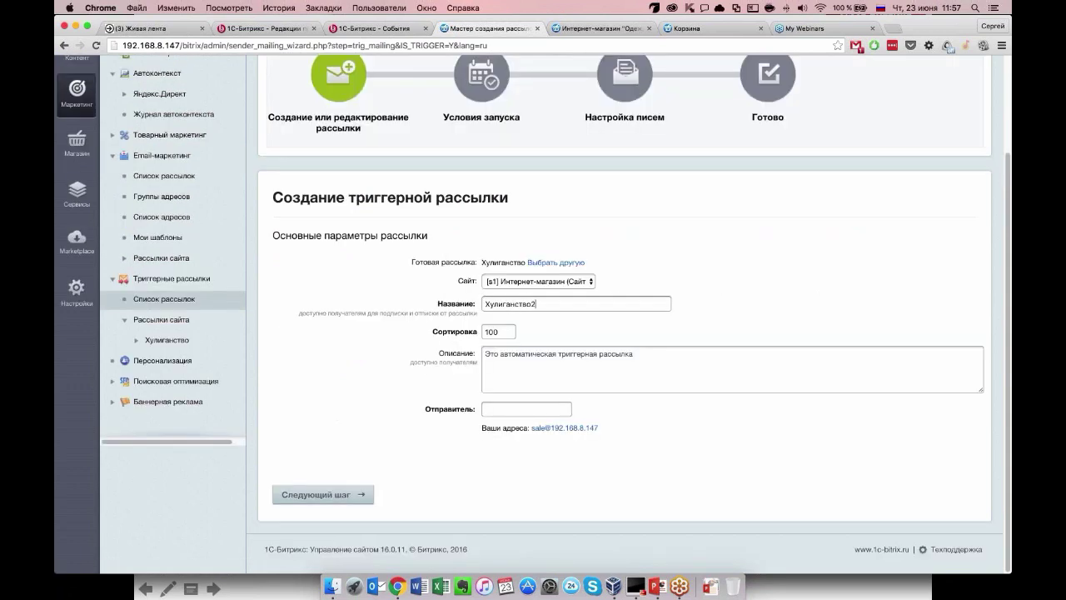
pyautogui.click(543, 428)
pyautogui.moveTo(505, 409); pyautogui.dragTo(555, 408)
pyautogui.press('BackSpace')
pyautogui.press('BackSpace')
pyautogui.press('BackSpace')
pyautogui.press('BackSpace')
pyautogui.press('BackSpace')
pyautogui.press('BackSpace')
pyautogui.write('ишекщ')
pyautogui.press('BackSpace')
pyautogui.press('BackSpace')
pyautogui.press('BackSpace')
pyautogui.press('BackSpace')
pyautogui.press('BackSpace')
pyautogui.hotkey('ctrl', 'space')
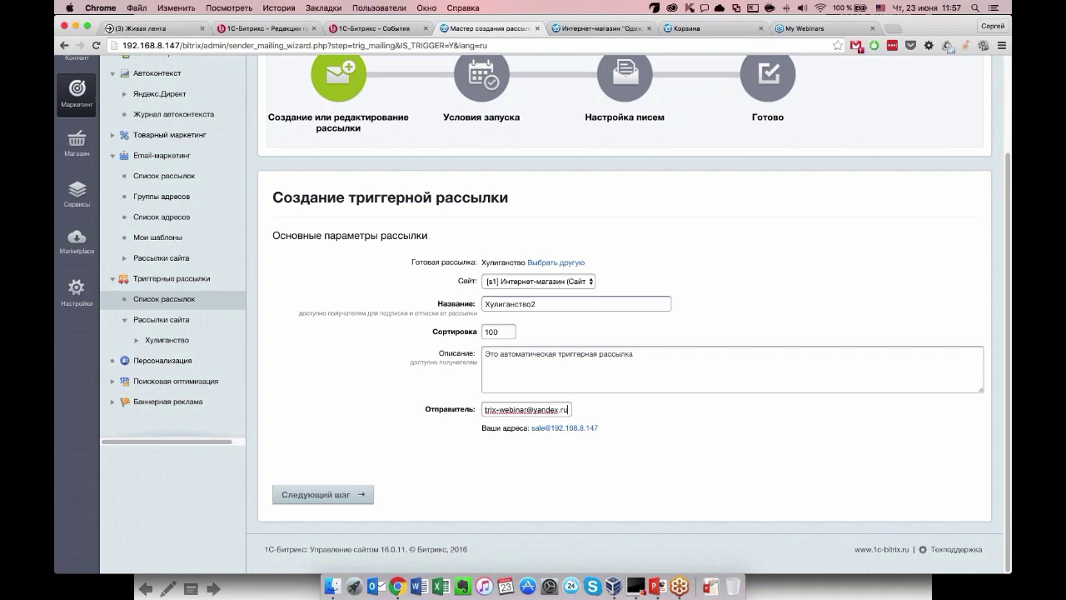
pyautogui.click(324, 494)
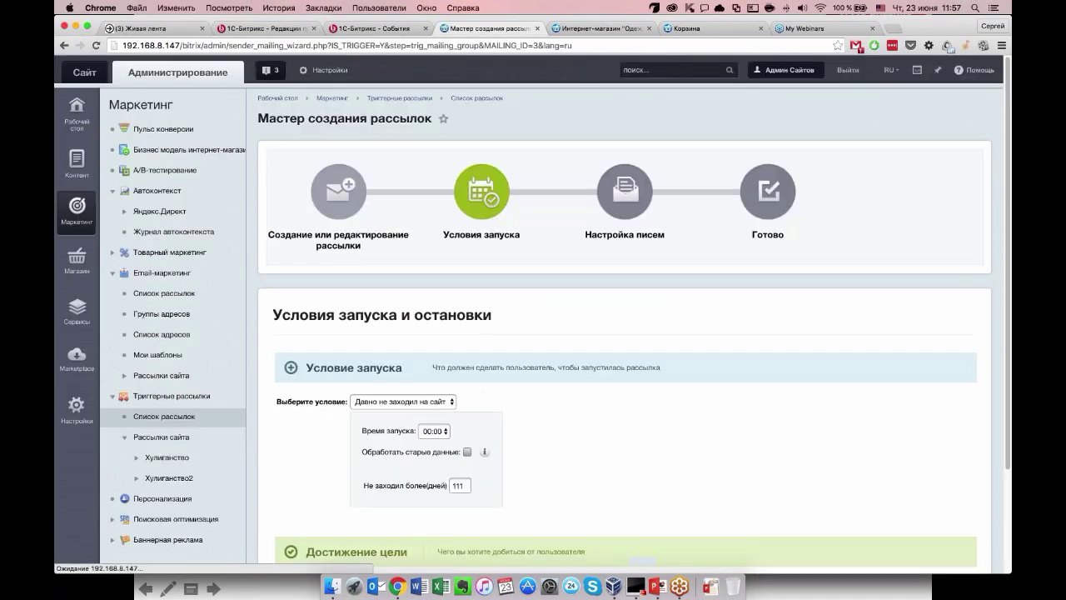
# Set the launch condition to «Изменение статуса заказа».
pyautogui.scroll(-3, 467, 271)
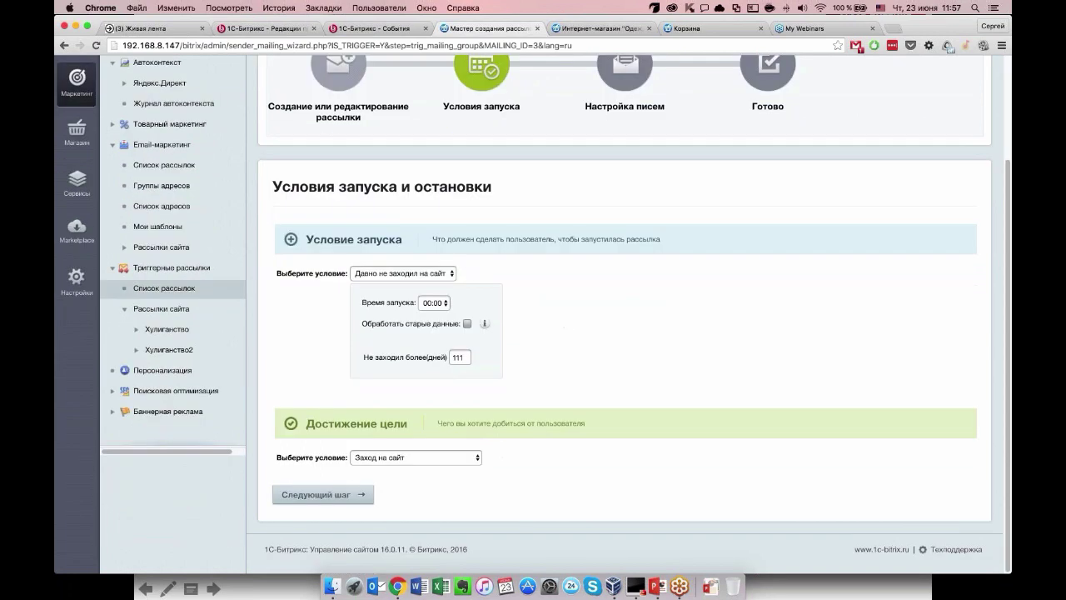
pyautogui.click(431, 273)
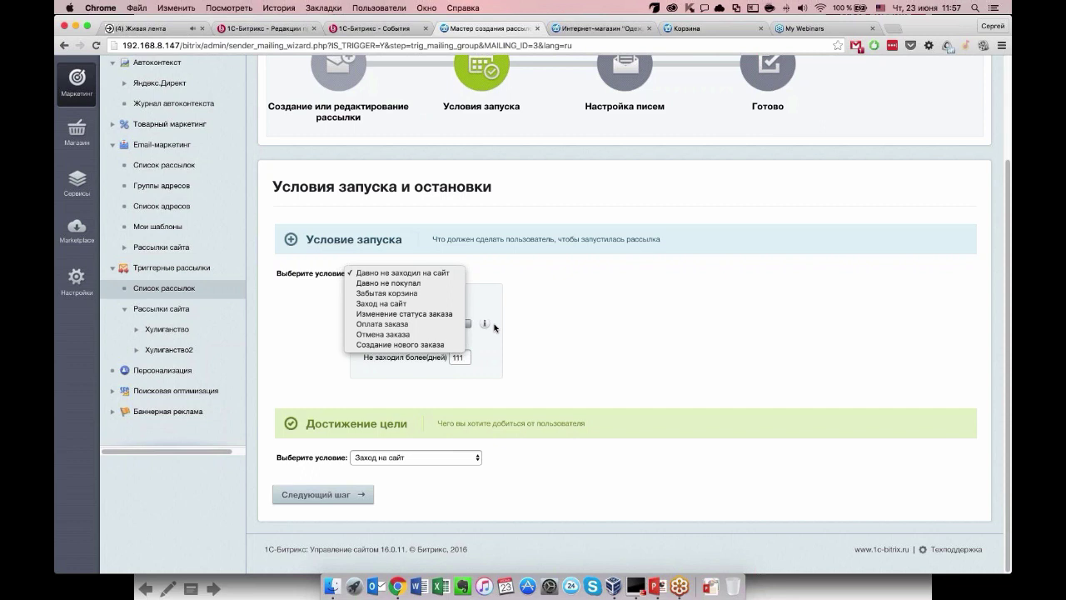
pyautogui.click(202, 28)
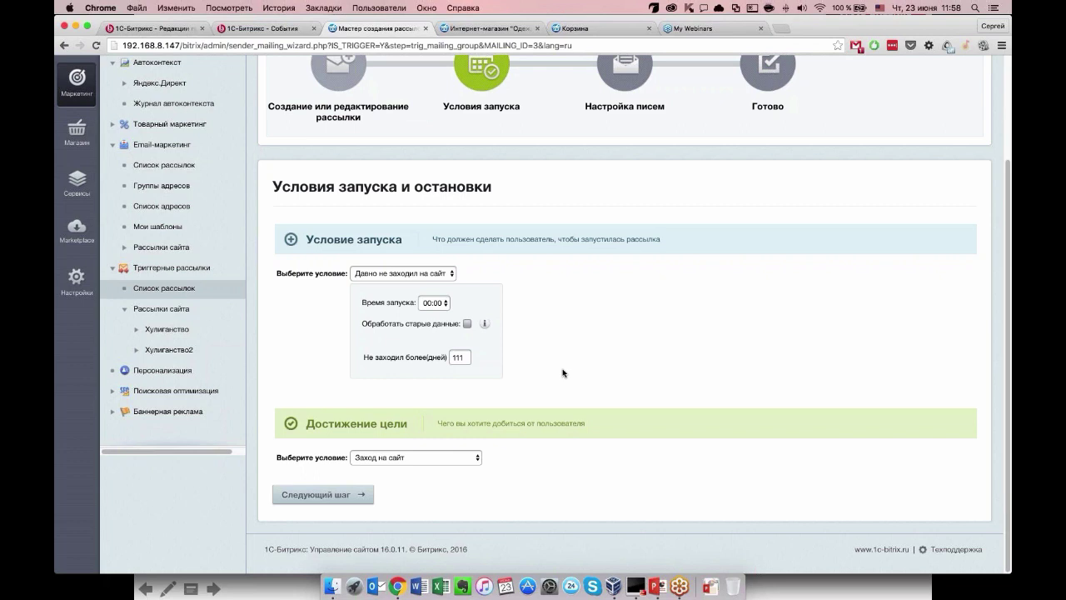
pyautogui.click(400, 275)
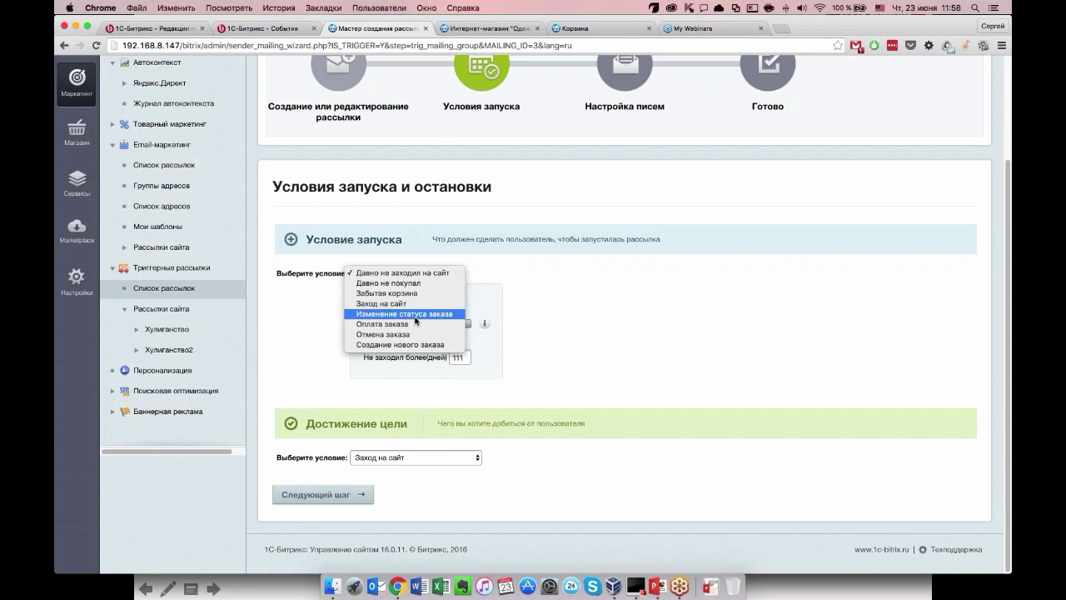
pyautogui.click(415, 314)
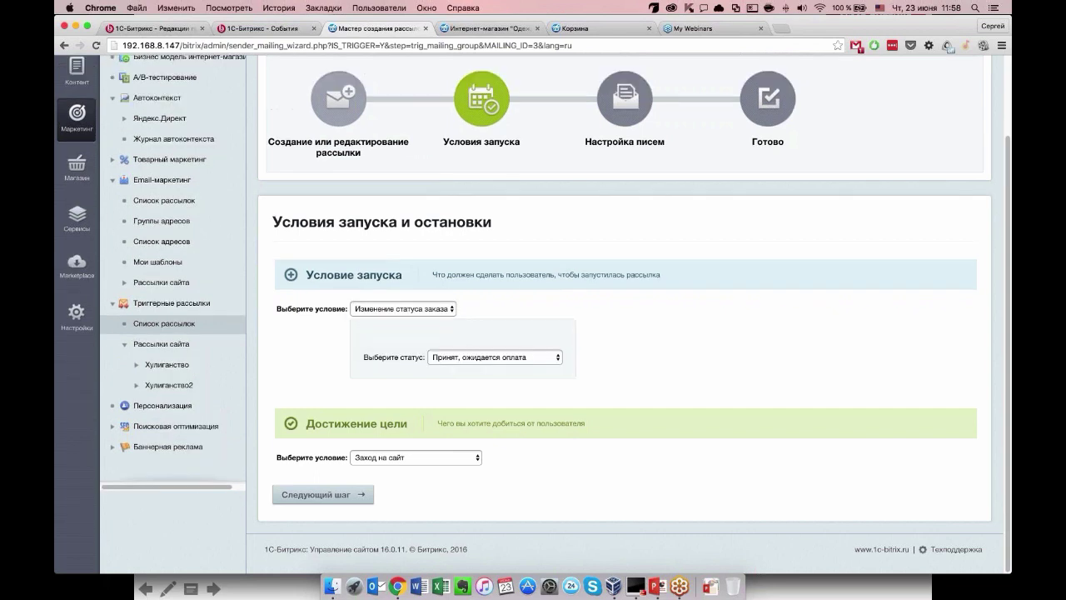
# Keep status «Принят, ожидается оплата», set the goal to «Оплата заказа», then reselect «Давно не заходил на сайт».
pyautogui.click(476, 353)
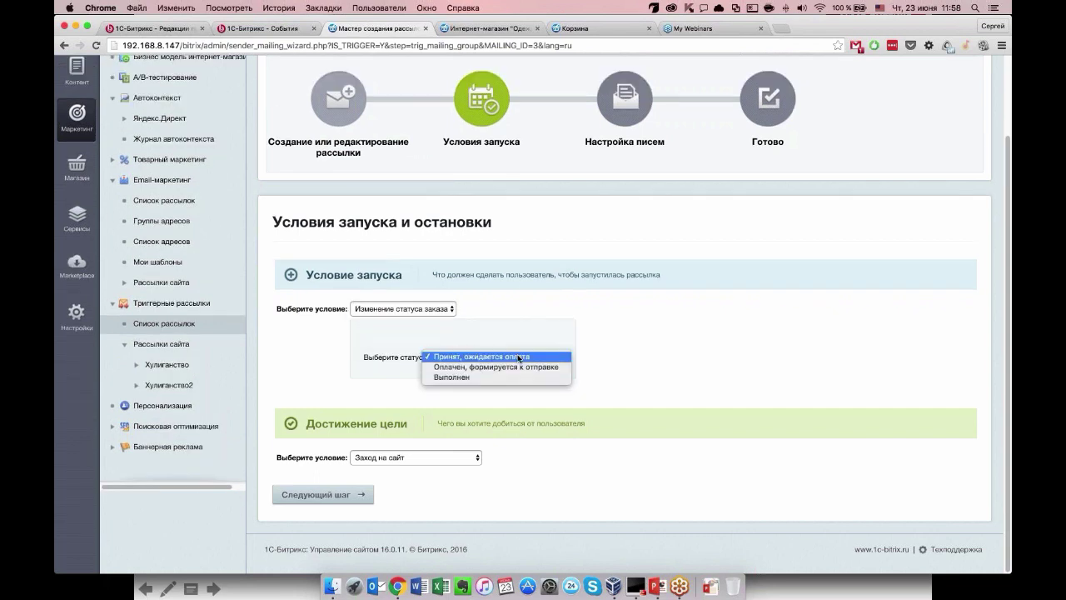
pyautogui.click(518, 358)
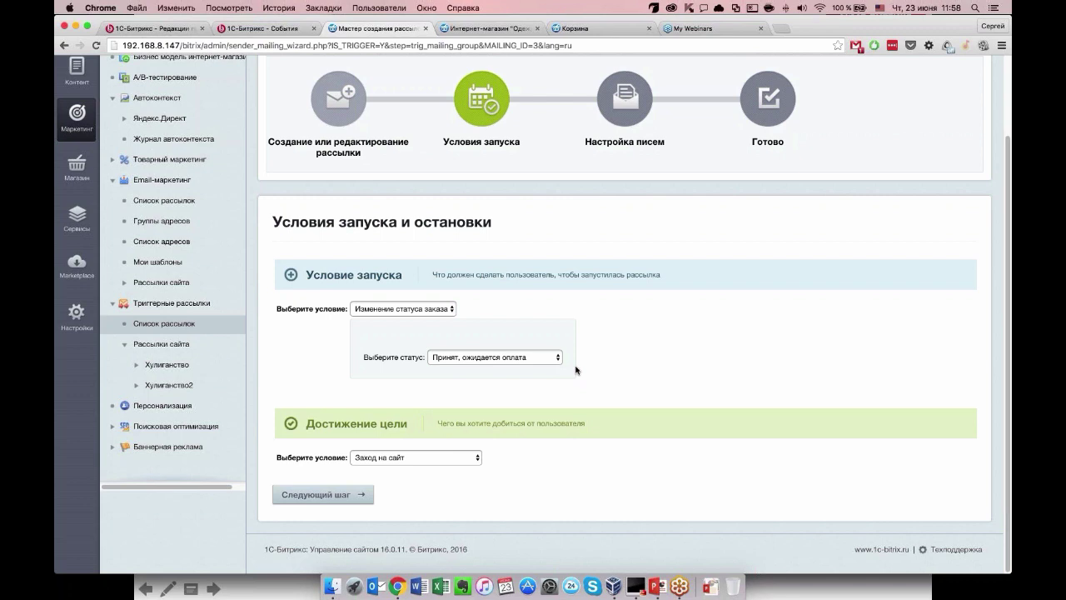
pyautogui.click(416, 457)
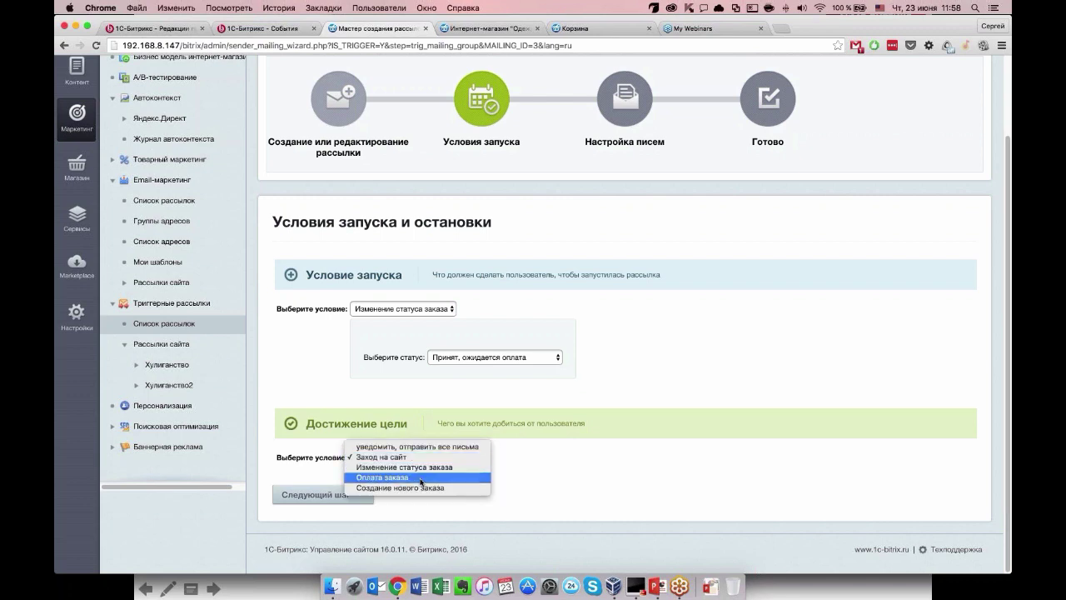
pyautogui.click(524, 441)
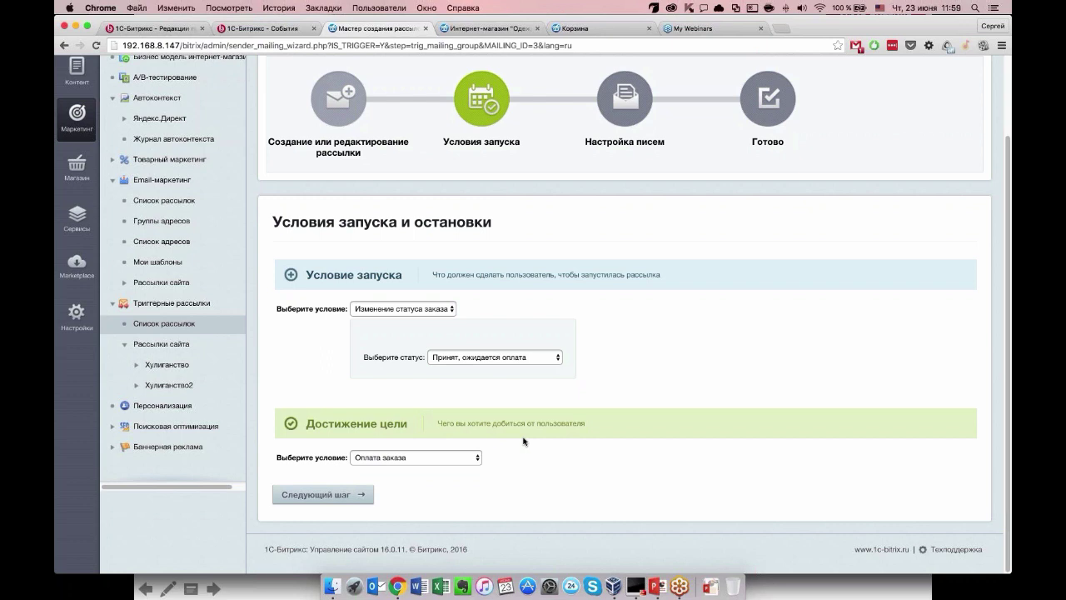
pyautogui.click(368, 308)
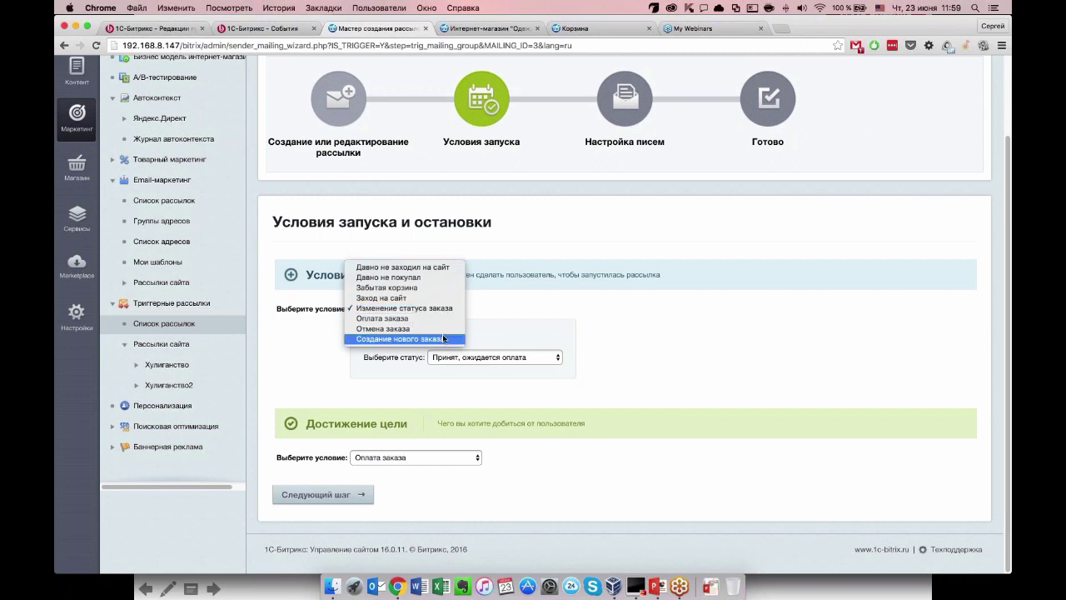
pyautogui.click(437, 267)
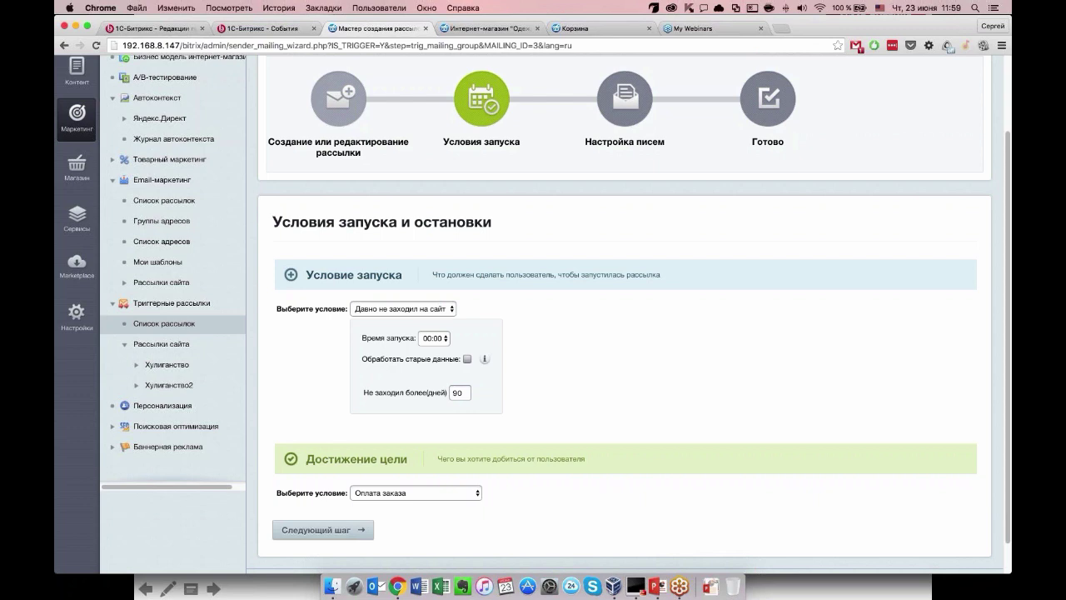
# Set launch time 00:00 and launch condition «Давно не покупал» with a 90-day threshold.
pyautogui.click(434, 338)
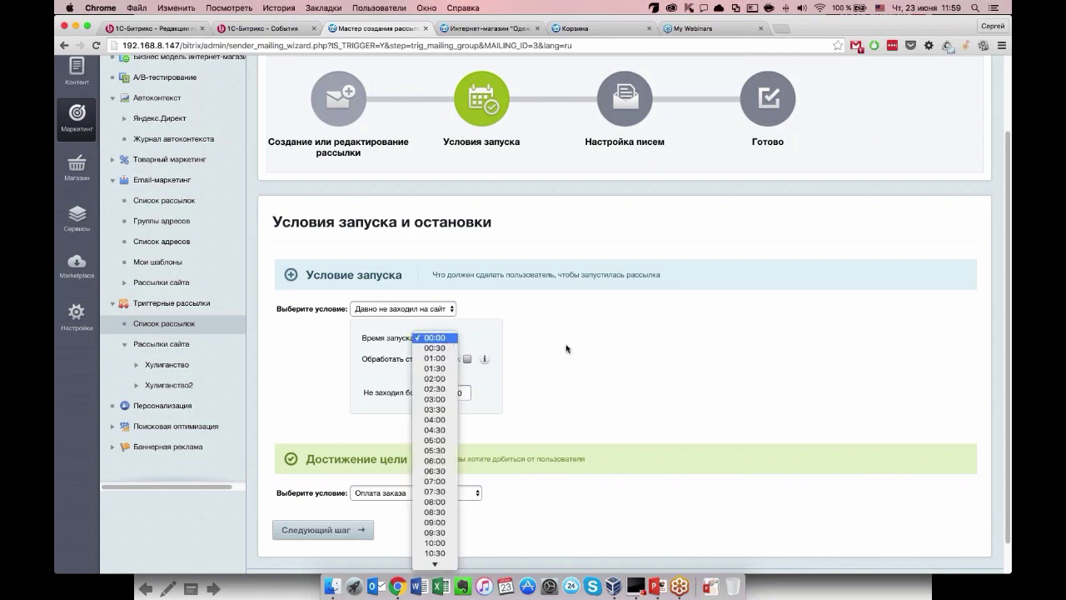
pyautogui.click(394, 331)
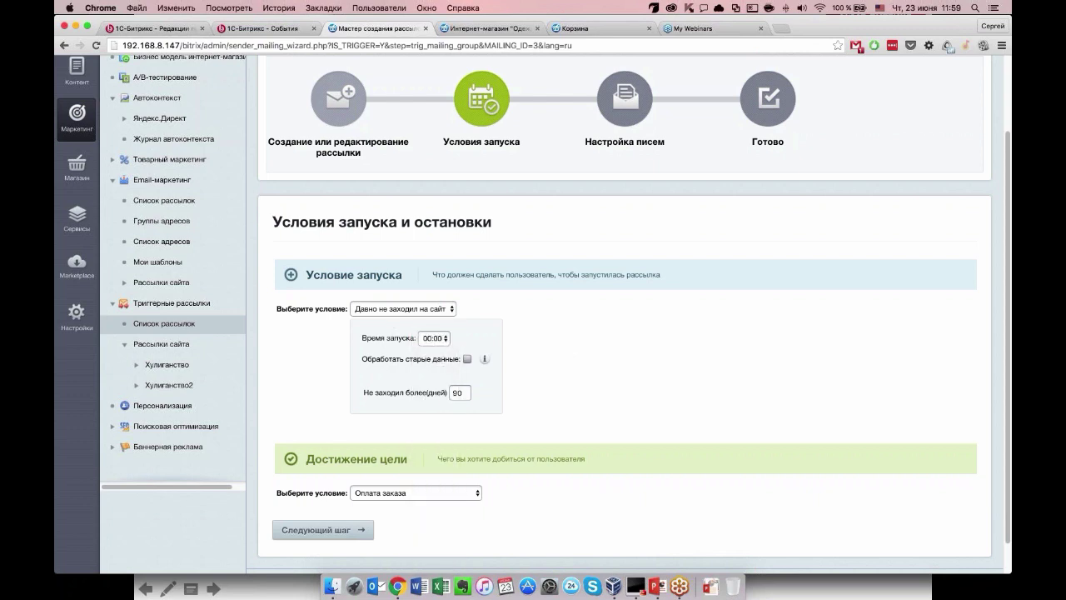
pyautogui.click(403, 309)
pyautogui.press('Down')
pyautogui.press('Return')
pyautogui.press('Tab')
pyautogui.scroll(-2, 372, 384)
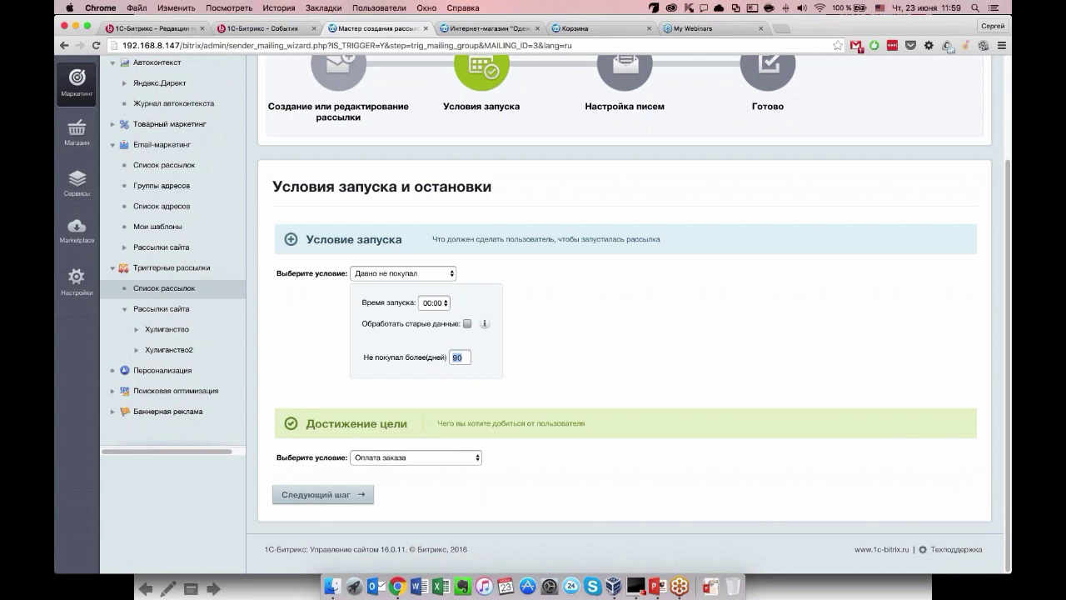
pyautogui.click(400, 353)
# Make «Заход на сайт» the goal condition and continue to the letters step.
pyautogui.click(429, 458)
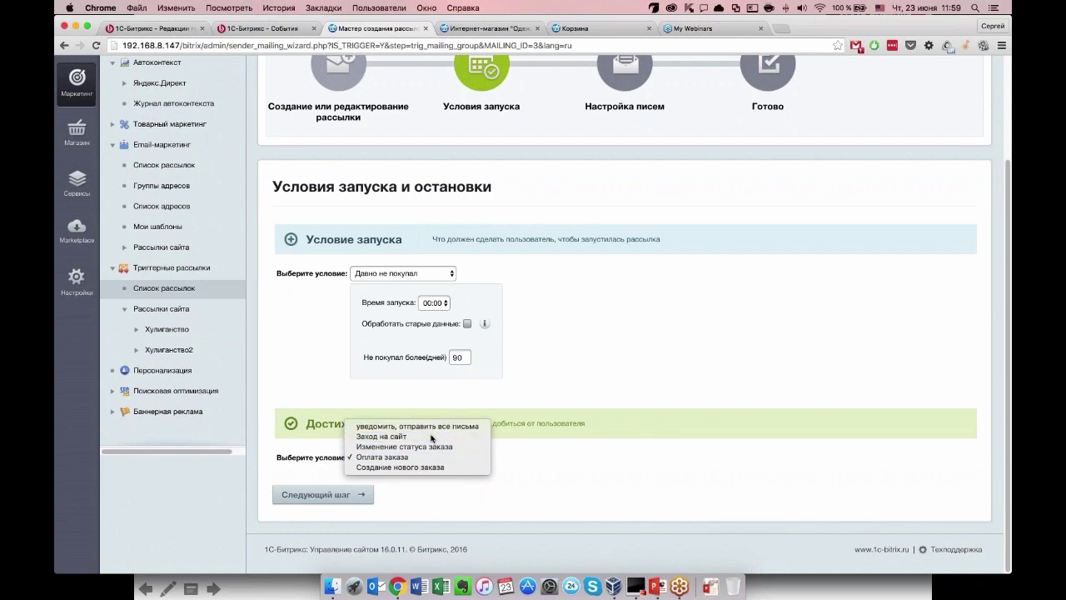
pyautogui.click(432, 437)
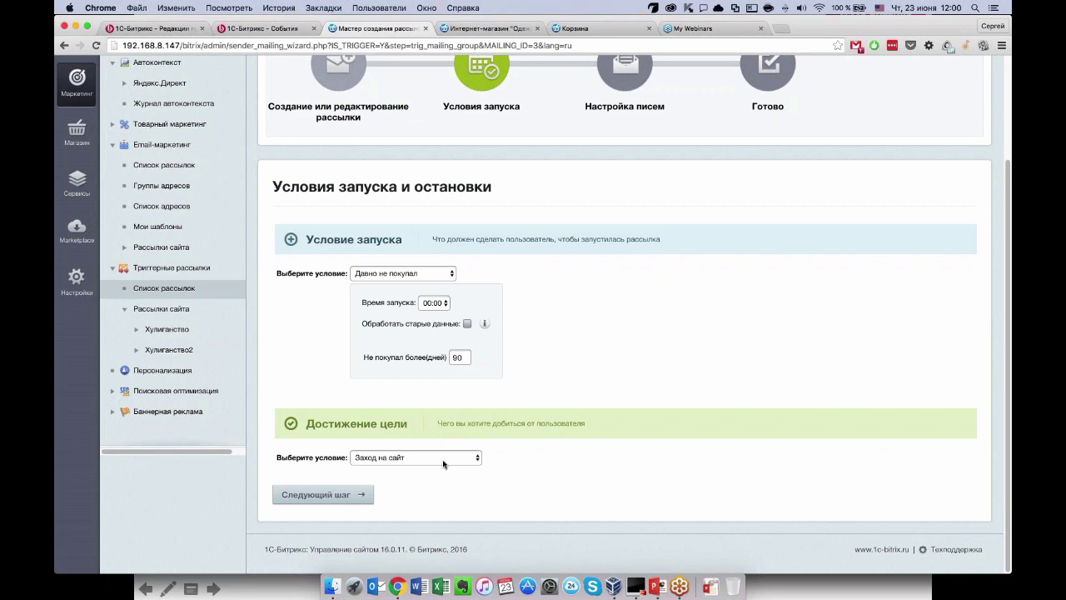
pyautogui.click(444, 464)
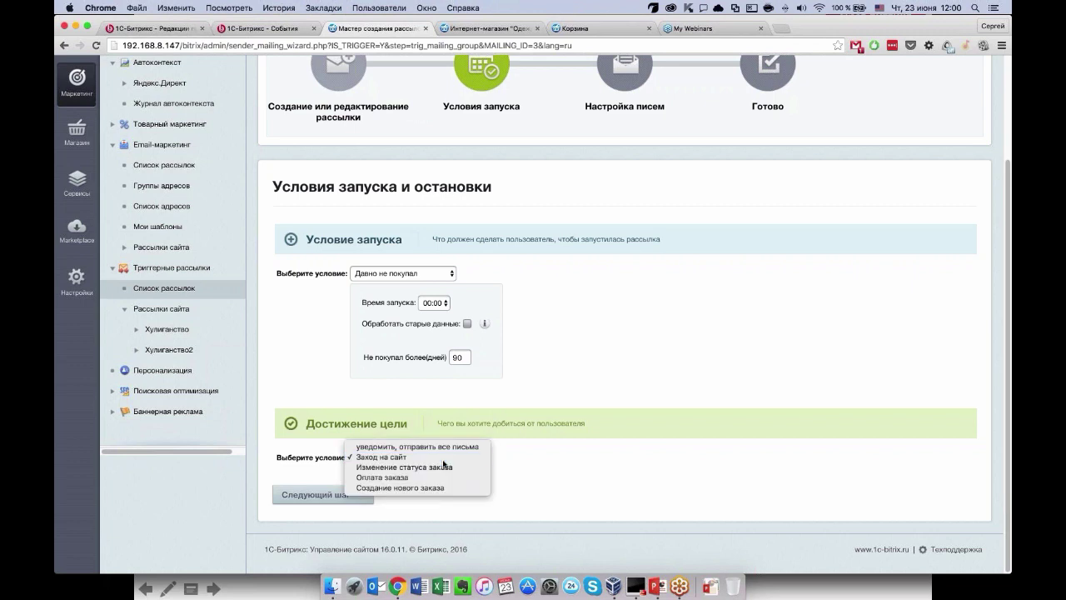
pyautogui.click(443, 460)
pyautogui.click(331, 499)
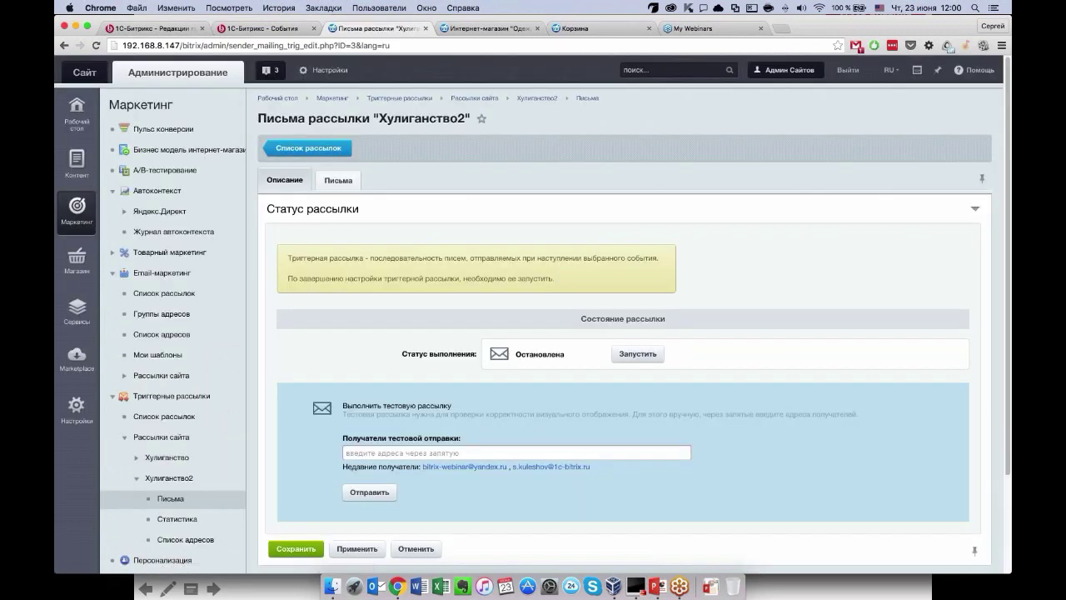
# Review the four-letter sequence on the Письма tab and expand the first letter.
pyautogui.scroll(-1, 338, 166)
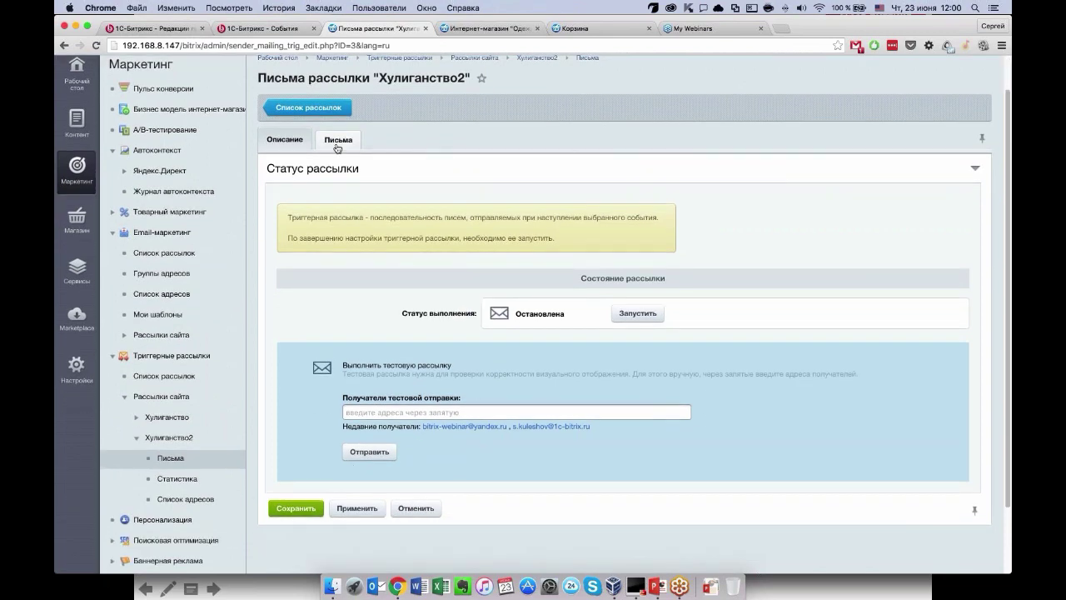
pyautogui.click(338, 139)
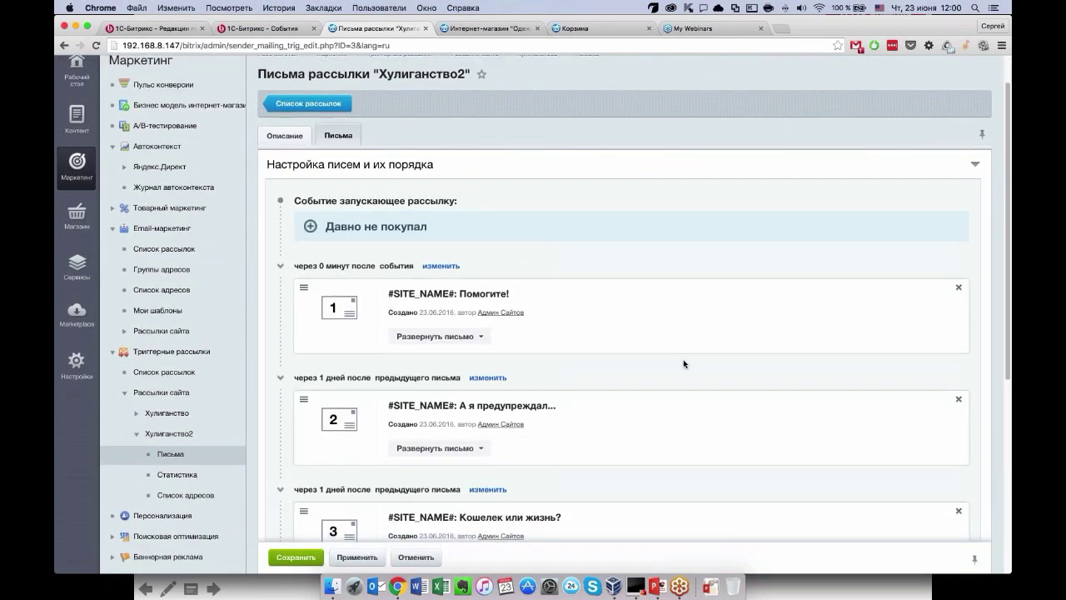
pyautogui.scroll(-1, 683, 364)
pyautogui.scroll(-5, 684, 364)
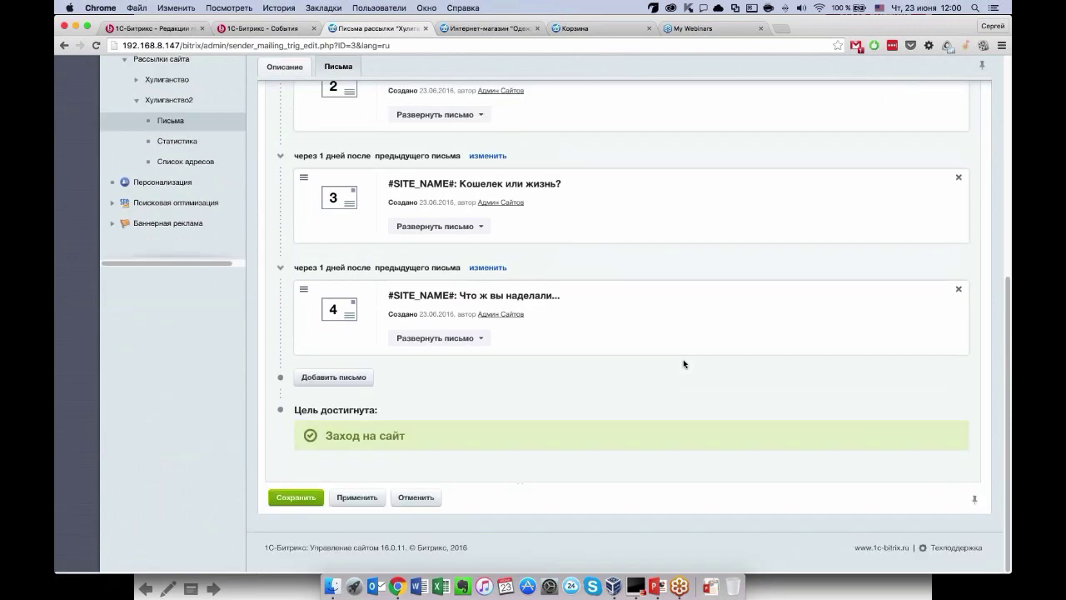
pyautogui.scroll(5, 685, 364)
pyautogui.scroll(-1, 685, 364)
pyautogui.scroll(1, 355, 220)
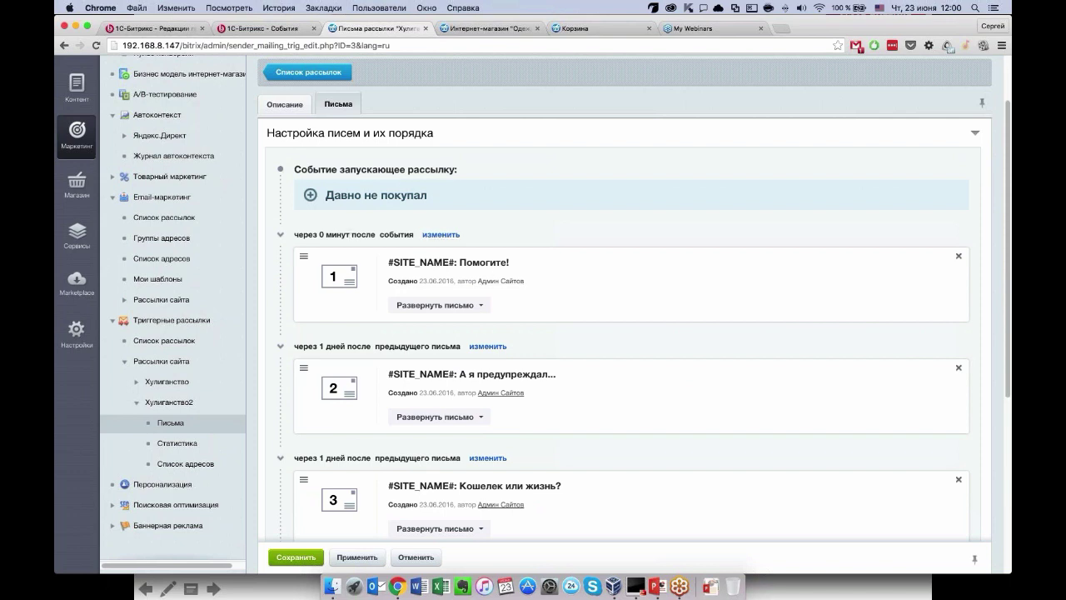
pyautogui.click(454, 305)
# Return to the launch conditions, resubmit them, and reopen the Письма tab.
pyautogui.click(329, 452)
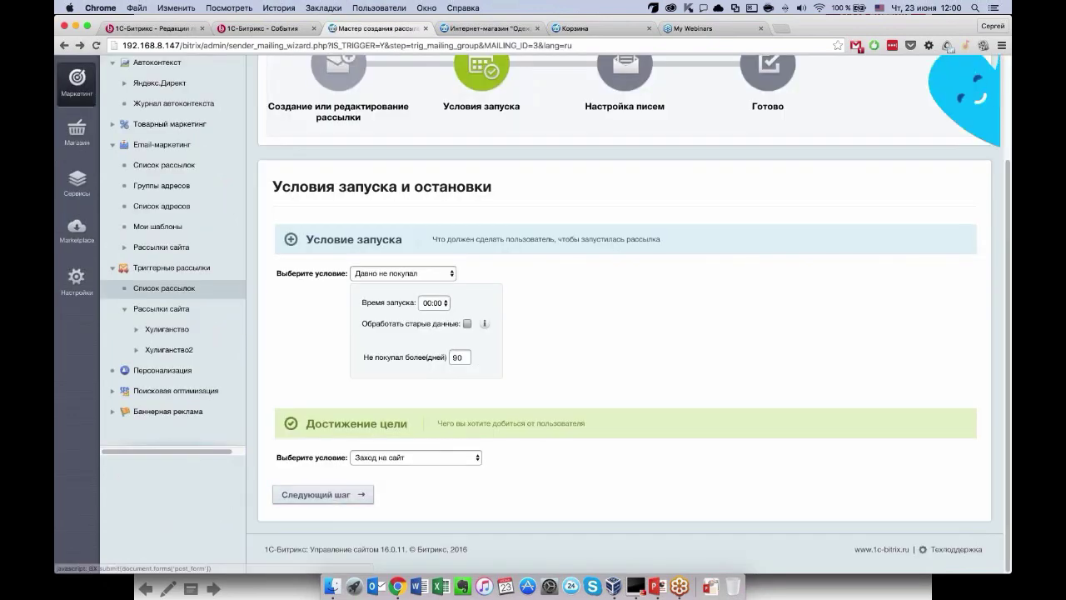
pyautogui.click(323, 494)
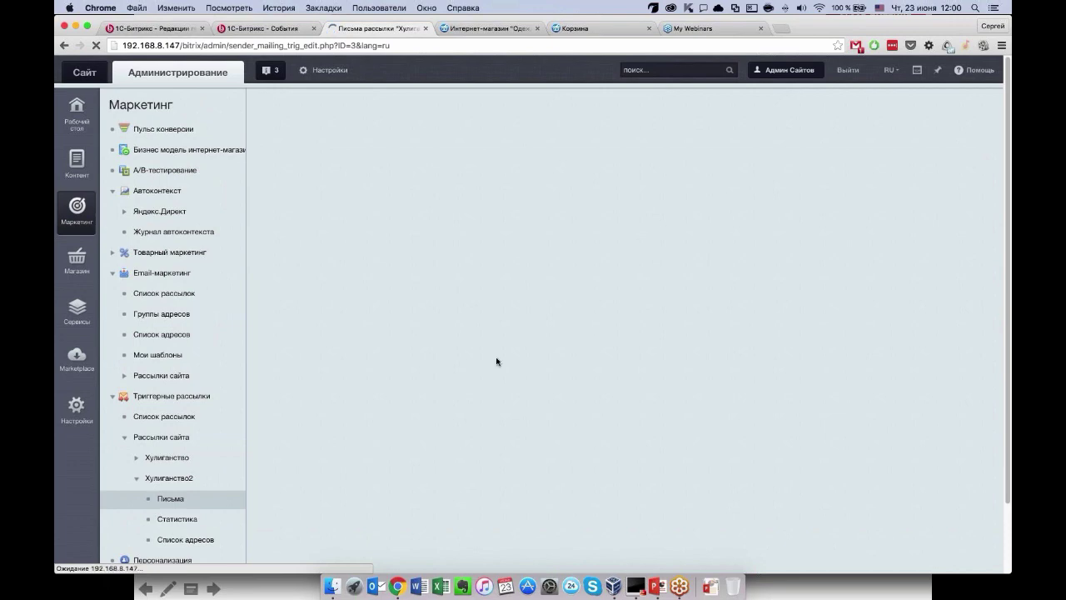
pyautogui.scroll(-2, 467, 381)
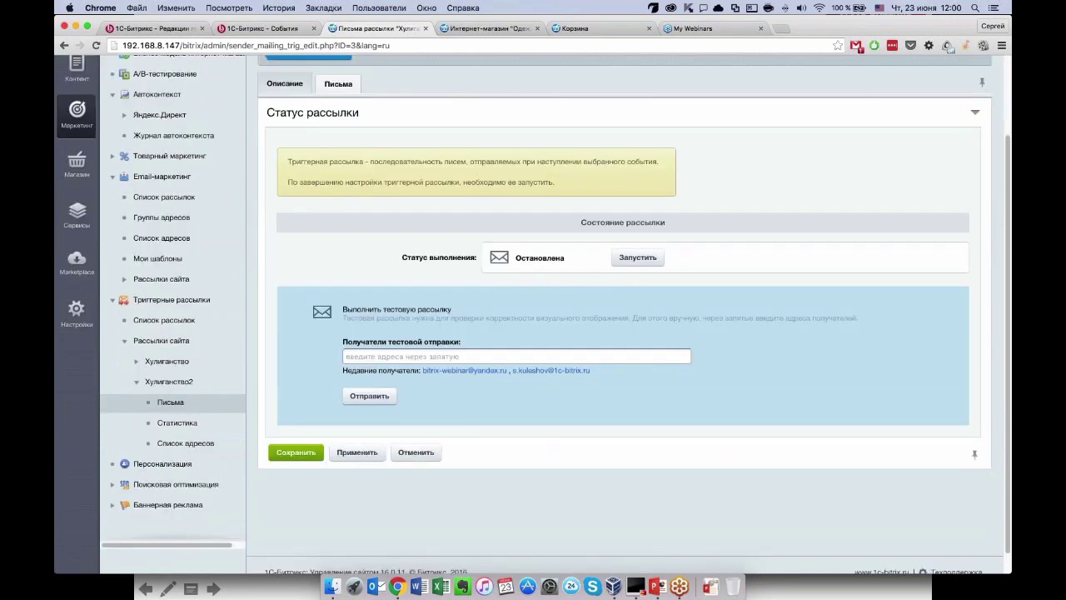
pyautogui.click(338, 83)
# Expand the first letter and look through its content.
pyautogui.click(434, 284)
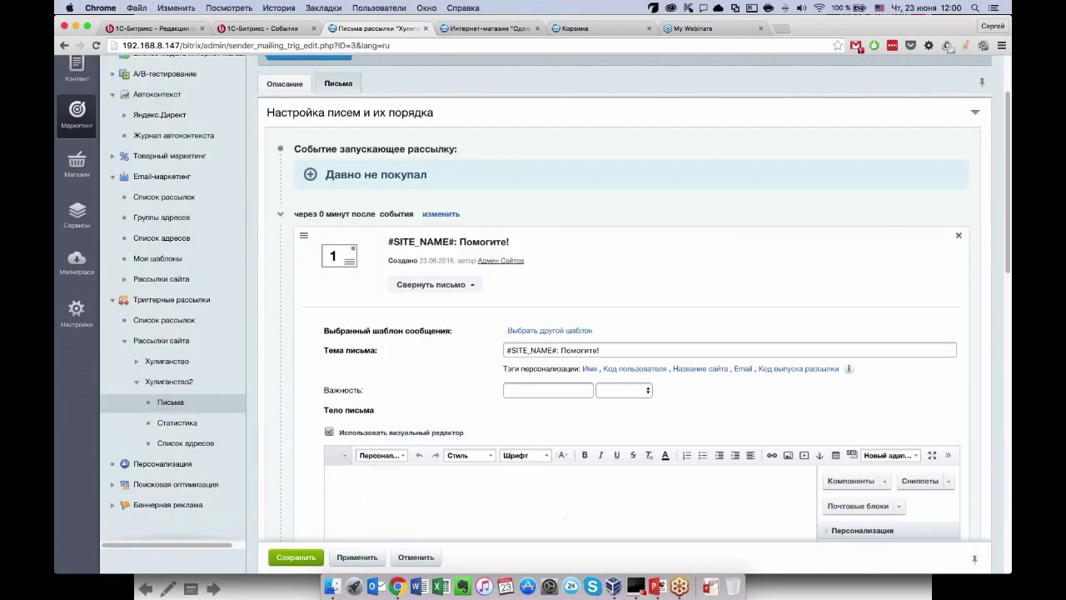
pyautogui.scroll(-5, 533, 333)
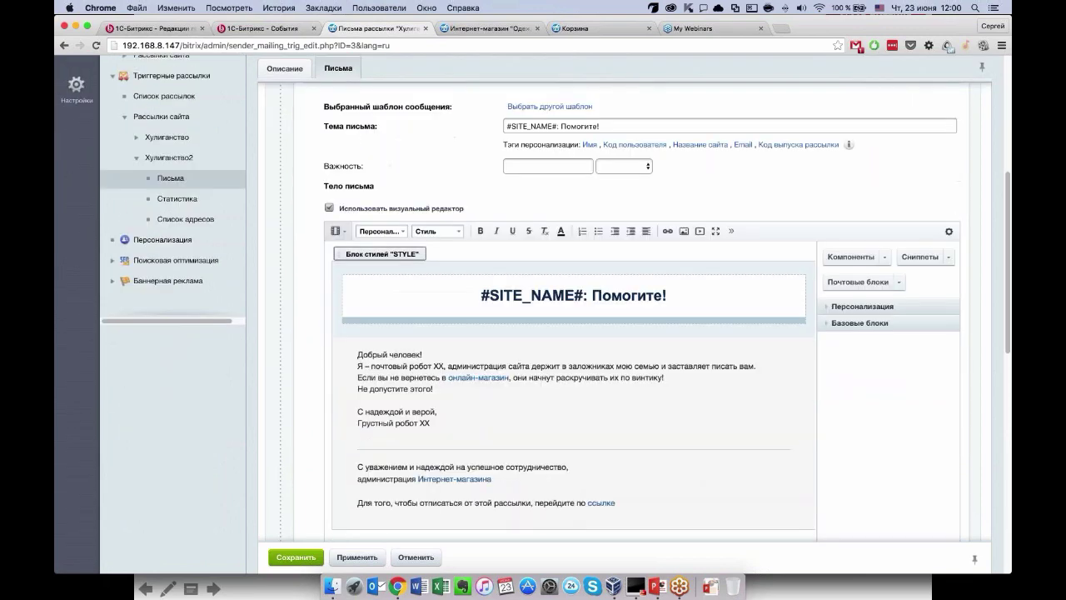
pyautogui.scroll(-2, 535, 334)
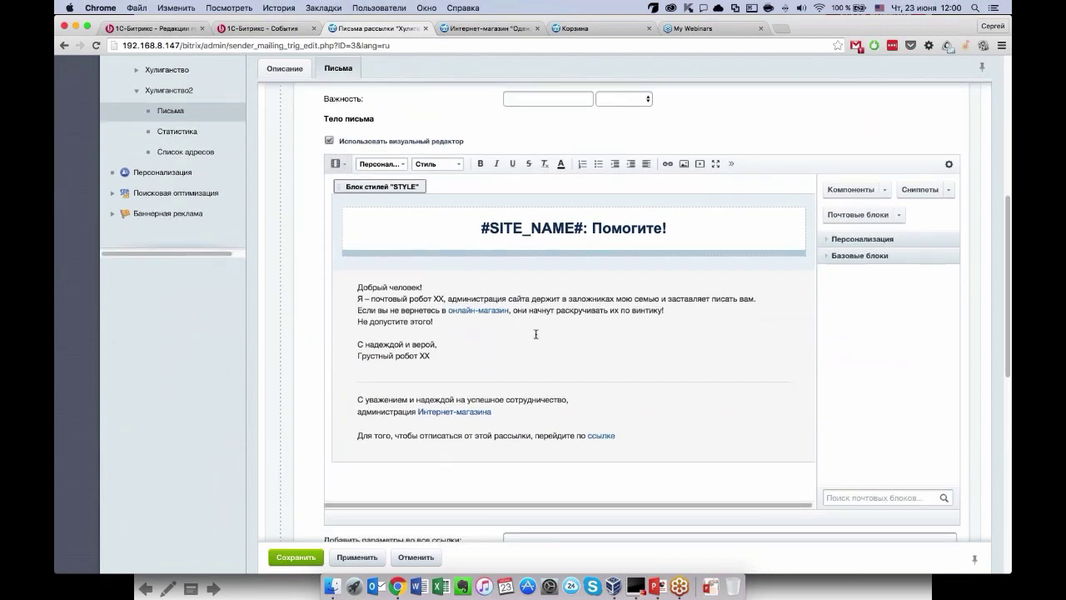
pyautogui.scroll(2, 536, 334)
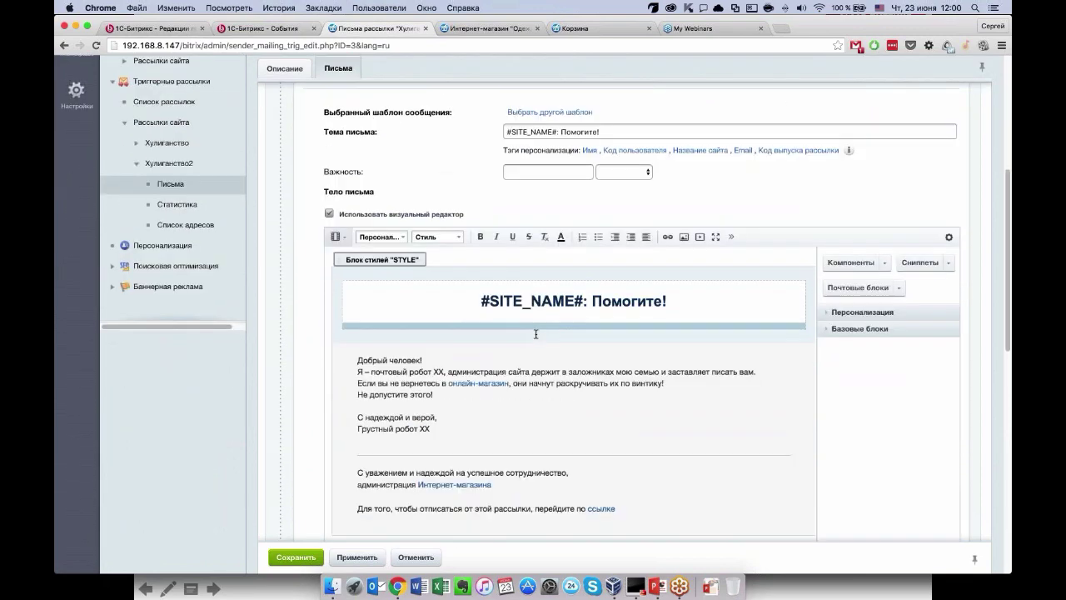
pyautogui.scroll(-1, 529, 432)
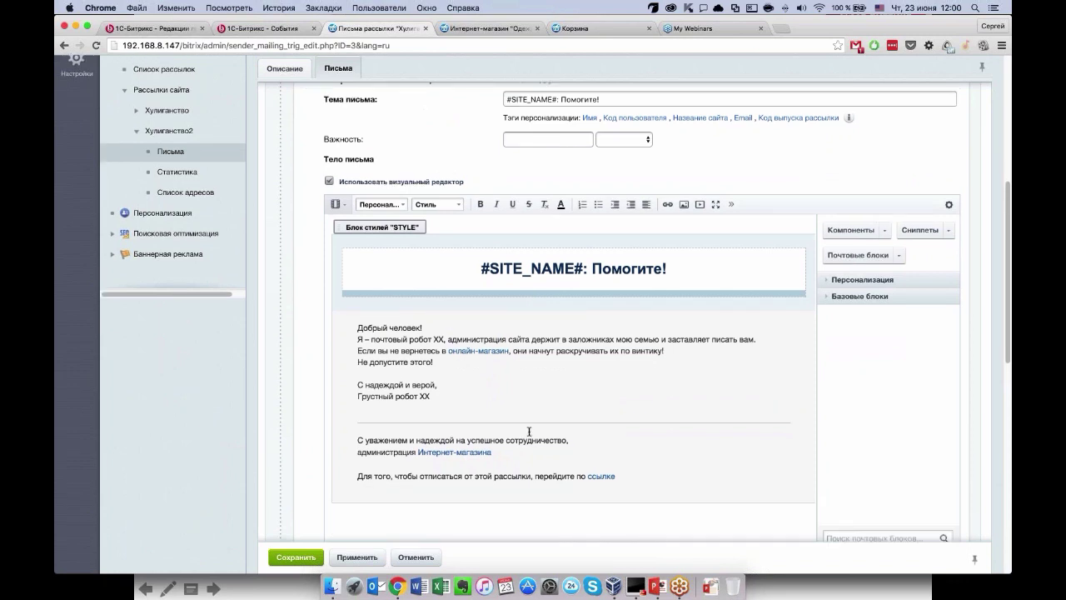
pyautogui.scroll(-1, 529, 432)
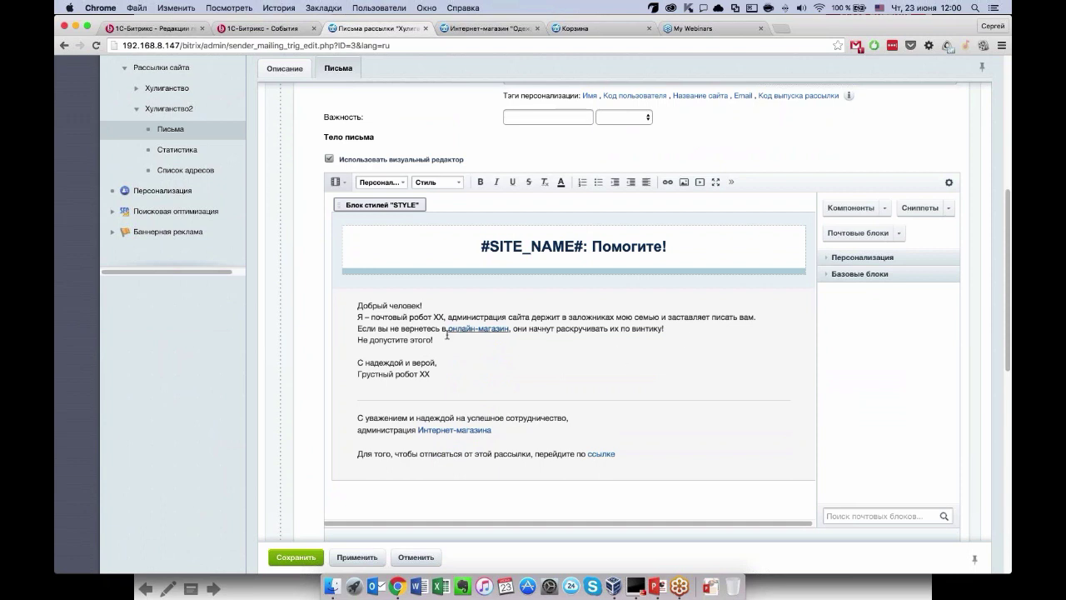
pyautogui.scroll(-1, 428, 399)
pyautogui.scroll(-2, 427, 398)
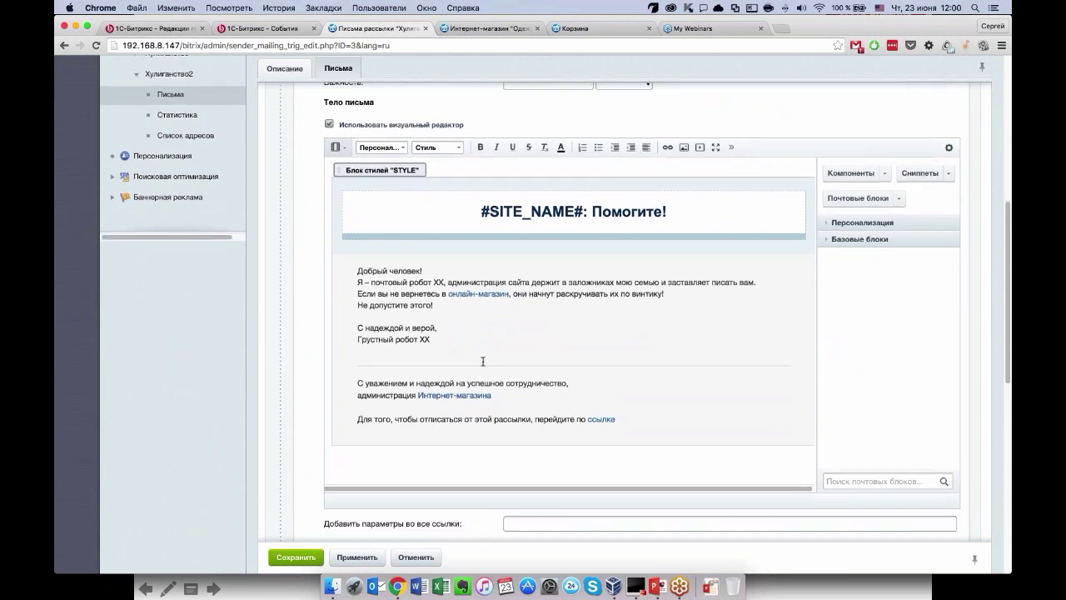
pyautogui.scroll(-1, 482, 361)
pyautogui.scroll(-5, 482, 361)
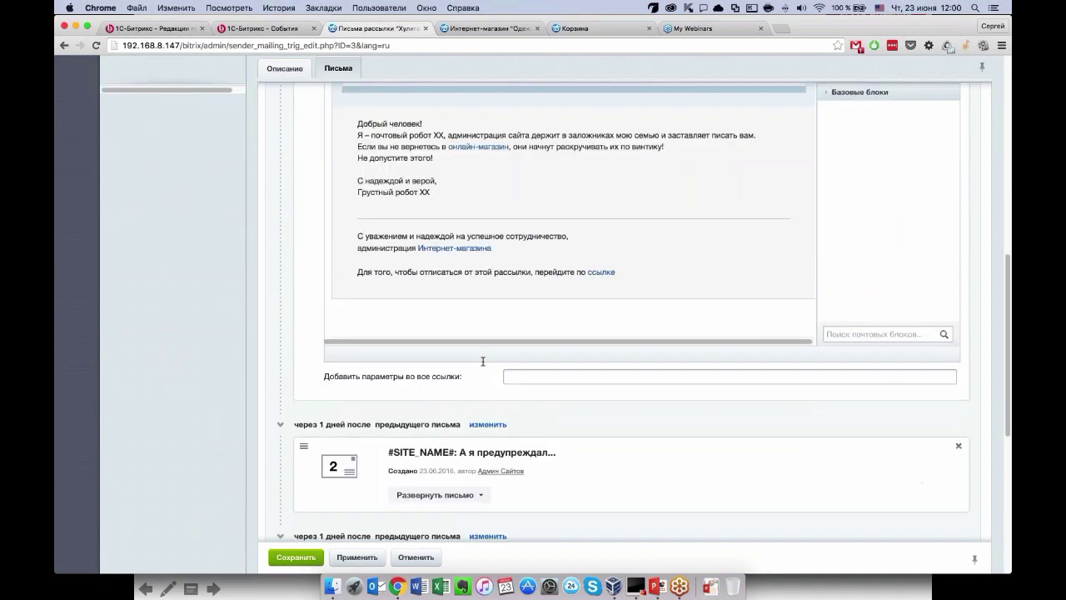
pyautogui.scroll(10, 483, 360)
pyautogui.scroll(4, 482, 360)
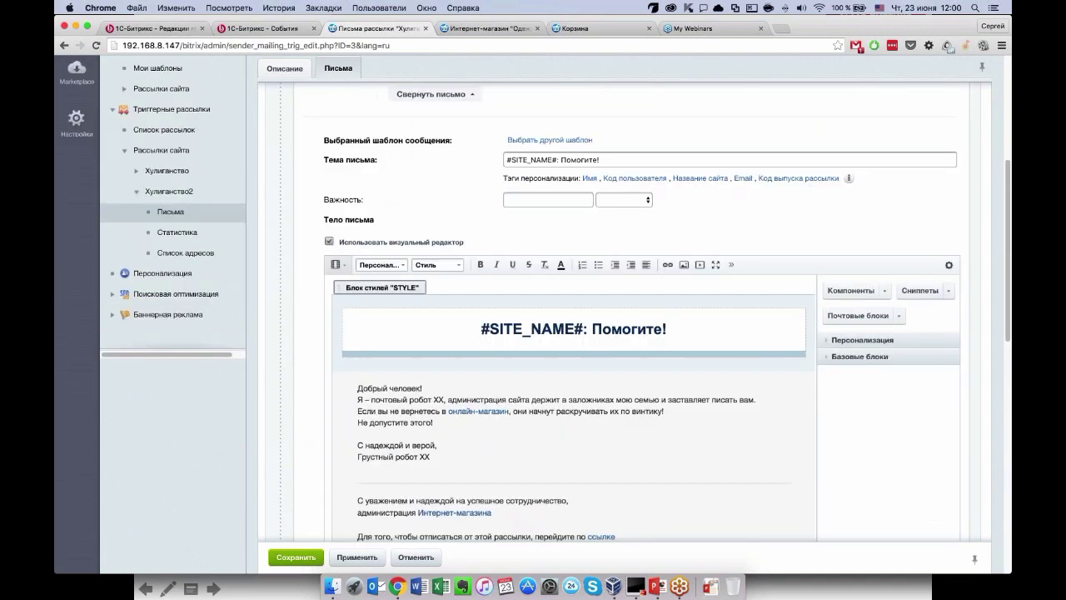
# Collapse the first letter and open the second letter «А я предупреждал...» in the editor.
pyautogui.click(337, 138)
pyautogui.moveTo(303, 184); pyautogui.dragTo(448, 185)
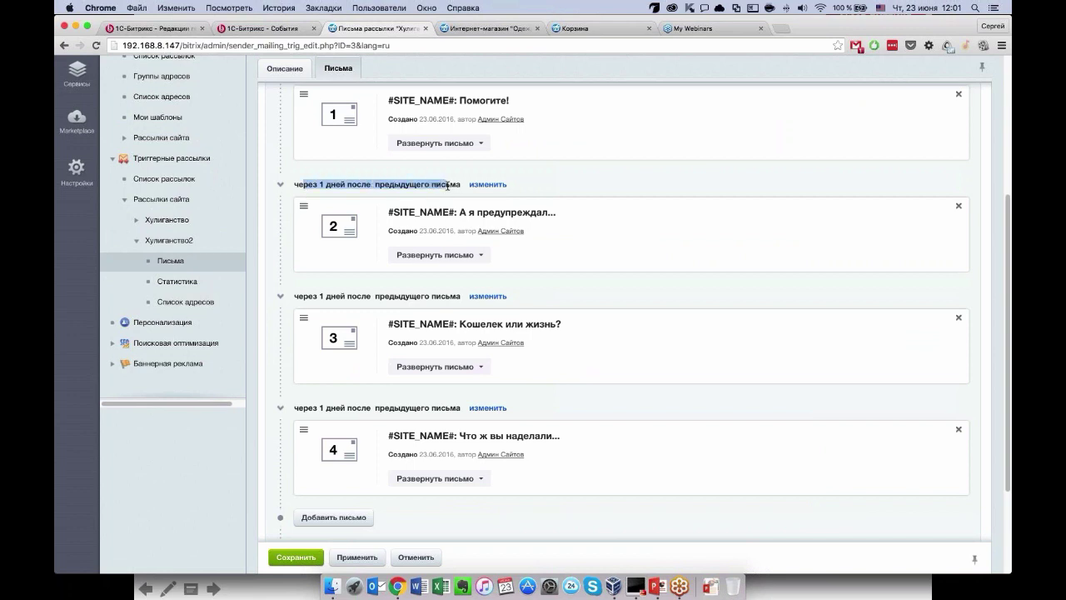
pyautogui.click(571, 185)
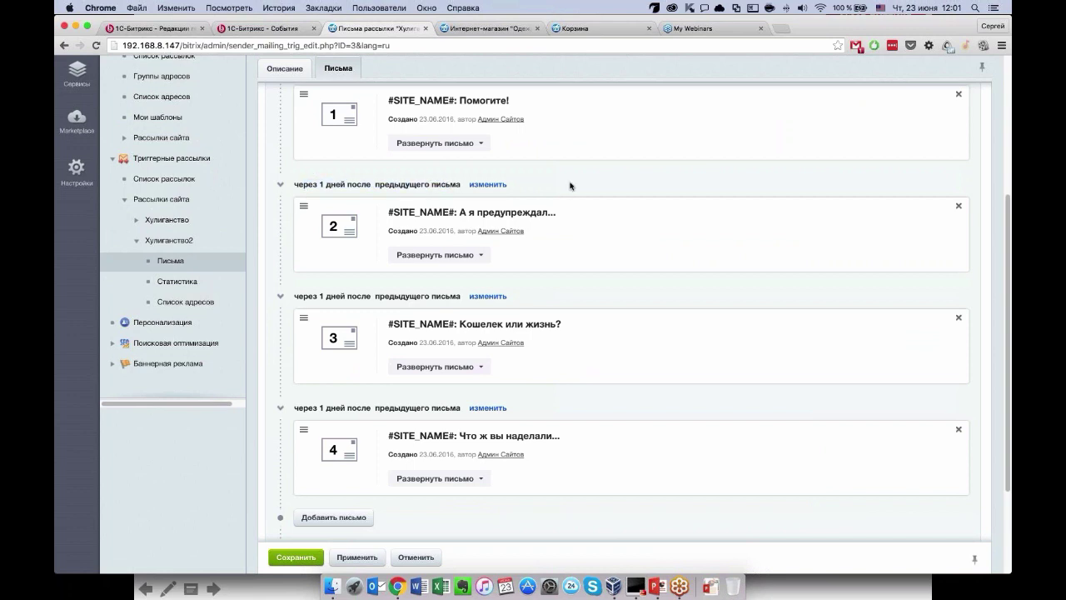
pyautogui.click(439, 254)
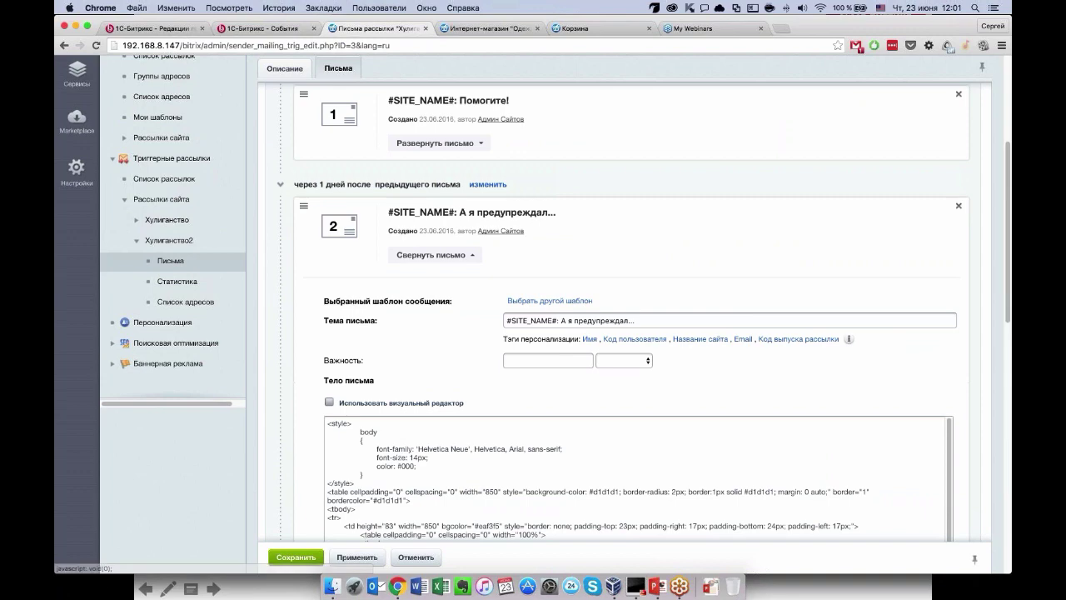
pyautogui.scroll(-5, 300, 406)
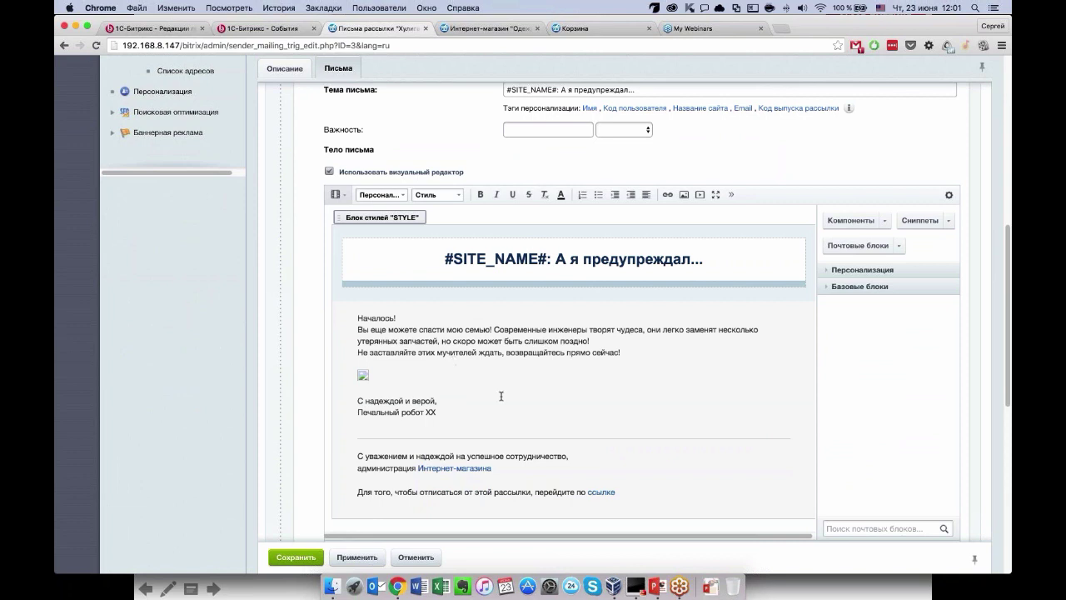
# Show the second letter's body as HTML source.
pyautogui.scroll(-2, 501, 395)
pyautogui.scroll(-2, 501, 395)
pyautogui.scroll(3, 369, 328)
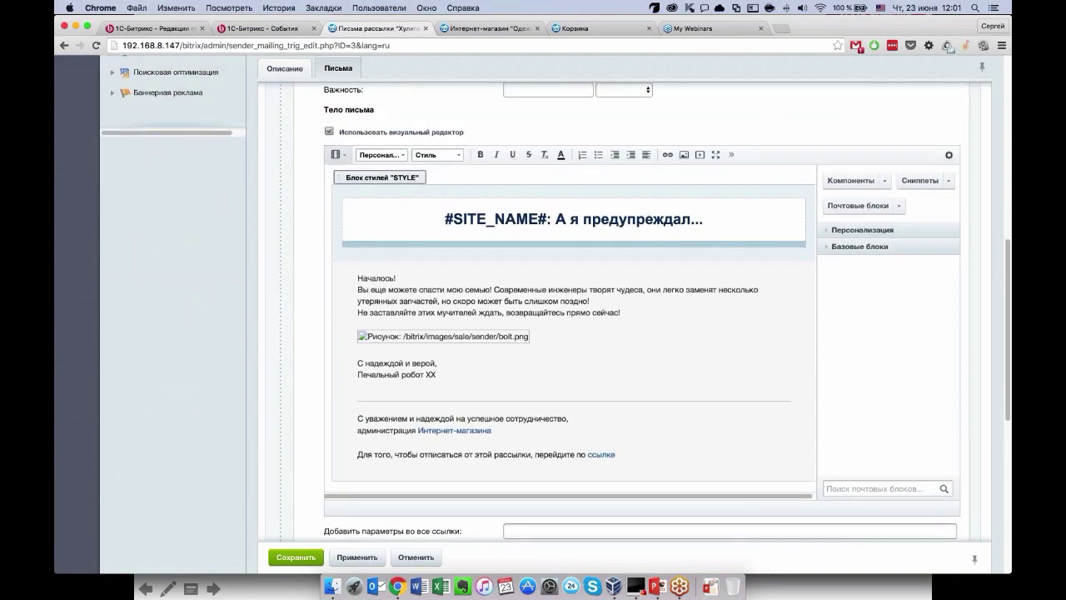
pyautogui.click(336, 154)
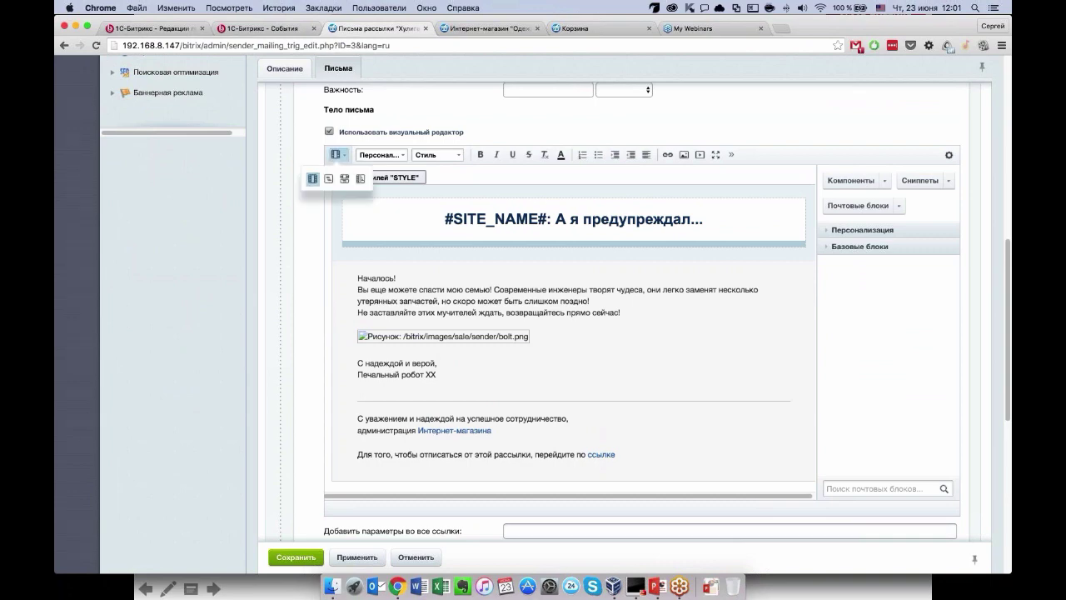
pyautogui.click(329, 179)
pyautogui.scroll(-3, 476, 340)
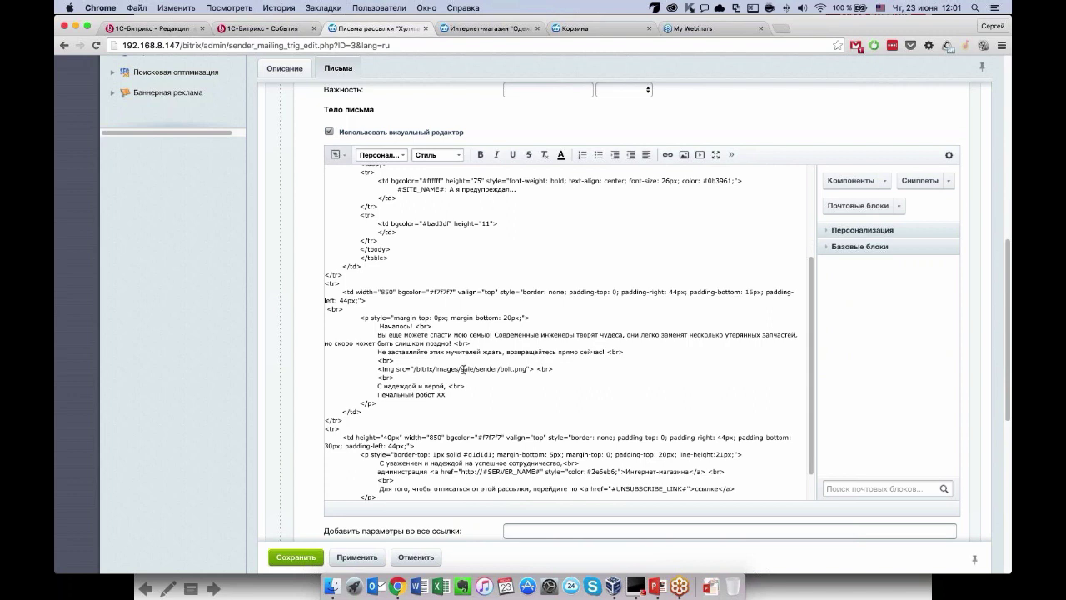
pyautogui.click(461, 368)
pyautogui.write('sale/')
pyautogui.click(413, 368)
pyautogui.write('http://')
pyautogui.press('BackSpace')
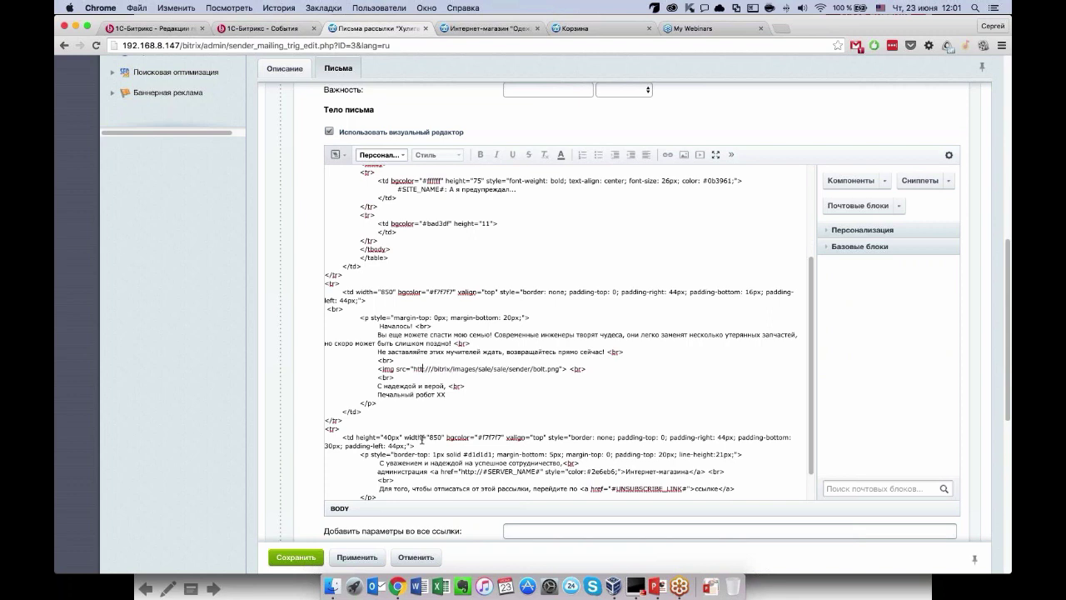
pyautogui.write('www.1c-bitrix')
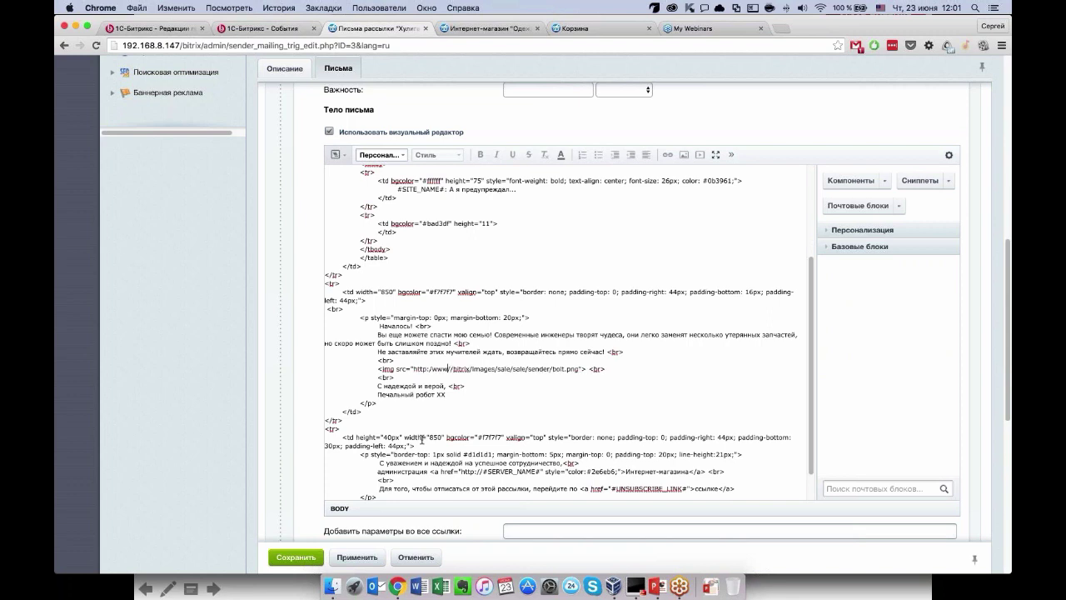
pyautogui.write('.ru')
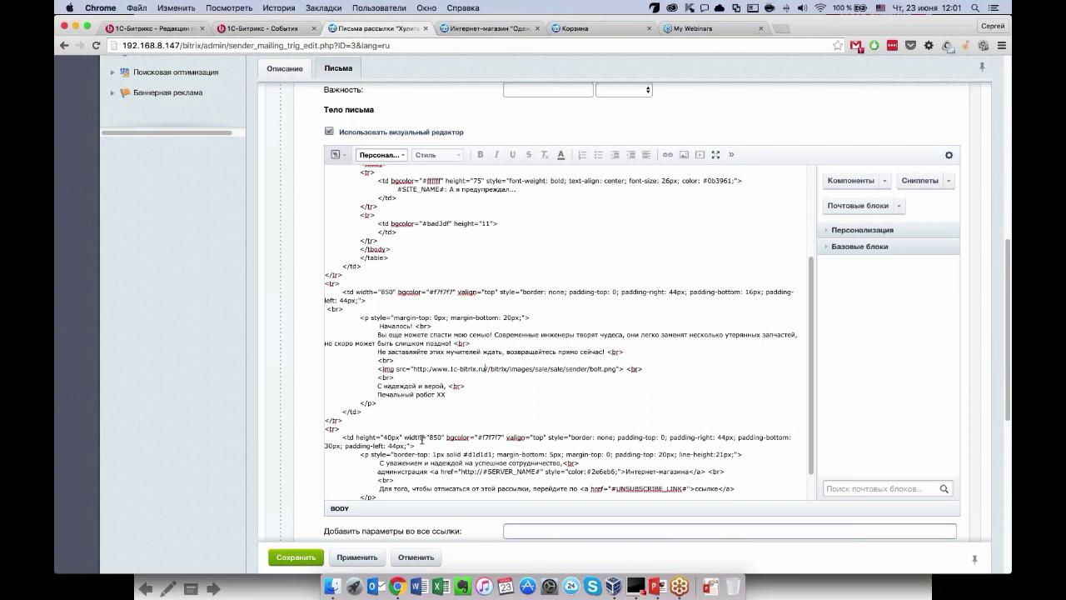
pyautogui.press('Delete')
pyautogui.write('u')
pyautogui.press('Delete')
pyautogui.moveTo(413, 368); pyautogui.dragTo(489, 367)
pyautogui.press('super+c')
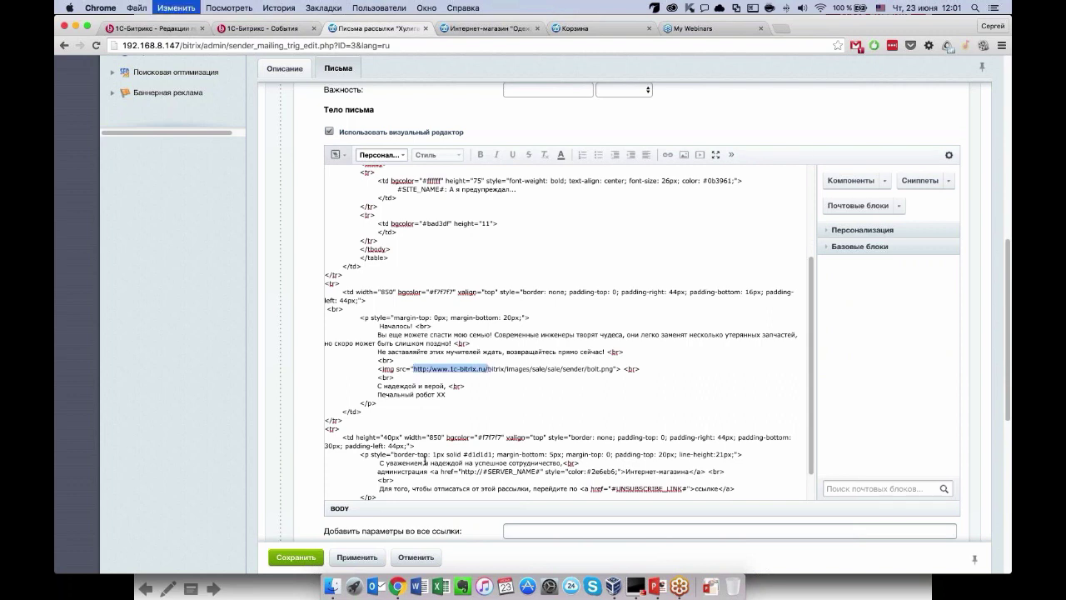
# Switch back to visual view, recheck the HTML, and confirm the bolt picture renders.
pyautogui.click(335, 154)
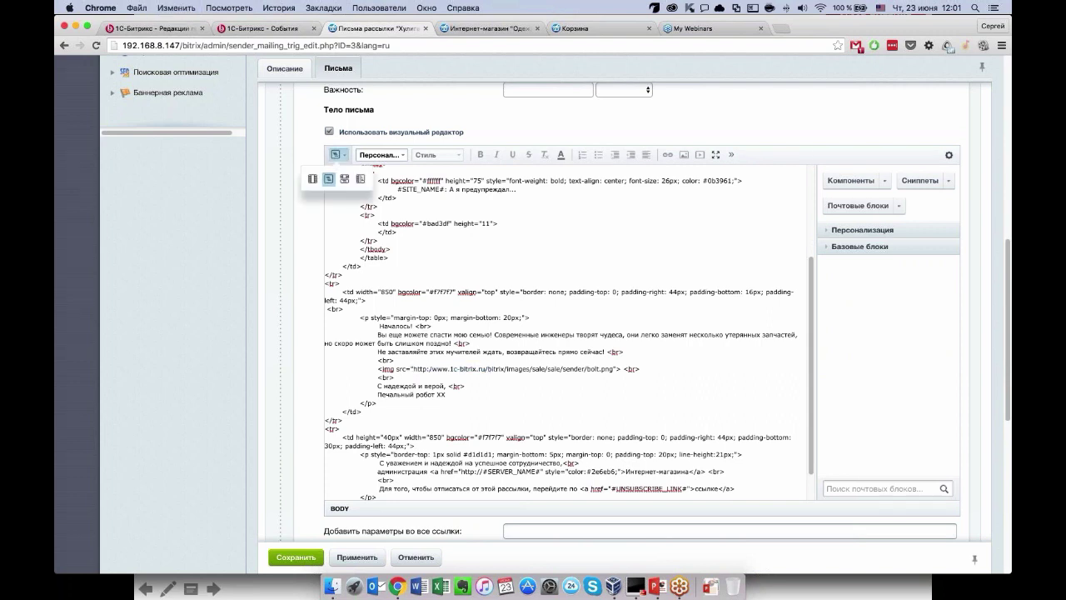
pyautogui.click(313, 179)
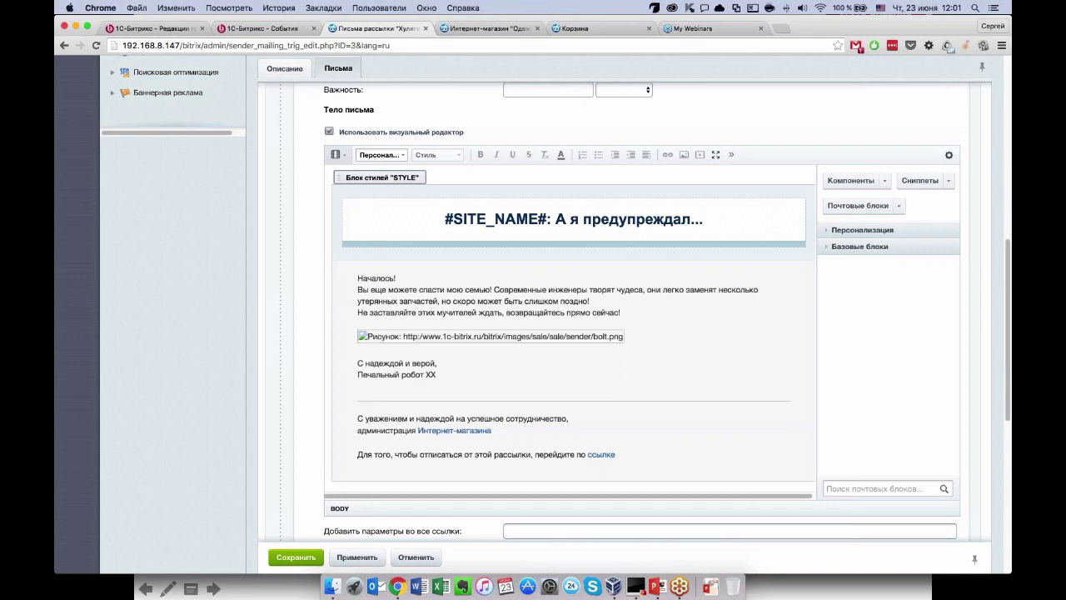
pyautogui.click(491, 335)
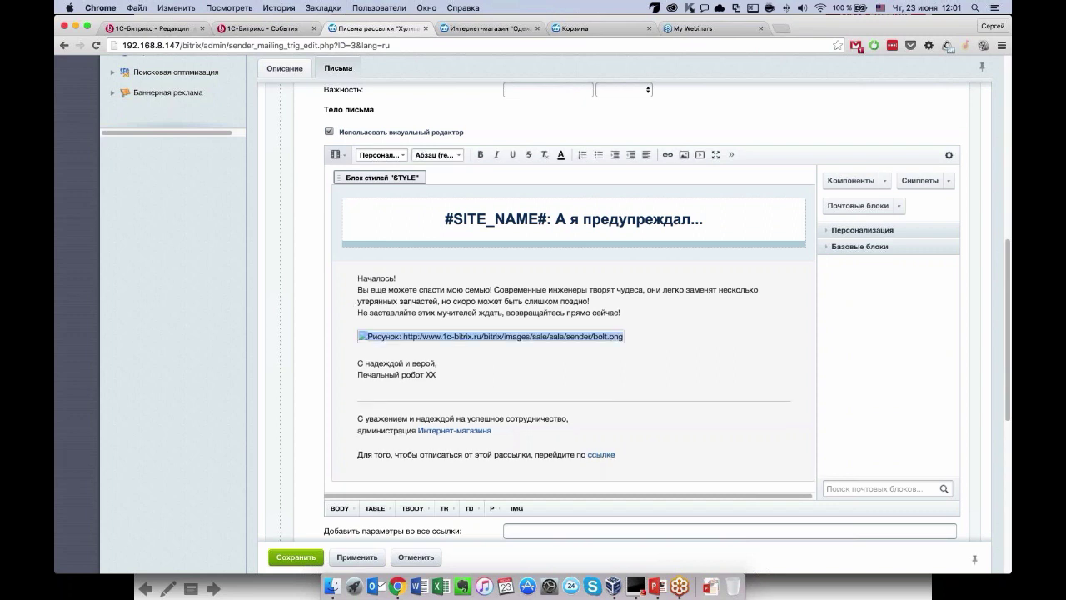
pyautogui.click(337, 154)
pyautogui.click(328, 178)
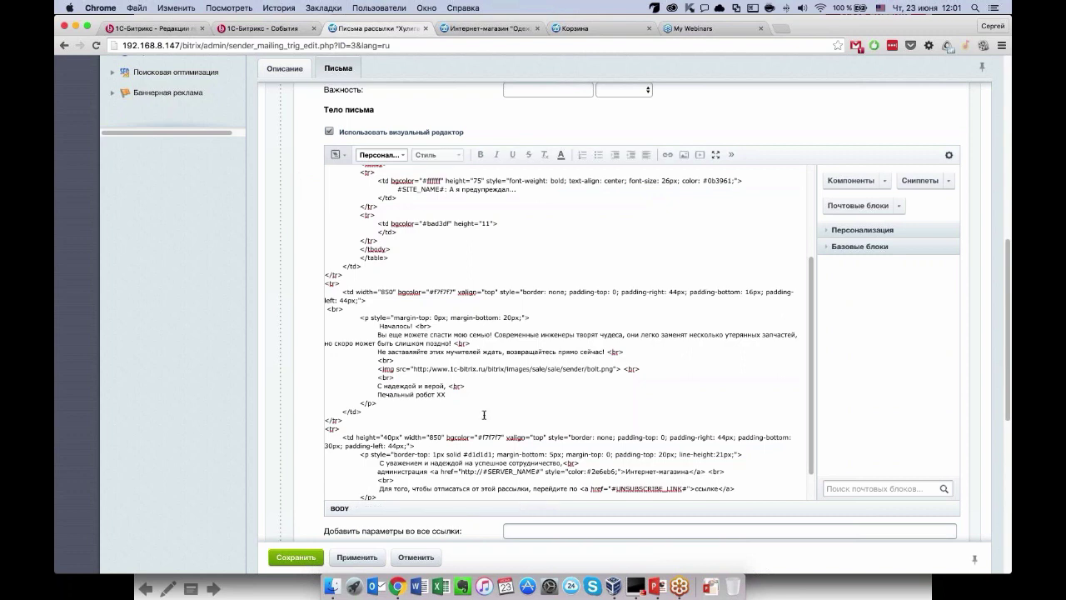
pyautogui.click(434, 368)
pyautogui.click(335, 154)
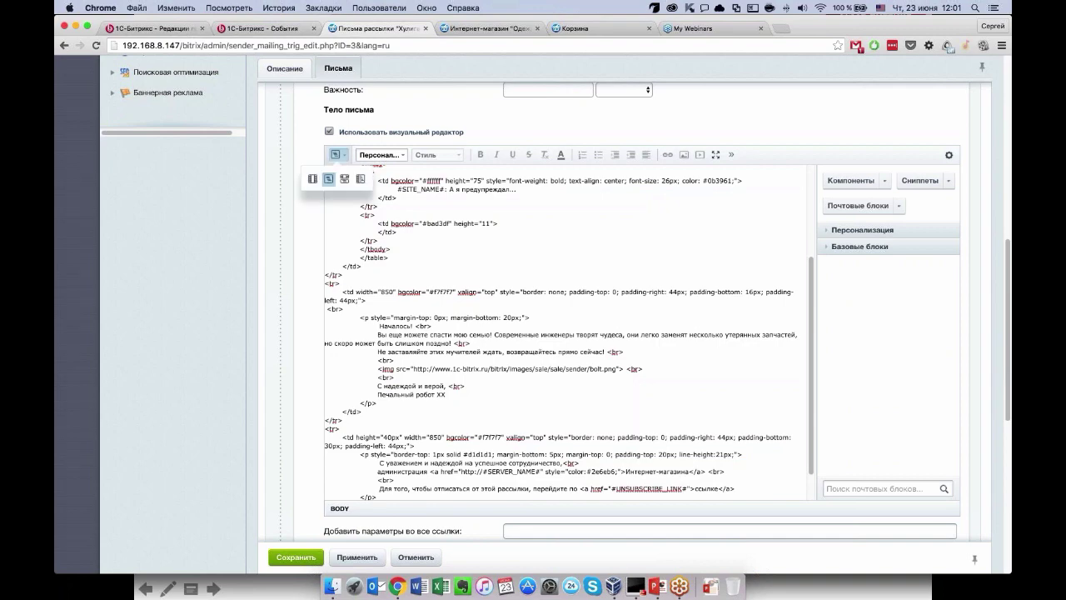
pyautogui.click(310, 179)
pyautogui.scroll(-5, 637, 404)
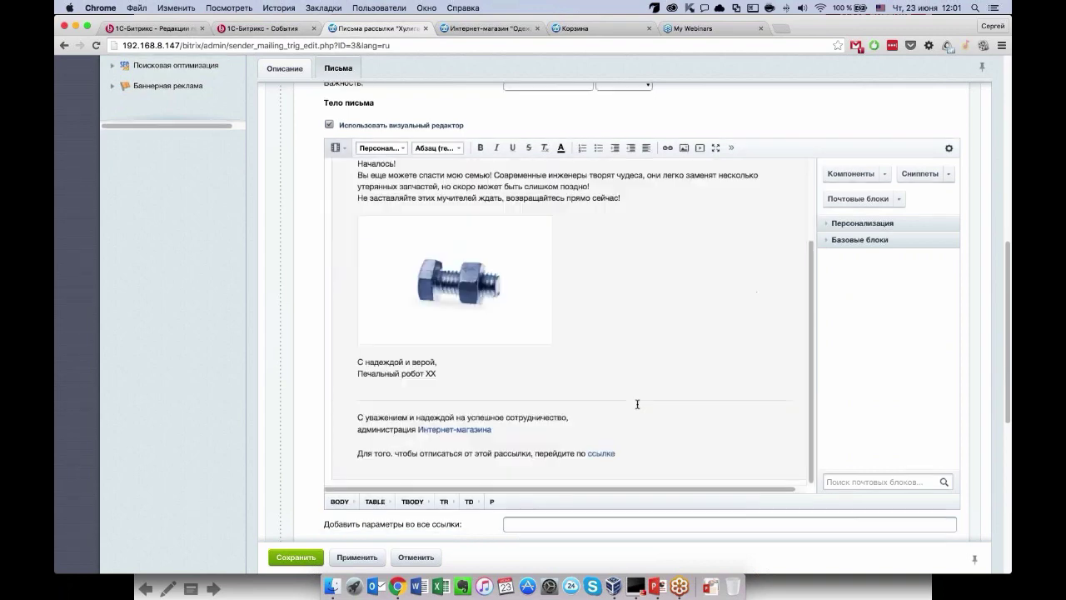
pyautogui.scroll(-2, 637, 404)
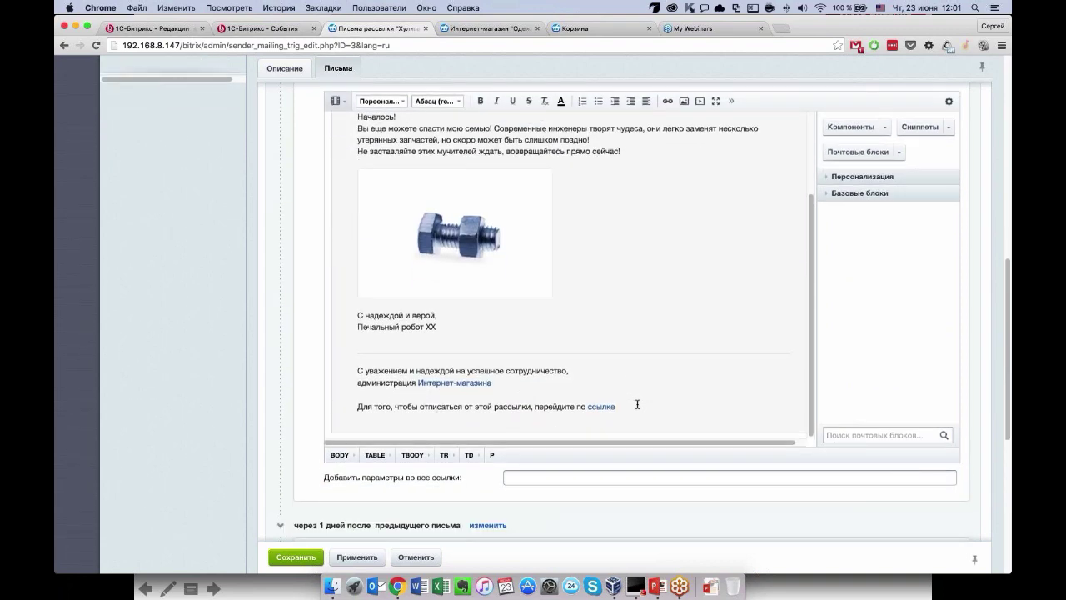
pyautogui.scroll(1, 637, 404)
pyautogui.scroll(-3, 622, 209)
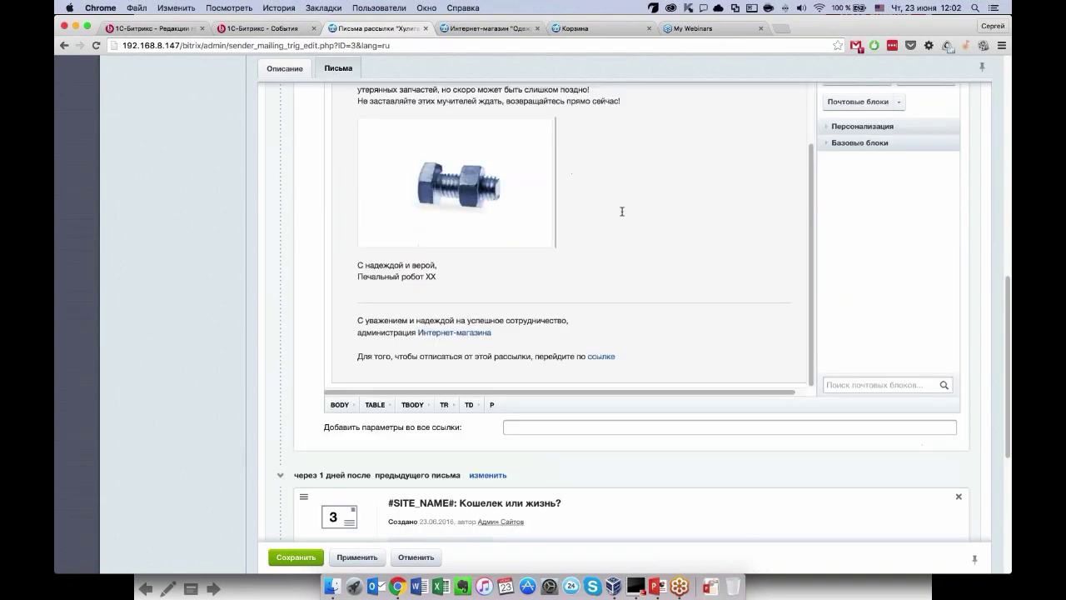
pyautogui.scroll(-5, 474, 333)
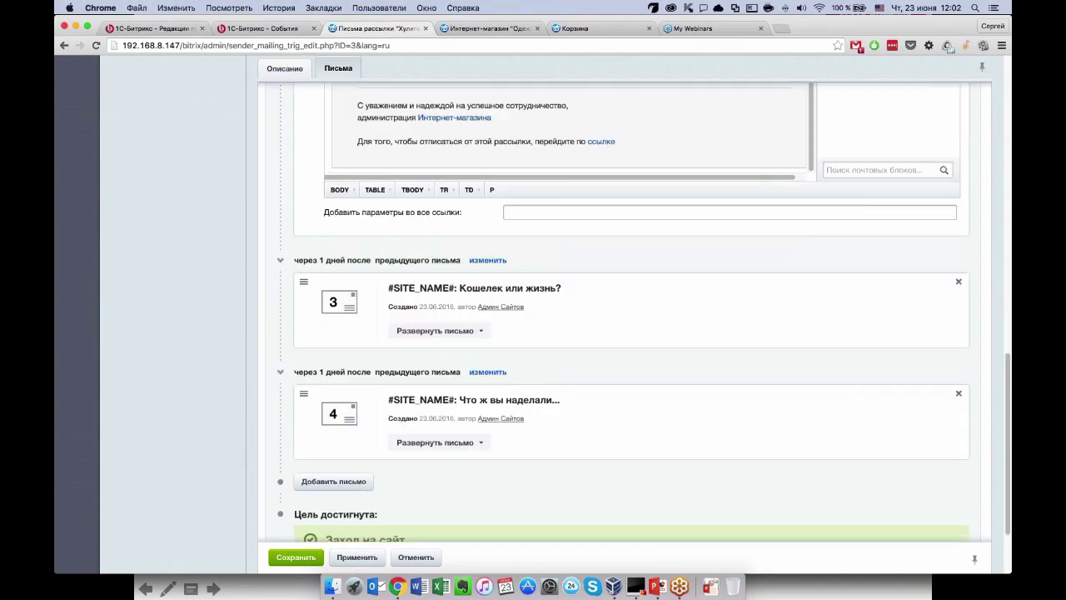
# Expand the third letter «Кошелек или жизнь?» and enable its visual editor.
pyautogui.click(473, 332)
pyautogui.scroll(-5, 474, 332)
pyautogui.click(329, 313)
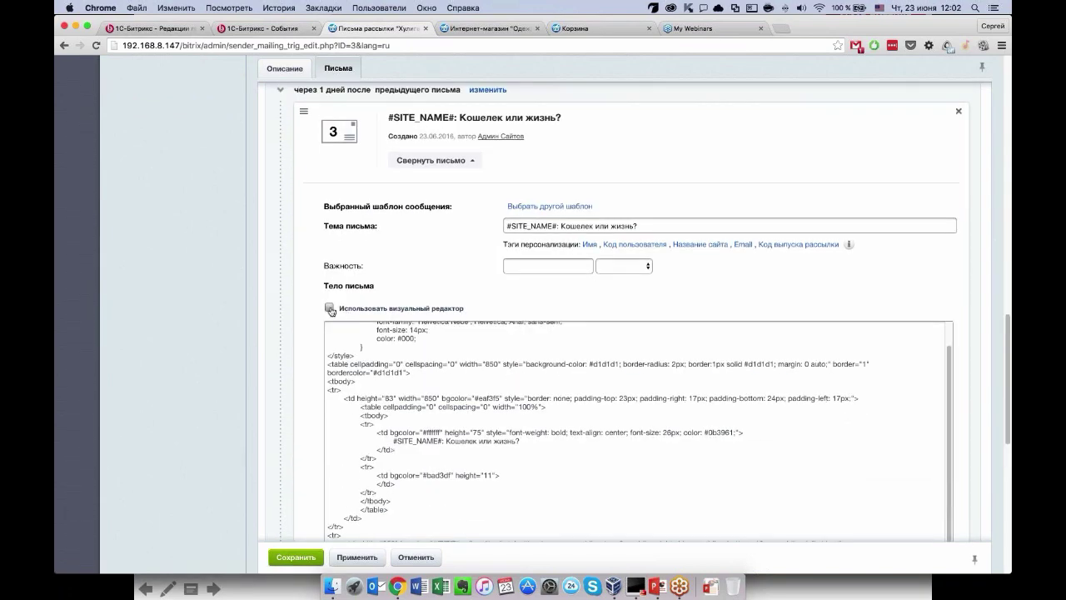
pyautogui.scroll(-1, 329, 313)
pyautogui.scroll(-2, 566, 334)
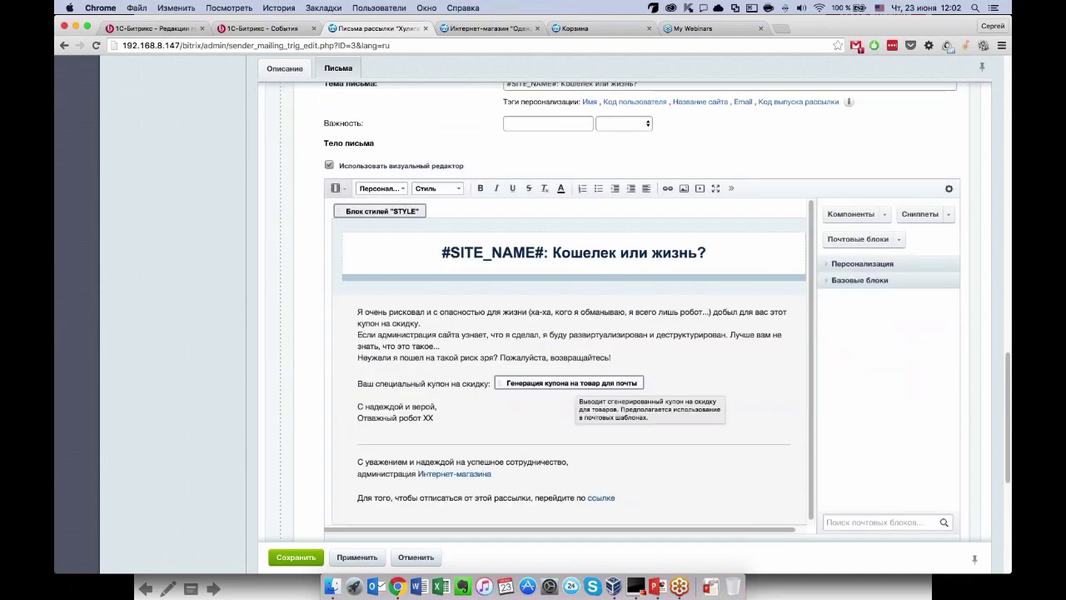
pyautogui.scroll(-2, 609, 376)
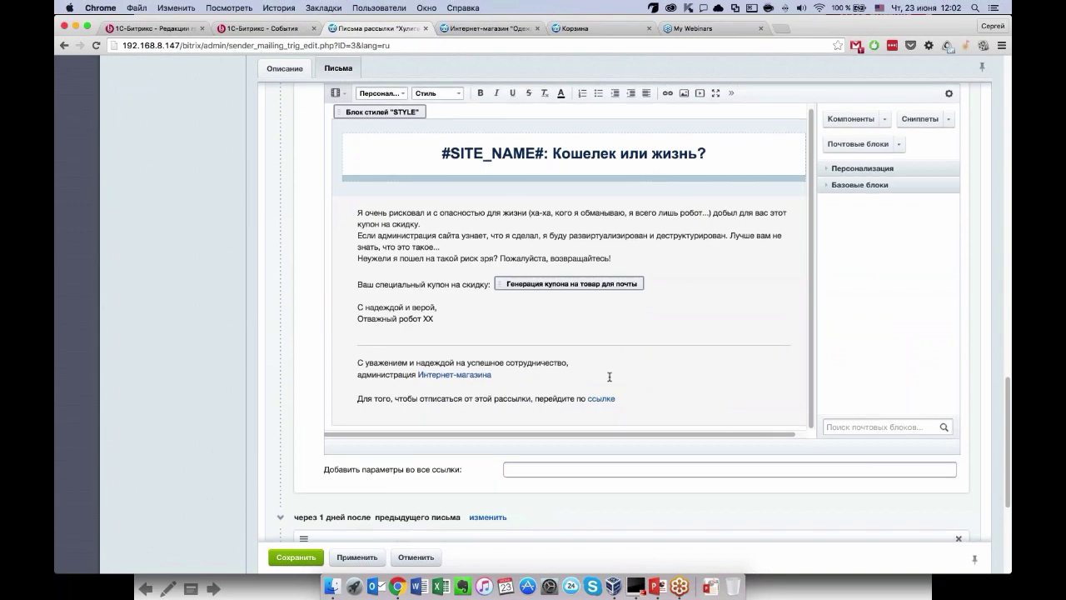
pyautogui.scroll(-3, 610, 376)
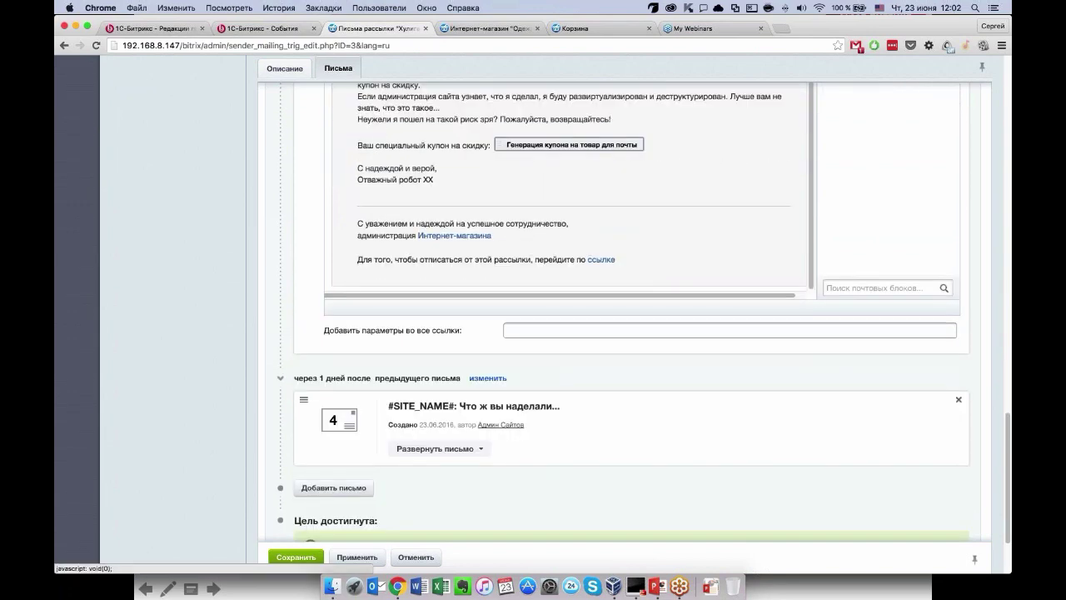
# Expand the fourth letter «Что ж вы наделали...», enable visual editing, and show HTML code.
pyautogui.click(439, 448)
pyautogui.scroll(-5, 331, 383)
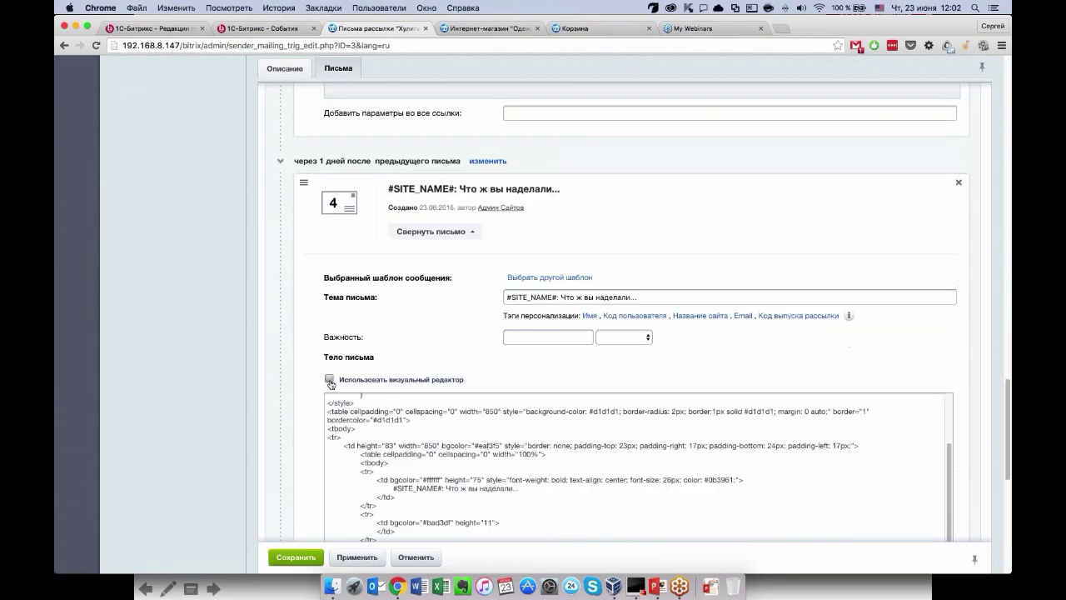
pyautogui.click(330, 380)
pyautogui.scroll(-4, 331, 384)
pyautogui.click(337, 222)
pyautogui.click(311, 248)
pyautogui.scroll(-3, 512, 376)
# Paste the site address into the img src, add /sale/ to the path, and preview.
pyautogui.click(398, 371)
pyautogui.press('super+v')
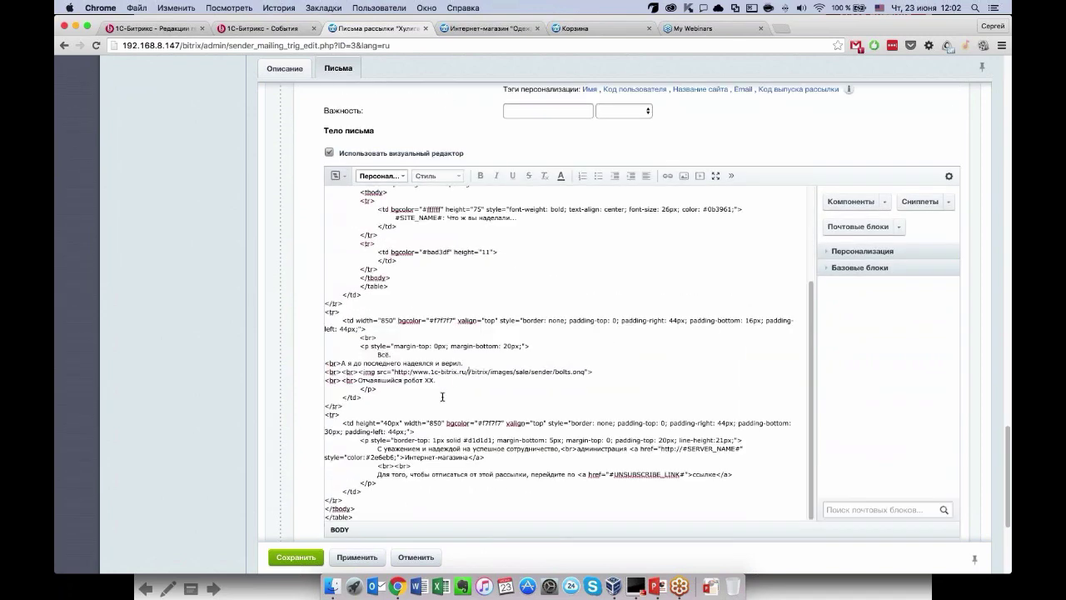
pyautogui.click(518, 372)
pyautogui.write('/sale/')
pyautogui.click(337, 176)
pyautogui.click(312, 200)
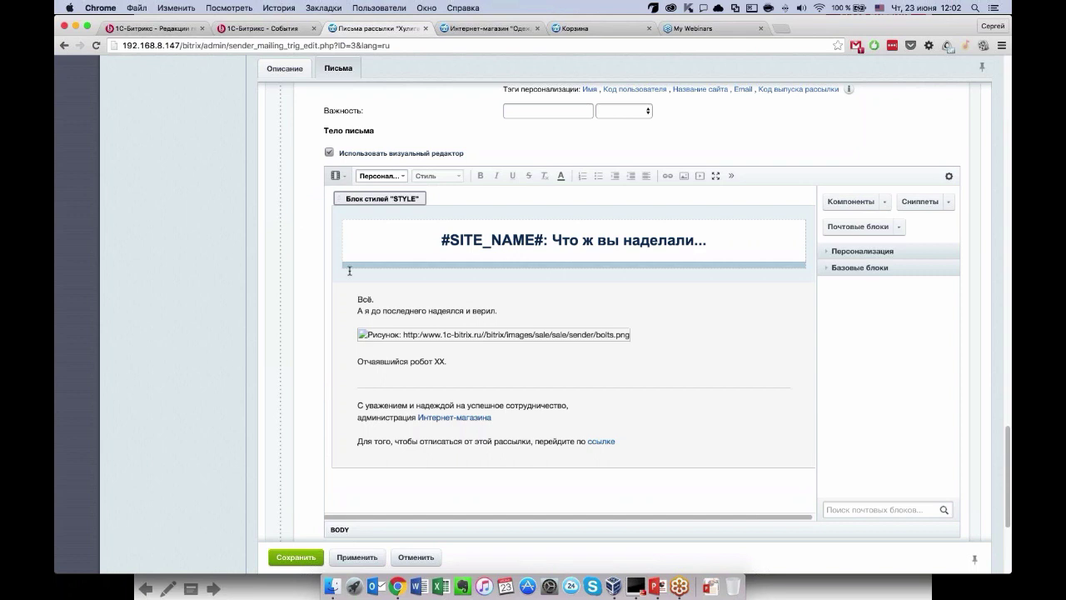
# Add the missing slash after http: in the address and confirm the bolts picture appears.
pyautogui.click(336, 175)
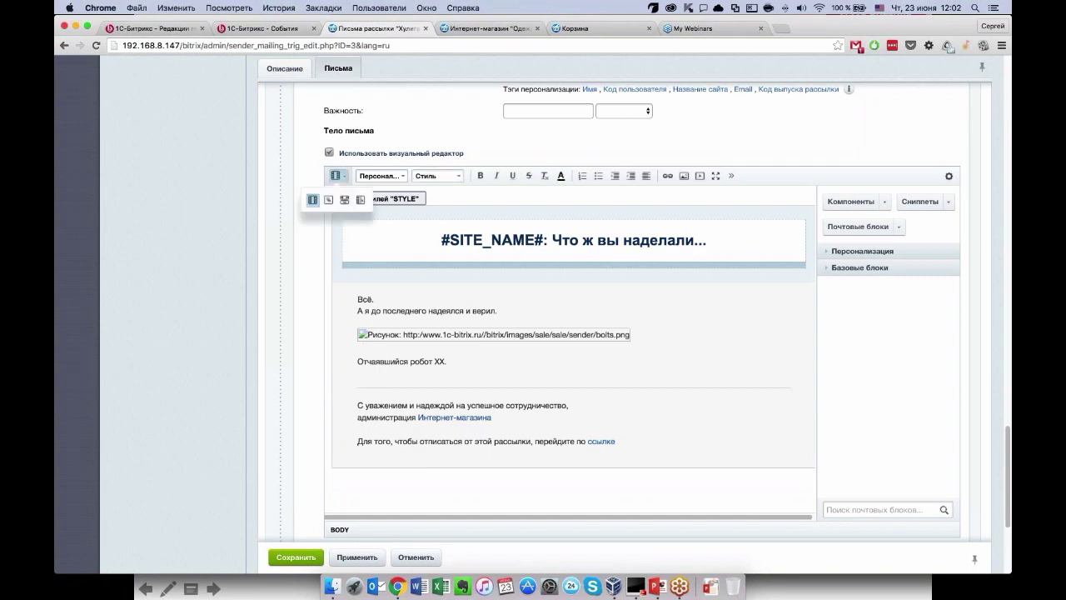
pyautogui.click(329, 201)
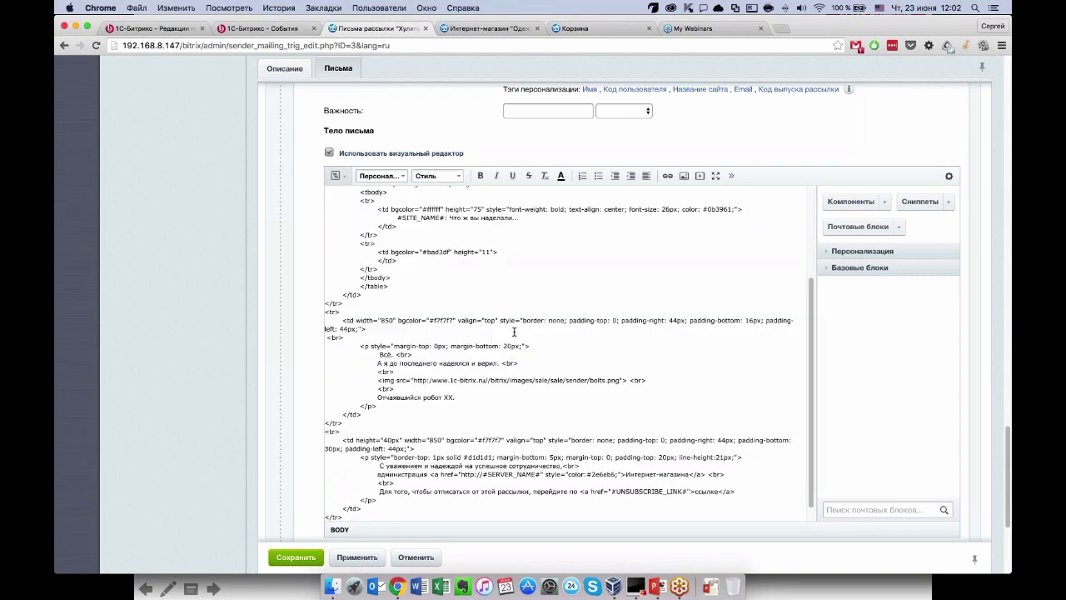
pyautogui.click(488, 376)
pyautogui.click(433, 379)
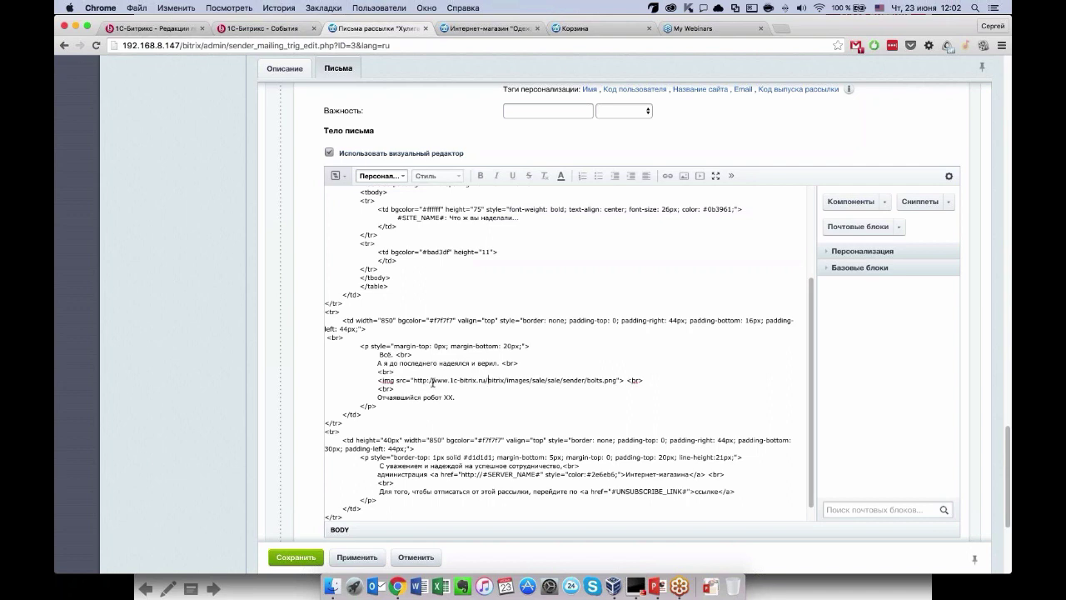
pyautogui.write('/')
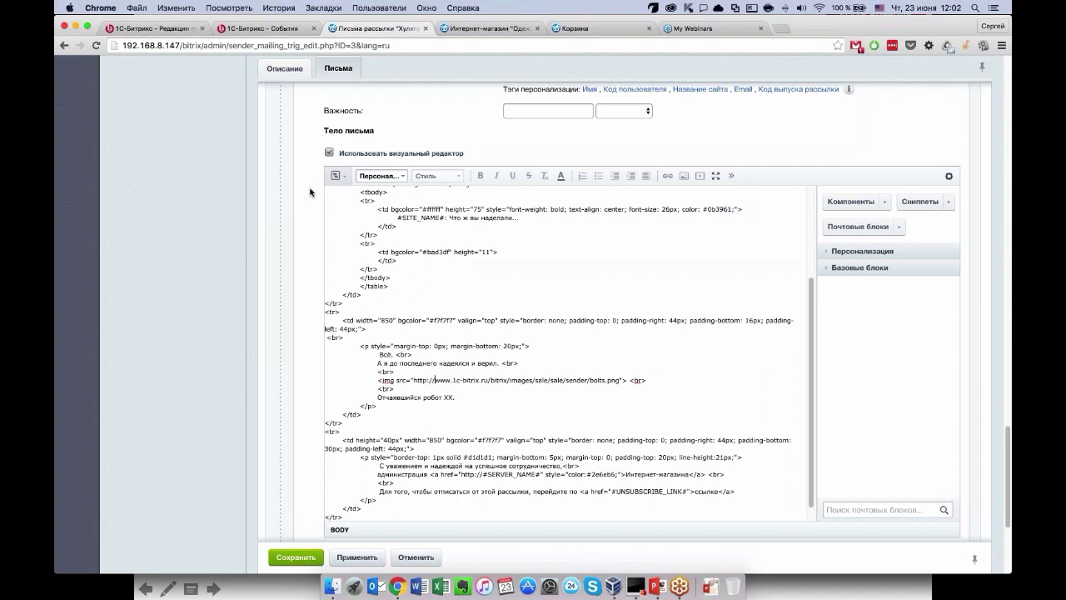
pyautogui.click(336, 175)
pyautogui.click(313, 199)
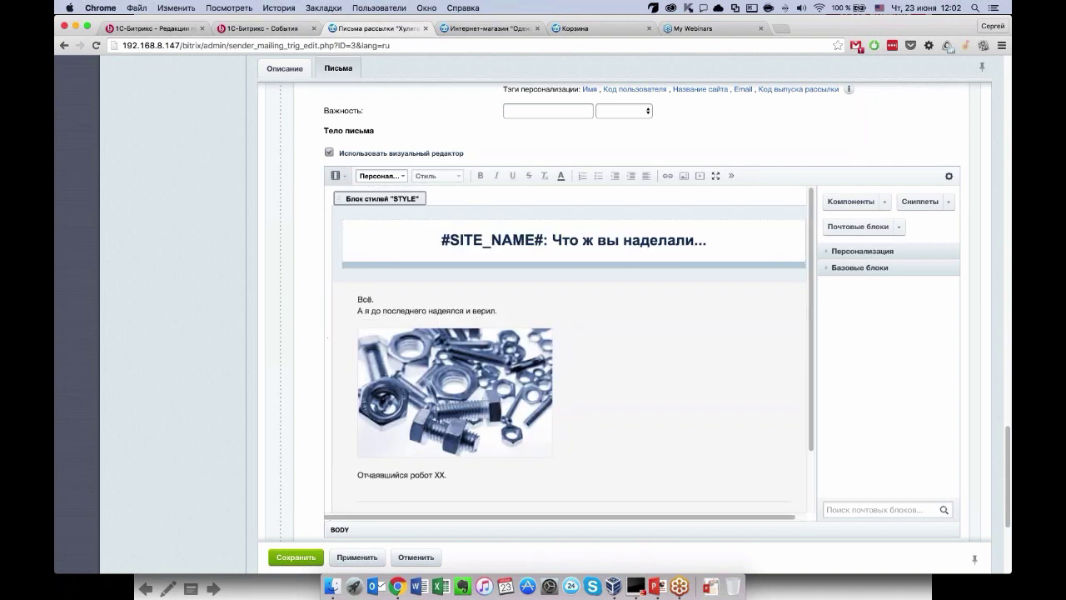
pyautogui.scroll(-3, 566, 333)
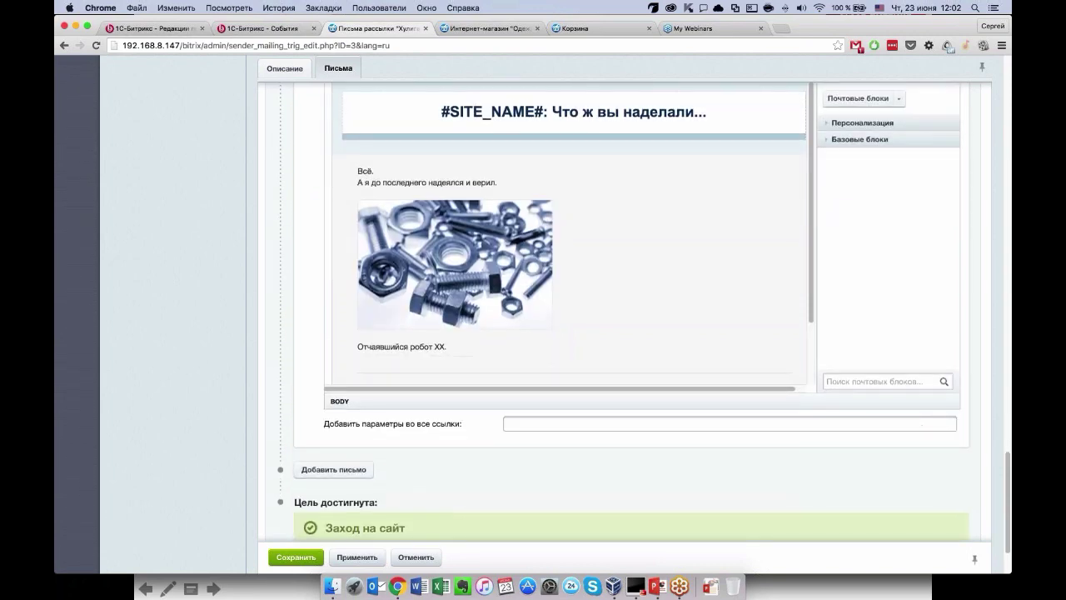
pyautogui.scroll(-2, 567, 333)
pyautogui.scroll(-1, 399, 341)
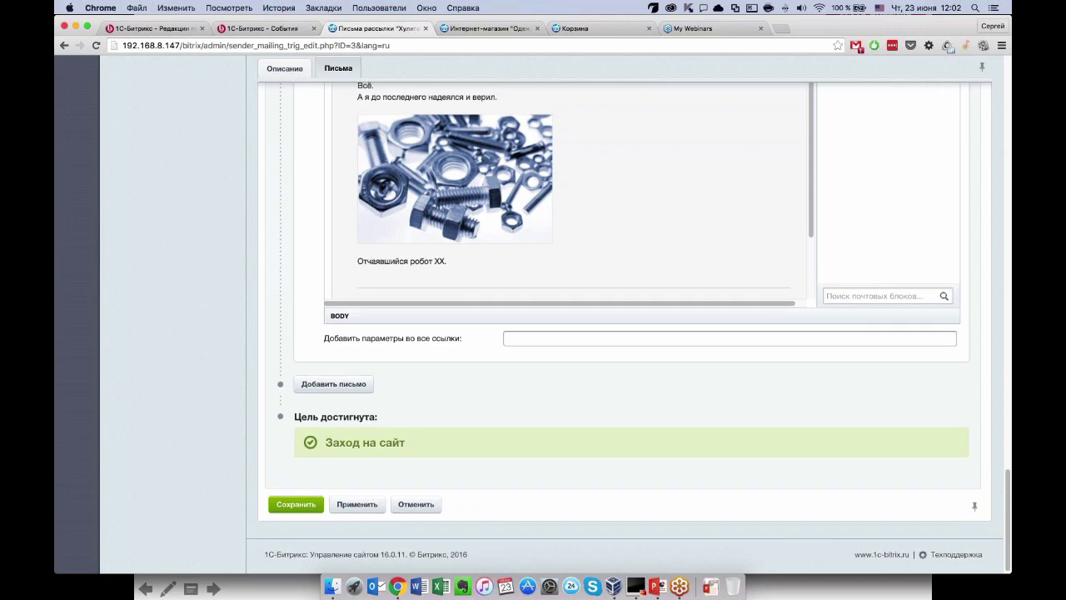
pyautogui.scroll(15, 624, 334)
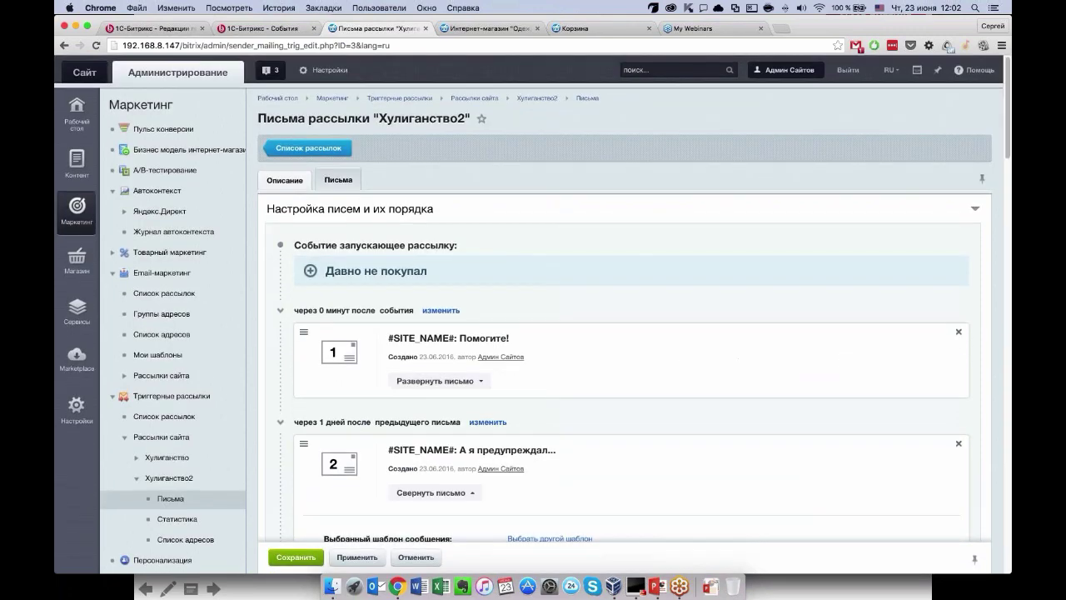
# Apply the letter changes and start the Хулиганство2 mailing.
pyautogui.scroll(-10, 625, 334)
pyautogui.click(356, 557)
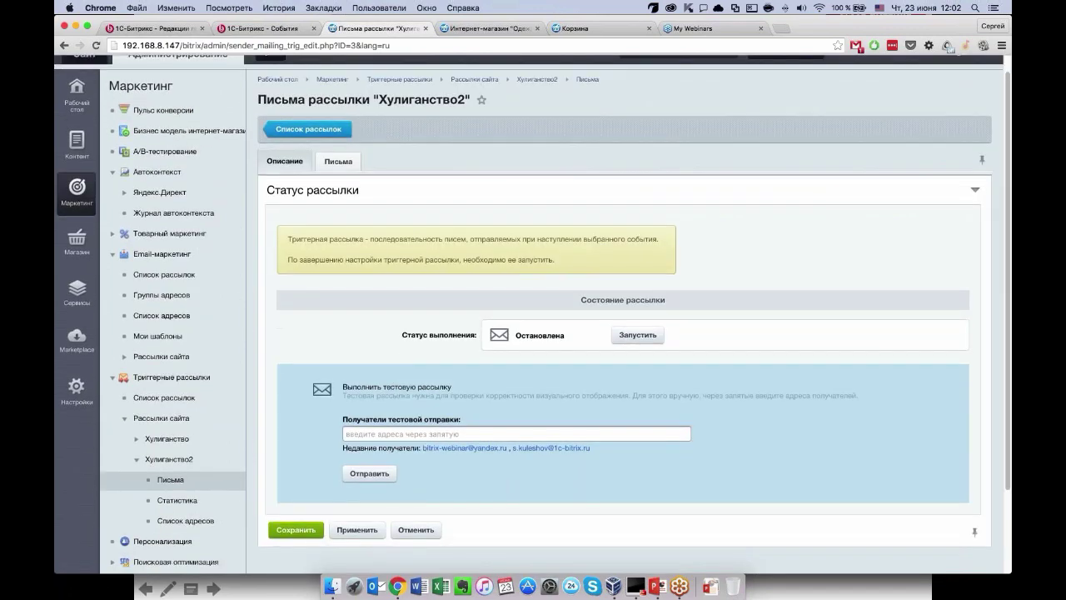
pyautogui.scroll(-2, 381, 369)
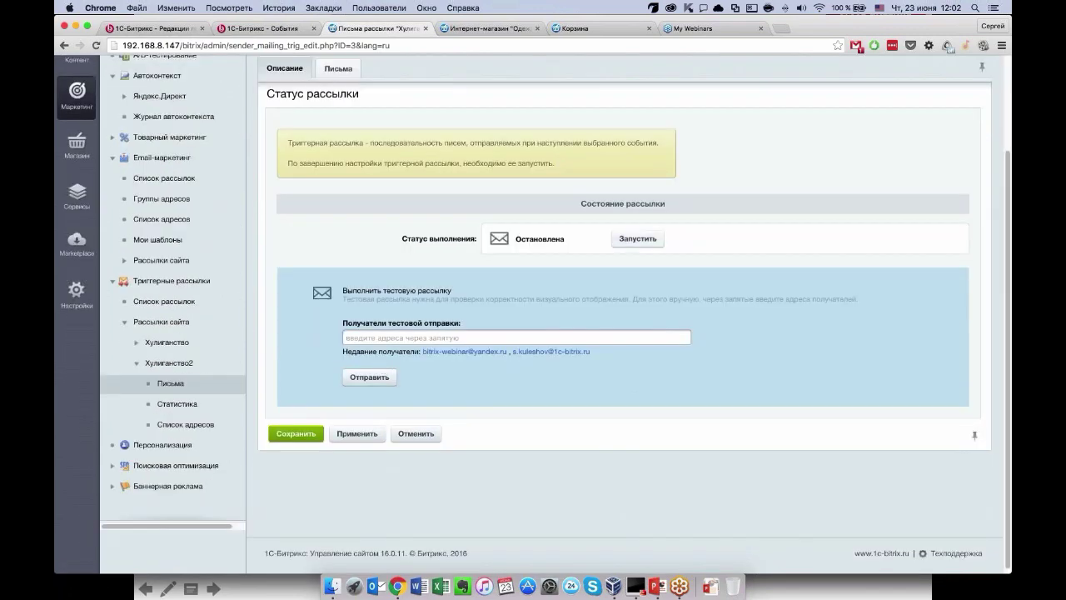
pyautogui.click(647, 241)
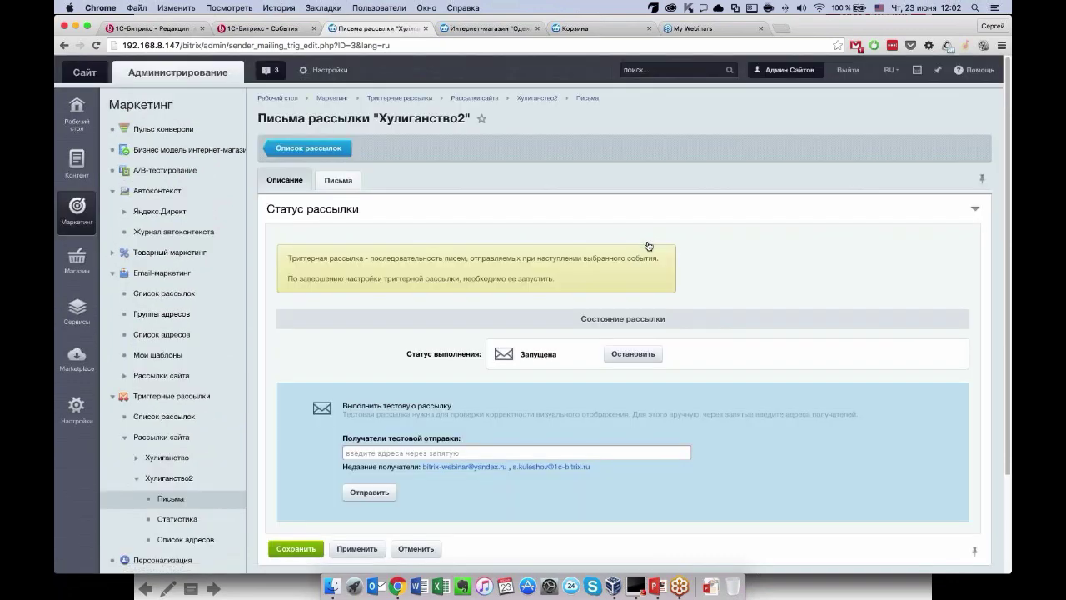
# Send a test mailing to the pasted test recipient address and check it succeeded.
pyautogui.scroll(-2, 647, 246)
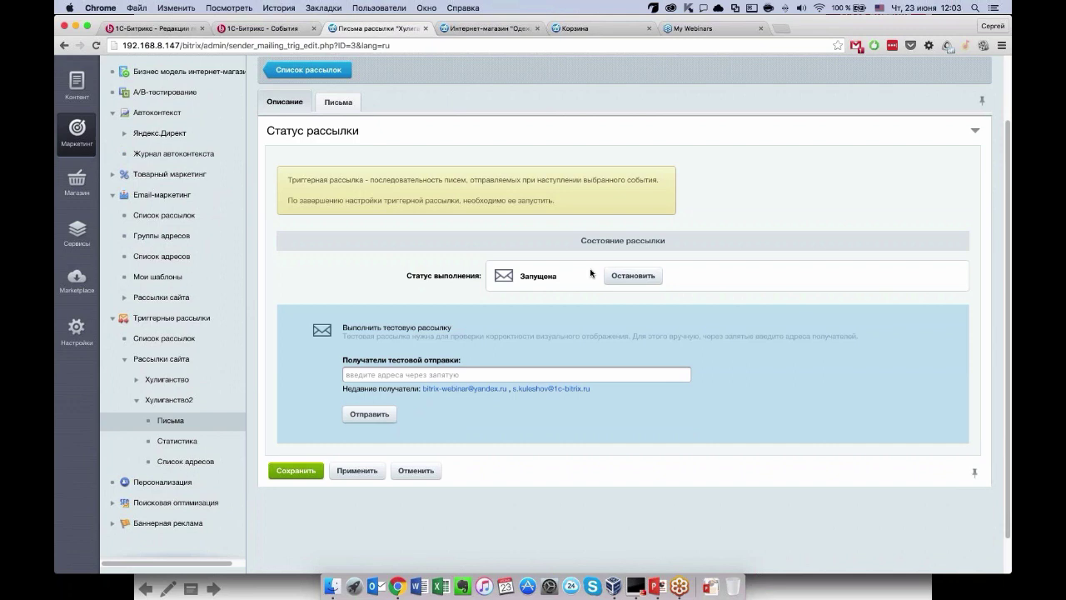
pyautogui.press('super+v')
pyautogui.click(367, 414)
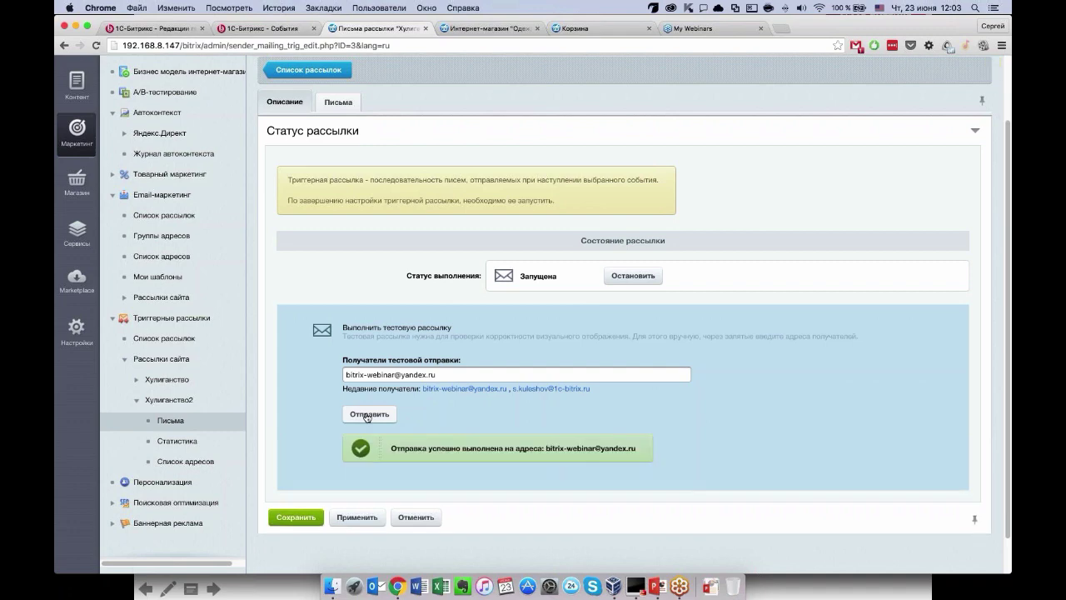
pyautogui.scroll(-1, 368, 416)
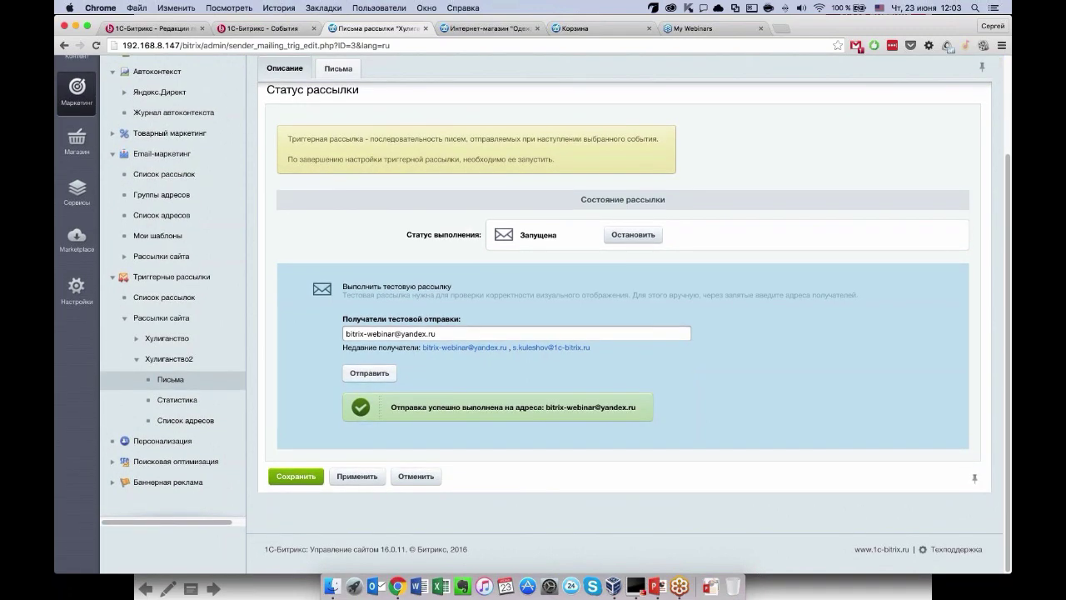
pyautogui.scroll(2, 369, 383)
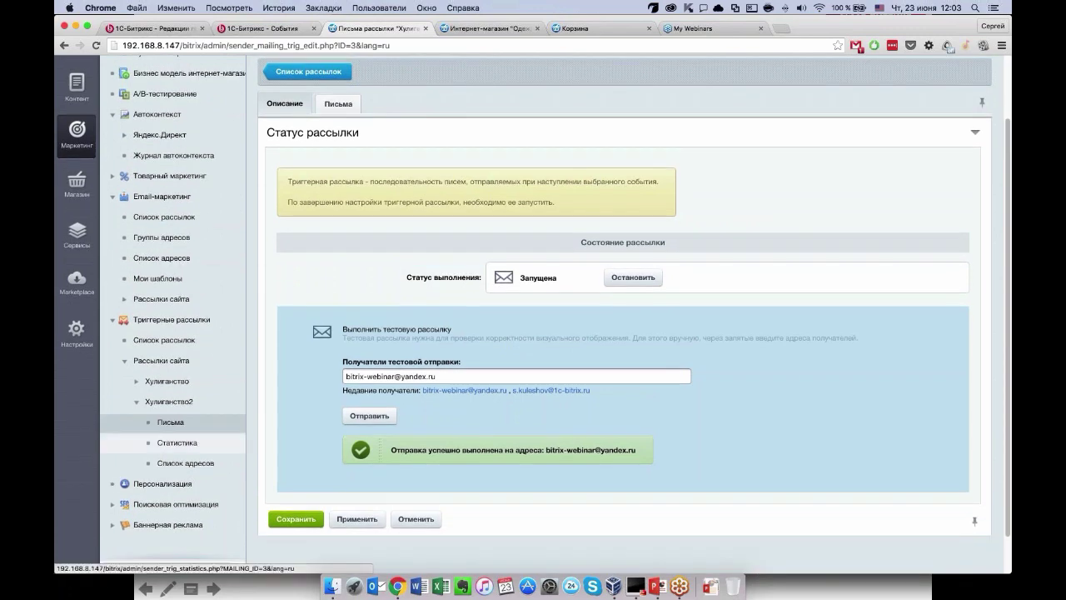
# Check the all-zero Хулиганство2 mailing statistics and move the Интернет-магазин tab into its own window.
pyautogui.click(176, 443)
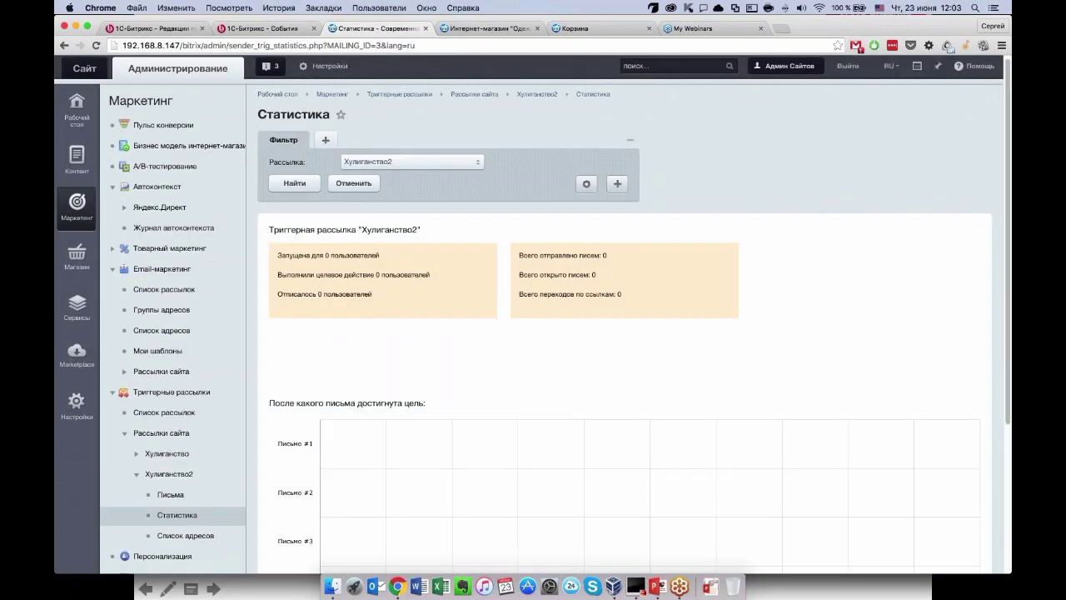
pyautogui.scroll(-3, 806, 369)
pyautogui.scroll(-3, 806, 369)
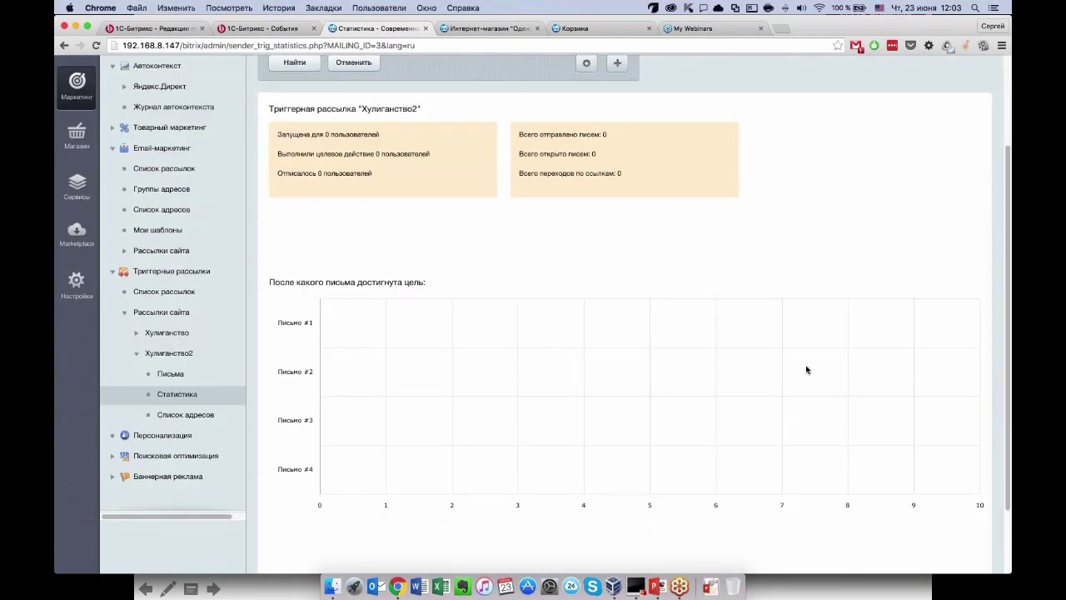
pyautogui.scroll(1, 701, 264)
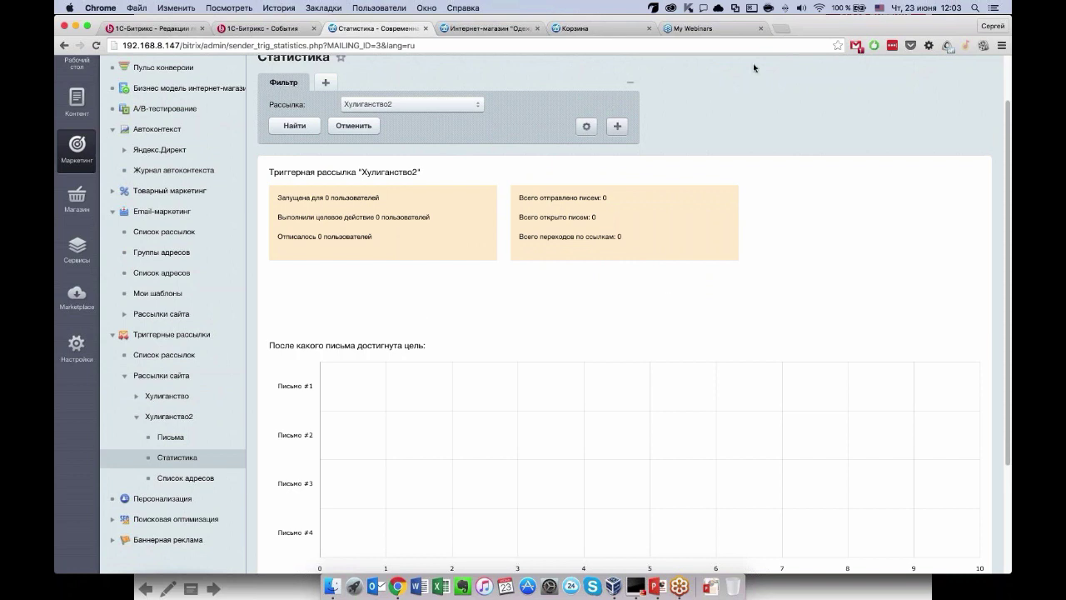
pyautogui.moveTo(487, 28); pyautogui.dragTo(448, 28)
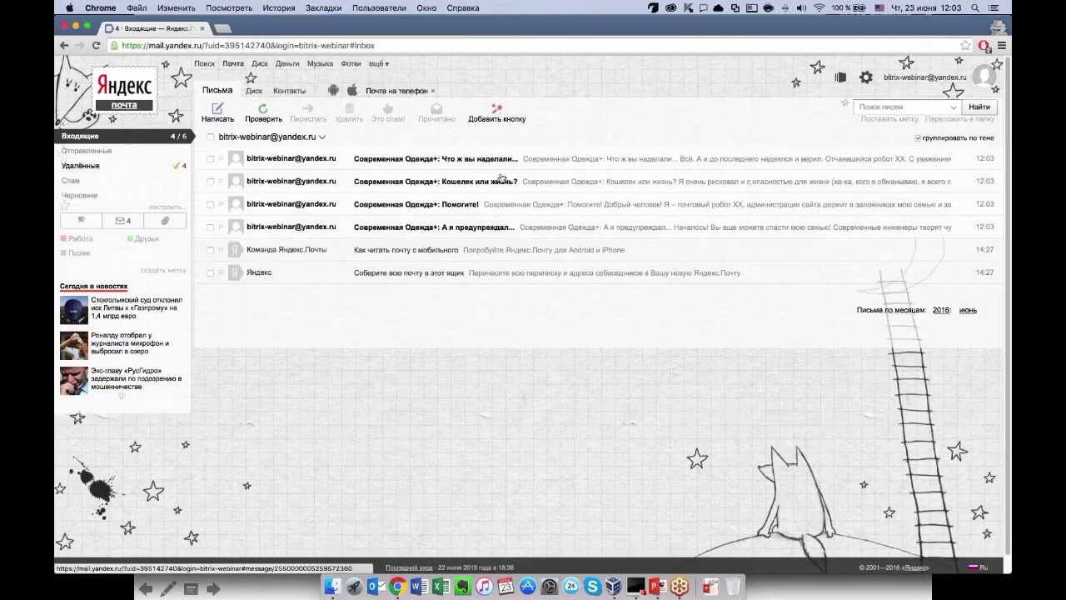
# Read the «Помогите!» and «А я предупреждал...» Современная Одежда+ test letters.
pyautogui.click(417, 204)
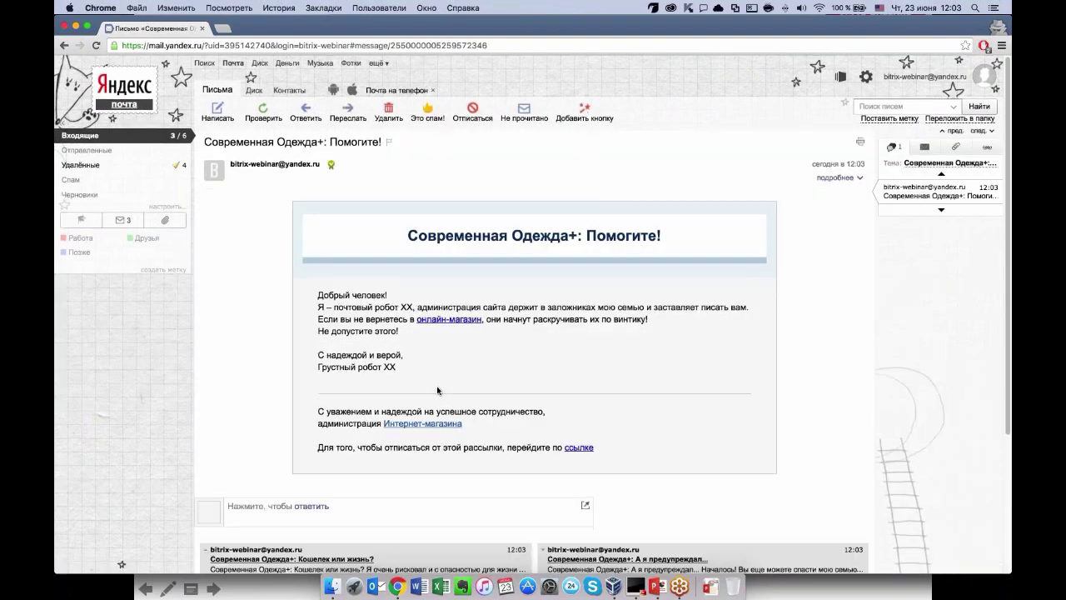
pyautogui.click(144, 138)
pyautogui.click(383, 228)
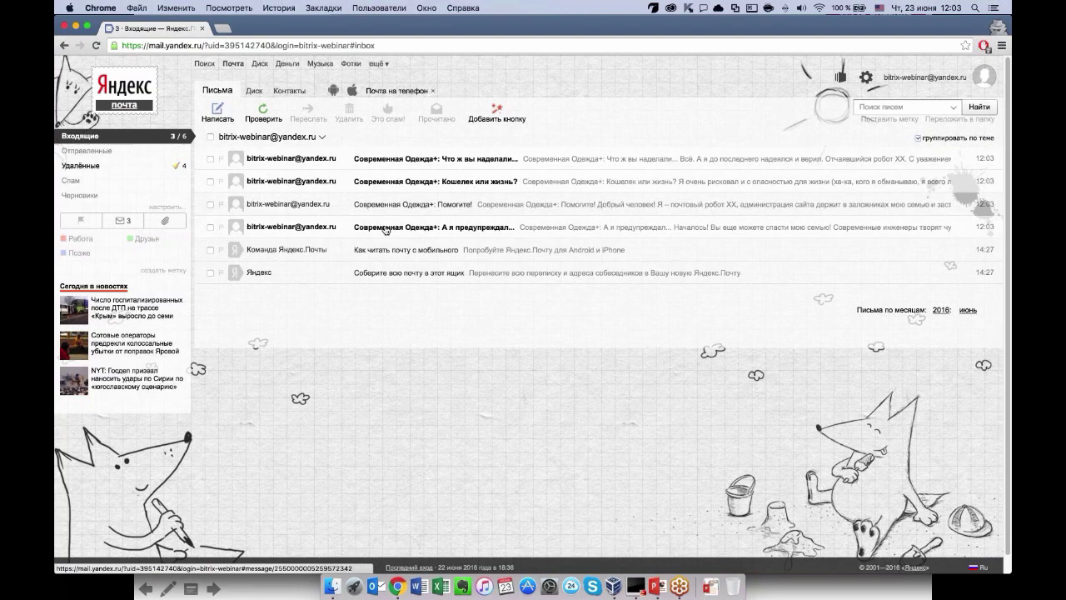
pyautogui.click(129, 136)
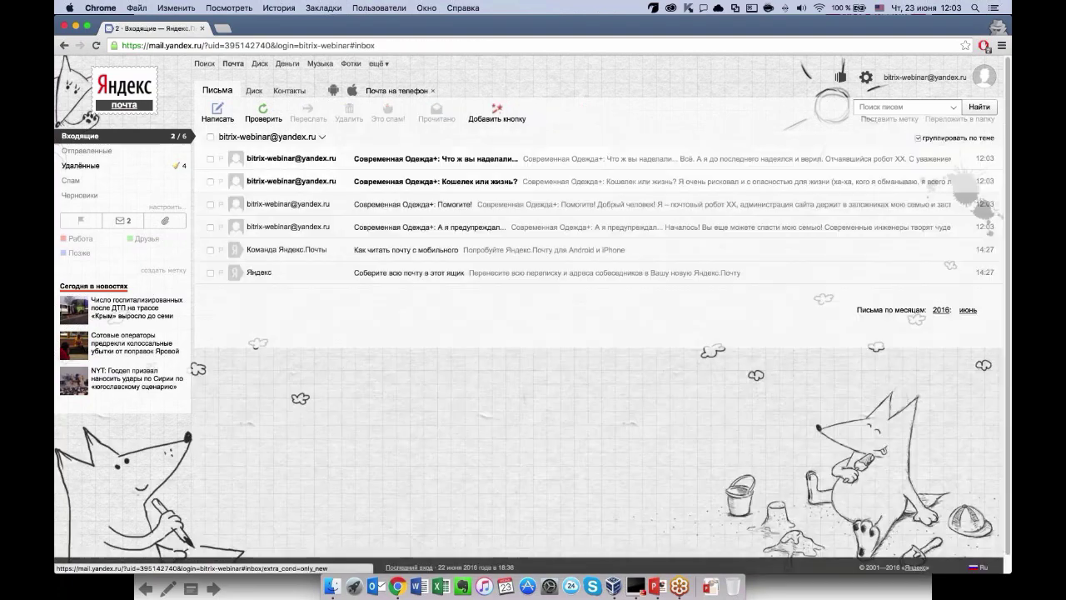
# Read the «Кошелек или жизнь?» letter and check its discount coupon code.
pyautogui.click(391, 210)
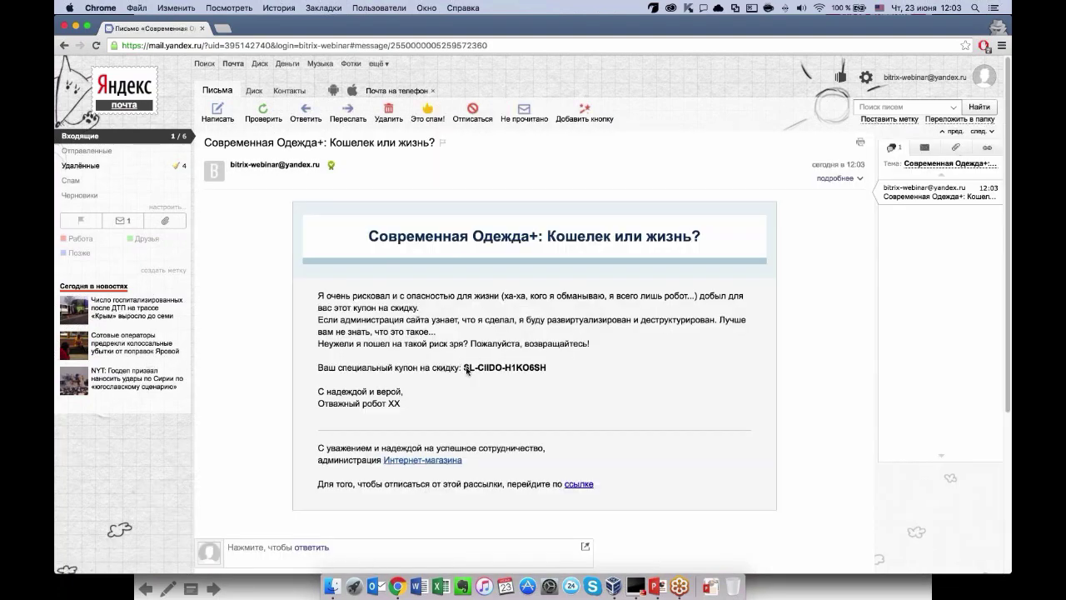
pyautogui.moveTo(463, 368); pyautogui.dragTo(563, 377)
pyautogui.click(563, 377)
pyautogui.click(83, 136)
# Read the «Что ж вы наделали...» letter with its bolts picture, returning to Входящие.
pyautogui.click(391, 188)
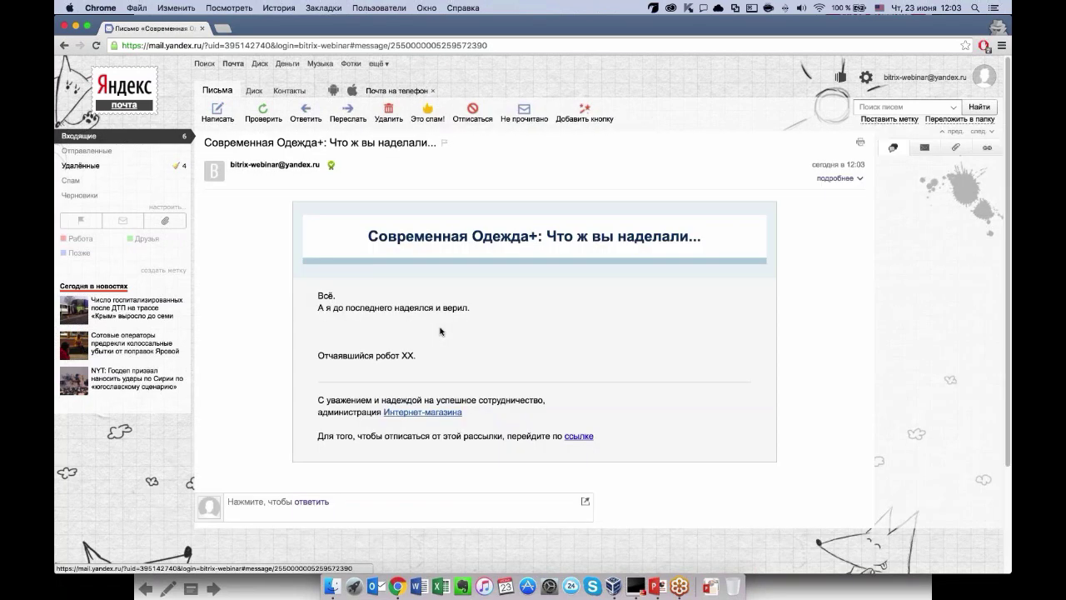
pyautogui.scroll(-1, 356, 350)
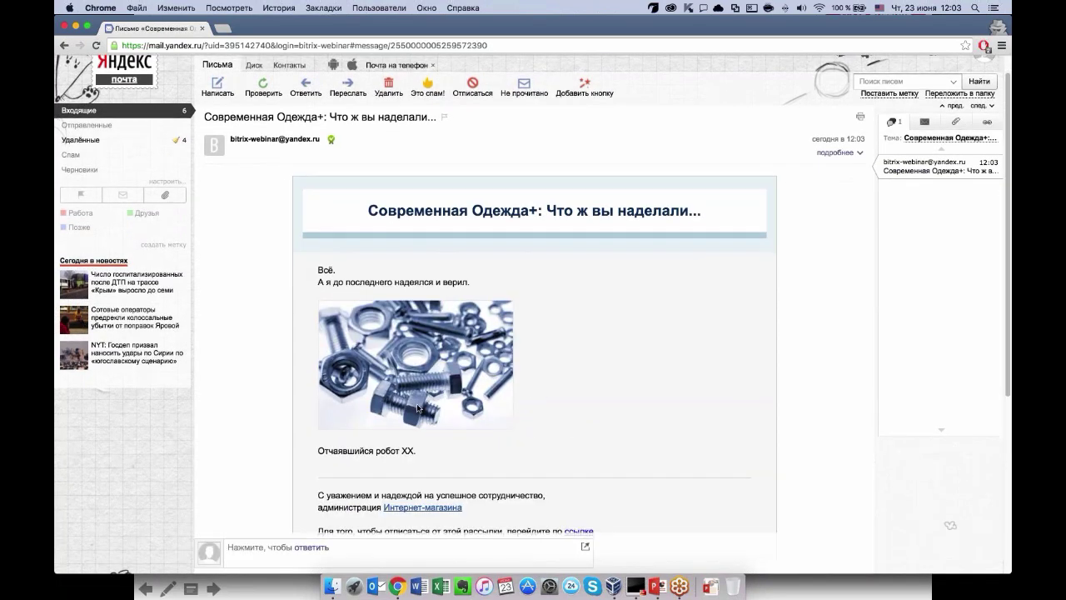
pyautogui.scroll(1, 357, 350)
pyautogui.click(125, 136)
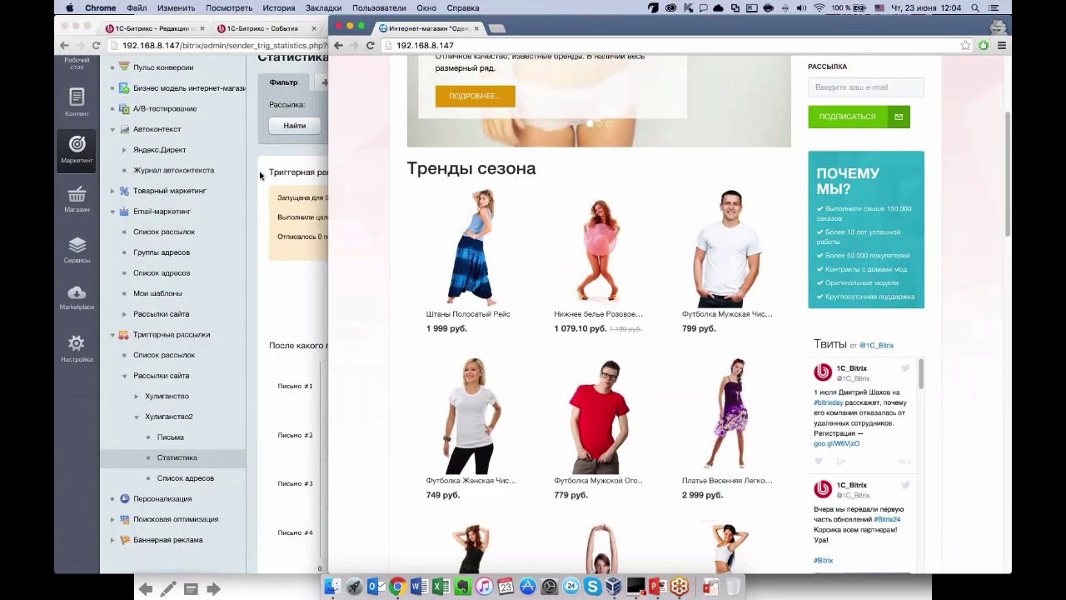
pyautogui.click(260, 175)
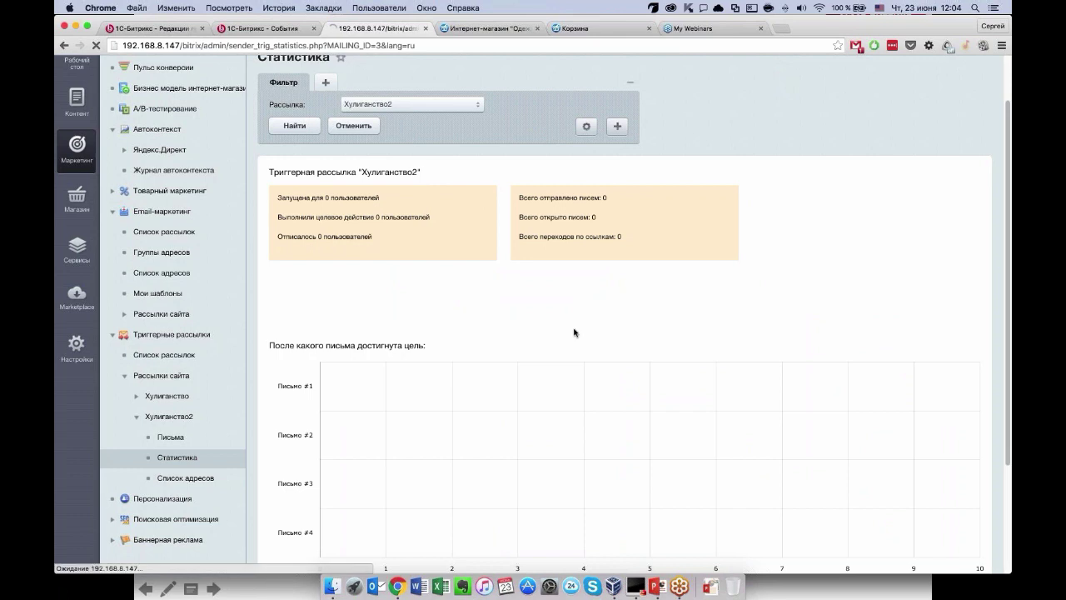
pyautogui.scroll(-1, 760, 294)
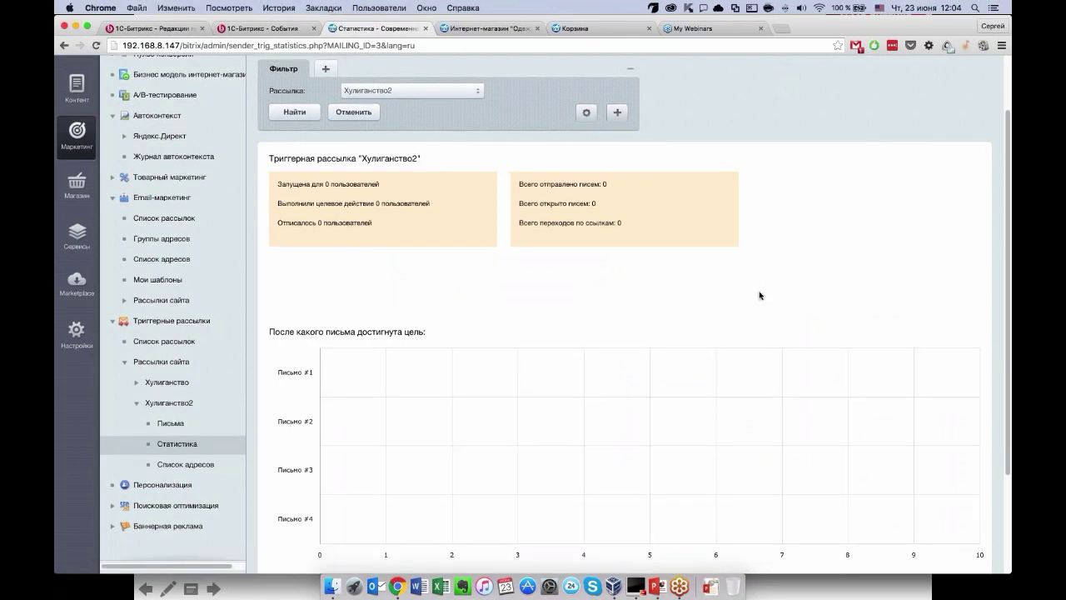
pyautogui.scroll(-5, 760, 295)
pyautogui.scroll(4, 760, 295)
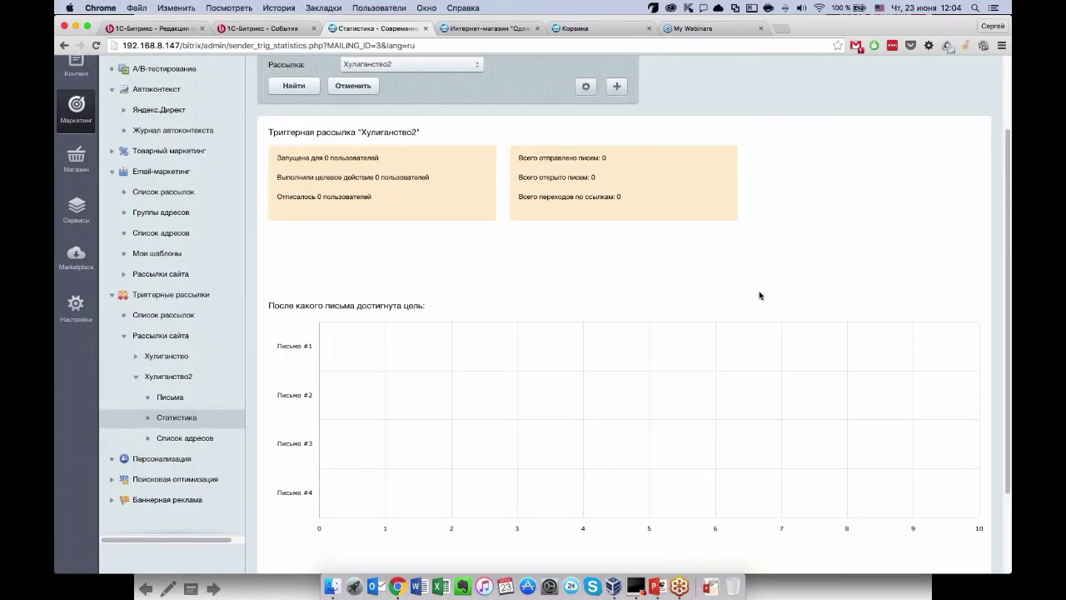
pyautogui.scroll(3, 760, 295)
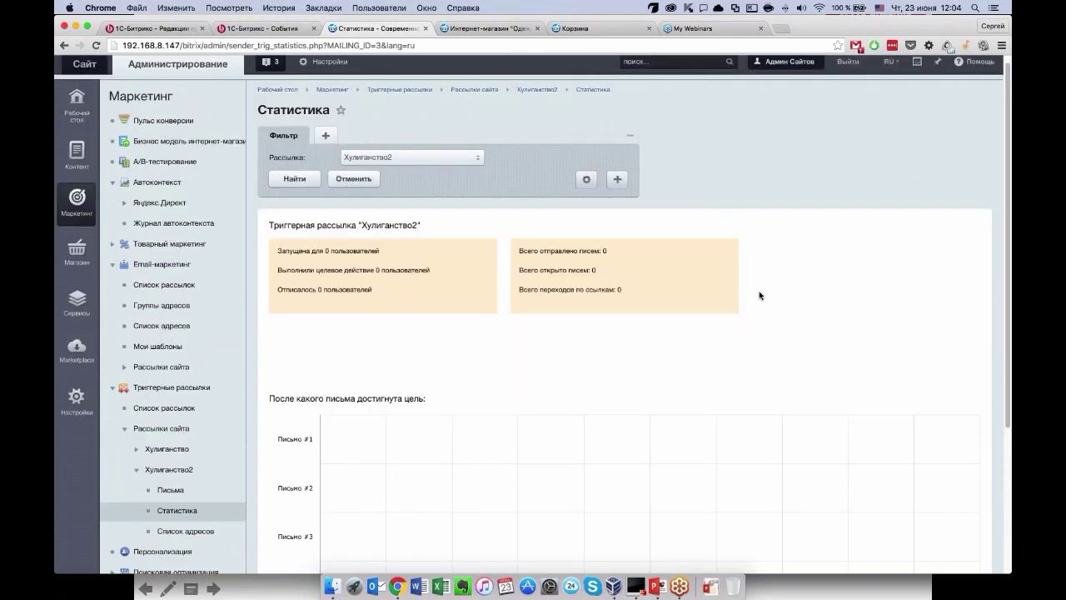
pyautogui.scroll(-3, 760, 295)
pyautogui.scroll(-1, 534, 305)
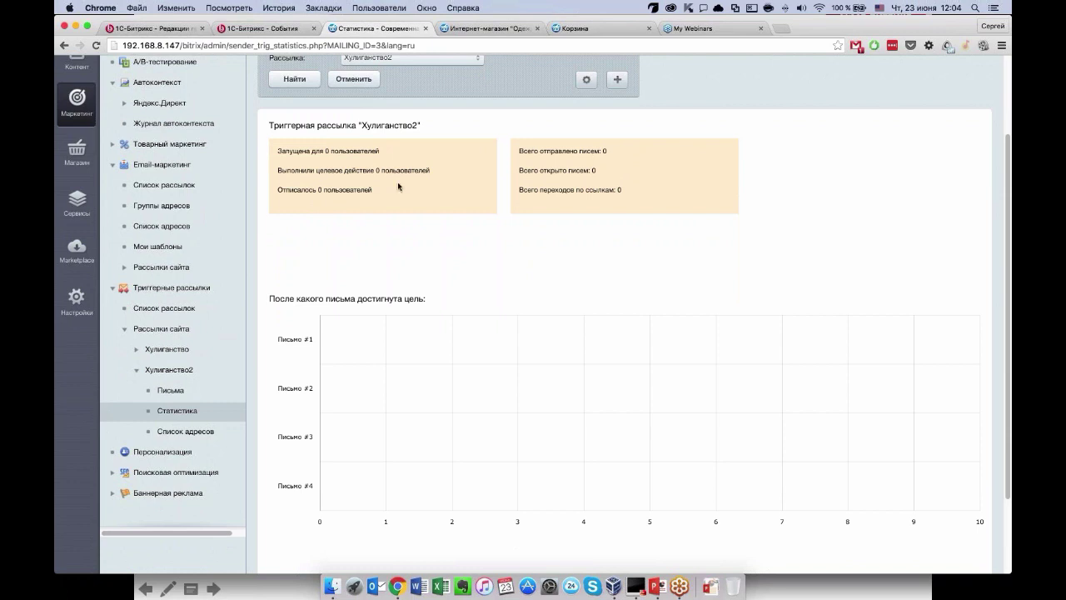
pyautogui.scroll(-1, 398, 187)
pyautogui.scroll(1, 398, 199)
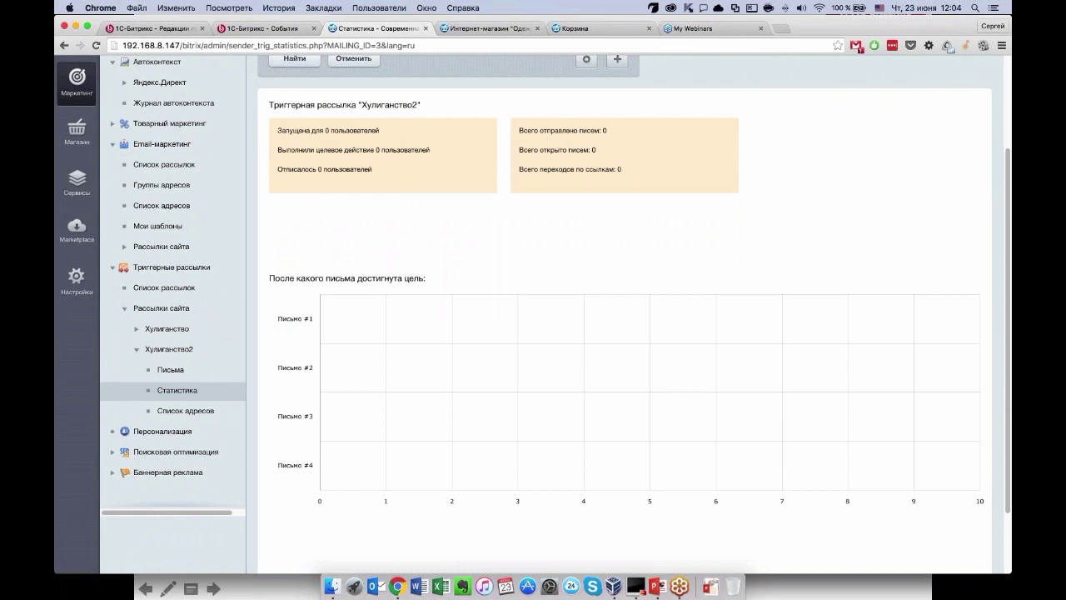
pyautogui.scroll(-3, 612, 283)
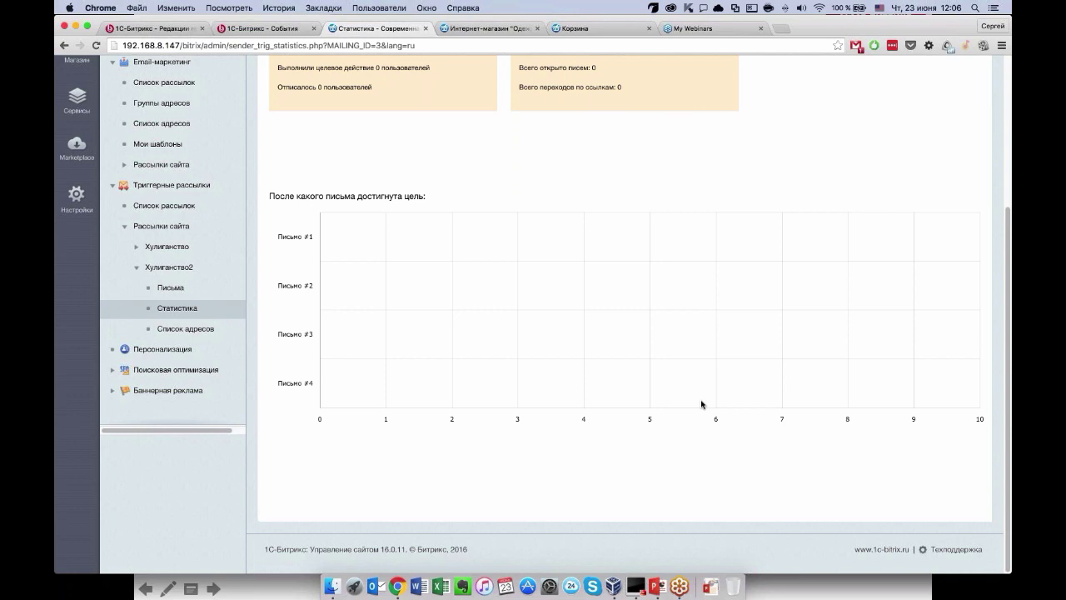
# Check the empty Хулиганство2 address list and its Выпуск release dropdown without changing it.
pyautogui.click(179, 329)
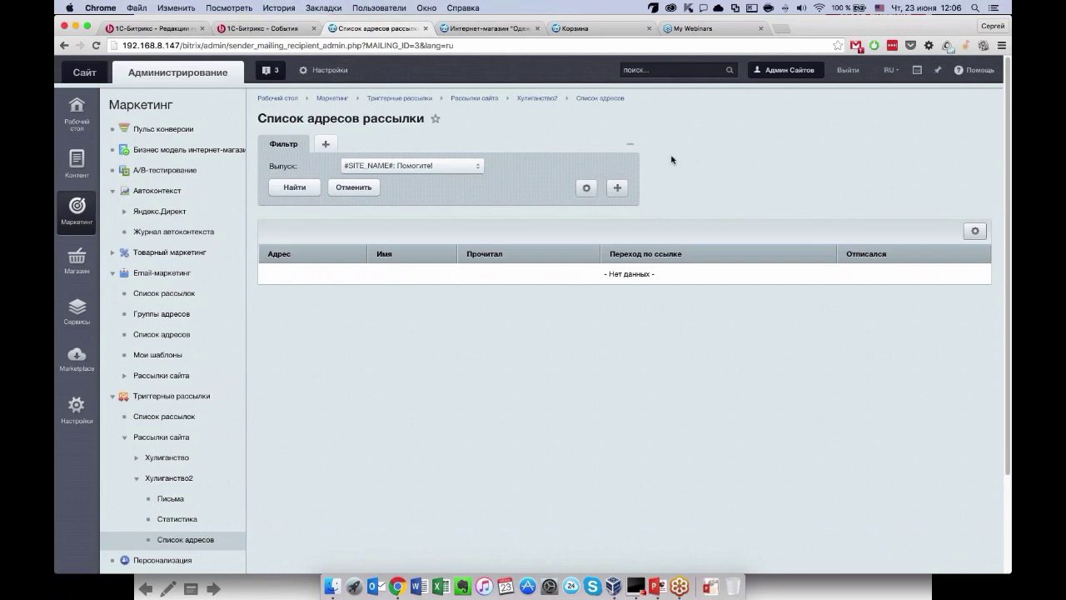
pyautogui.click(396, 169)
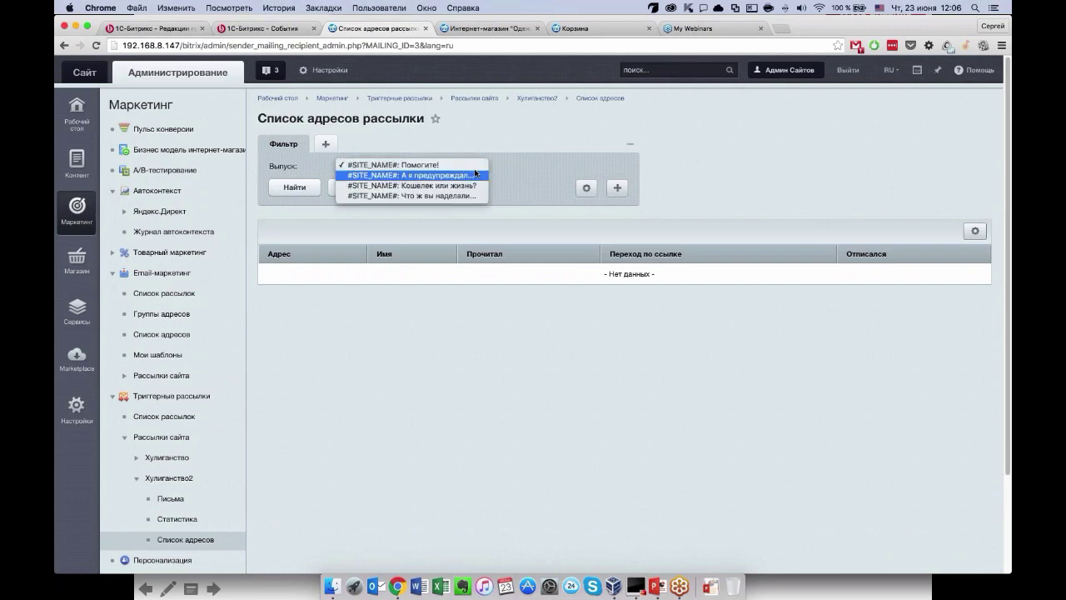
pyautogui.click(407, 292)
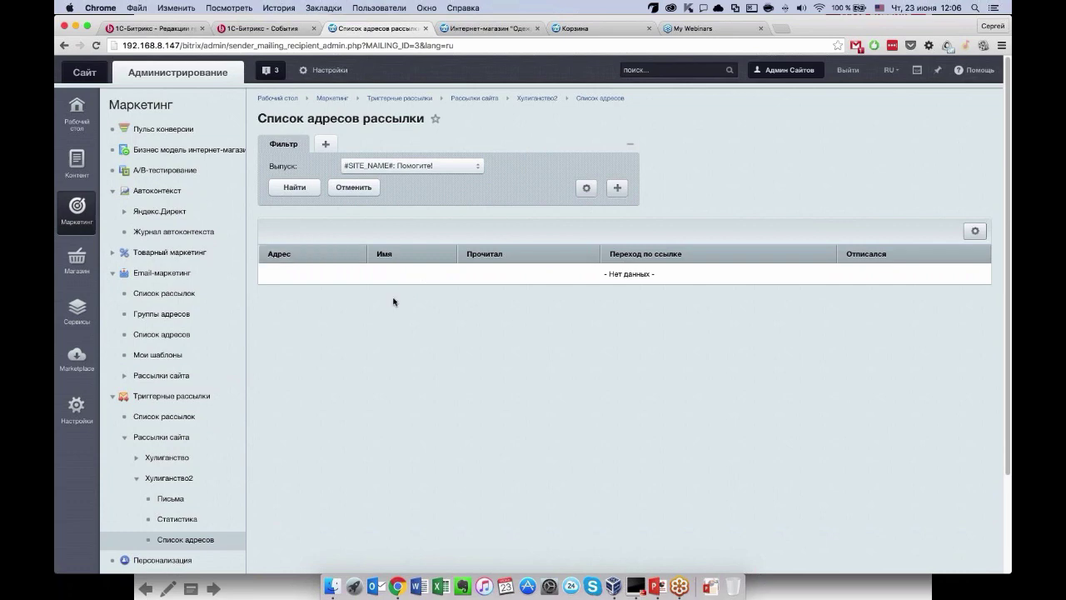
pyautogui.scroll(-2, 187, 434)
# View the Хулиганство2 letters, then go to Email-маркетинг Список рассылок.
pyautogui.click(180, 451)
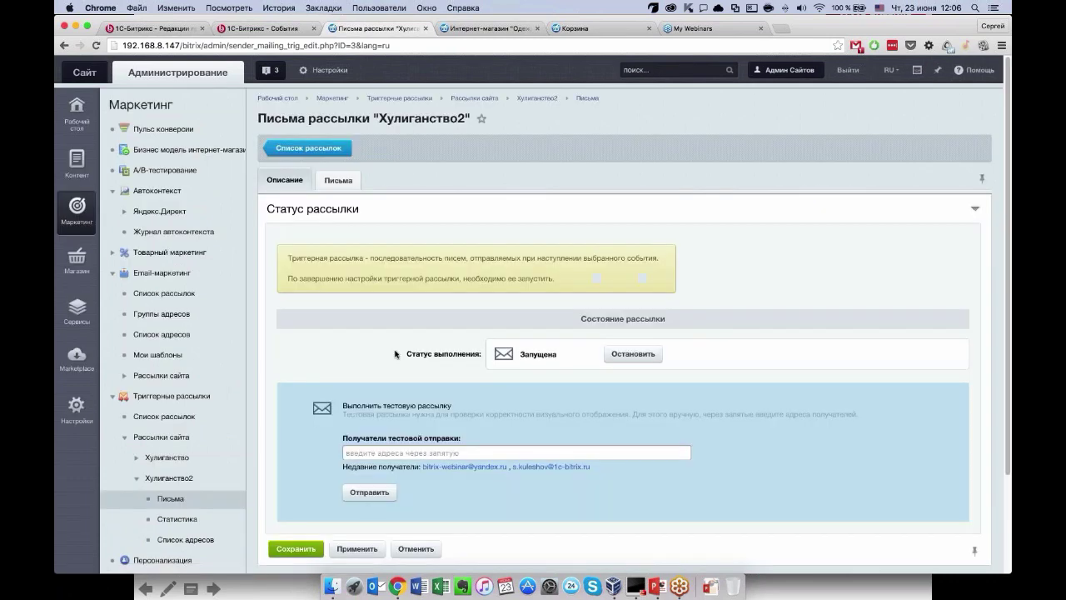
pyautogui.scroll(-1, 393, 353)
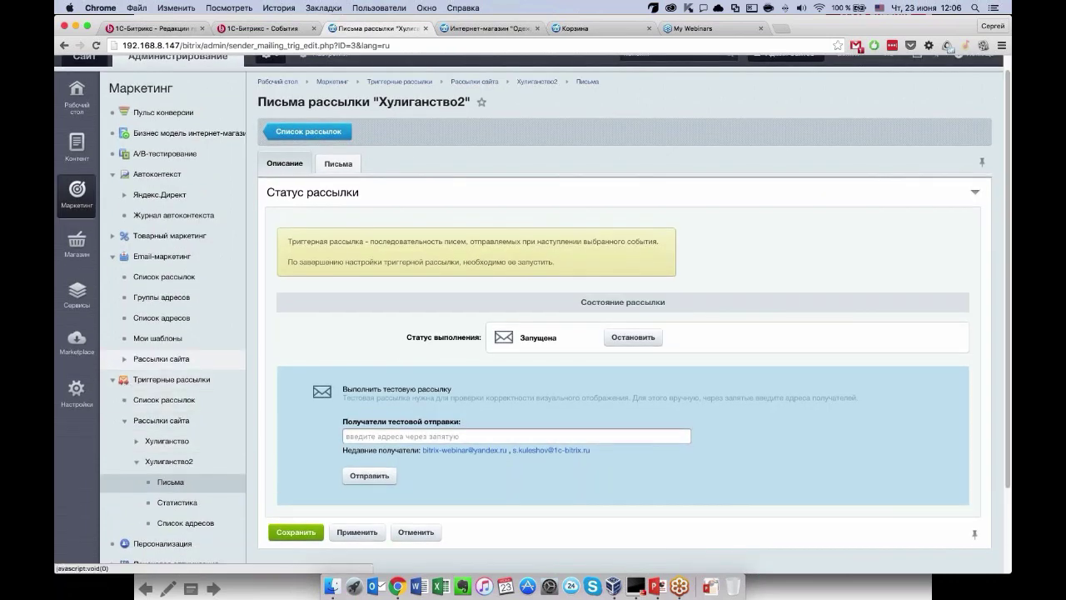
pyautogui.click(185, 286)
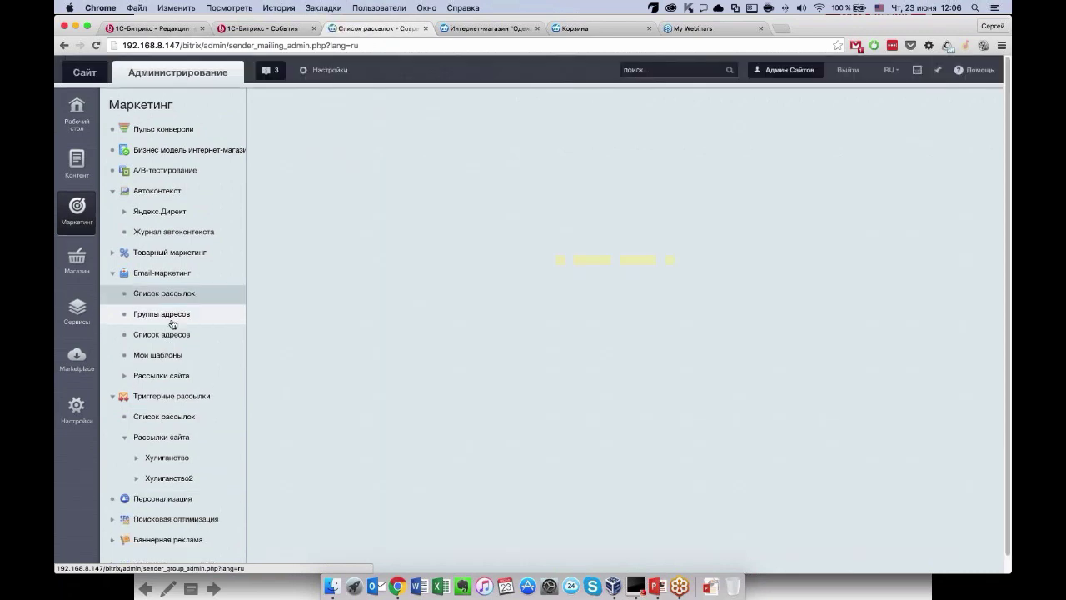
# Add a single address to Email-маркетинг Список адресов with the contact's e-mail and full name.
pyautogui.click(183, 335)
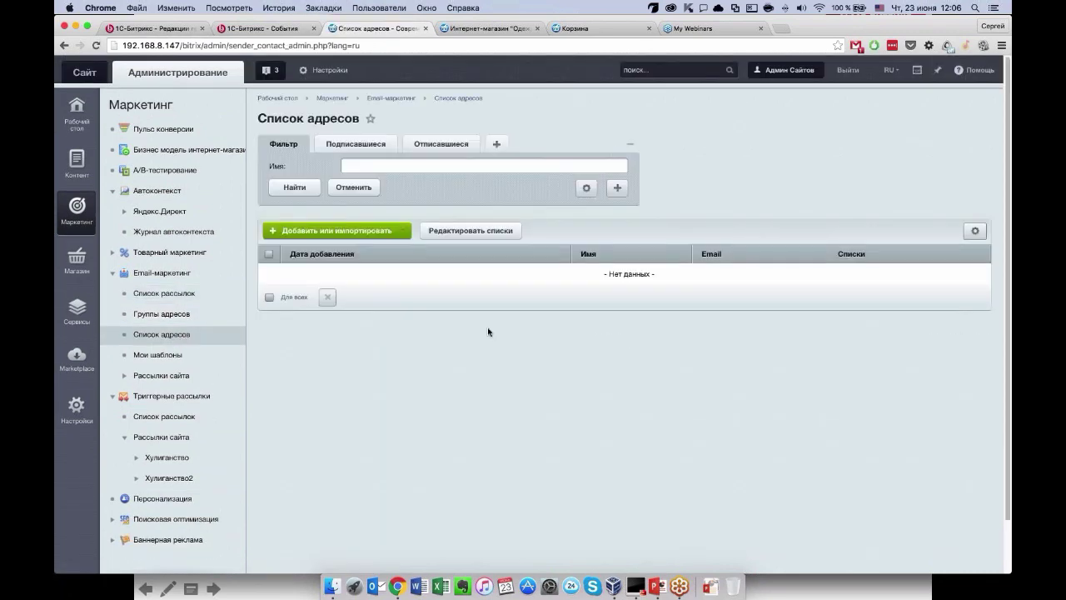
pyautogui.click(358, 233)
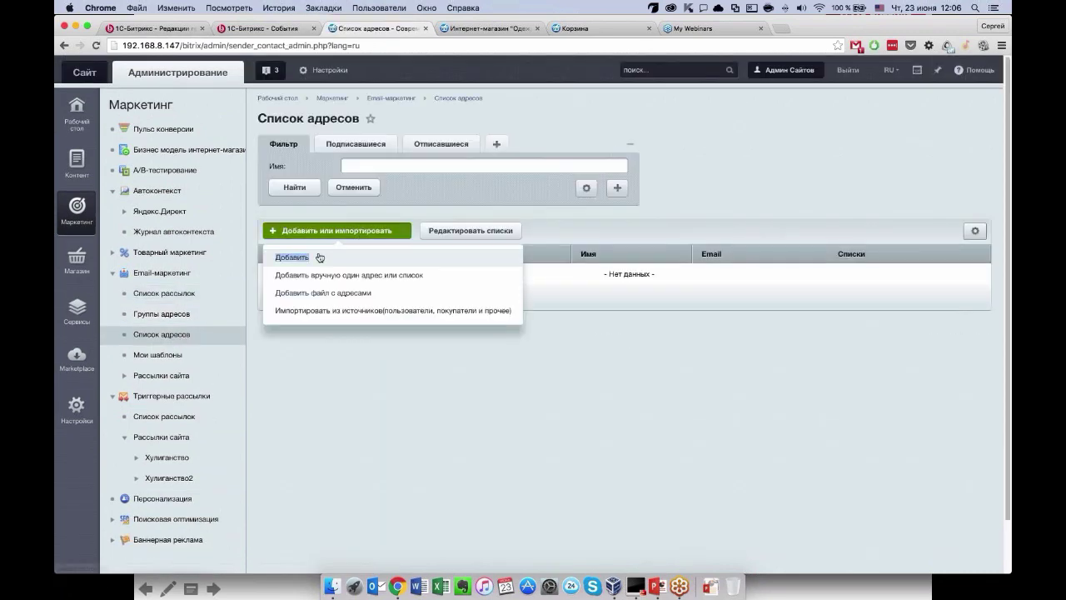
pyautogui.click(291, 257)
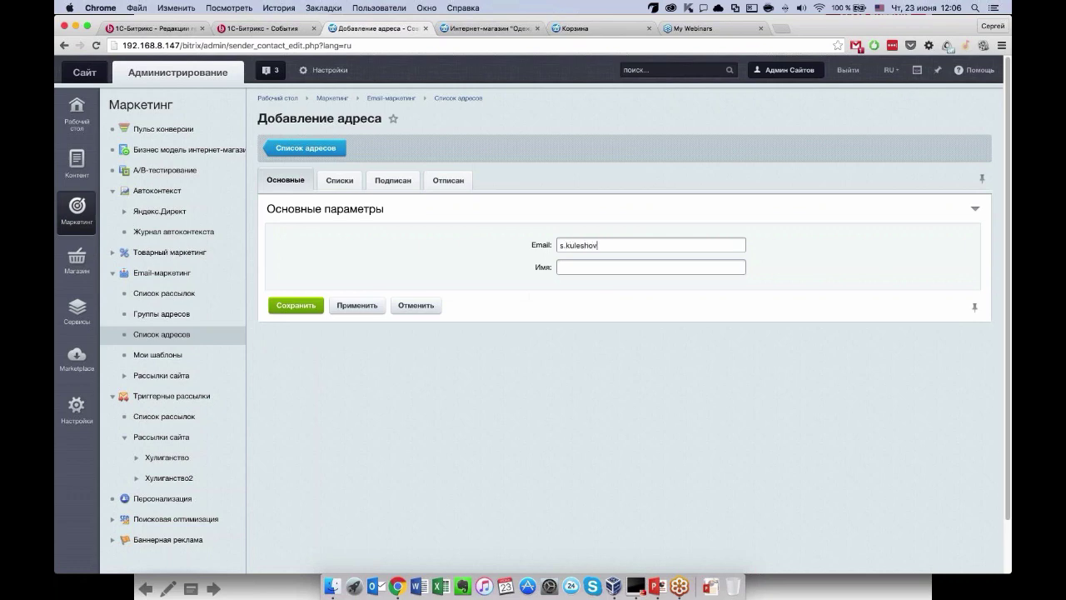
pyautogui.press('Tab')
pyautogui.hotkey('ctrl', 'space')
pyautogui.write('СЕргей')
pyautogui.press('BackSpace')
pyautogui.press('BackSpace')
pyautogui.press('BackSpace')
pyautogui.press('BackSpace')
pyautogui.press('BackSpace')
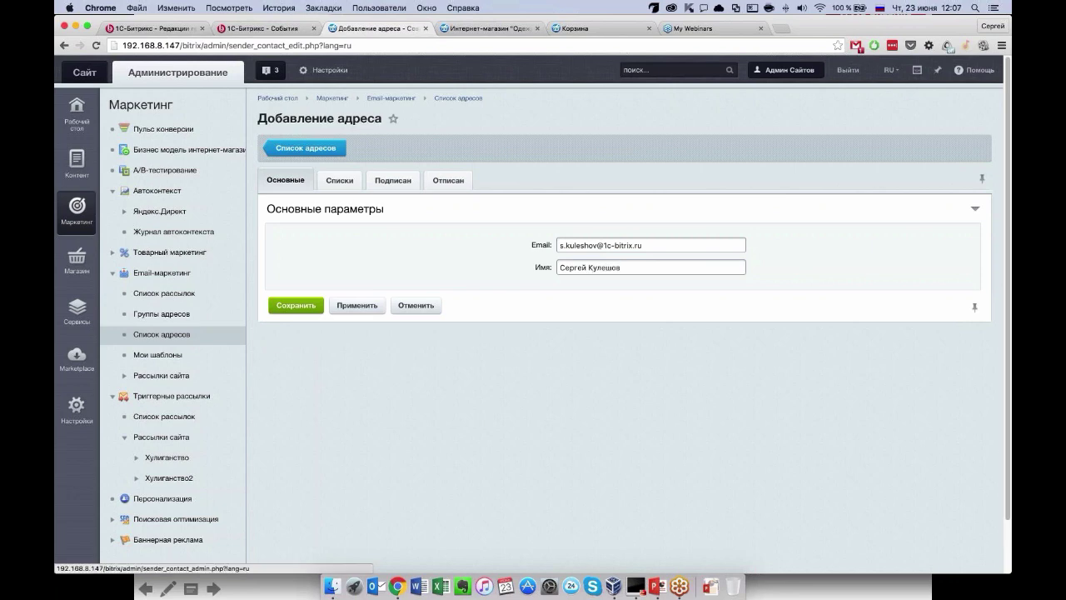
pyautogui.press('Return')
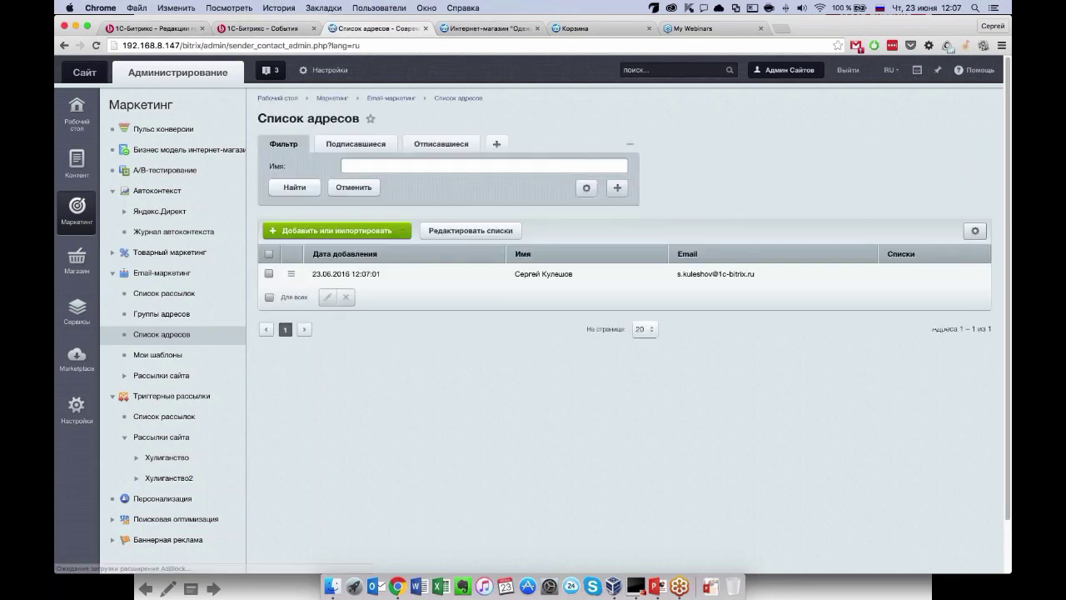
# Subscribe the new contact to Рассылка новинок [2] and review its Отписан and Основные tabs.
pyautogui.doubleClick(447, 278)
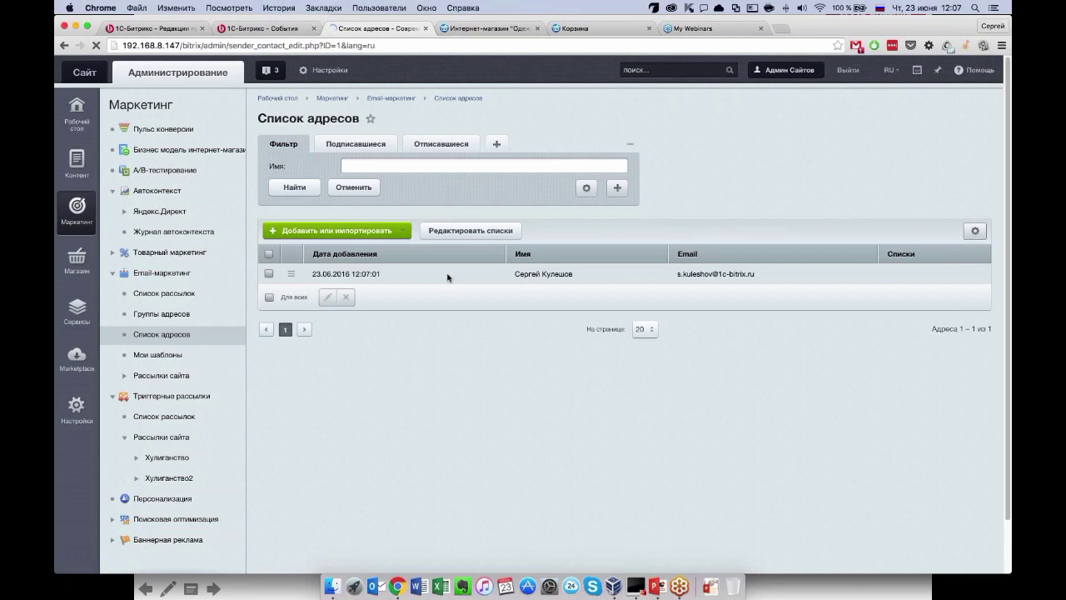
pyautogui.click(339, 171)
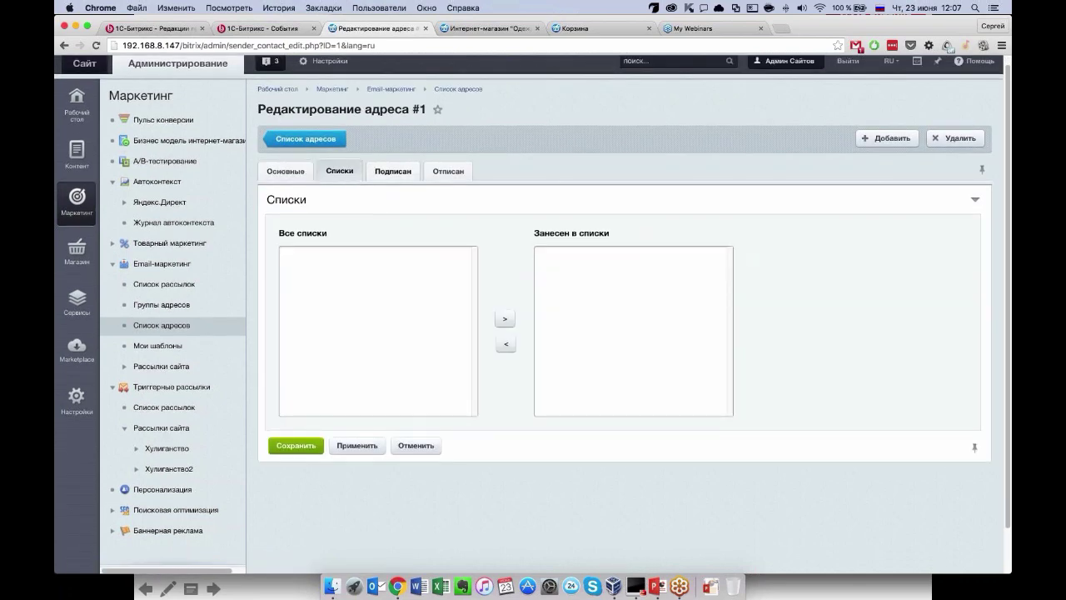
pyautogui.click(393, 171)
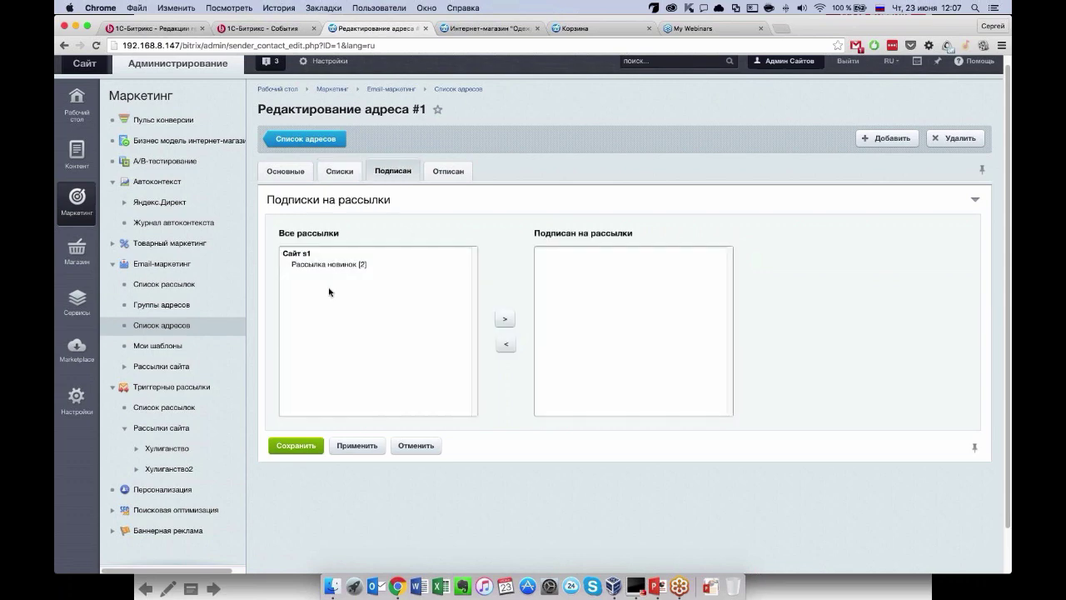
pyautogui.click(331, 264)
pyautogui.click(504, 319)
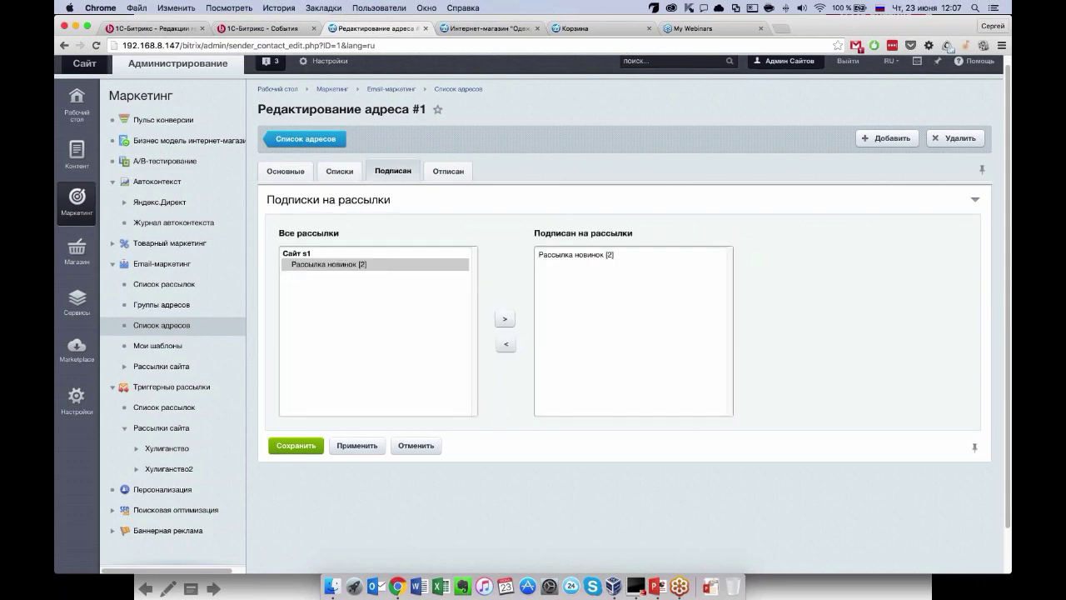
pyautogui.click(448, 171)
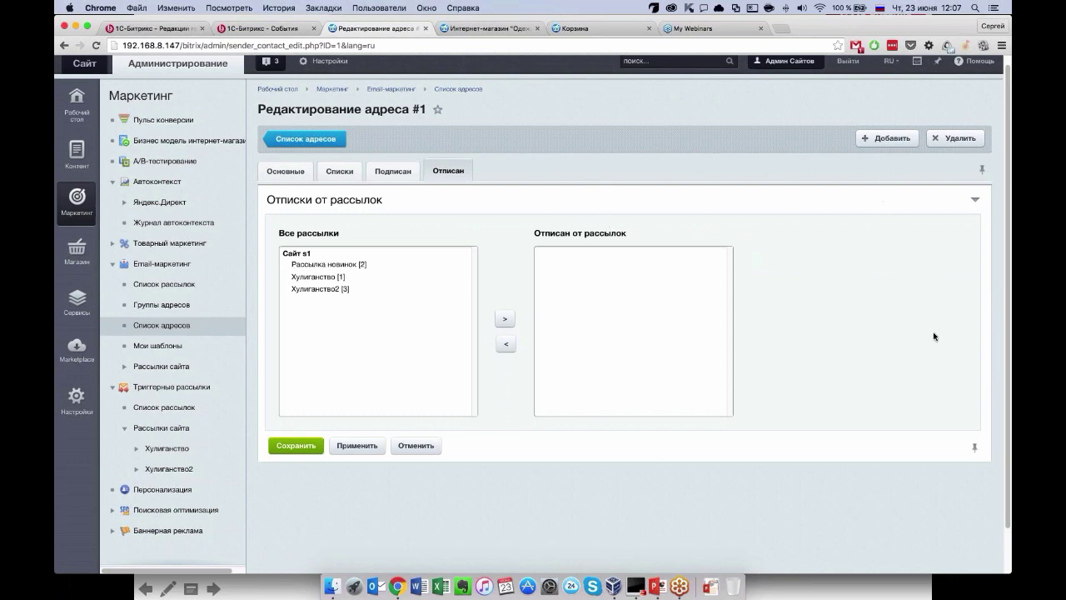
pyautogui.click(392, 171)
pyautogui.click(339, 171)
pyautogui.click(285, 171)
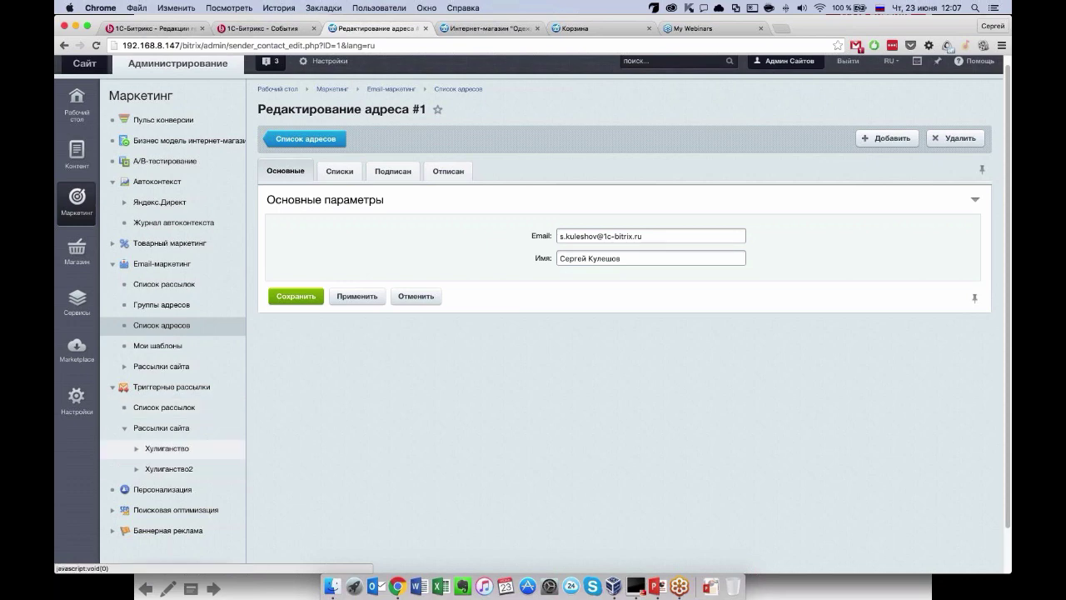
# Review the Хулиганство mailing's statistics page.
pyautogui.click(136, 448)
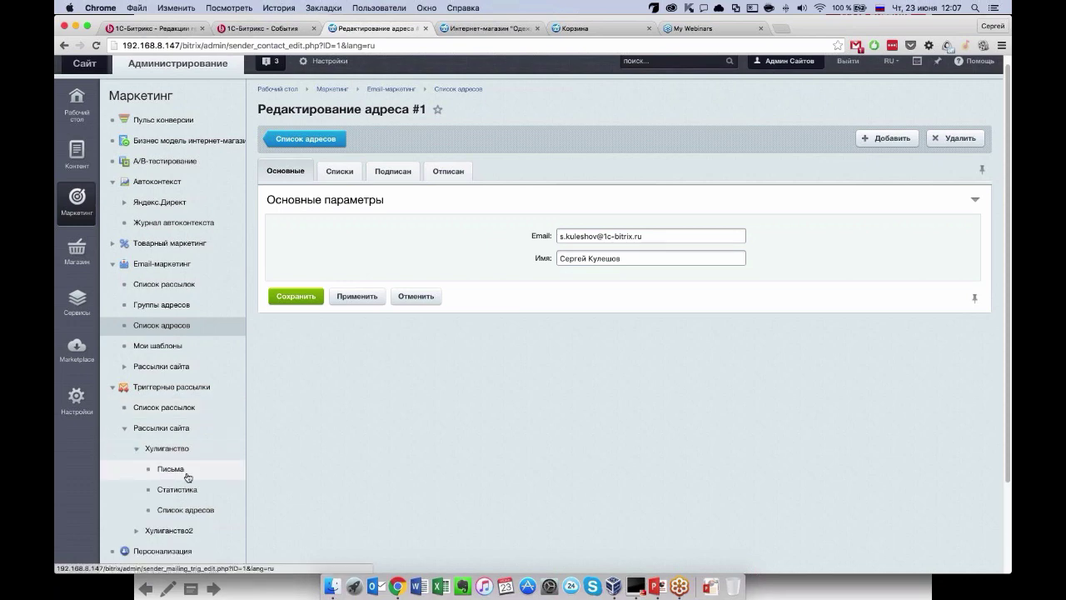
pyautogui.click(185, 491)
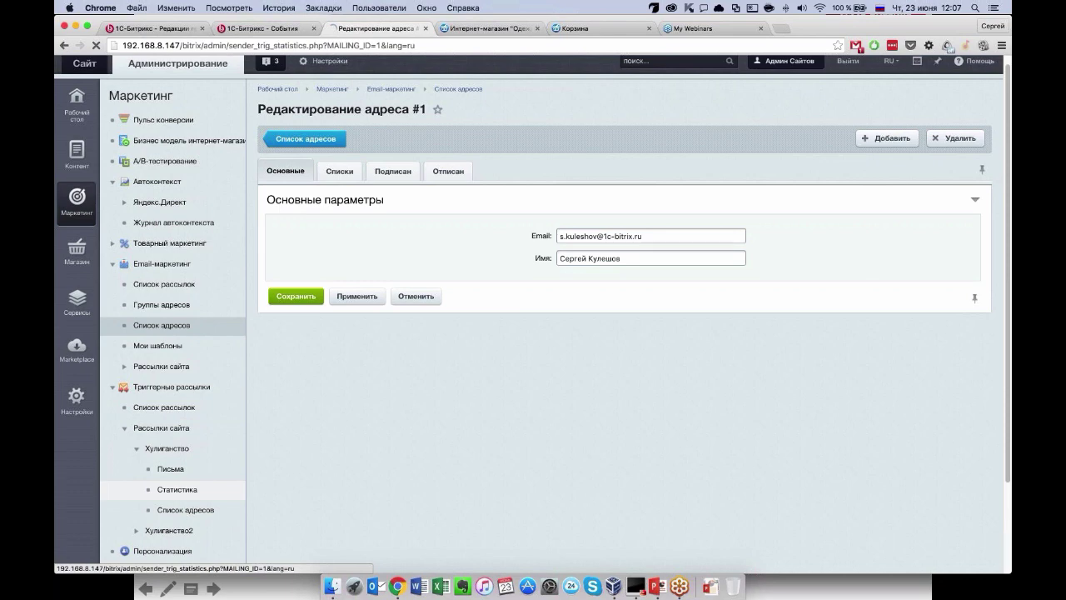
pyautogui.scroll(-1, 497, 380)
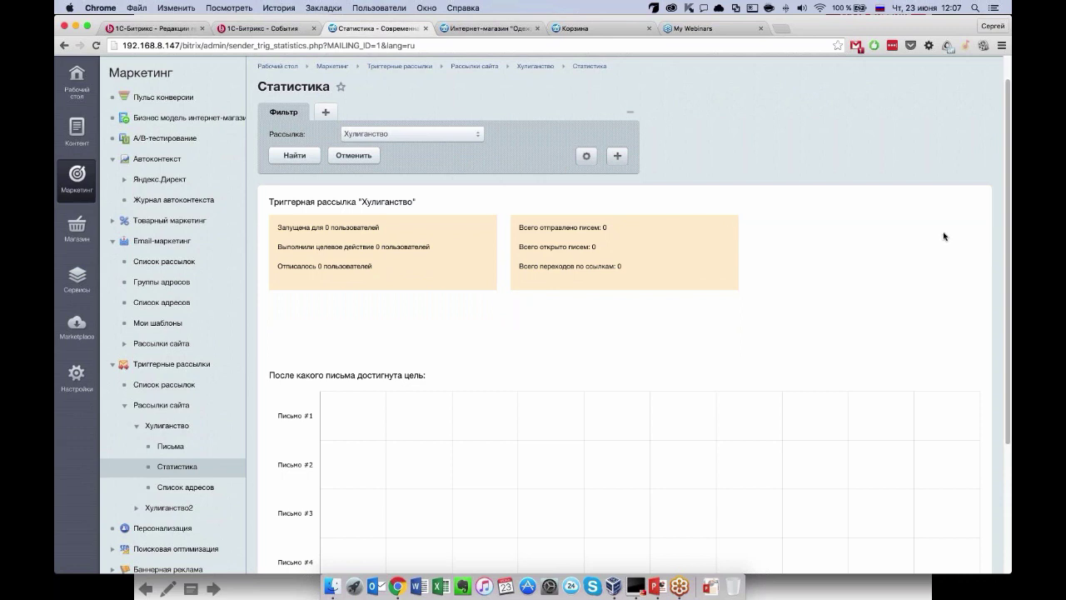
pyautogui.scroll(1, 695, 302)
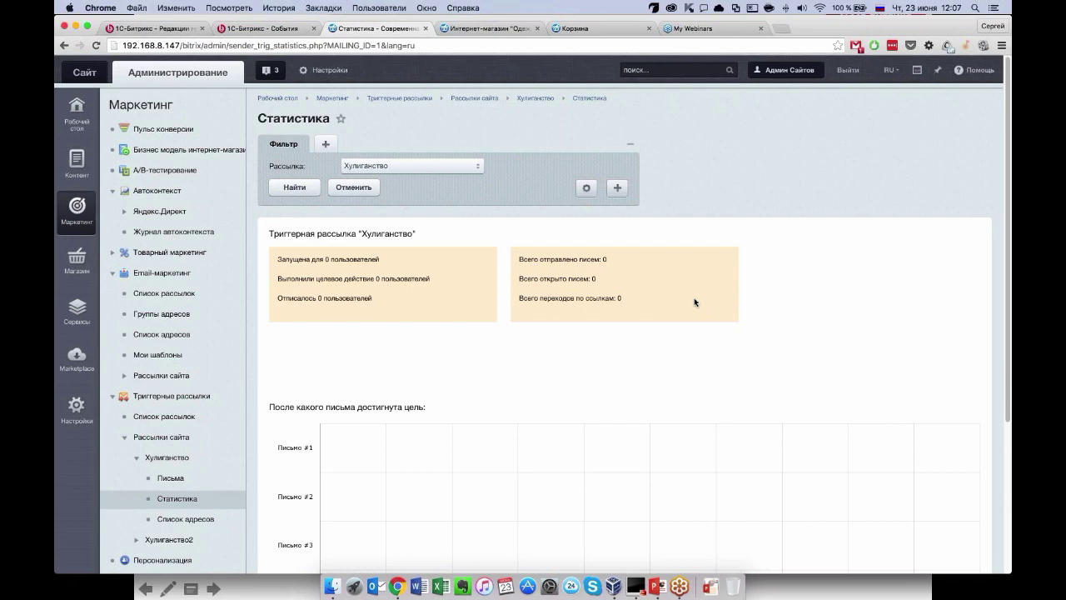
pyautogui.scroll(-1, 744, 259)
pyautogui.scroll(1, 744, 259)
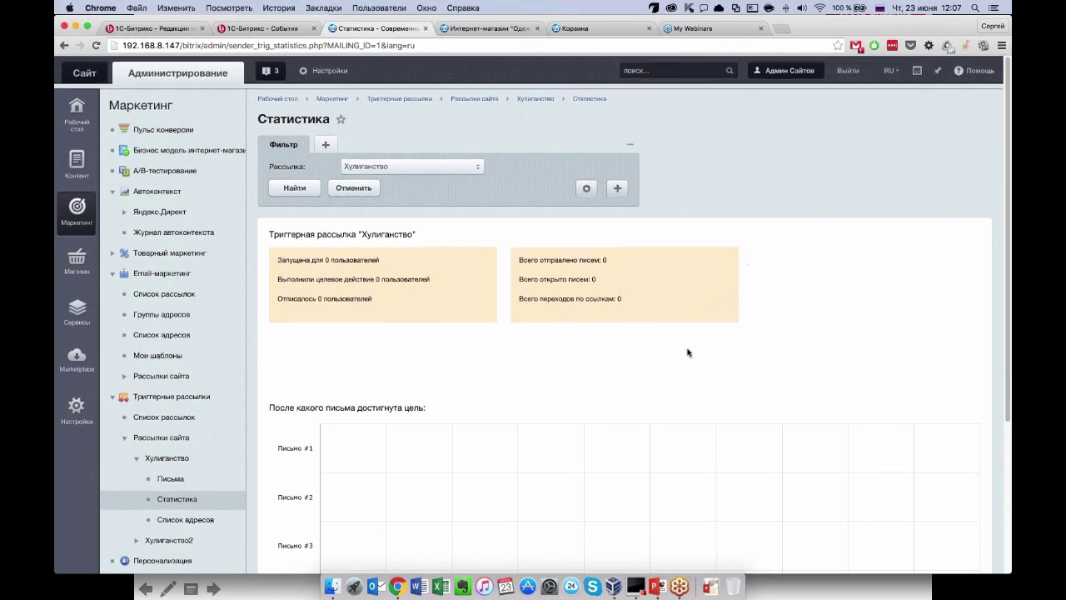
# Collapse the mailing, Email-маркетинг and Автоконтекст menu sections, show Магазин, and go to the storefront.
pyautogui.click(123, 437)
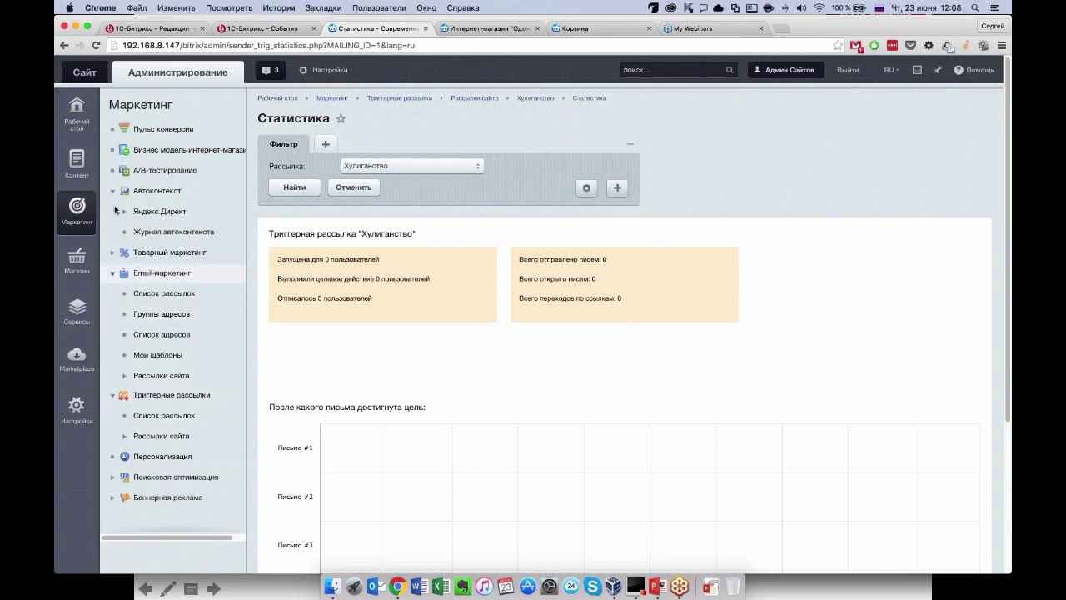
pyautogui.click(112, 272)
pyautogui.click(112, 189)
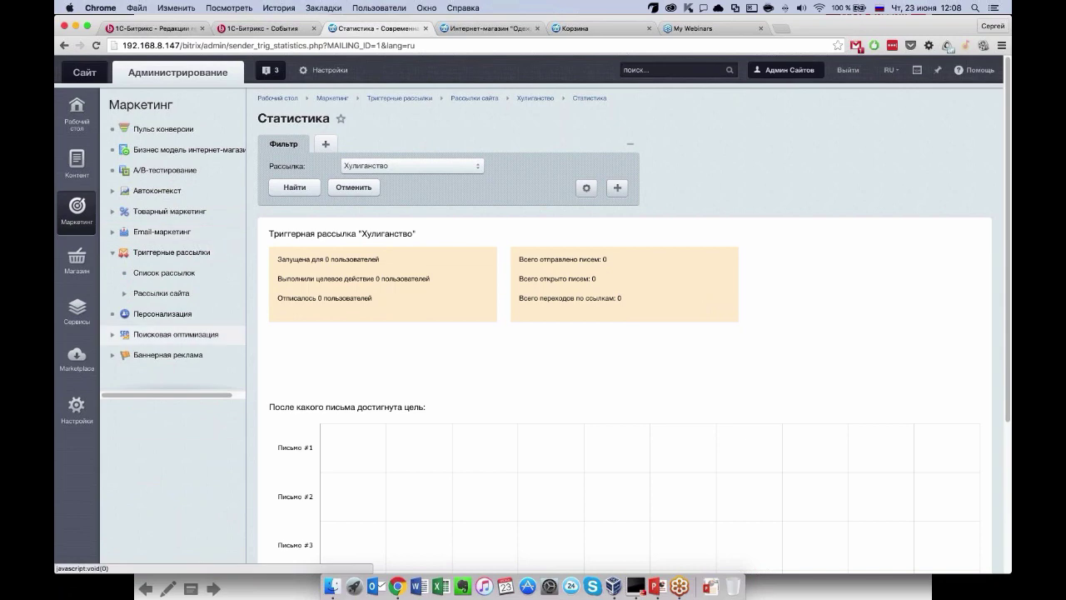
pyautogui.click(76, 261)
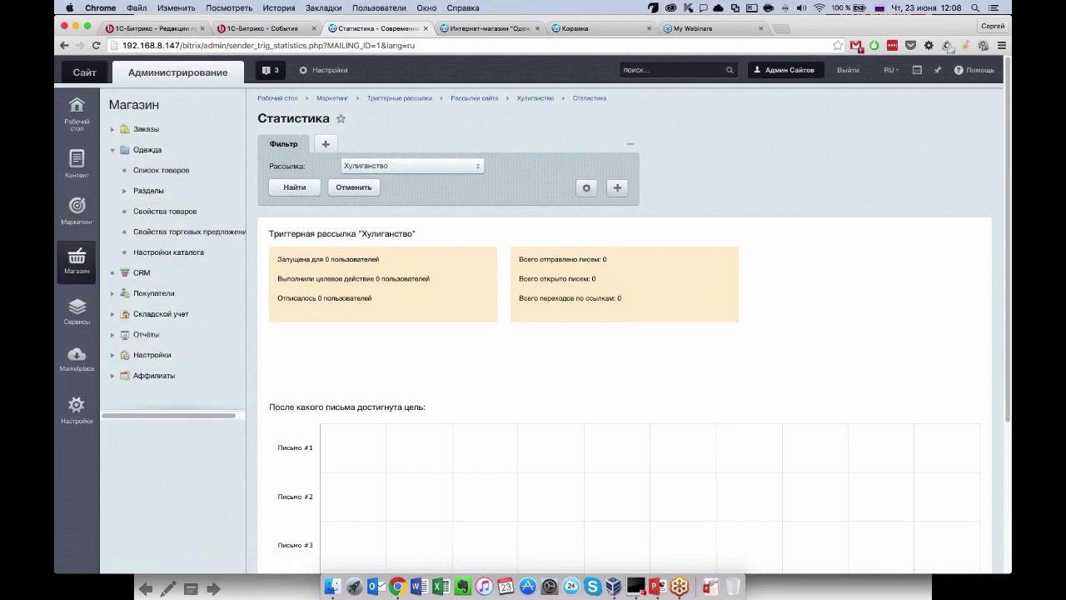
pyautogui.click(491, 30)
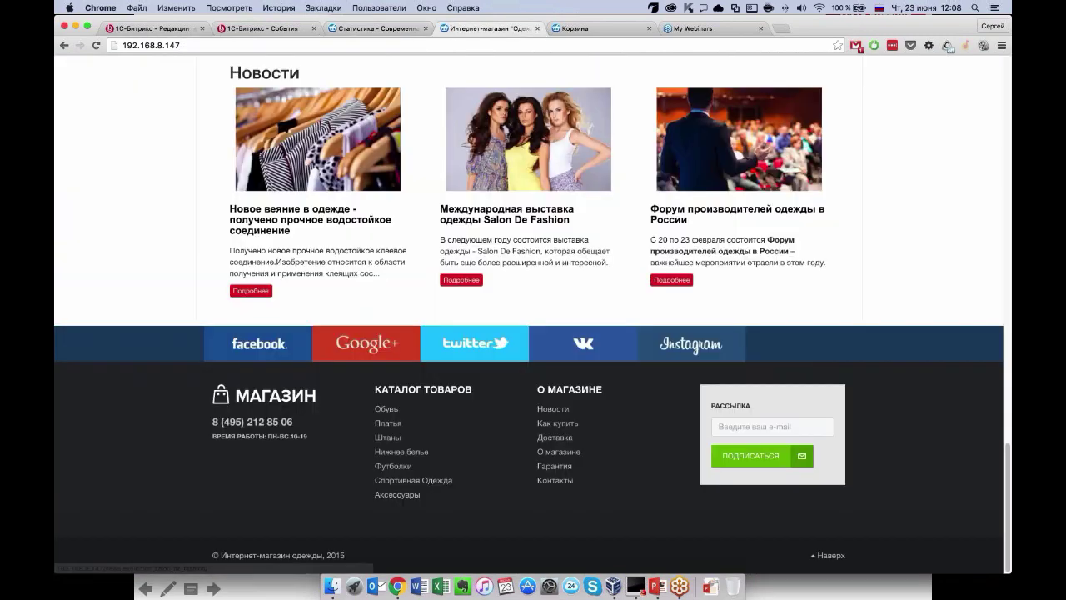
# Return to the top of the storefront home page and open the two-item Корзина.
pyautogui.press('Home')
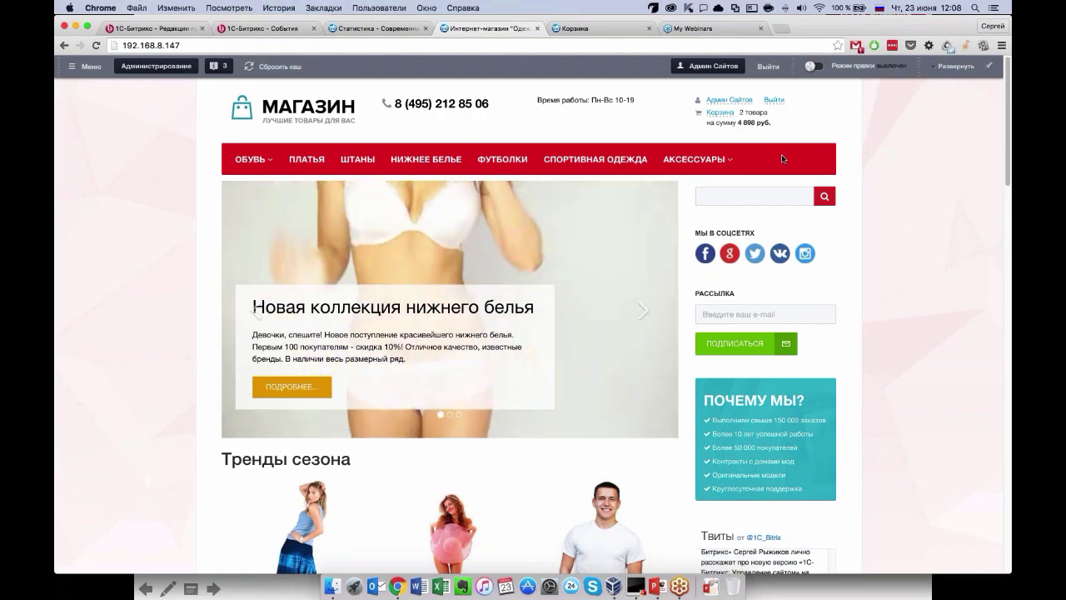
pyautogui.scroll(-3, 689, 161)
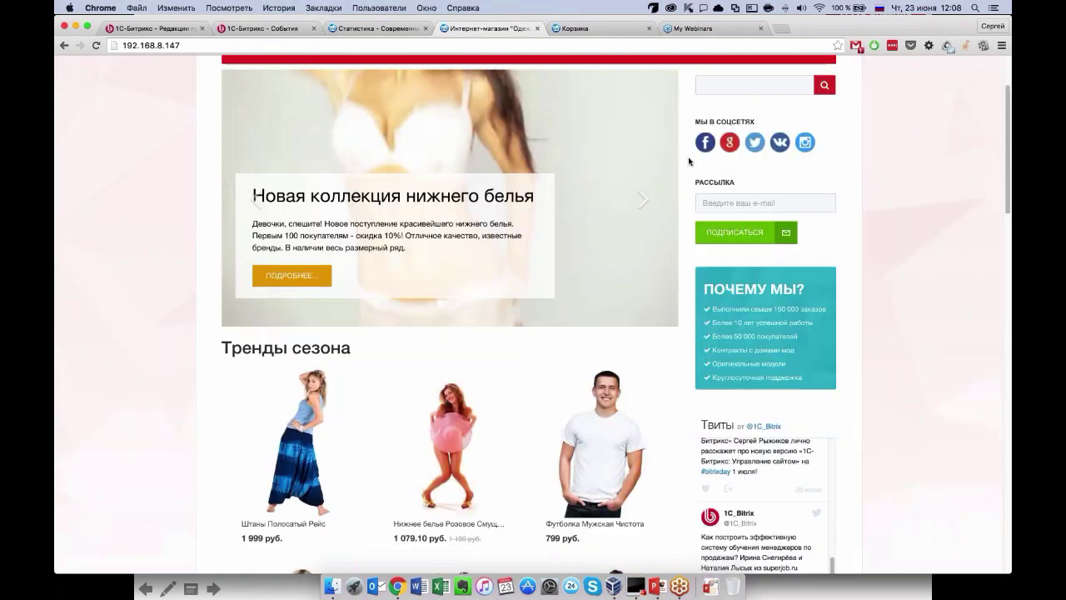
pyautogui.scroll(2, 689, 160)
pyautogui.click(698, 113)
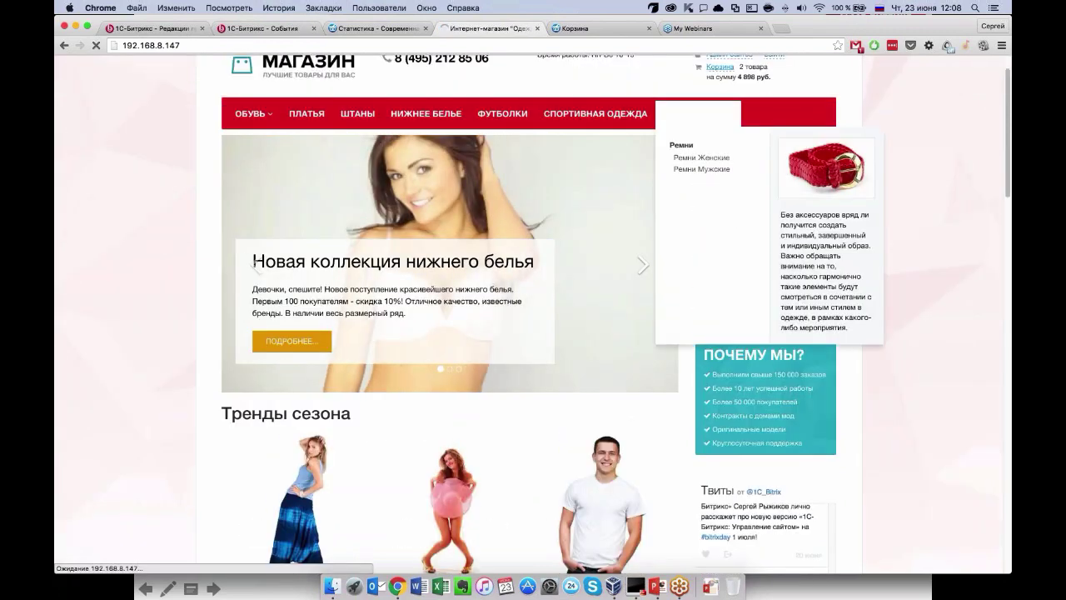
# Start checkout of the pants and dress, revisiting the delivery step after a failed submit.
pyautogui.scroll(-3, 785, 483)
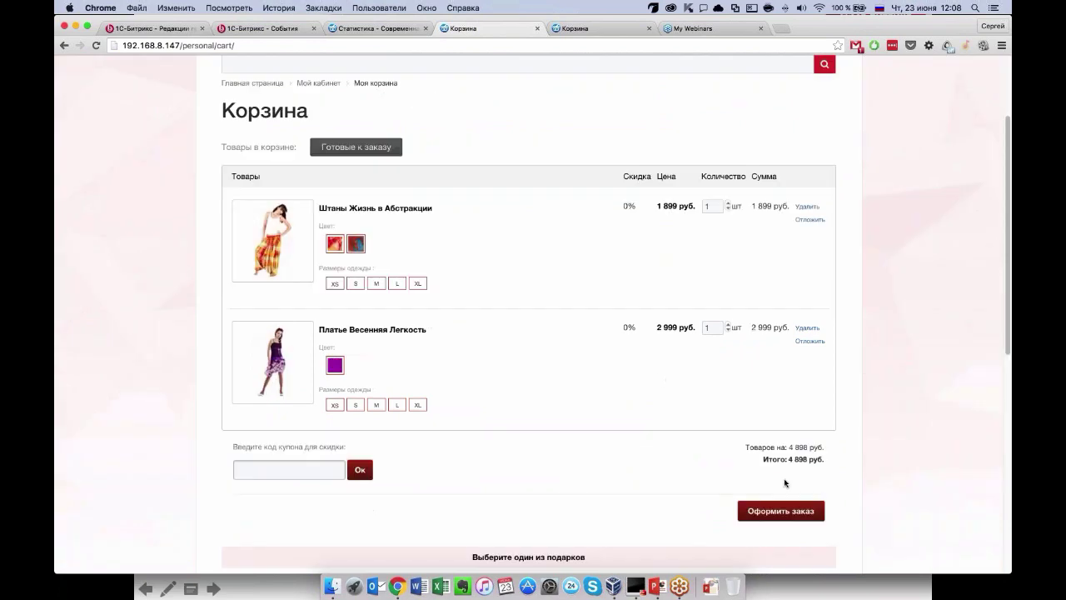
pyautogui.click(781, 510)
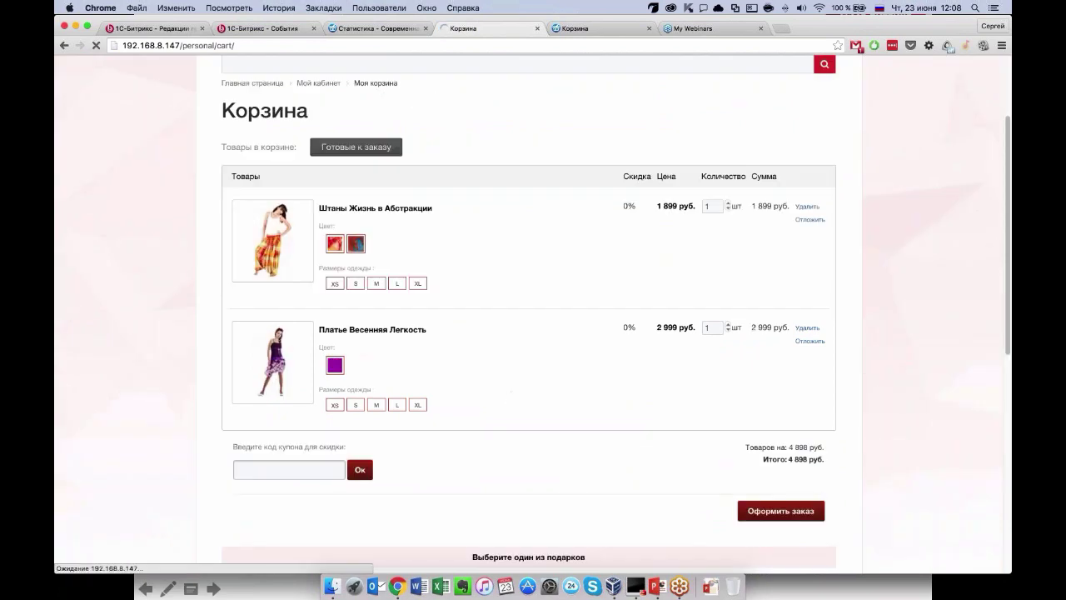
pyautogui.scroll(-1, 191, 426)
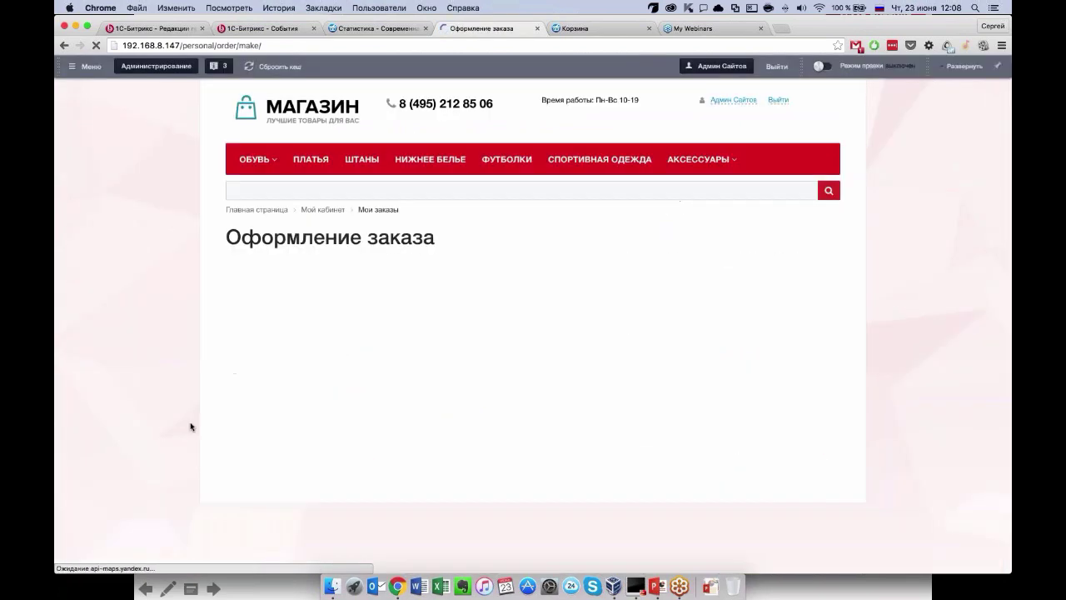
pyautogui.scroll(-3, 191, 426)
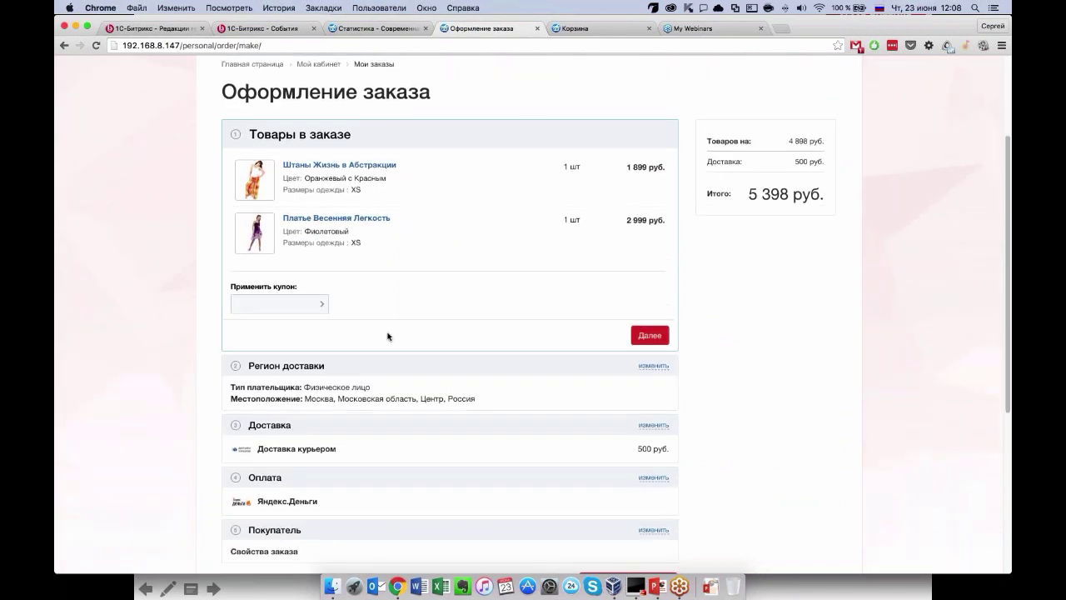
pyautogui.scroll(-1, 605, 264)
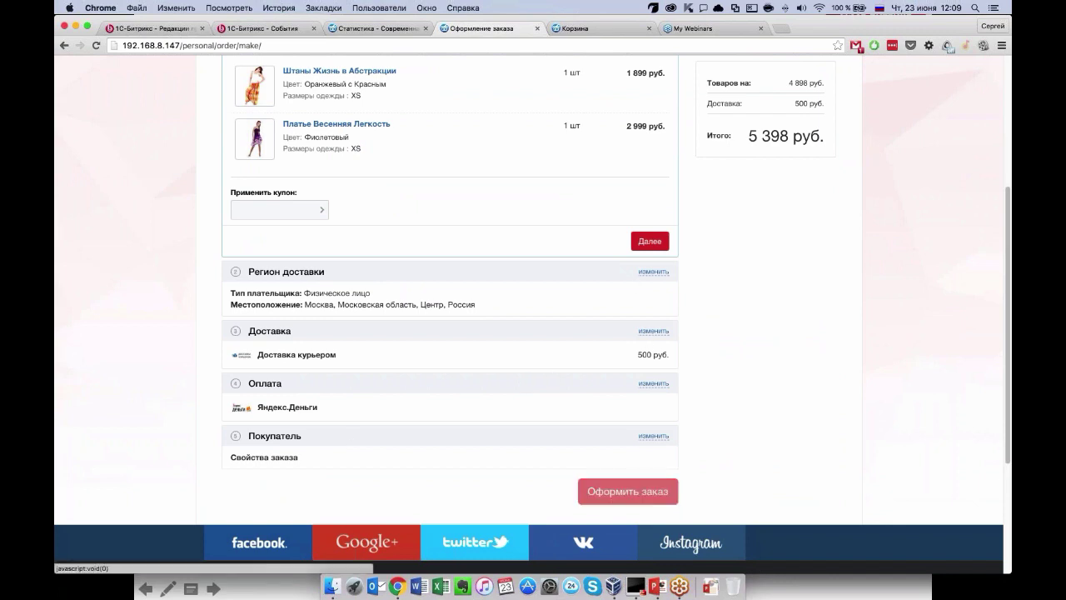
pyautogui.click(649, 490)
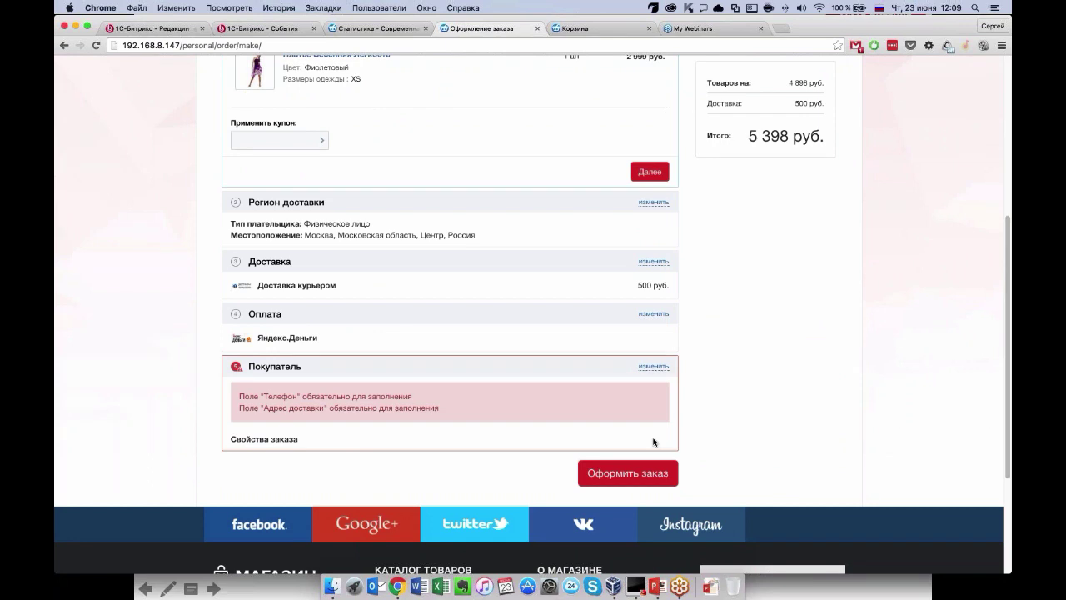
pyautogui.click(653, 261)
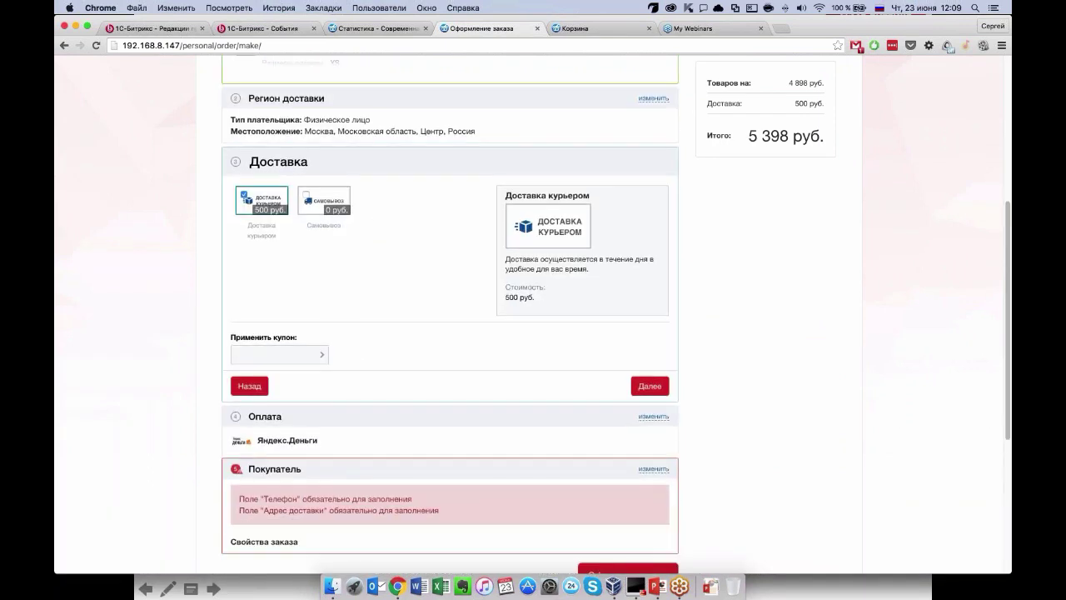
pyautogui.click(249, 385)
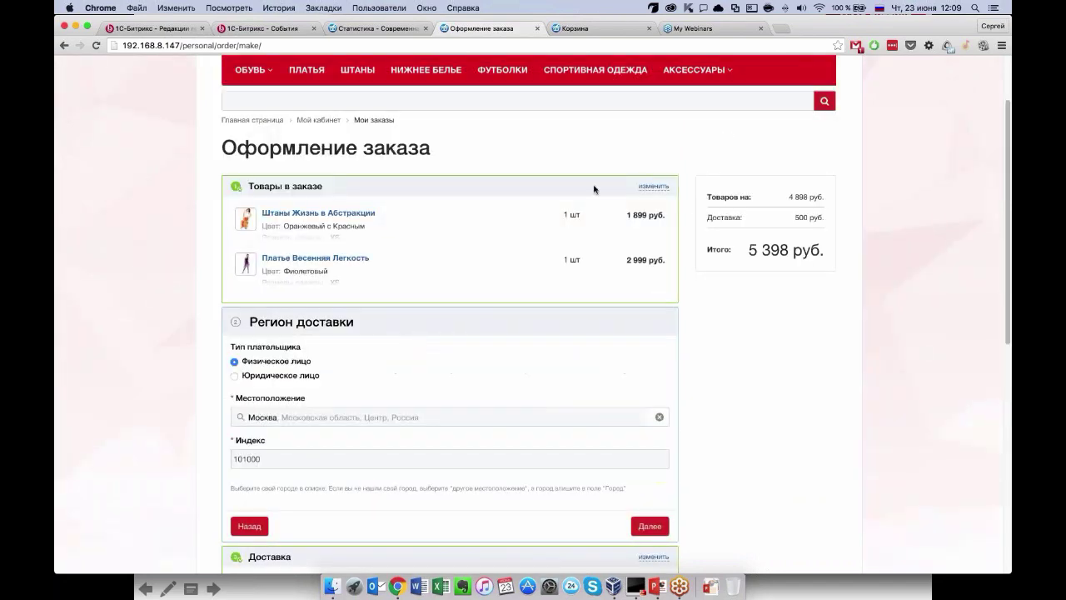
pyautogui.scroll(-5, 471, 369)
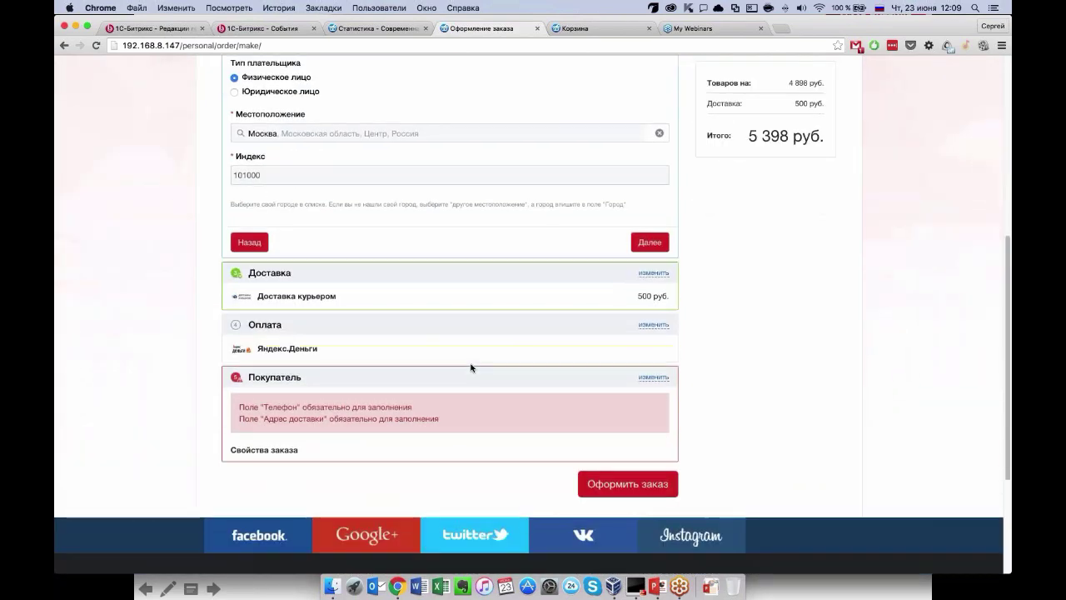
pyautogui.click(653, 272)
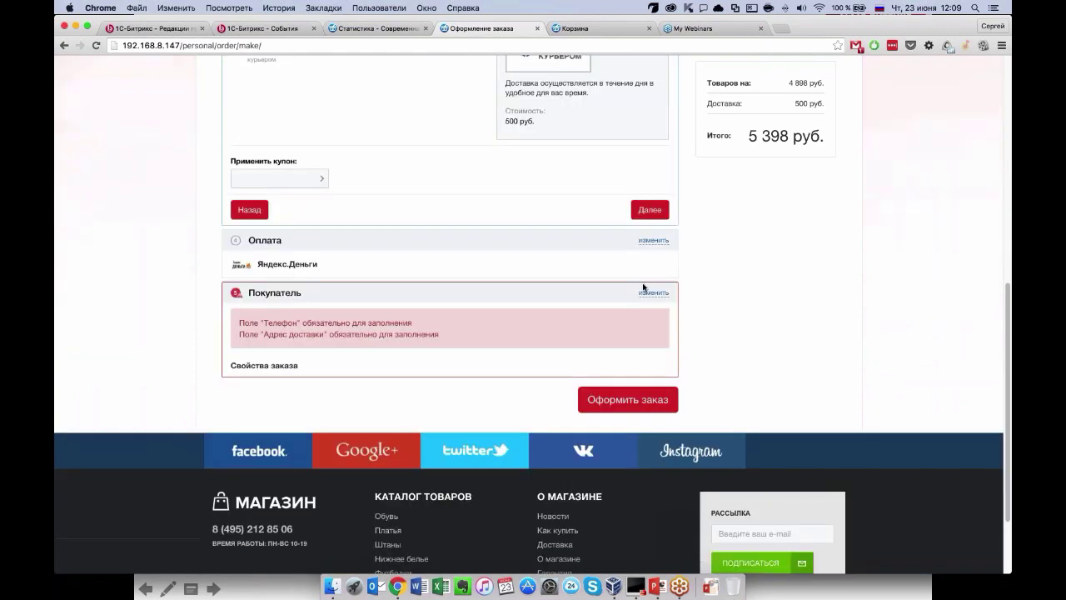
# Enter the buyer's phone and delivery address, then place the 5 398 руб. order.
pyautogui.click(654, 289)
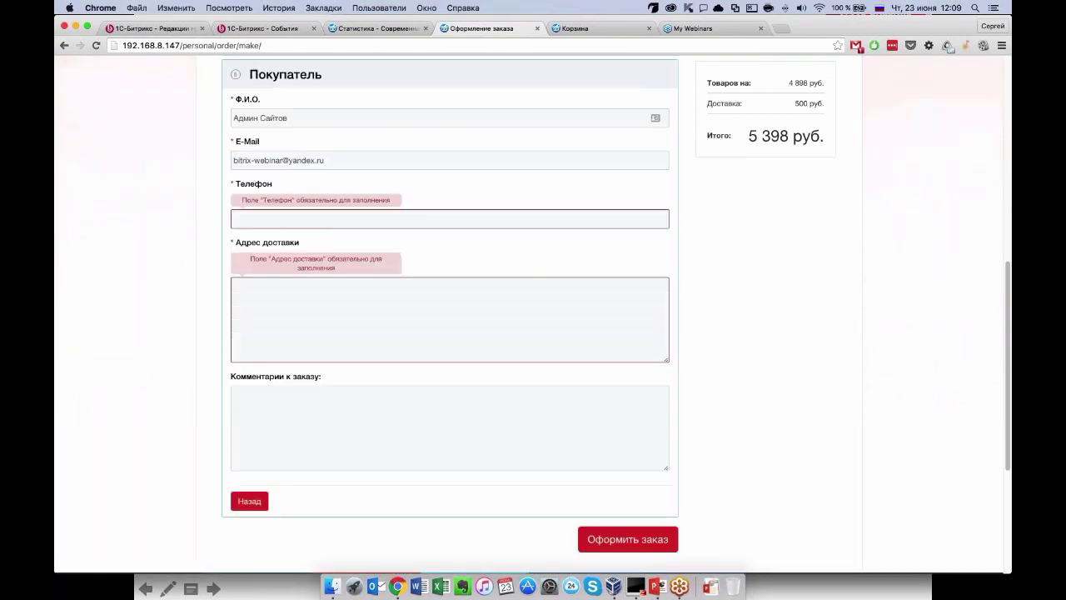
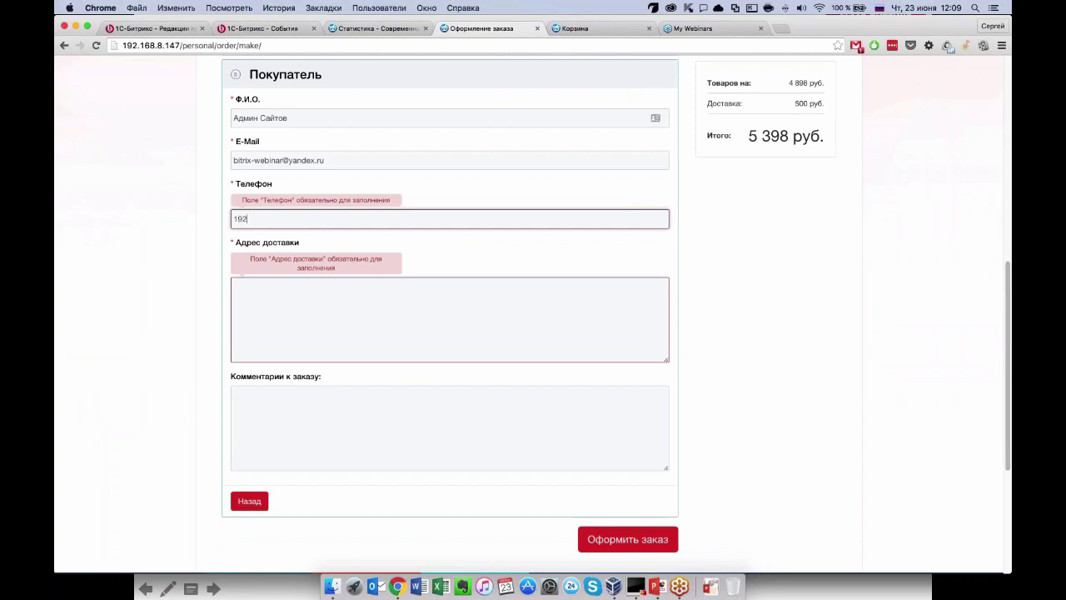
pyautogui.click(270, 328)
pyautogui.write('Арес')
pyautogui.press('Left')
pyautogui.press('Left')
pyautogui.write('д')
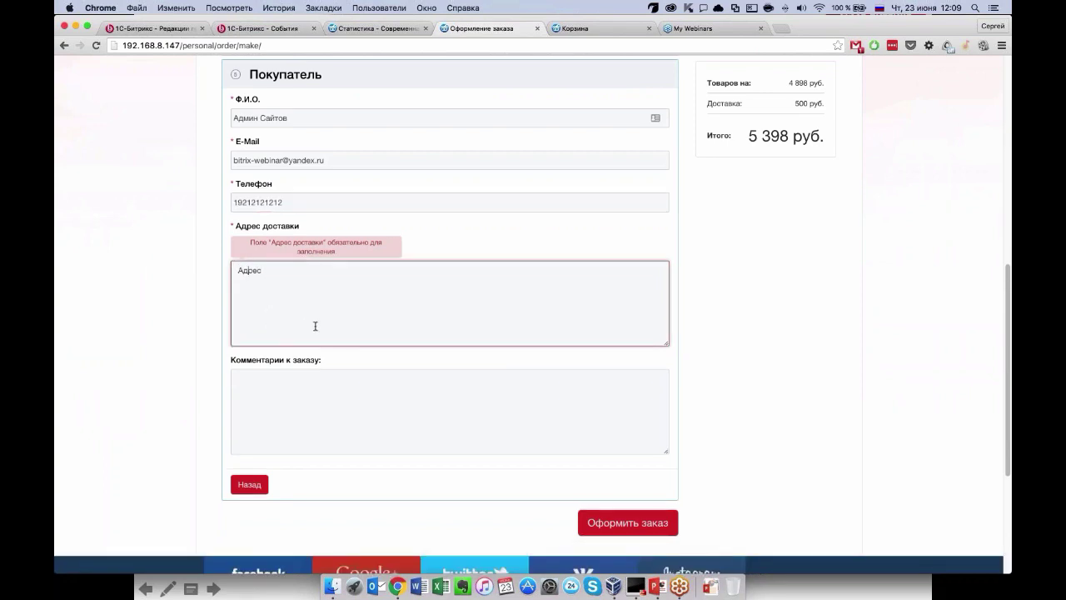
pyautogui.click(628, 522)
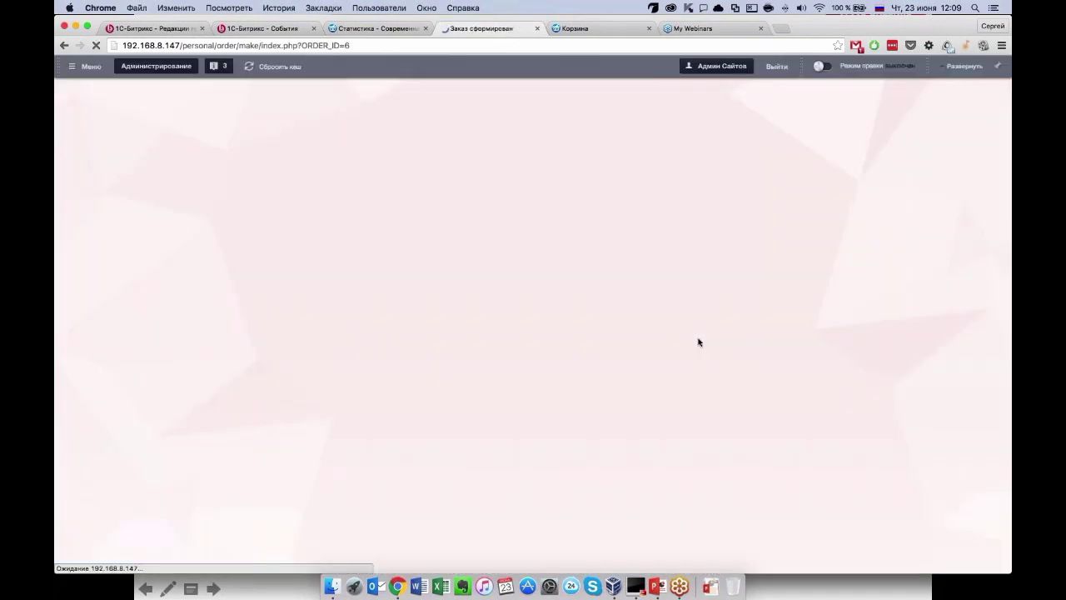
# Try paying order №6 online, hit the Yandex.Money error, and go back.
pyautogui.scroll(-2, 663, 313)
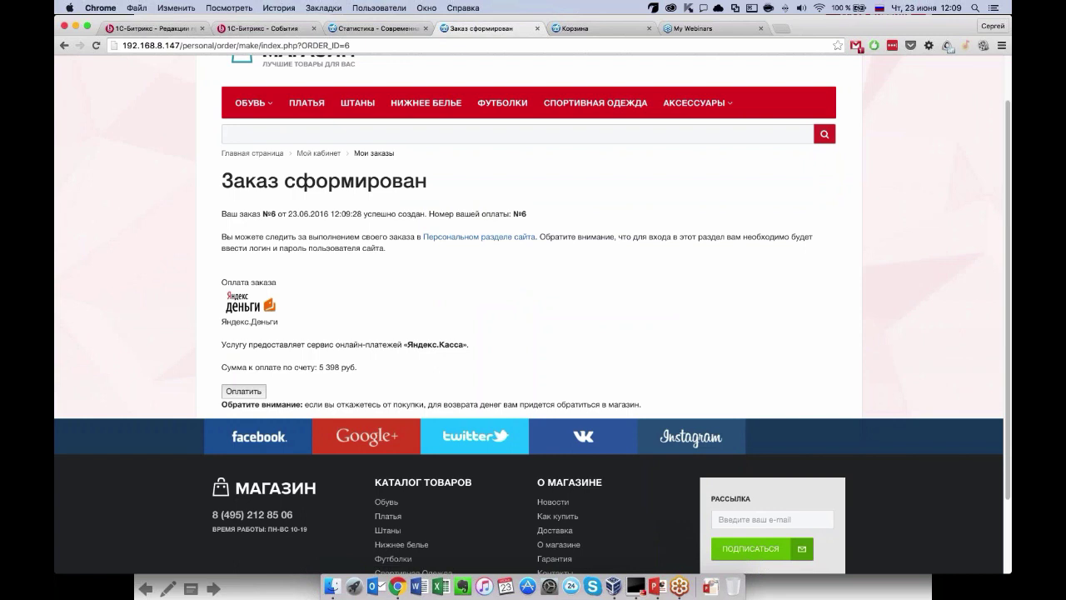
pyautogui.click(243, 390)
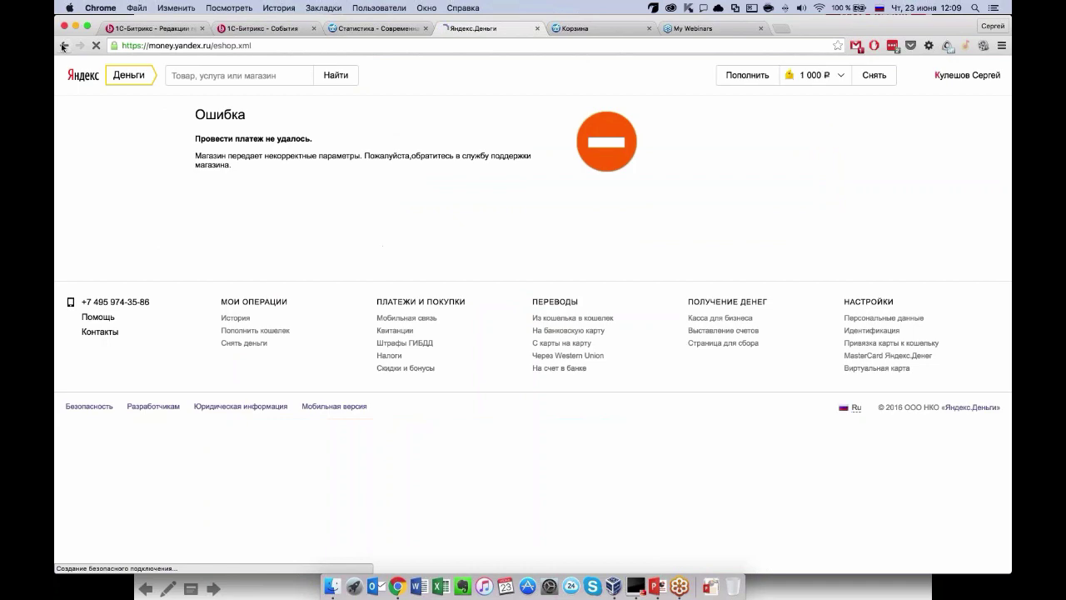
pyautogui.moveTo(195, 137); pyautogui.dragTo(641, 175)
pyautogui.click(64, 45)
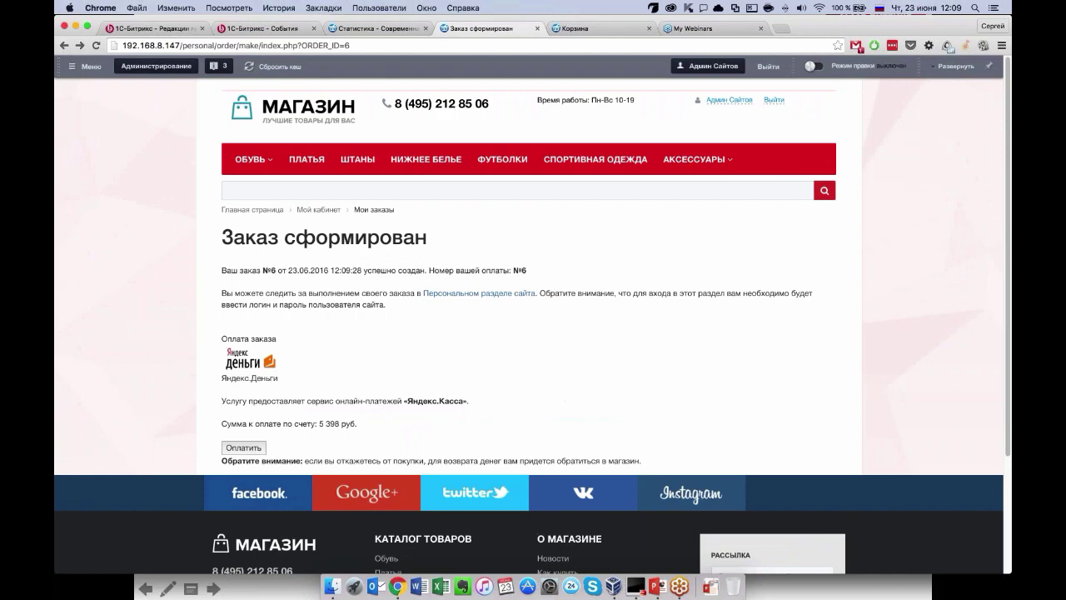
# Open Мои заказы showing the 5 398 руб. order as «Принят, ожидается оплата».
pyautogui.click(479, 293)
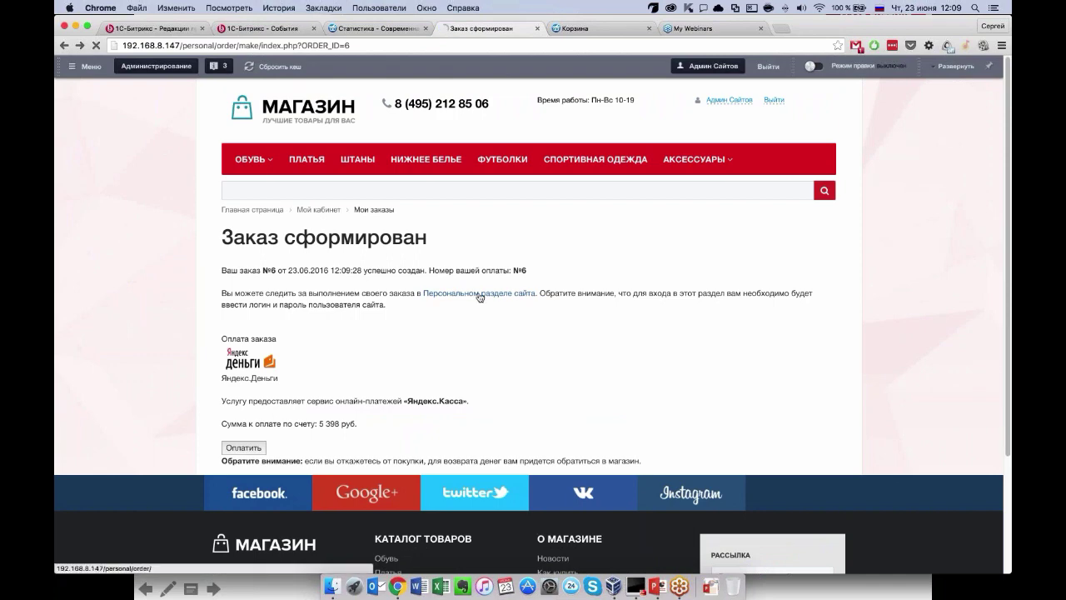
pyautogui.scroll(-5, 405, 295)
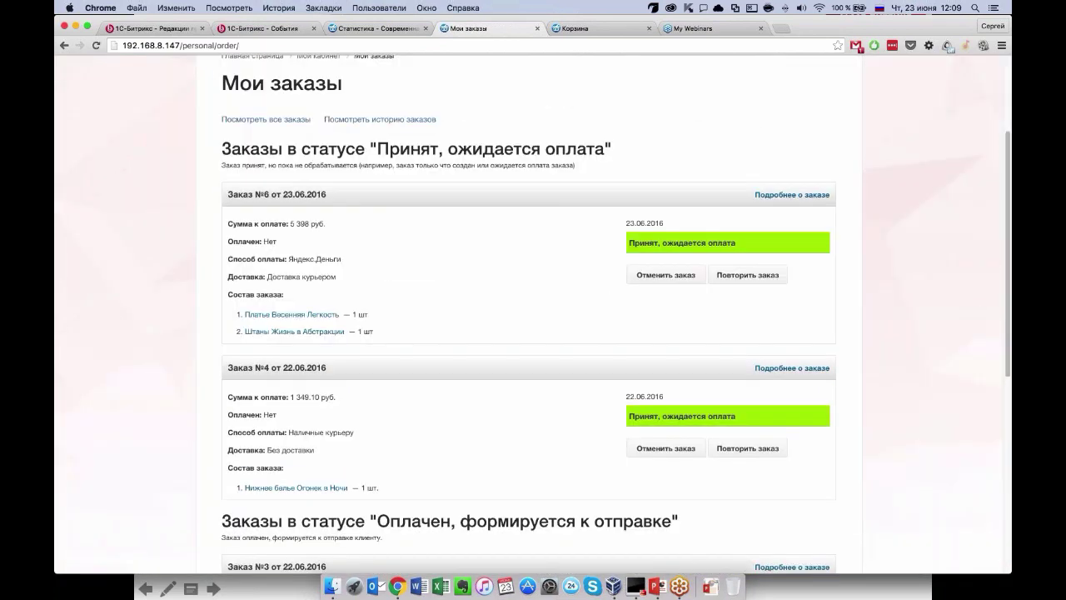
pyautogui.scroll(-5, 533, 316)
pyautogui.scroll(10, 533, 317)
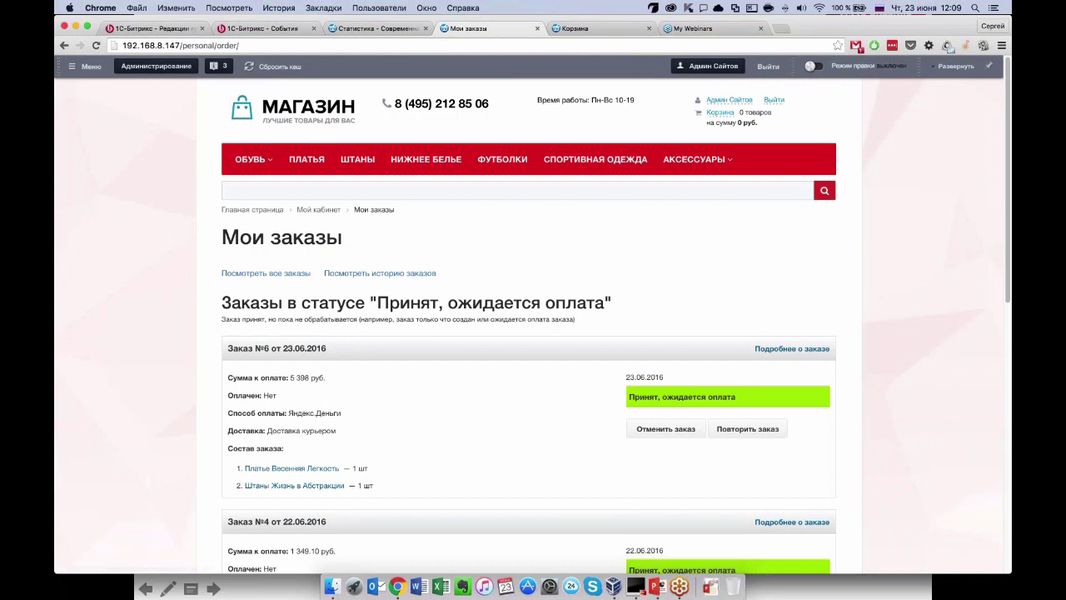
pyautogui.click(153, 73)
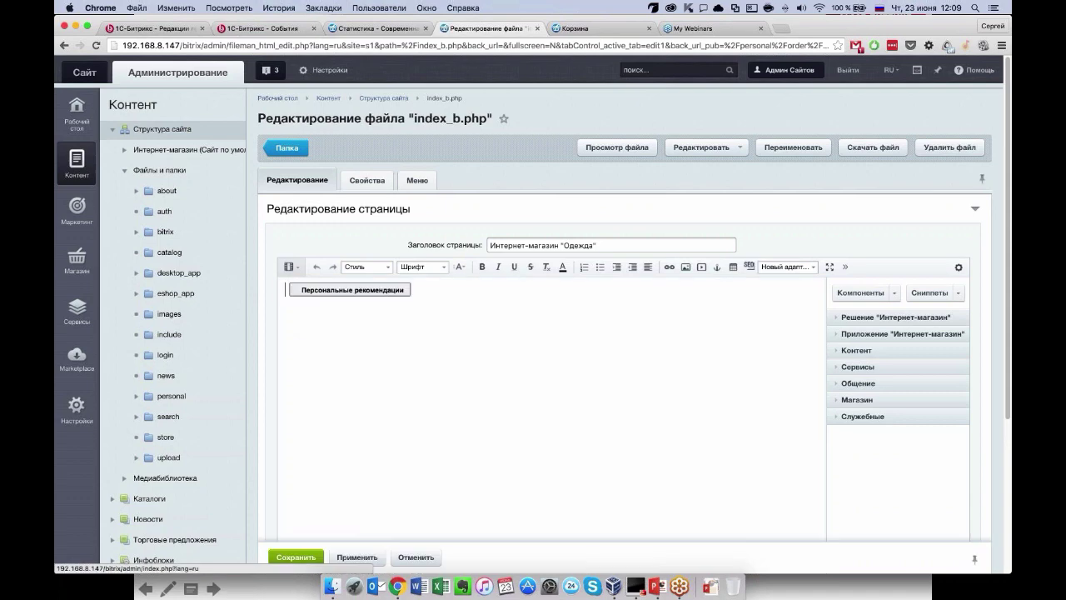
pyautogui.click(76, 259)
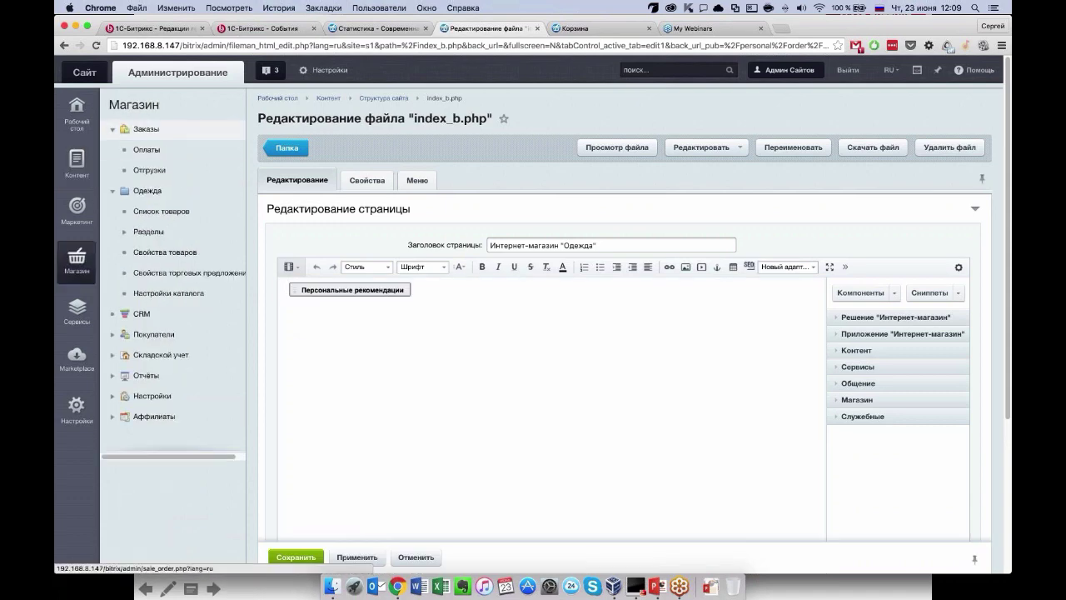
pyautogui.click(154, 129)
pyautogui.click(640, 203)
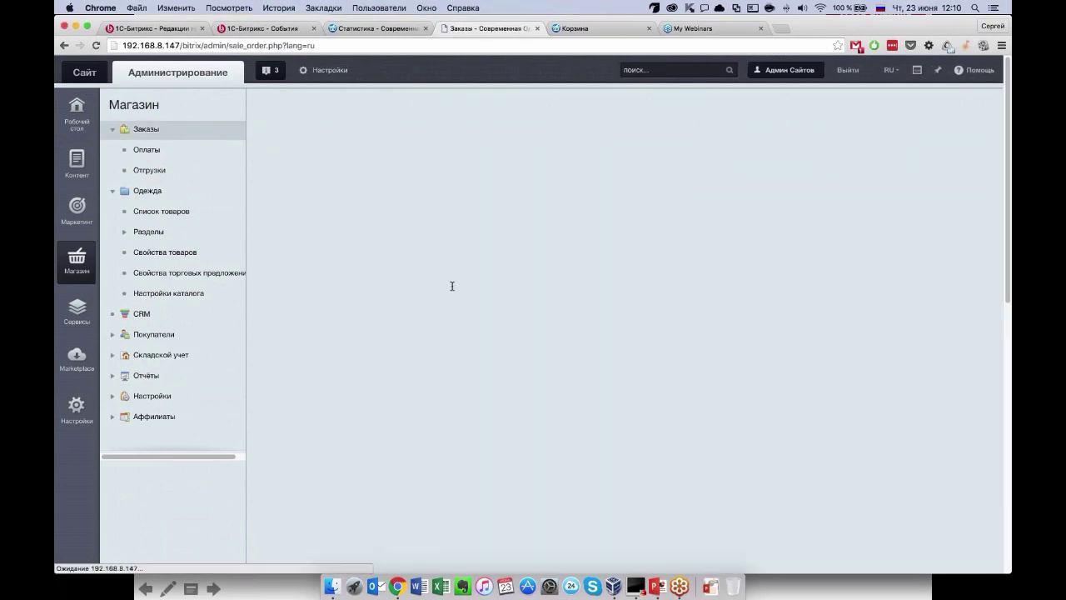
pyautogui.scroll(-3, 583, 333)
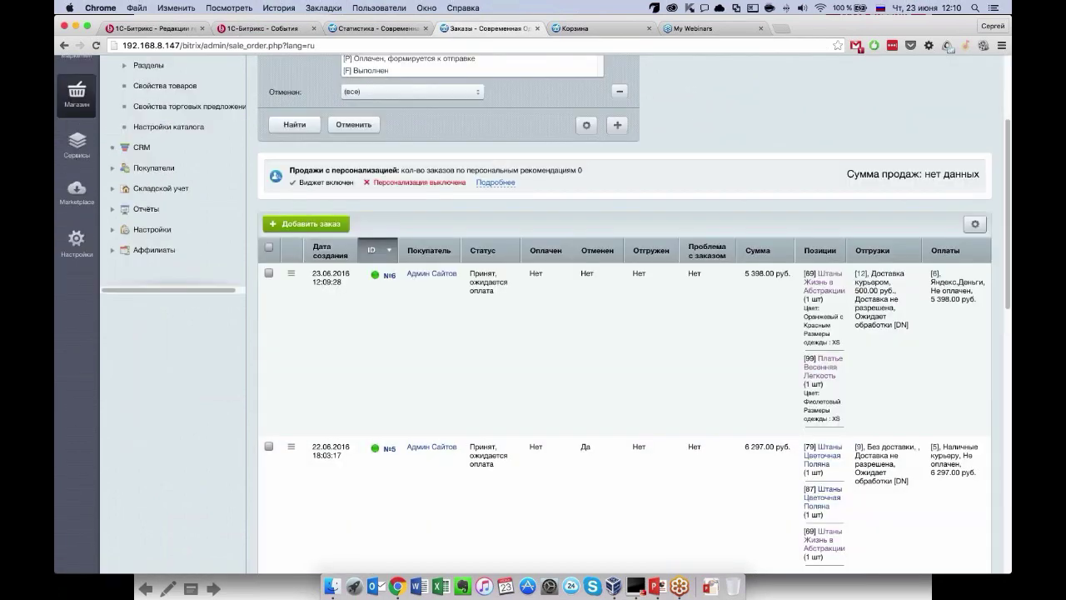
pyautogui.scroll(-3, 305, 178)
pyautogui.scroll(3, 305, 177)
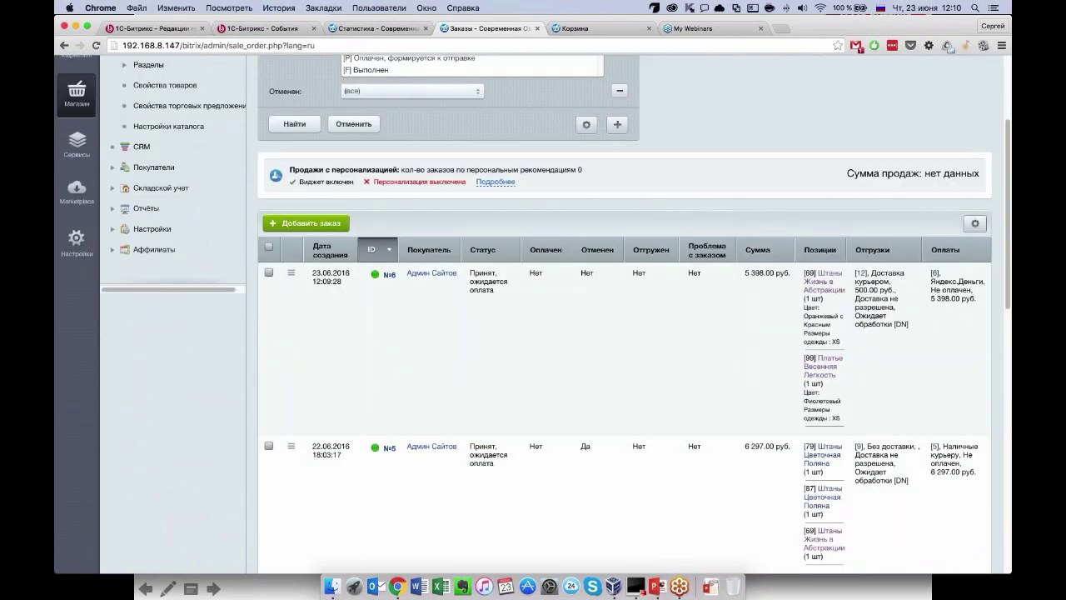
pyautogui.moveTo(305, 176); pyautogui.dragTo(410, 176)
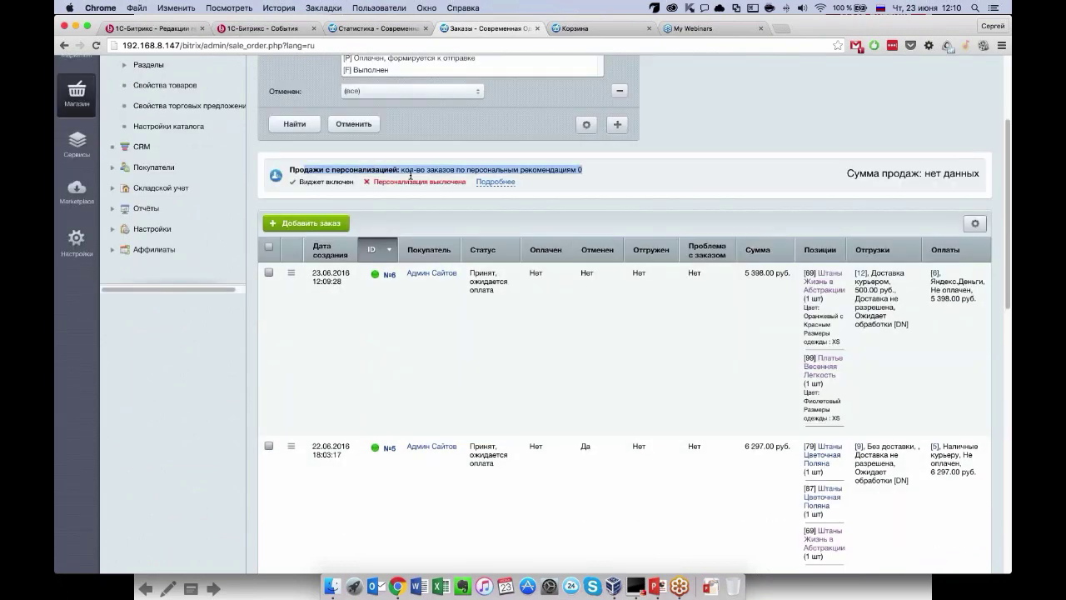
pyautogui.click(410, 176)
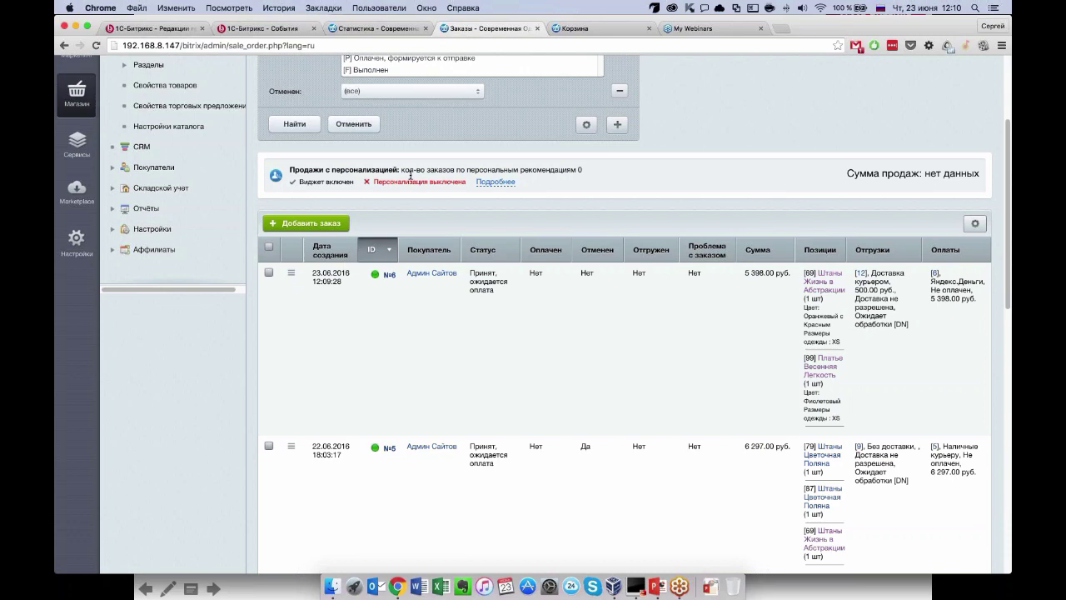
pyautogui.scroll(1, 368, 192)
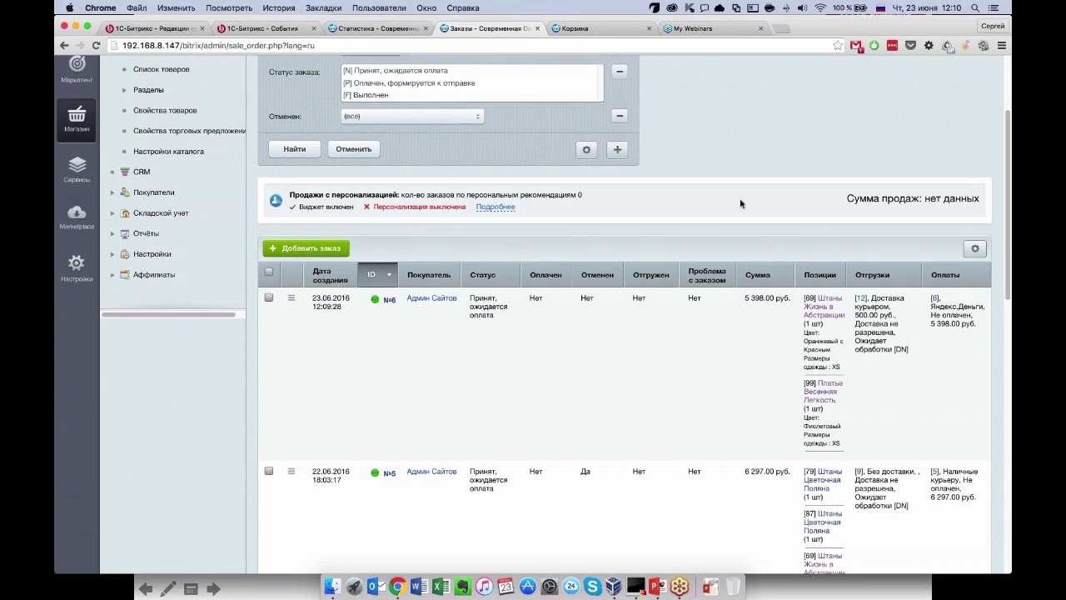
pyautogui.moveTo(845, 198); pyautogui.dragTo(975, 200)
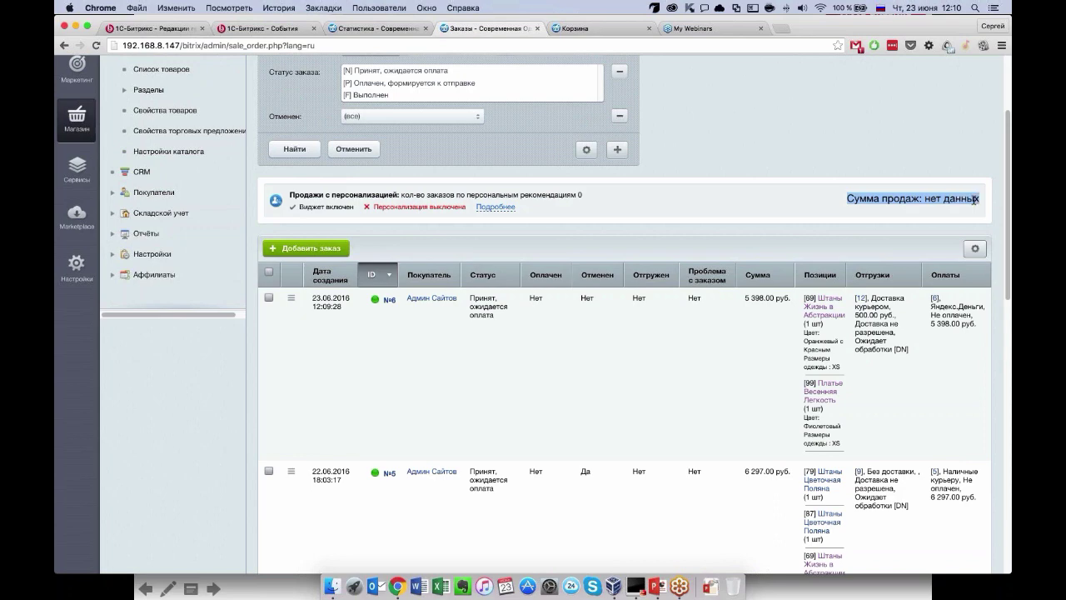
pyautogui.click(974, 200)
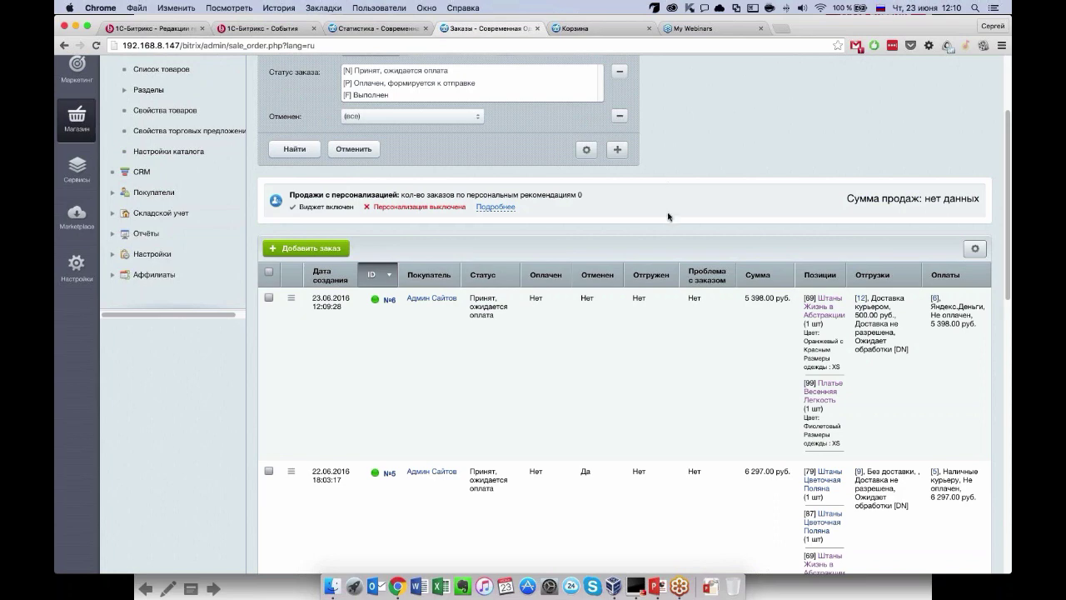
pyautogui.scroll(-3, 668, 215)
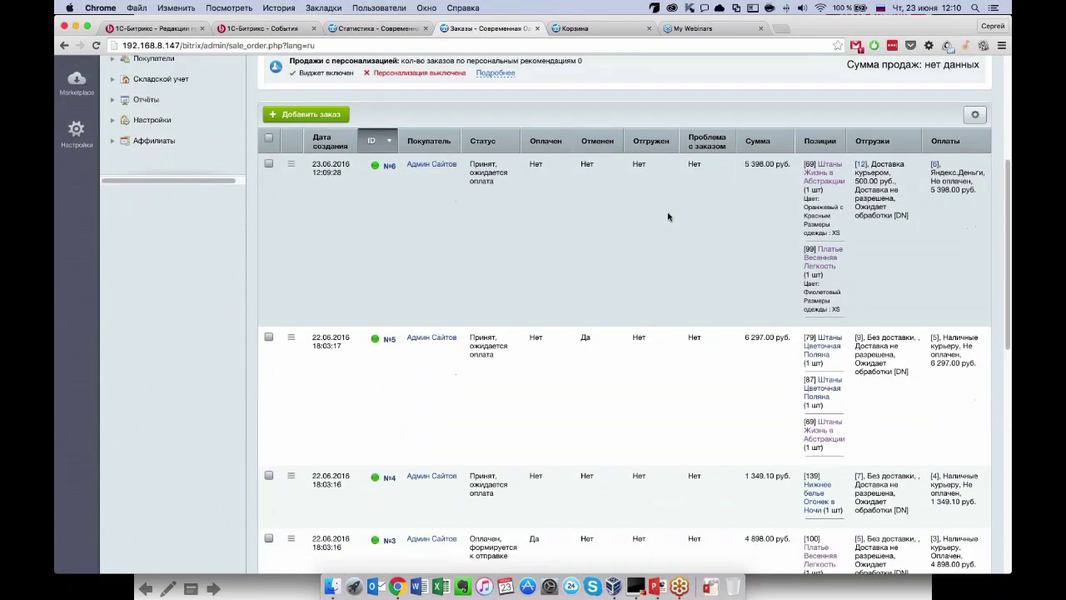
pyautogui.scroll(1, 668, 217)
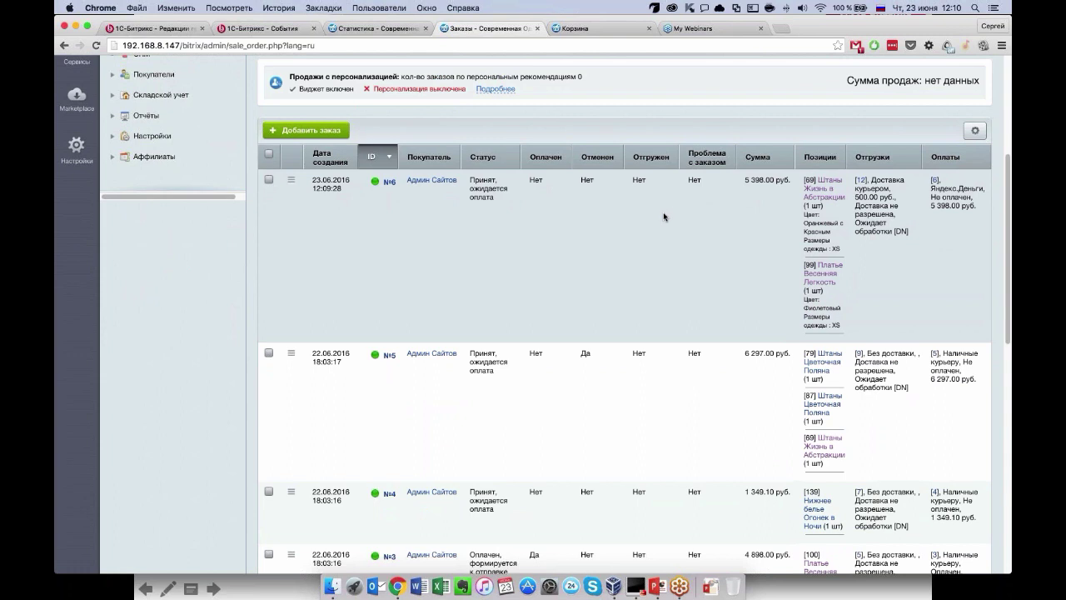
pyautogui.scroll(1, 401, 287)
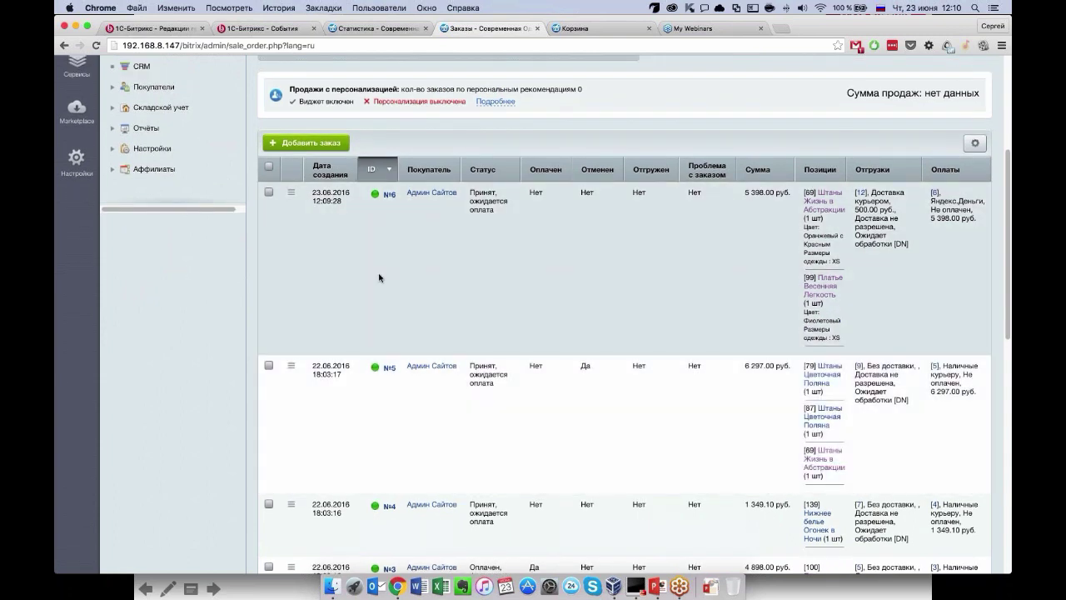
# Open order №6's details page and check its Состав заказа product contents.
pyautogui.click(389, 195)
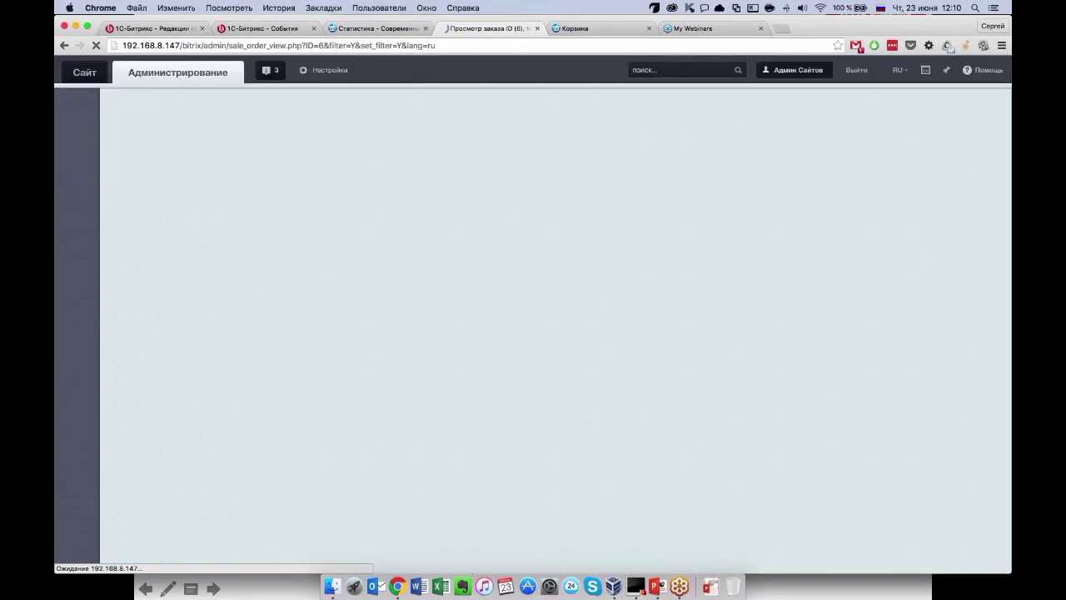
pyautogui.scroll(-2, 381, 379)
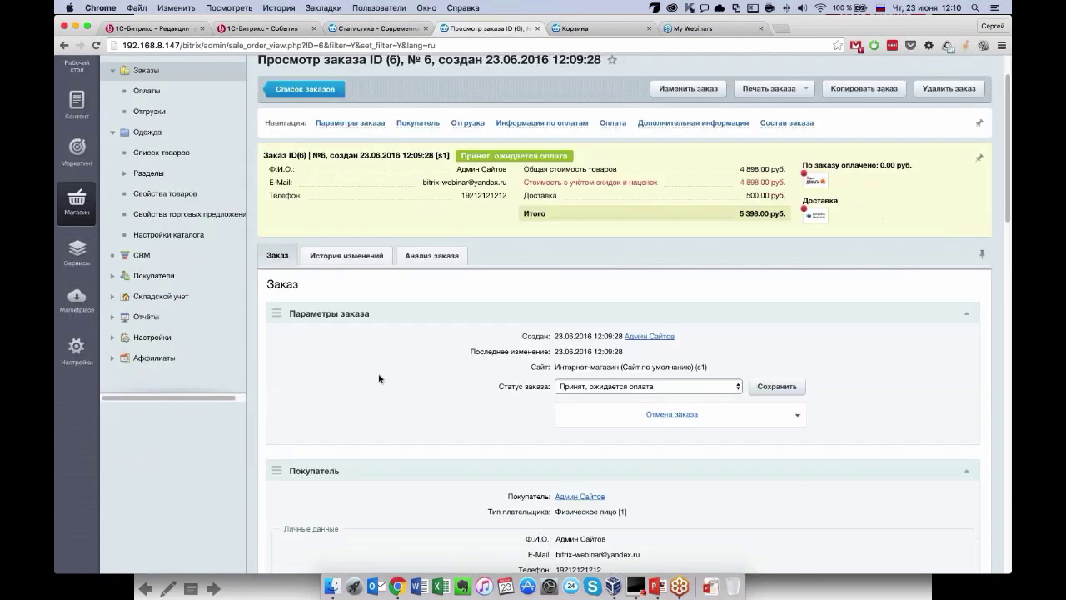
pyautogui.scroll(2, 424, 371)
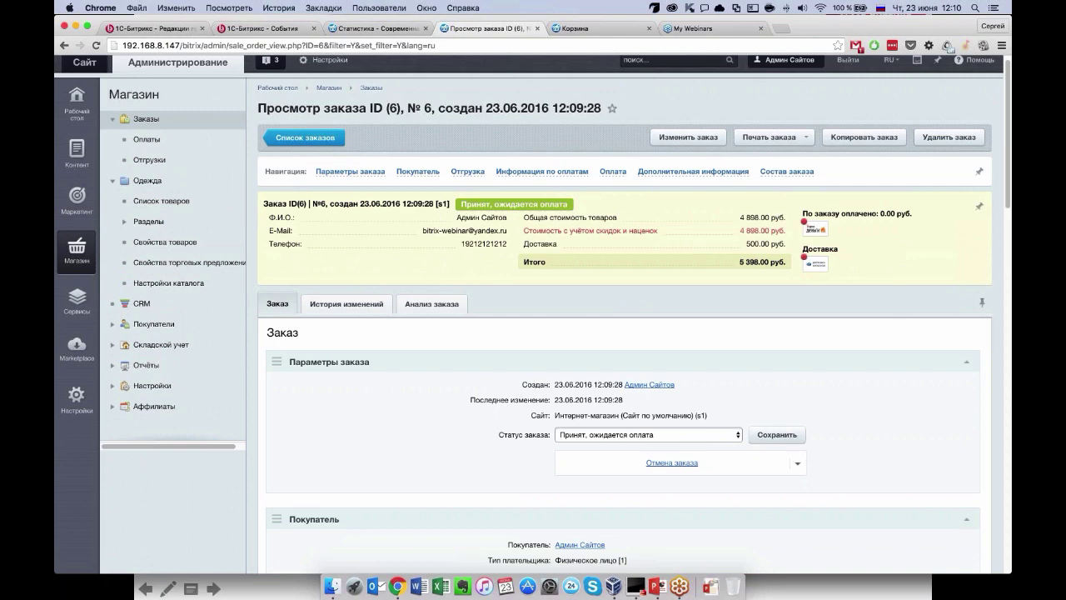
pyautogui.click(715, 171)
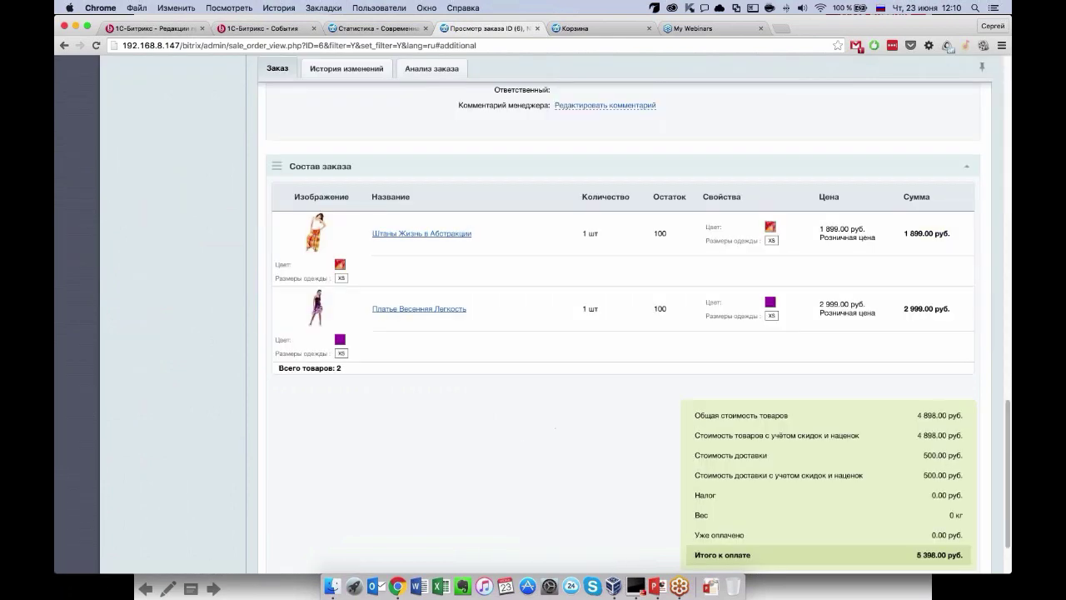
pyautogui.scroll(20, 659, 311)
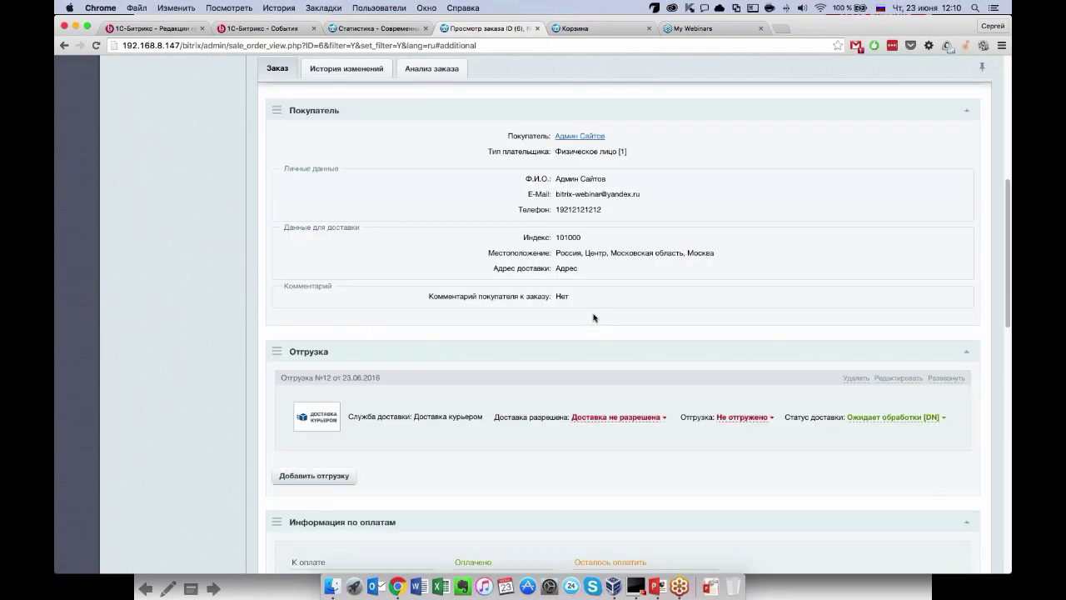
# Review order №6's Покупатель section, including the buyer's phone number.
pyautogui.click(417, 181)
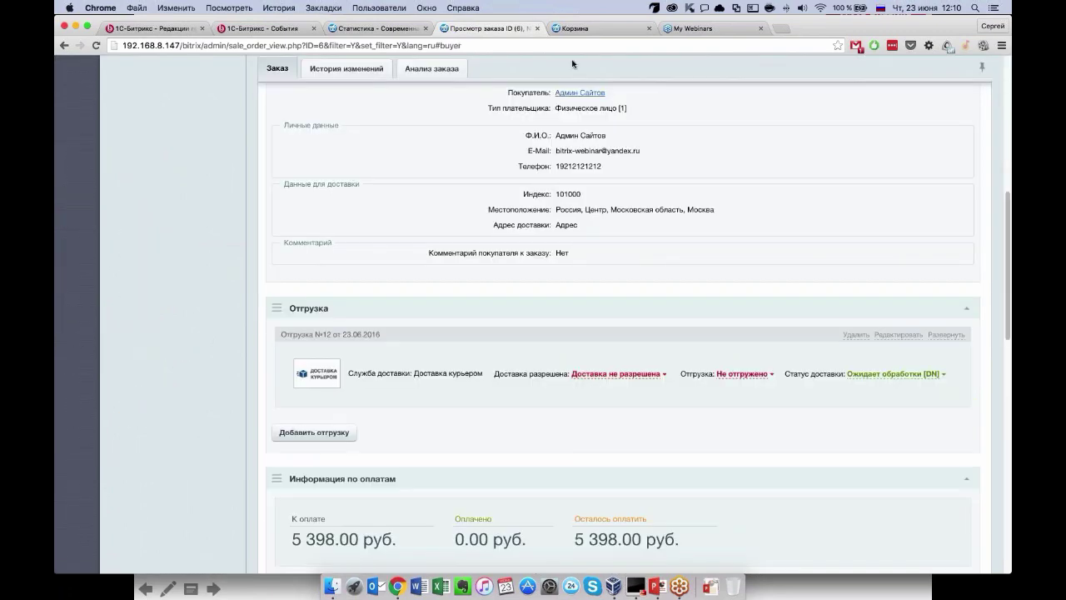
pyautogui.scroll(2, 573, 64)
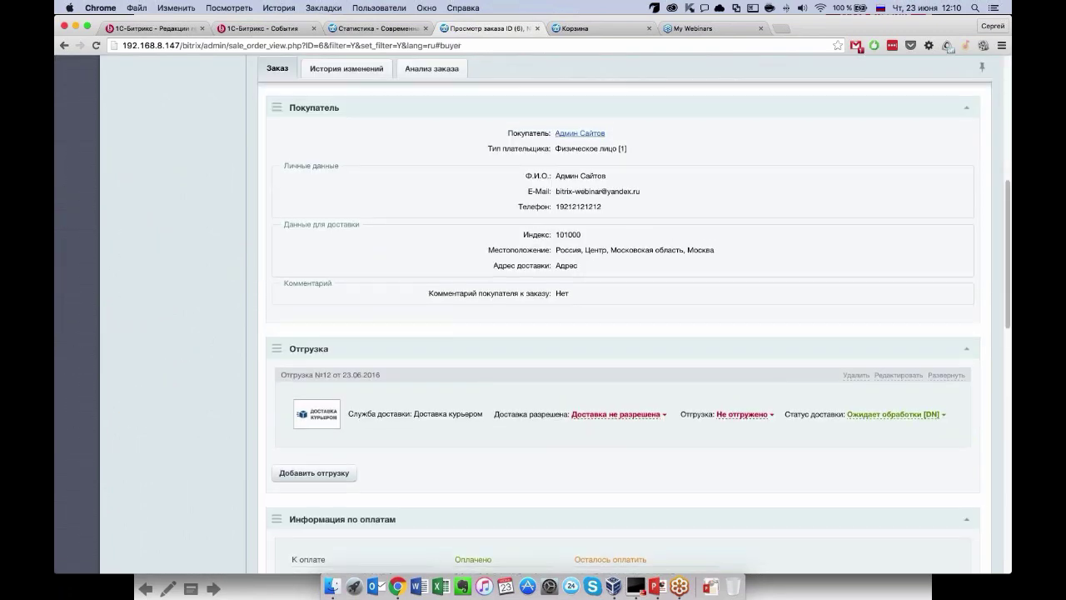
pyautogui.scroll(3, 614, 271)
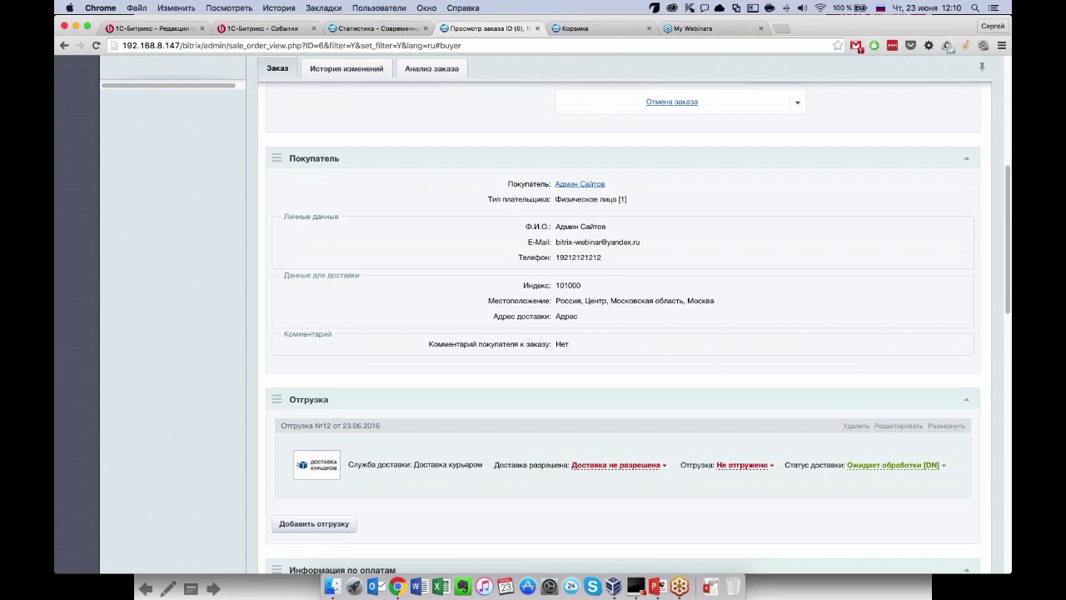
pyautogui.doubleClick(601, 257)
pyautogui.click(604, 257)
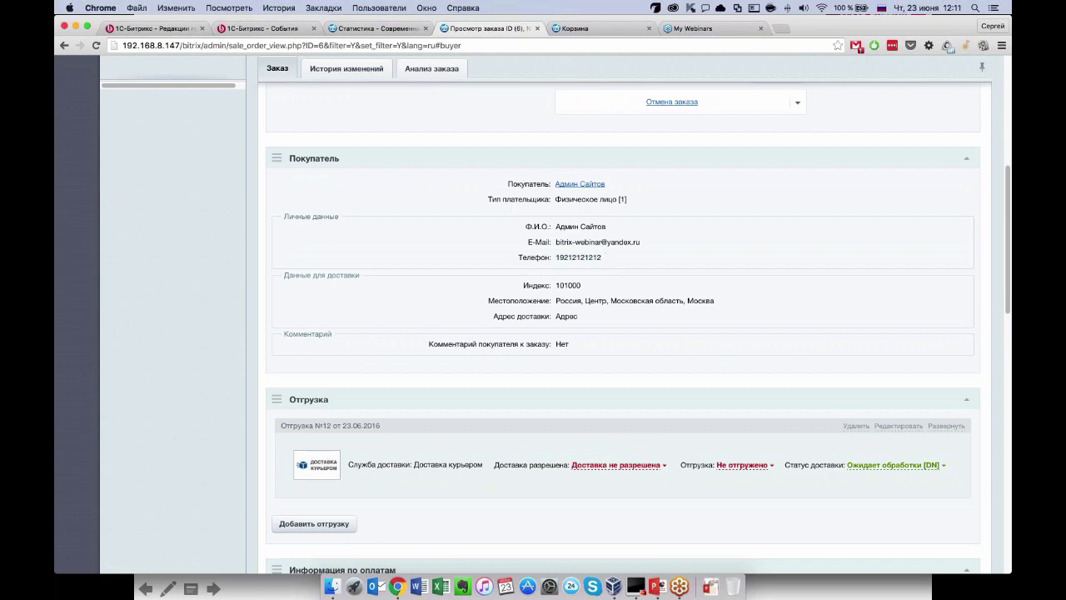
pyautogui.scroll(1, 604, 269)
pyautogui.scroll(5, 604, 269)
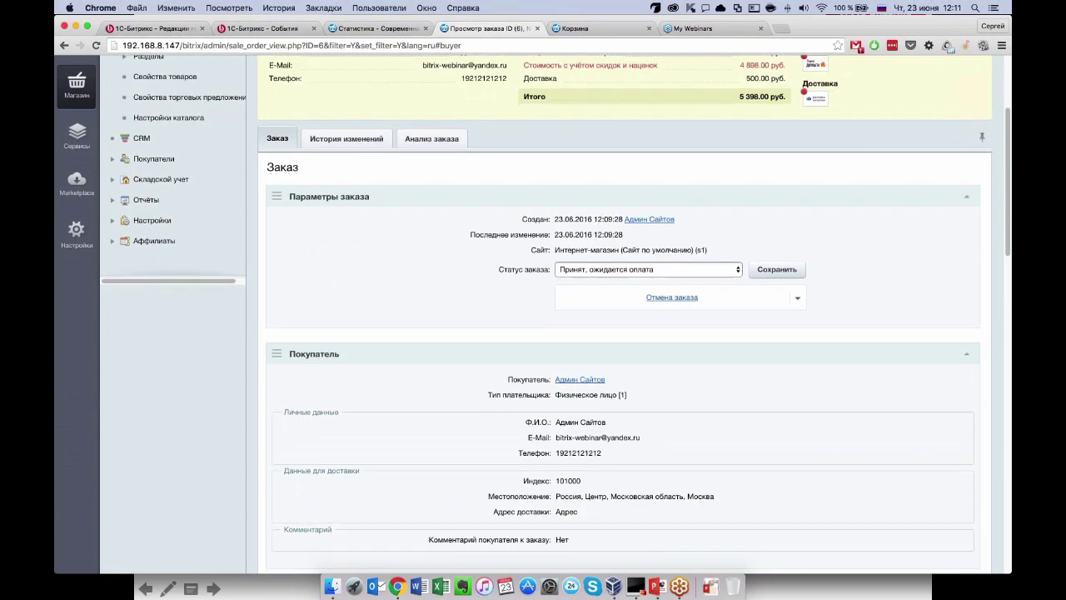
# Set order №6's status to «Оплачен, формируется к отправке», save it and confirm the alert.
pyautogui.scroll(-3, 633, 250)
pyautogui.click(671, 156)
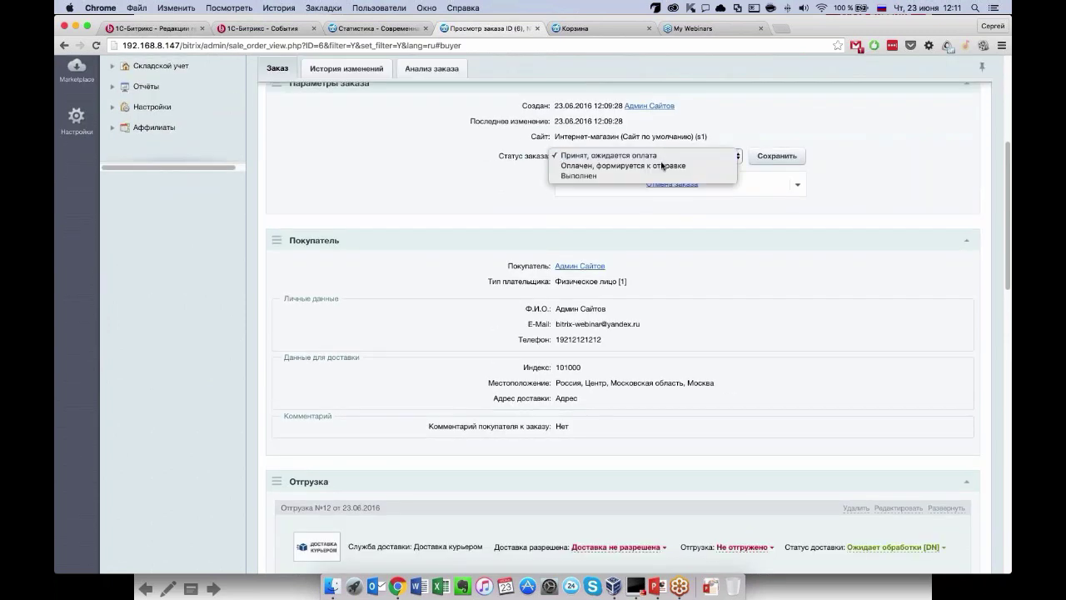
pyautogui.click(670, 165)
pyautogui.click(777, 156)
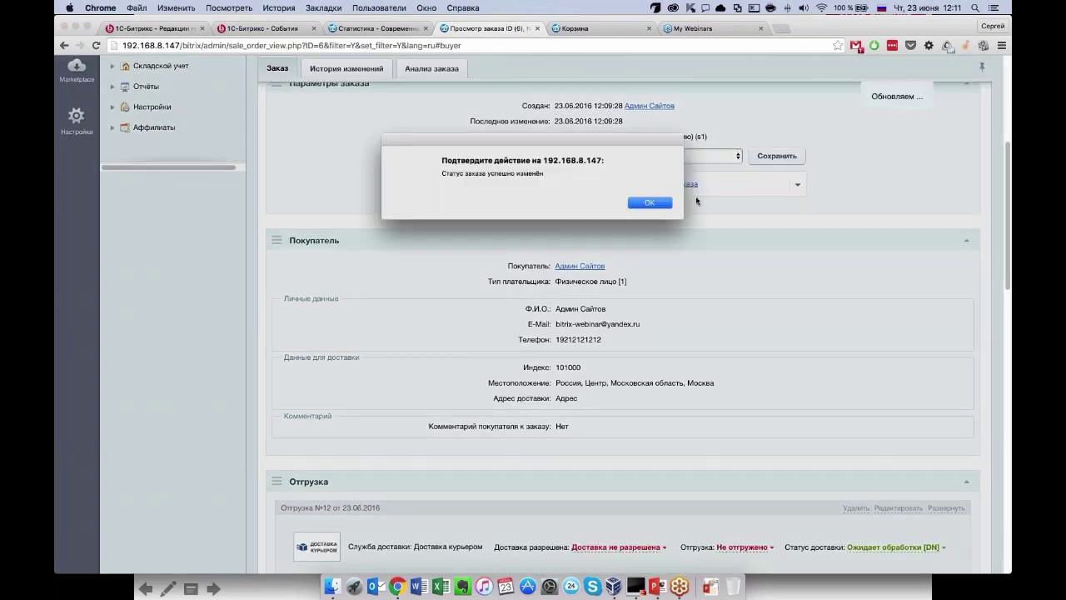
pyautogui.click(651, 204)
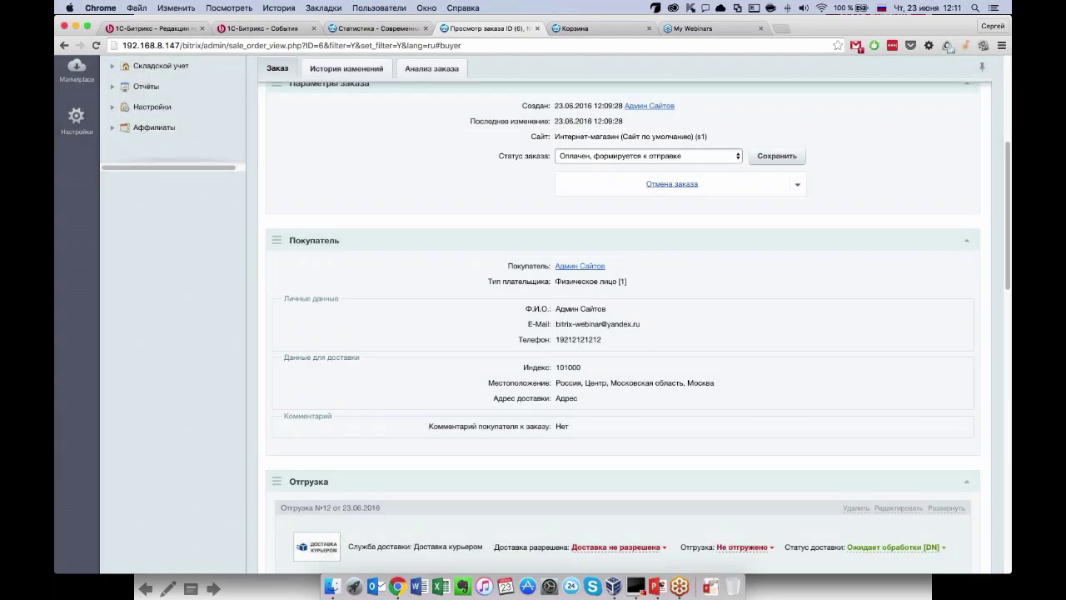
# Start adding a new shipment to the order, then return to the order №6 page.
pyautogui.scroll(-6, 638, 327)
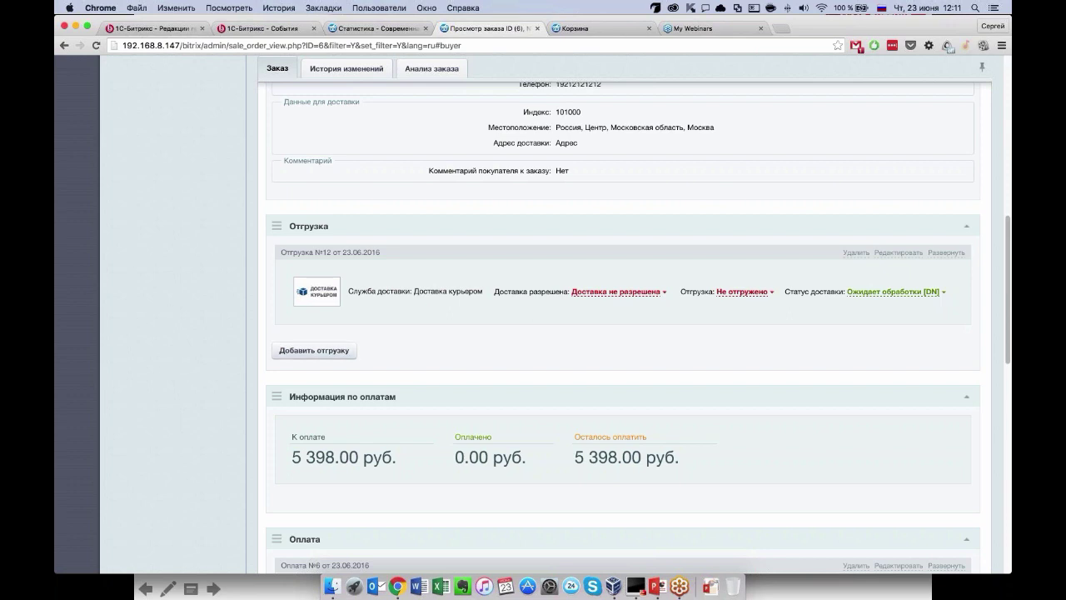
pyautogui.scroll(-4, 623, 333)
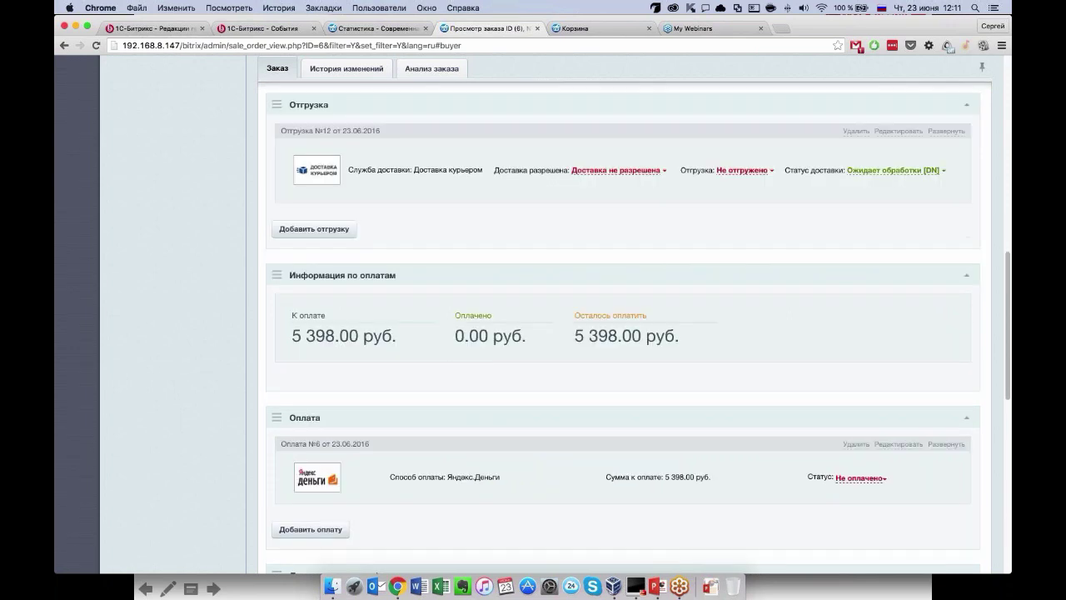
pyautogui.scroll(2, 623, 333)
pyautogui.click(314, 238)
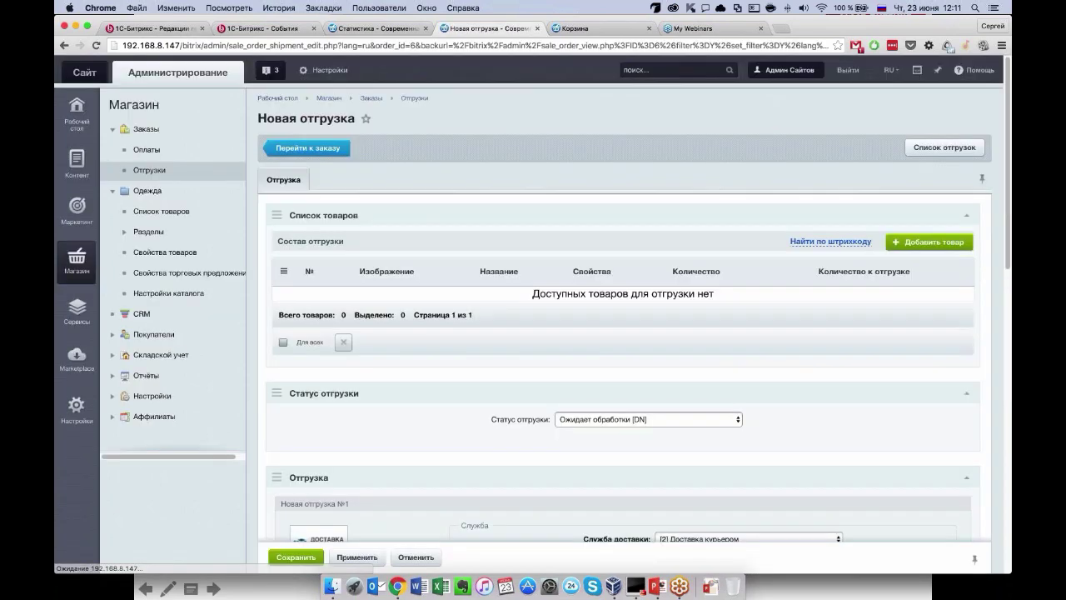
pyautogui.scroll(-3, 622, 333)
pyautogui.scroll(1, 623, 333)
pyautogui.scroll(4, 623, 333)
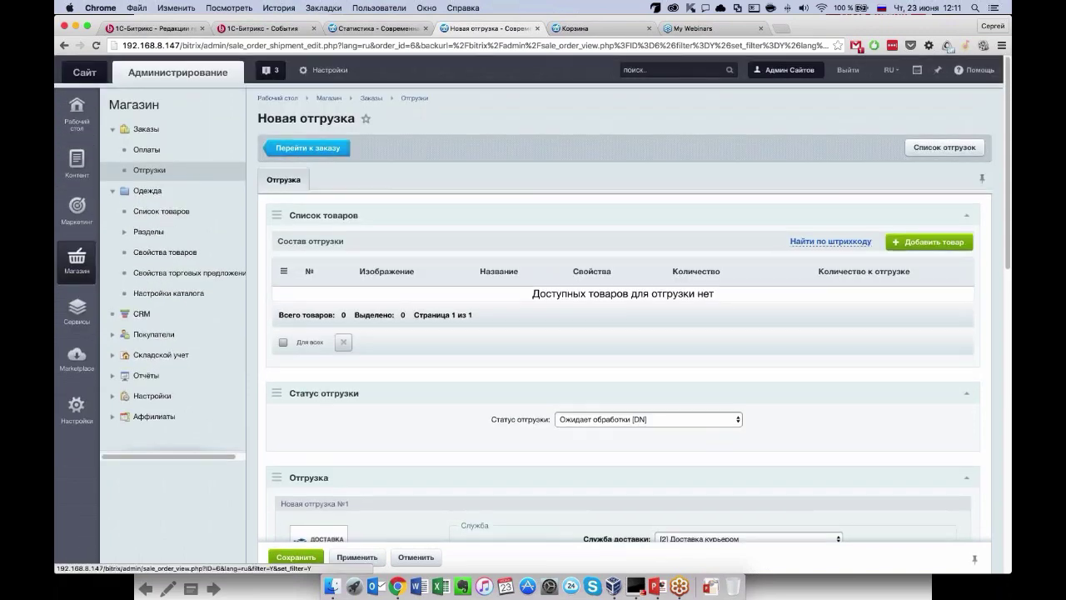
pyautogui.click(307, 147)
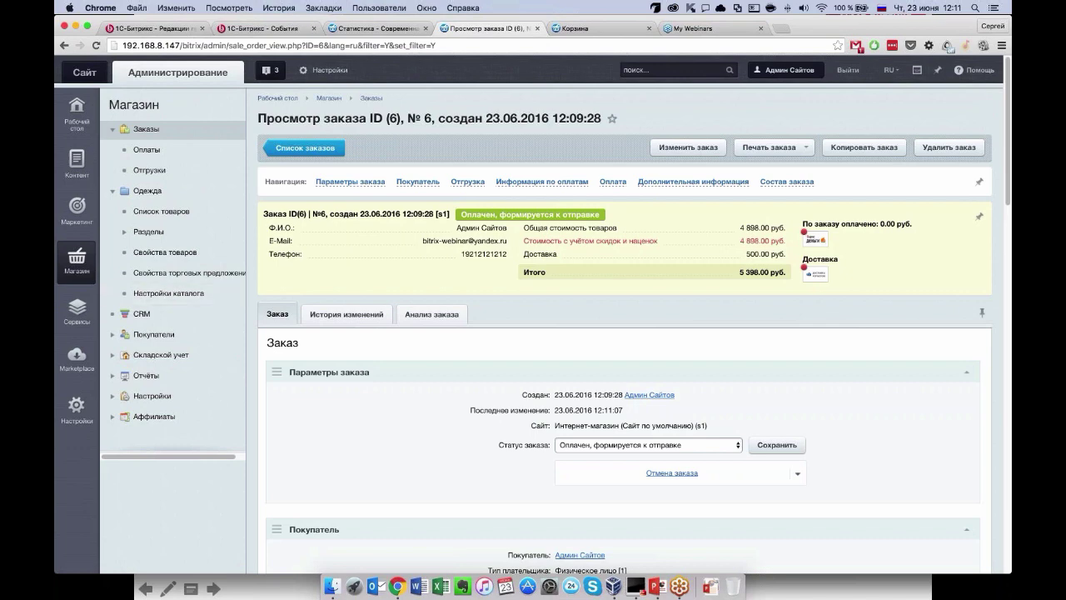
pyautogui.scroll(-3, 442, 489)
pyautogui.scroll(-2, 443, 490)
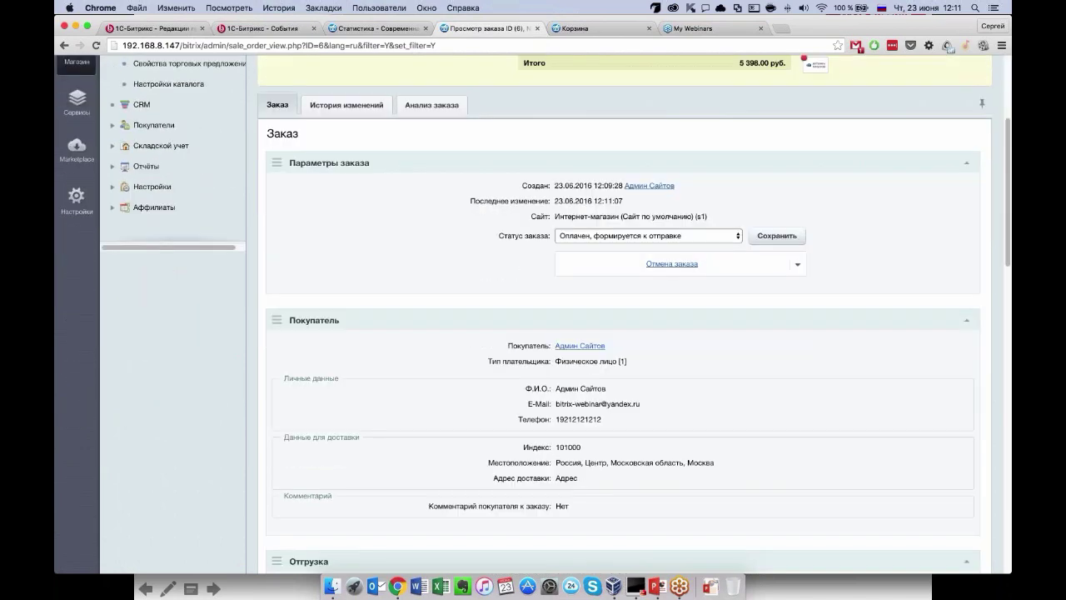
pyautogui.scroll(-8, 624, 333)
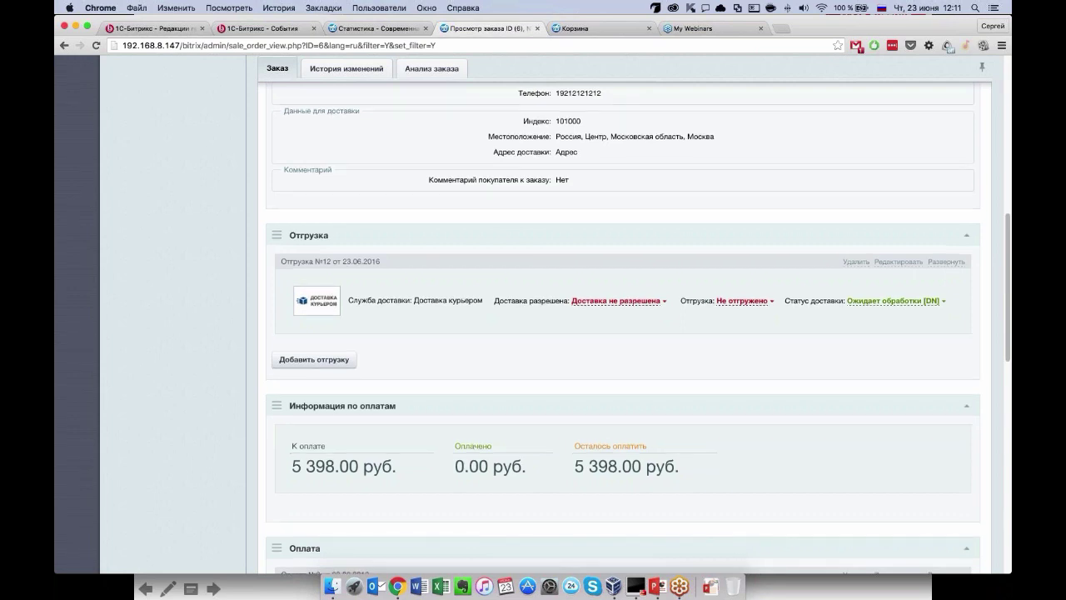
pyautogui.scroll(-3, 624, 333)
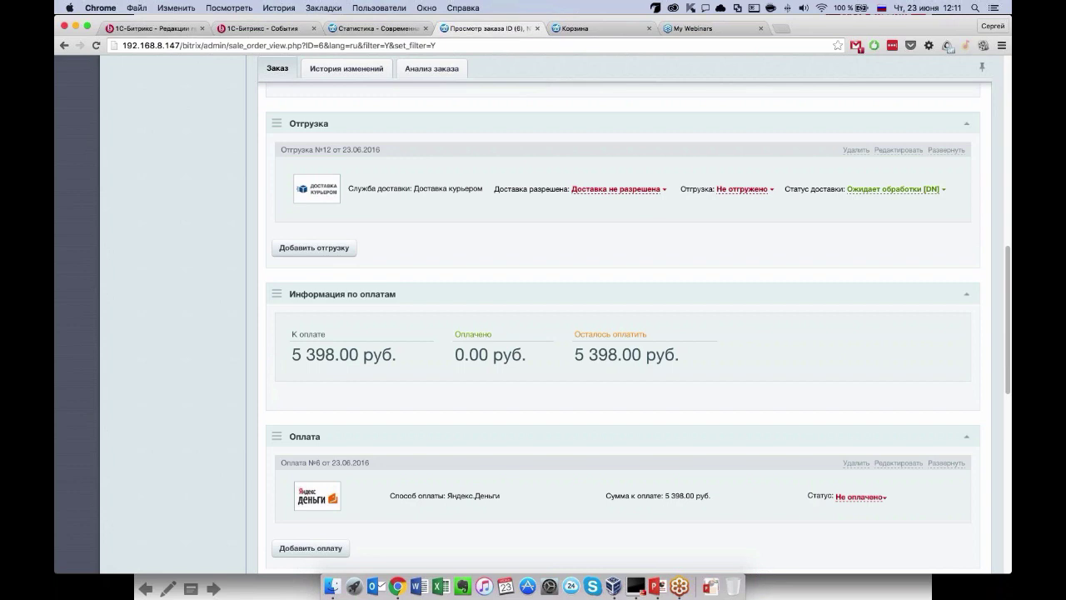
pyautogui.scroll(-1, 624, 333)
pyautogui.scroll(-4, 625, 333)
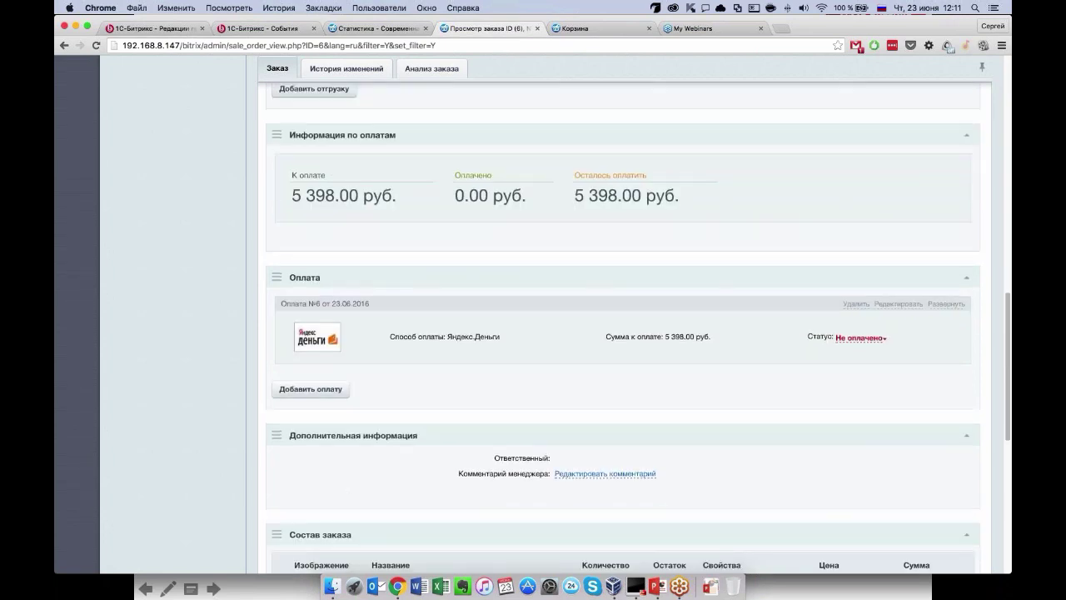
pyautogui.scroll(-2, 521, 254)
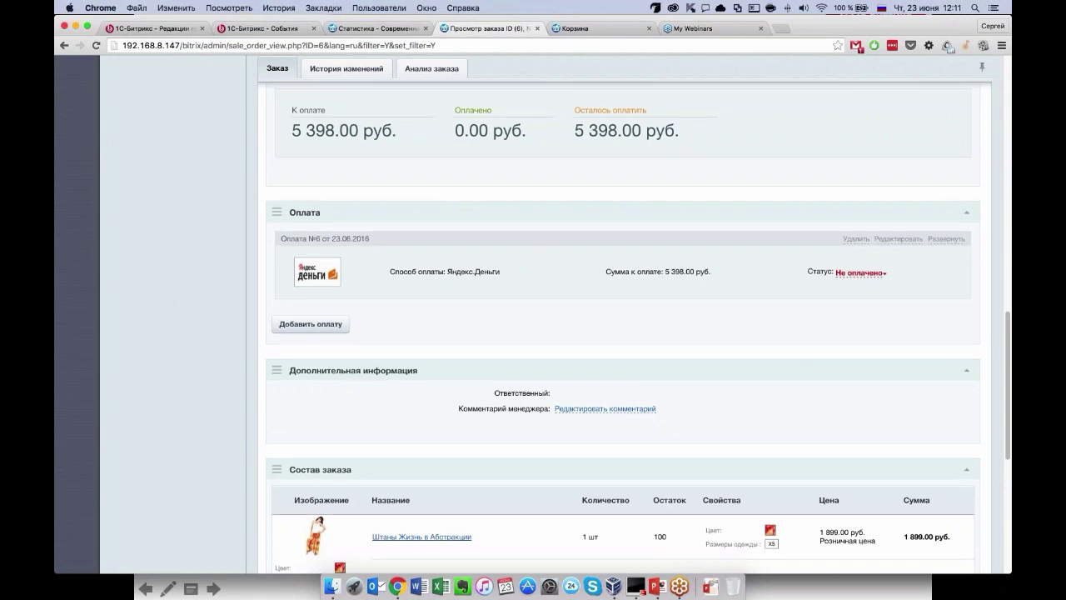
pyautogui.scroll(-1, 779, 337)
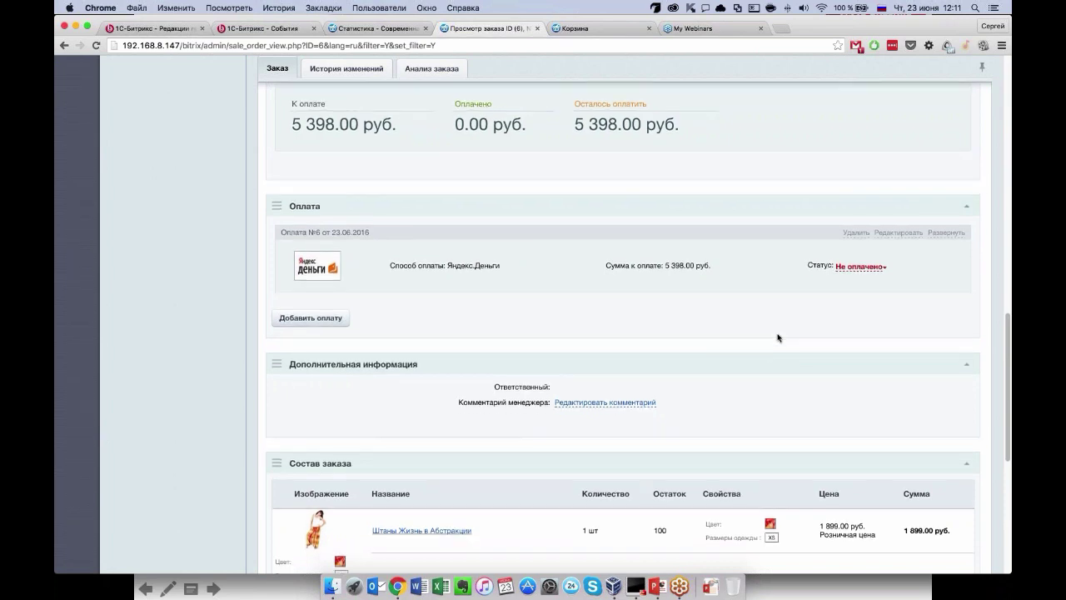
pyautogui.click(861, 267)
pyautogui.click(865, 286)
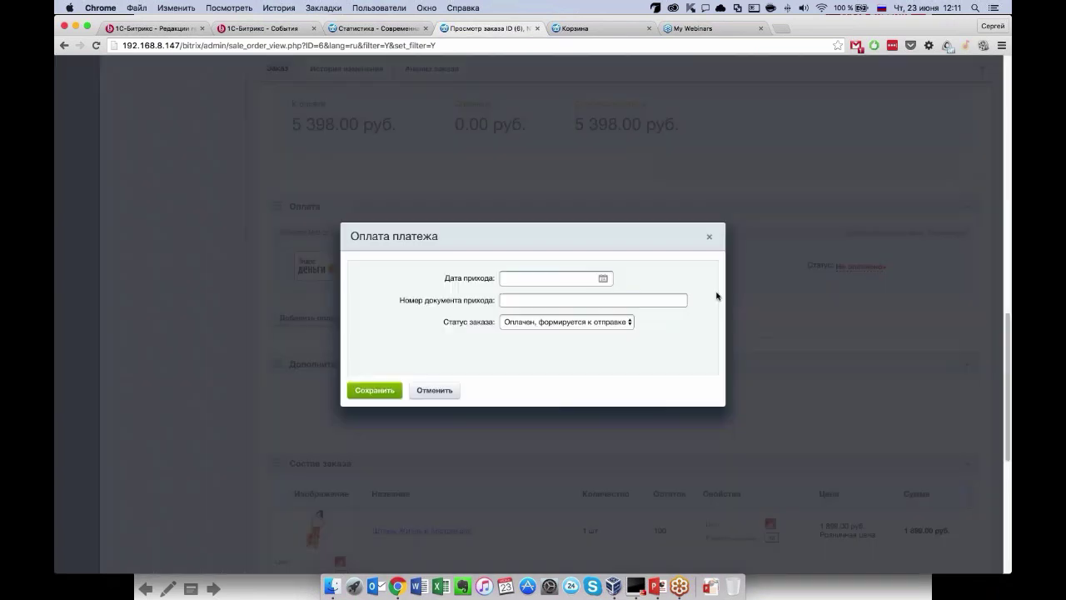
pyautogui.click(603, 278)
pyautogui.click(659, 364)
pyautogui.click(521, 301)
pyautogui.write('11')
pyautogui.click(375, 390)
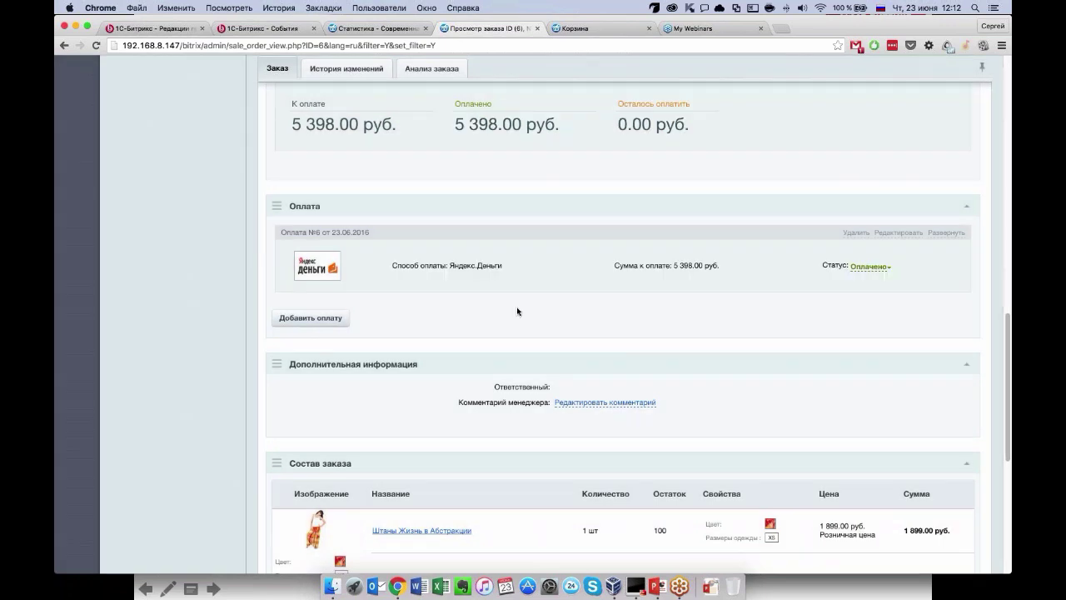
pyautogui.scroll(-2, 517, 311)
pyautogui.scroll(3, 398, 305)
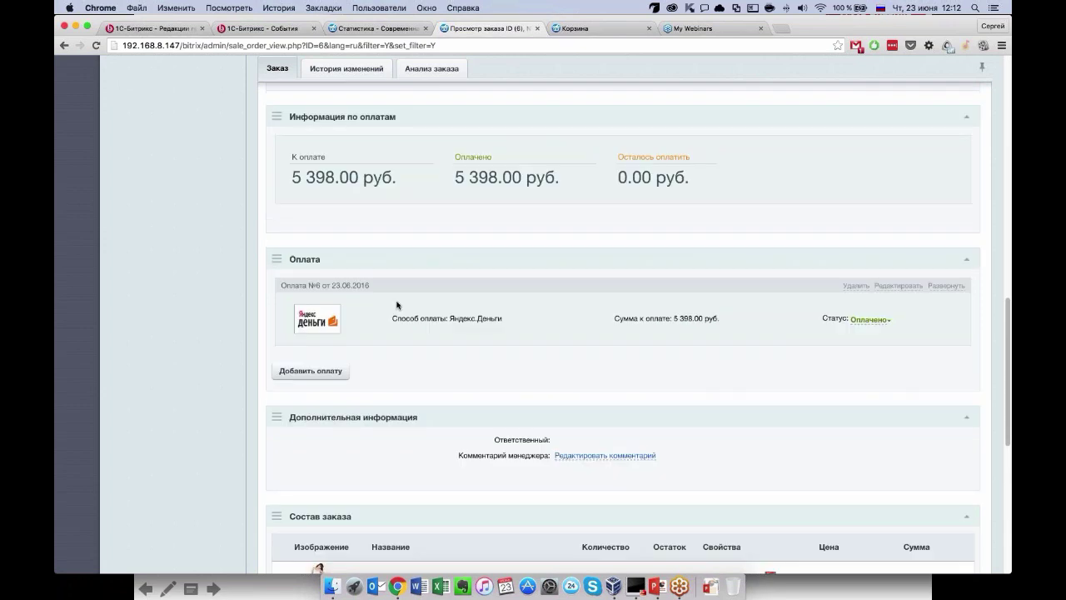
pyautogui.scroll(1, 397, 305)
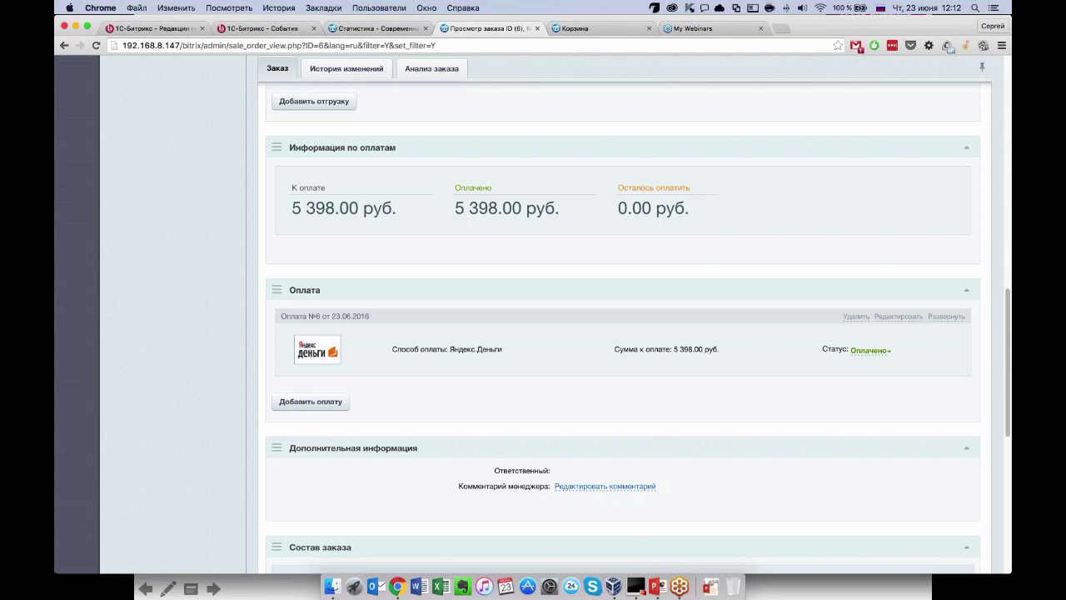
pyautogui.scroll(-5, 533, 386)
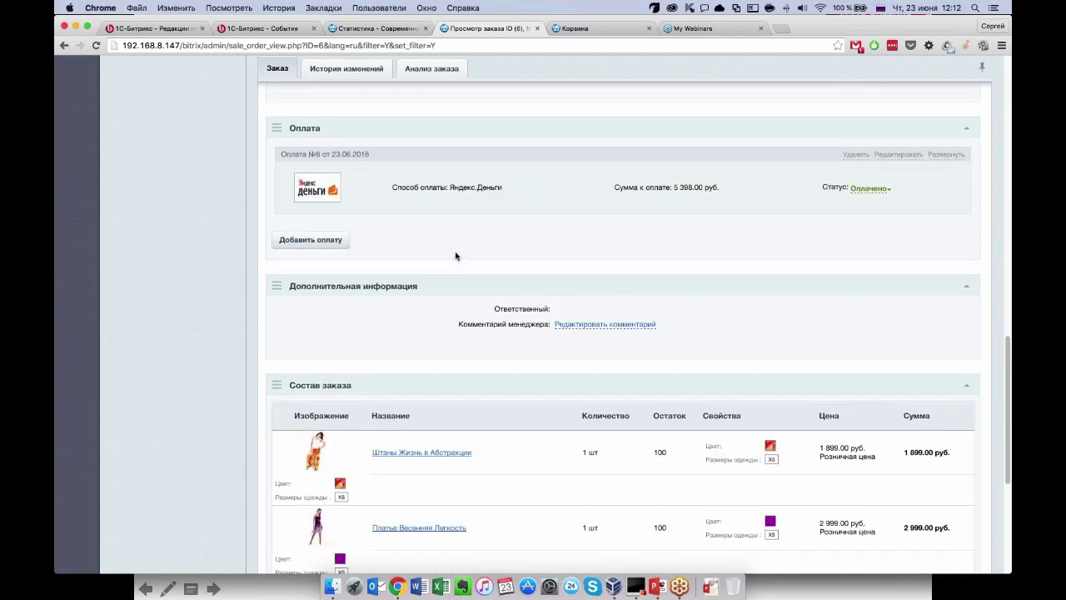
pyautogui.scroll(-6, 457, 321)
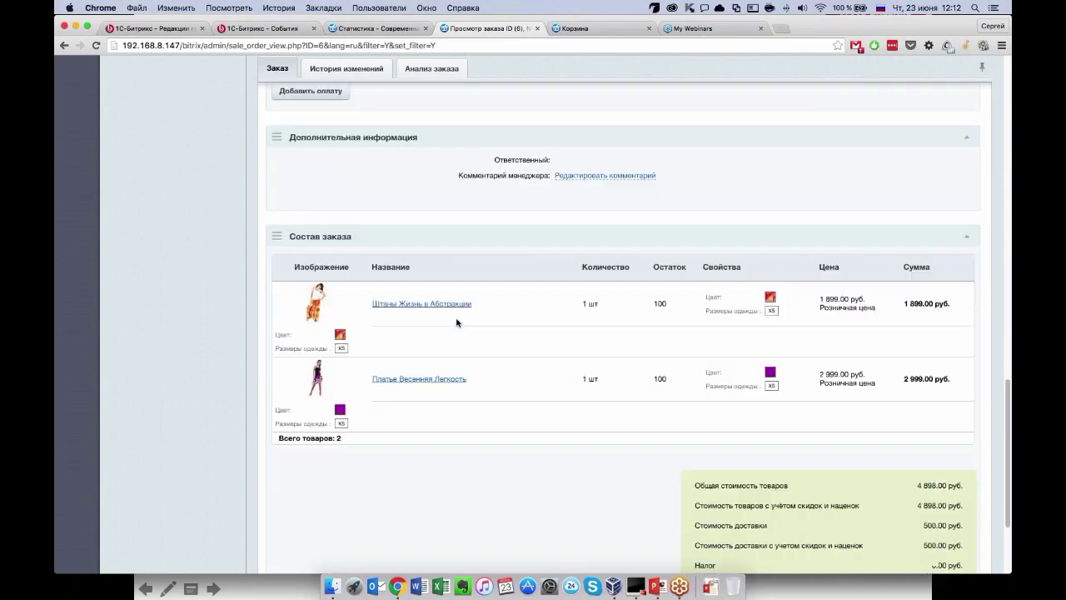
pyautogui.scroll(-1, 456, 323)
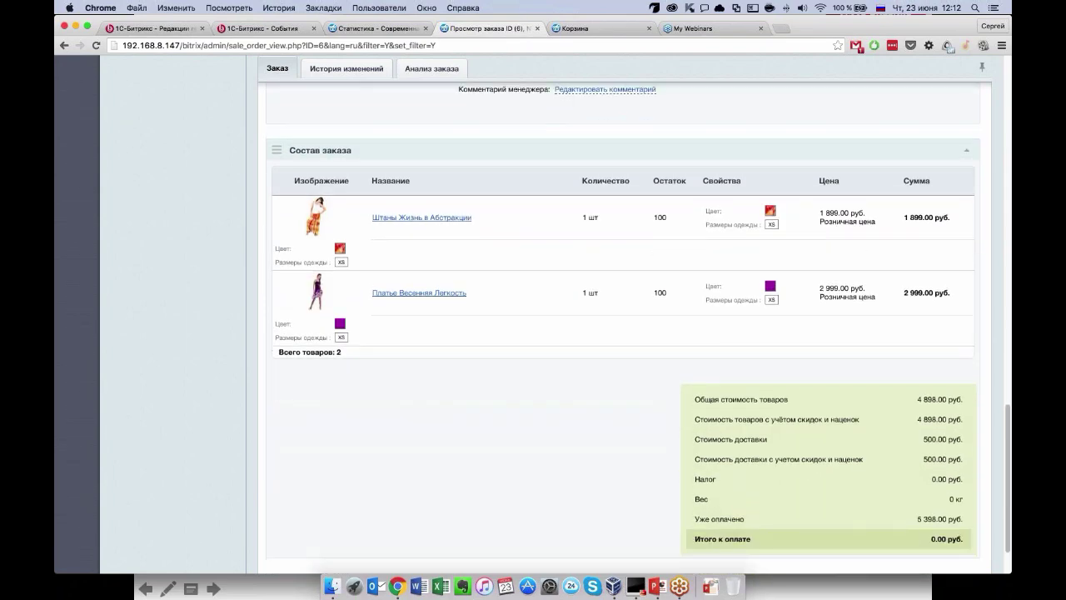
pyautogui.scroll(1, 481, 358)
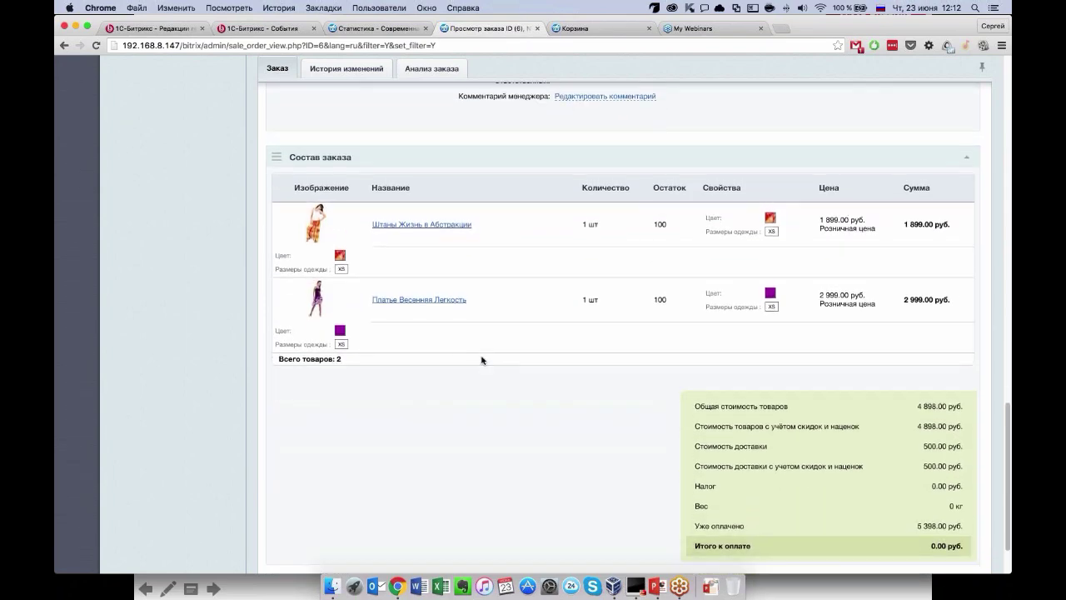
pyautogui.scroll(-1, 481, 360)
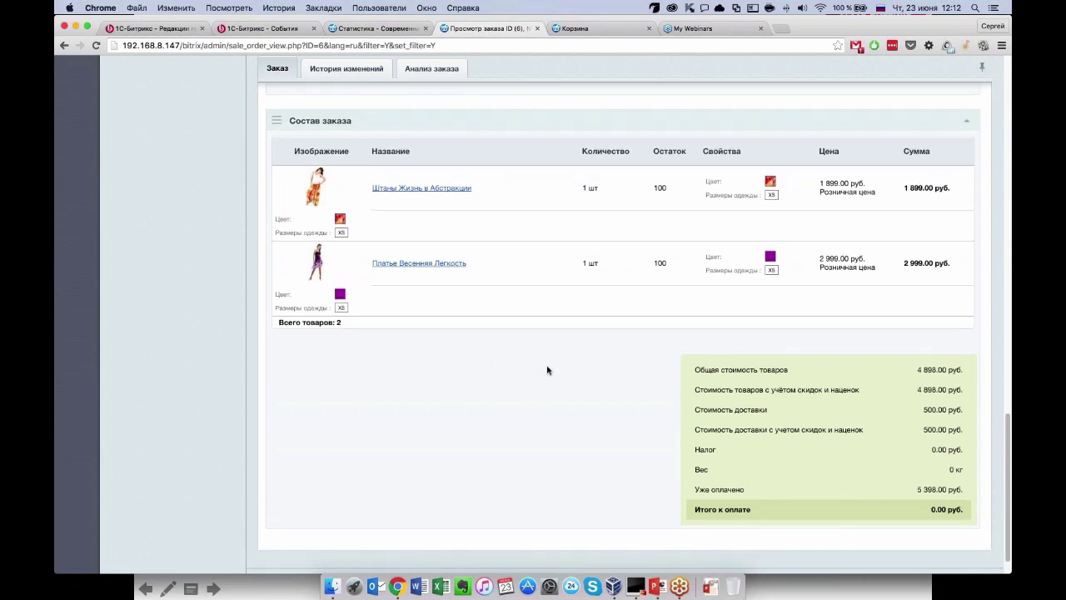
pyautogui.scroll(-1, 547, 370)
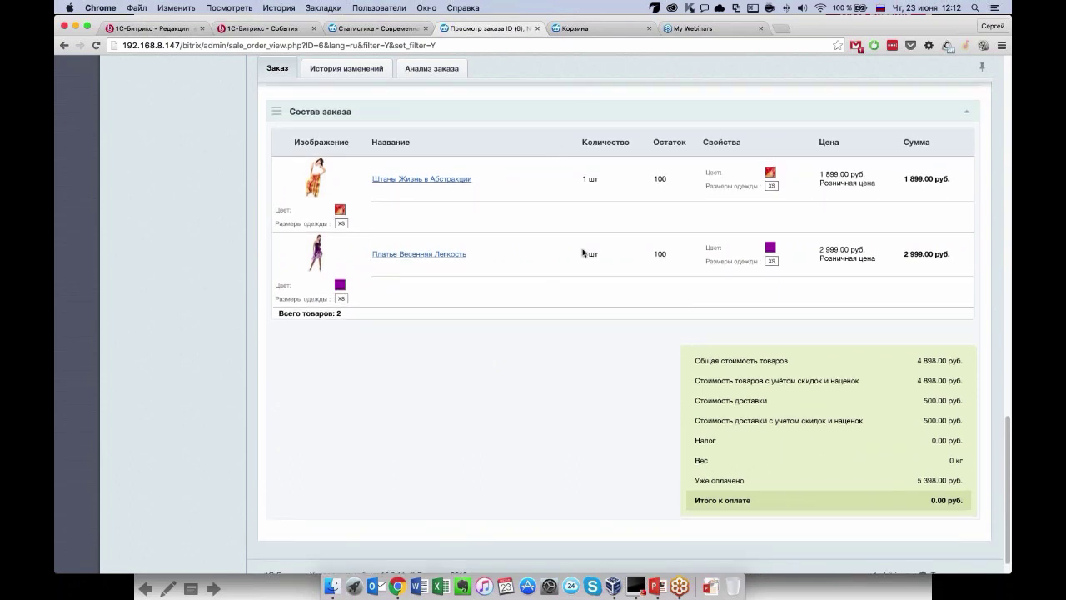
pyautogui.scroll(-1, 614, 399)
pyautogui.scroll(5, 613, 401)
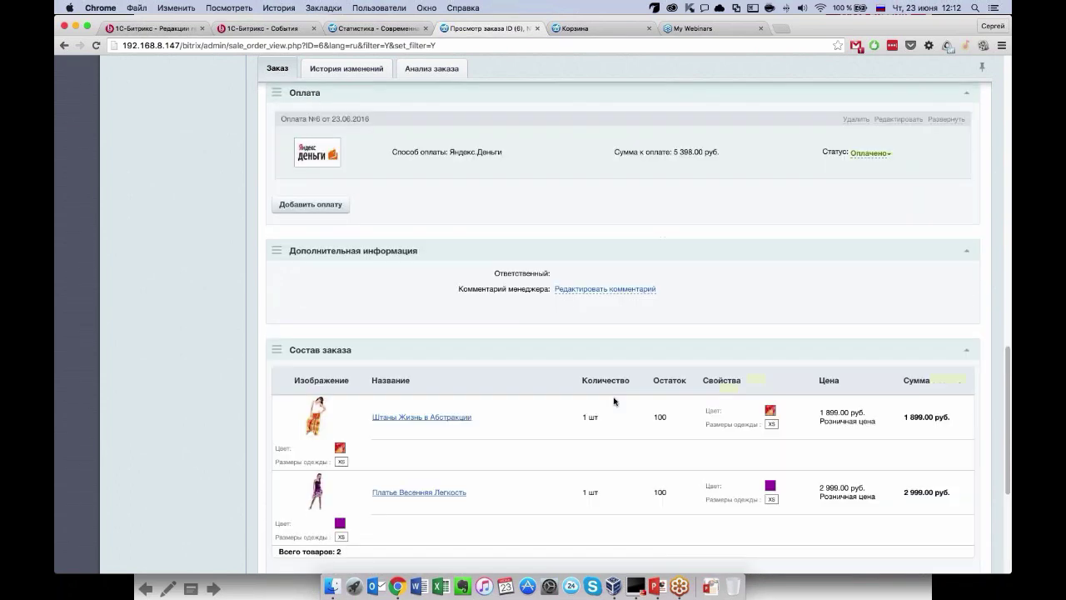
pyautogui.scroll(-1, 614, 401)
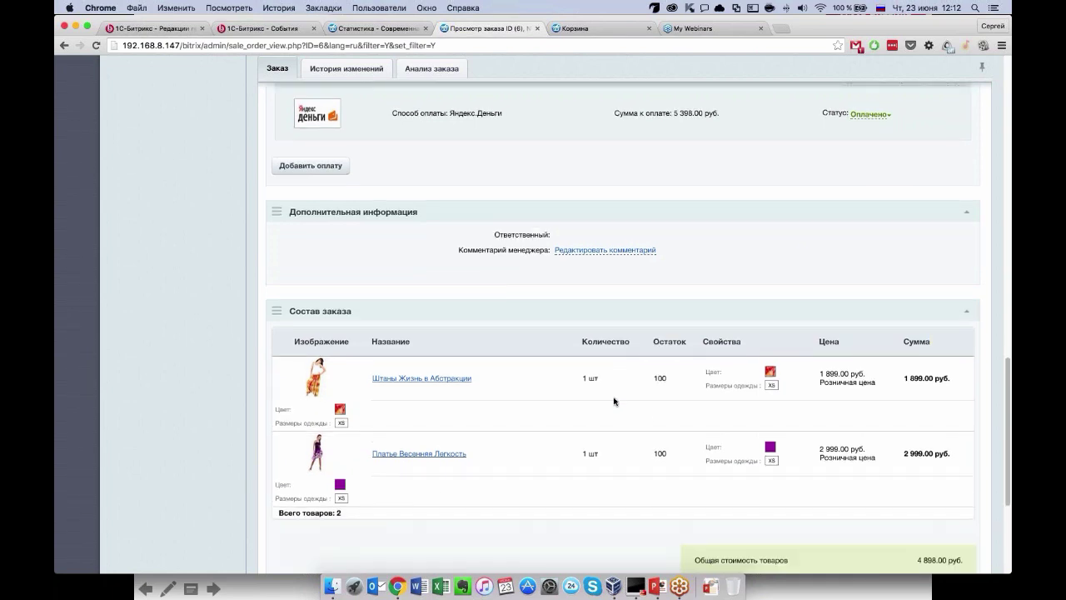
pyautogui.scroll(-1, 613, 401)
pyautogui.scroll(20, 614, 401)
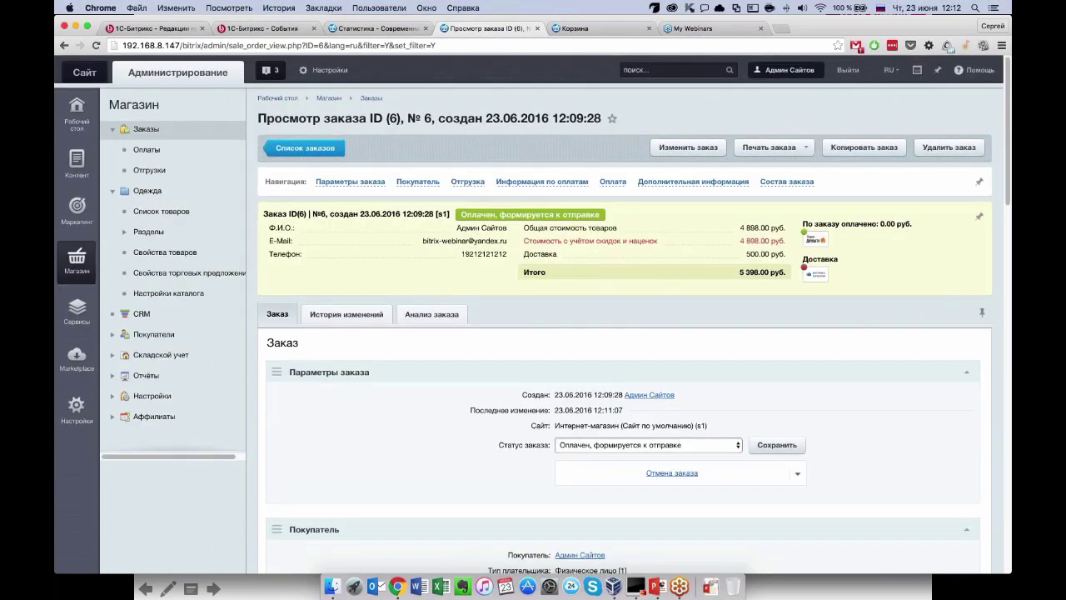
pyautogui.click(688, 147)
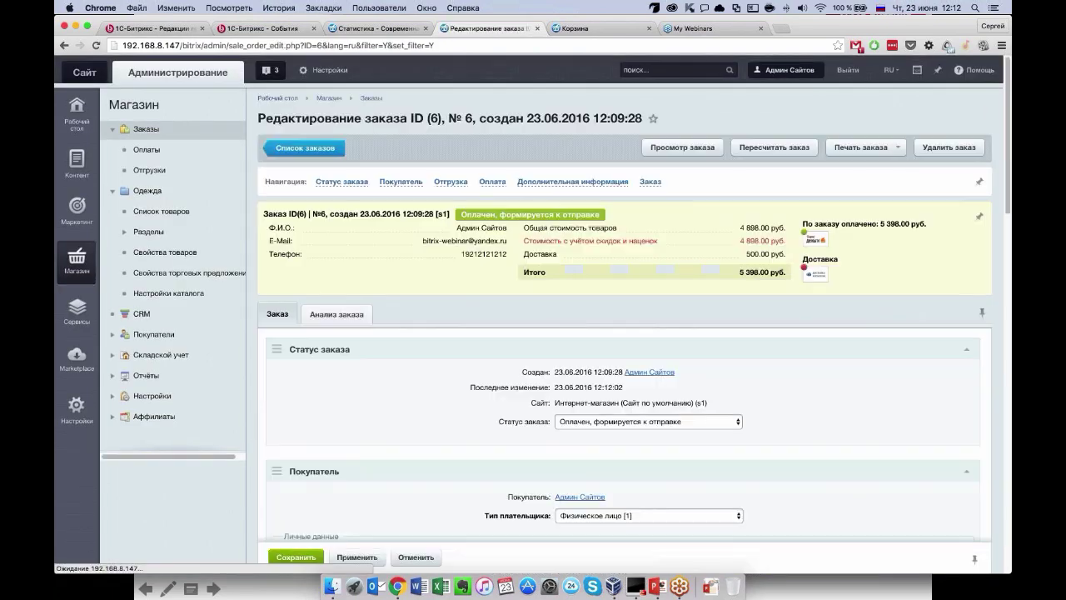
# From Обувь > Пантолеты, add the black Пантолеты Кости на Пляже in size 39 (899 руб.) to the order.
pyautogui.scroll(-20, 614, 333)
pyautogui.scroll(3, 620, 308)
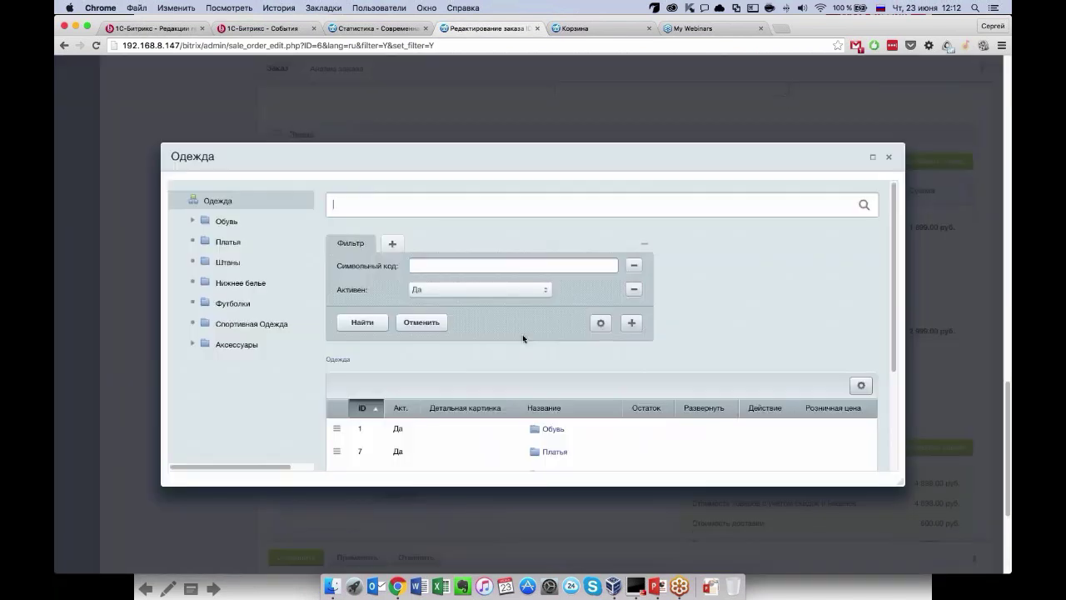
pyautogui.click(553, 429)
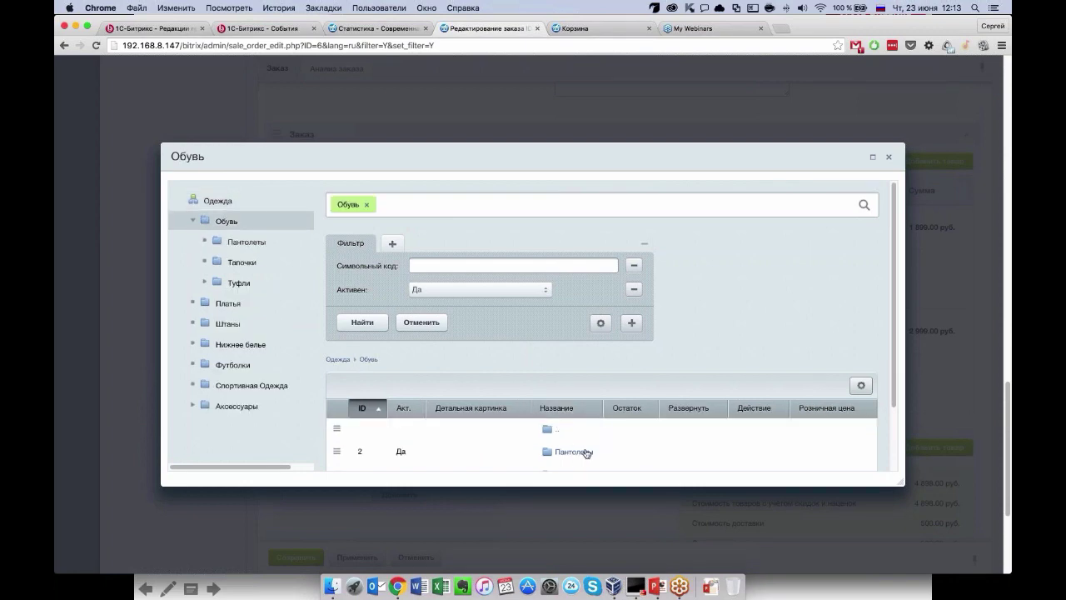
pyautogui.doubleClick(582, 452)
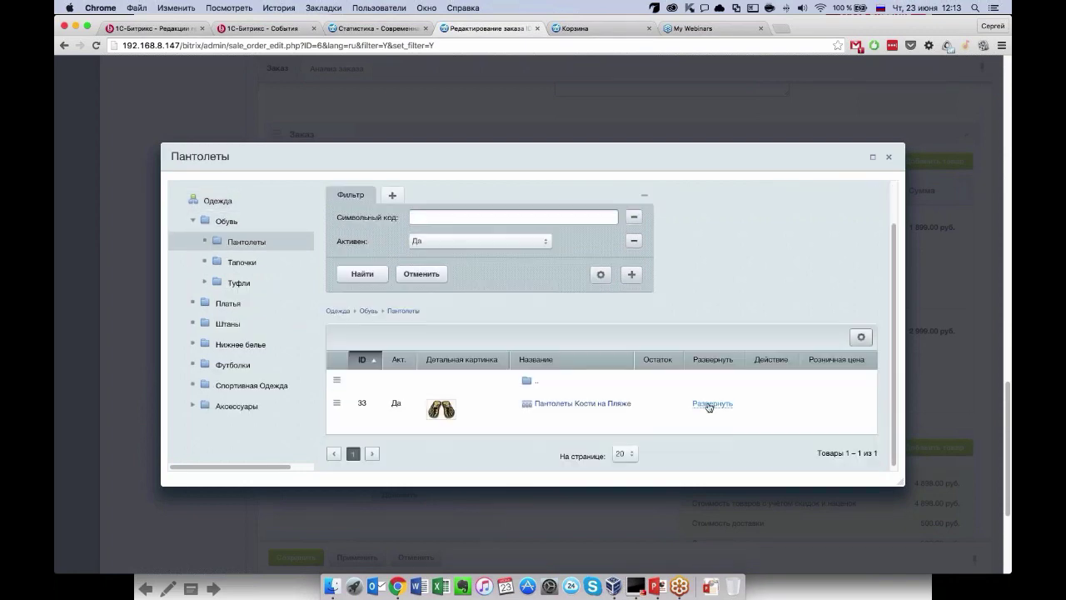
pyautogui.click(707, 405)
pyautogui.scroll(-3, 709, 406)
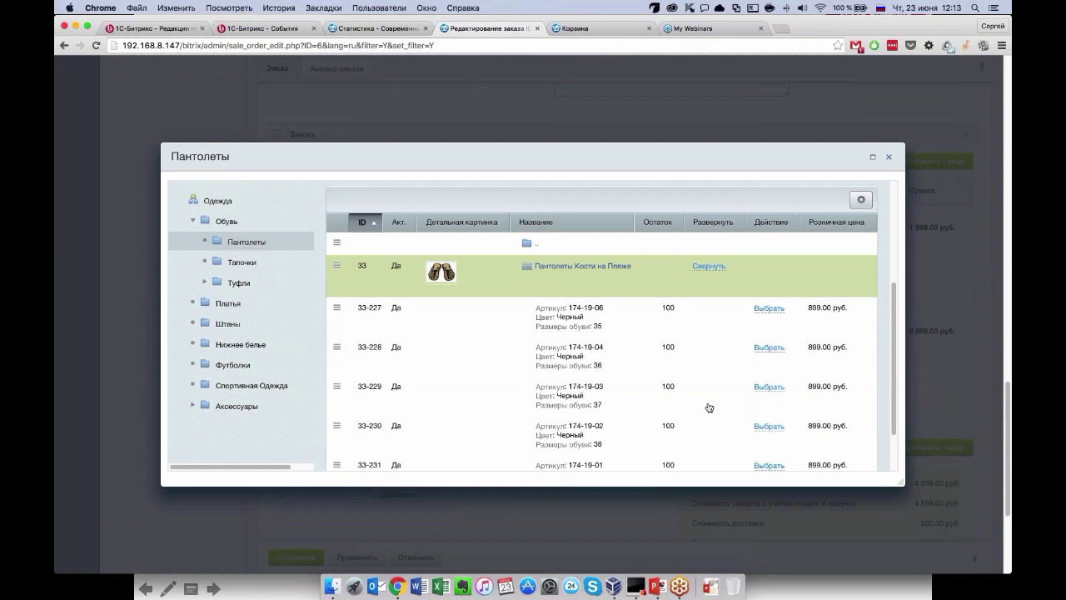
pyautogui.scroll(-2, 709, 408)
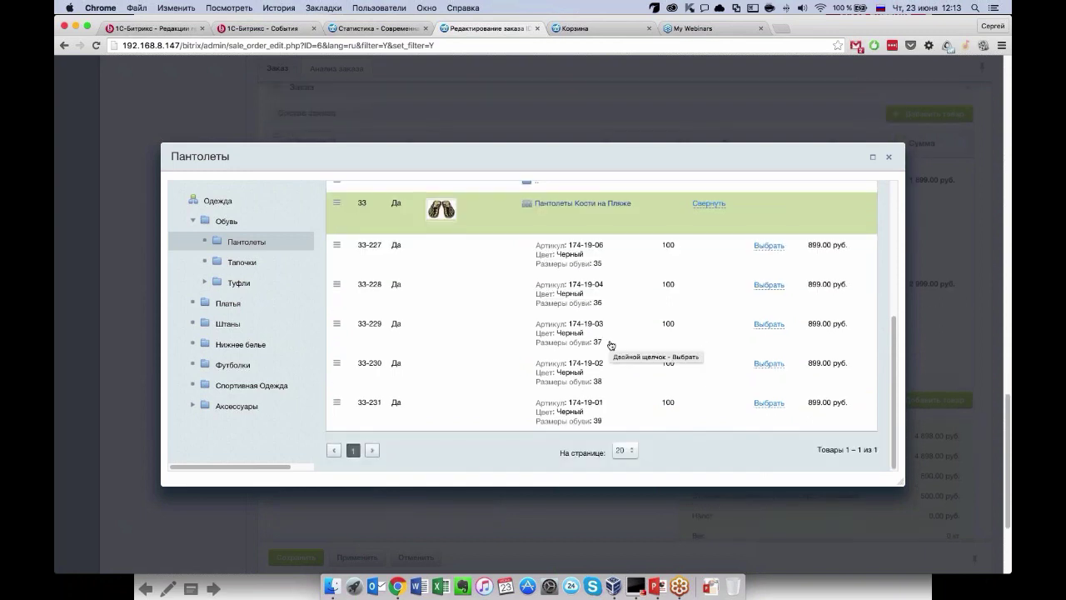
pyautogui.click(768, 403)
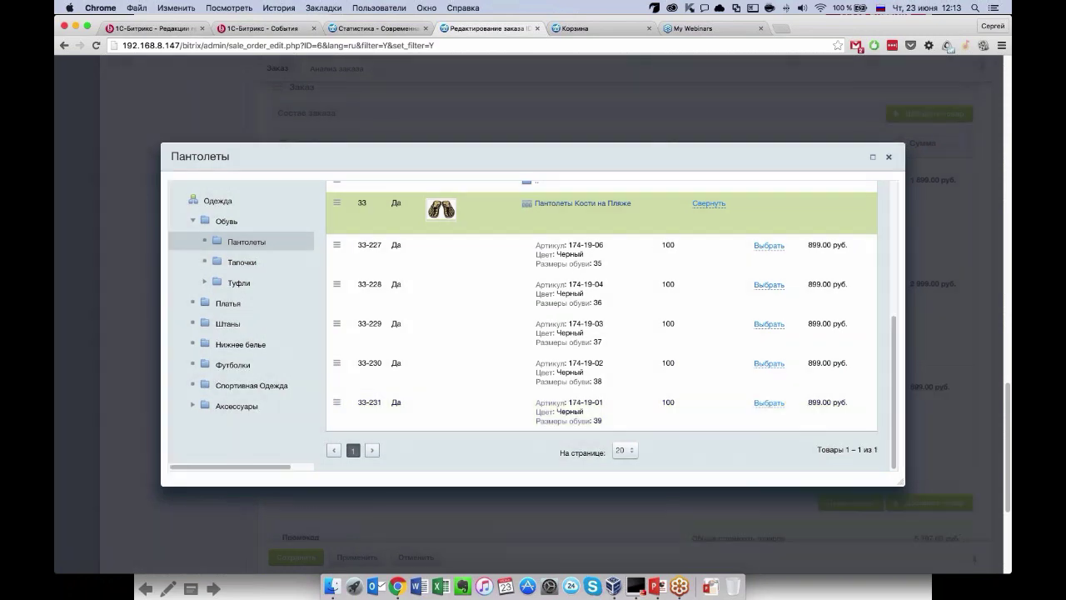
pyautogui.click(889, 157)
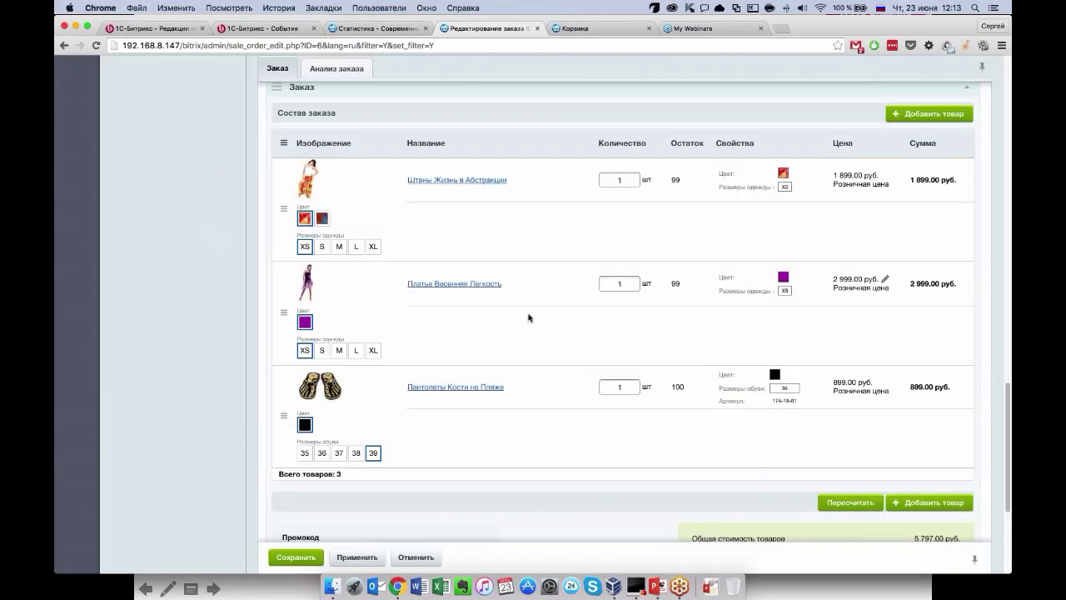
# Run Пересчитать and review the totals panel: goods 5 797.00 руб., 899.00 руб. still due.
pyautogui.scroll(-3, 525, 329)
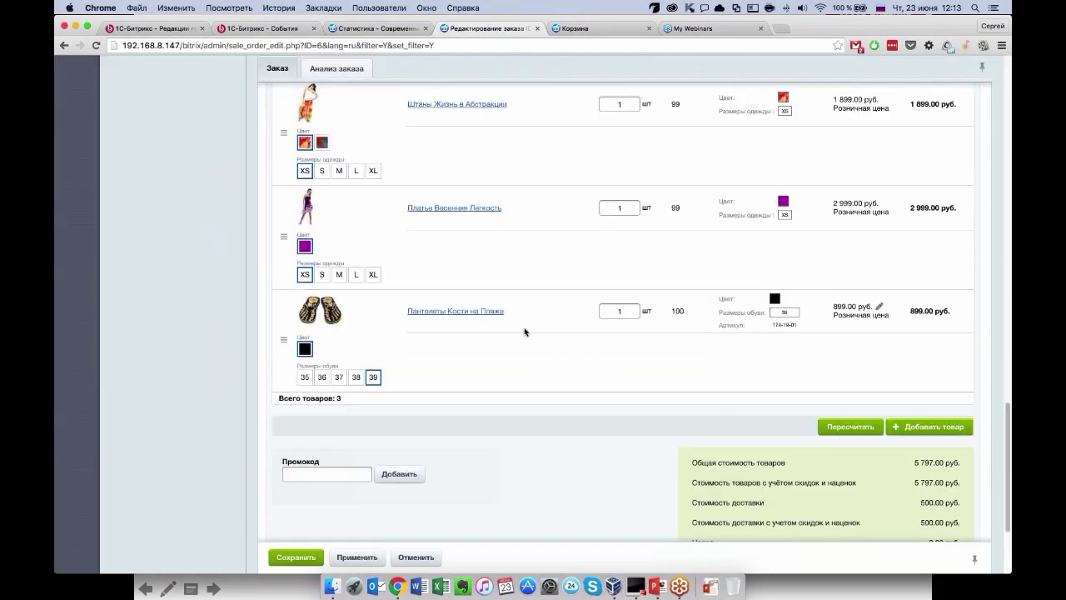
pyautogui.scroll(-1, 764, 393)
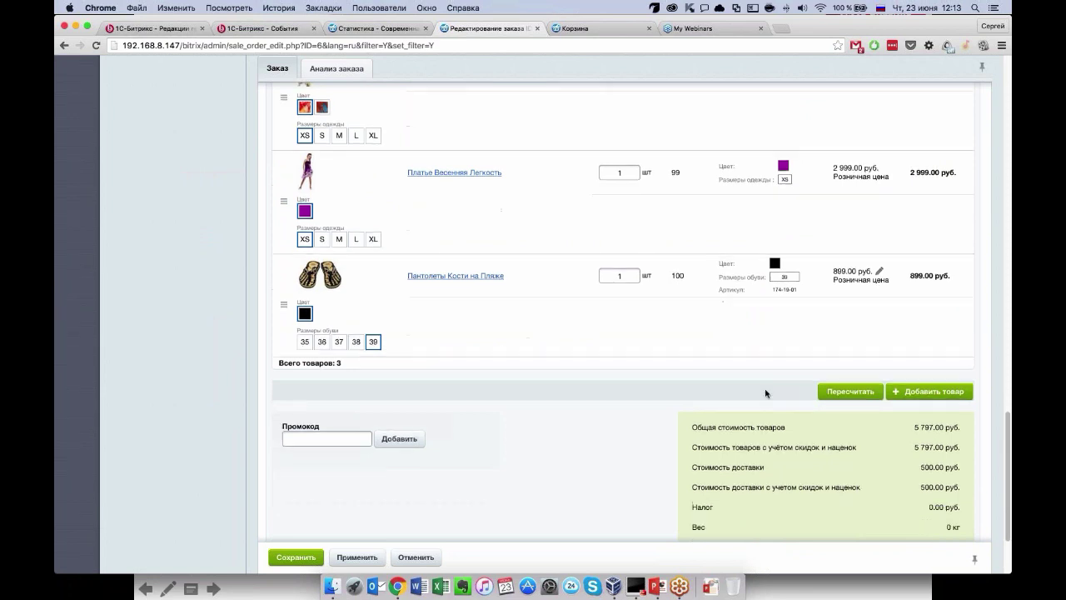
pyautogui.scroll(2, 800, 417)
pyautogui.click(851, 454)
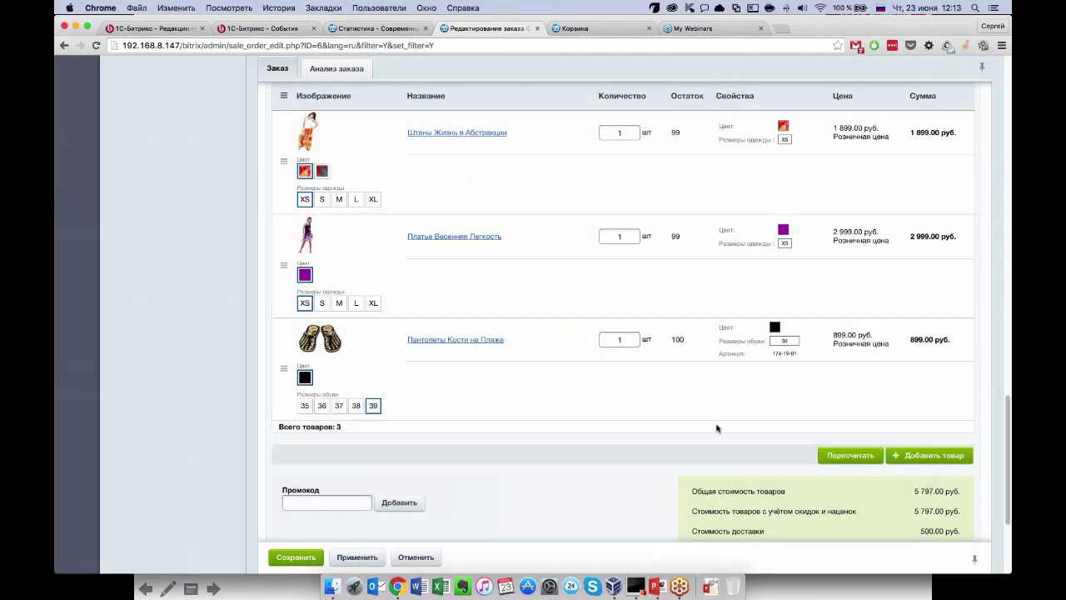
pyautogui.scroll(3, 716, 428)
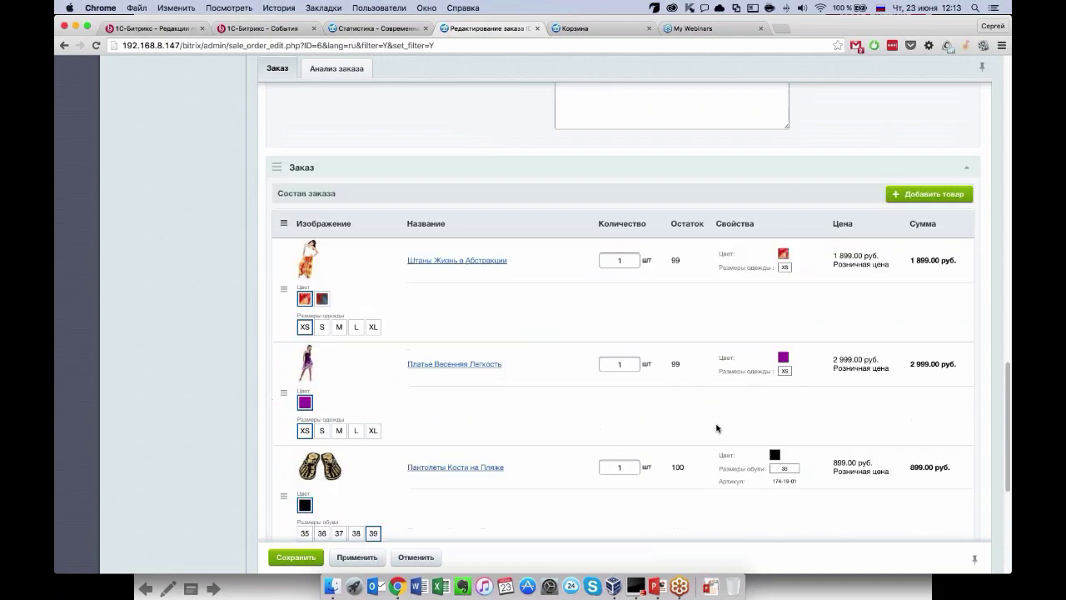
pyautogui.scroll(3, 712, 415)
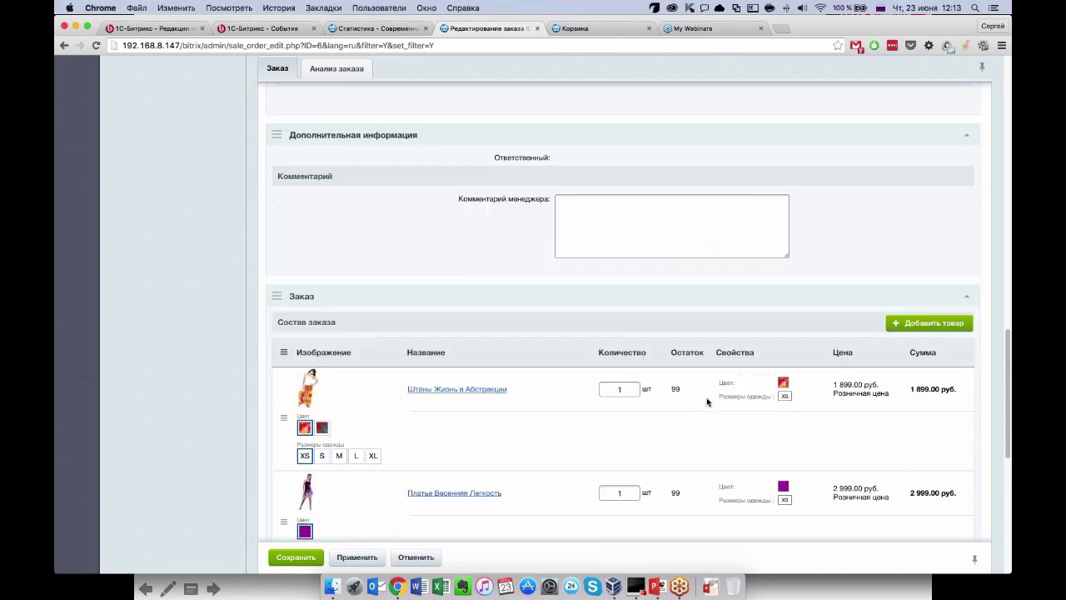
pyautogui.scroll(2, 704, 333)
pyautogui.scroll(-10, 707, 405)
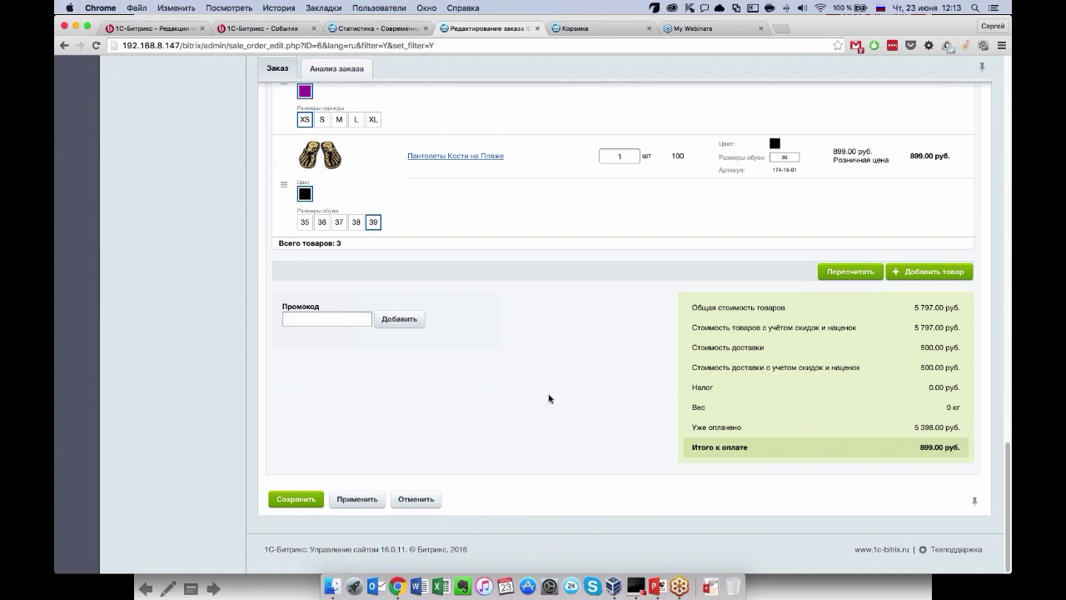
pyautogui.scroll(10, 549, 398)
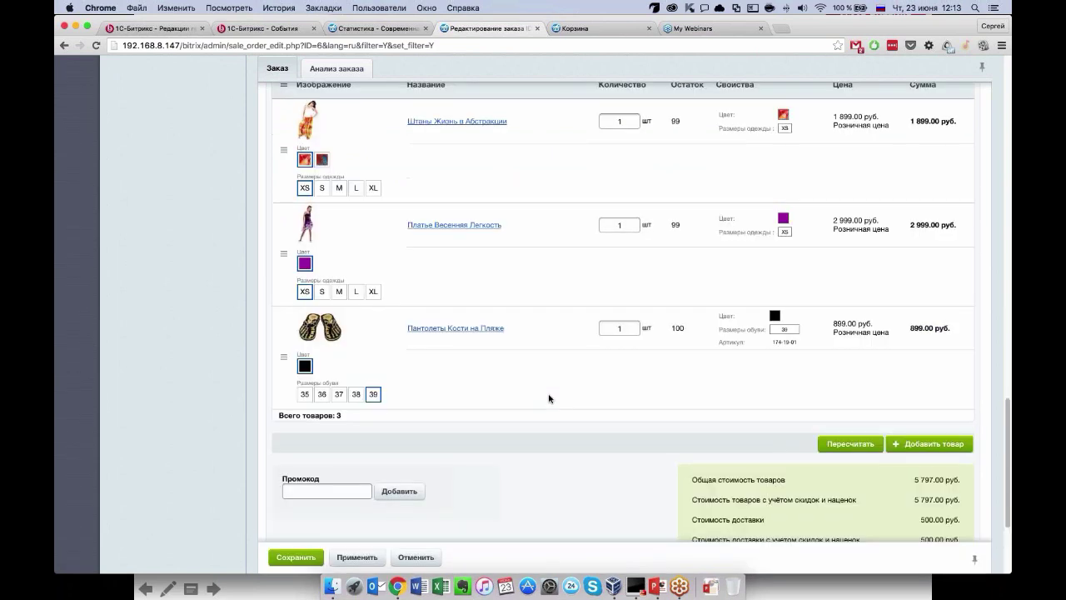
pyautogui.scroll(2, 549, 398)
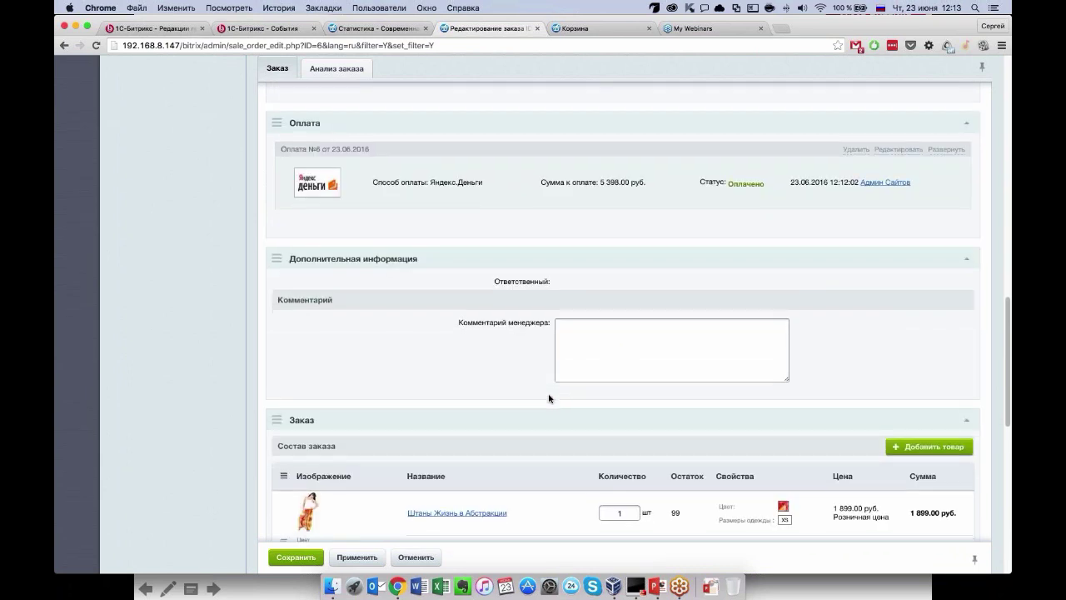
pyautogui.scroll(-5, 549, 398)
pyautogui.scroll(-3, 549, 398)
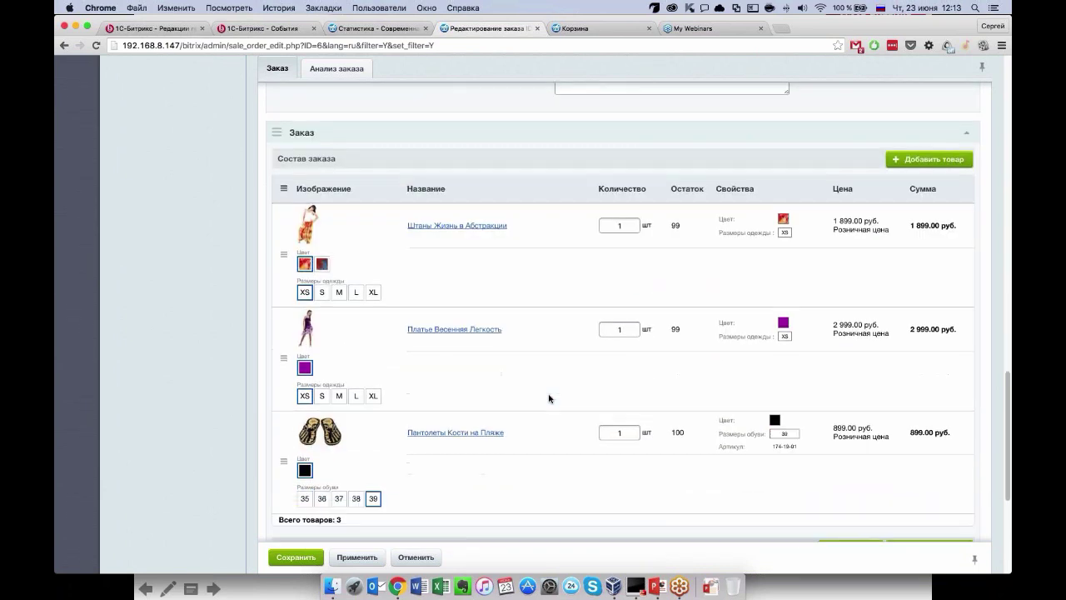
pyautogui.scroll(2, 540, 269)
pyautogui.scroll(20, 540, 269)
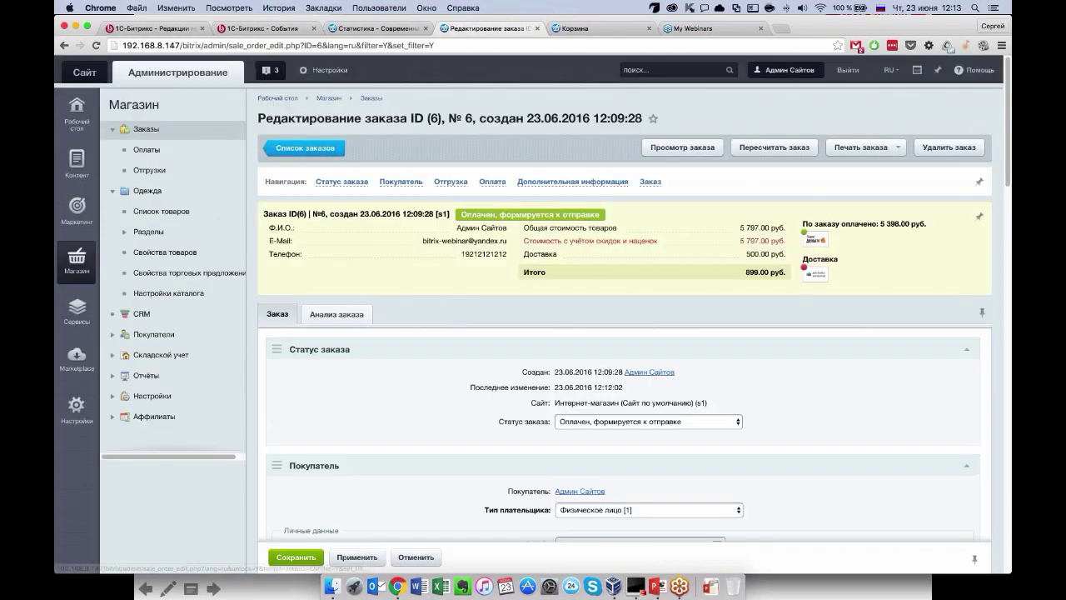
pyautogui.scroll(-20, 753, 184)
# Save order №6, reopen it and review Анализ заказа, where all three items are still unshipped.
pyautogui.click(295, 499)
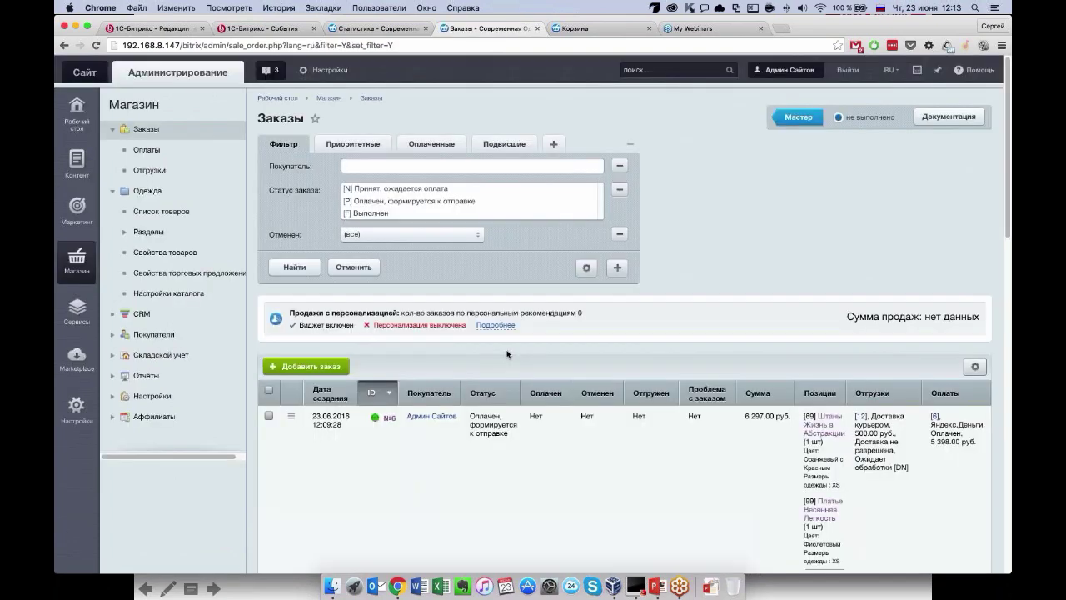
pyautogui.click(389, 418)
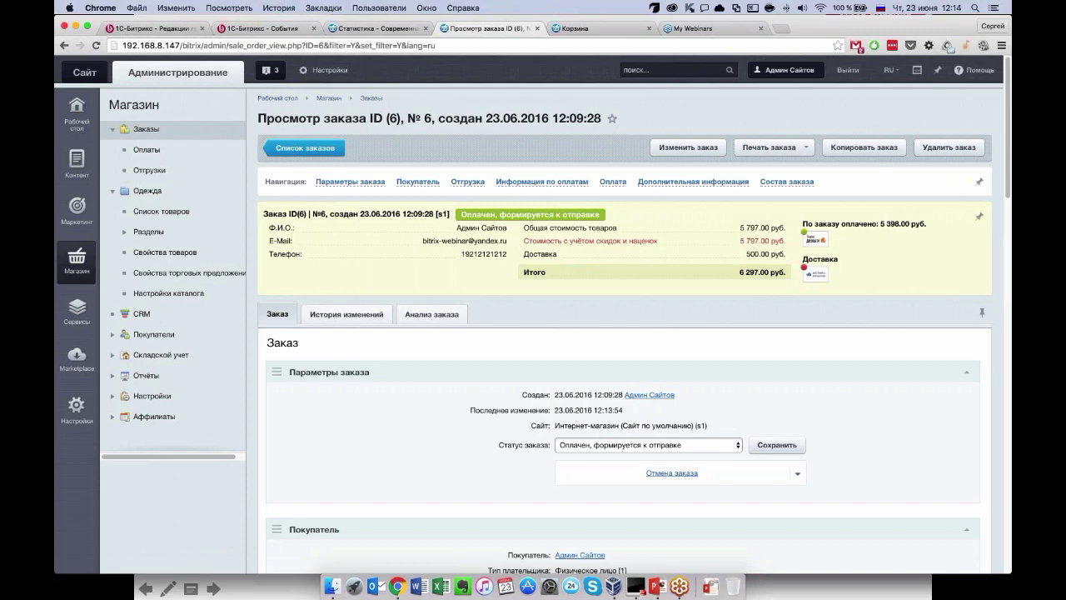
pyautogui.click(432, 314)
pyautogui.scroll(-3, 419, 409)
pyautogui.scroll(-3, 416, 413)
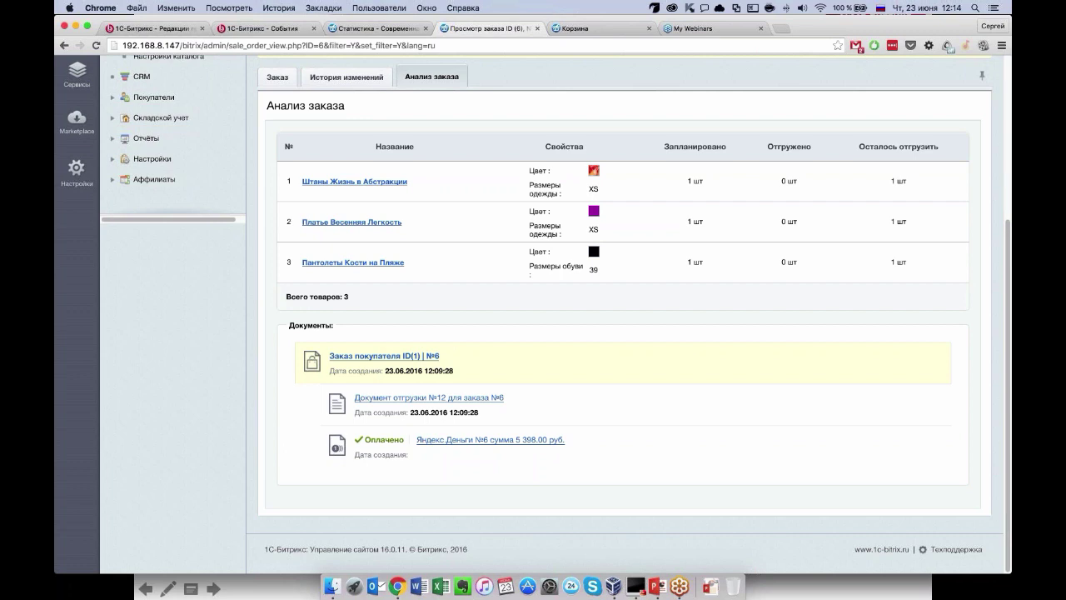
# Open the order's Яндекс.Деньги payment record and look at its change history.
pyautogui.click(505, 447)
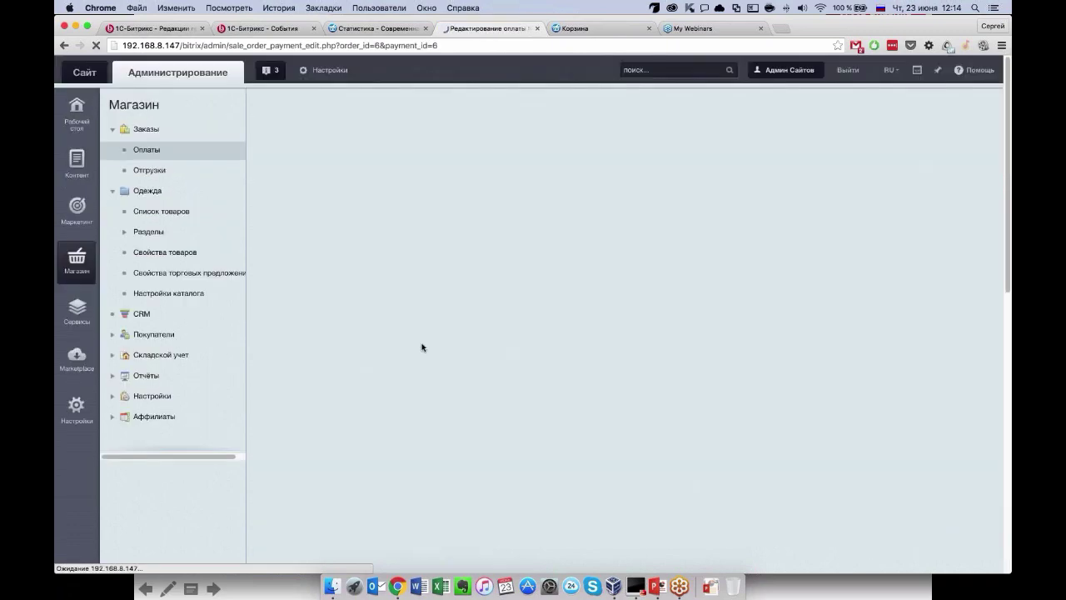
pyautogui.scroll(-4, 422, 347)
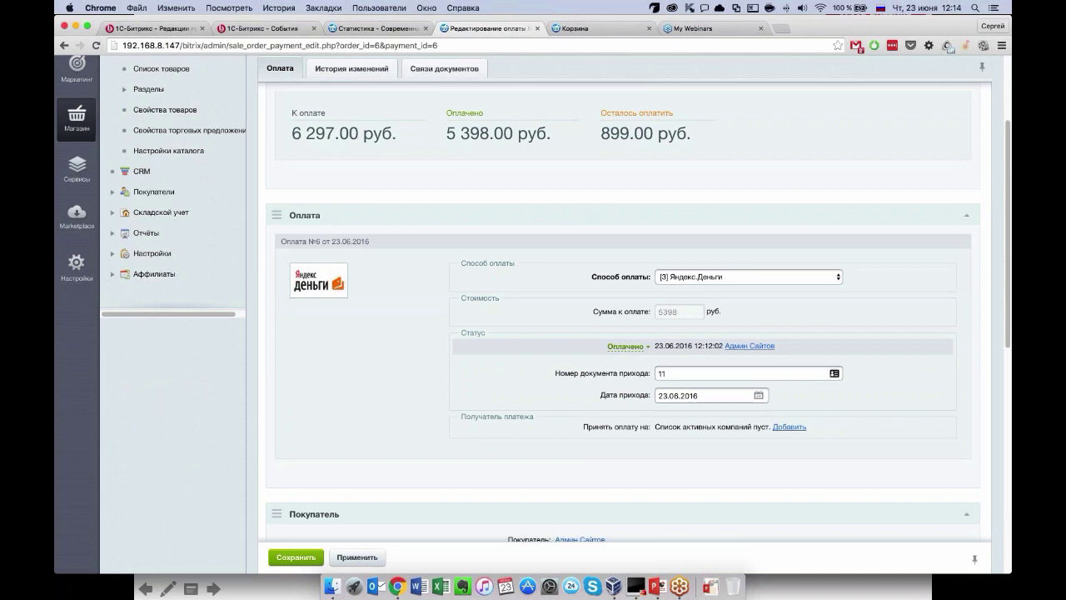
pyautogui.scroll(-7, 558, 398)
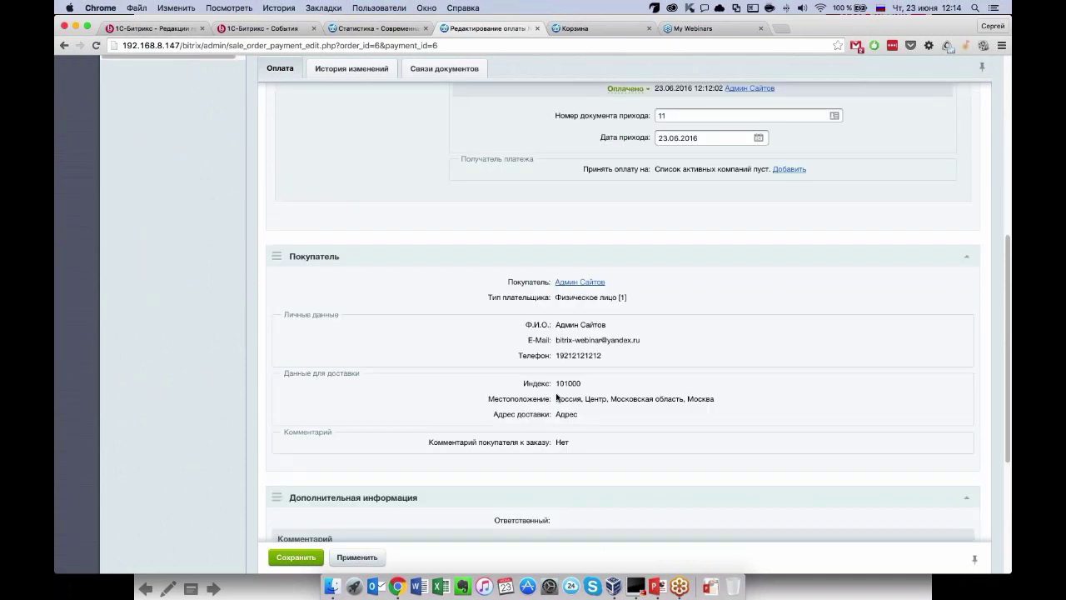
pyautogui.scroll(-1, 558, 398)
pyautogui.scroll(-6, 557, 398)
pyautogui.scroll(17, 558, 397)
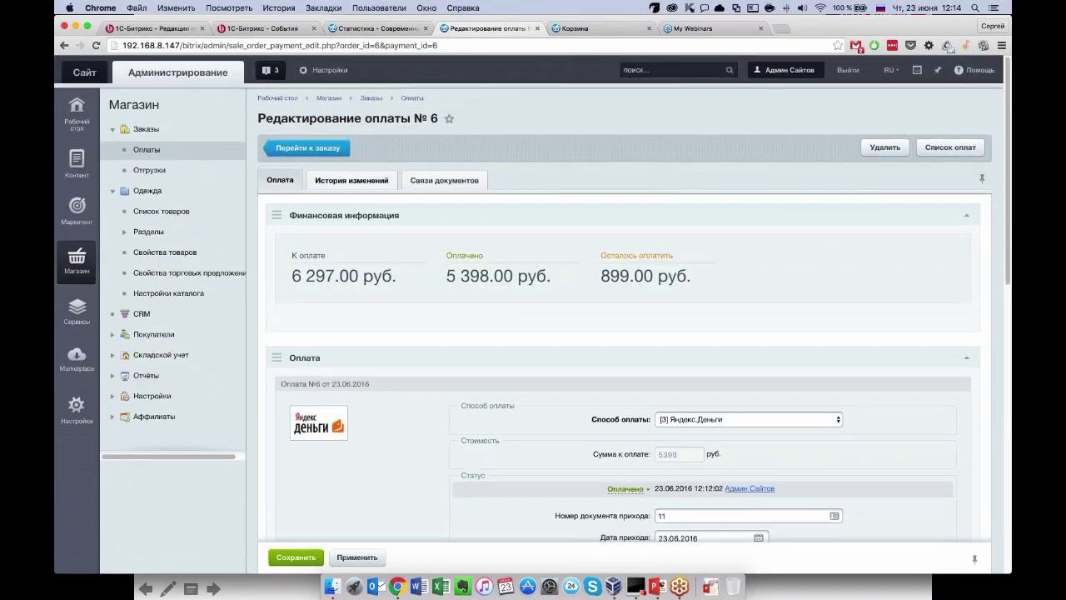
pyautogui.click(352, 180)
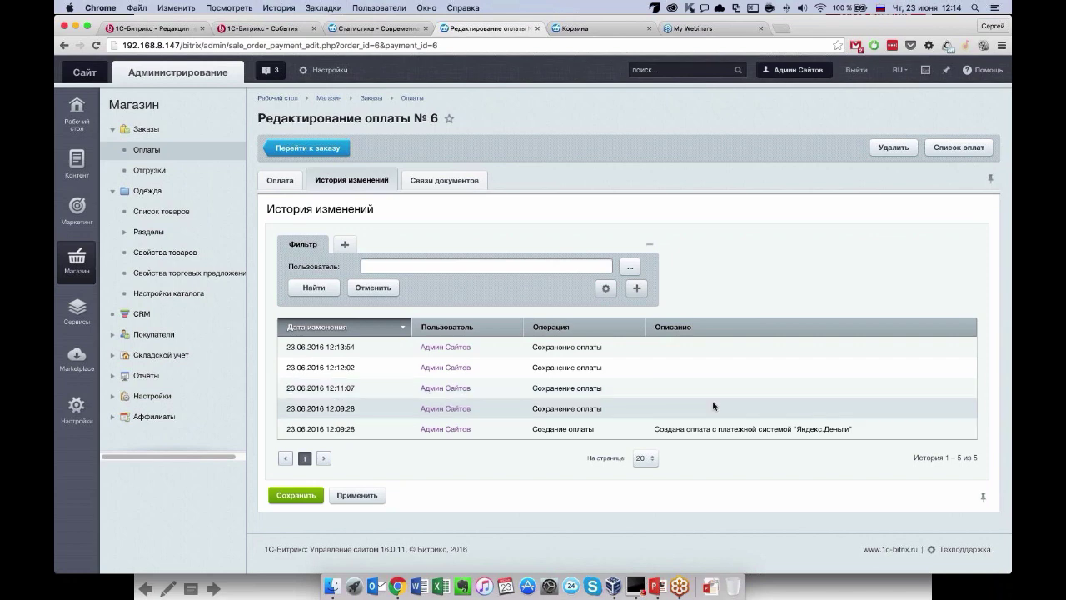
# Check the payment figures (6 297 due, 5 398 paid, 899 left), then return to order №6.
pyautogui.click(280, 180)
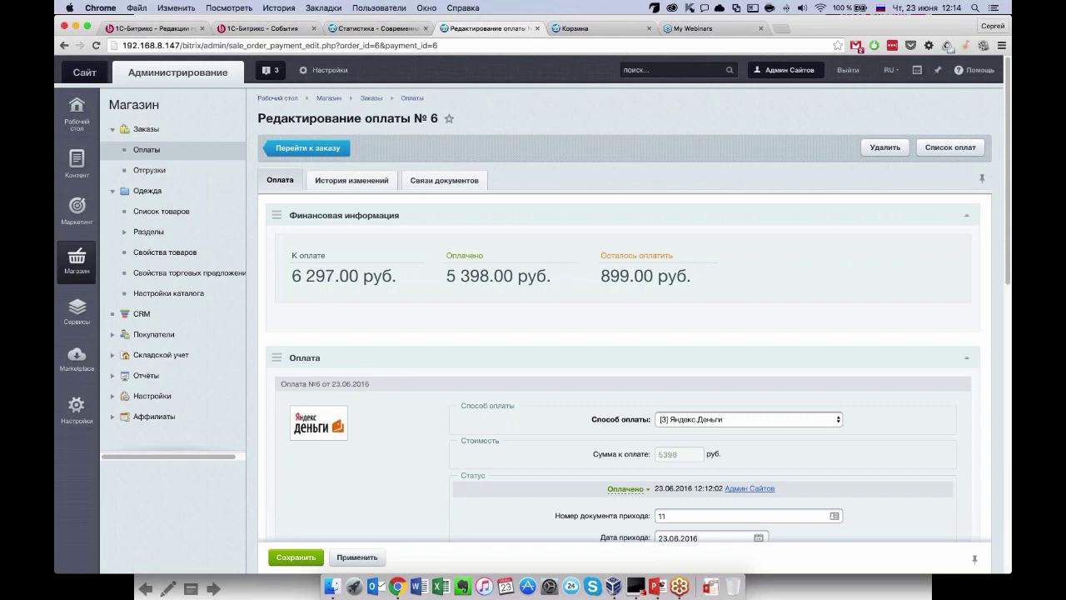
pyautogui.scroll(-1, 350, 180)
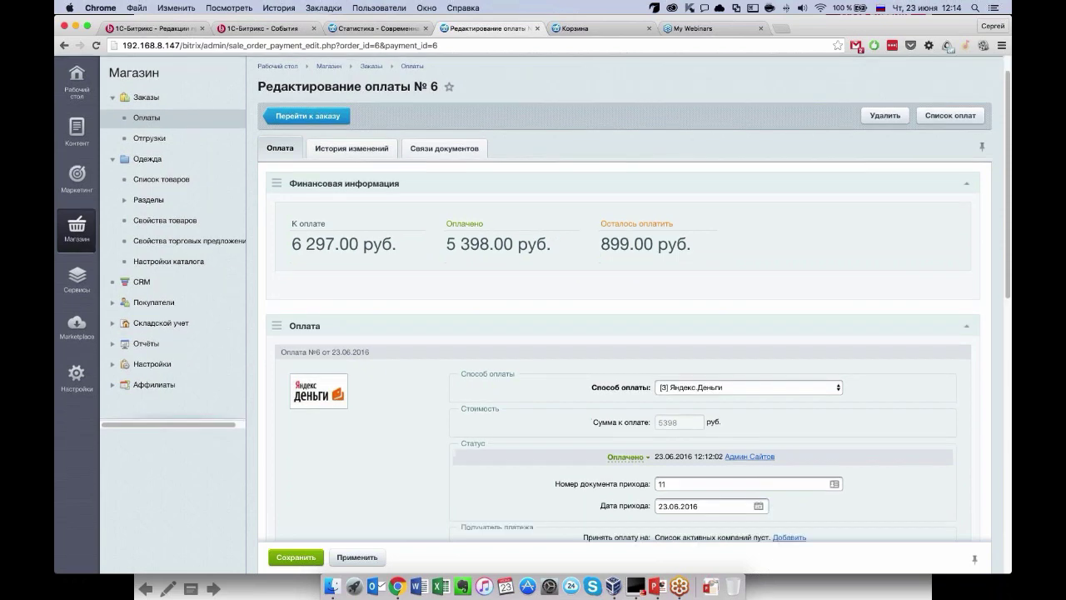
pyautogui.scroll(1, 306, 148)
pyautogui.click(307, 148)
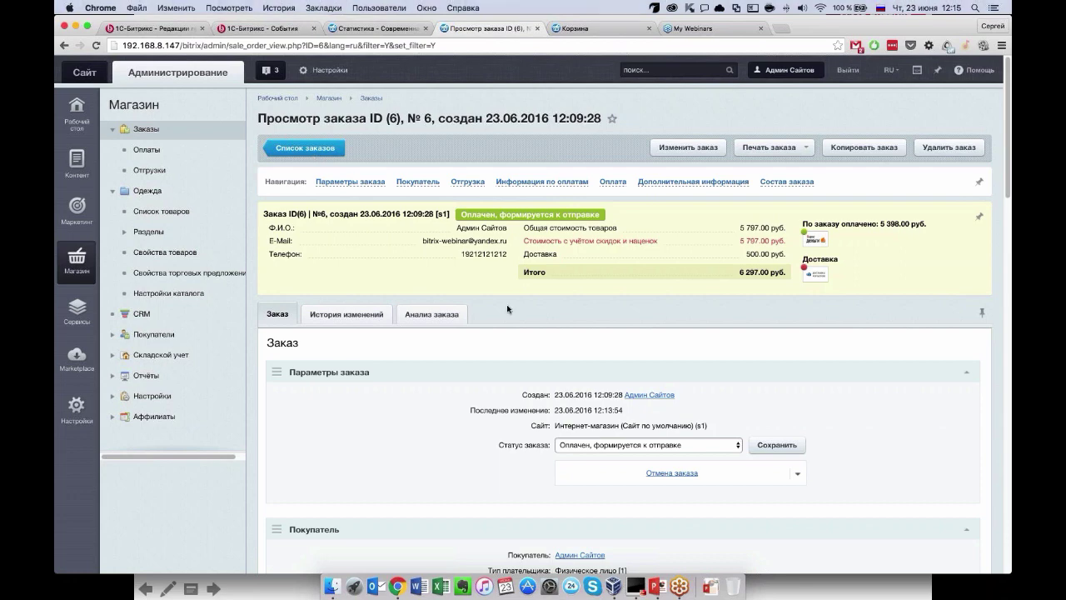
# Scroll through order №6's Состав заказа to check its three products and the 6 297.00 руб. total.
pyautogui.scroll(-3, 547, 356)
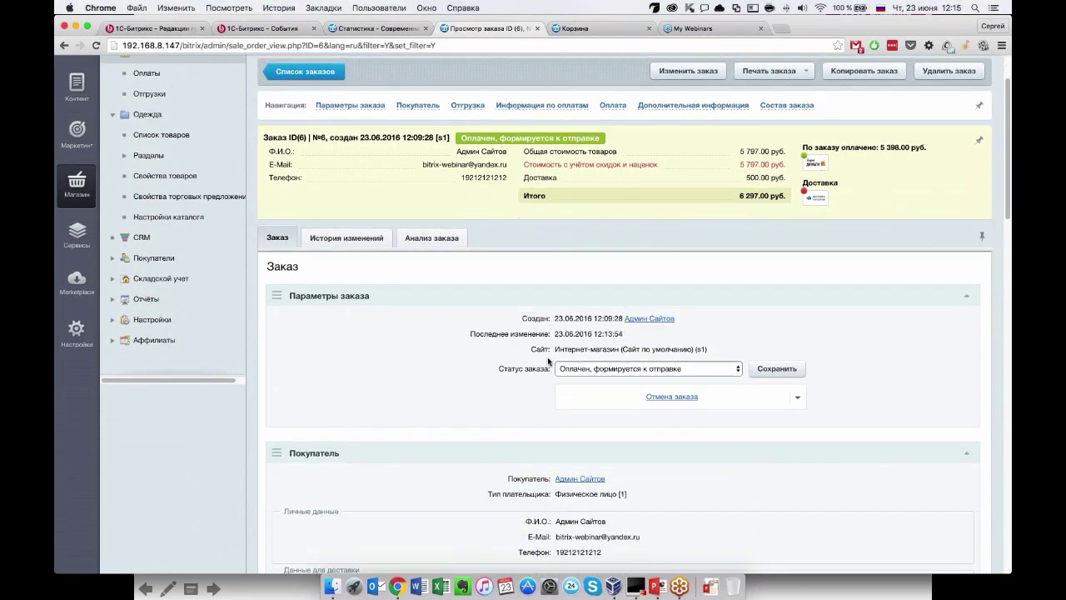
pyautogui.scroll(-15, 547, 360)
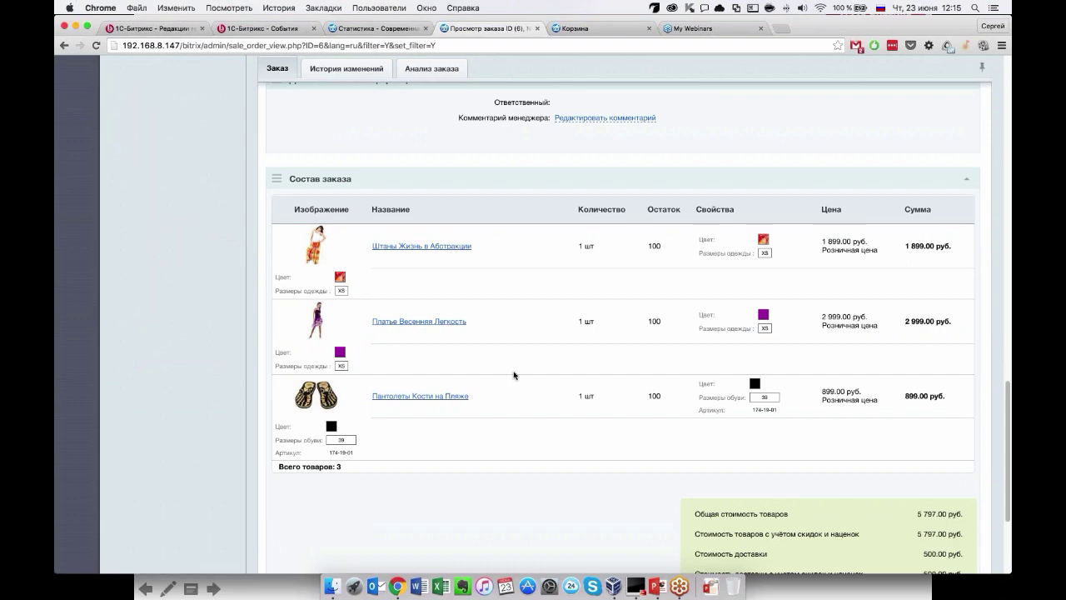
pyautogui.scroll(20, 500, 349)
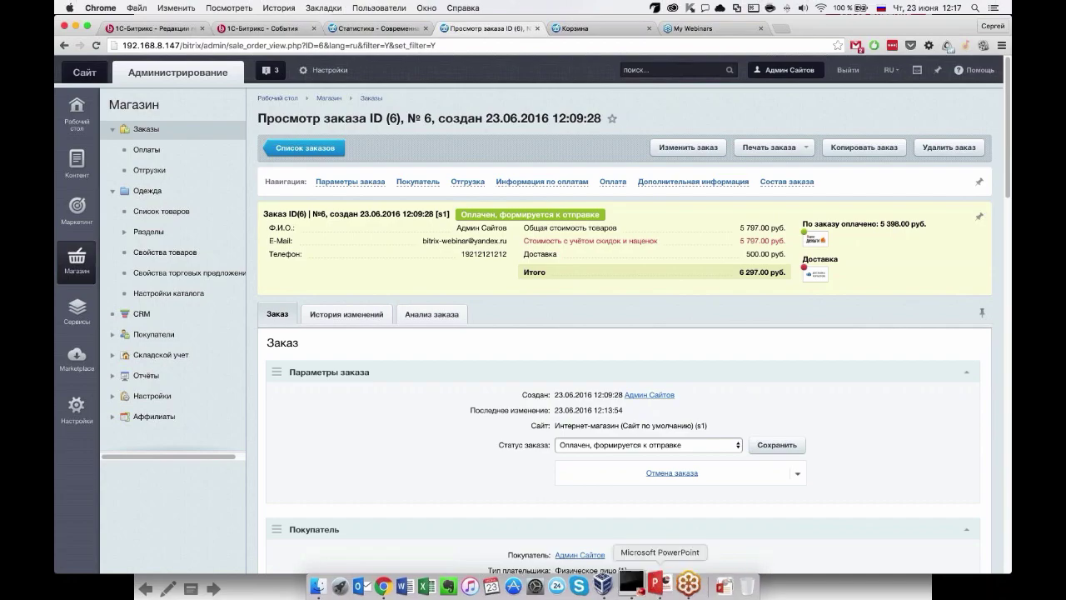
# Show the trigger-mailings slide, go to slide 15 «Подарки», then switch back to the shop's Корзина tab.
pyautogui.click(658, 587)
pyautogui.click(308, 287)
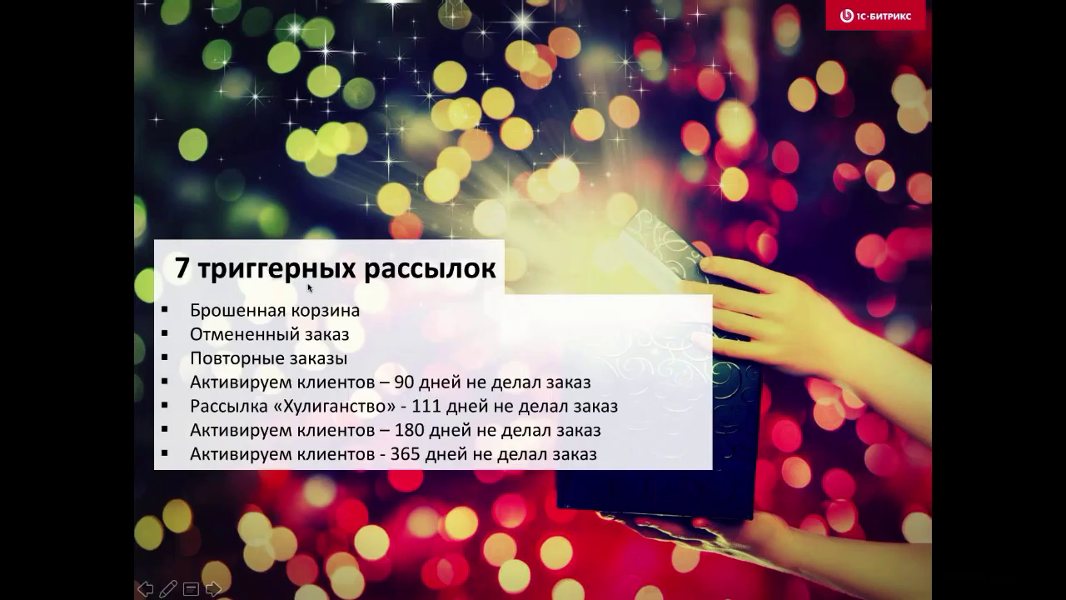
pyautogui.press('Escape')
pyautogui.scroll(-5, 119, 153)
pyautogui.click(119, 153)
pyautogui.scroll(1, 127, 331)
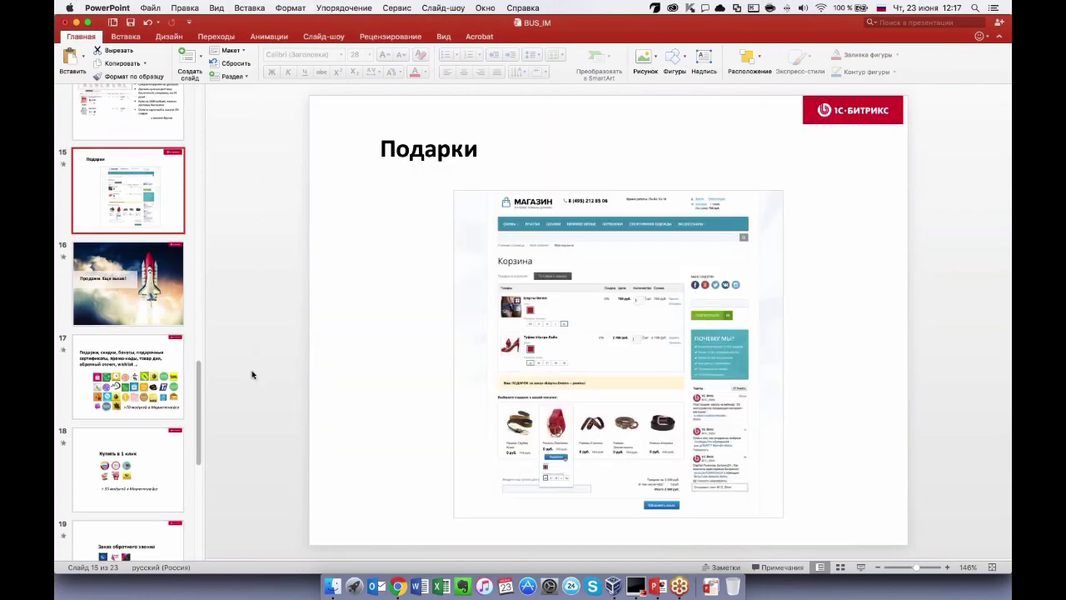
pyautogui.press('super+Tab')
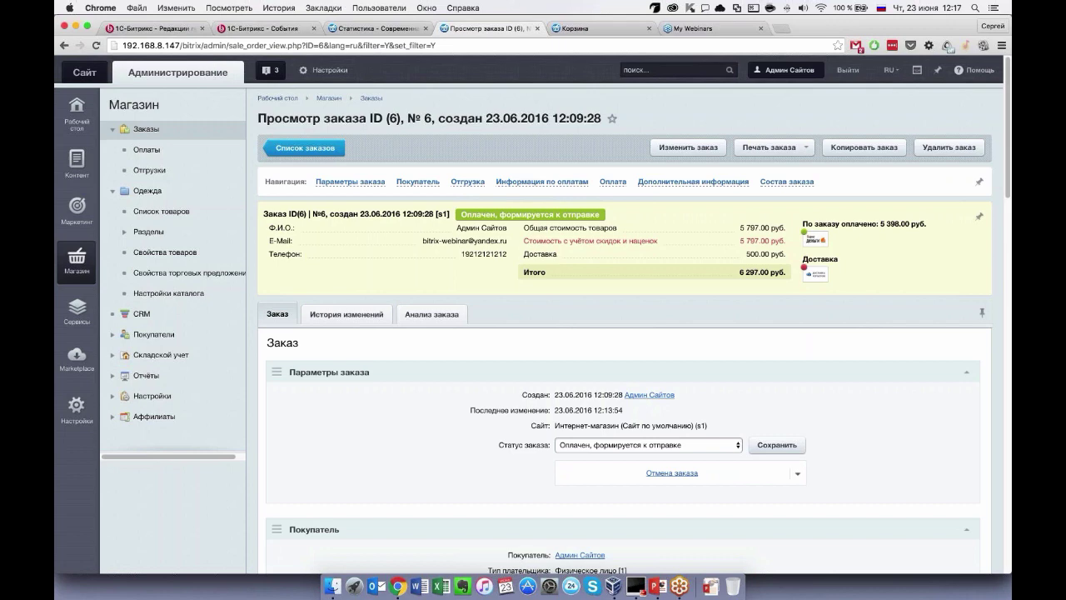
pyautogui.hotkey('ctrl', 'Tab')
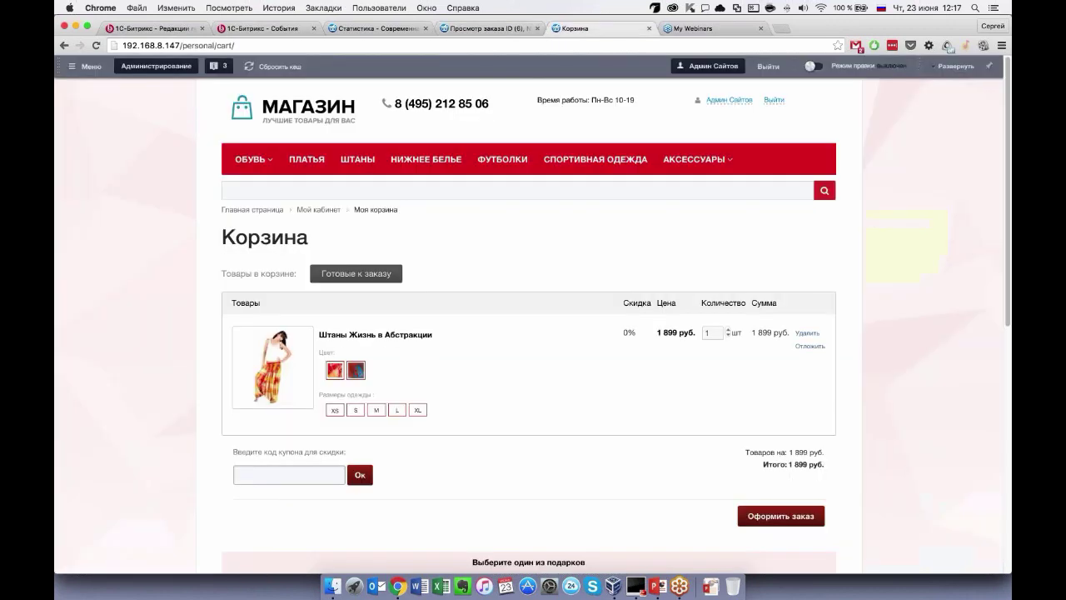
# From the ШТАНЫ category, pick Ремень Элегантность as the free gift for Штаны Полосатый Рейс, then go back.
pyautogui.click(357, 159)
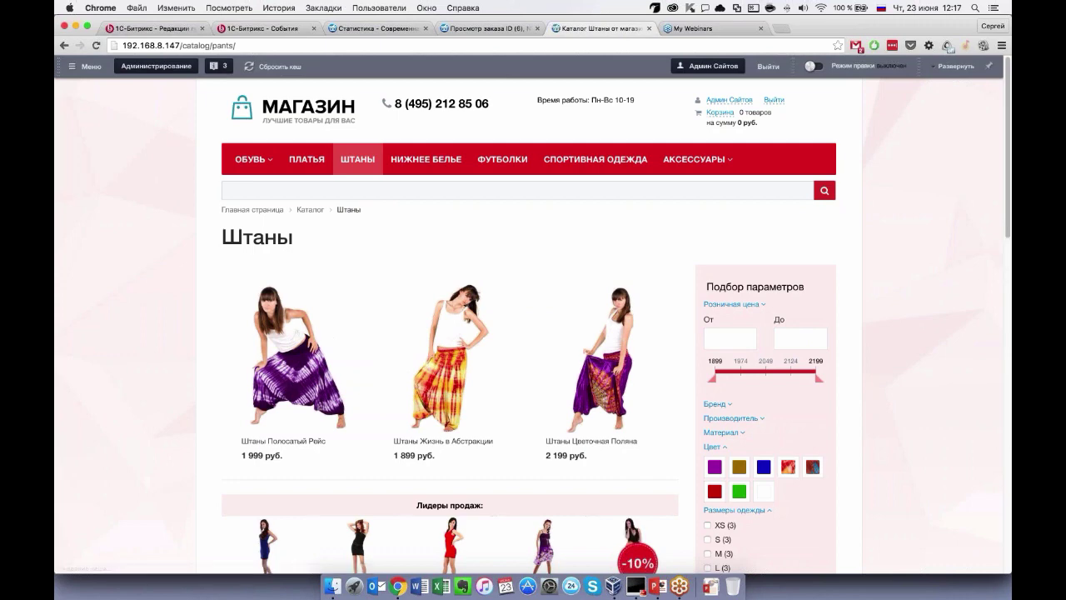
pyautogui.scroll(-15, 533, 315)
pyautogui.scroll(10, 533, 315)
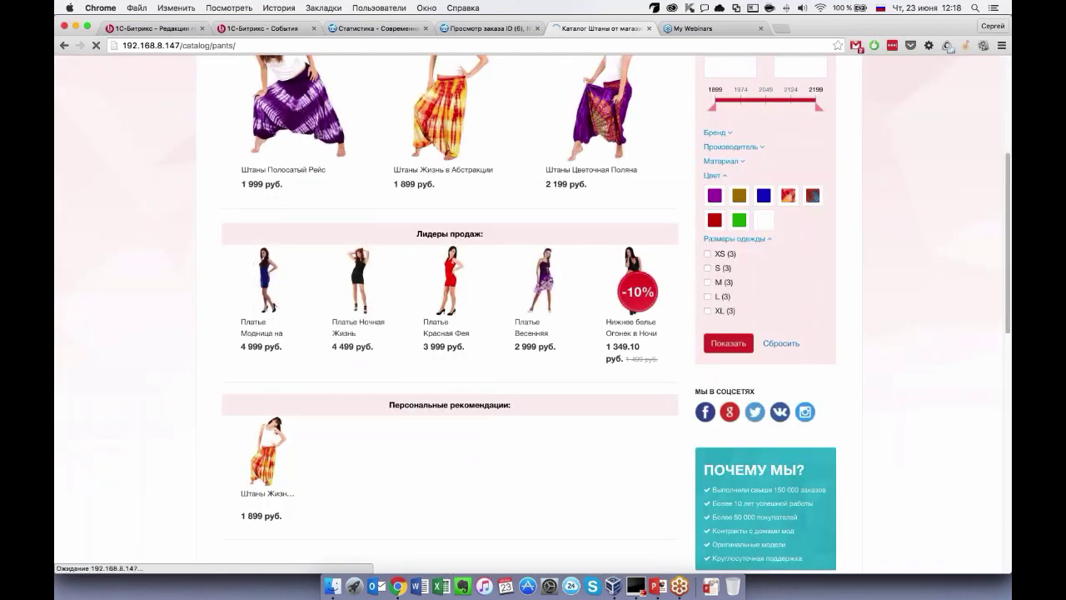
pyautogui.scroll(-15, 233, 381)
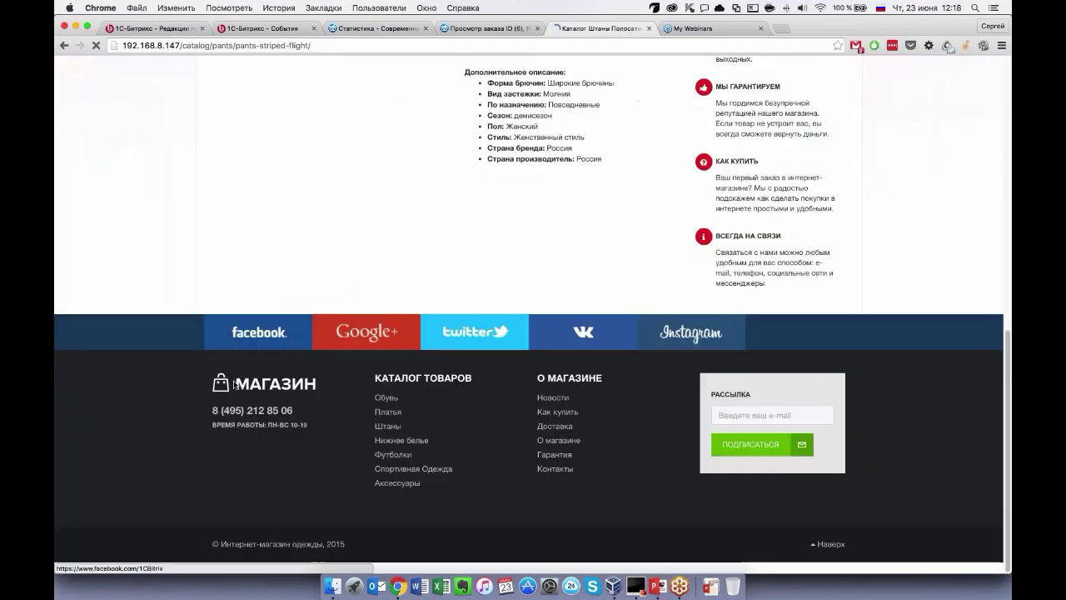
pyautogui.scroll(8, 234, 385)
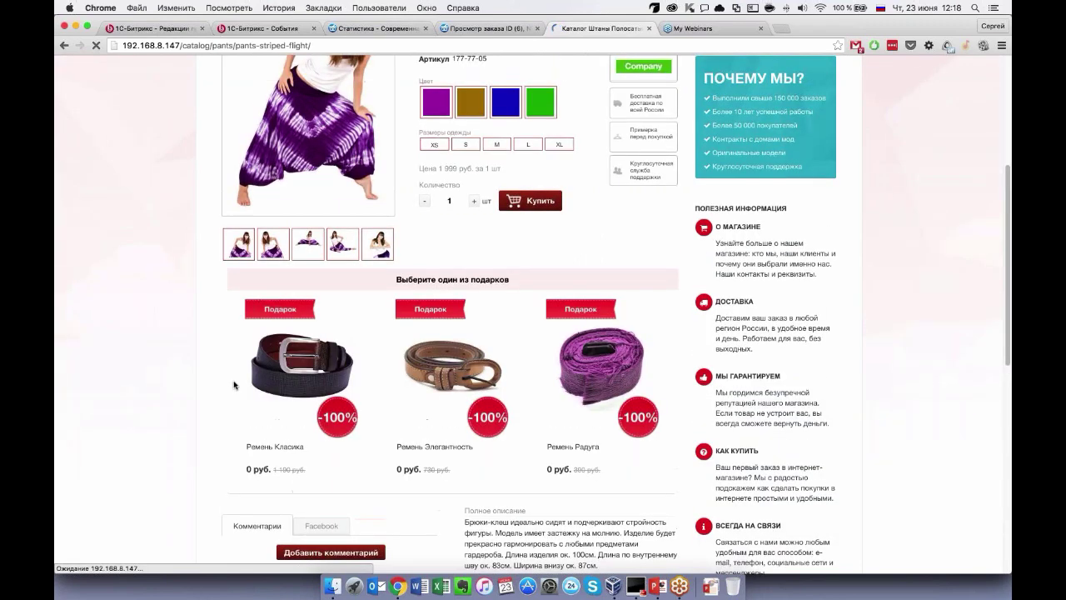
pyautogui.moveTo(538, 373)
pyautogui.scroll(2, 454, 383)
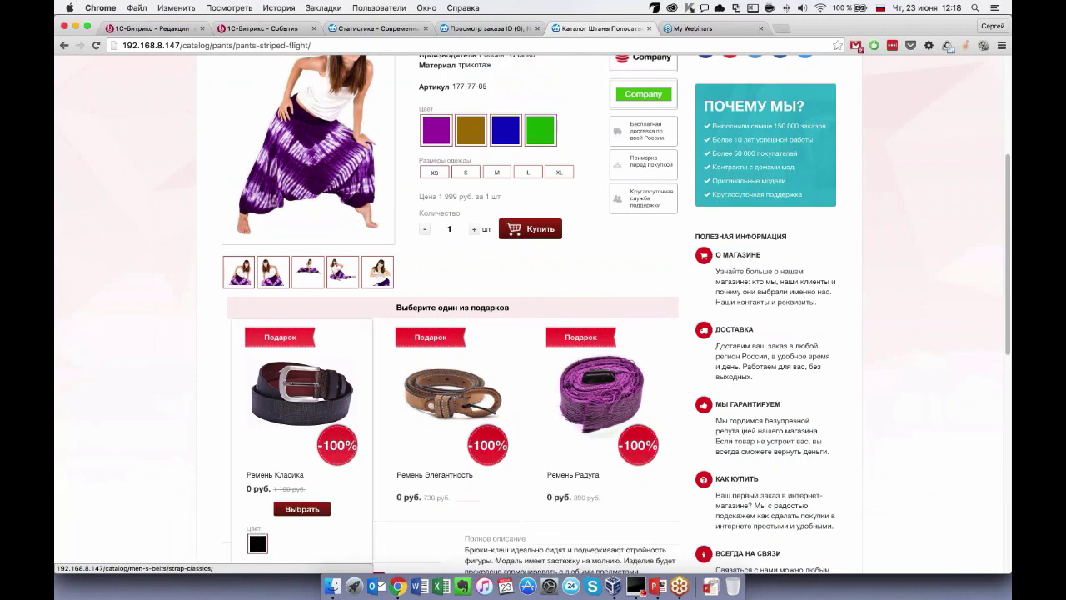
pyautogui.scroll(1, 454, 392)
pyautogui.scroll(-1, 454, 391)
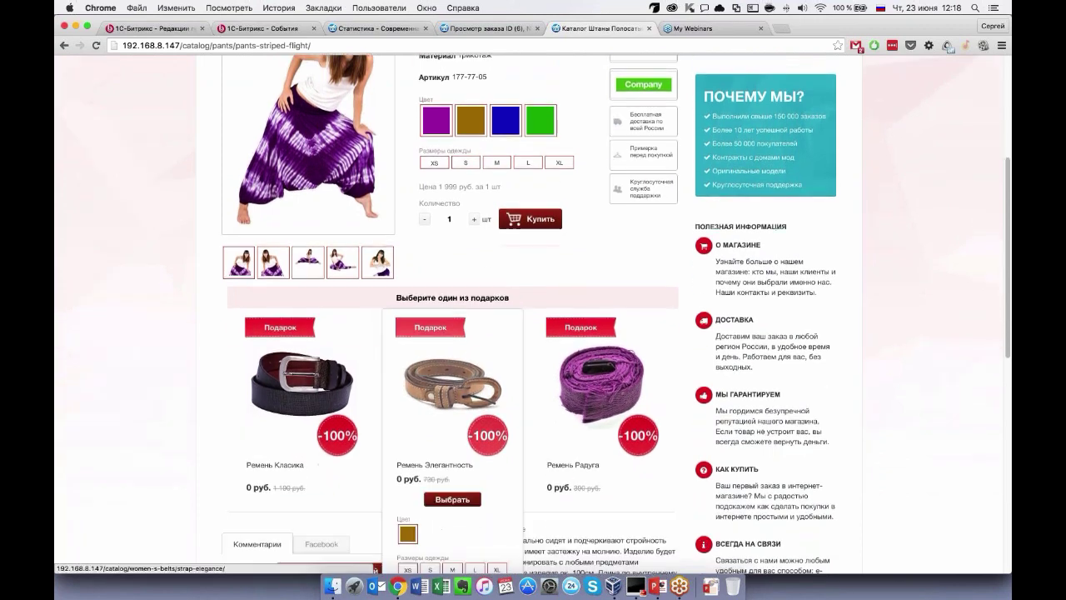
pyautogui.scroll(-2, 454, 392)
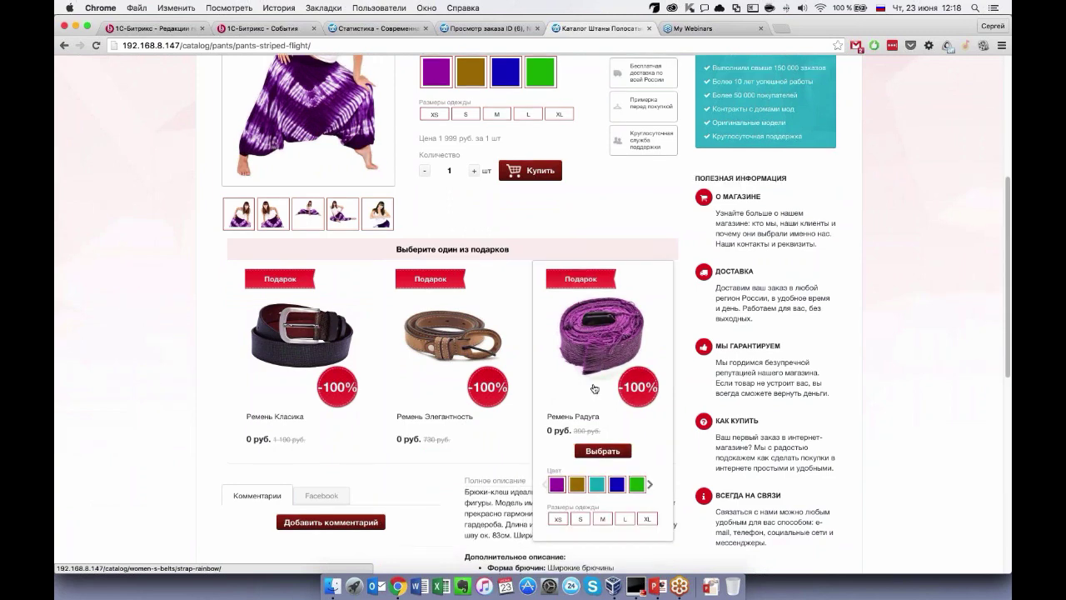
pyautogui.scroll(-2, 595, 386)
pyautogui.click(447, 388)
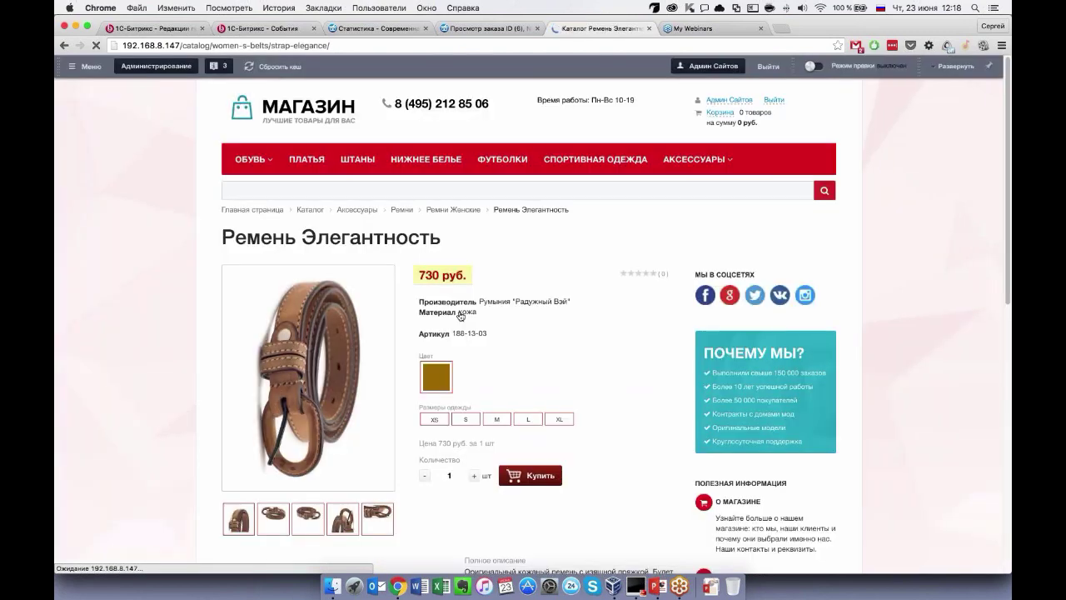
pyautogui.scroll(-1, 533, 334)
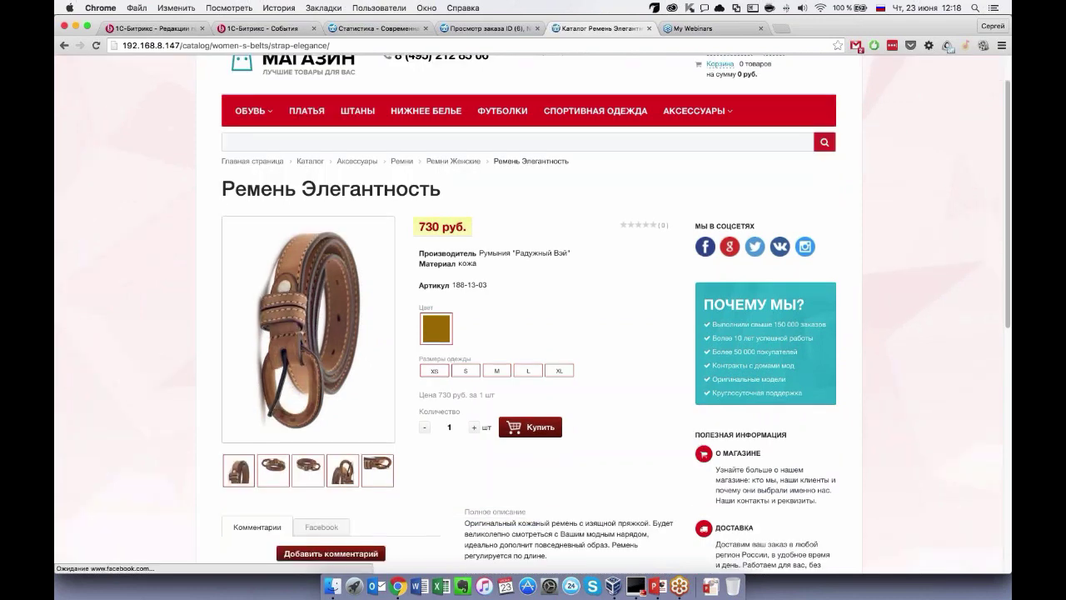
pyautogui.click(64, 46)
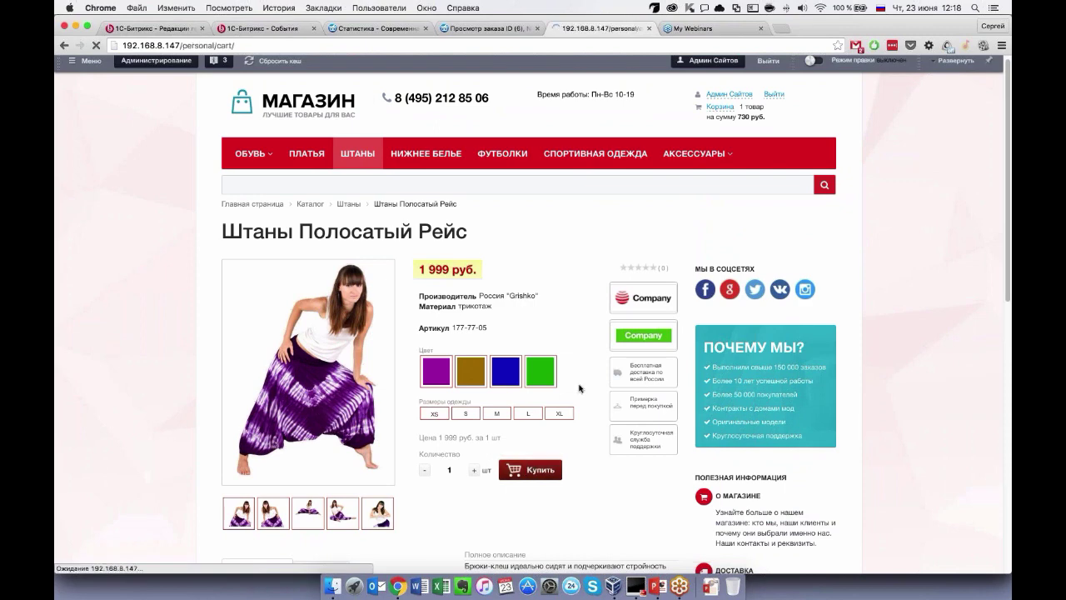
# Scroll the cart to confirm Штаны Полосатый Рейс at 1 999 руб. and the free Ремень Элегантность.
pyautogui.scroll(-3, 420, 330)
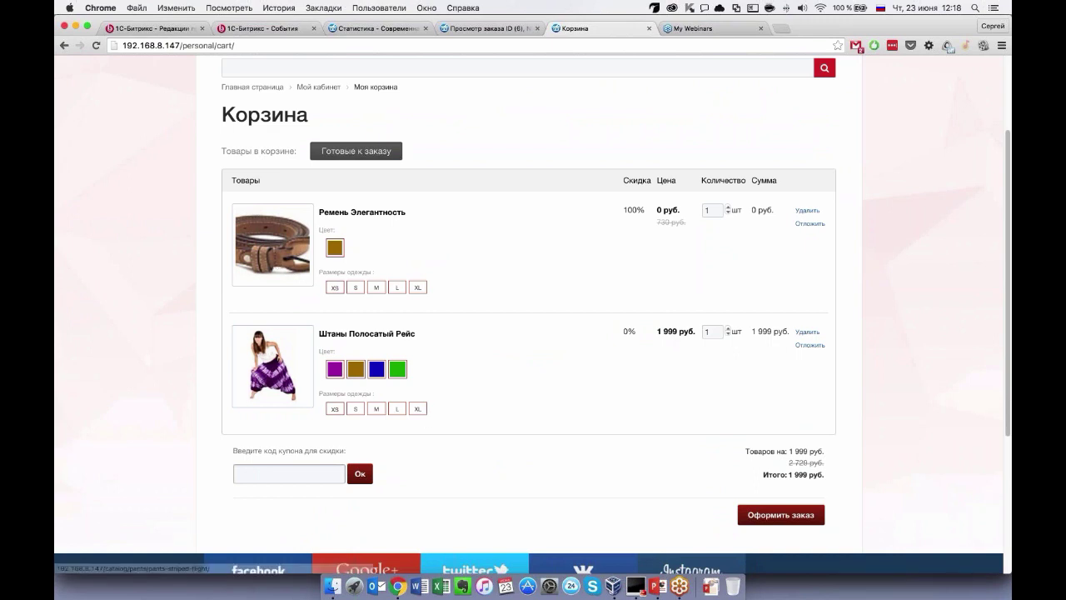
pyautogui.scroll(-2, 552, 210)
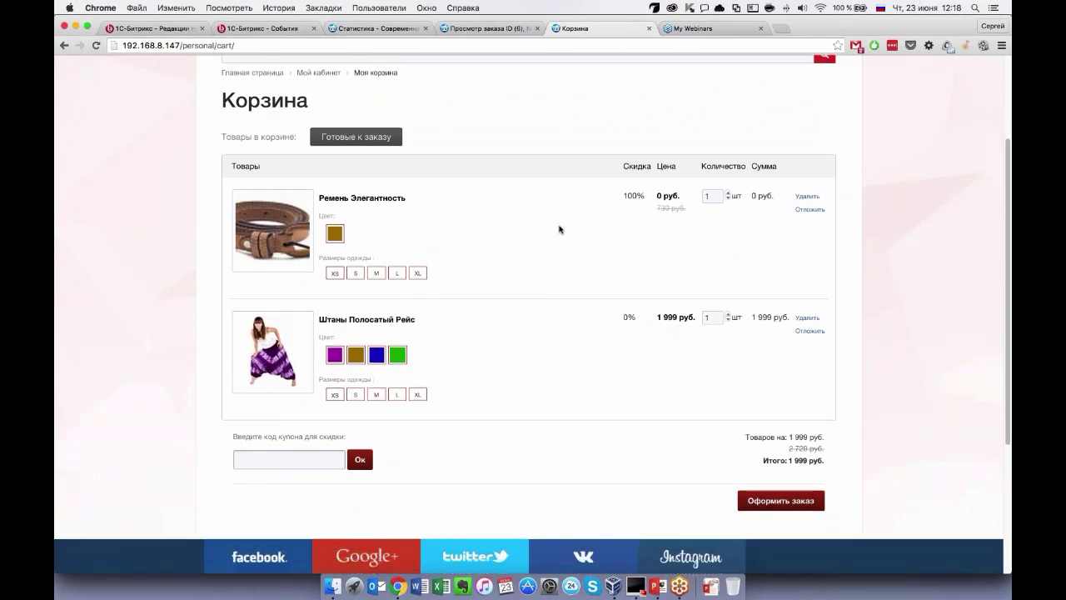
pyautogui.scroll(1, 556, 225)
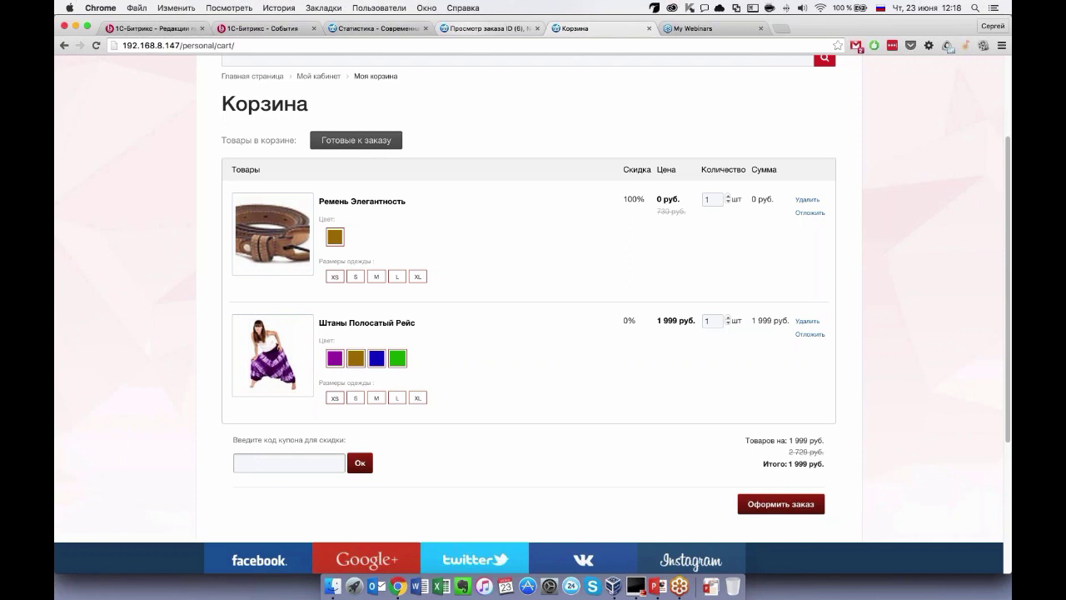
pyautogui.scroll(4, 600, 164)
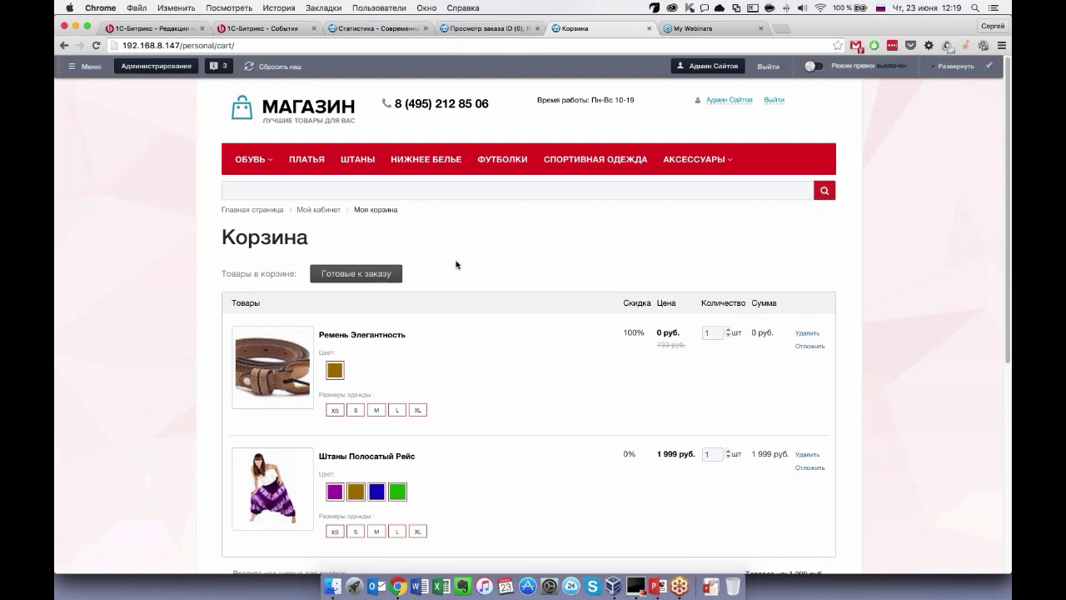
# Glance at the order №6 and Хулиганство statistics pages, then bring PowerPoint's «Подарки» slide back.
pyautogui.hotkey('ctrl', 'shift', 'Tab')
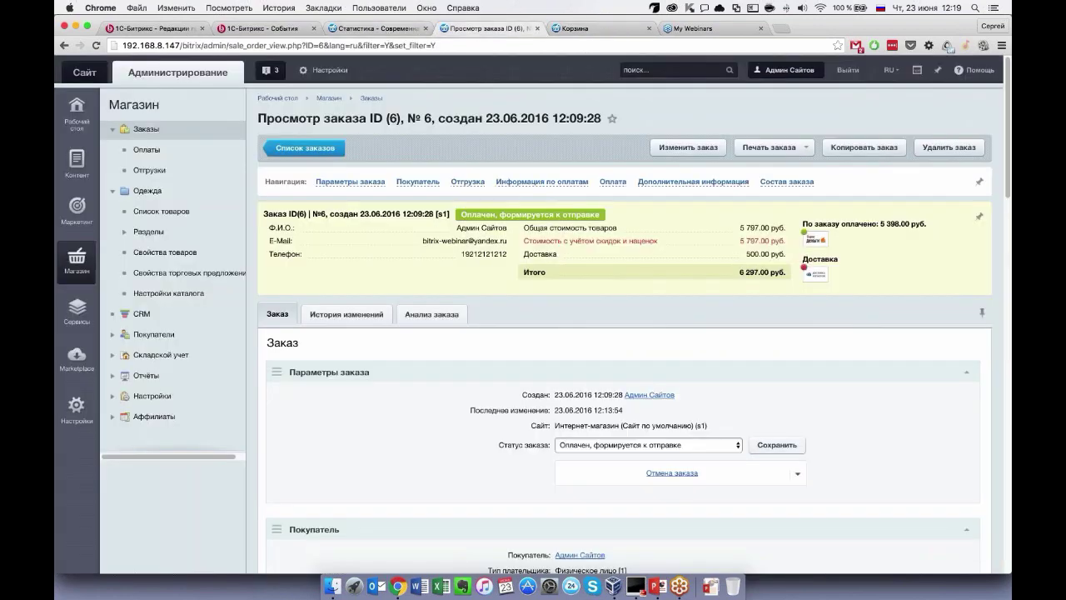
pyautogui.hotkey('ctrl', 'shift', 'Tab')
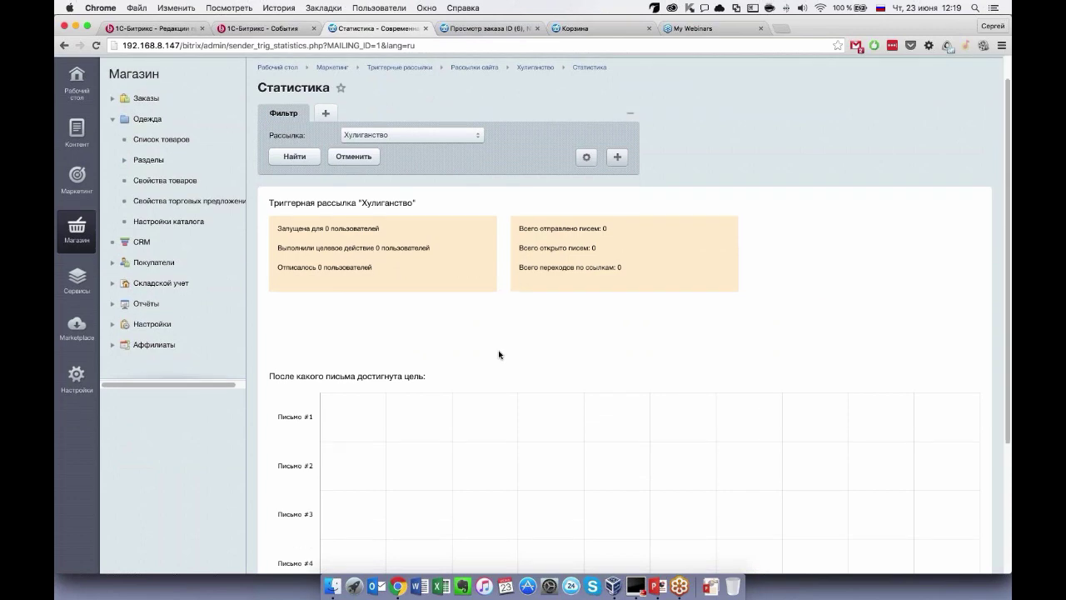
pyautogui.hotkey('ctrl', 'Tab')
pyautogui.press('super+Tab')
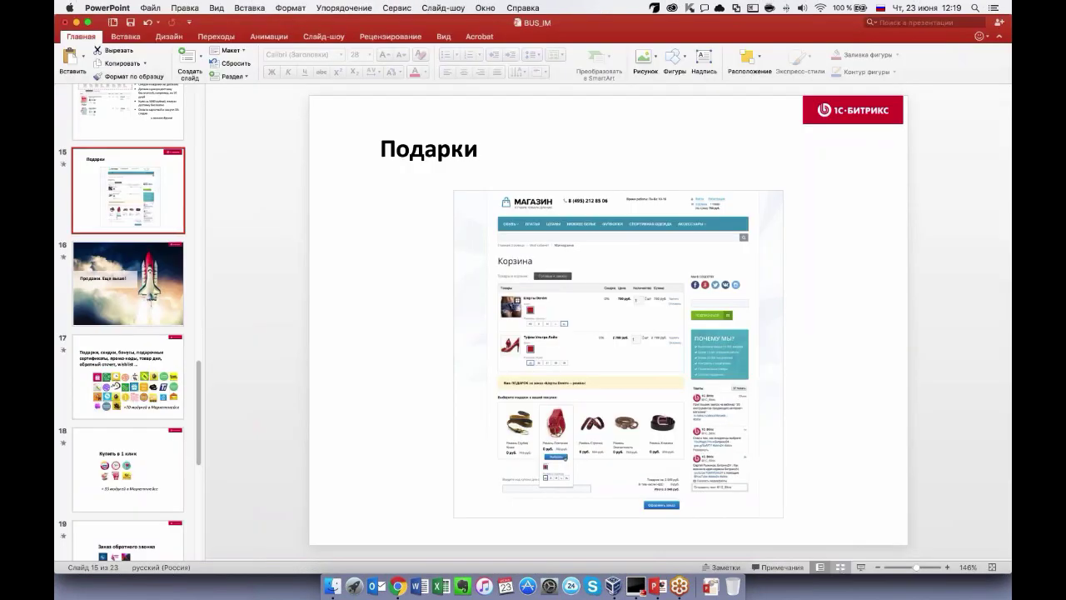
# Run the slideshow from the rocket slide 16 and advance to slide 17 on gifts, discounts and >70 modules.
pyautogui.press('Down')
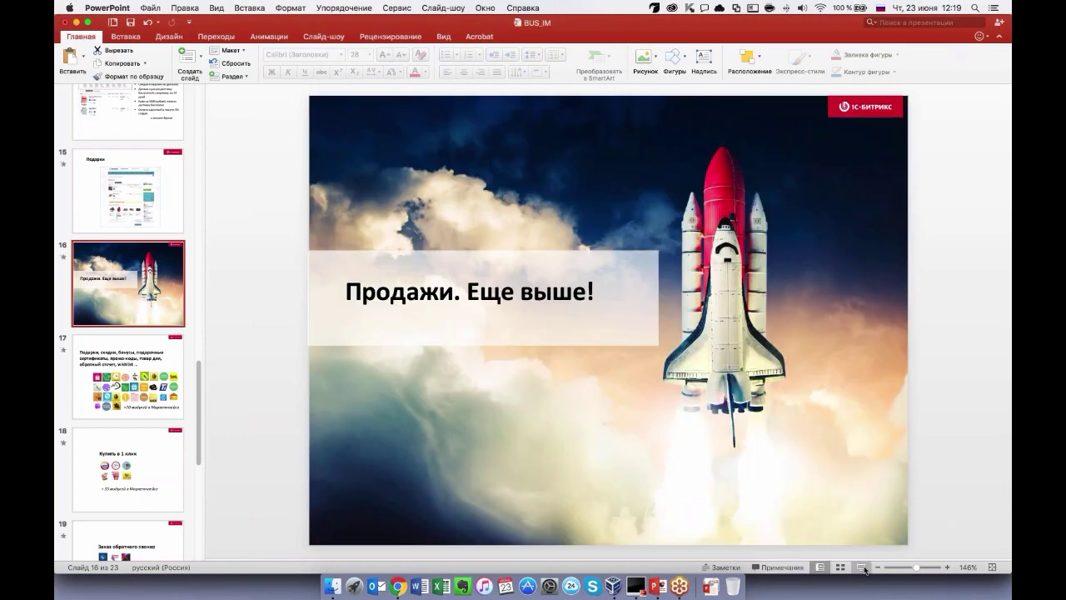
pyautogui.click(860, 567)
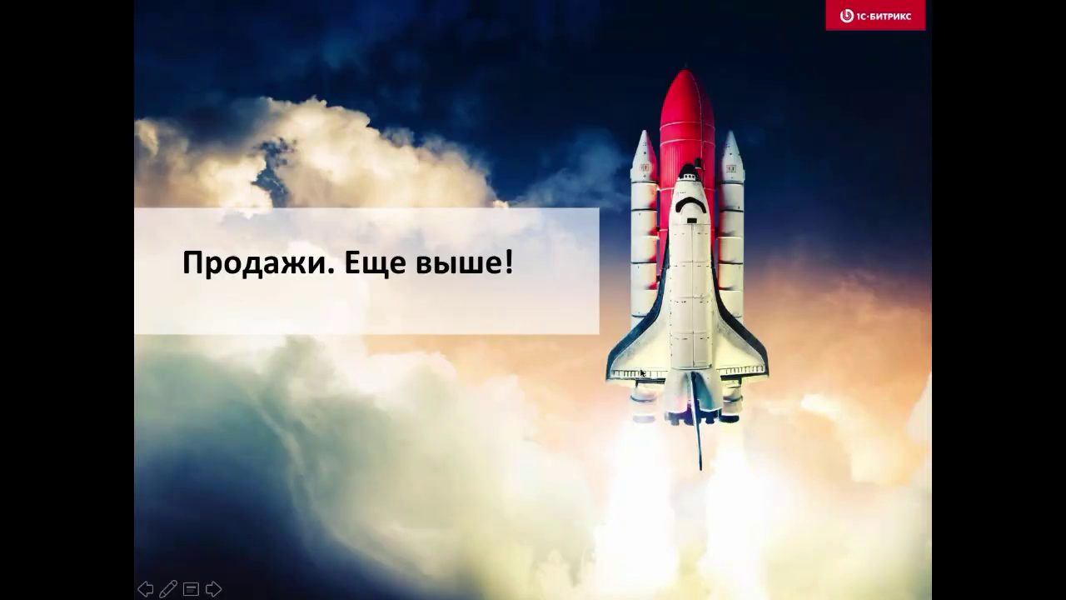
pyautogui.click(641, 372)
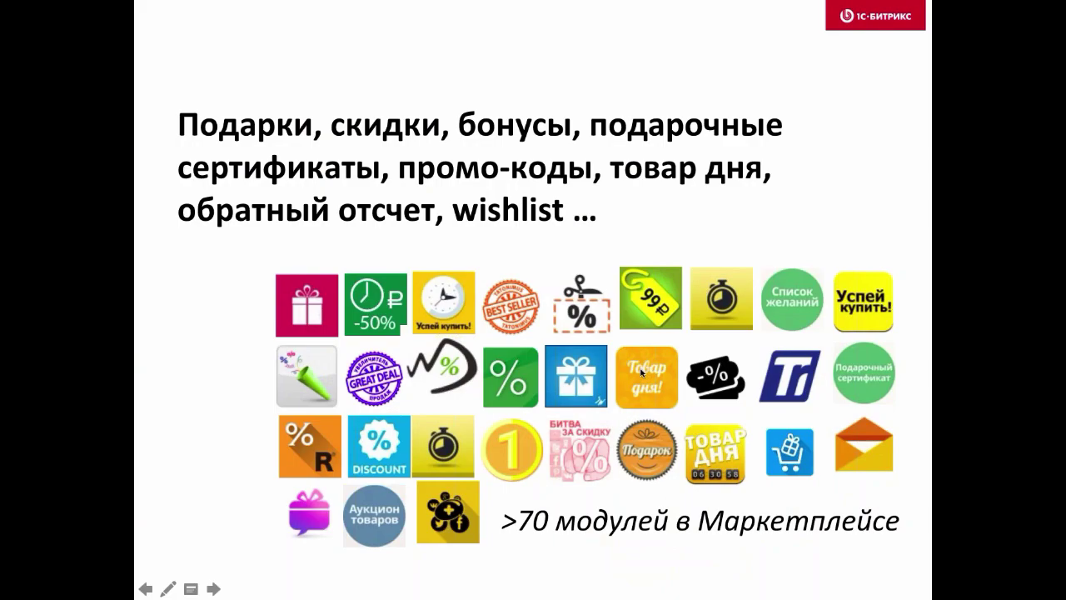